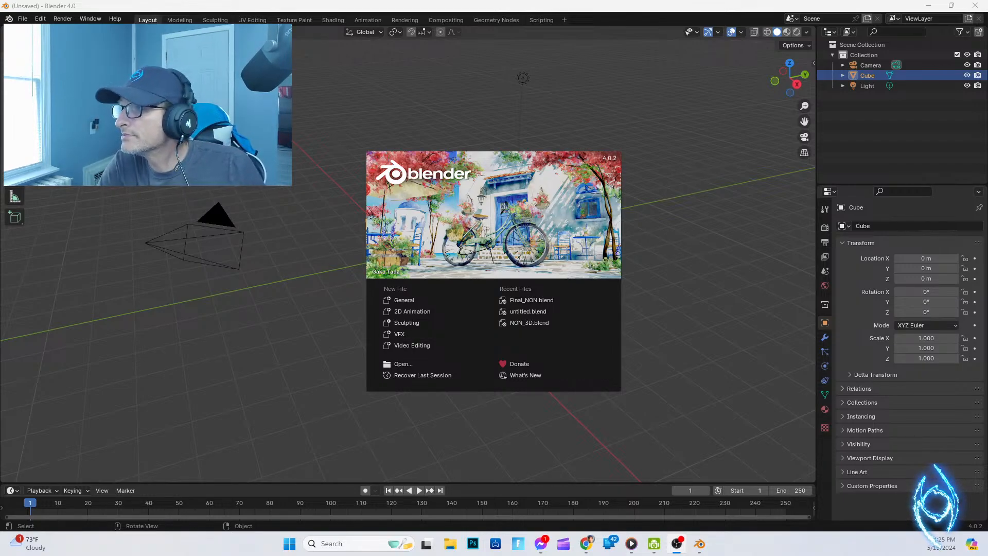
Step: Start an import of a Scalable Vector Graphics (.svg) file
{"action": "left_click", "coordinate": [22, 20]}
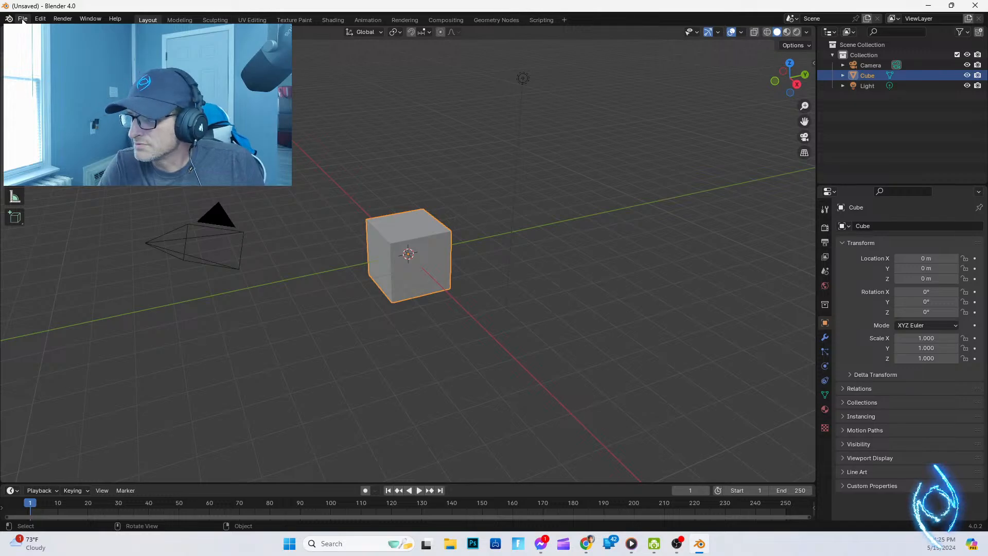
{"action": "left_click", "coordinate": [22, 20]}
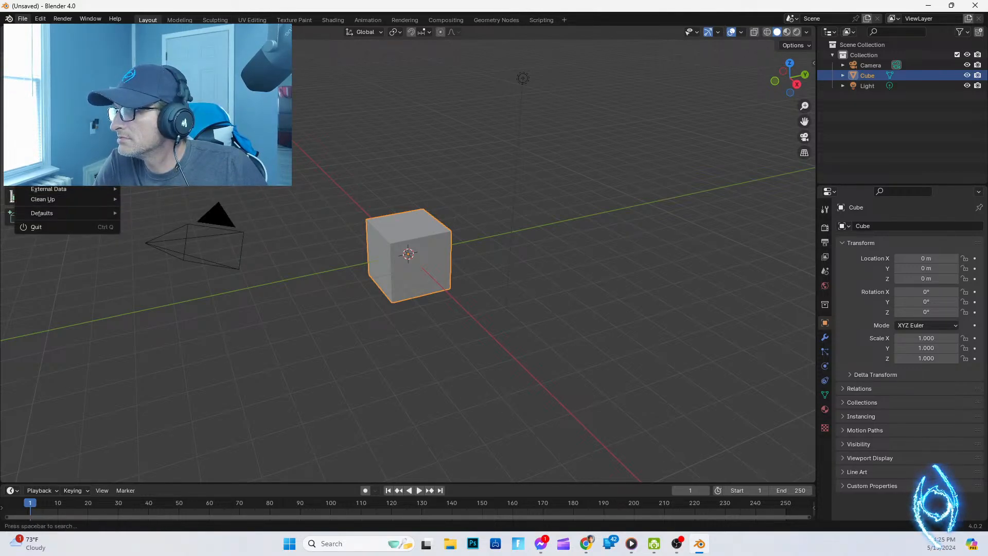
{"action": "mouse_move", "coordinate": [40, 19]}
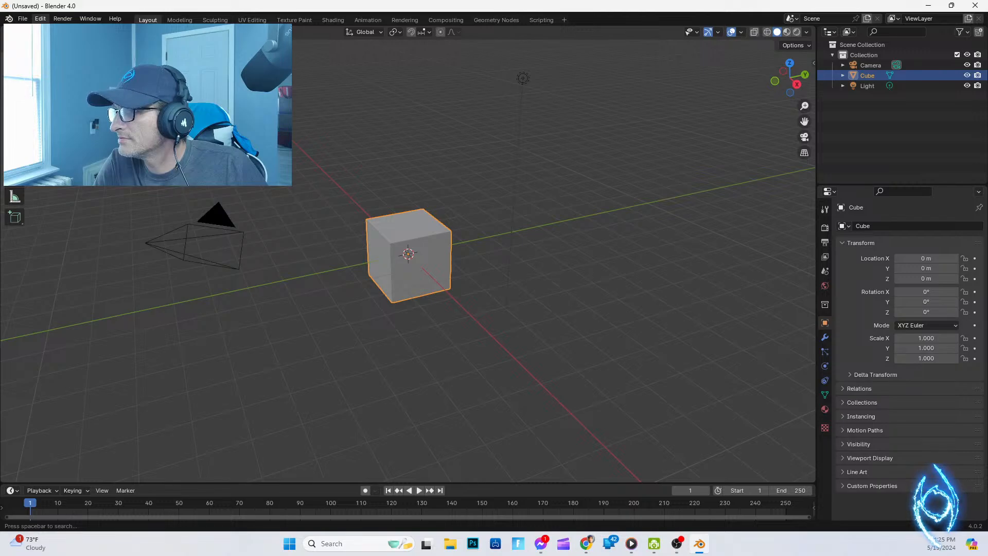
{"action": "left_click", "coordinate": [58, 162]}
{"action": "left_click", "coordinate": [24, 18]}
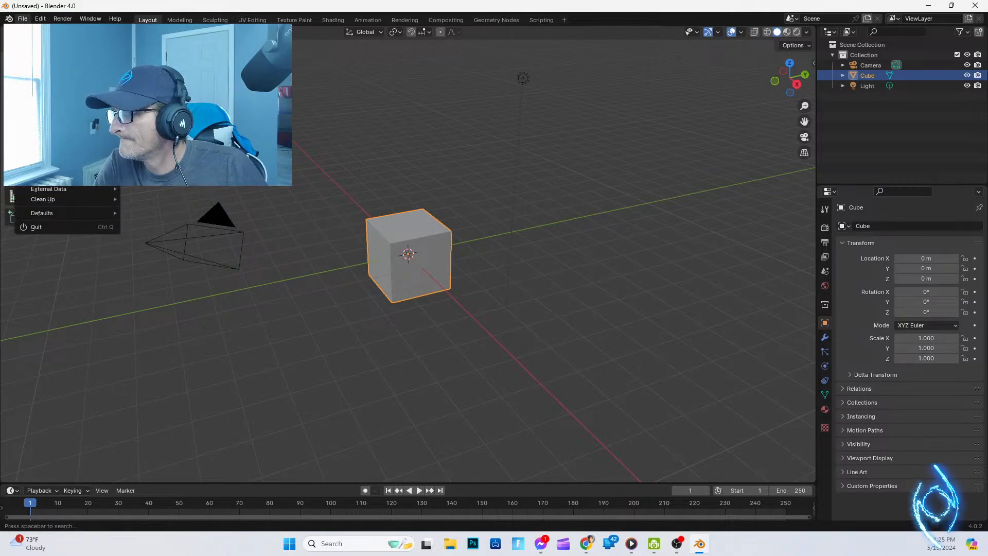
{"action": "mouse_move", "coordinate": [47, 164]}
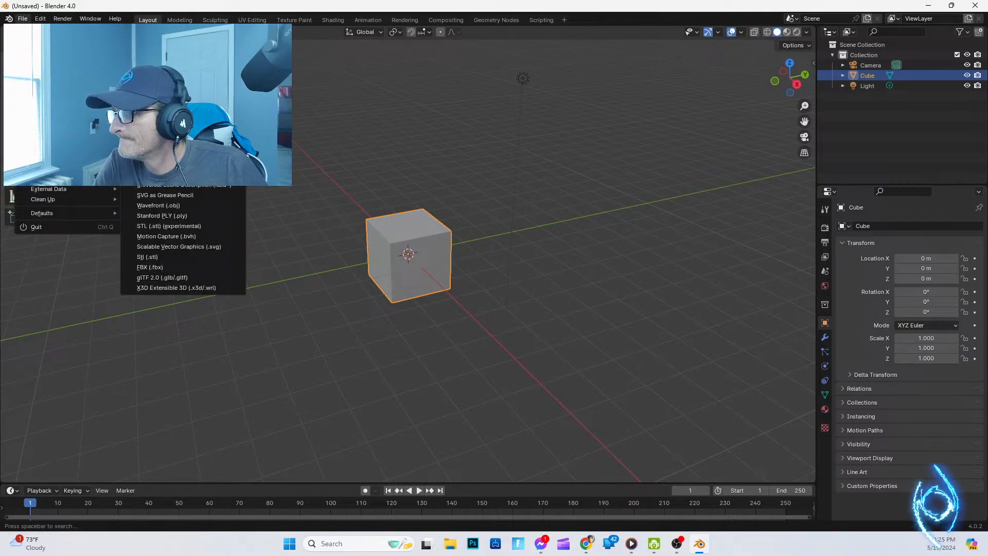
{"action": "left_click", "coordinate": [168, 245]}
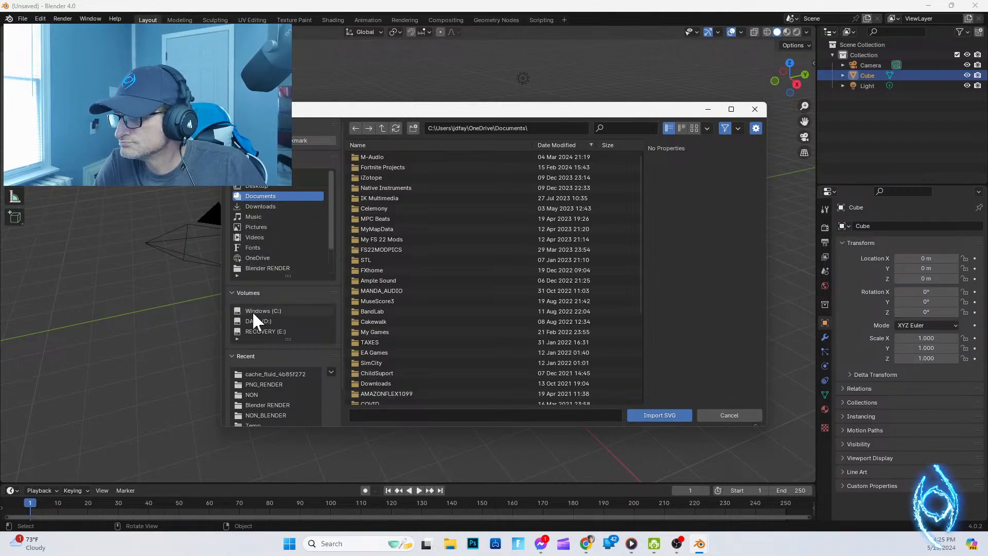
Step: Import non_ai_to_SVG.svg from the NON_LOGOS folder inside D:\noonOnNeptune
{"action": "scroll", "coordinate": [256, 212], "scroll_direction": "down", "scroll_amount": 2}
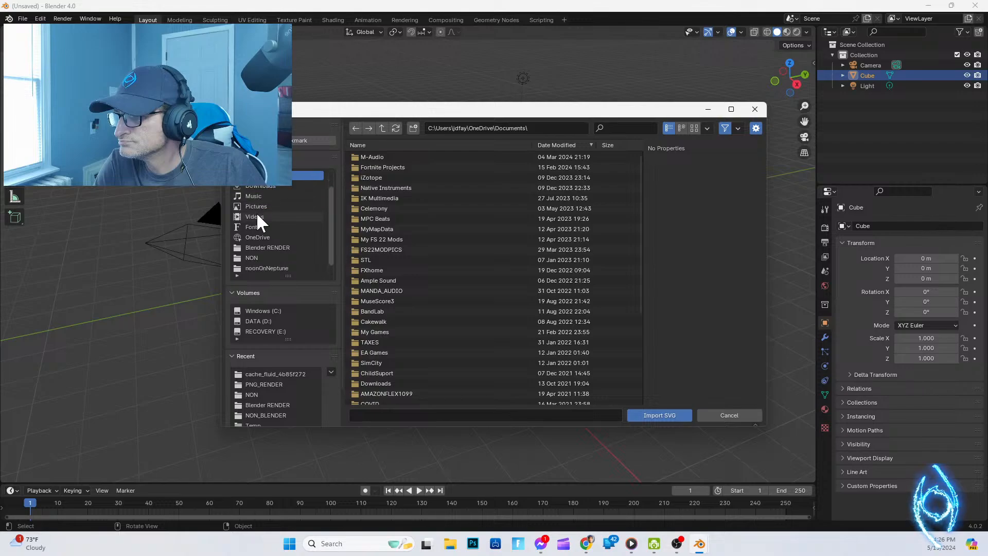
{"action": "left_click", "coordinate": [260, 267]}
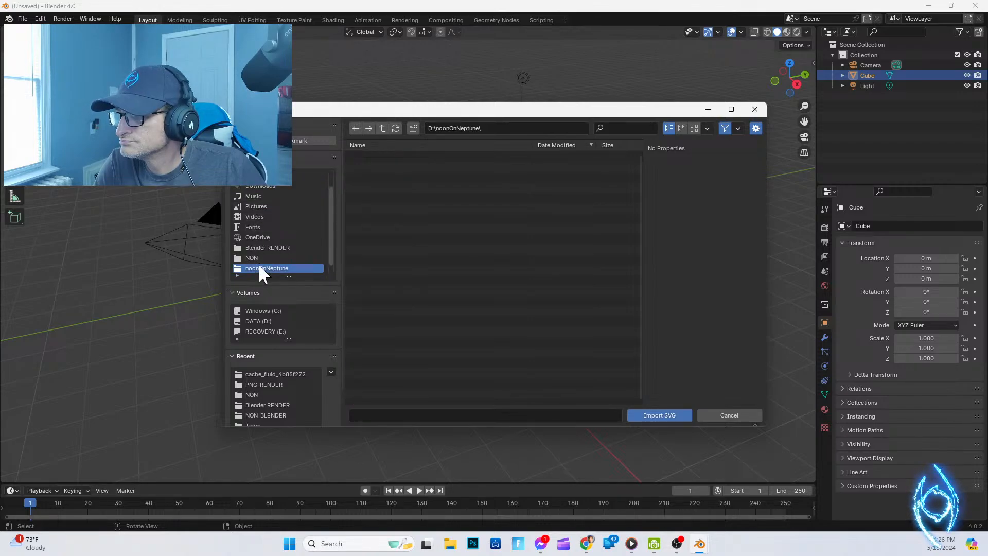
{"action": "scroll", "coordinate": [396, 366], "scroll_direction": "down", "scroll_amount": 1}
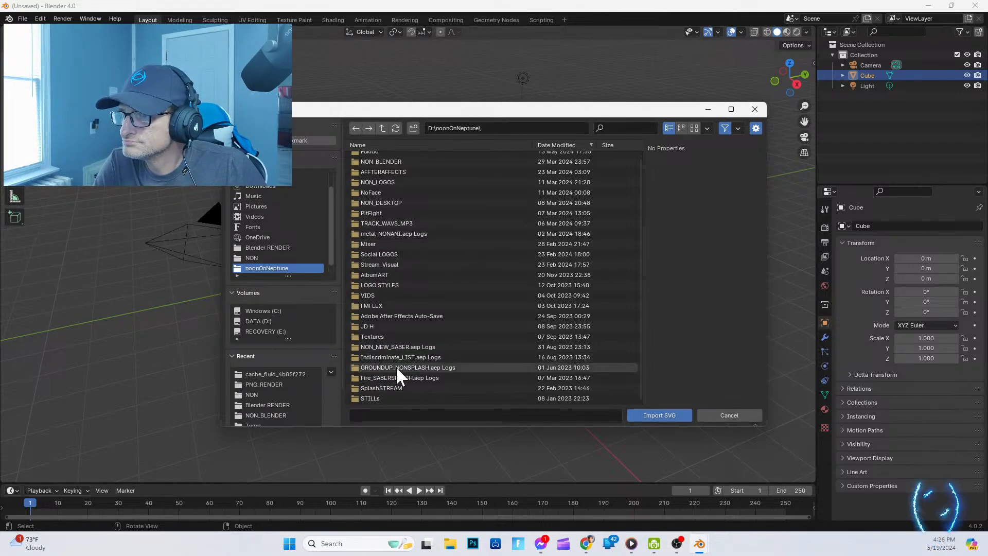
{"action": "scroll", "coordinate": [399, 367], "scroll_direction": "up", "scroll_amount": 1}
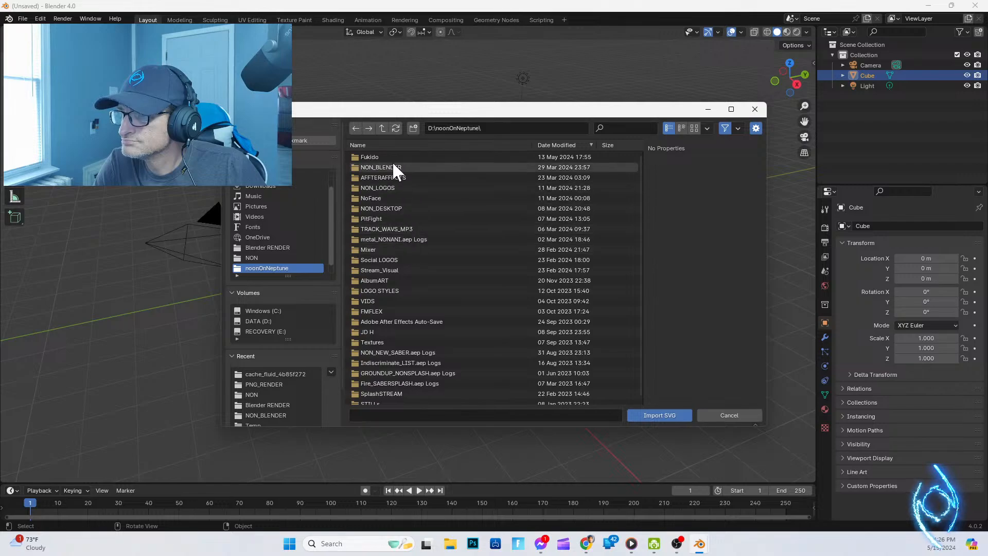
{"action": "double_click", "coordinate": [383, 186]}
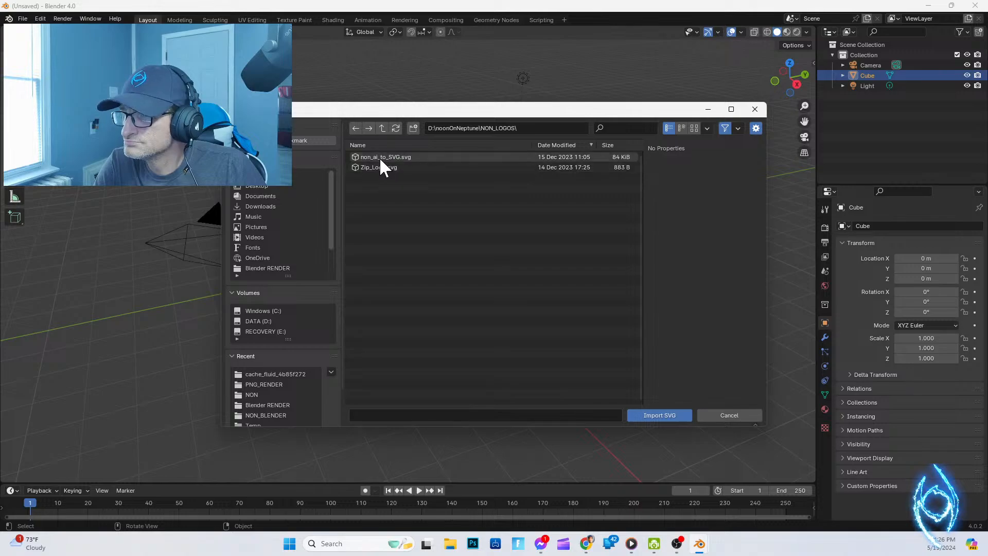
{"action": "left_click", "coordinate": [379, 157]}
{"action": "left_click", "coordinate": [649, 414]}
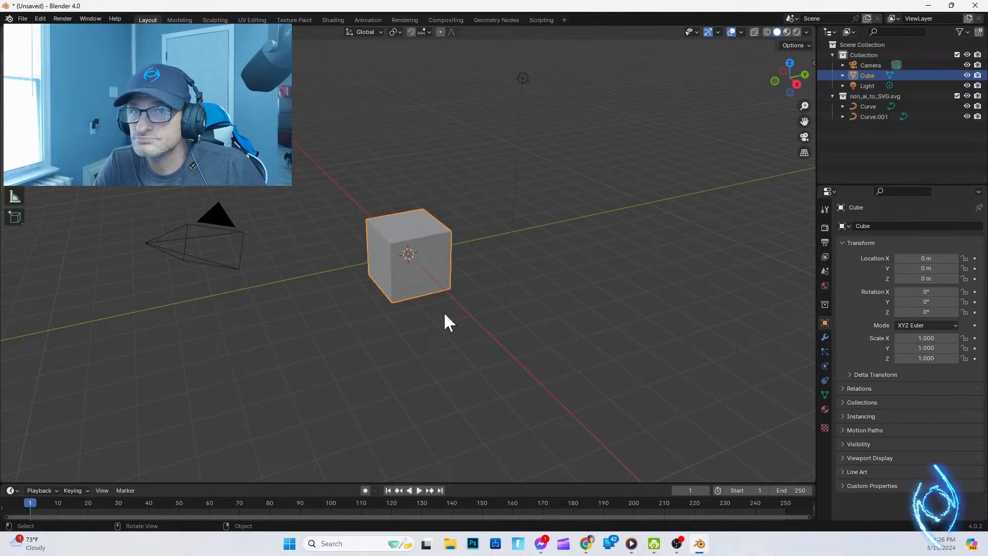
Step: Delete the default Cube from the scene
{"action": "left_click", "coordinate": [856, 95]}
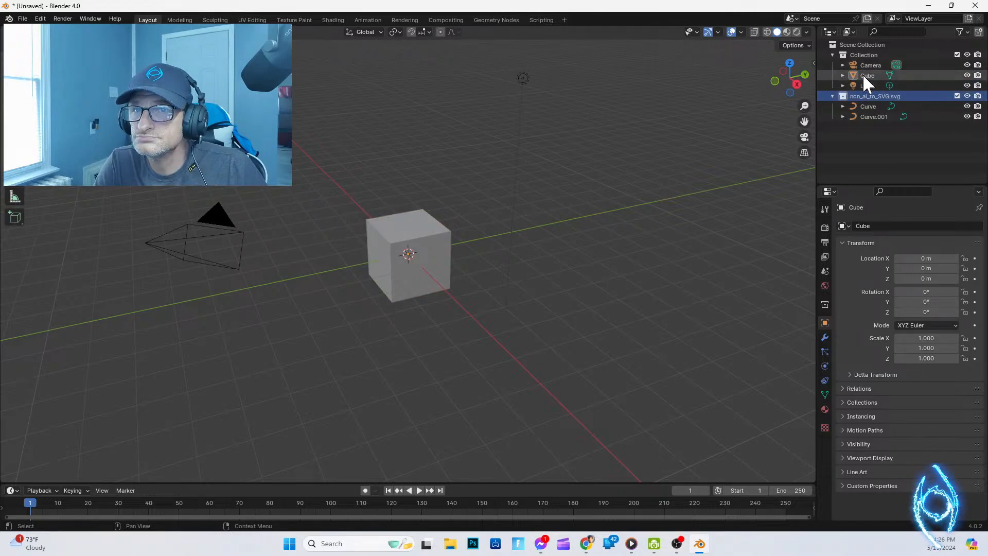
{"action": "left_click", "coordinate": [862, 75]}
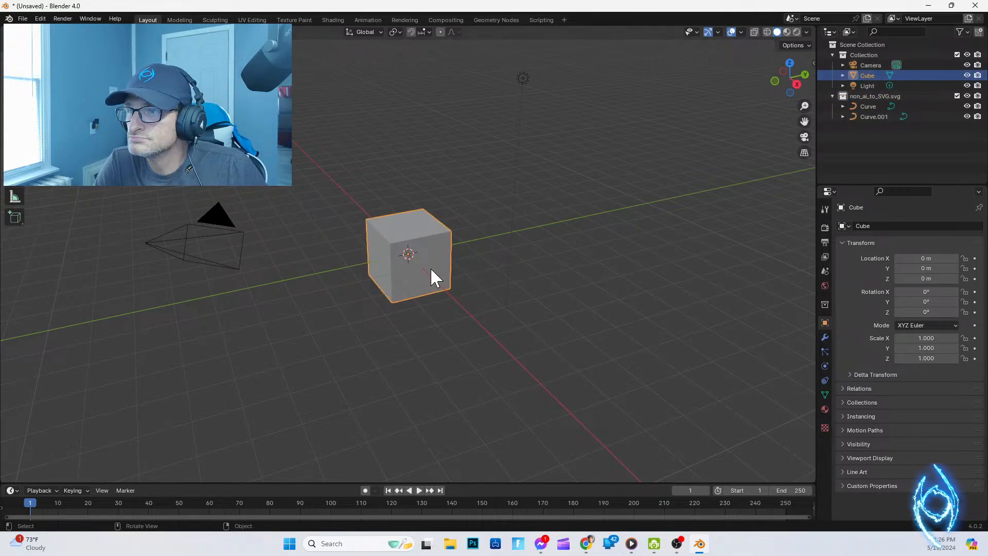
{"action": "key", "text": "x"}
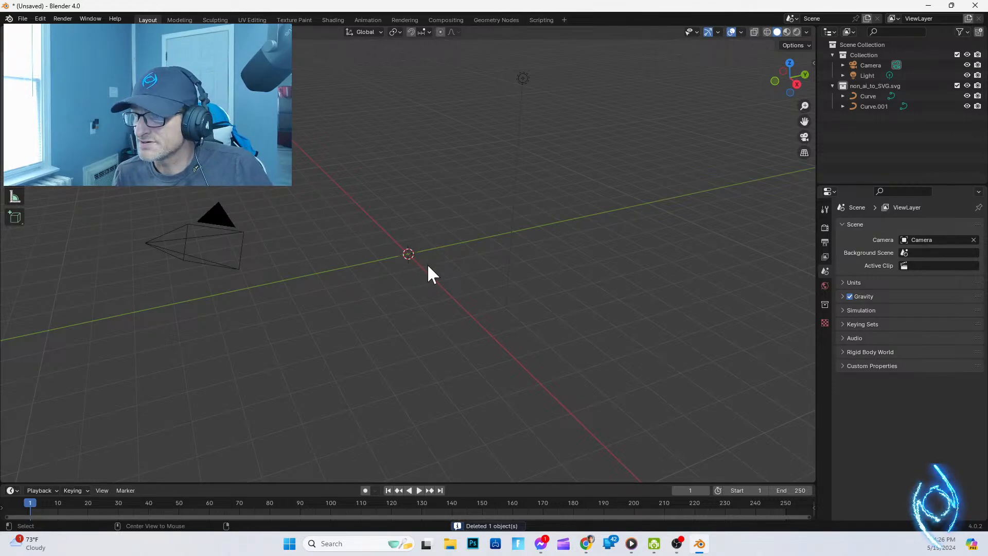
Step: Try deleting the imported logo's Curve object, and undo that deletion
{"action": "scroll", "coordinate": [389, 256], "scroll_direction": "up", "scroll_amount": 5}
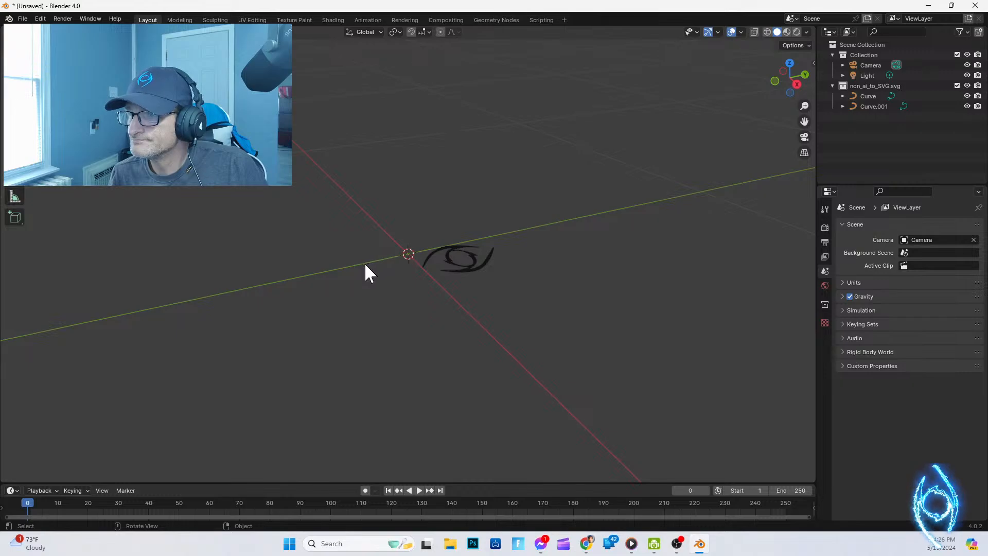
{"action": "middle_click_drag", "start_coordinate": [366, 267], "coordinate": [439, 326]}
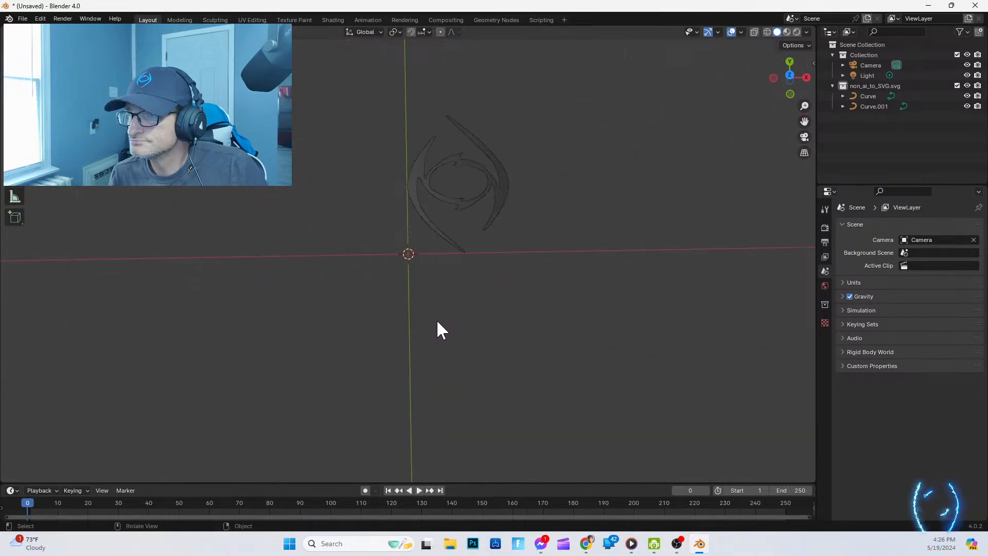
{"action": "scroll", "coordinate": [437, 322], "scroll_direction": "up", "scroll_amount": 3}
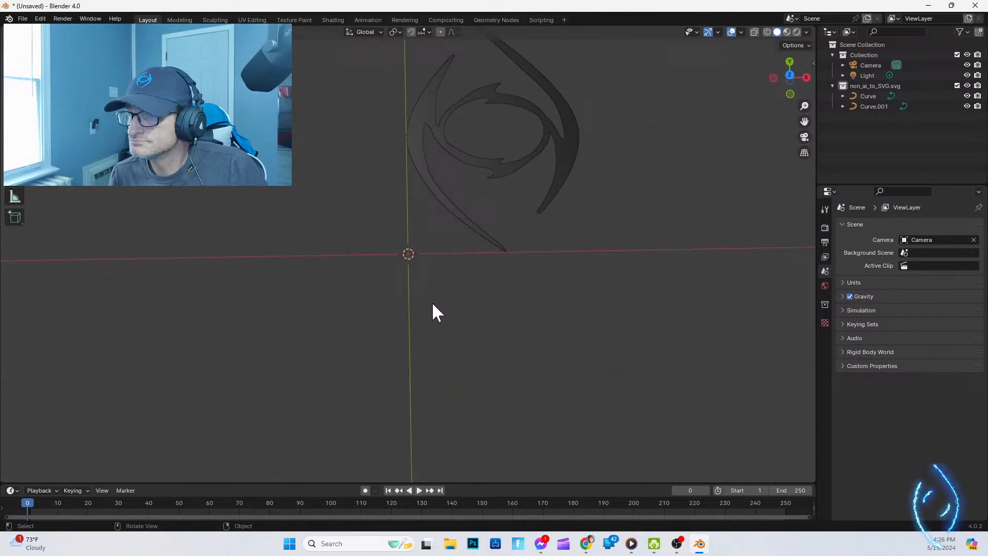
{"action": "left_click", "coordinate": [448, 200]}
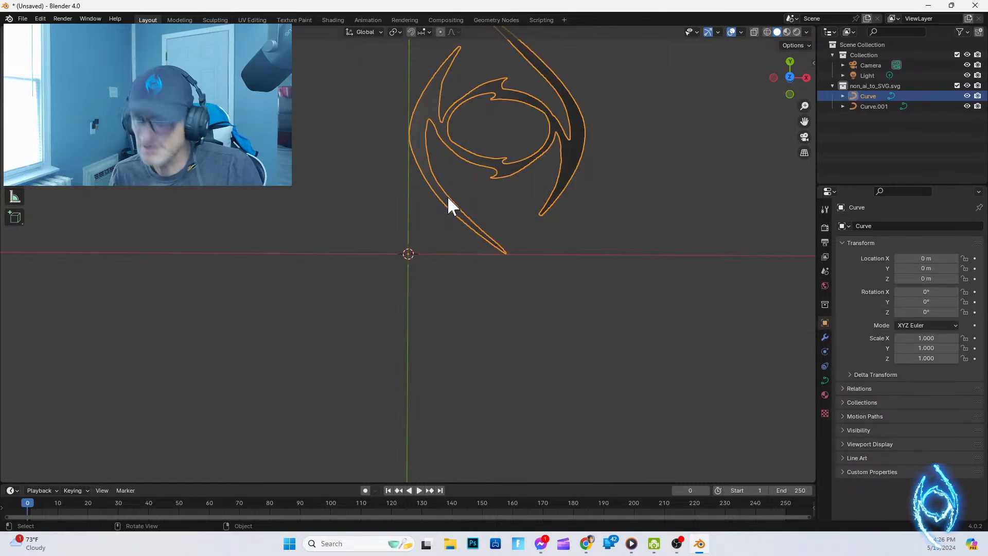
{"action": "key", "text": "Delete"}
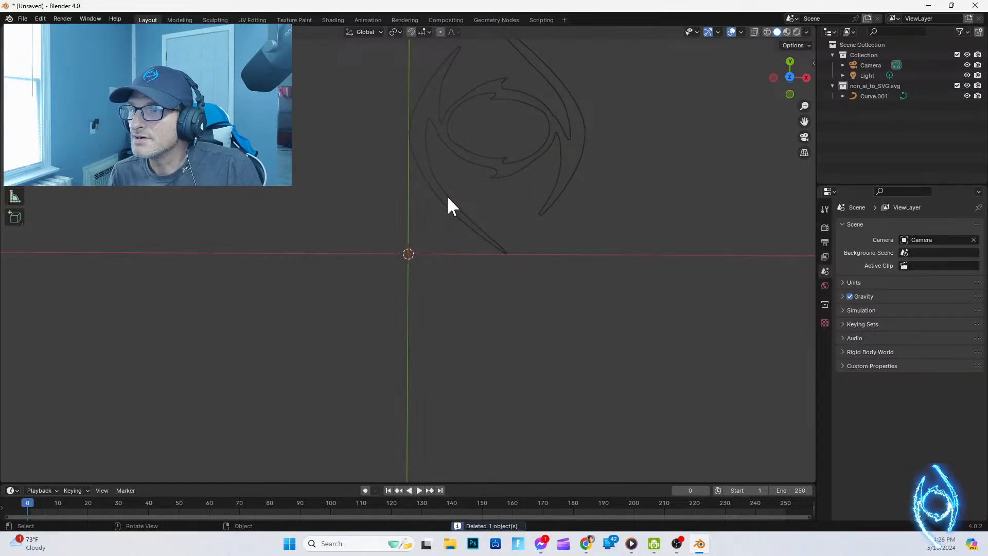
{"action": "key", "text": "ctrl+z"}
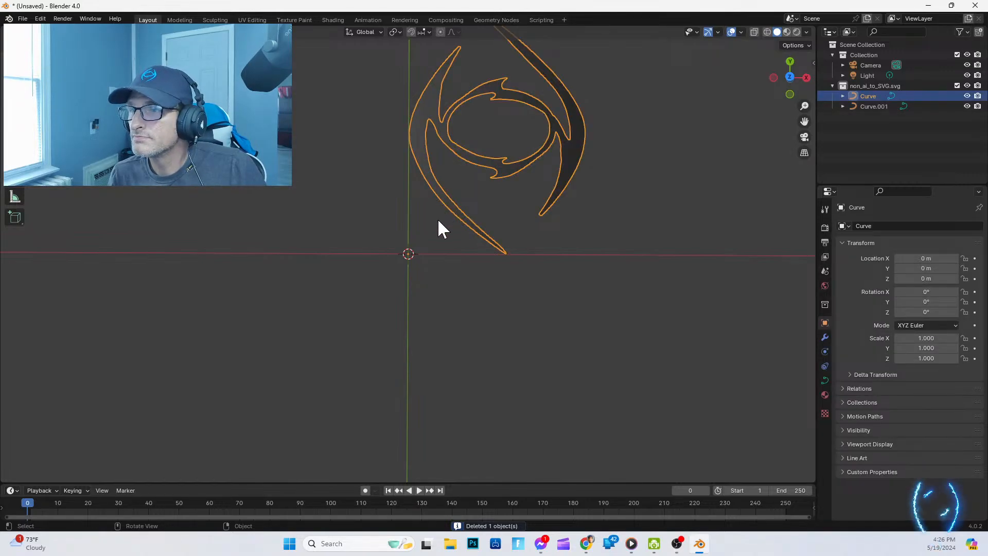
Step: Delete the duplicate logo outline Curve.001 from the non_ai_to_SVG.svg collection
{"action": "left_click", "coordinate": [438, 221]}
{"action": "left_click", "coordinate": [447, 201]}
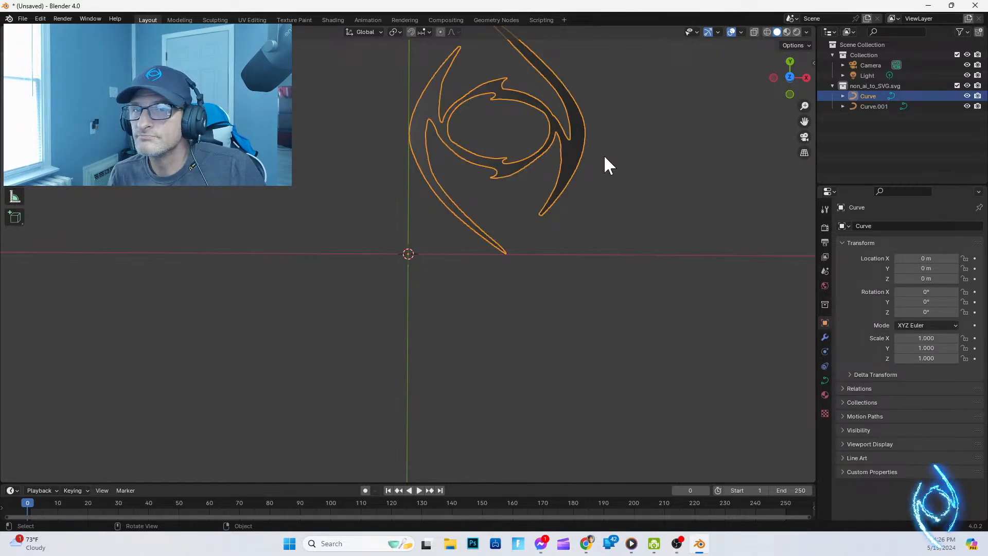
{"action": "left_click", "coordinate": [858, 106]}
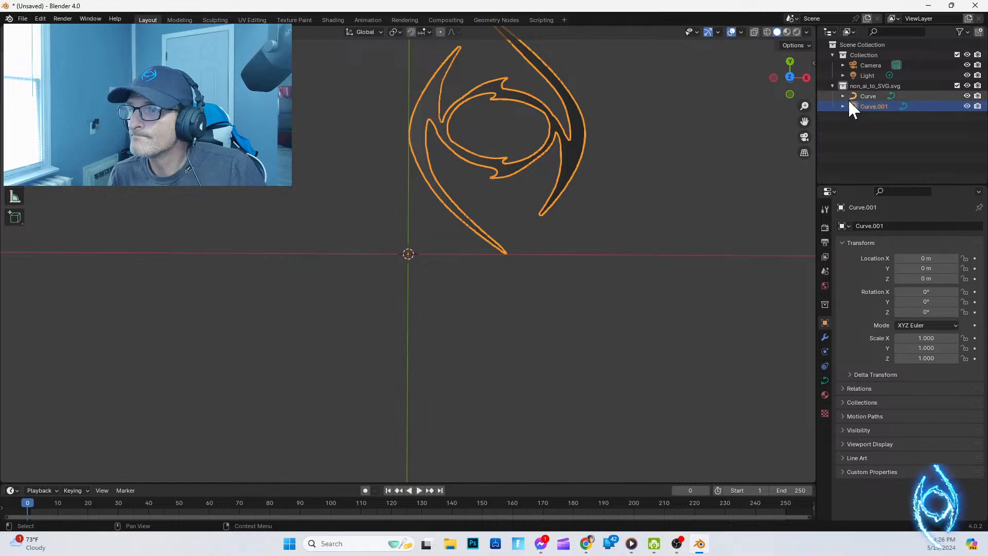
{"action": "key", "text": "Delete"}
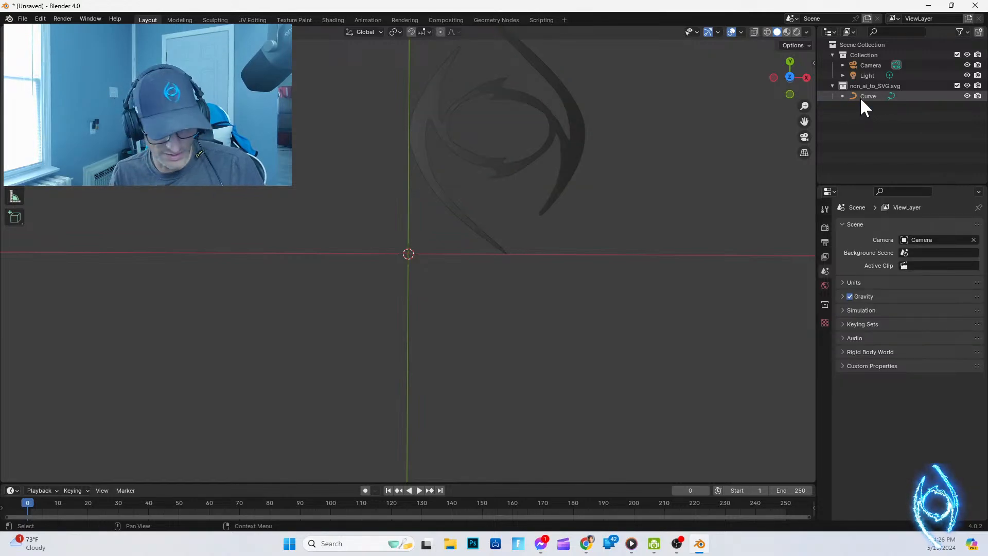
Step: Examine the remaining logo curve from the side and from above to check its orientation and placement
{"action": "left_click", "coordinate": [573, 154]}
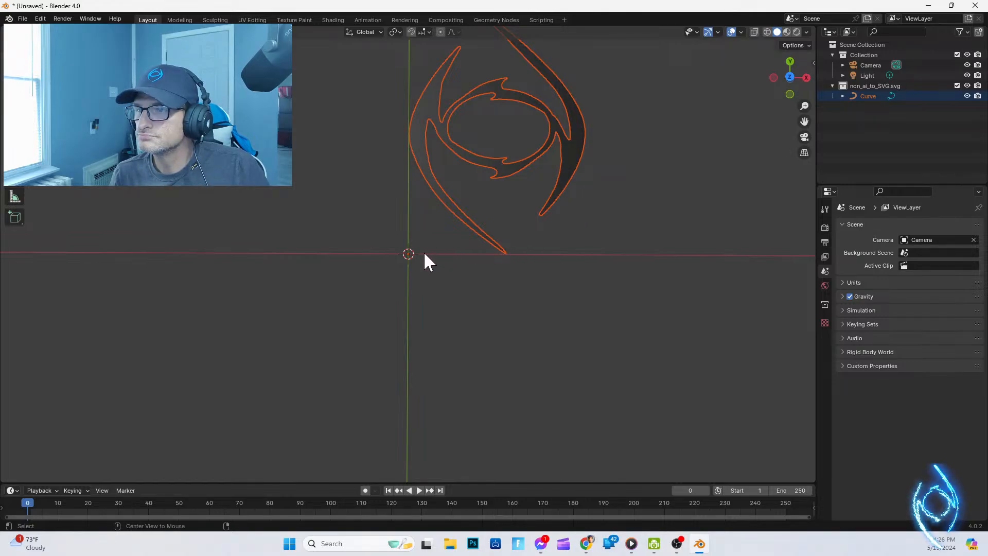
{"action": "key", "text": "ctrl+KP_3"}
{"action": "scroll", "coordinate": [428, 252], "scroll_direction": "down", "scroll_amount": 4}
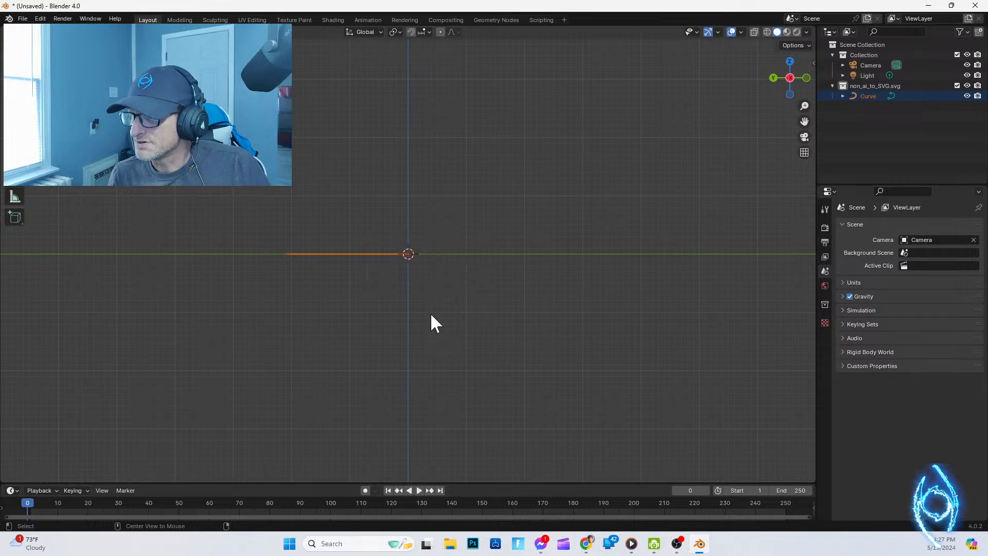
{"action": "key", "text": "KP_5"}
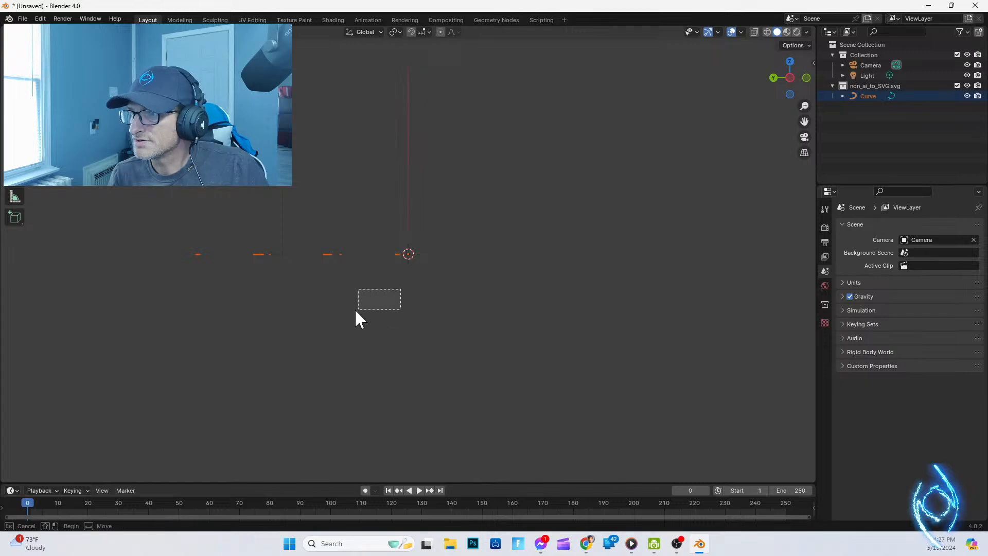
{"action": "left_click", "coordinate": [403, 255]}
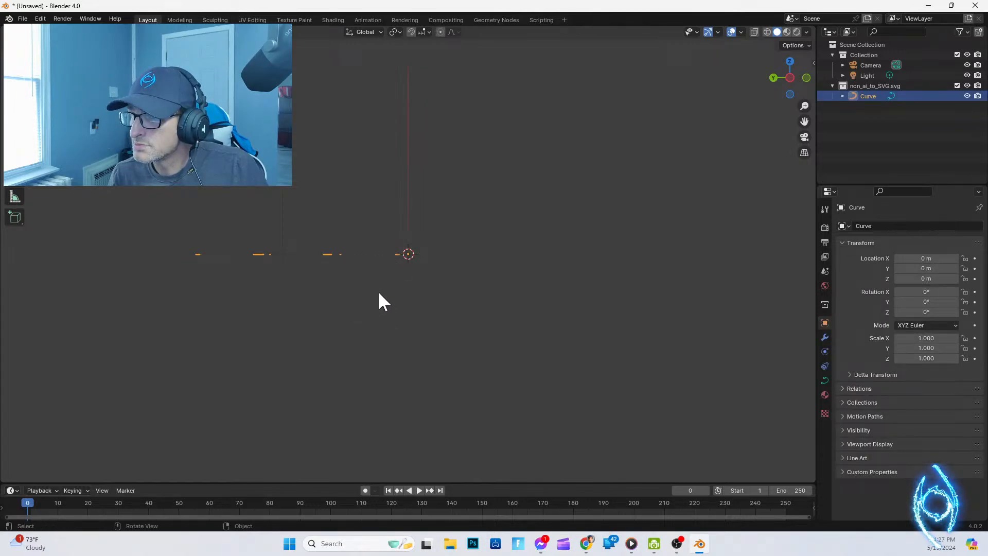
{"action": "left_click", "coordinate": [527, 234]}
{"action": "middle_click_drag", "start_coordinate": [499, 212], "coordinate": [487, 268], "text": "alt"}
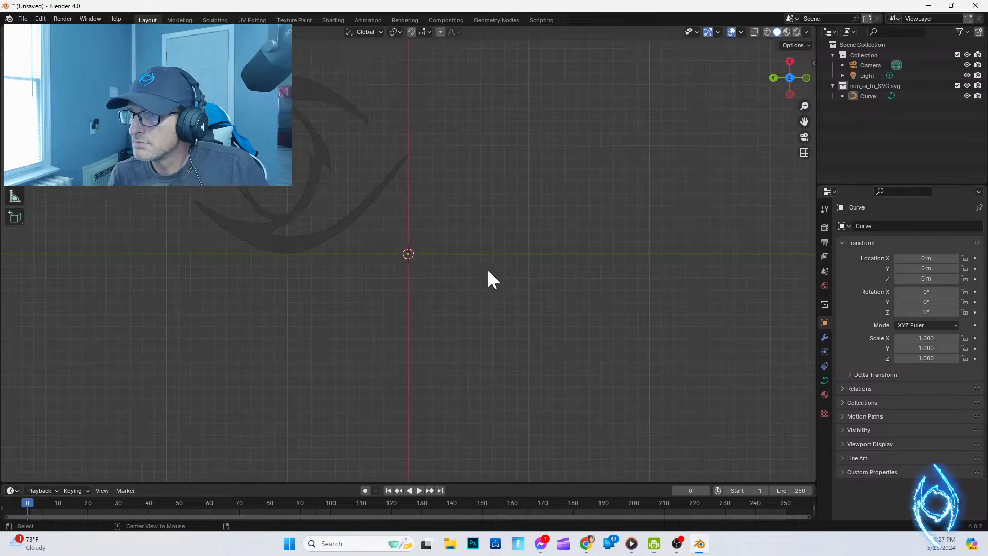
{"action": "left_click_drag", "start_coordinate": [576, 319], "coordinate": [475, 355]}
{"action": "middle_click_drag", "start_coordinate": [486, 195], "coordinate": [371, 179]}
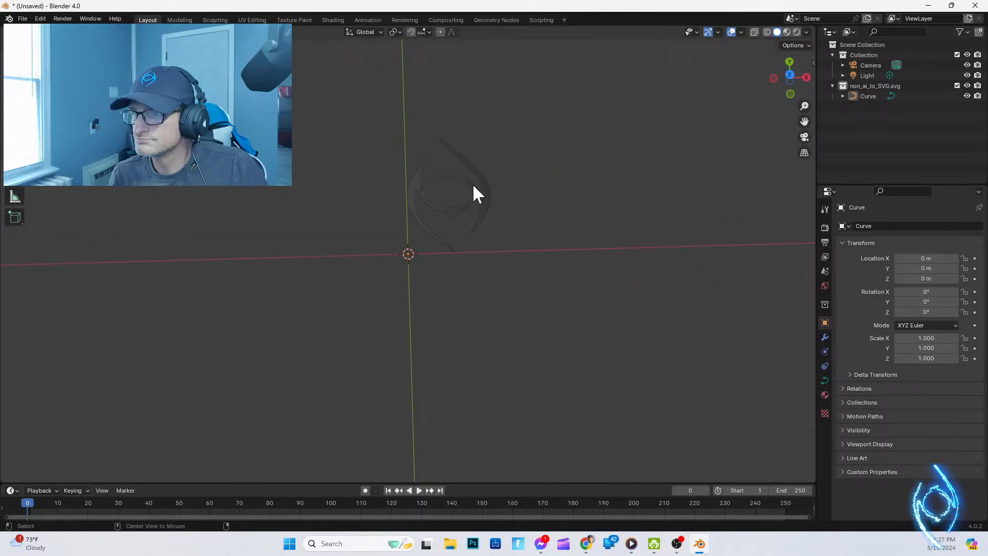
Step: Select the whole logo curve and align the viewport to look straight down on it in orthographic view
{"action": "left_click_drag", "start_coordinate": [368, 116], "coordinate": [531, 293]}
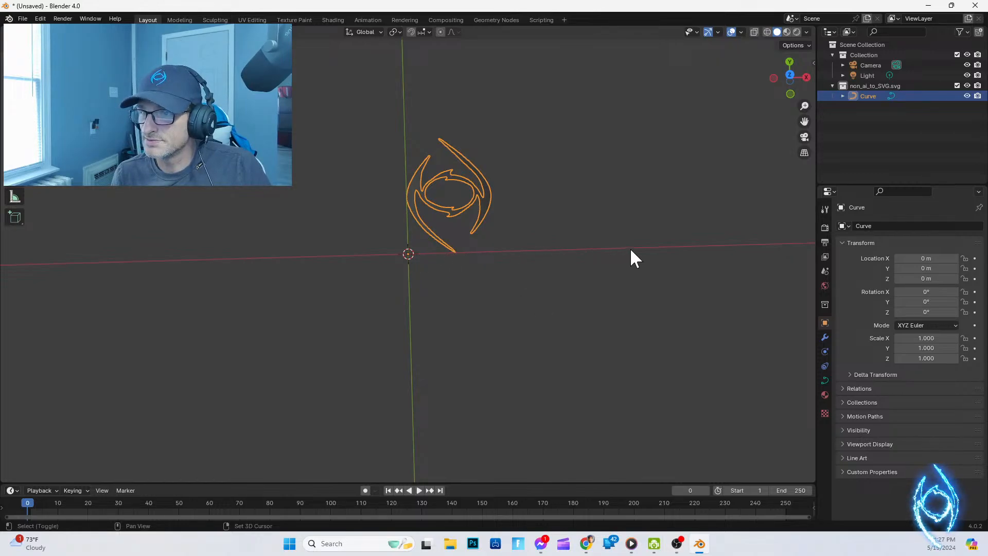
{"action": "left_click_drag", "start_coordinate": [410, 257], "coordinate": [570, 252], "text": "shift"}
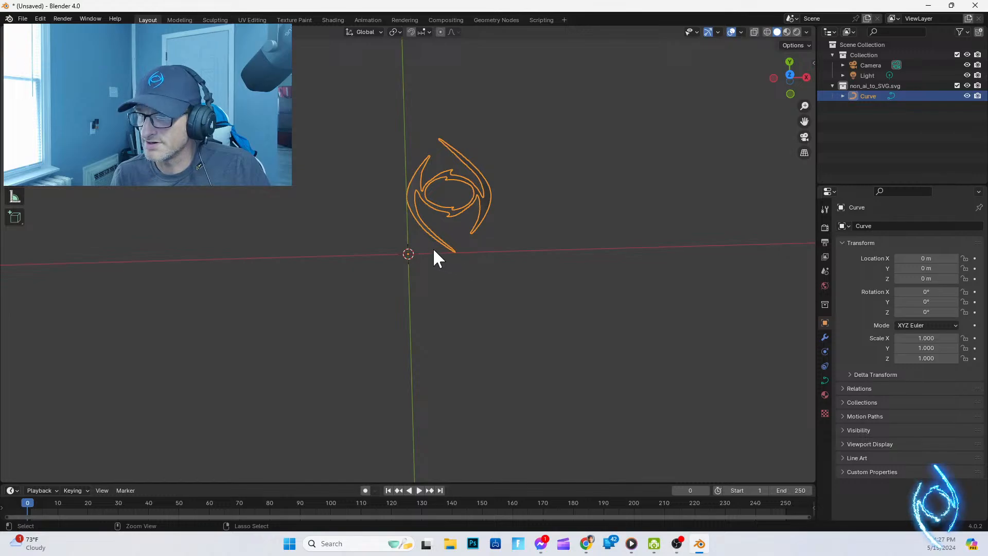
{"action": "middle_click_drag", "start_coordinate": [435, 250], "coordinate": [569, 248], "text": "ctrl"}
{"action": "middle_click_drag", "start_coordinate": [406, 252], "coordinate": [733, 235], "text": "ctrl"}
{"action": "middle_click_drag", "start_coordinate": [417, 260], "coordinate": [617, 267], "text": "ctrl"}
{"action": "scroll", "coordinate": [616, 266], "scroll_direction": "up", "scroll_amount": 4}
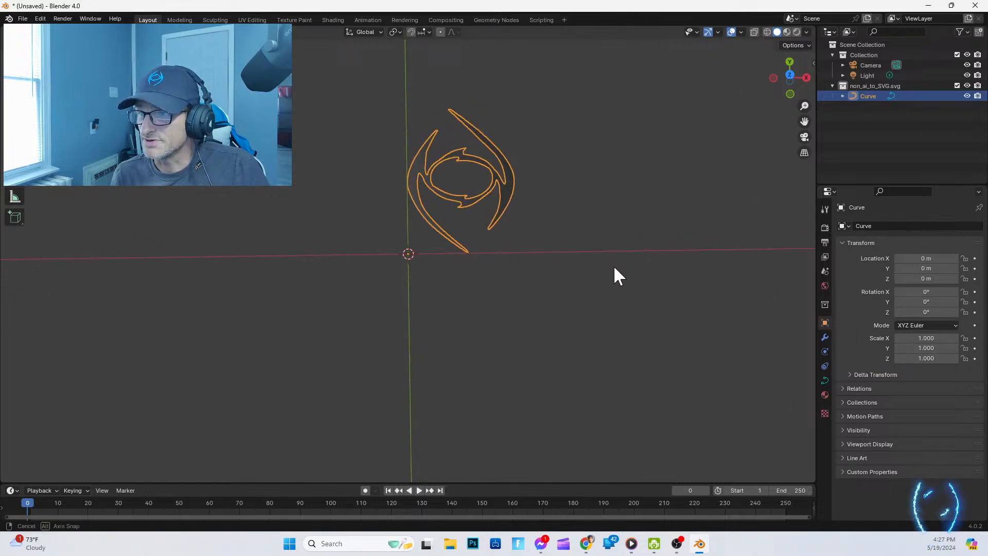
{"action": "key", "text": "KP_3"}
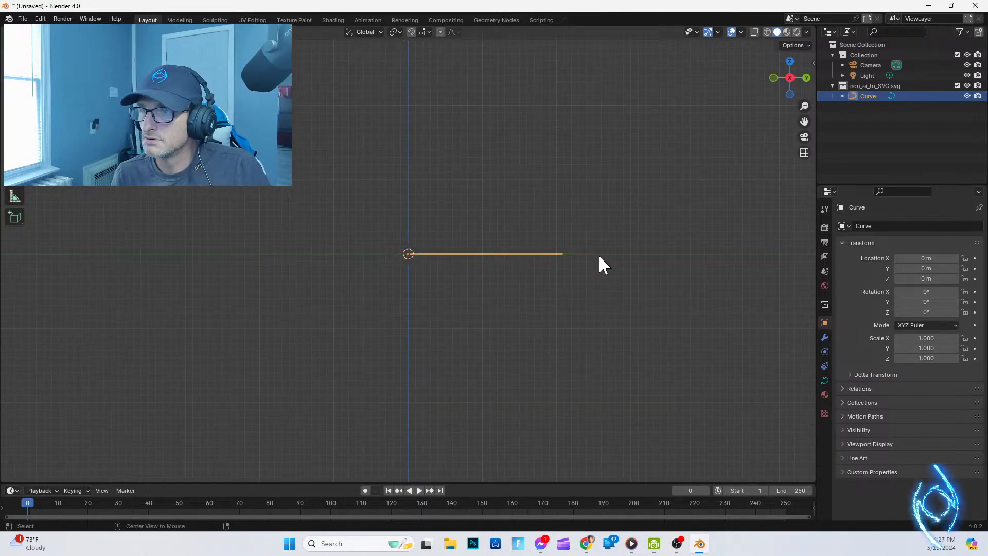
{"action": "middle_click_drag", "start_coordinate": [596, 245], "coordinate": [593, 223], "text": "alt"}
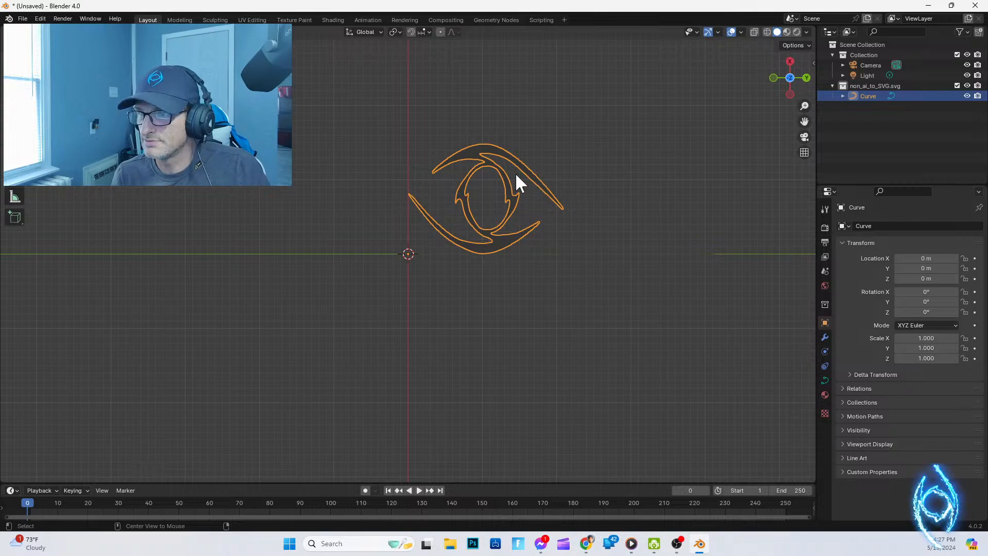
Step: Undo the recent selection changes and the deletion of the duplicate logo outline Curve.001
{"action": "middle_click_drag", "start_coordinate": [448, 312], "coordinate": [317, 304]}
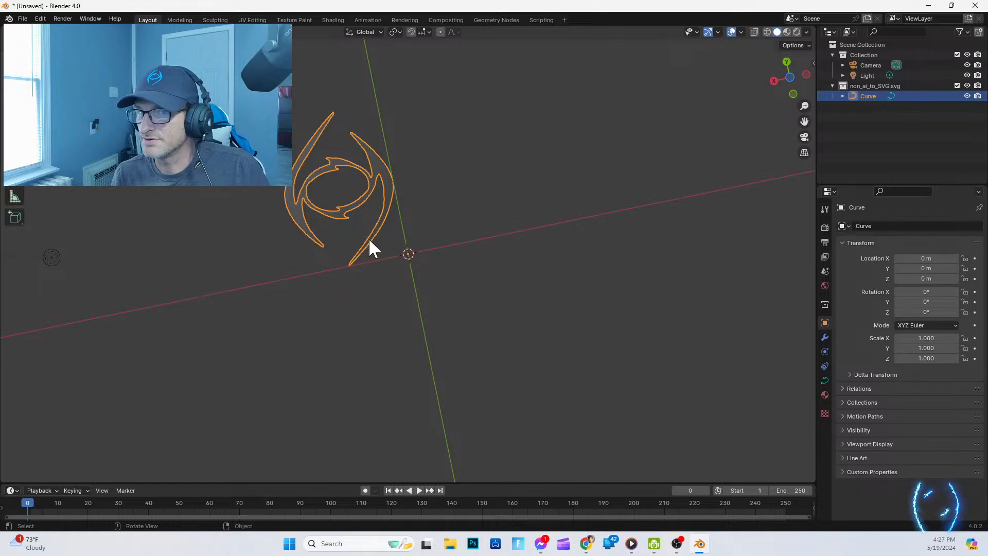
{"action": "key", "text": "ctrl+z"}
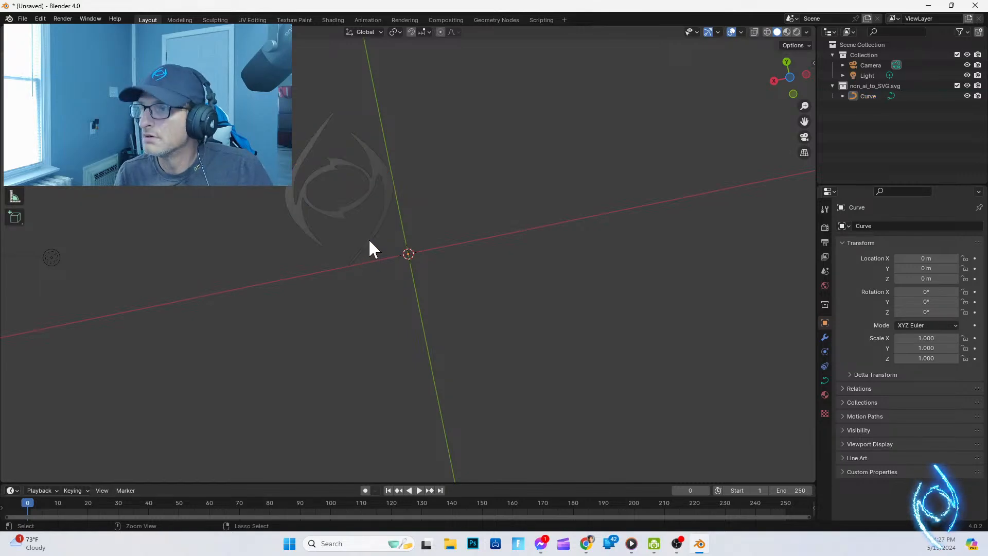
{"action": "key", "text": "ctrl+z"}
{"action": "key", "text": "ctrl+z"}
{"action": "key", "text": "ctrl+z"}
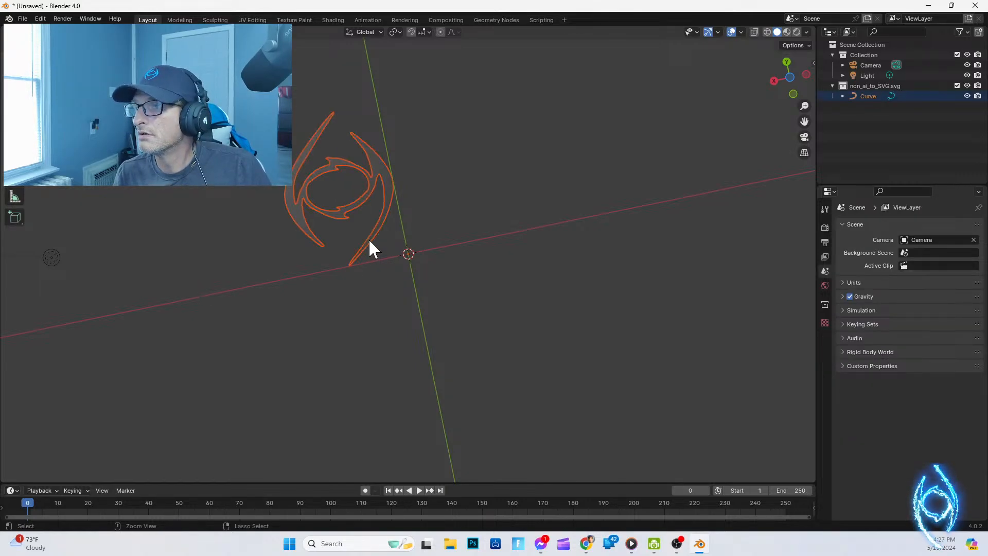
{"action": "key", "text": "ctrl+z"}
{"action": "key", "text": "ctrl+z"}
Step: Delete the duplicate logo outline Curve.001 from the non_ai_to_SVG.svg collection, keeping Curve
{"action": "middle_click_drag", "start_coordinate": [369, 240], "coordinate": [93, 108]}
{"action": "middle_click_drag", "start_coordinate": [360, 308], "coordinate": [366, 240]}
{"action": "scroll", "coordinate": [365, 240], "scroll_direction": "up", "scroll_amount": 2}
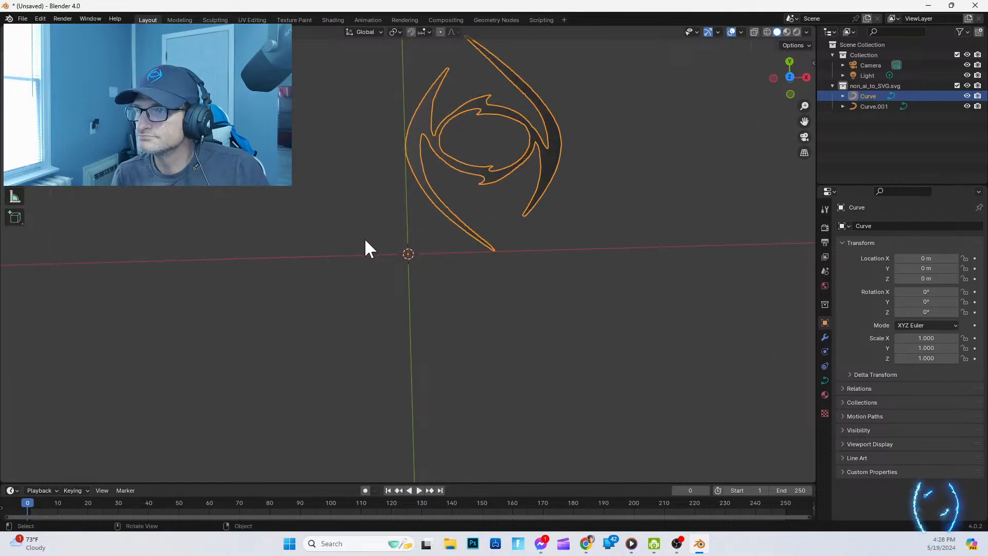
{"action": "scroll", "coordinate": [365, 240], "scroll_direction": "down", "scroll_amount": 8}
{"action": "scroll", "coordinate": [366, 240], "scroll_direction": "down", "scroll_amount": 2}
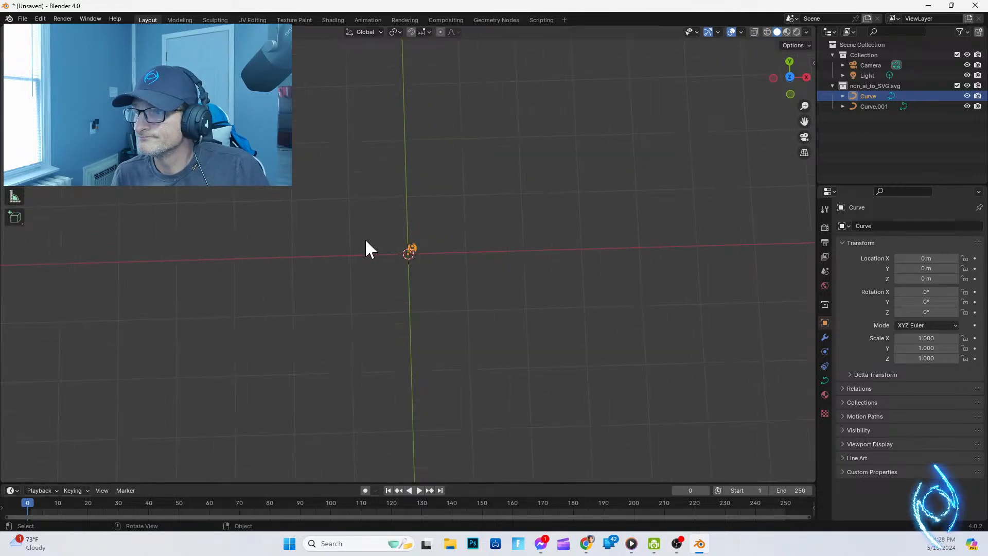
{"action": "scroll", "coordinate": [364, 240], "scroll_direction": "up", "scroll_amount": 4}
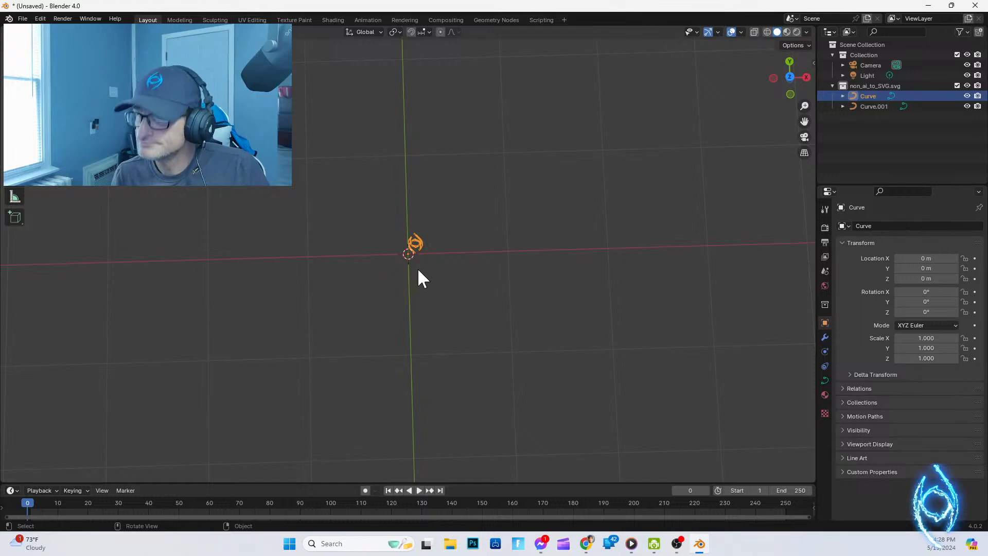
{"action": "left_click_drag", "start_coordinate": [414, 251], "coordinate": [566, 254]}
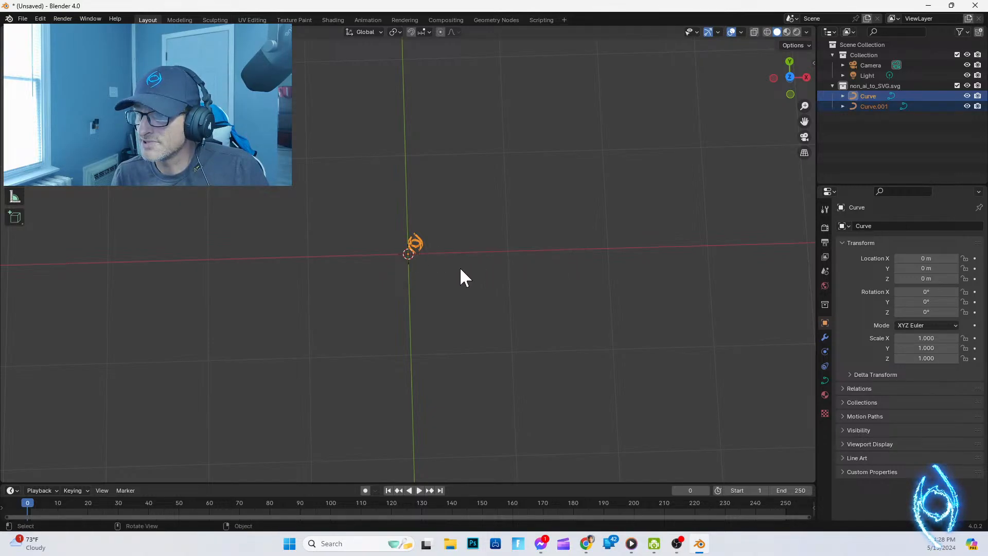
{"action": "scroll", "coordinate": [404, 255], "scroll_direction": "up", "scroll_amount": 10}
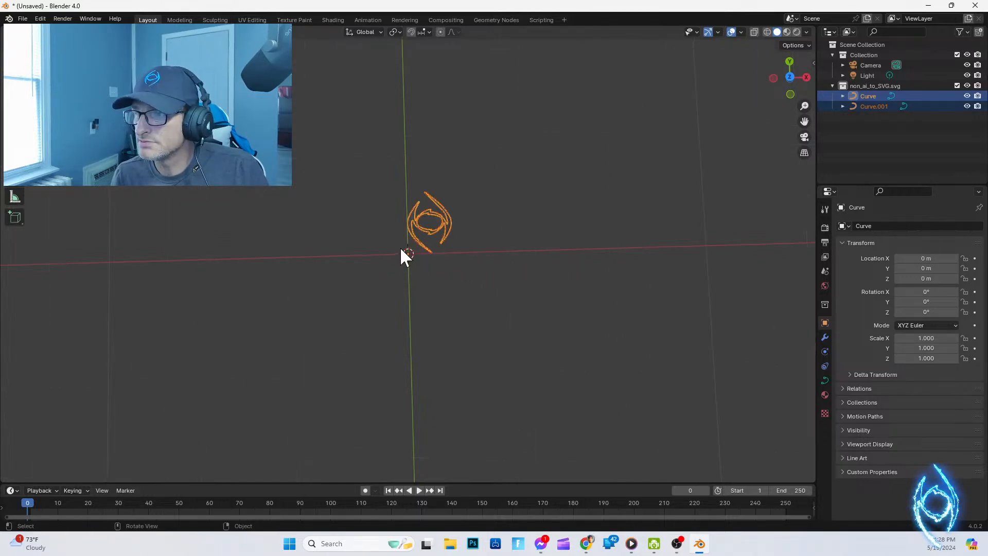
{"action": "left_click", "coordinate": [869, 106]}
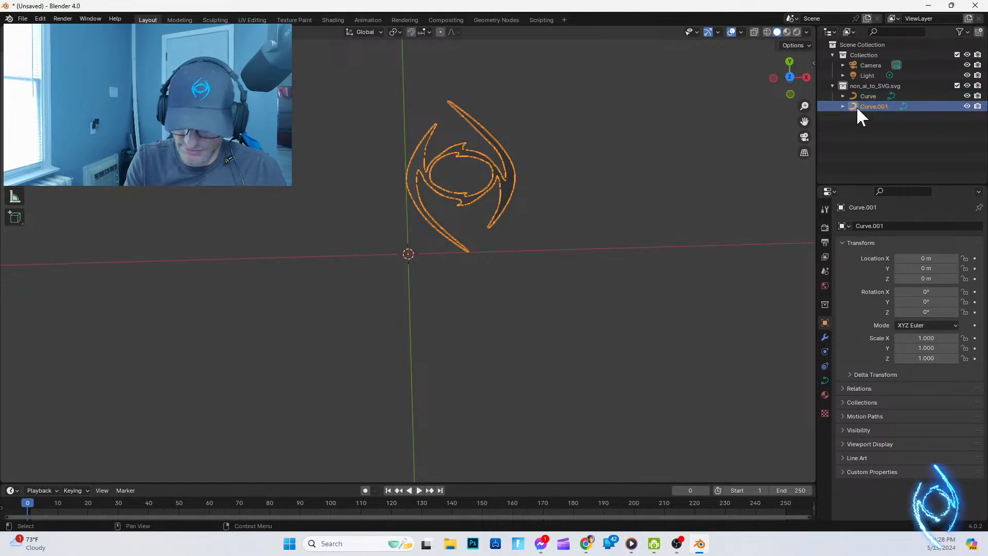
{"action": "key", "text": "Delete"}
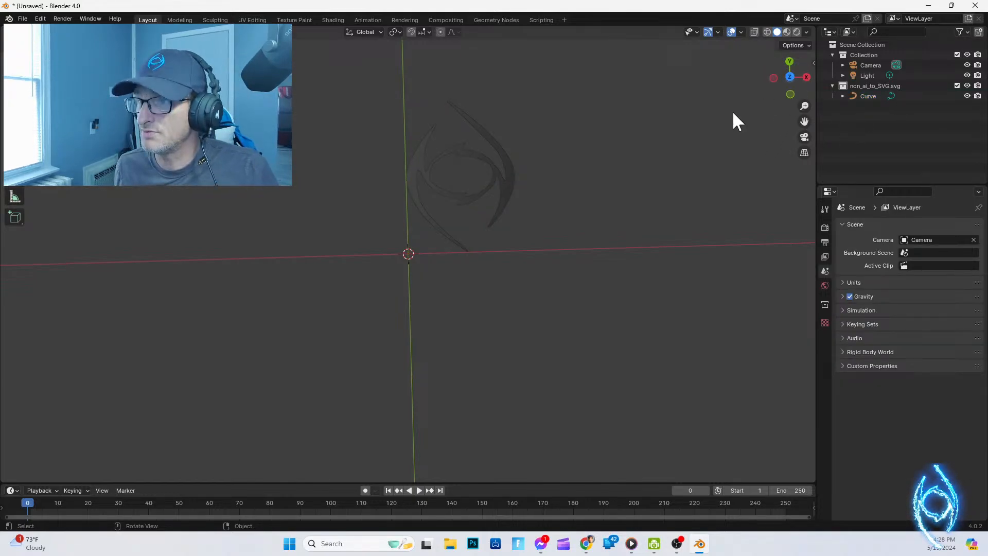
Step: Select the remaining logo curve and try to enlarge it directly in the viewport from its origin point
{"action": "left_click_drag", "start_coordinate": [398, 95], "coordinate": [523, 238]}
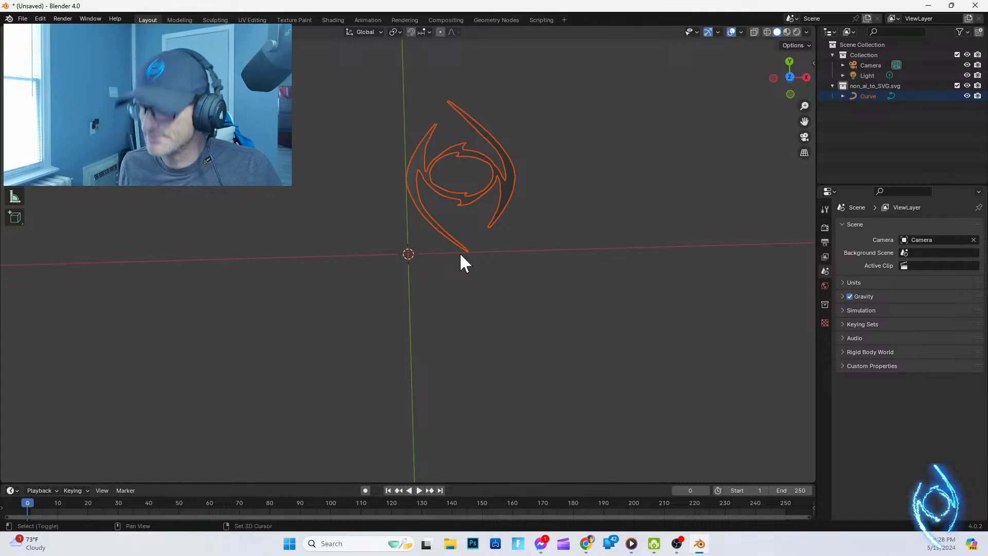
{"action": "left_click_drag", "start_coordinate": [412, 252], "coordinate": [680, 234], "text": "shift"}
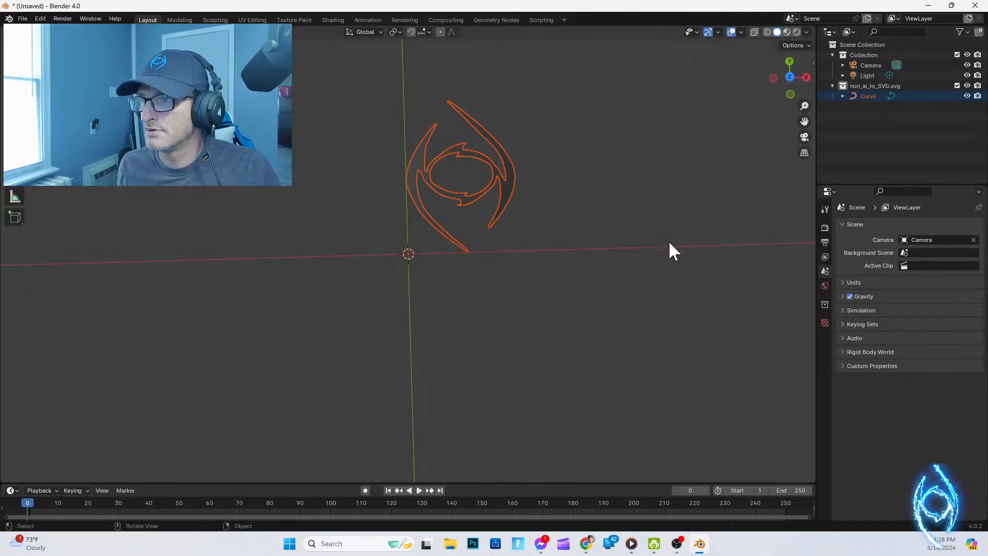
{"action": "left_click_drag", "start_coordinate": [407, 253], "coordinate": [613, 254], "text": "shift"}
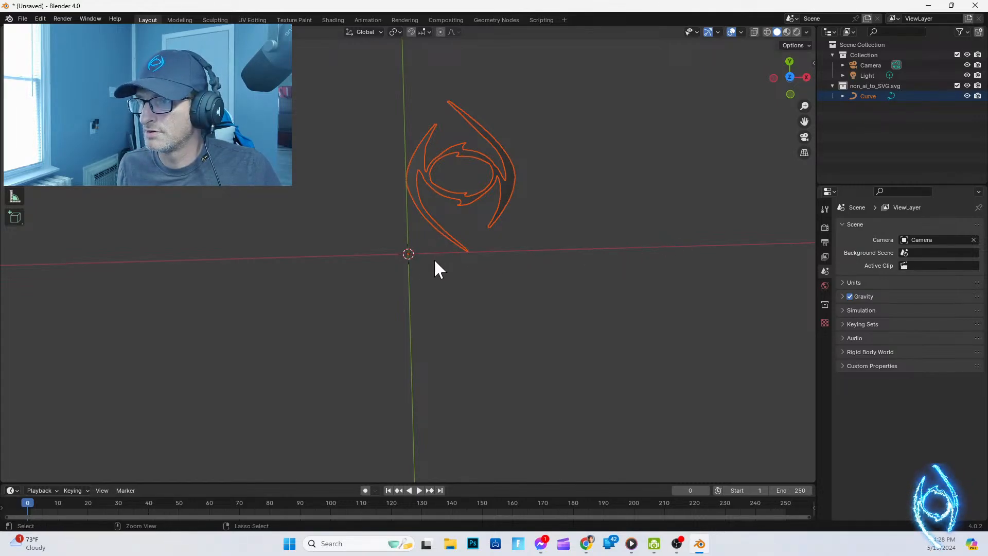
{"action": "left_click_drag", "start_coordinate": [415, 255], "coordinate": [458, 261], "text": "ctrl"}
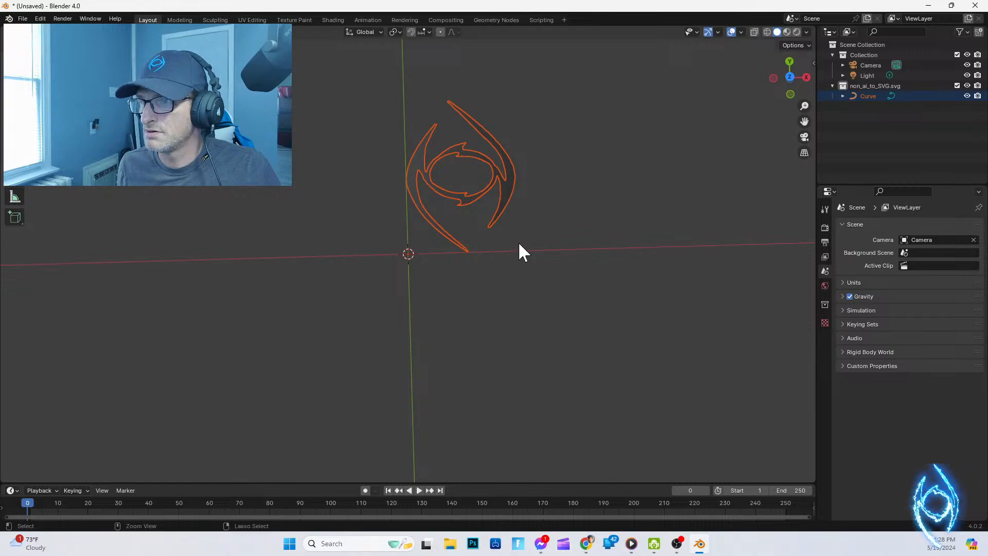
{"action": "right_click_drag", "start_coordinate": [508, 245], "coordinate": [671, 232], "text": "ctrl"}
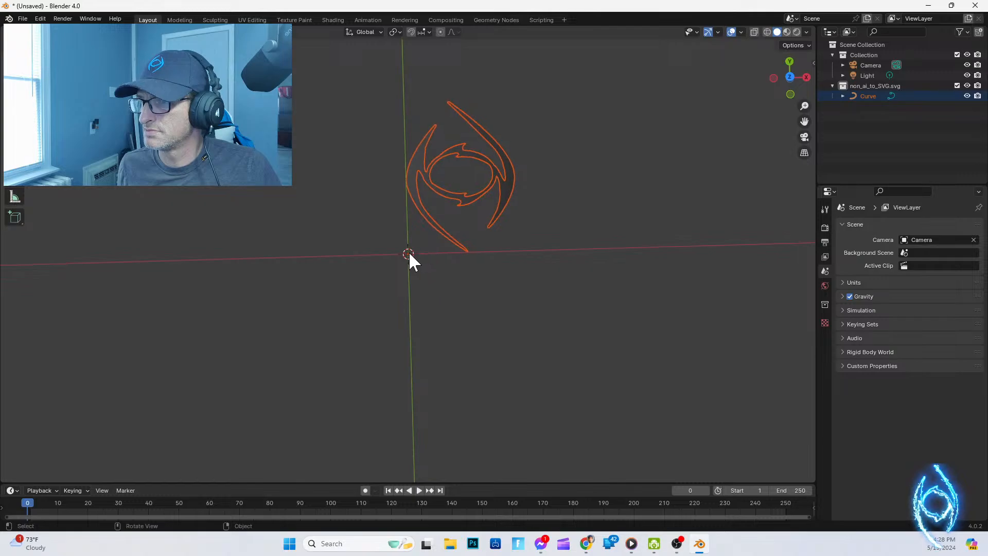
{"action": "left_click", "coordinate": [593, 243]}
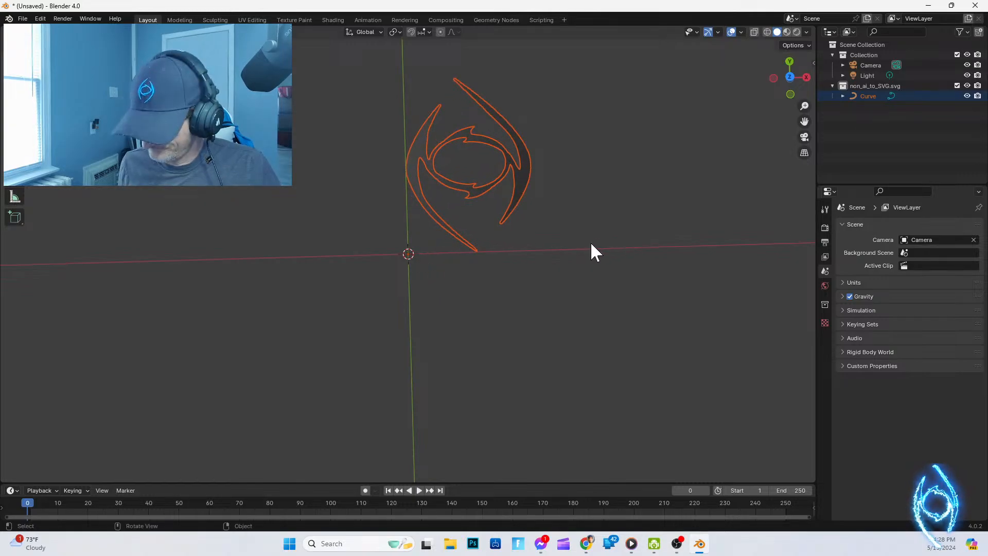
Step: Try once more to stretch the logo outward from the world origin, and reselect the whole curve
{"action": "key", "text": "ctrl+z"}
{"action": "scroll", "coordinate": [562, 259], "scroll_direction": "down", "scroll_amount": 4}
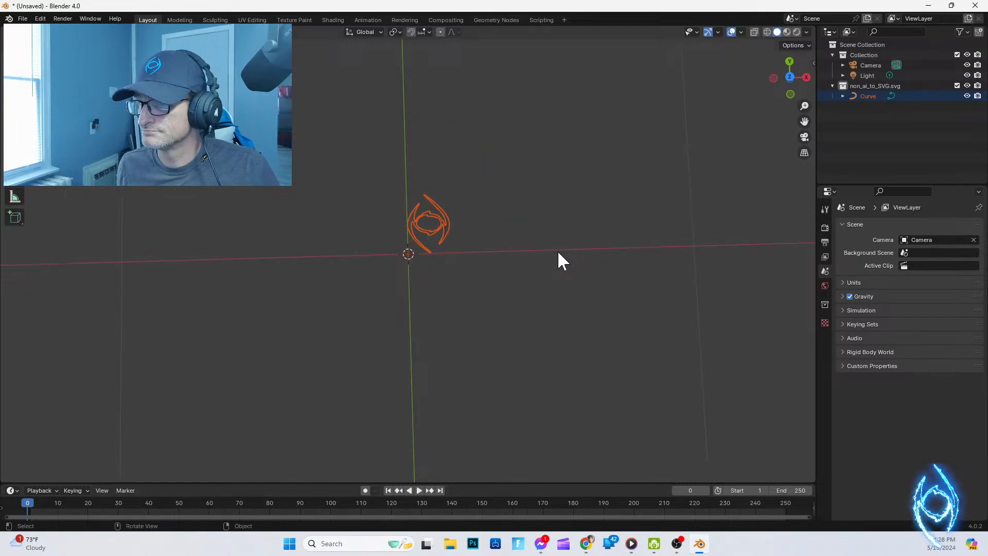
{"action": "left_click_drag", "start_coordinate": [406, 255], "coordinate": [574, 256], "text": "ctrl"}
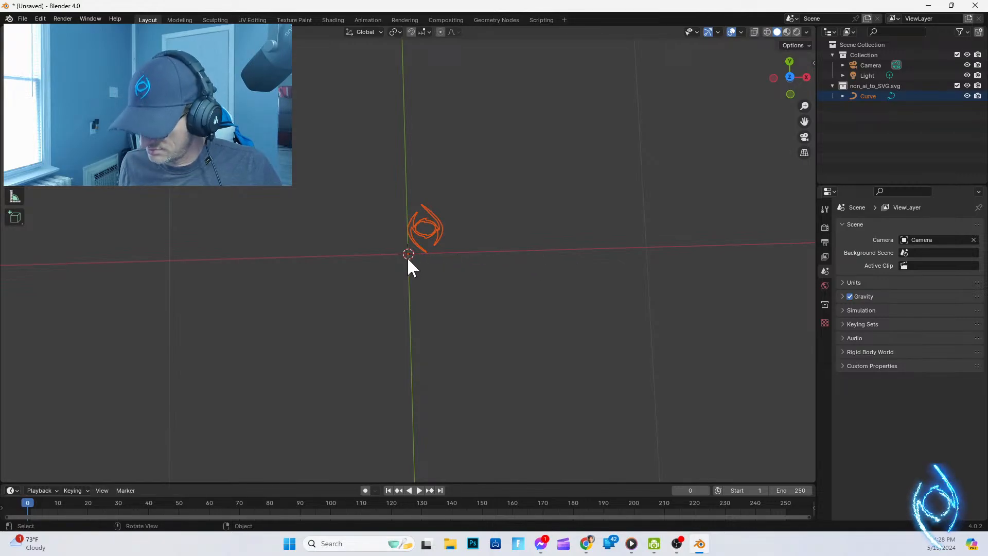
{"action": "left_click", "coordinate": [501, 258]}
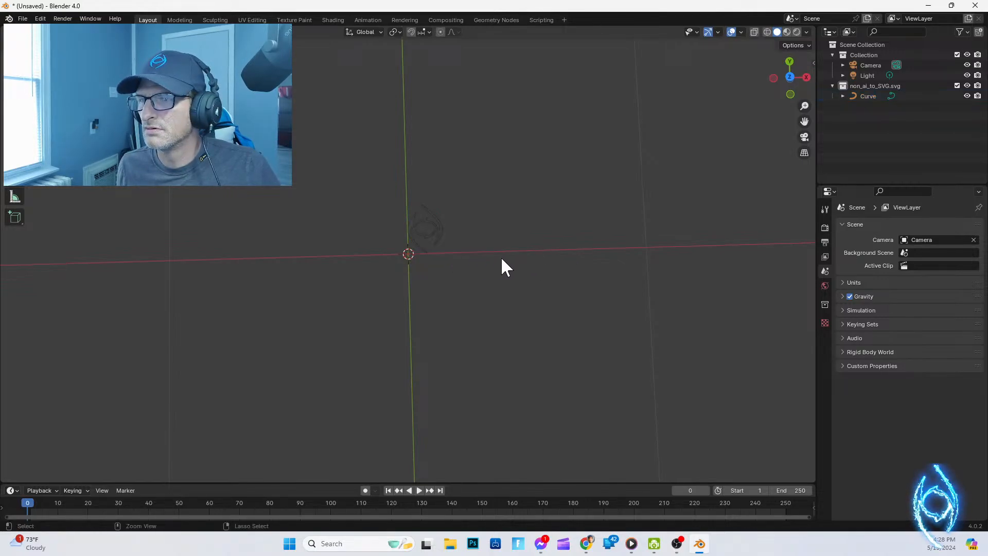
{"action": "left_click_drag", "start_coordinate": [393, 197], "coordinate": [481, 270]}
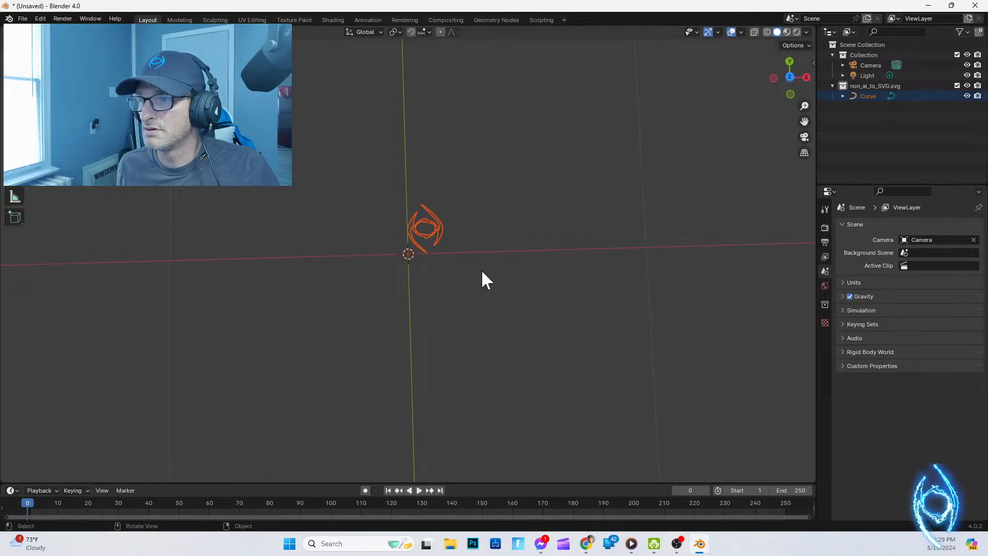
{"action": "left_click", "coordinate": [409, 254], "text": "ctrl"}
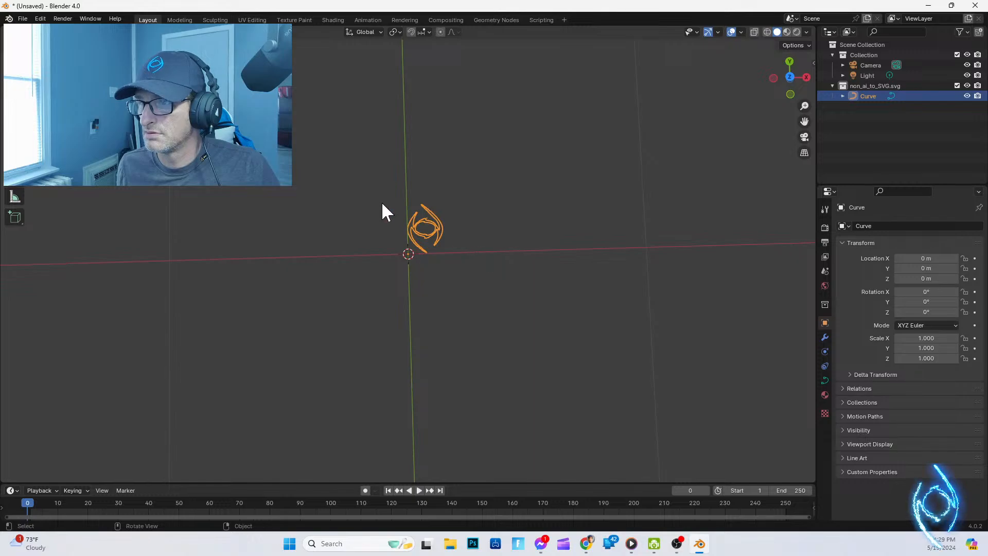
{"action": "left_click_drag", "start_coordinate": [381, 201], "coordinate": [494, 269]}
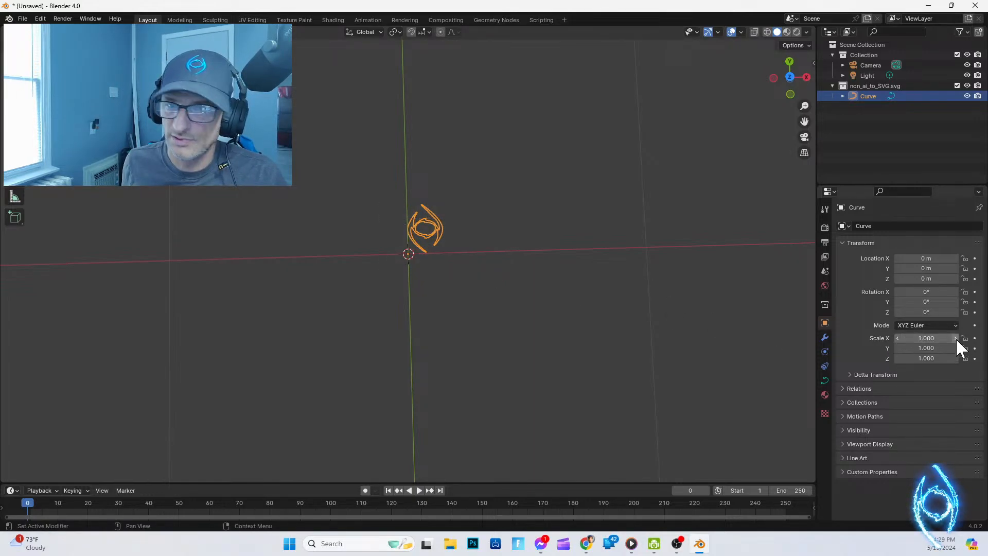
Step: Try widening the logo by raising its X scale, and set the X scale back to 1
{"action": "left_click_drag", "start_coordinate": [956, 337], "coordinate": [955, 339]}
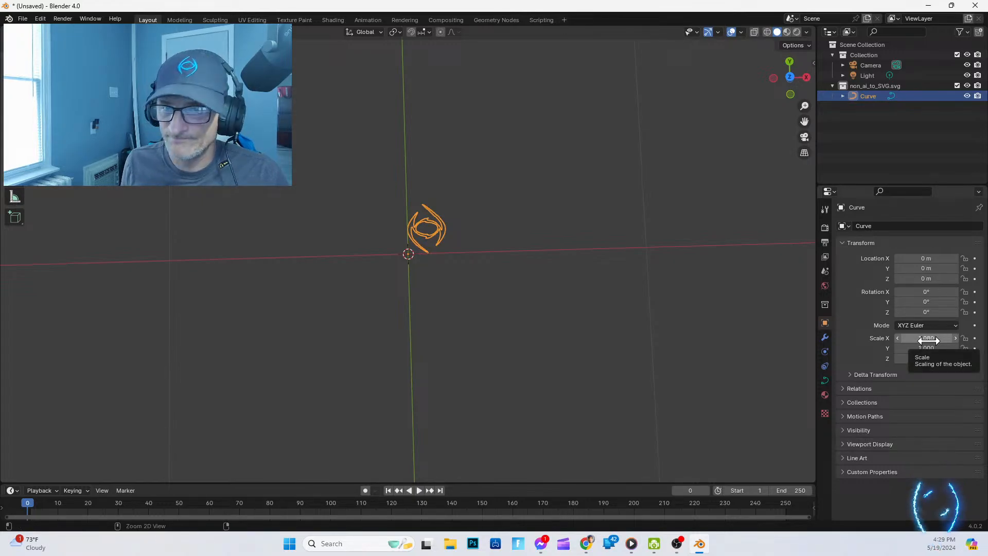
{"action": "left_click", "coordinate": [934, 339]}
{"action": "type", "text": "1"}
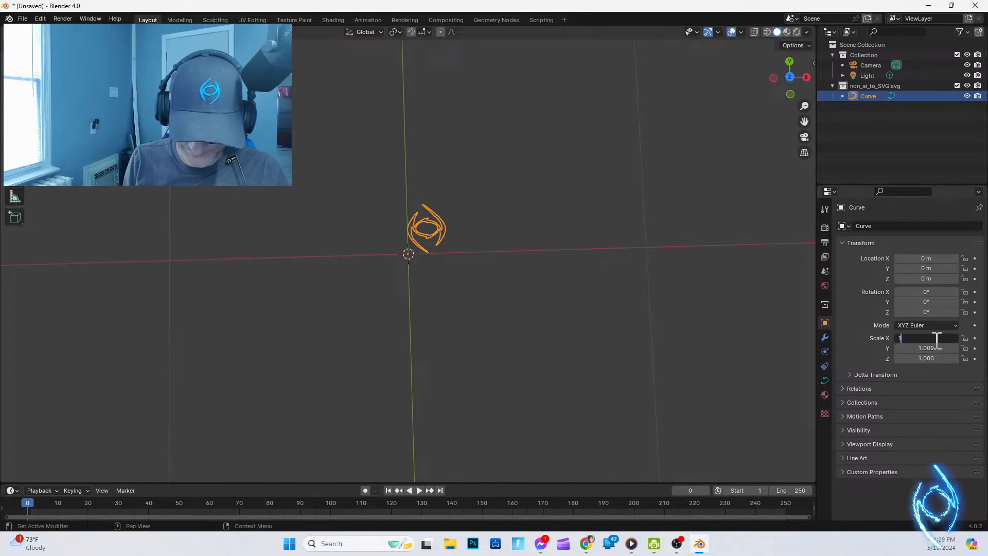
{"action": "key", "text": "Return"}
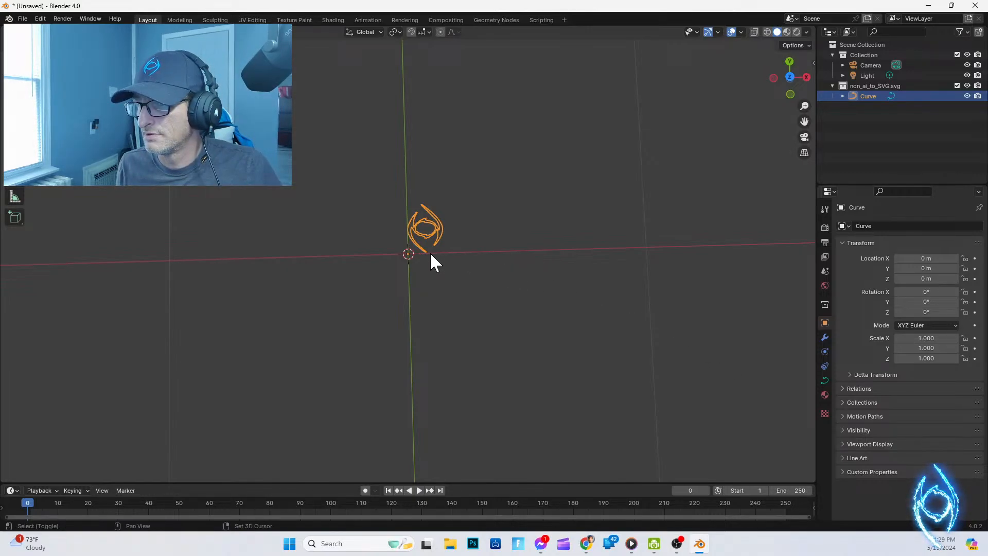
Step: Move the 3D cursor away and back to the world origin, and try resizing the logo from there
{"action": "right_click", "coordinate": [549, 261], "text": "shift"}
{"action": "right_click_drag", "start_coordinate": [549, 265], "coordinate": [407, 254], "text": "shift"}
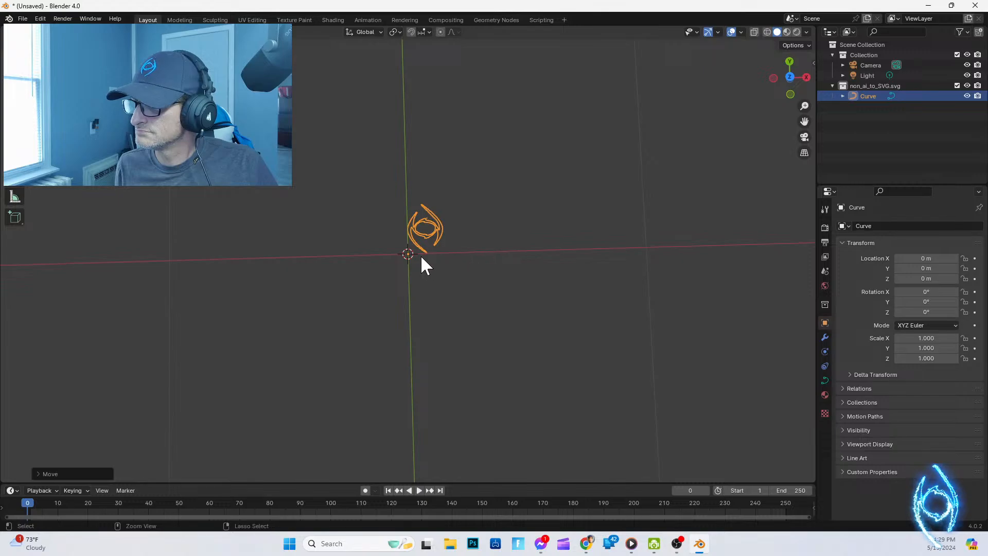
{"action": "mouse_move", "coordinate": [421, 256]}
{"action": "right_mouse_down", "text": "ctrl"}
{"action": "mouse_move", "coordinate": [511, 254]}
{"action": "mouse_move", "coordinate": [477, 254]}
{"action": "right_mouse_up", "text": "ctrl"}
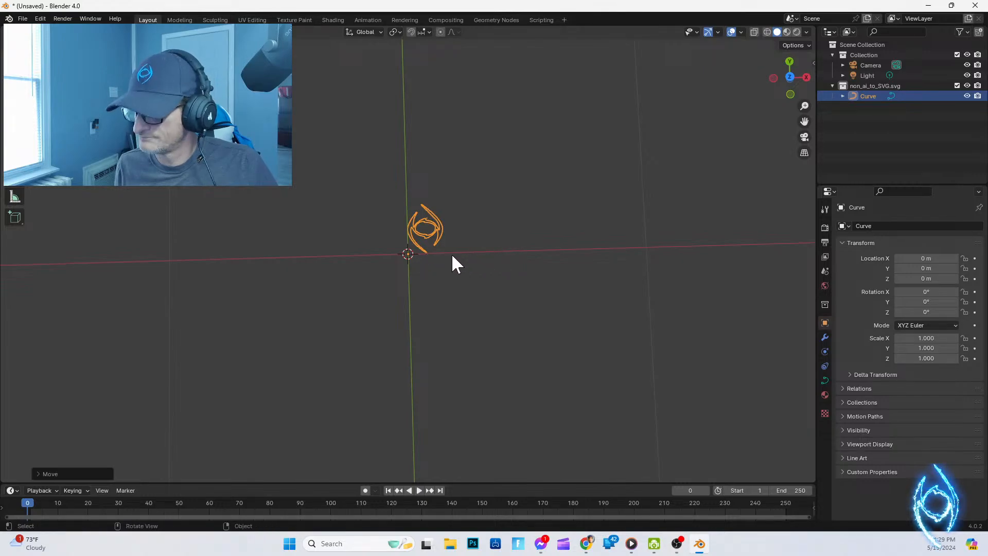
{"action": "left_click_drag", "start_coordinate": [445, 254], "coordinate": [519, 253], "text": "ctrl"}
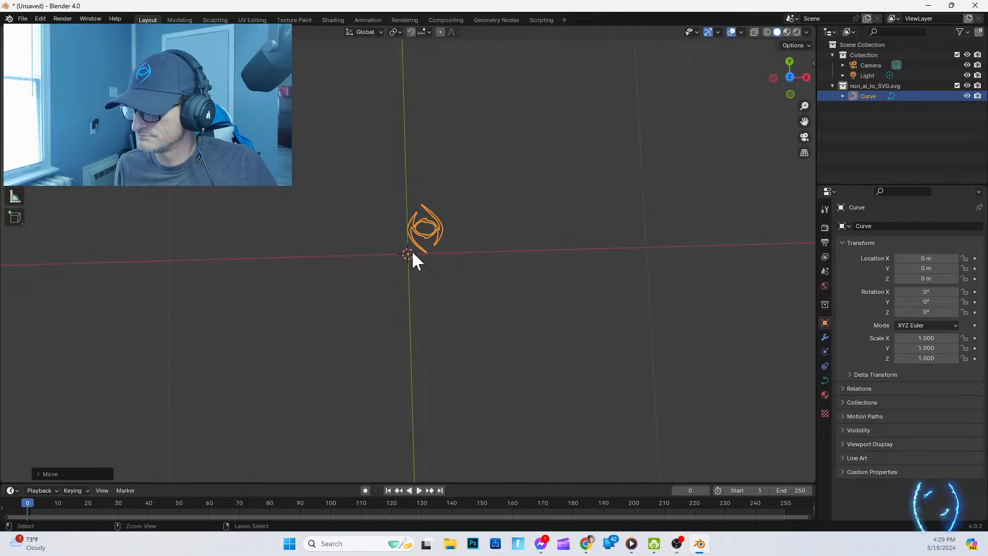
{"action": "left_click_drag", "start_coordinate": [412, 252], "coordinate": [514, 247], "text": "ctrl"}
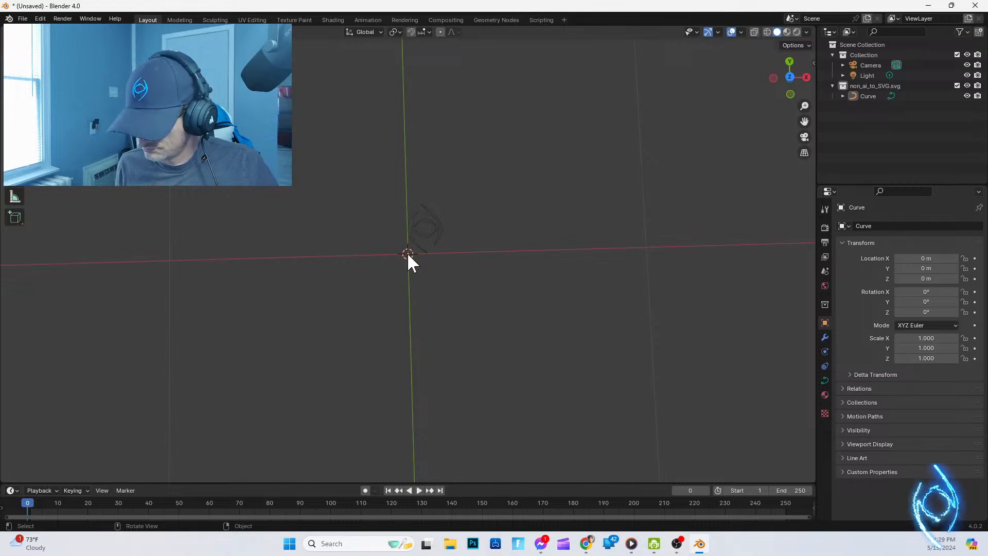
Step: Reselect the logo curve and scale it up uniformly to about 2.047 on all axes with the Scale tool
{"action": "left_click_drag", "start_coordinate": [408, 254], "coordinate": [452, 265]}
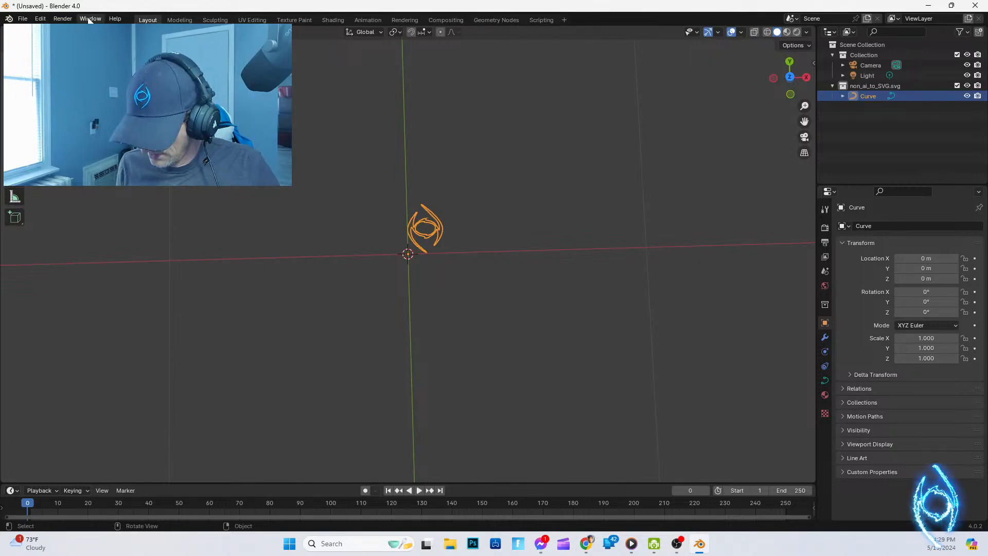
{"action": "key", "text": "space"}
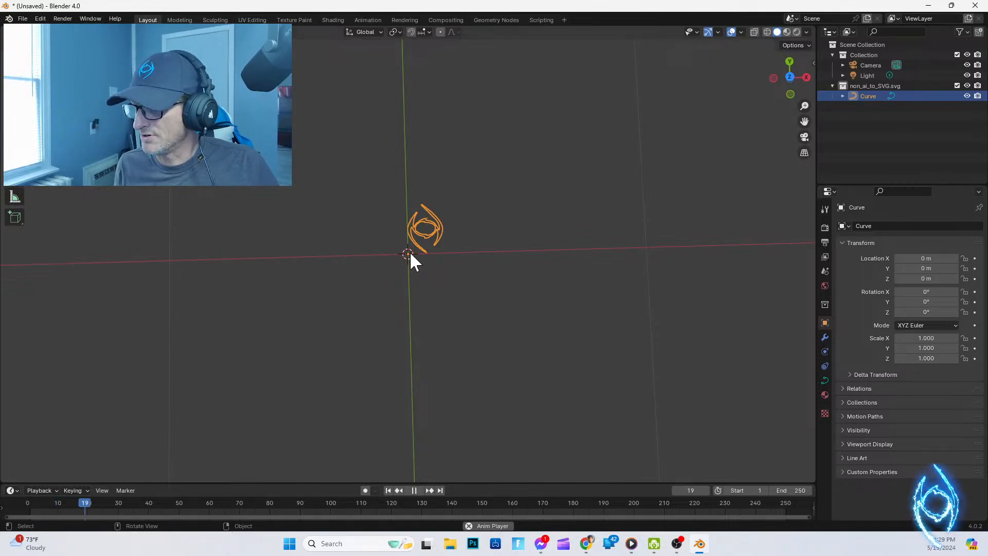
{"action": "left_click", "coordinate": [387, 490]}
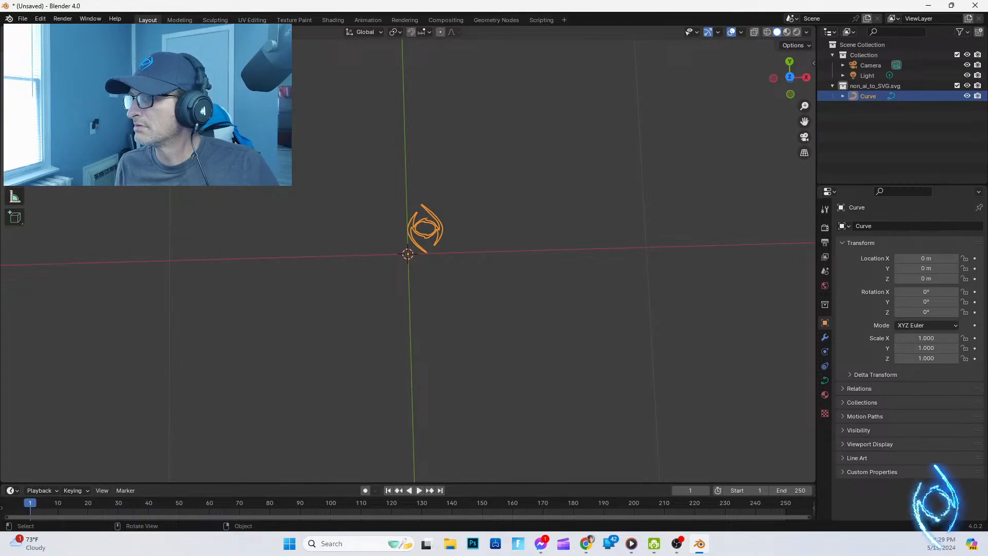
{"action": "left_click", "coordinate": [15, 142]}
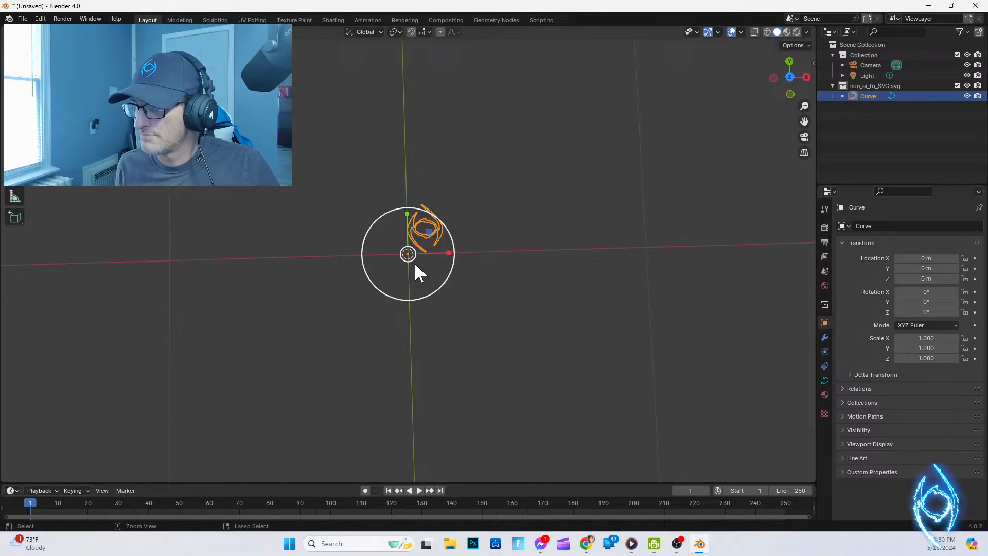
{"action": "left_click_drag", "start_coordinate": [415, 262], "coordinate": [396, 278]}
{"action": "scroll", "coordinate": [524, 246], "scroll_direction": "down", "scroll_amount": 3}
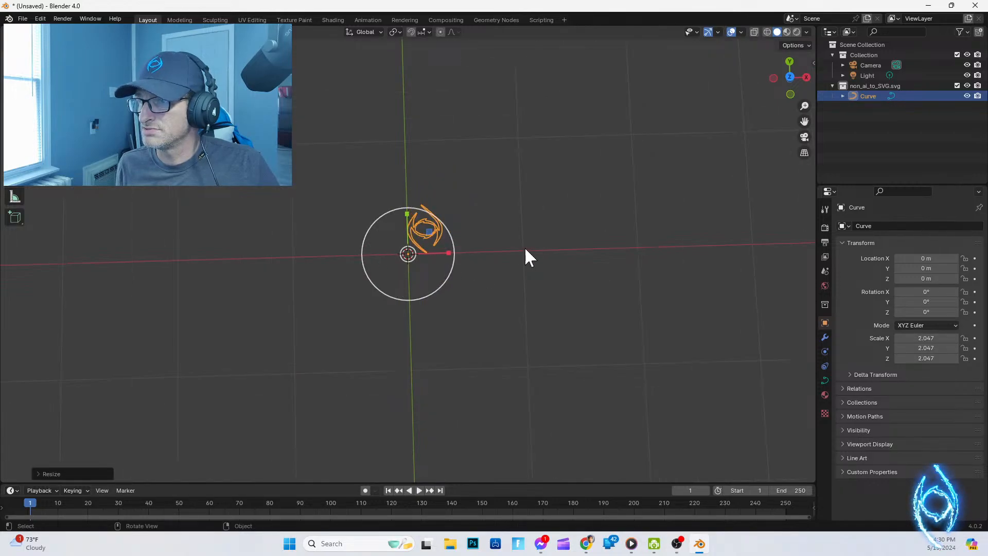
{"action": "scroll", "coordinate": [525, 249], "scroll_direction": "down", "scroll_amount": 3}
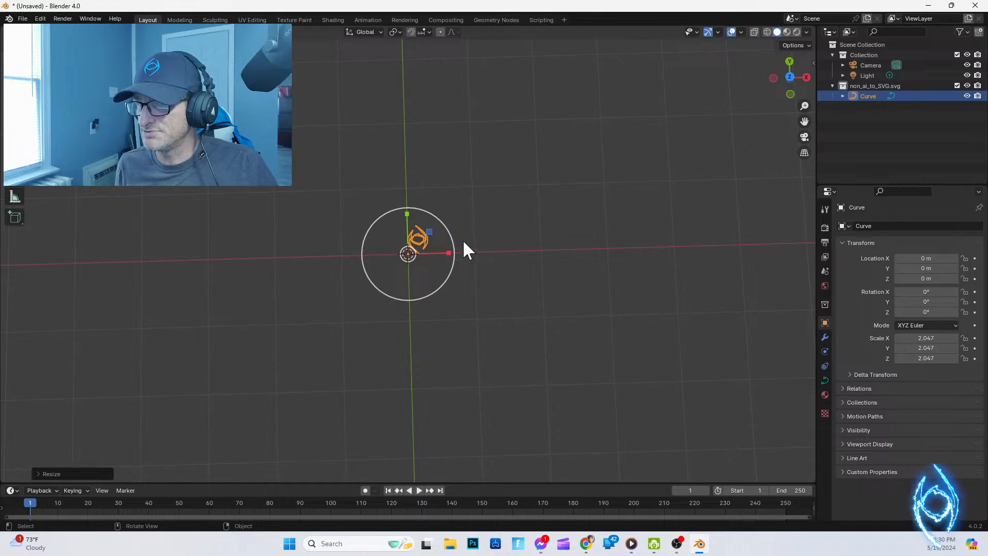
Step: Try stretching the logo curve along the X axis from the world origin, ending at an X scale of about 2.117
{"action": "scroll", "coordinate": [487, 203], "scroll_direction": "down", "scroll_amount": 4}
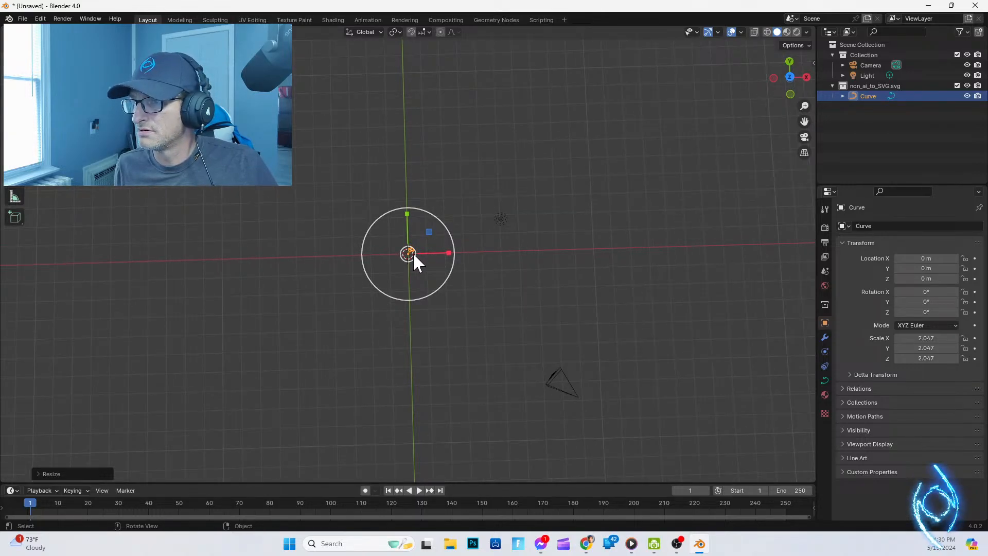
{"action": "mouse_move", "coordinate": [413, 255]}
{"action": "left_mouse_down"}
{"action": "mouse_move", "coordinate": [435, 255]}
{"action": "mouse_move", "coordinate": [419, 264]}
{"action": "left_mouse_up"}
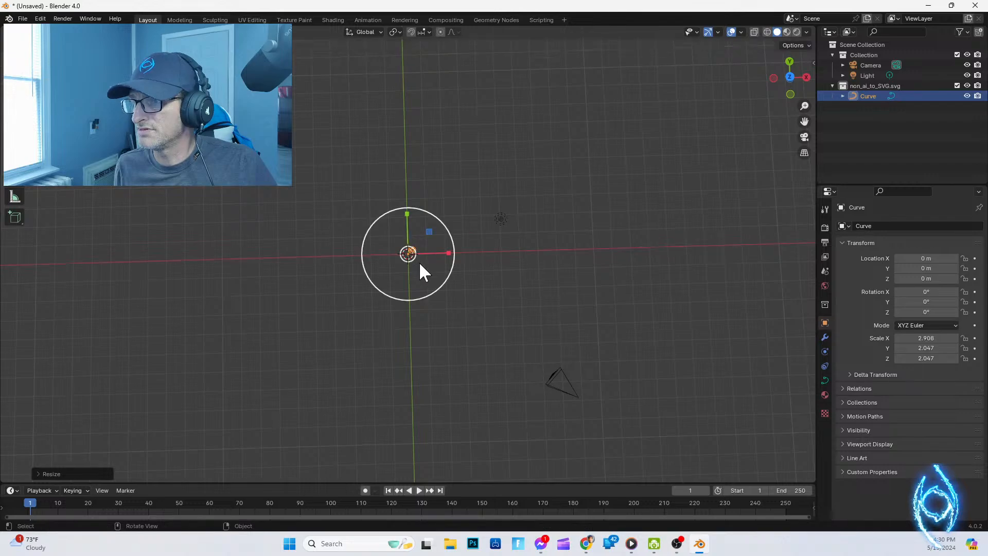
{"action": "key", "text": "s"}
{"action": "key", "text": "x"}
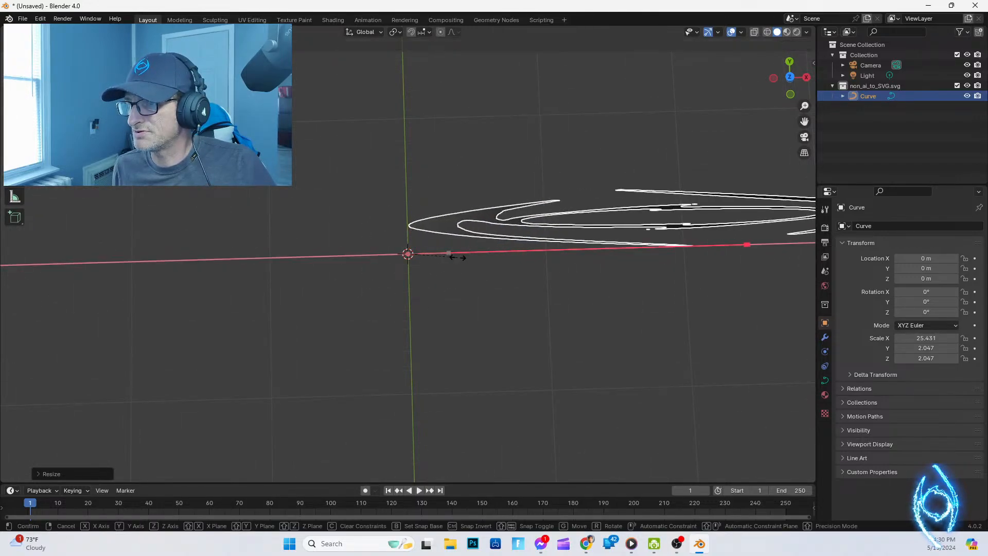
{"action": "left_click", "coordinate": [412, 254]}
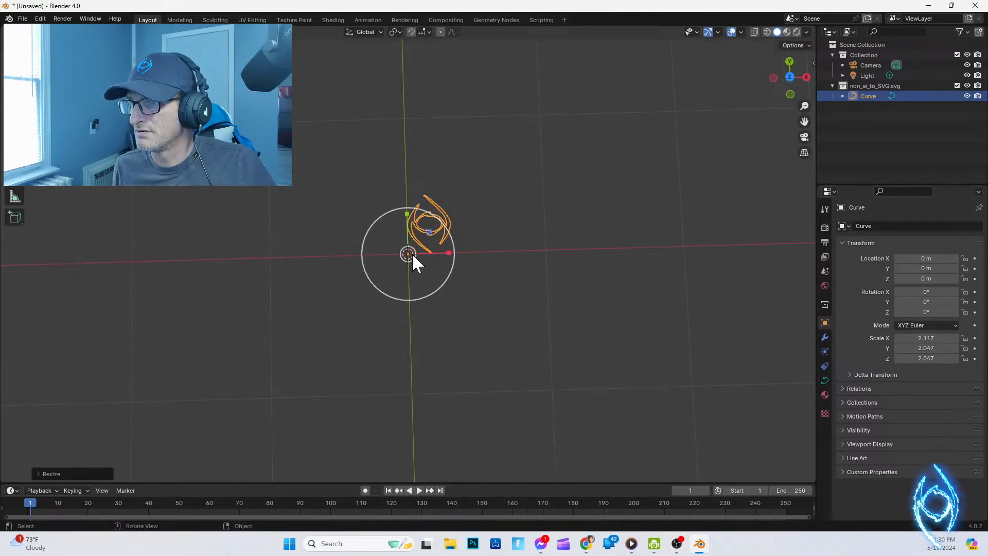
Step: Flip the logo curve across the Y axis by scaling it along X to about -1.270, and reselect the curve
{"action": "key", "text": "s"}
{"action": "key", "text": "x"}
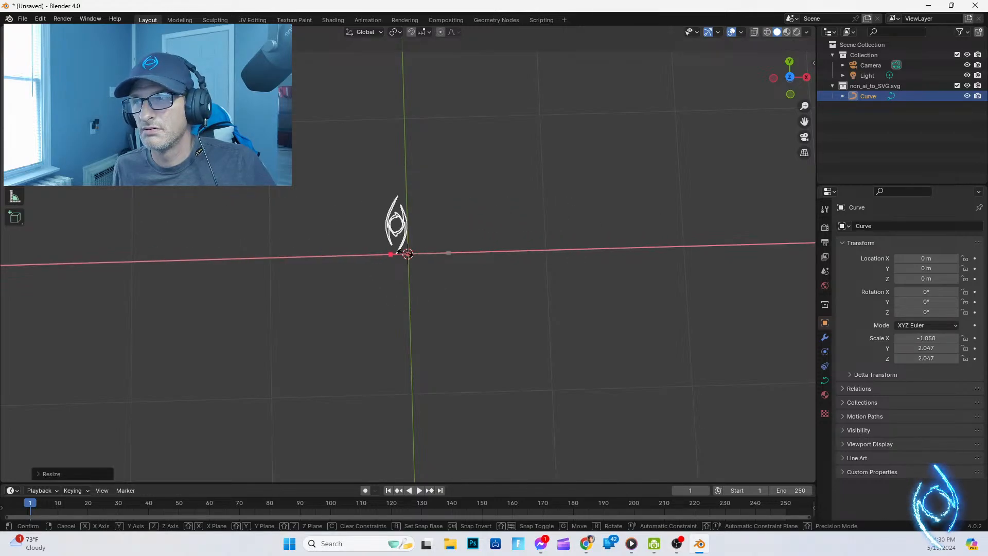
{"action": "left_click", "coordinate": [403, 252]}
{"action": "left_click", "coordinate": [429, 260]}
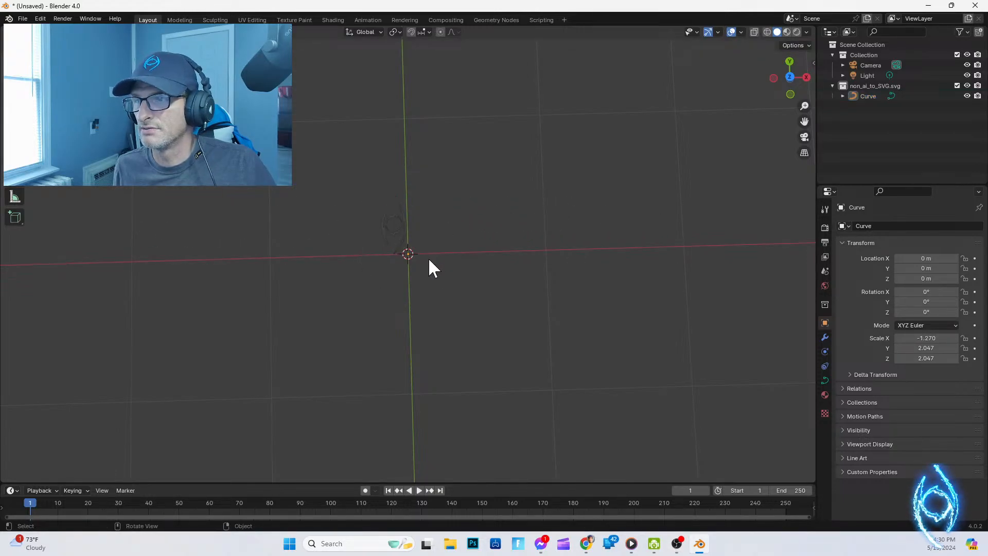
{"action": "left_click", "coordinate": [404, 254]}
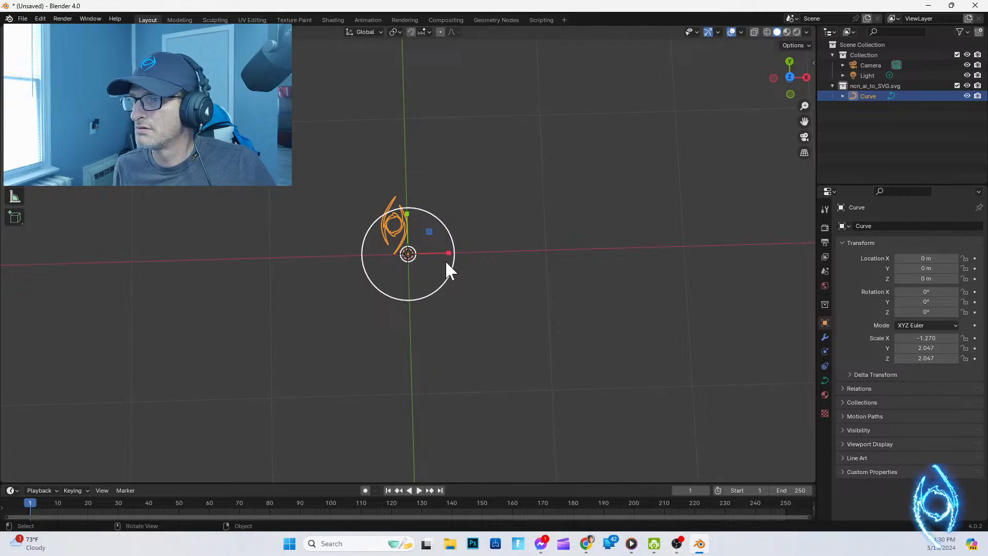
Step: Enlarge the logo curve in the XY plane to a scale of about -52.380 in X and 65.370 in Y
{"action": "left_click_drag", "start_coordinate": [448, 252], "coordinate": [500, 183]}
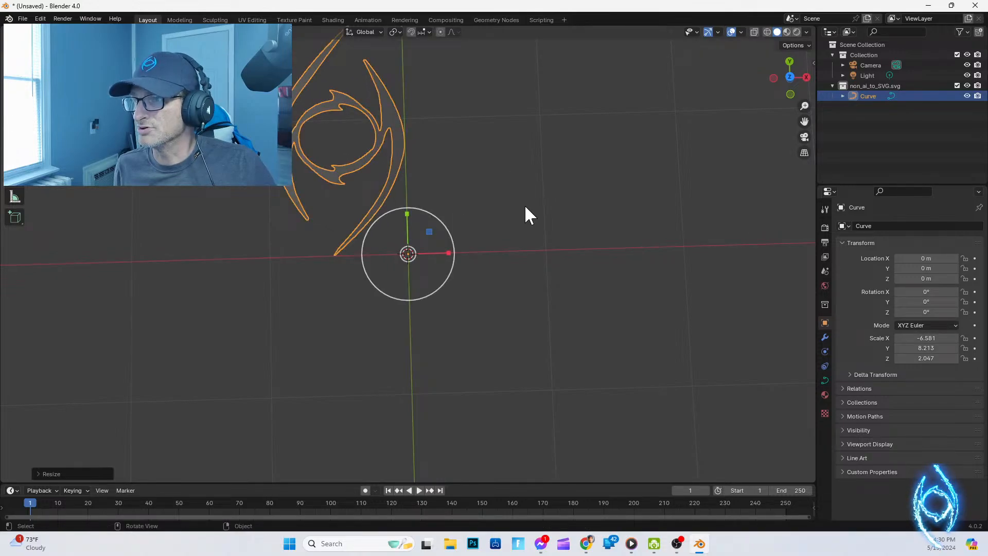
{"action": "scroll", "coordinate": [525, 208], "scroll_direction": "down", "scroll_amount": 1}
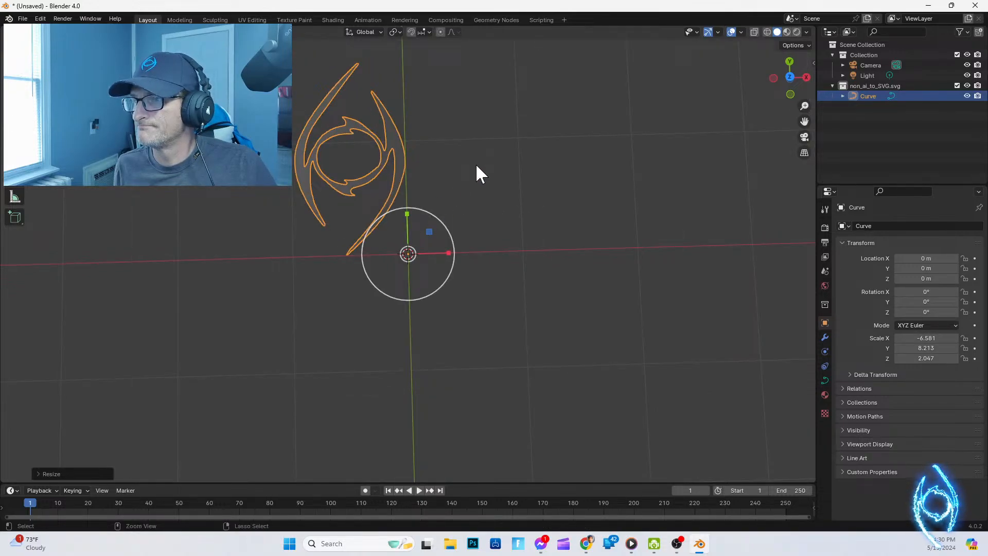
{"action": "scroll", "coordinate": [487, 180], "scroll_direction": "down", "scroll_amount": 8}
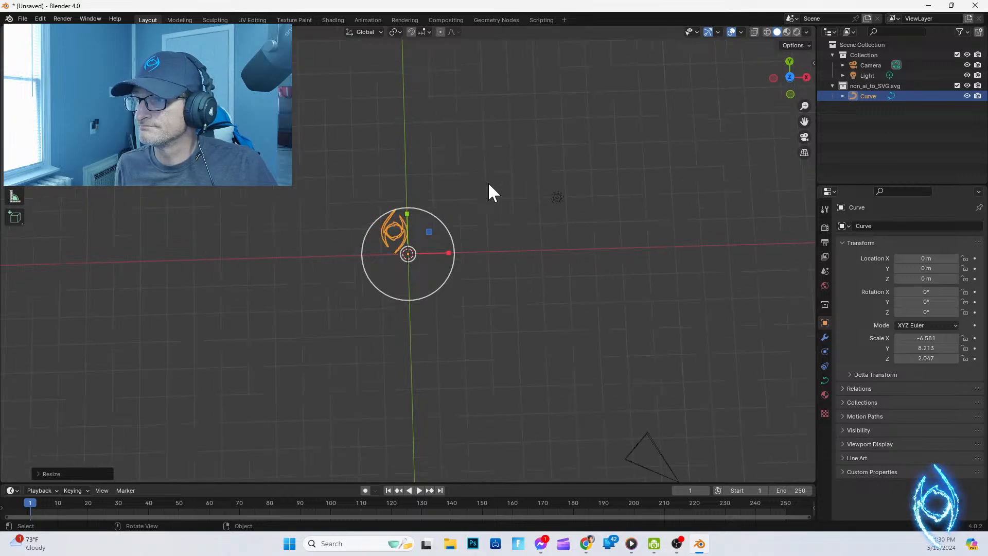
{"action": "scroll", "coordinate": [502, 203], "scroll_direction": "down", "scroll_amount": 4}
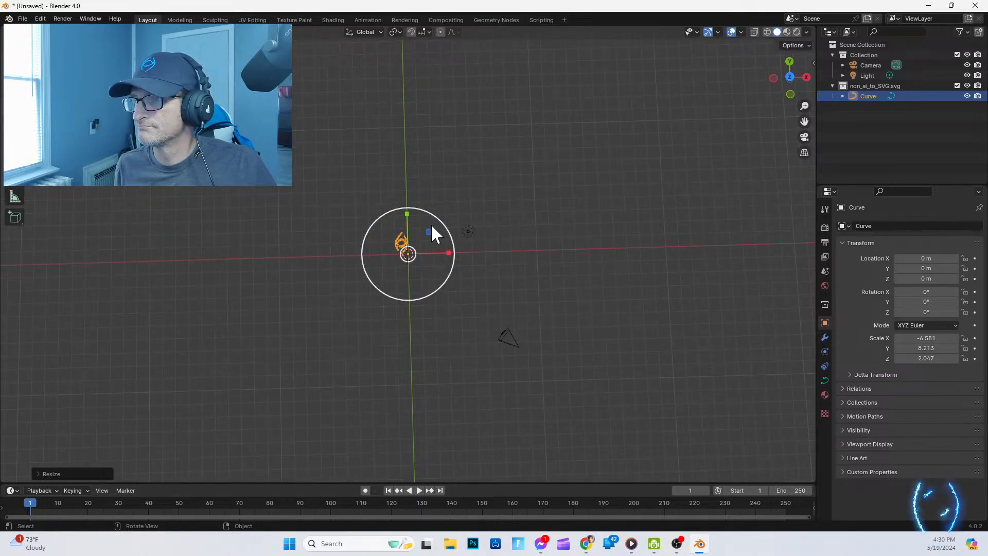
{"action": "left_click_drag", "start_coordinate": [428, 232], "coordinate": [566, 83]}
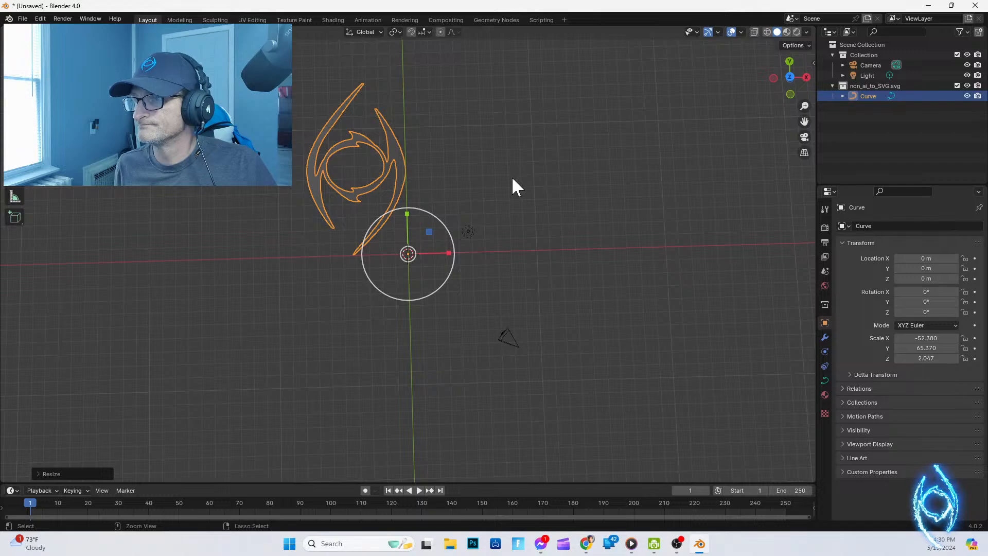
Step: Keep enlarging the logo curve in the XY plane to about -4238.354 in X and 5289.417 in Y, and deselect it
{"action": "scroll", "coordinate": [523, 195], "scroll_direction": "down", "scroll_amount": 8}
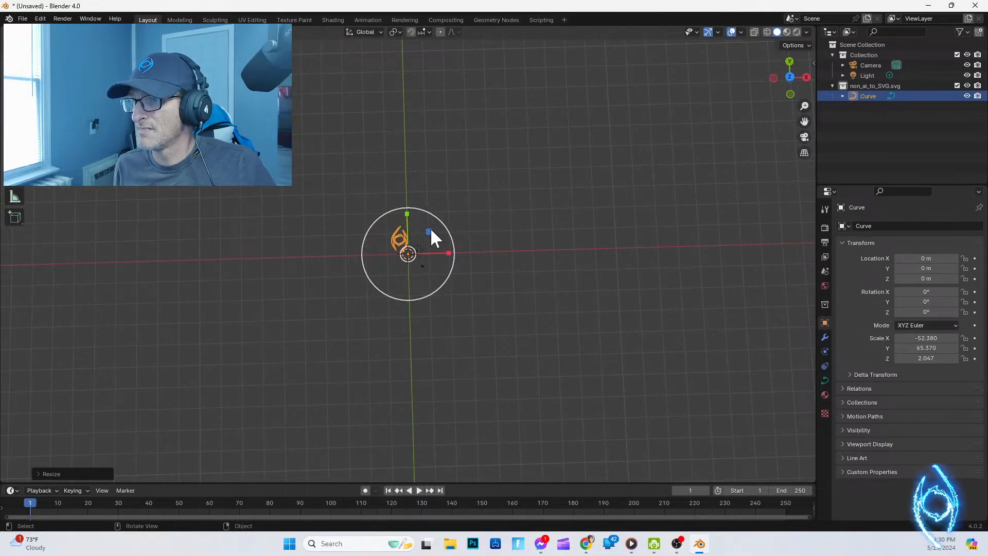
{"action": "left_click_drag", "start_coordinate": [429, 232], "coordinate": [622, 101]}
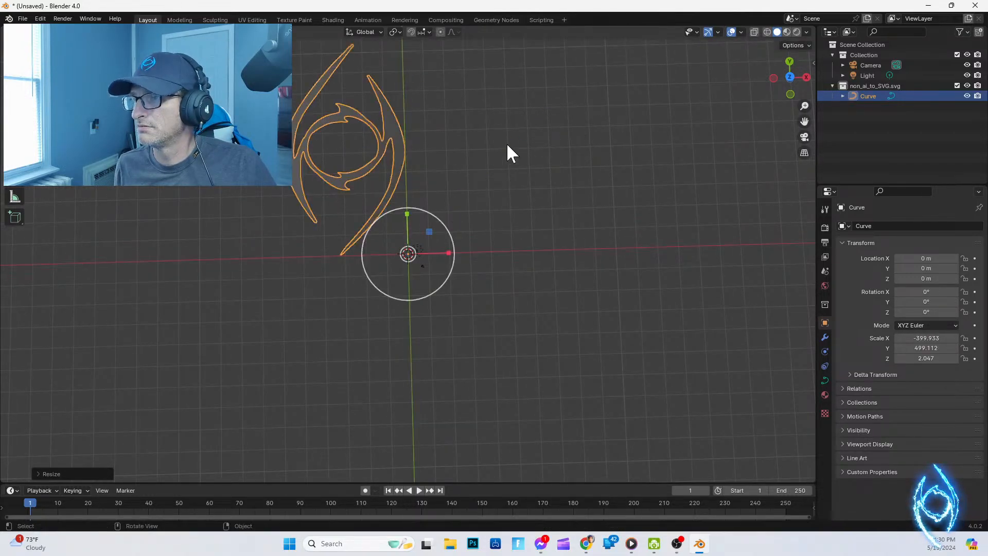
{"action": "scroll", "coordinate": [461, 175], "scroll_direction": "down", "scroll_amount": 8}
{"action": "scroll", "coordinate": [465, 178], "scroll_direction": "up", "scroll_amount": 8}
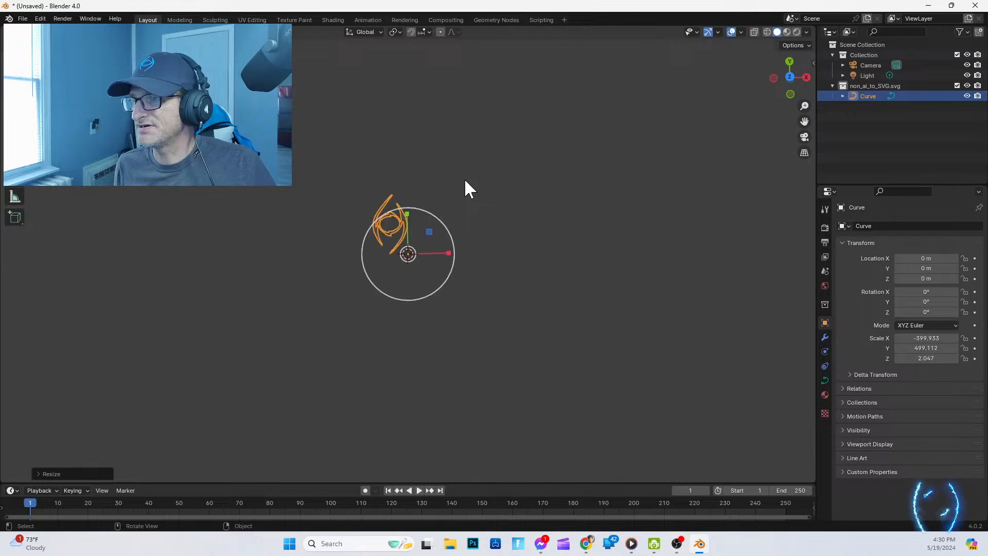
{"action": "scroll", "coordinate": [464, 178], "scroll_direction": "down", "scroll_amount": 2}
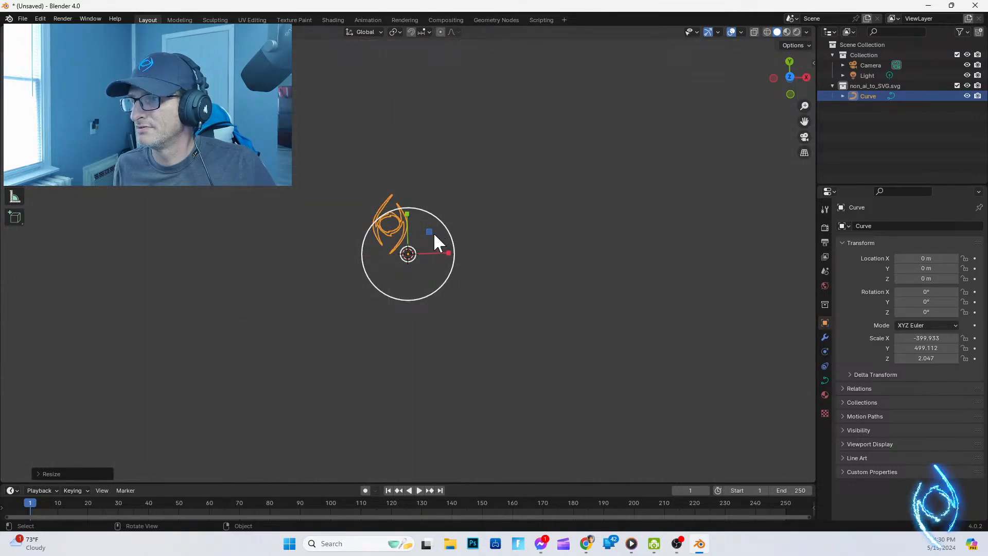
{"action": "left_click_drag", "start_coordinate": [428, 231], "coordinate": [519, 164]}
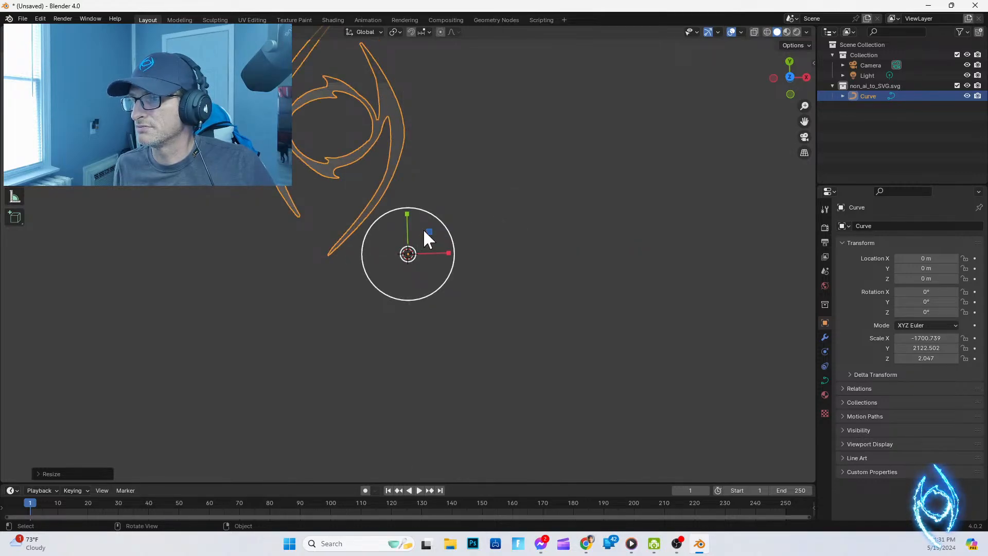
{"action": "left_click_drag", "start_coordinate": [428, 230], "coordinate": [472, 200]}
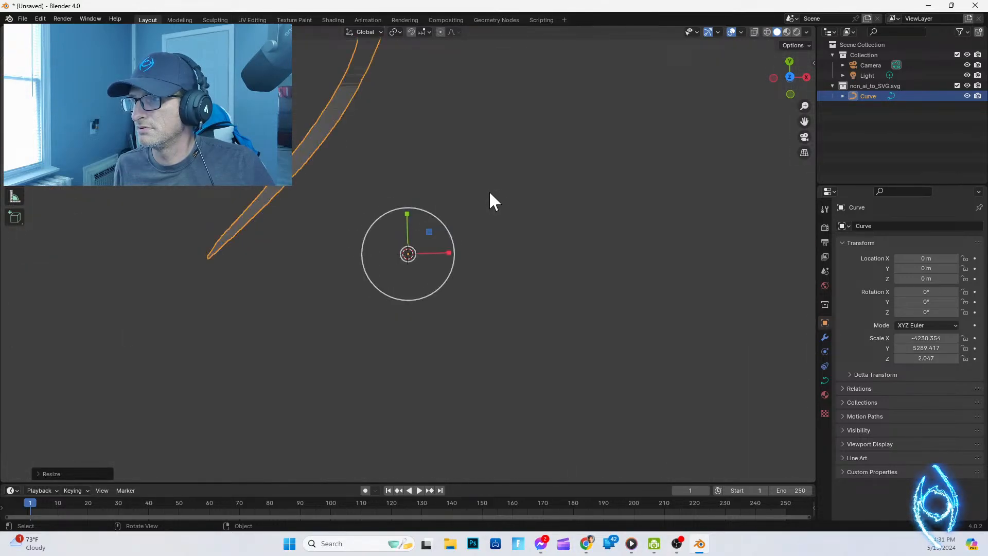
{"action": "left_click", "coordinate": [454, 161]}
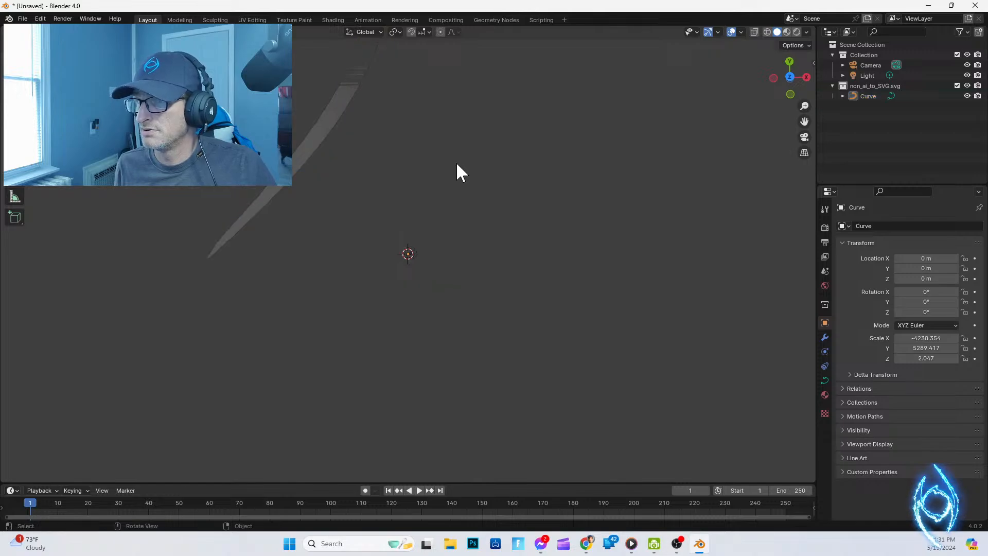
Step: Reselect the logo curve and, from the top view, shrink it in the XY plane to about -1014.866 in X and 1266.541 in Y
{"action": "mouse_move", "coordinate": [456, 162]}
{"action": "middle_mouse_down"}
{"action": "mouse_move", "coordinate": [475, 191]}
{"action": "mouse_move", "coordinate": [453, 177]}
{"action": "mouse_move", "coordinate": [450, 134]}
{"action": "mouse_move", "coordinate": [443, 170]}
{"action": "middle_mouse_up"}
{"action": "scroll", "coordinate": [474, 236], "scroll_direction": "up", "scroll_amount": 6}
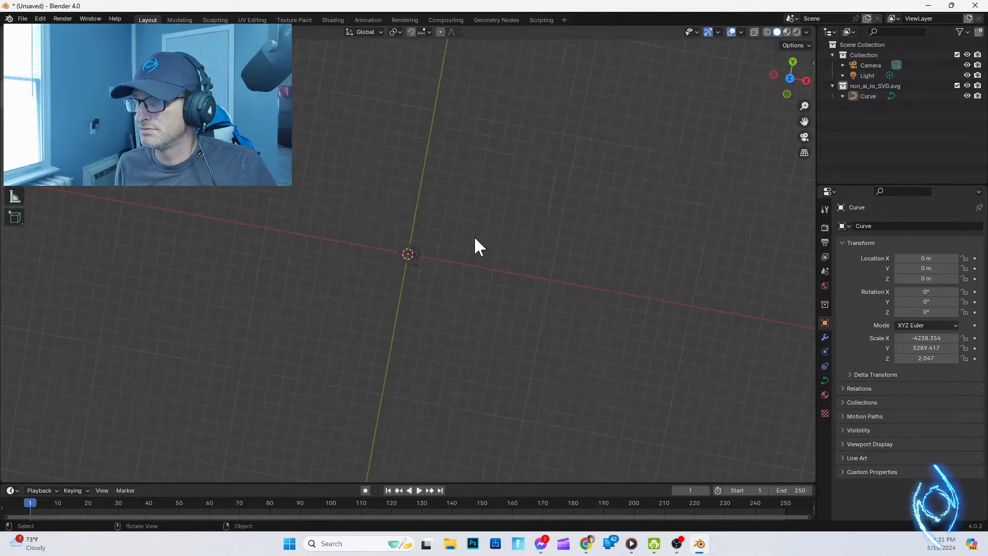
{"action": "scroll", "coordinate": [474, 236], "scroll_direction": "down", "scroll_amount": 6}
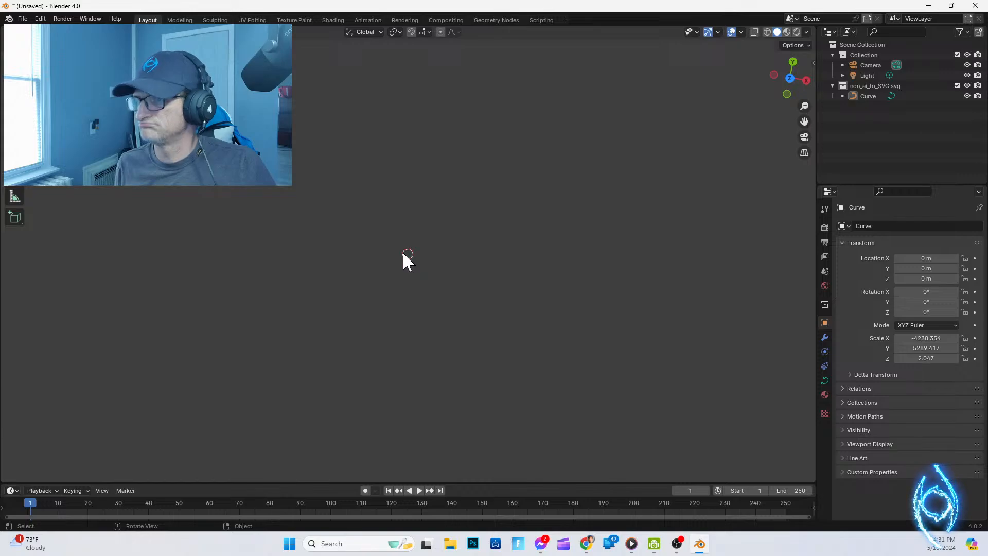
{"action": "scroll", "coordinate": [400, 252], "scroll_direction": "up", "scroll_amount": 6}
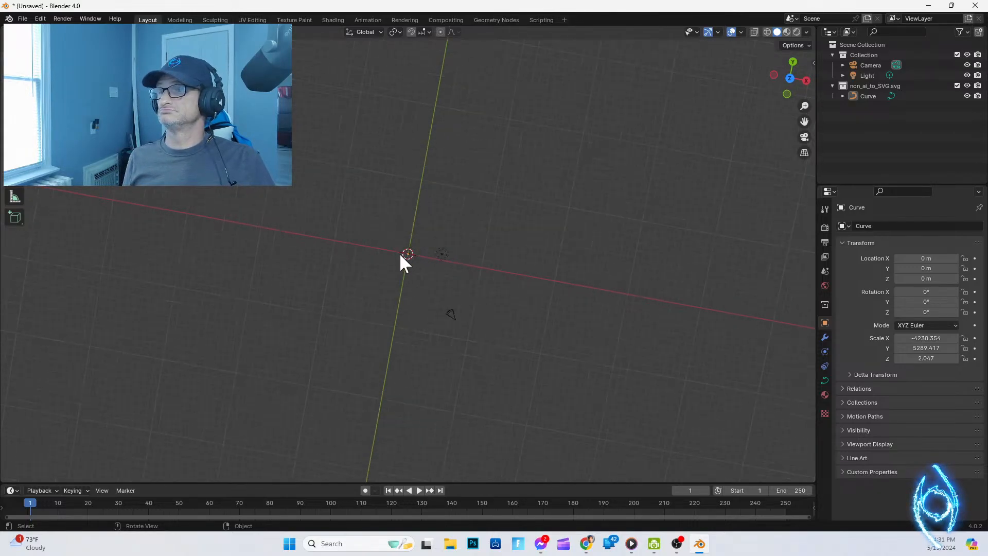
{"action": "middle_click_drag", "start_coordinate": [400, 253], "coordinate": [398, 198]}
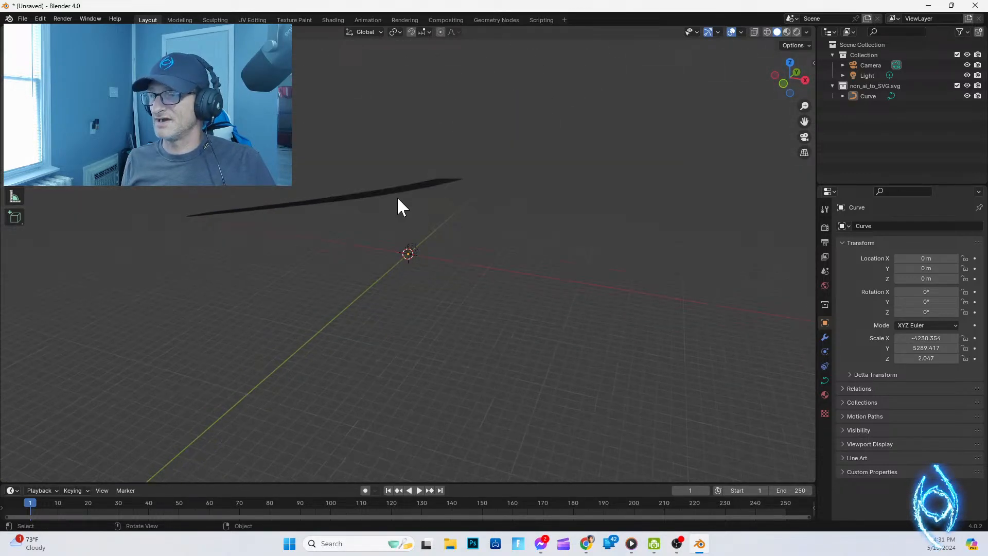
{"action": "left_click", "coordinate": [392, 191]}
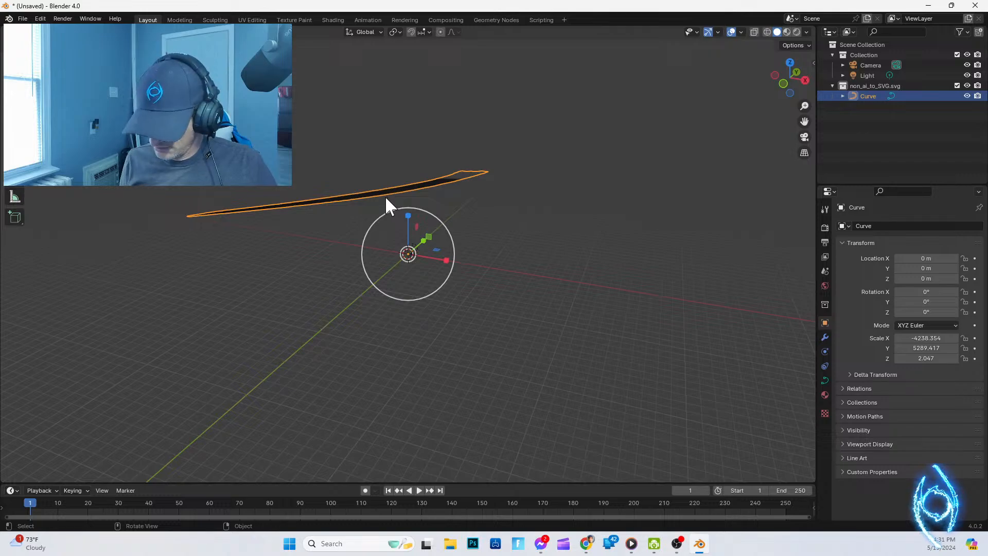
{"action": "middle_click_drag", "start_coordinate": [383, 200], "coordinate": [385, 214], "text": "alt"}
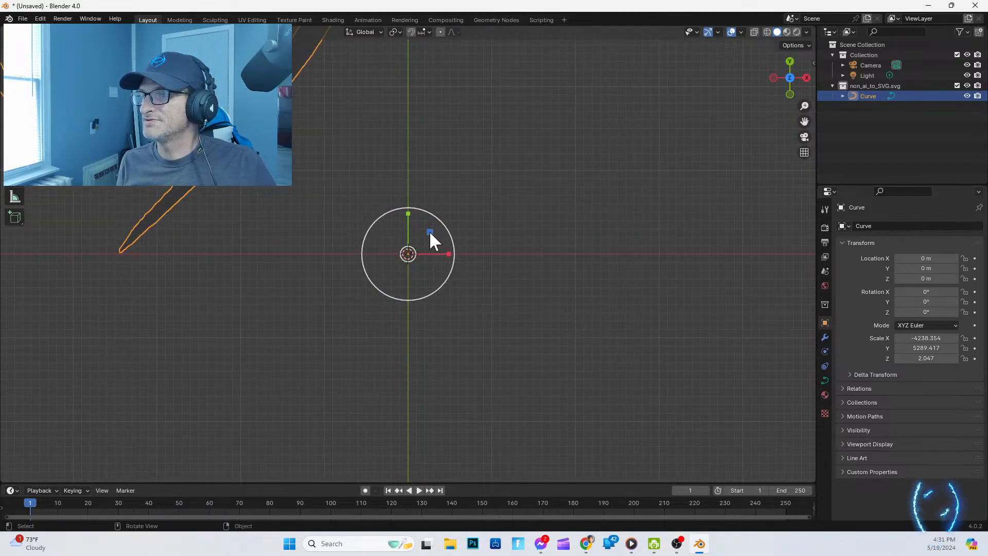
{"action": "left_click_drag", "start_coordinate": [429, 232], "coordinate": [412, 248]}
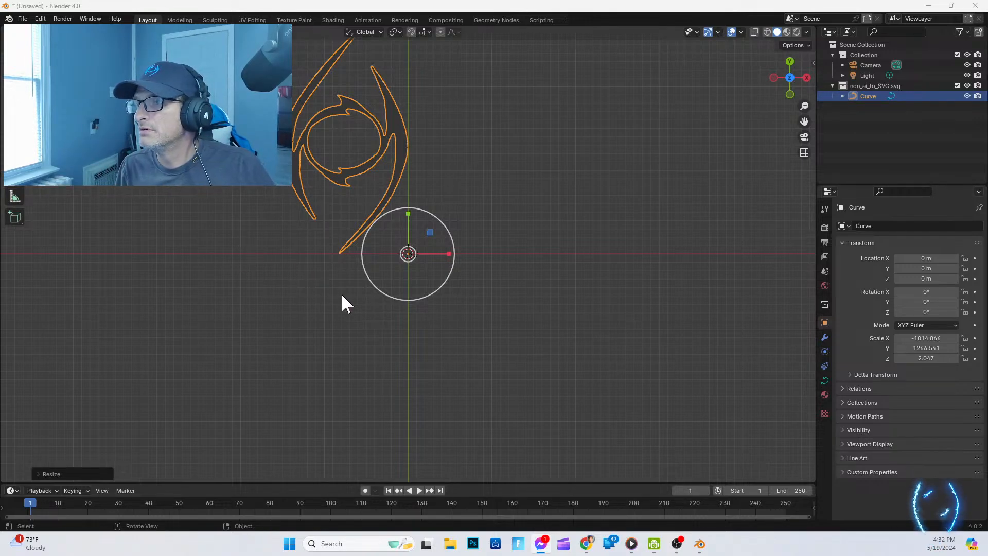
Step: Select the logo curve and scale it up uniformly to about -1835.272 in X, 2290.399 in Y and 3.703 in Z
{"action": "scroll", "coordinate": [390, 308], "scroll_direction": "down", "scroll_amount": 1}
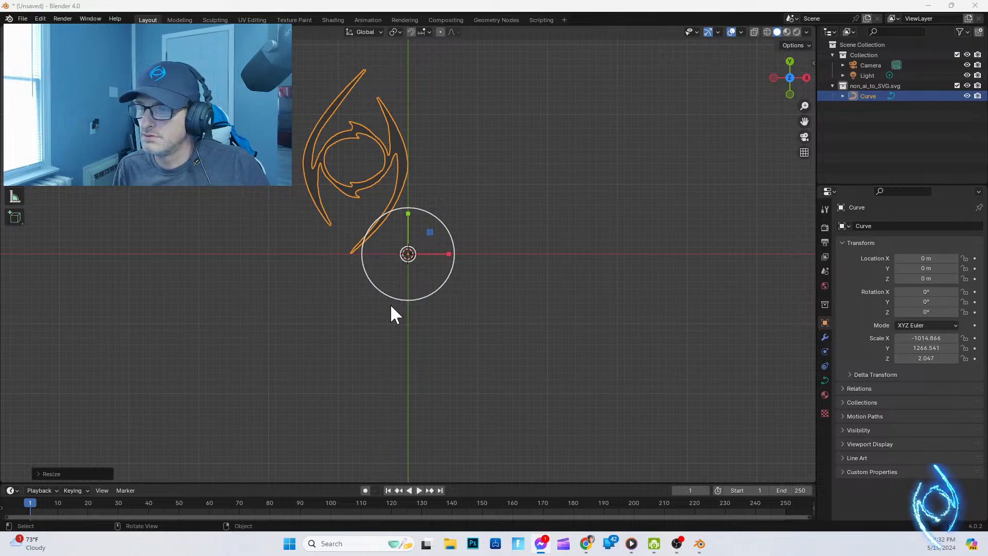
{"action": "scroll", "coordinate": [389, 321], "scroll_direction": "up", "scroll_amount": 1}
{"action": "scroll", "coordinate": [389, 322], "scroll_direction": "down", "scroll_amount": 2}
{"action": "scroll", "coordinate": [388, 320], "scroll_direction": "up", "scroll_amount": 1}
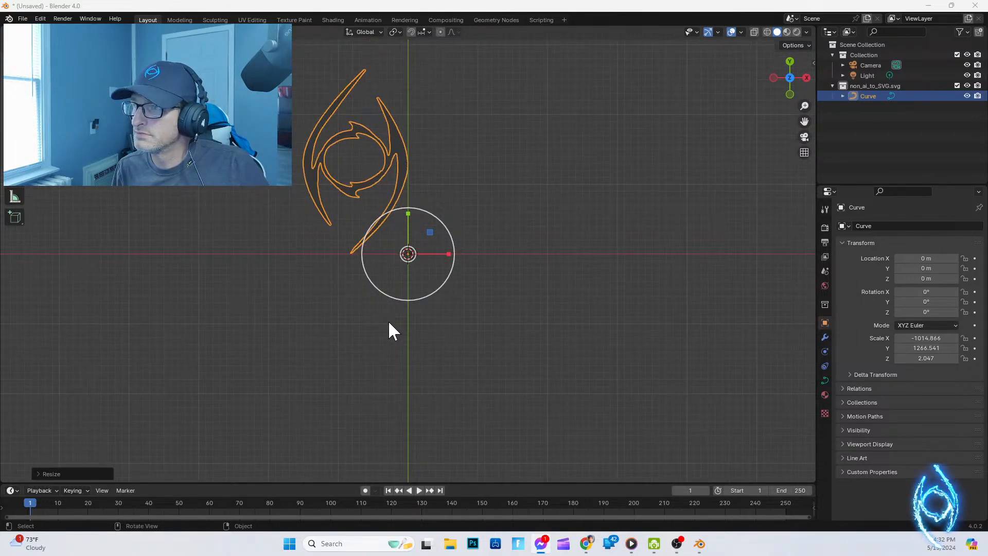
{"action": "left_click", "coordinate": [403, 186]}
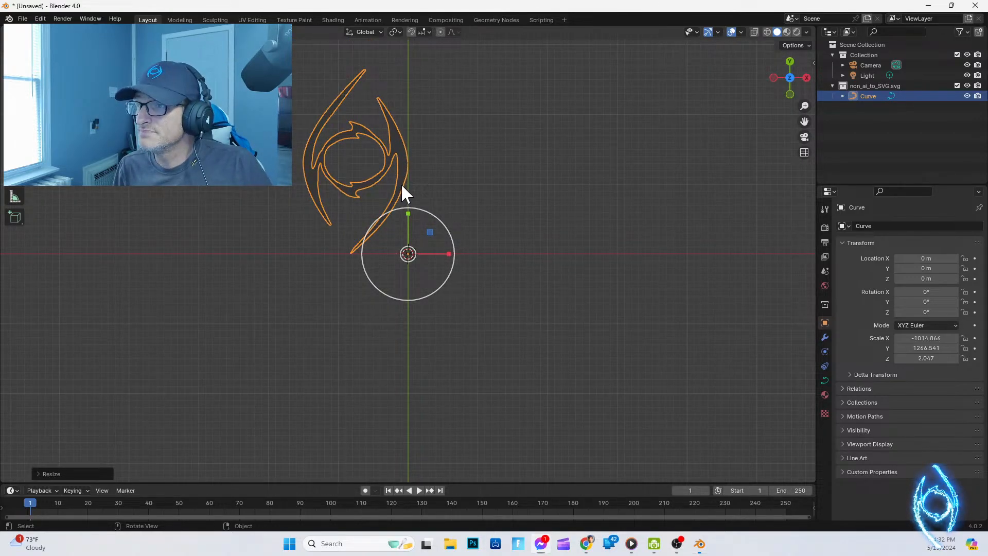
{"action": "left_click", "coordinate": [405, 179]}
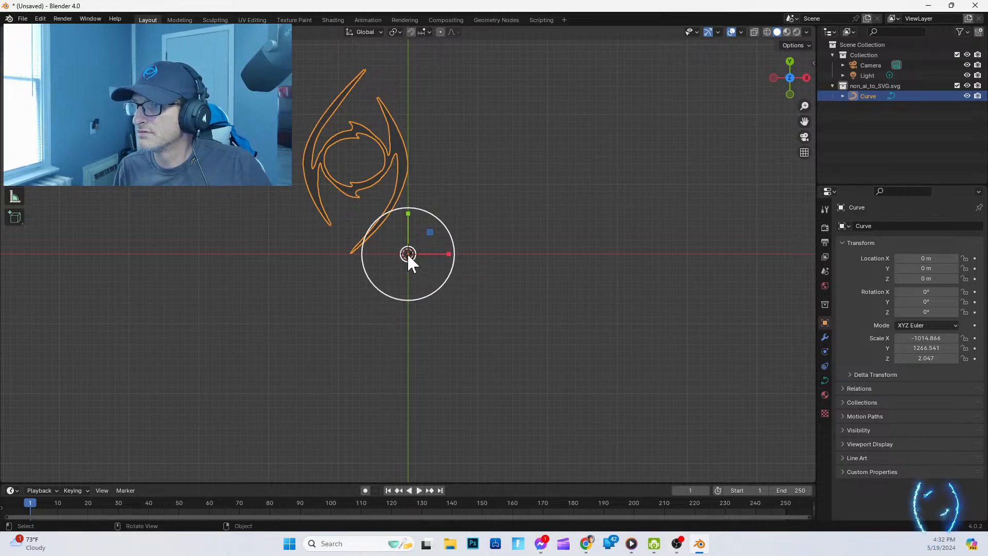
{"action": "mouse_move", "coordinate": [407, 252]}
{"action": "left_mouse_down"}
{"action": "mouse_move", "coordinate": [473, 293]}
{"action": "mouse_move", "coordinate": [406, 252]}
{"action": "mouse_move", "coordinate": [423, 256]}
{"action": "left_mouse_up"}
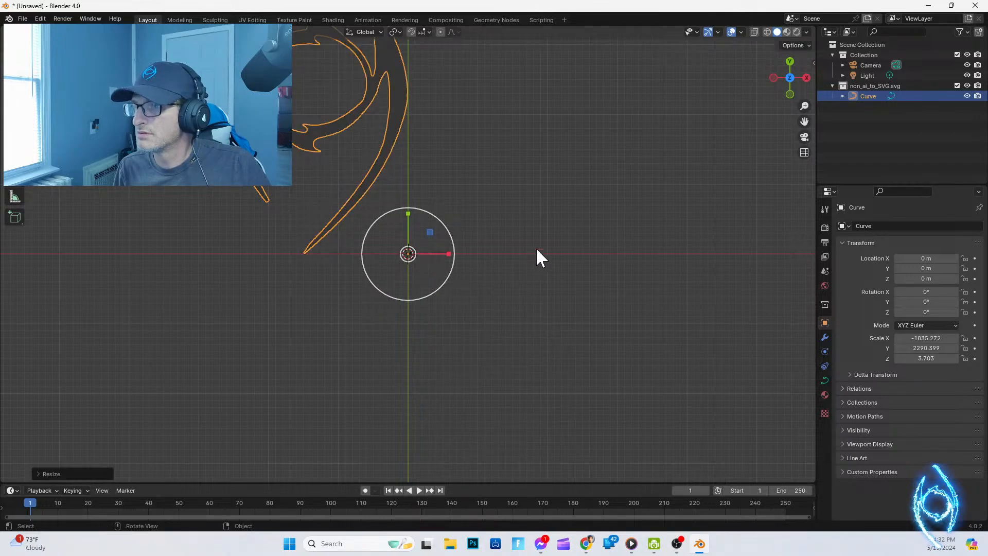
Step: Scale the logo curve down in the XY plane to about -1020.947 in X and 1274.130 in Y, keeping its Z scale
{"action": "middle_click_drag", "start_coordinate": [569, 257], "coordinate": [550, 217]}
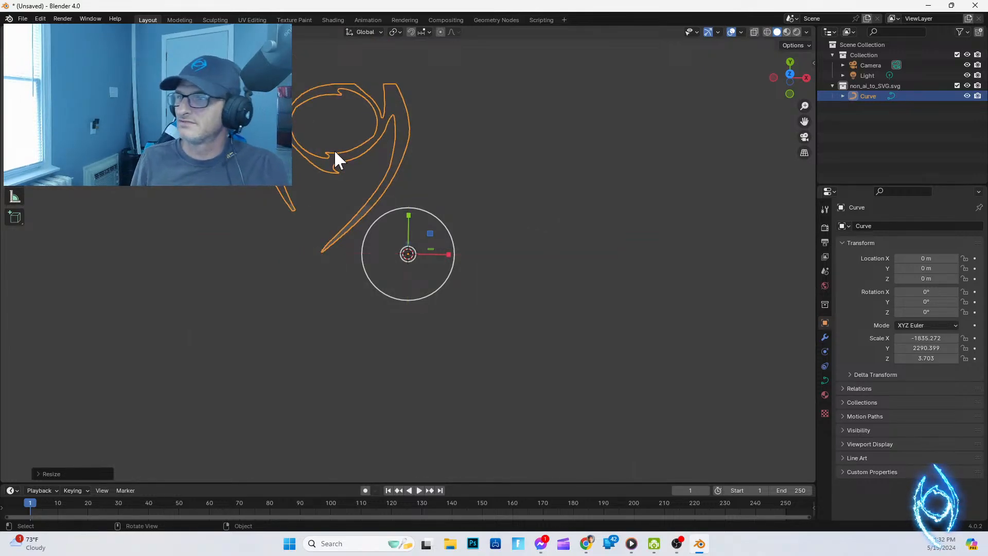
{"action": "scroll", "coordinate": [335, 156], "scroll_direction": "down", "scroll_amount": 1}
{"action": "scroll", "coordinate": [335, 156], "scroll_direction": "up", "scroll_amount": 1}
{"action": "key", "text": "Left"}
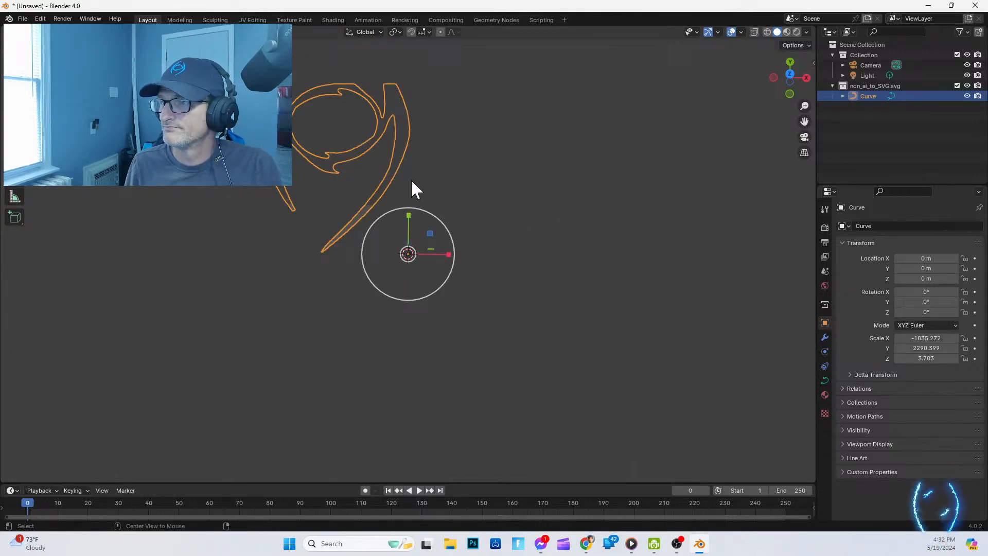
{"action": "middle_click_drag", "start_coordinate": [496, 194], "coordinate": [474, 212]}
{"action": "right_click", "coordinate": [532, 239]}
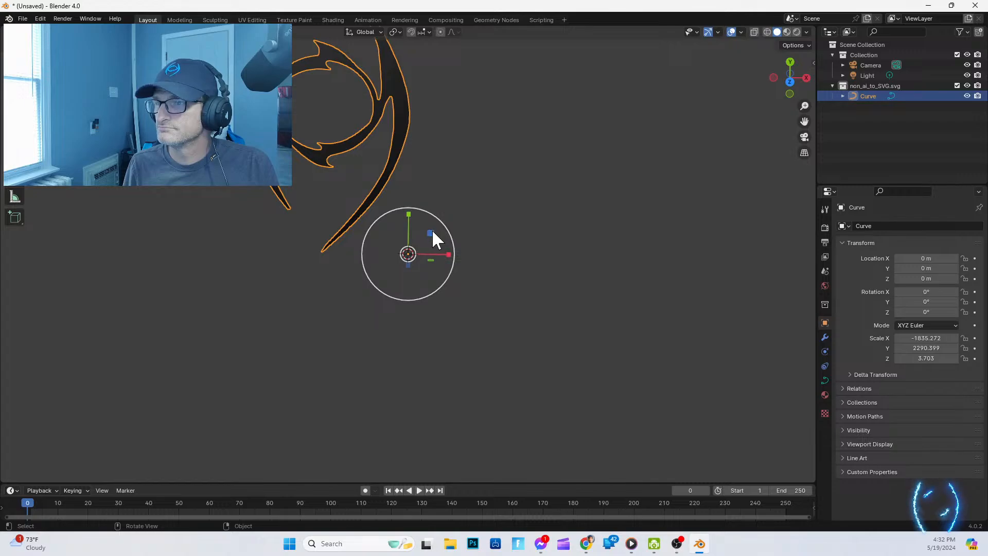
{"action": "left_click_drag", "start_coordinate": [430, 232], "coordinate": [419, 239]}
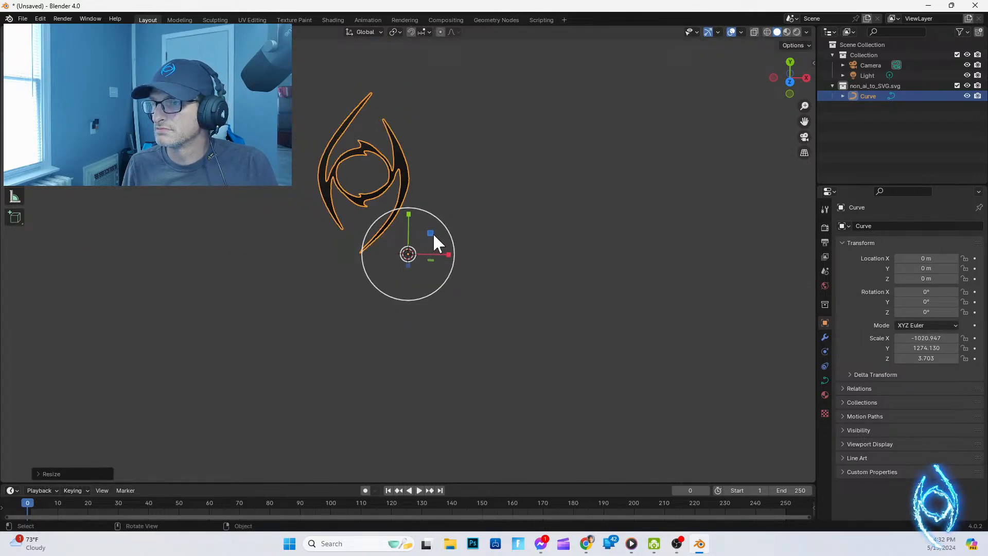
Step: Scale the logo curve separately along each axis to about -1205.855 in X, 1234.550 in Y and 6.601 in Z
{"action": "left_click_drag", "start_coordinate": [431, 232], "coordinate": [432, 231]}
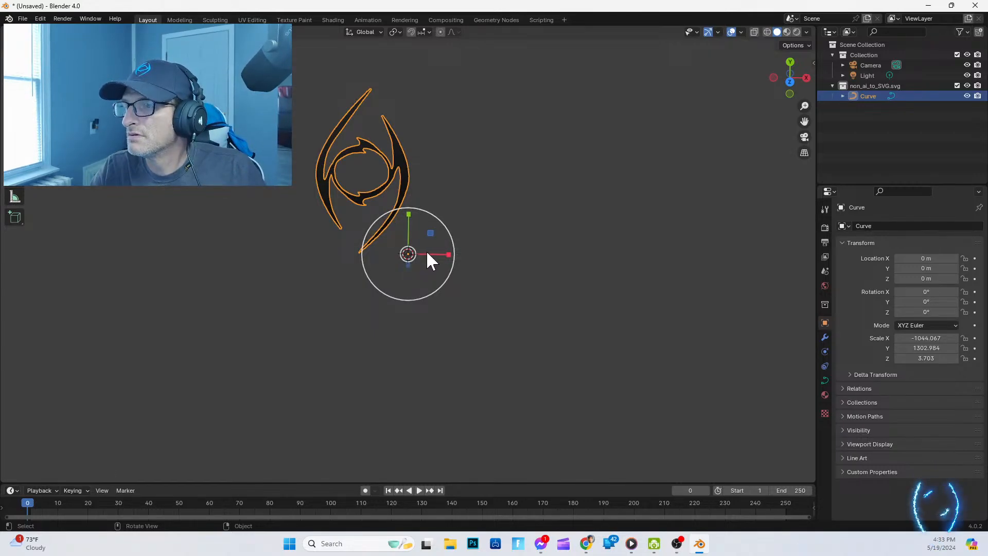
{"action": "mouse_move", "coordinate": [427, 252]}
{"action": "left_mouse_down"}
{"action": "mouse_move", "coordinate": [455, 254]}
{"action": "mouse_move", "coordinate": [431, 255]}
{"action": "left_mouse_up"}
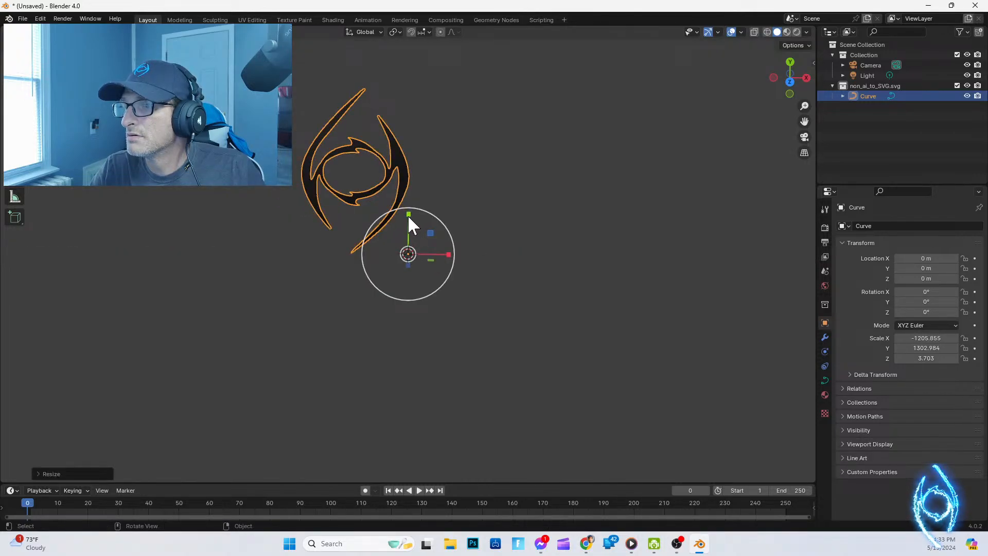
{"action": "mouse_move", "coordinate": [409, 214]}
{"action": "left_mouse_down"}
{"action": "mouse_move", "coordinate": [409, 206]}
{"action": "mouse_move", "coordinate": [410, 223]}
{"action": "left_mouse_up"}
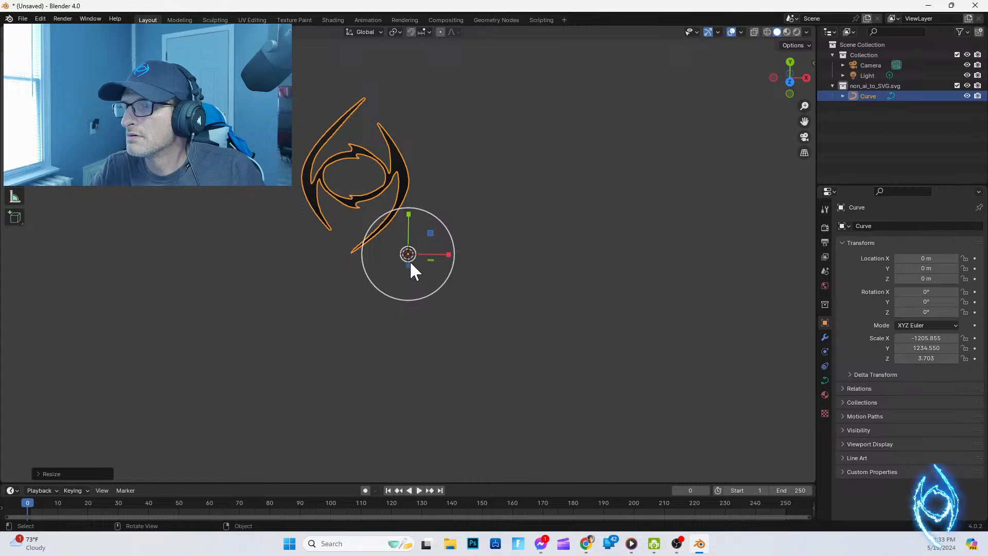
{"action": "left_click_drag", "start_coordinate": [408, 264], "coordinate": [453, 276]}
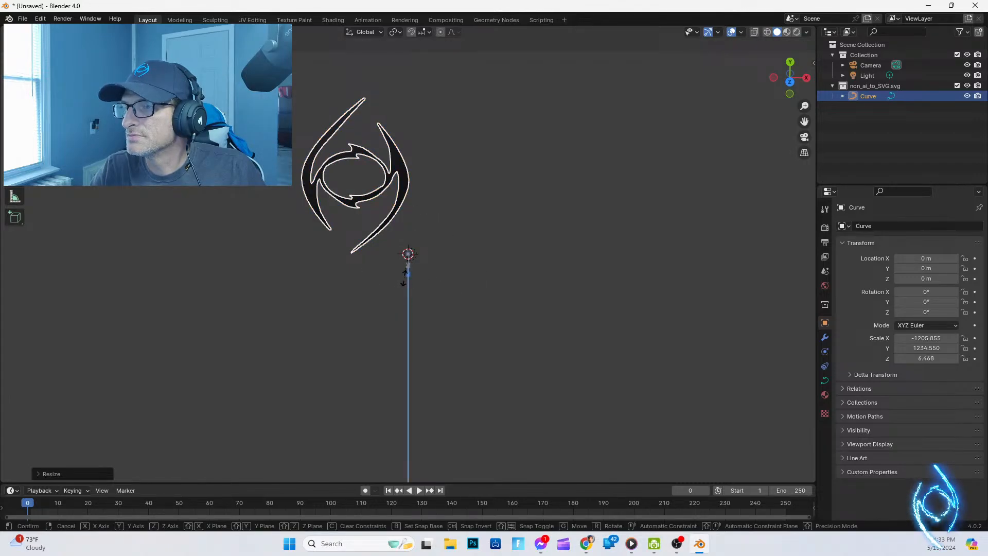
{"action": "left_click_drag", "start_coordinate": [404, 278], "coordinate": [410, 276]}
{"action": "scroll", "coordinate": [417, 256], "scroll_direction": "up", "scroll_amount": 3}
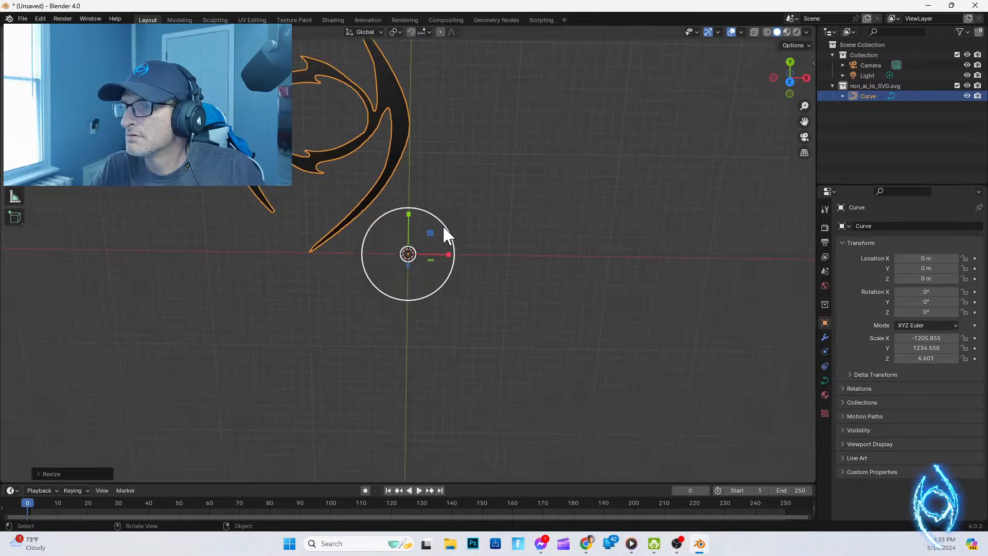
{"action": "middle_click_drag", "start_coordinate": [442, 225], "coordinate": [504, 172]}
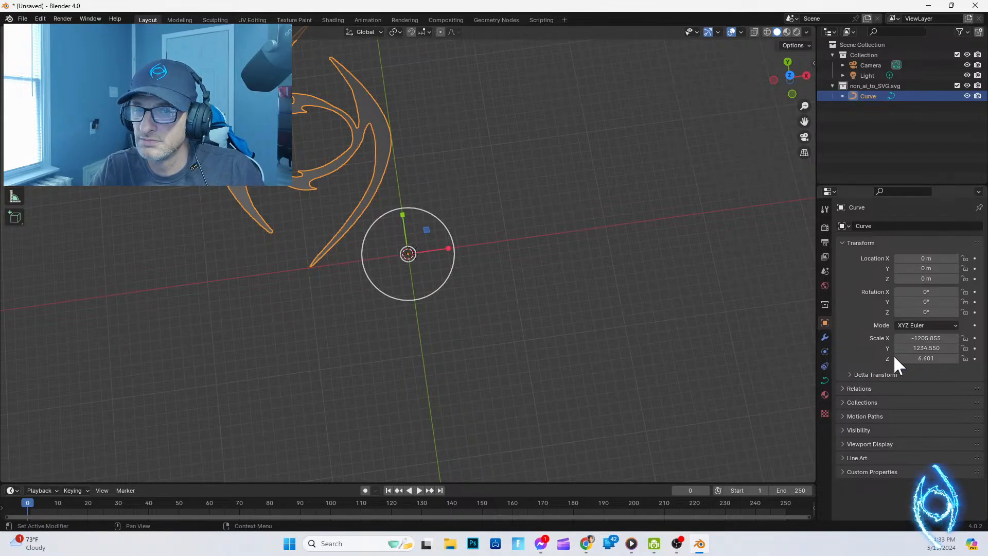
{"action": "left_click", "coordinate": [923, 327]}
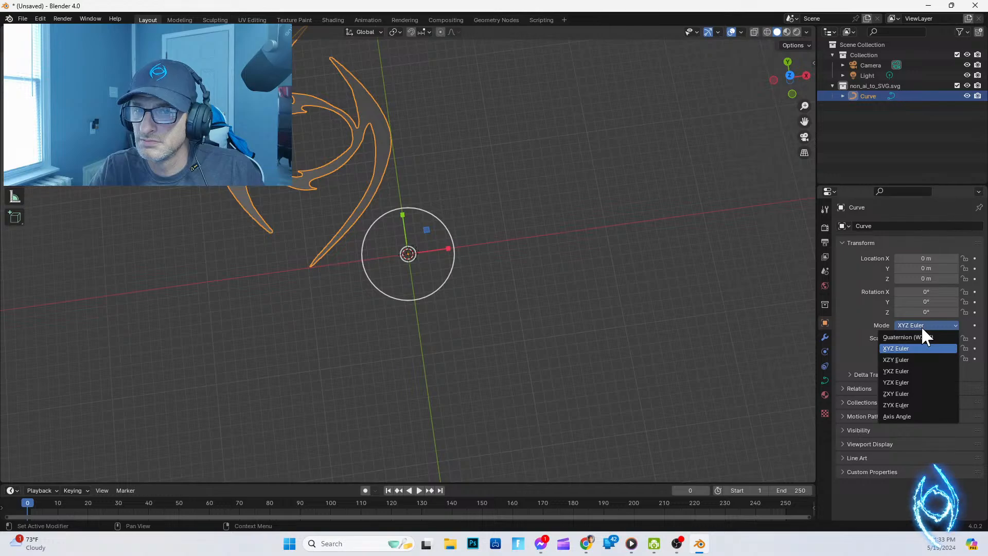
{"action": "left_click", "coordinate": [921, 326]}
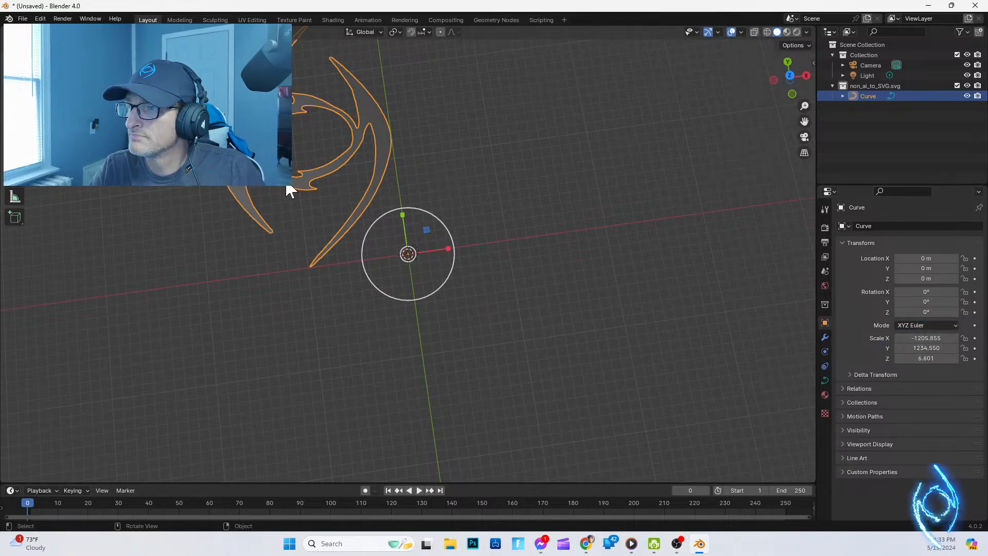
{"action": "left_click_drag", "start_coordinate": [286, 181], "coordinate": [491, 175]}
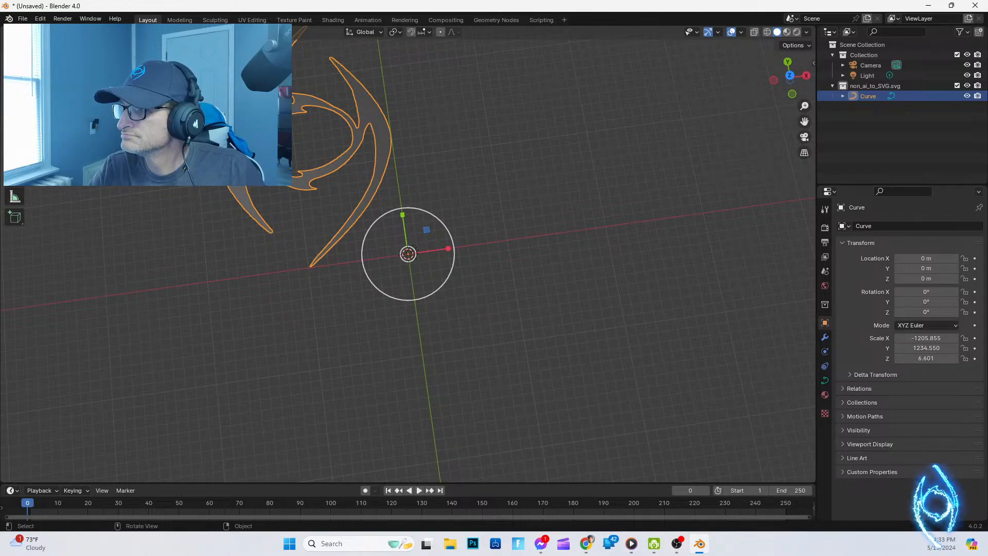
Step: Switch to the Move tool and move the logo curve to about 181.27 m in X, -0.41894 m in Y and 1.3971 m in Z
{"action": "left_click", "coordinate": [15, 105]}
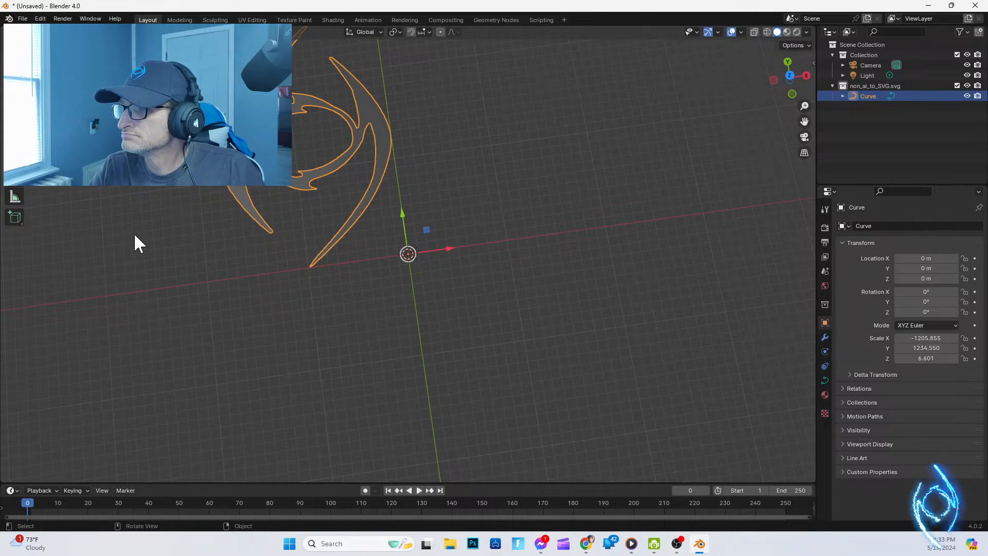
{"action": "middle_click_drag", "start_coordinate": [248, 246], "coordinate": [447, 311]}
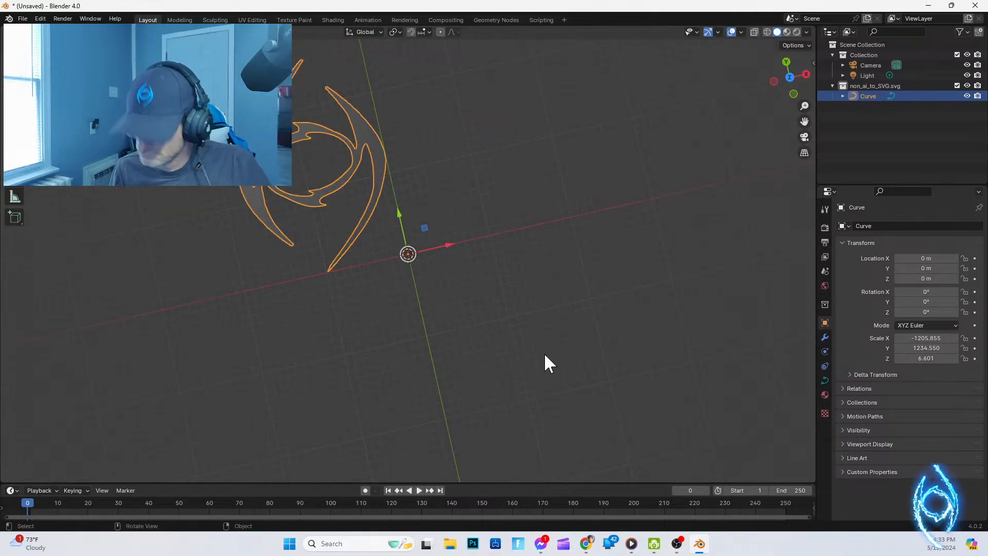
{"action": "scroll", "coordinate": [529, 261], "scroll_direction": "down", "scroll_amount": 2}
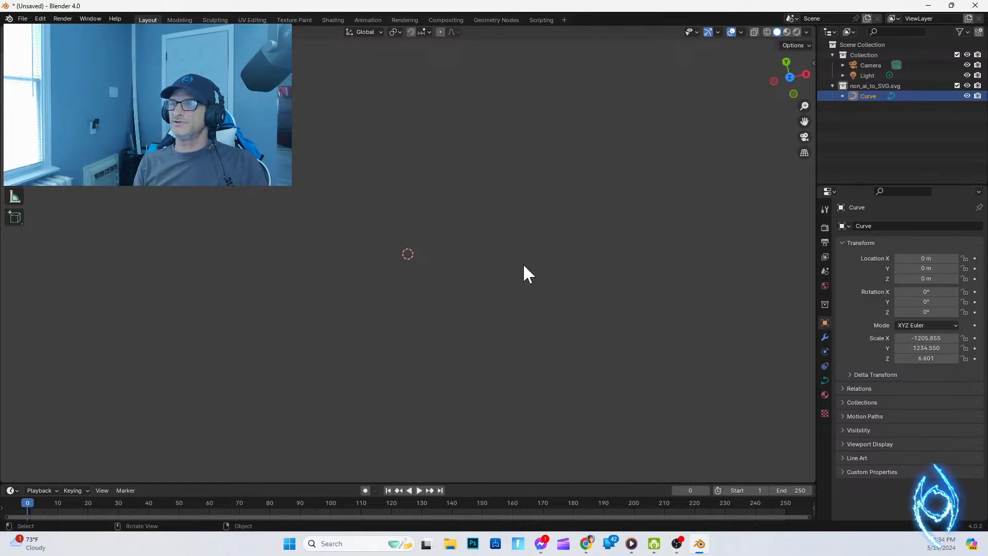
{"action": "scroll", "coordinate": [523, 263], "scroll_direction": "up", "scroll_amount": 5}
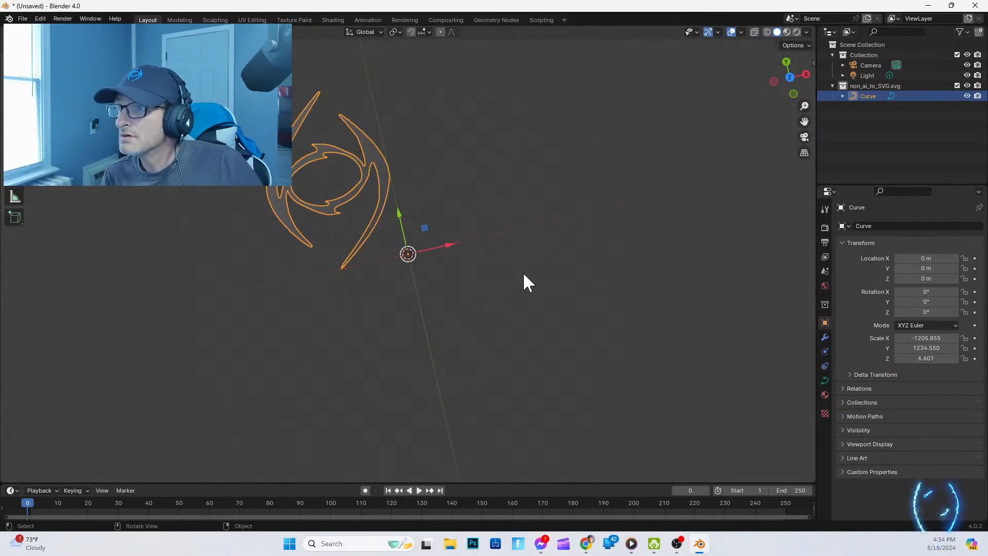
{"action": "scroll", "coordinate": [523, 273], "scroll_direction": "up", "scroll_amount": 1}
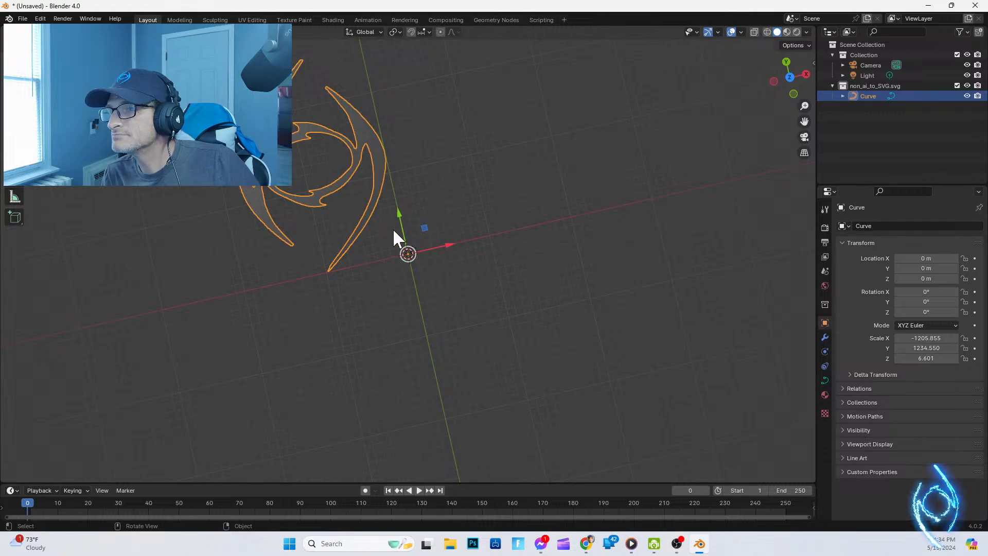
{"action": "key", "text": "g"}
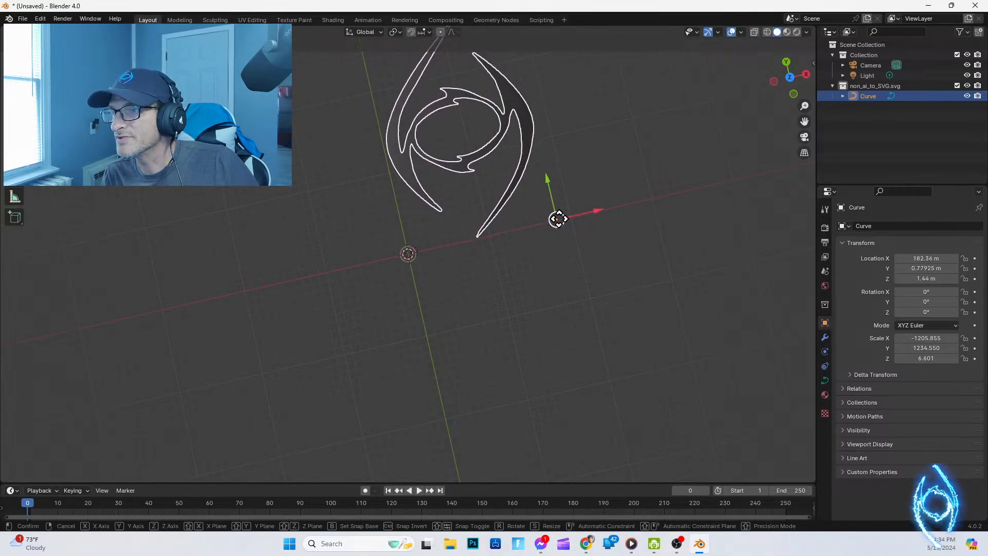
{"action": "left_click", "coordinate": [559, 220]}
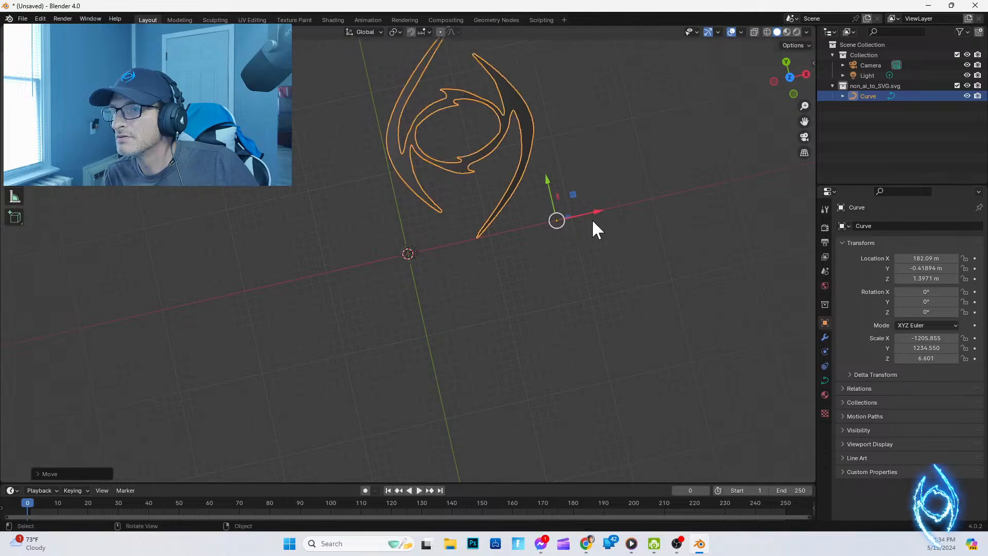
{"action": "mouse_move", "coordinate": [595, 216]}
{"action": "left_mouse_down"}
{"action": "mouse_move", "coordinate": [573, 221]}
{"action": "mouse_move", "coordinate": [595, 215]}
{"action": "left_mouse_up"}
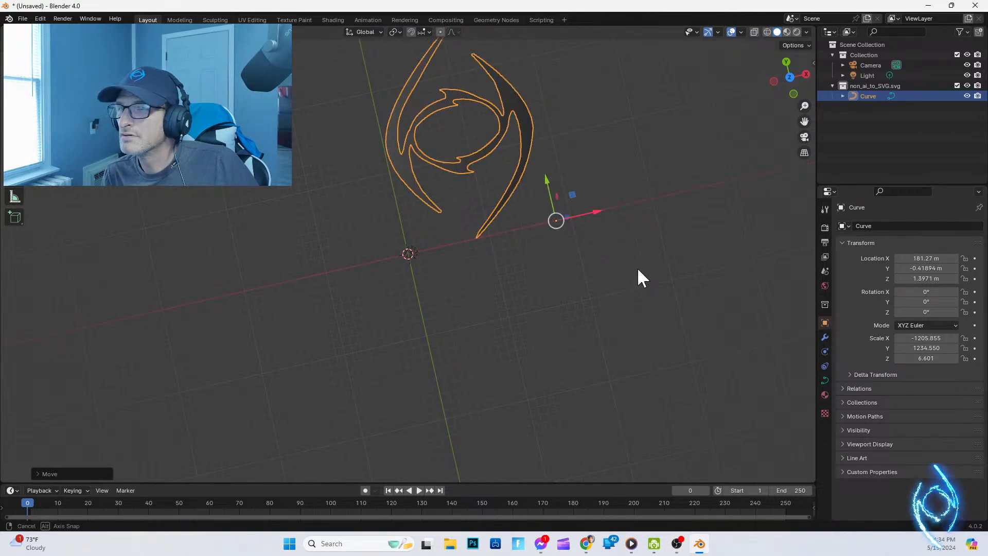
{"action": "mouse_move", "coordinate": [637, 267]}
{"action": "middle_mouse_down"}
{"action": "mouse_move", "coordinate": [623, 283]}
{"action": "mouse_move", "coordinate": [619, 262]}
{"action": "middle_mouse_up"}
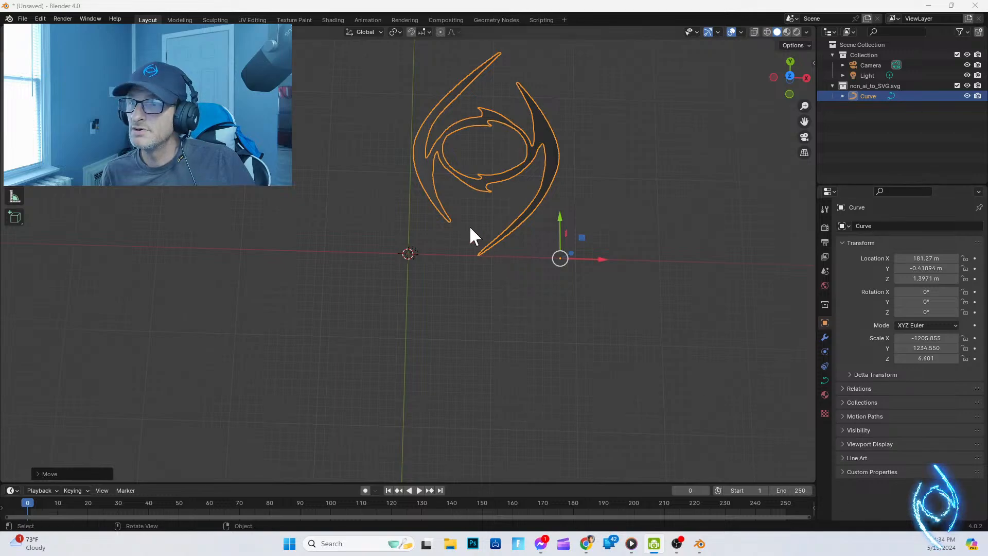
{"action": "right_click", "coordinate": [497, 182]}
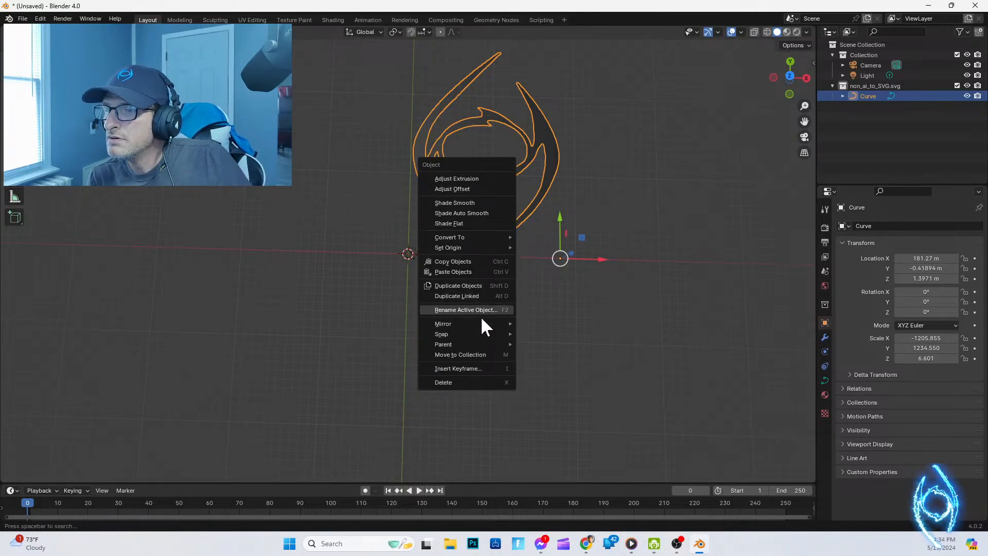
{"action": "mouse_move", "coordinate": [460, 325]}
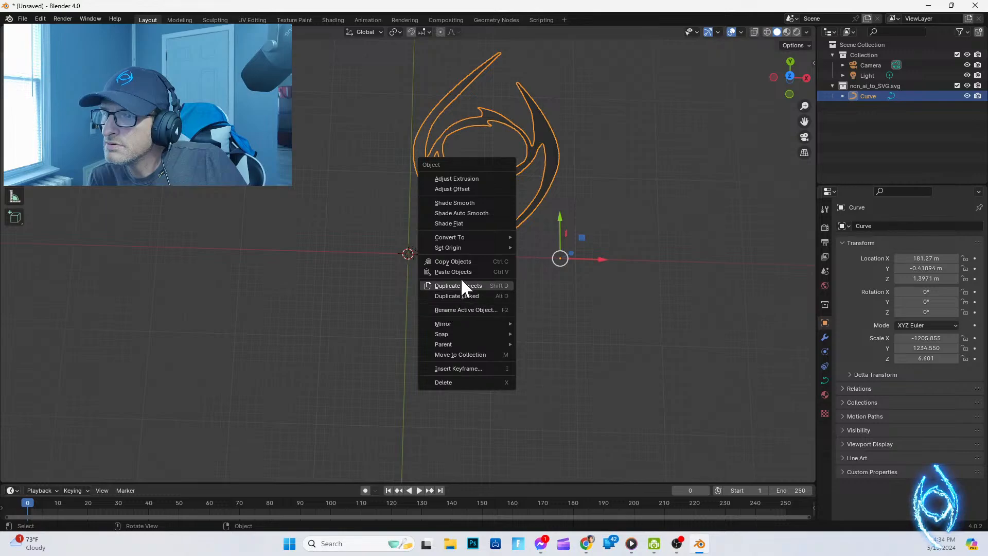
{"action": "mouse_move", "coordinate": [463, 241]}
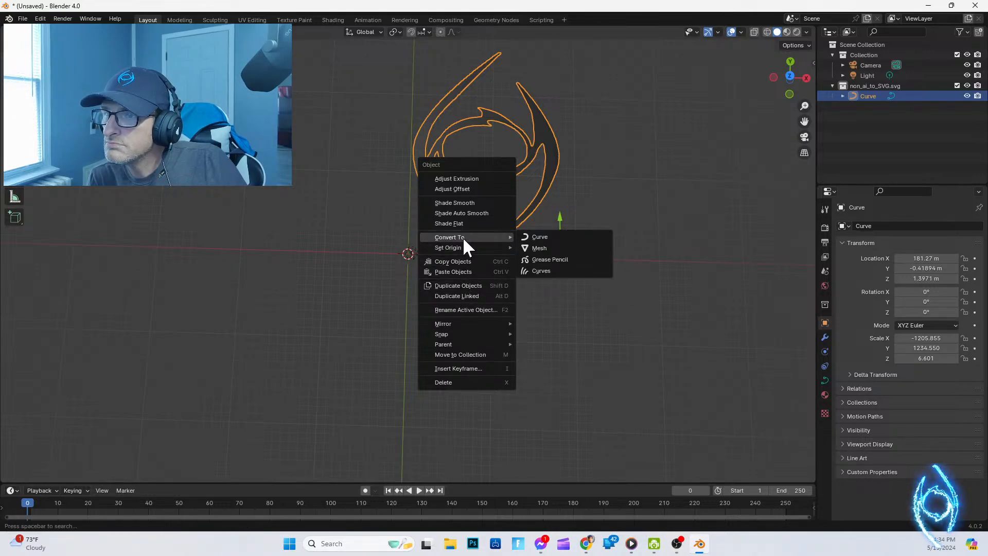
{"action": "left_click", "coordinate": [462, 179]}
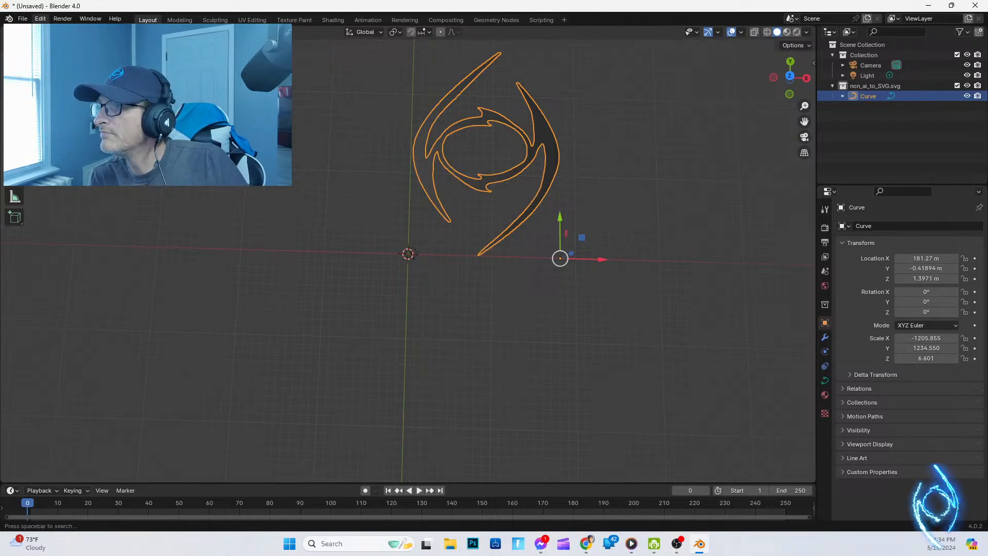
{"action": "mouse_move", "coordinate": [64, 57]}
{"action": "left_click", "coordinate": [172, 61]}
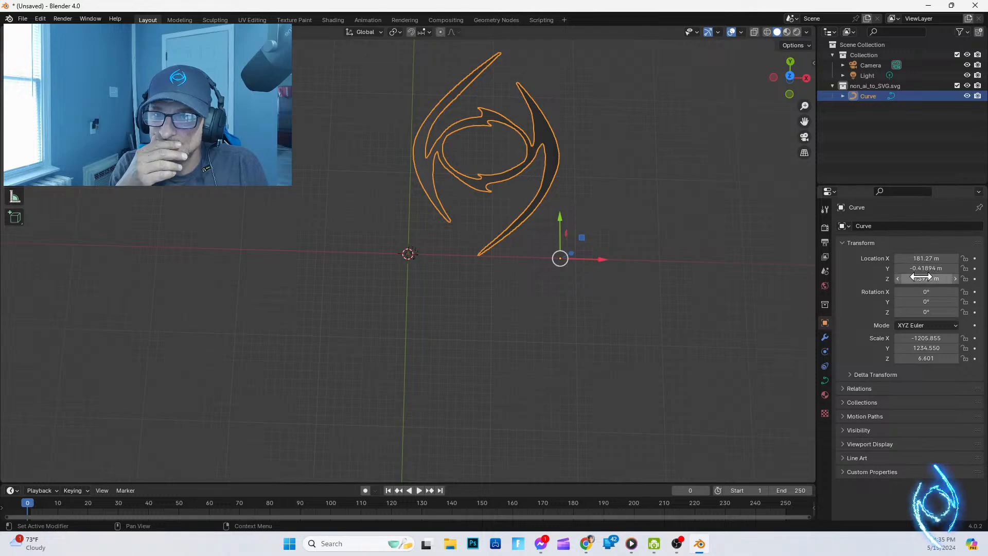
Step: Adjust the logo curve's location to about 181.45 m in X, 1.0811 m in Y and 0.76706 m in Z
{"action": "left_click_drag", "start_coordinate": [919, 270], "coordinate": [947, 270]}
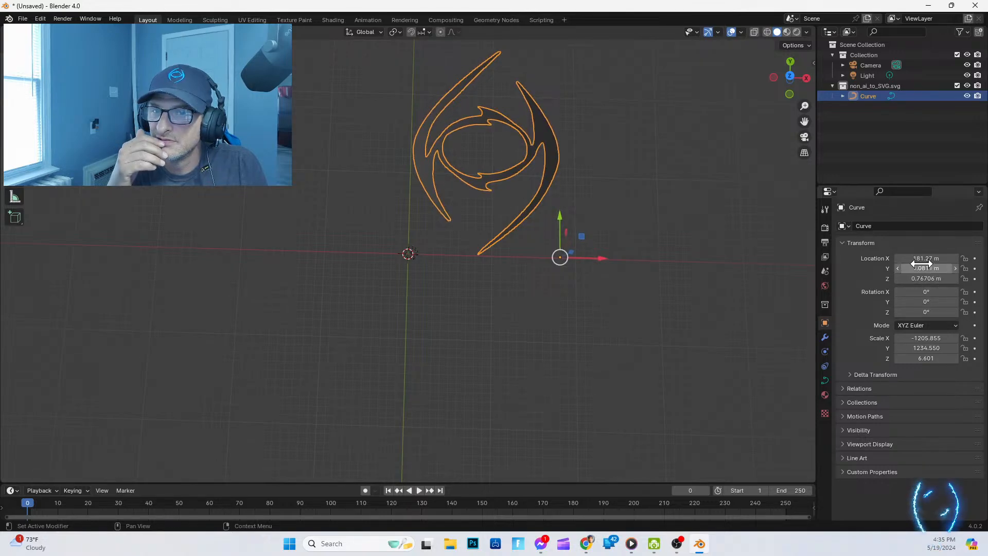
{"action": "left_click_drag", "start_coordinate": [927, 258], "coordinate": [932, 258]}
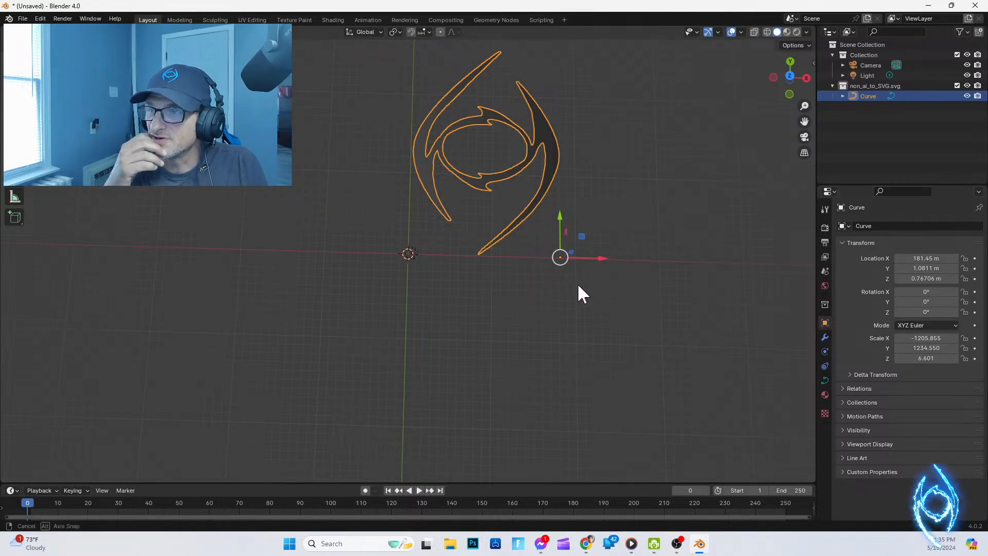
Step: From a view beneath the grid, move the logo curve freely to about 189.36 m in X, -211.67 m in Y and -98.871 m in Z
{"action": "middle_click_drag", "start_coordinate": [577, 286], "coordinate": [572, 38]}
{"action": "mouse_move", "coordinate": [572, 37]}
{"action": "middle_mouse_down"}
{"action": "mouse_move", "coordinate": [573, 474]}
{"action": "mouse_move", "coordinate": [569, 26]}
{"action": "mouse_move", "coordinate": [584, 29]}
{"action": "middle_mouse_up"}
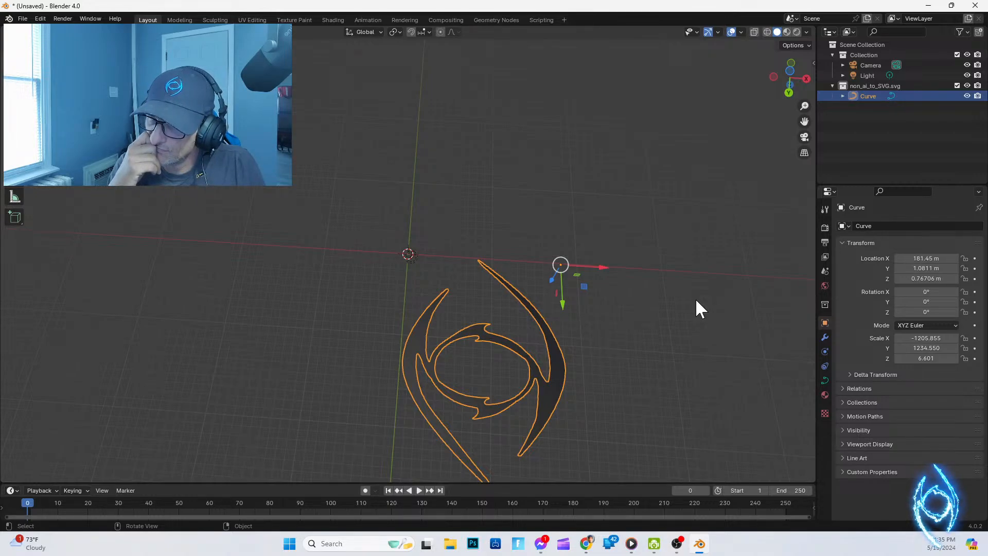
{"action": "key", "text": "KP_5"}
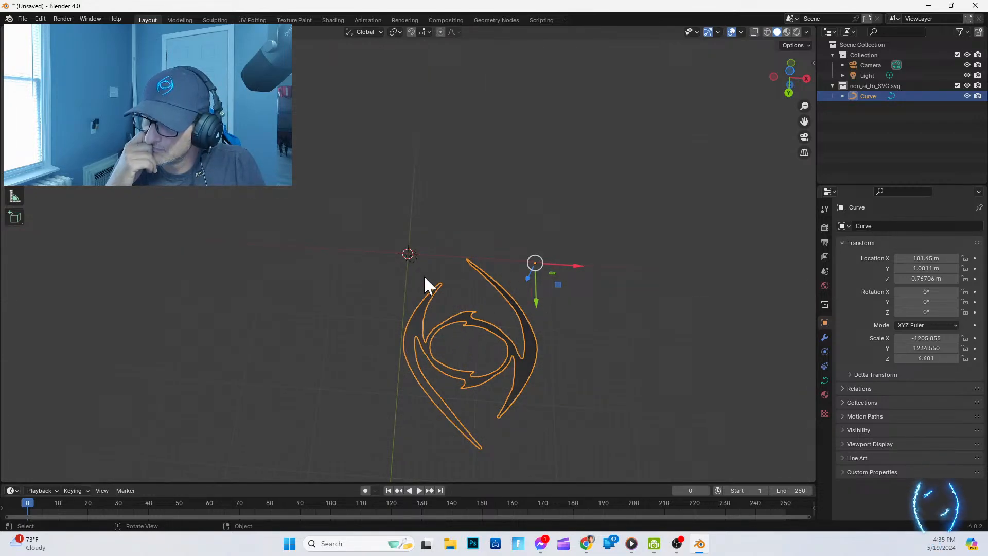
{"action": "left_click_drag", "start_coordinate": [535, 262], "coordinate": [551, 97]}
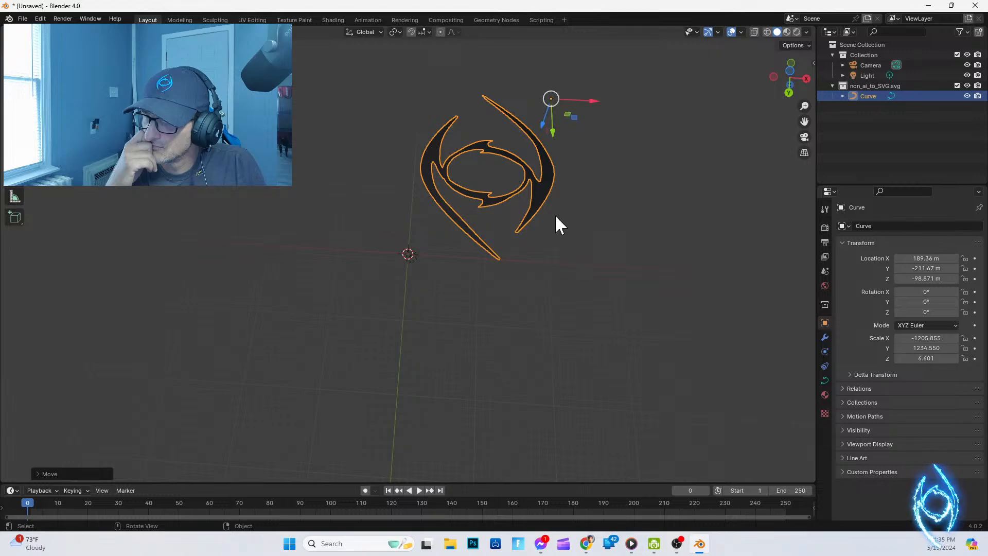
{"action": "scroll", "coordinate": [556, 216], "scroll_direction": "up", "scroll_amount": 4}
{"action": "scroll", "coordinate": [555, 224], "scroll_direction": "down", "scroll_amount": 3}
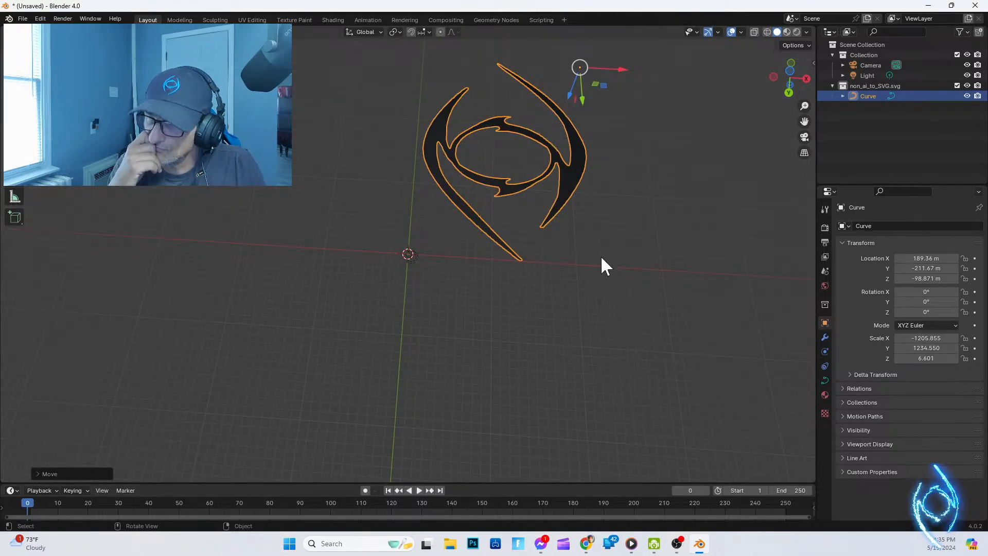
{"action": "scroll", "coordinate": [601, 256], "scroll_direction": "down", "scroll_amount": 2}
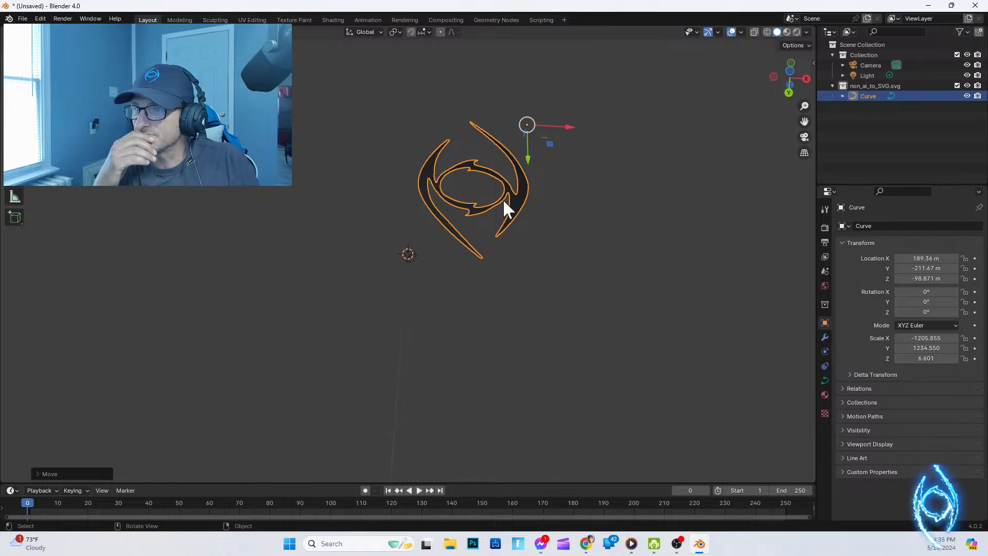
{"action": "left_click", "coordinate": [497, 235]}
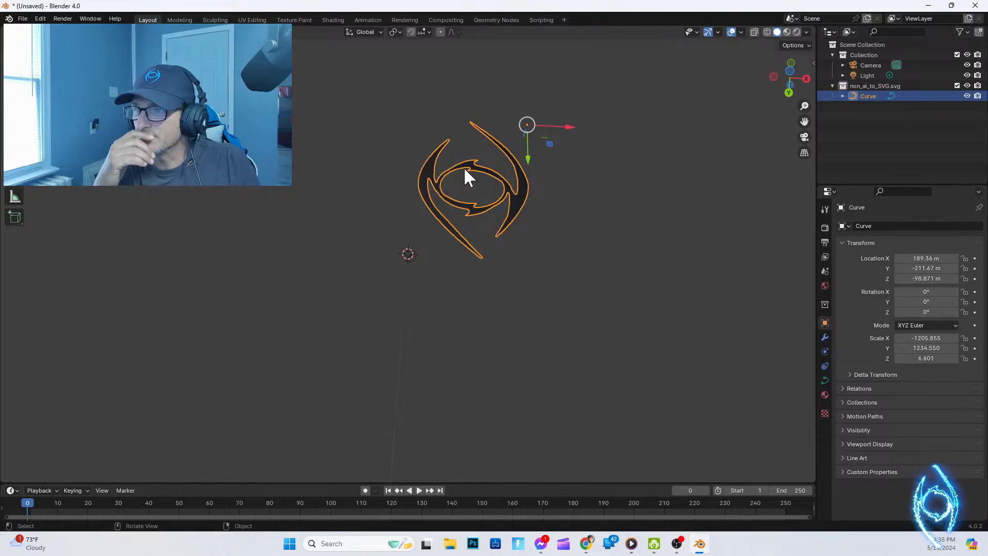
Step: Set the logo curve's Z scale to about 5.651 and its Y rotation to -4°
{"action": "scroll", "coordinate": [495, 273], "scroll_direction": "up", "scroll_amount": 3}
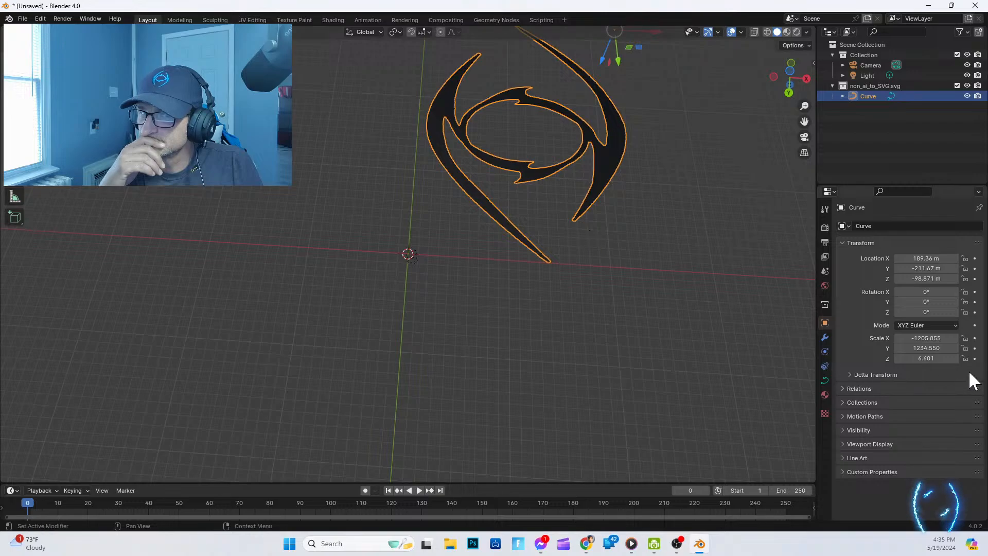
{"action": "left_click_drag", "start_coordinate": [926, 358], "coordinate": [939, 358]}
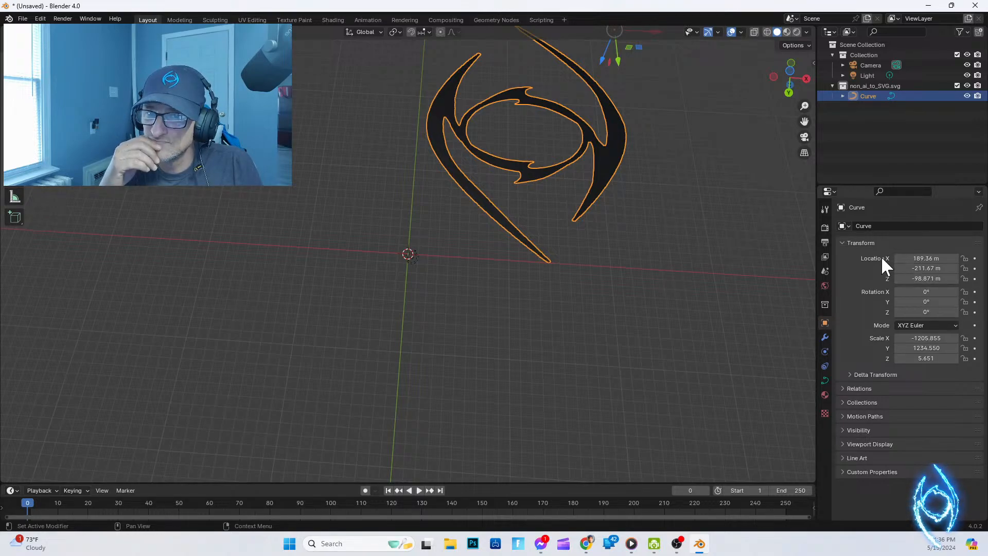
{"action": "mouse_move", "coordinate": [921, 302]}
{"action": "left_mouse_down"}
{"action": "mouse_move", "coordinate": [984, 302]}
{"action": "mouse_move", "coordinate": [927, 301]}
{"action": "left_mouse_up"}
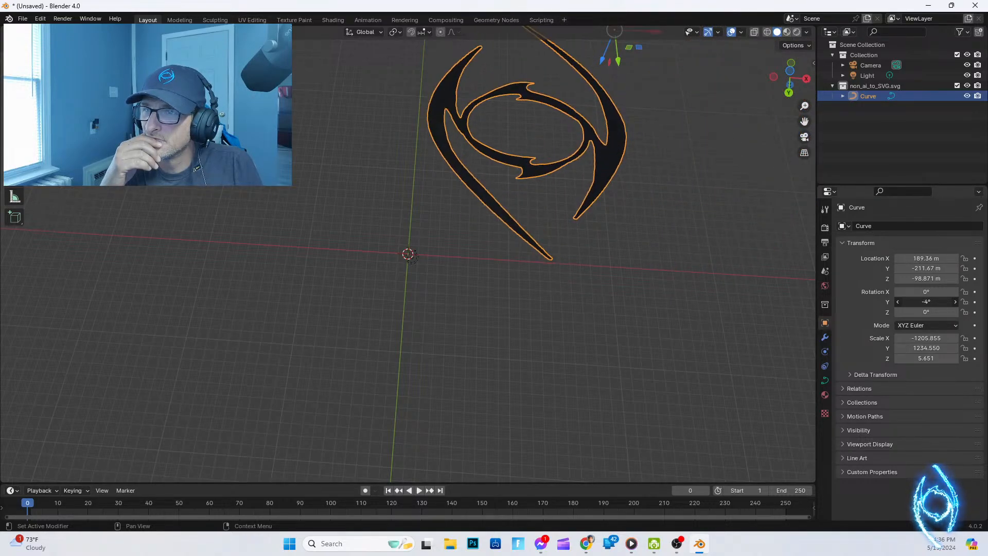
{"action": "scroll", "coordinate": [637, 395], "scroll_direction": "down", "scroll_amount": 2}
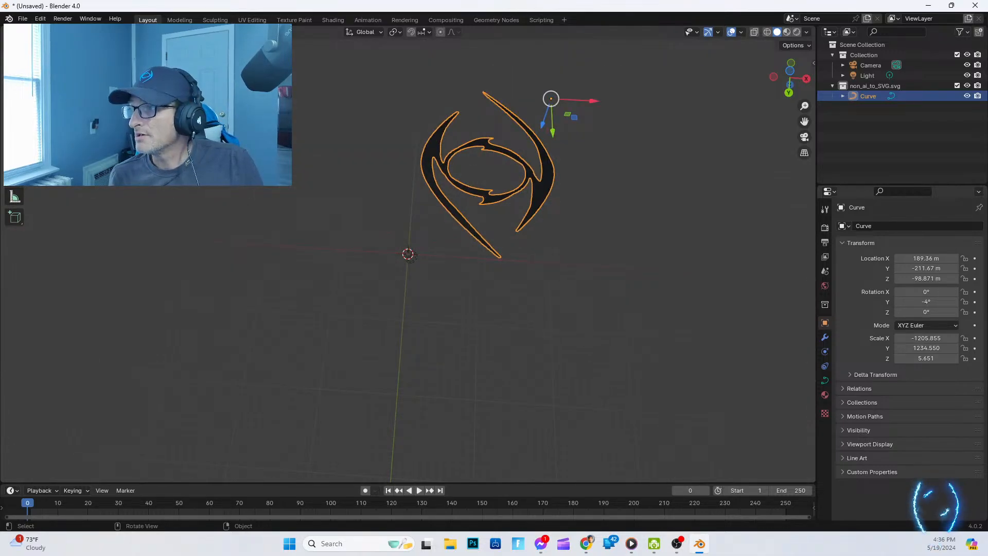
Step: Start a new default scene without saving the current one, and delete the default cube
{"action": "left_click", "coordinate": [23, 19]}
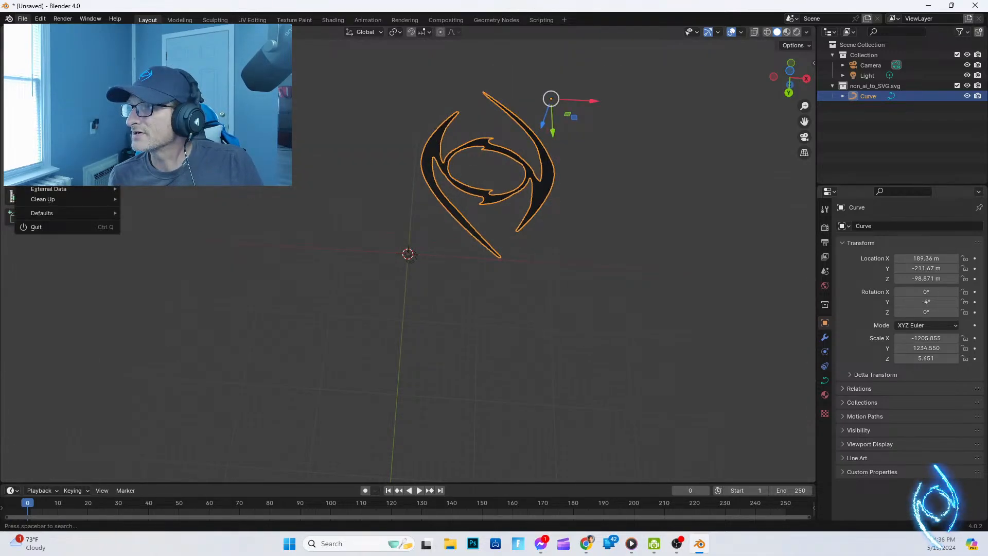
{"action": "left_click", "coordinate": [139, 30]}
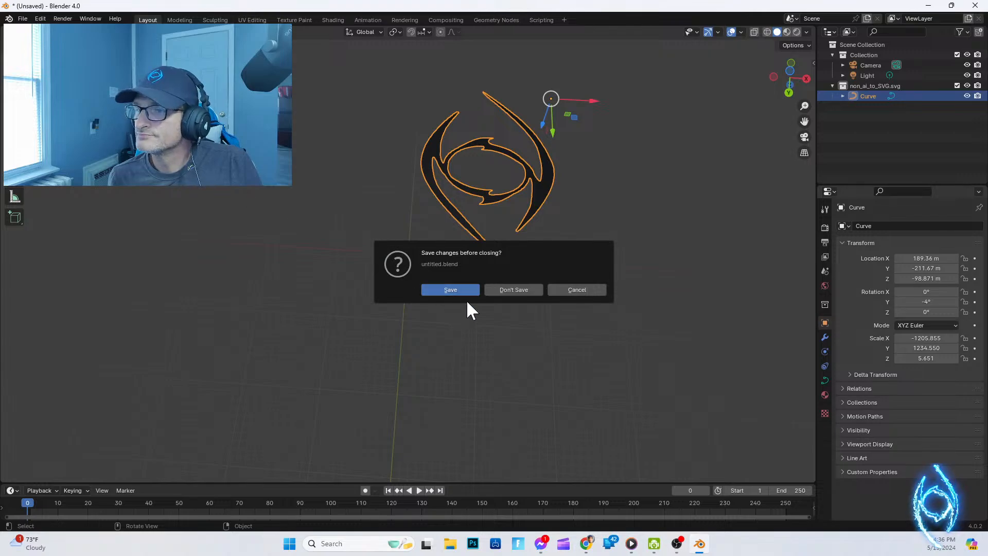
{"action": "left_click", "coordinate": [514, 286]}
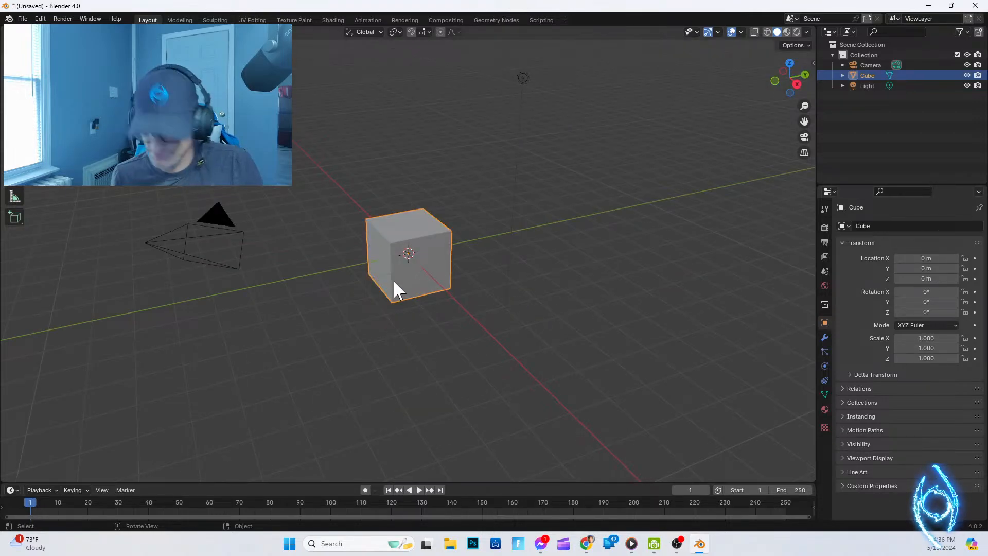
{"action": "key", "text": "Delete"}
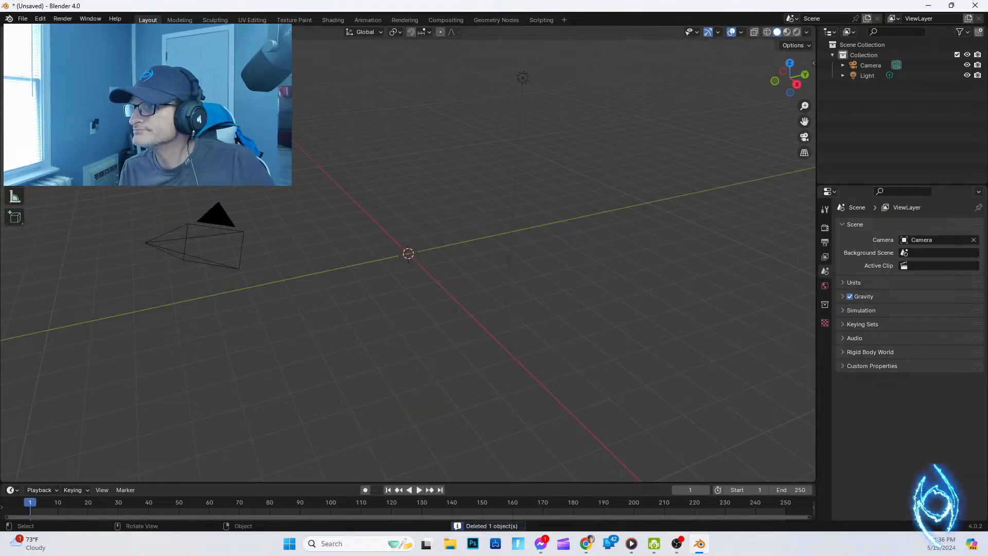
Step: Import non_ai_to_SVG.svg from the NON_LOGOS folder as a Scalable Vector Graphics file
{"action": "left_click", "coordinate": [23, 18]}
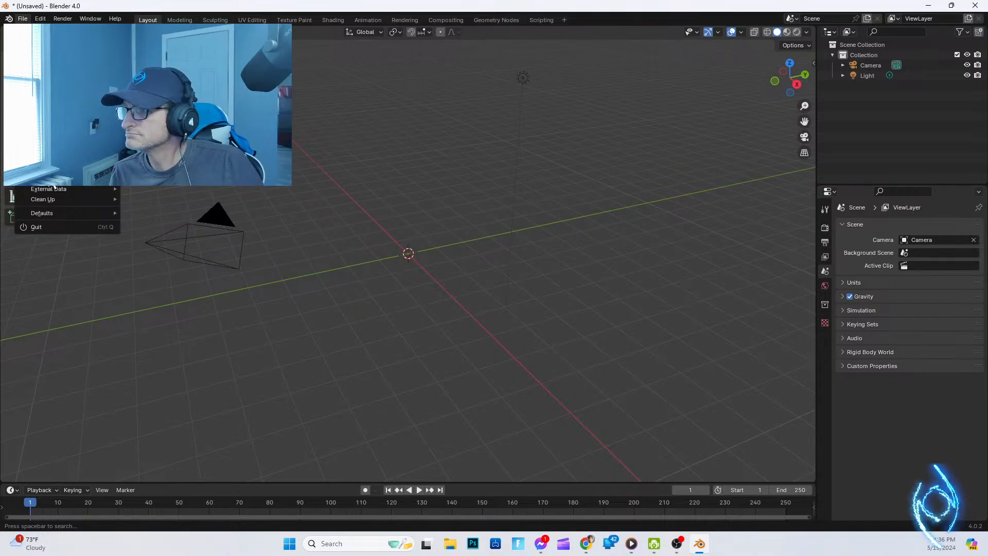
{"action": "mouse_move", "coordinate": [53, 176]}
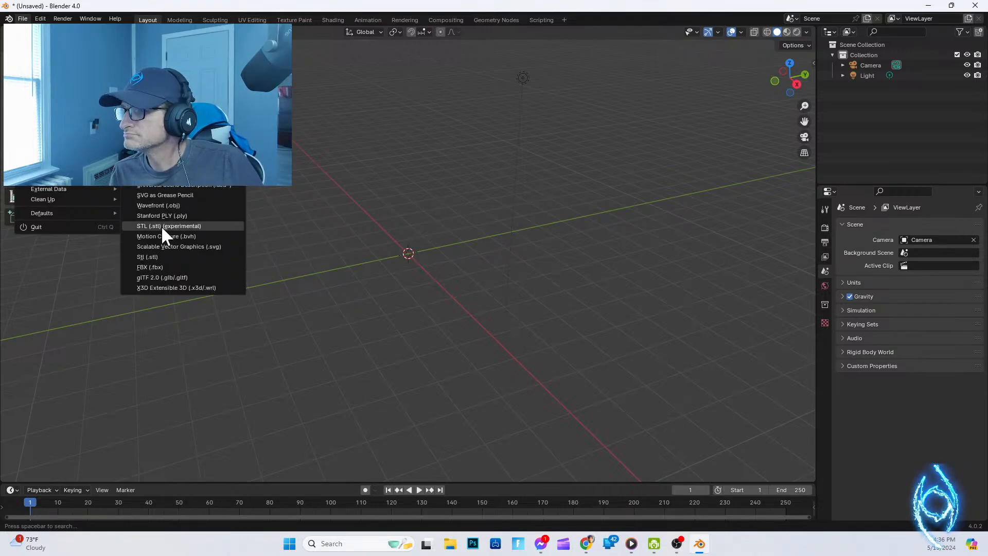
{"action": "left_click", "coordinate": [161, 247]}
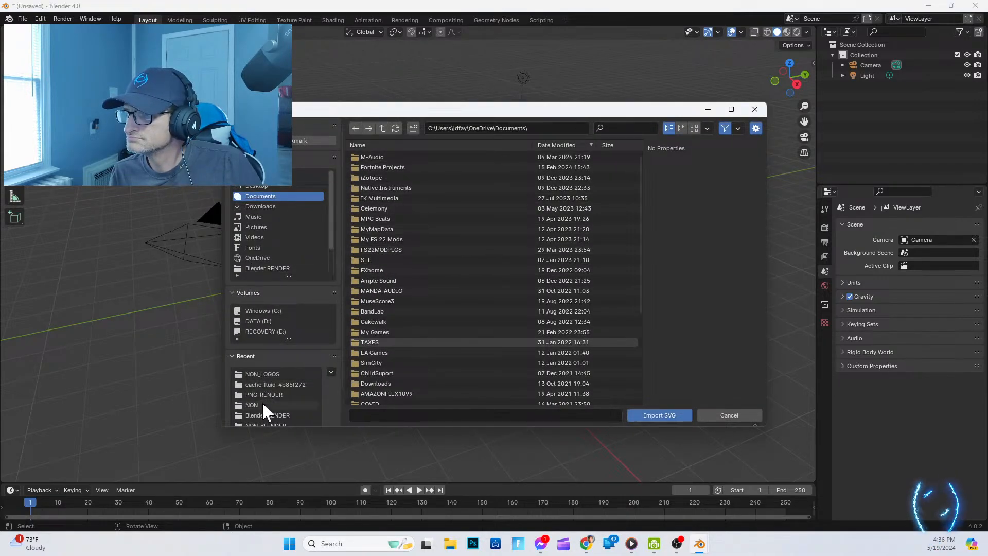
{"action": "left_click", "coordinate": [275, 374]}
{"action": "left_click", "coordinate": [395, 157]}
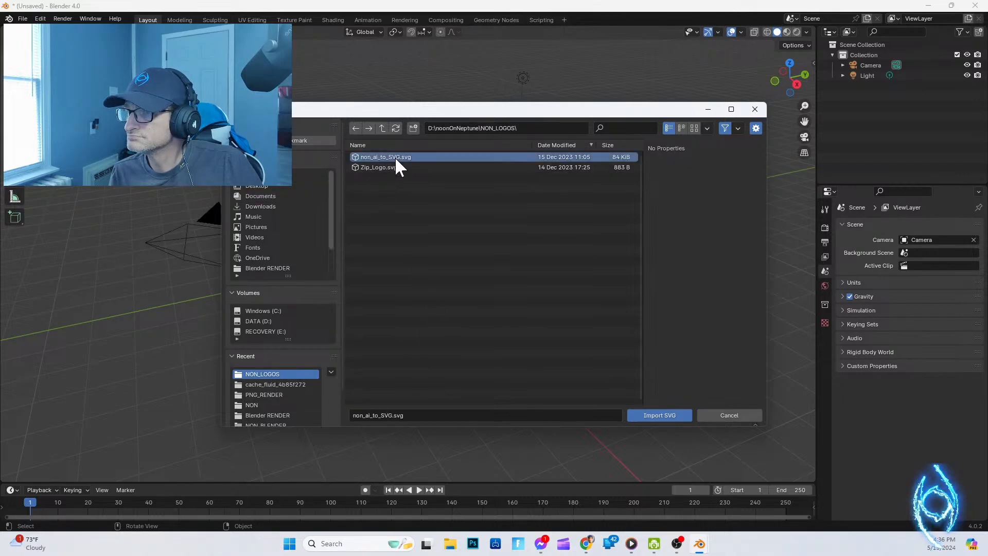
{"action": "left_click", "coordinate": [647, 414]}
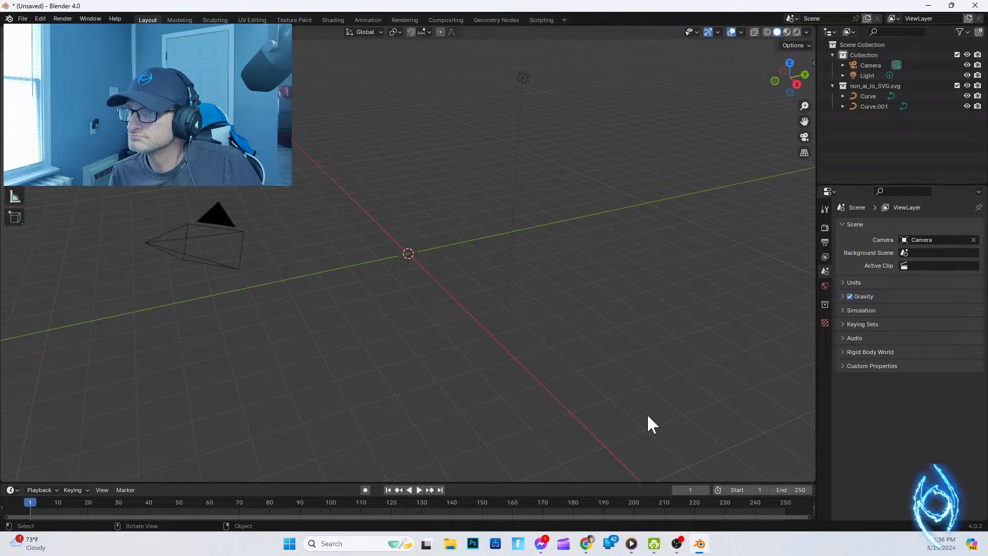
Step: Delete the second imported curve, Curve.001, from the non_ai_to_SVG.svg collection
{"action": "scroll", "coordinate": [417, 268], "scroll_direction": "up", "scroll_amount": 3}
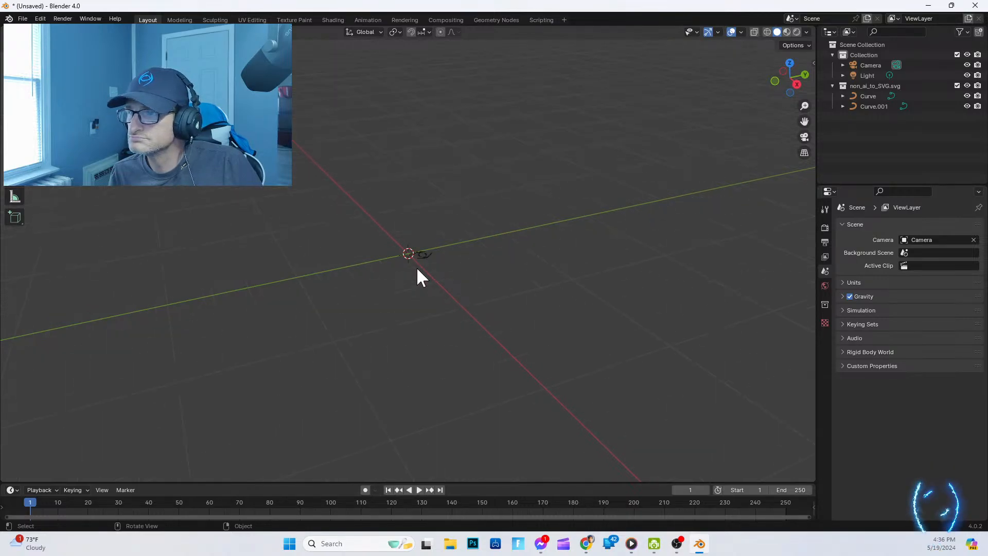
{"action": "middle_click_drag", "start_coordinate": [381, 287], "coordinate": [463, 360]}
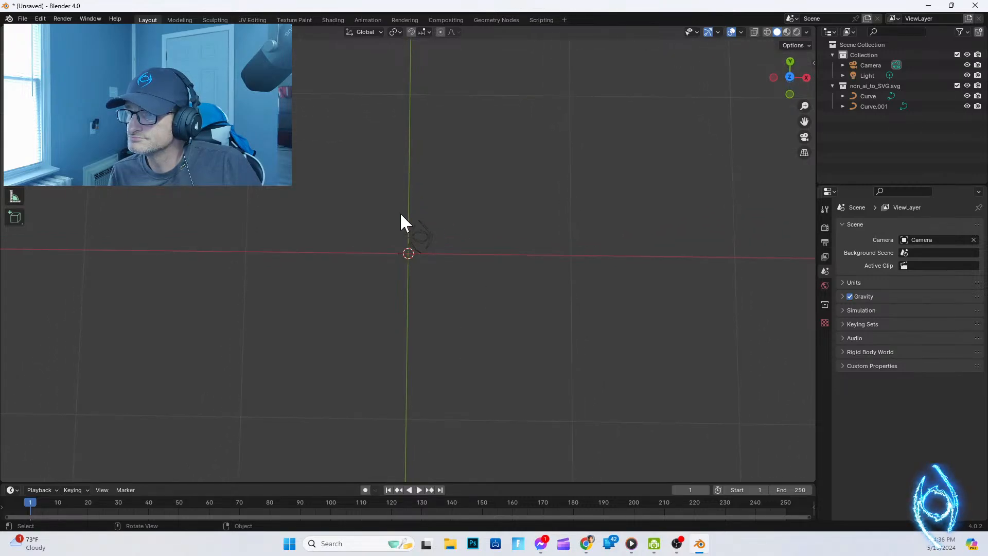
{"action": "left_click_drag", "start_coordinate": [396, 200], "coordinate": [440, 273]}
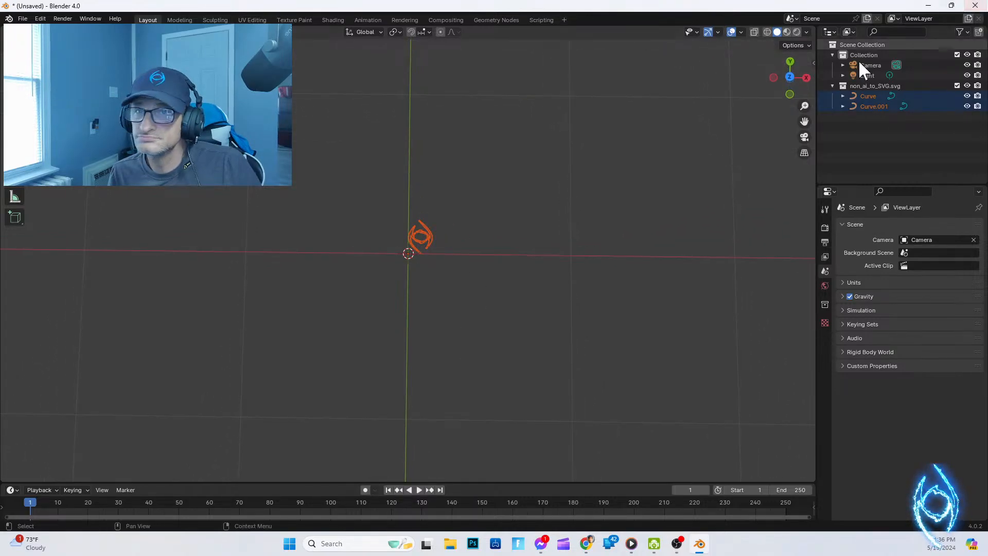
{"action": "left_click", "coordinate": [854, 106]}
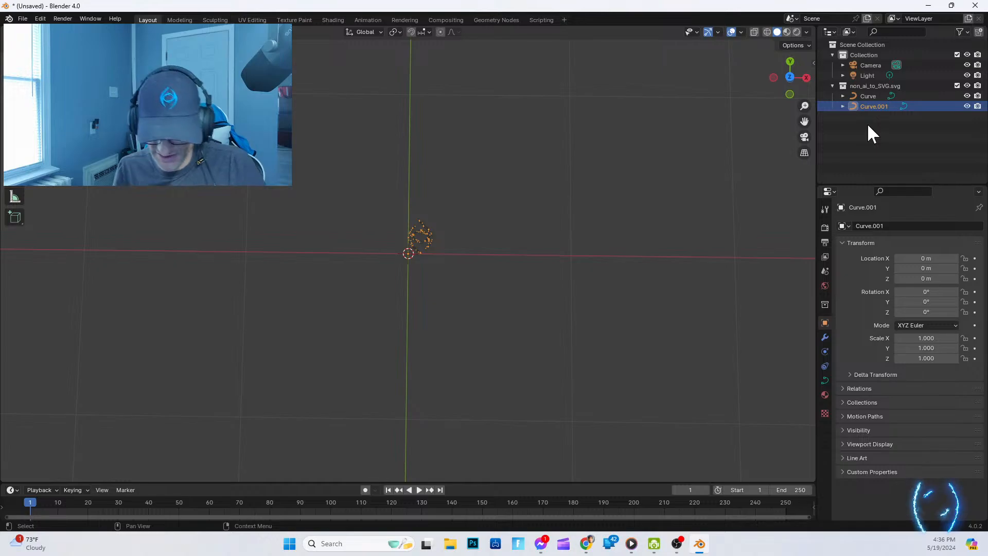
{"action": "key", "text": "x"}
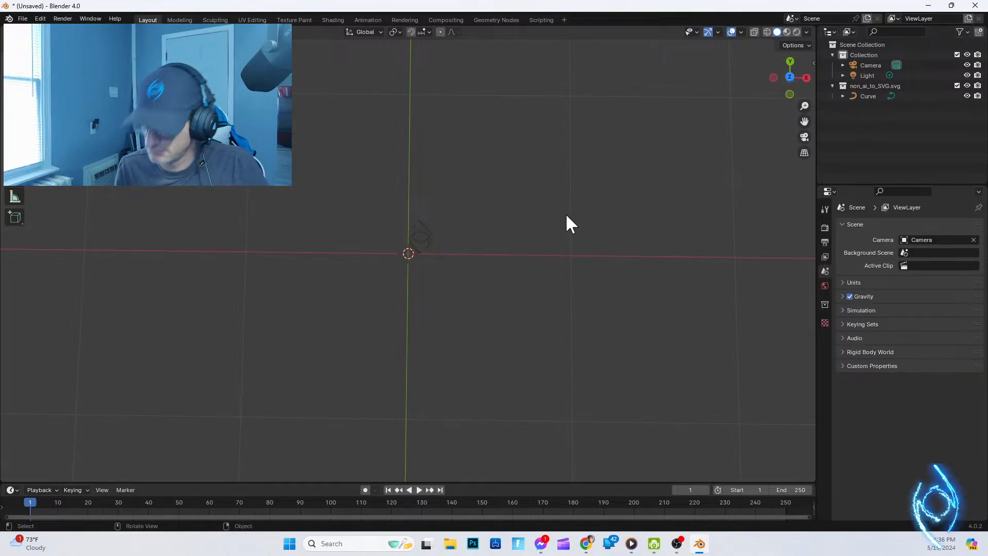
Step: Select the remaining logo curve and enlarge it in the XY plane with the Scale tool in two passes
{"action": "scroll", "coordinate": [441, 251], "scroll_direction": "up", "scroll_amount": 1, "text": "alt"}
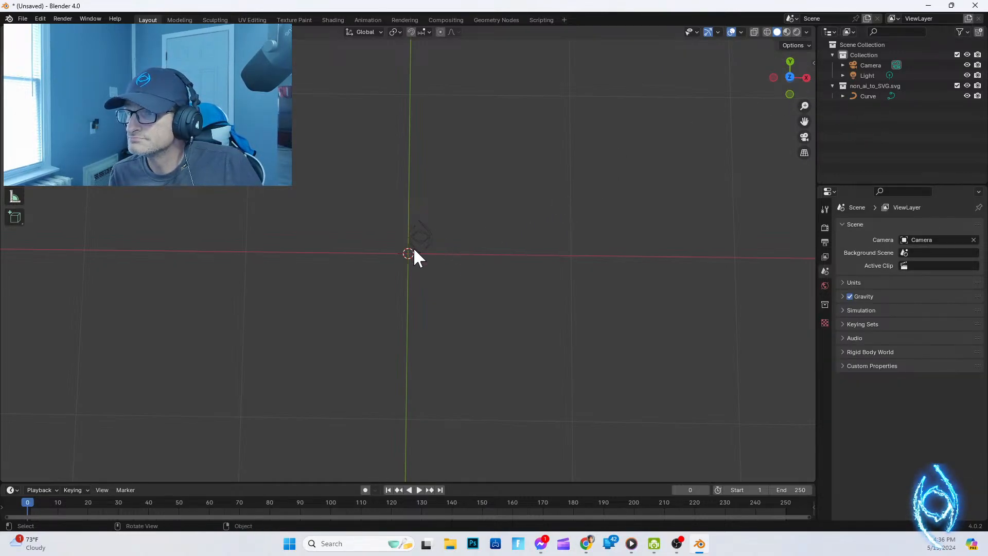
{"action": "scroll", "coordinate": [414, 246], "scroll_direction": "up", "scroll_amount": 8}
{"action": "scroll", "coordinate": [416, 248], "scroll_direction": "down", "scroll_amount": 2}
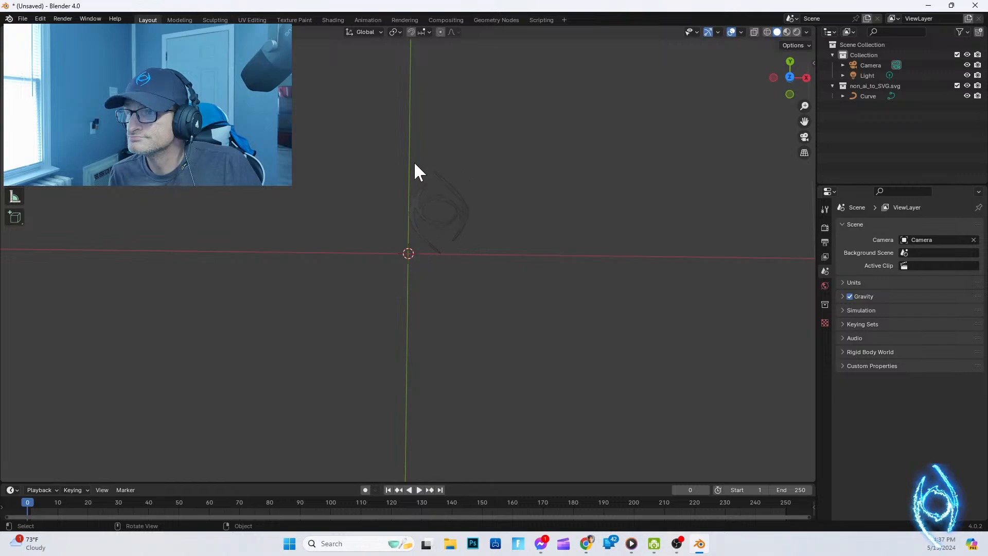
{"action": "left_click_drag", "start_coordinate": [378, 143], "coordinate": [523, 274]}
{"action": "scroll", "coordinate": [526, 283], "scroll_direction": "down", "scroll_amount": 5}
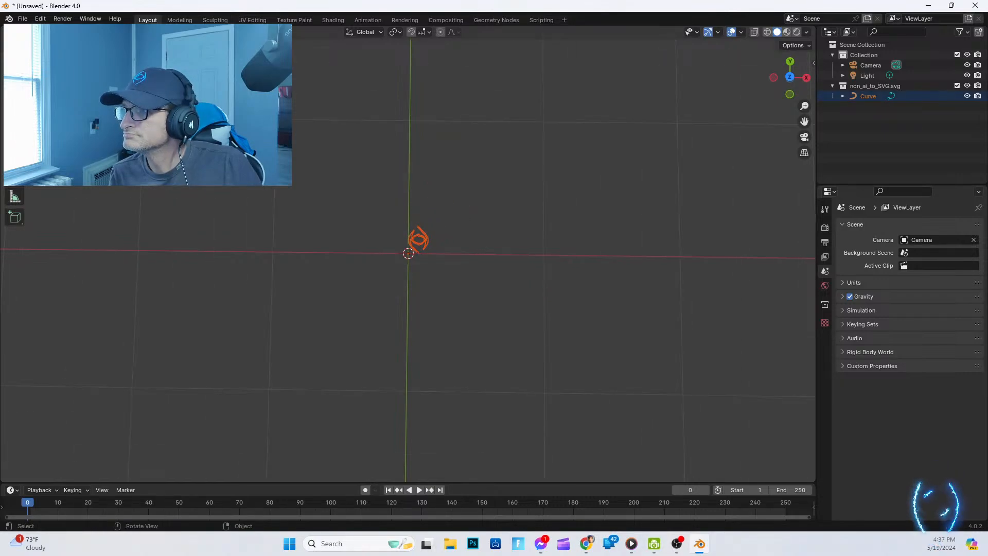
{"action": "left_click", "coordinate": [15, 140]}
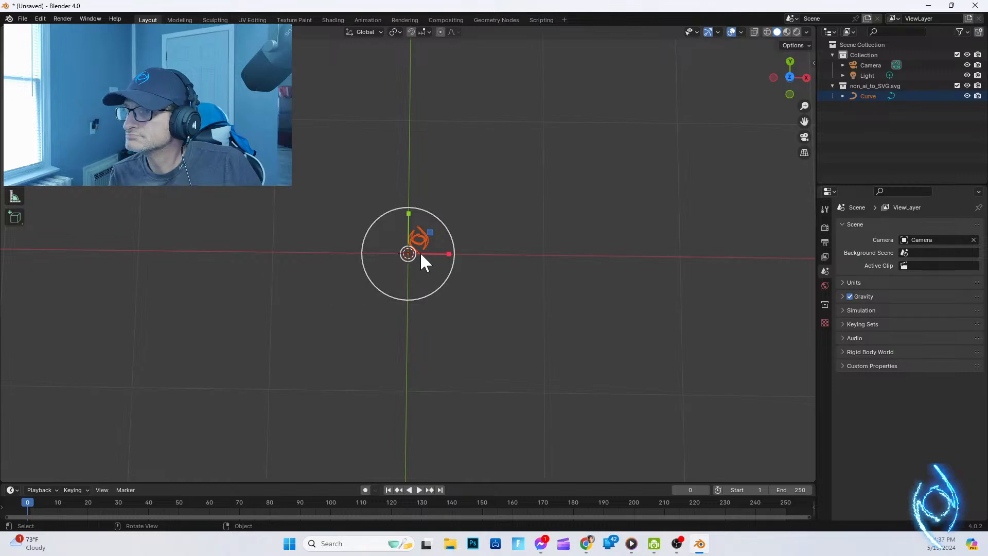
{"action": "left_click_drag", "start_coordinate": [431, 230], "coordinate": [660, 110]}
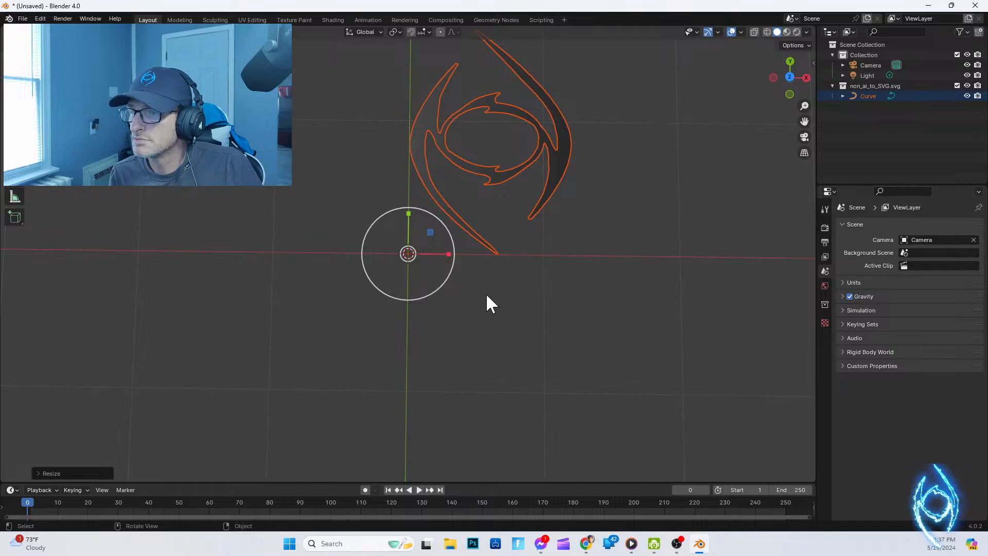
{"action": "scroll", "coordinate": [487, 297], "scroll_direction": "down", "scroll_amount": 4}
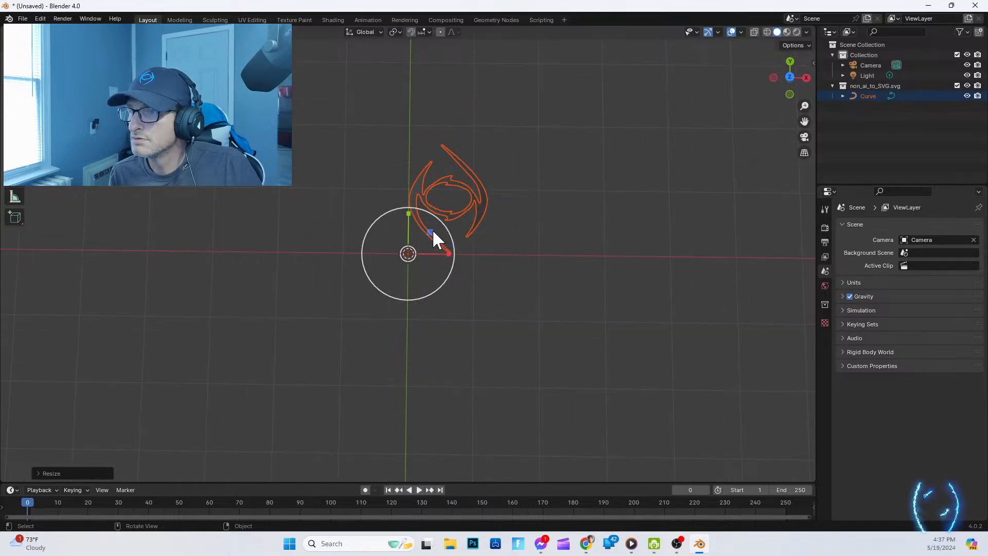
{"action": "left_click_drag", "start_coordinate": [433, 230], "coordinate": [454, 225]}
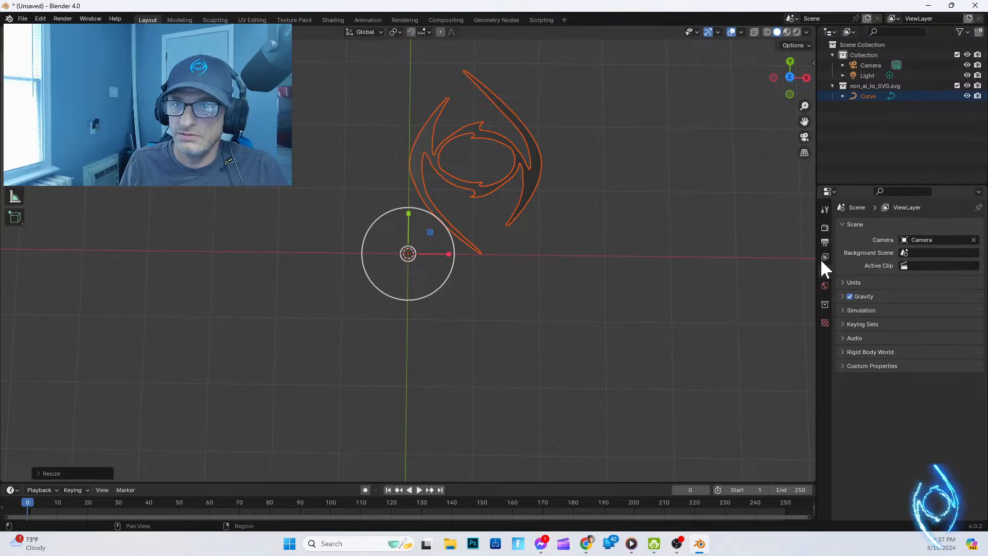
Step: Examine the collection, world, scene, view layer and Scale tool properties, including the scene's gravity settings
{"action": "left_click", "coordinate": [823, 305]}
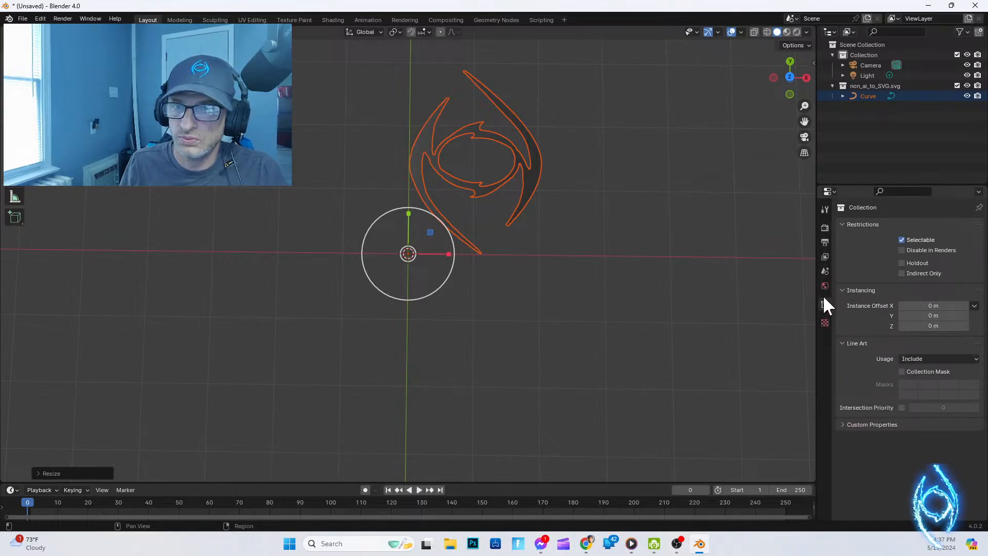
{"action": "left_click", "coordinate": [823, 286]}
{"action": "left_click", "coordinate": [824, 271]}
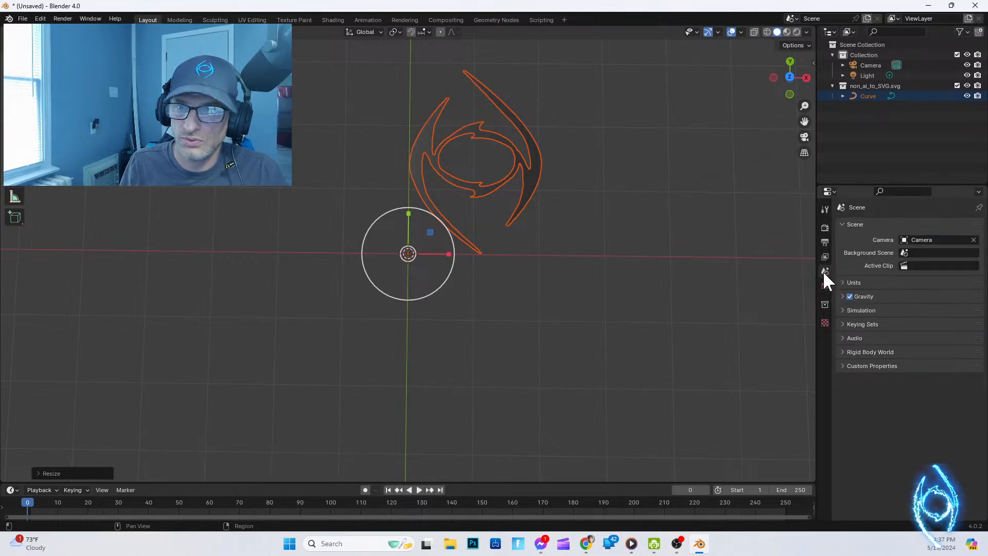
{"action": "left_click", "coordinate": [841, 338]}
{"action": "left_click", "coordinate": [841, 338]}
{"action": "left_click", "coordinate": [842, 366]}
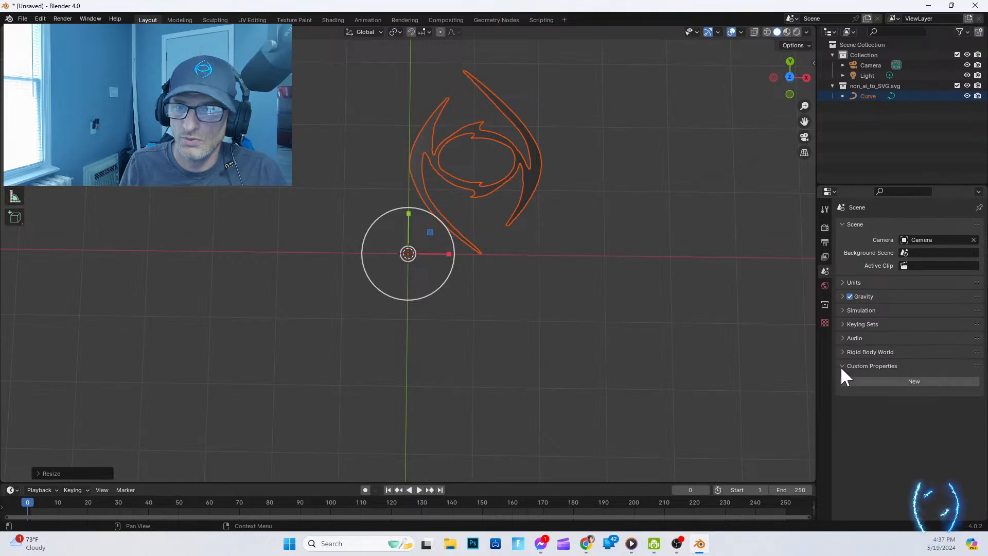
{"action": "left_click", "coordinate": [841, 366]}
{"action": "left_click", "coordinate": [825, 256]}
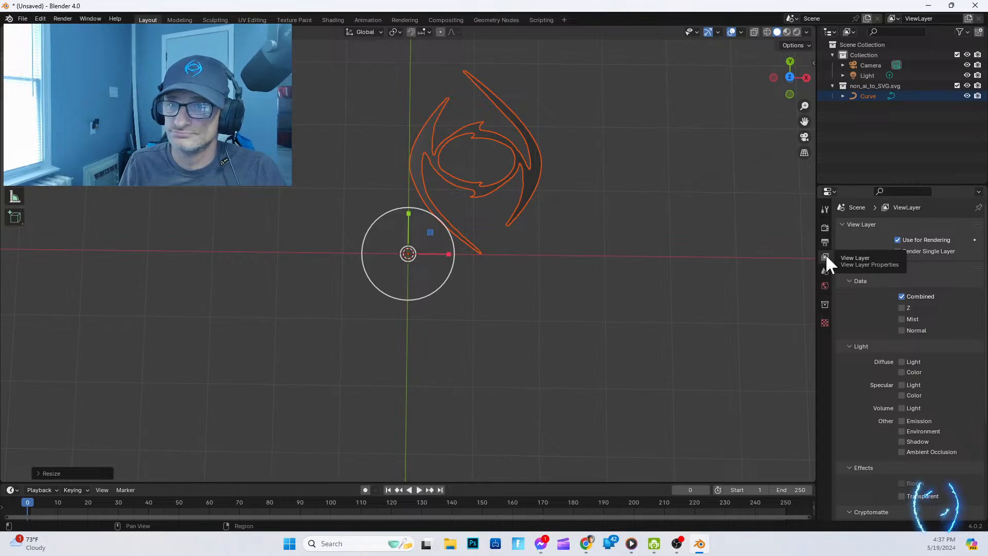
{"action": "left_click", "coordinate": [825, 286]}
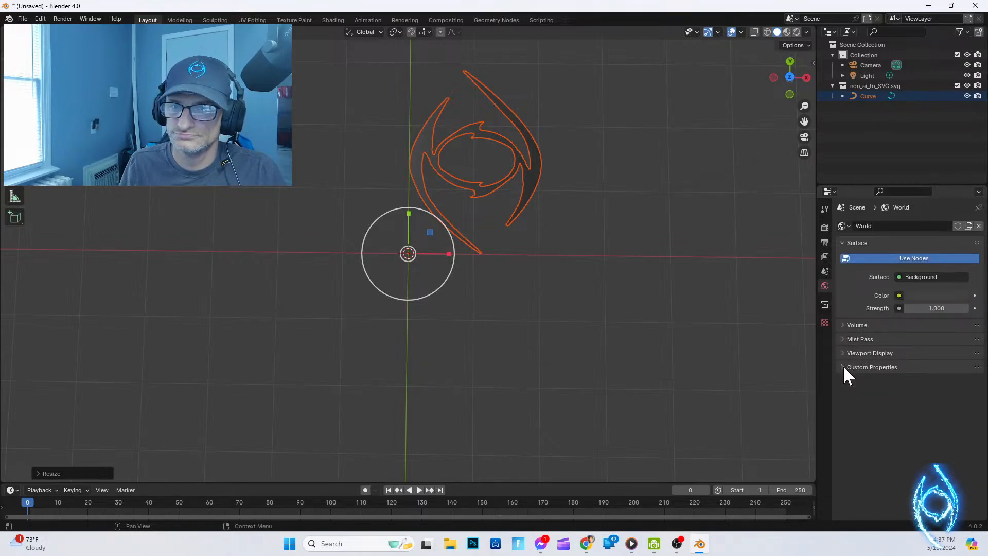
{"action": "left_click", "coordinate": [850, 226]}
{"action": "left_click", "coordinate": [850, 227]}
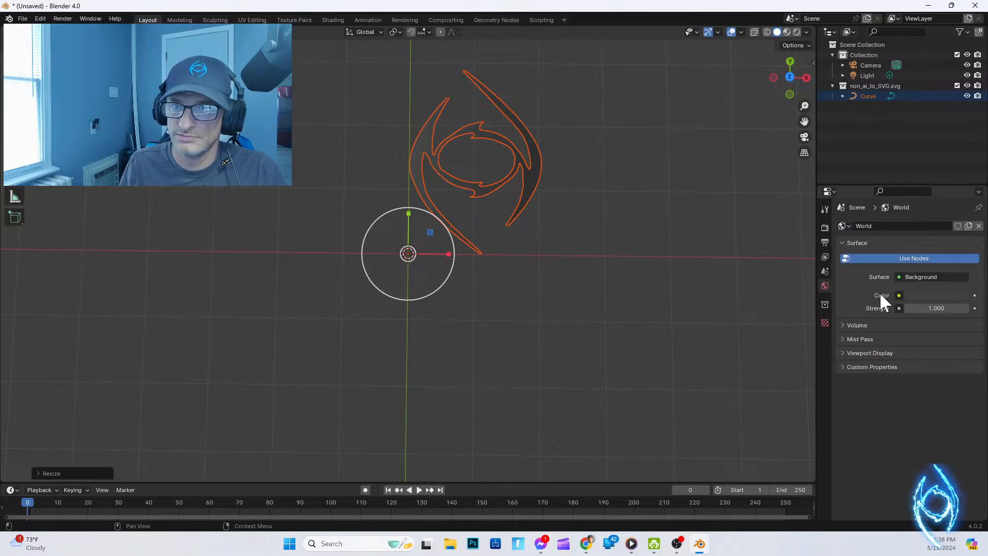
{"action": "left_click", "coordinate": [826, 304]}
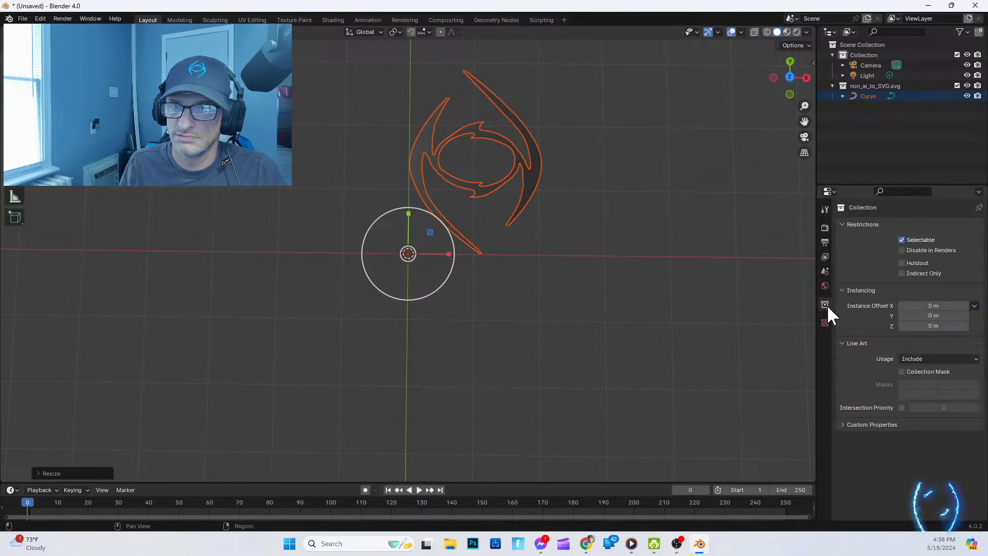
{"action": "left_click", "coordinate": [824, 209]}
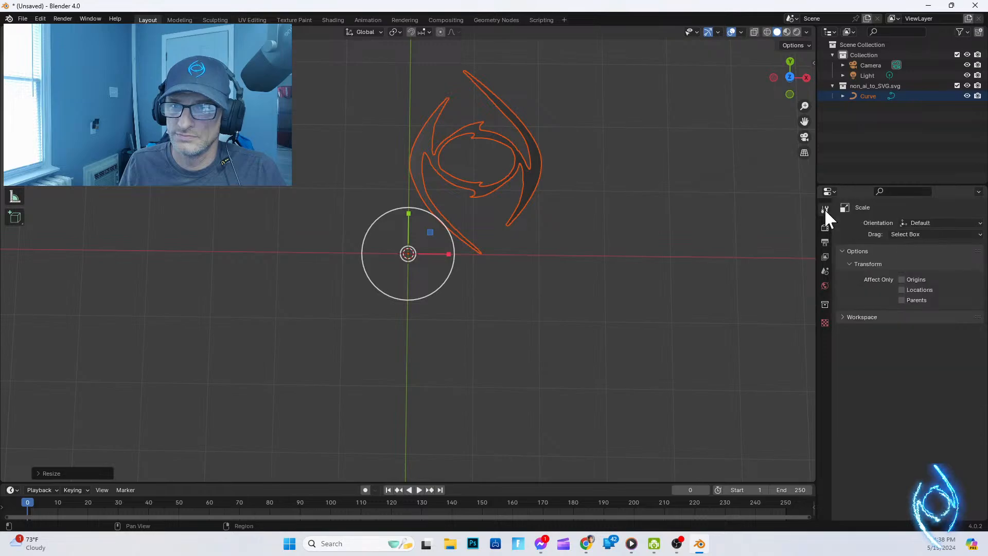
{"action": "left_click", "coordinate": [845, 264]}
{"action": "left_click", "coordinate": [845, 265]}
{"action": "left_click", "coordinate": [845, 264]}
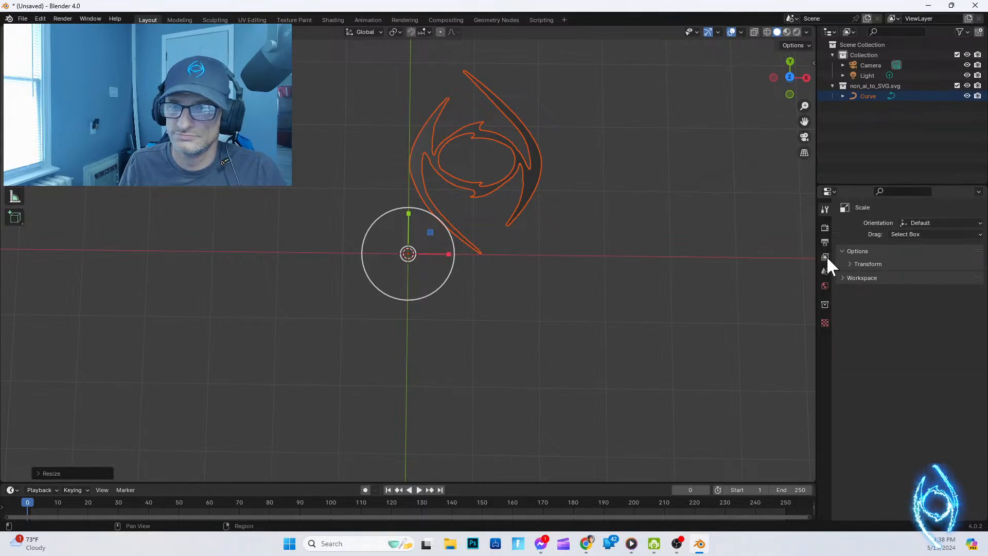
{"action": "left_click", "coordinate": [823, 270]}
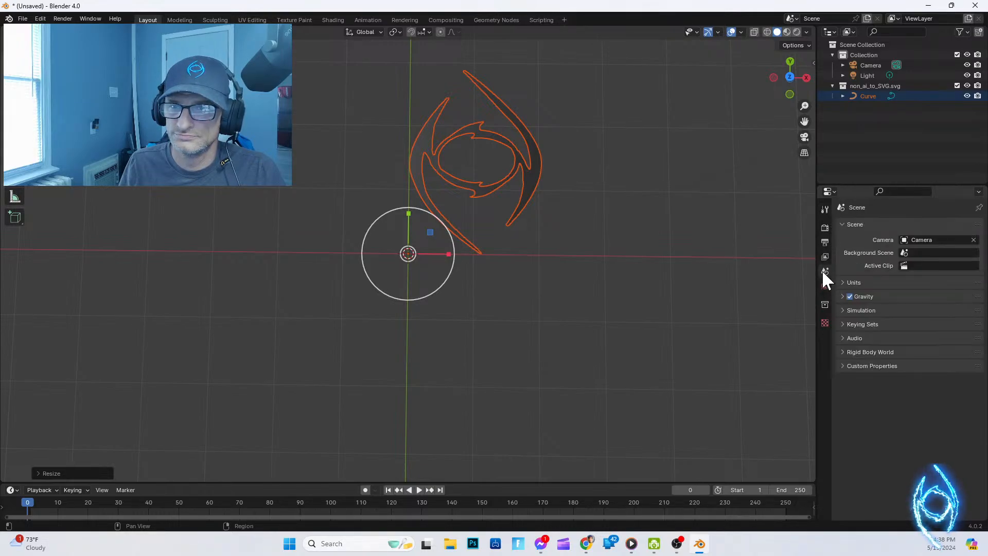
{"action": "left_click", "coordinate": [842, 296]}
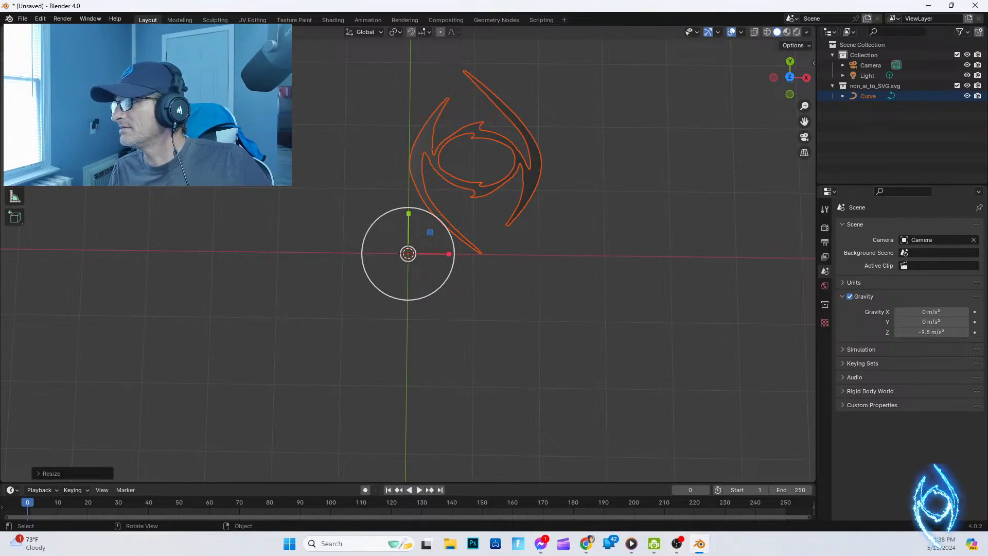
Step: Switch to the selection tool, check the texture and collection properties, and deselect the logo curve
{"action": "left_click", "coordinate": [14, 65]}
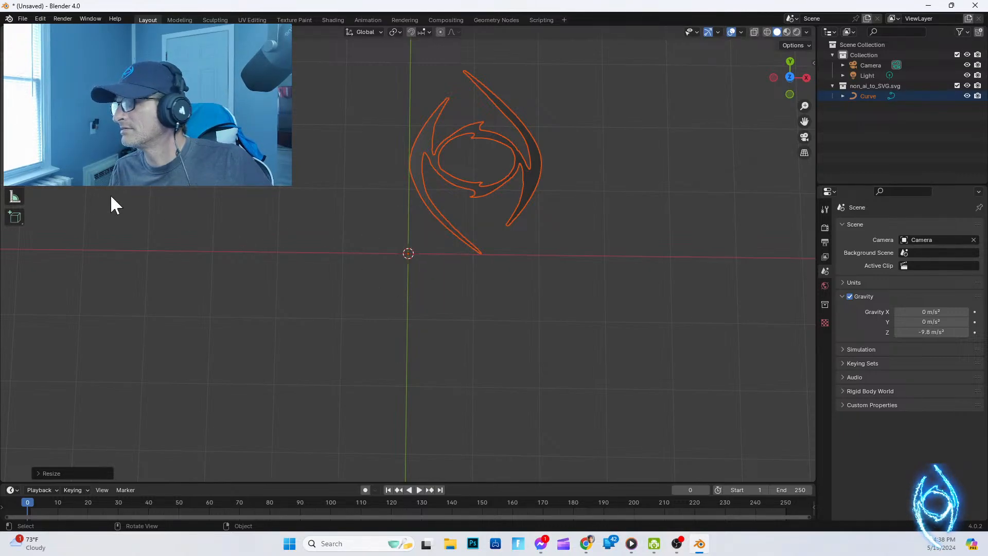
{"action": "left_click", "coordinate": [824, 306]}
{"action": "left_click", "coordinate": [825, 323]}
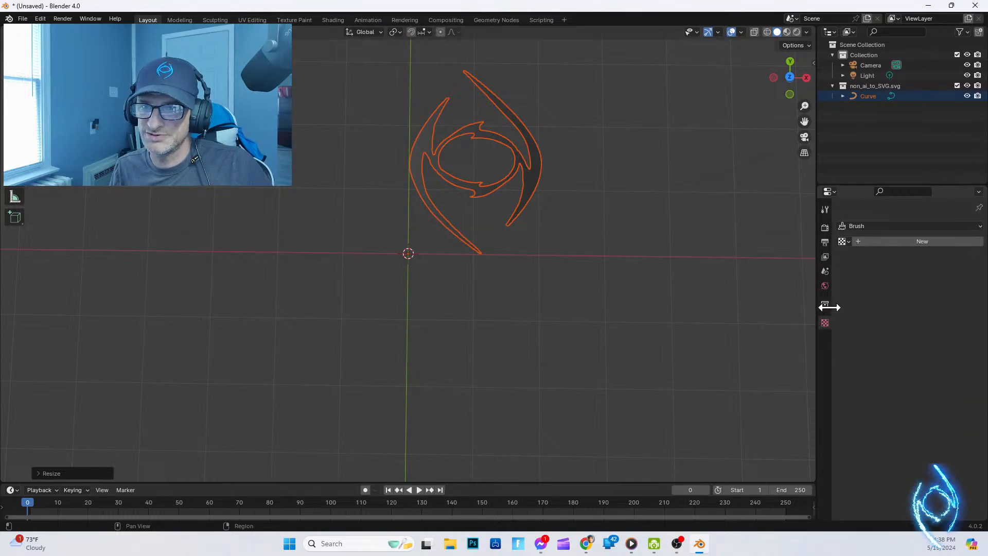
{"action": "left_click", "coordinate": [826, 303]}
{"action": "left_click", "coordinate": [563, 216]}
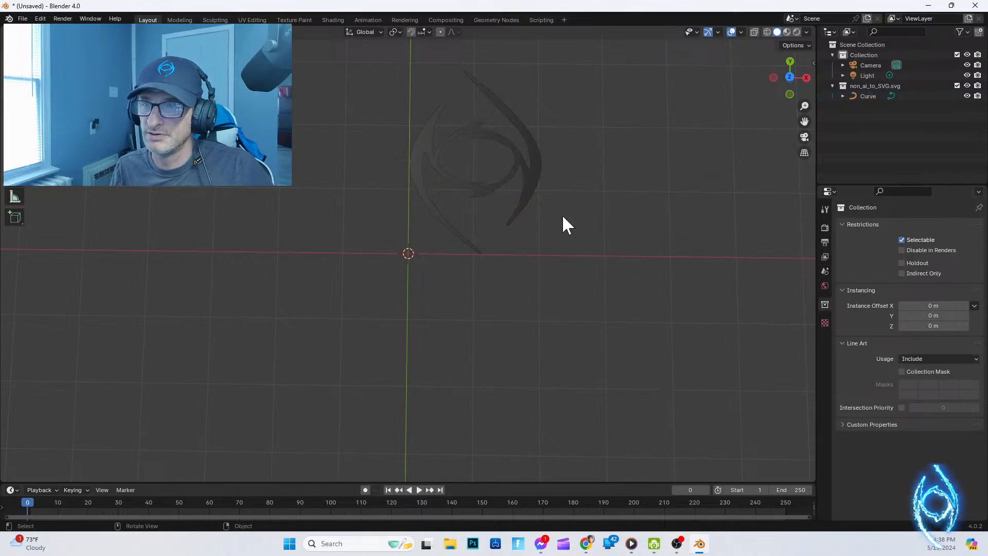
Step: Select the non_ai_to_SVG.svg collection and examine the tool, render, output, world, scene and view layer properties
{"action": "left_click_drag", "start_coordinate": [375, 104], "coordinate": [598, 282]}
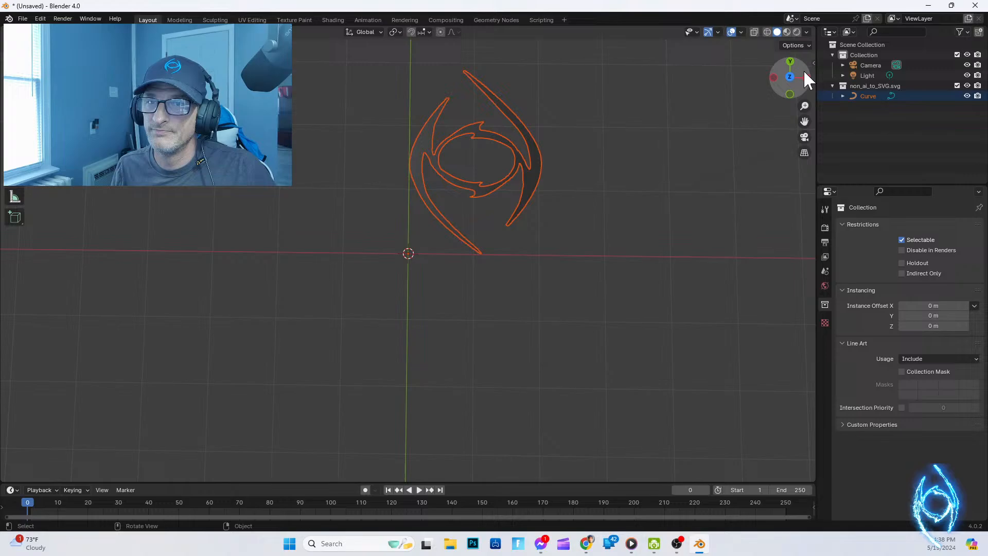
{"action": "left_click", "coordinate": [854, 86]}
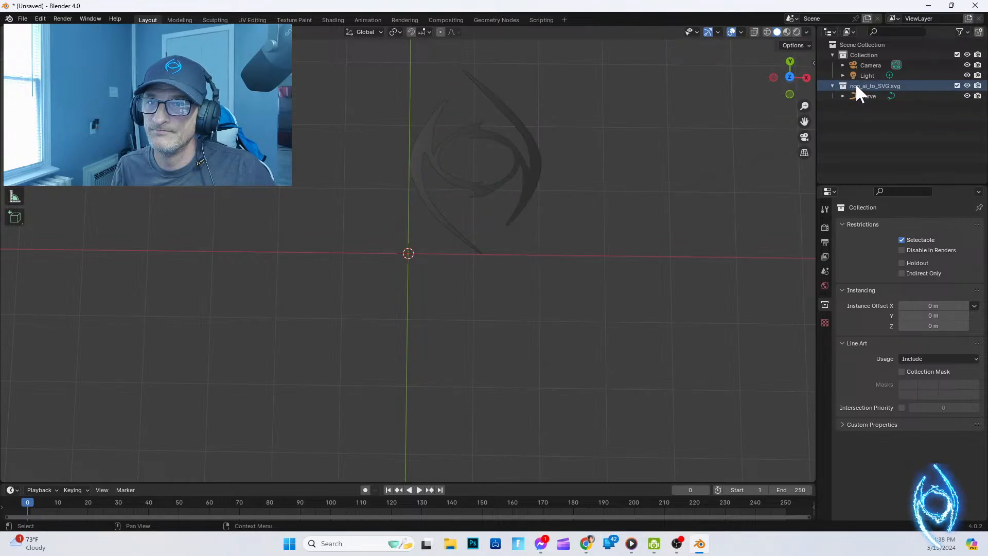
{"action": "left_click", "coordinate": [825, 208]}
{"action": "left_click", "coordinate": [825, 228]}
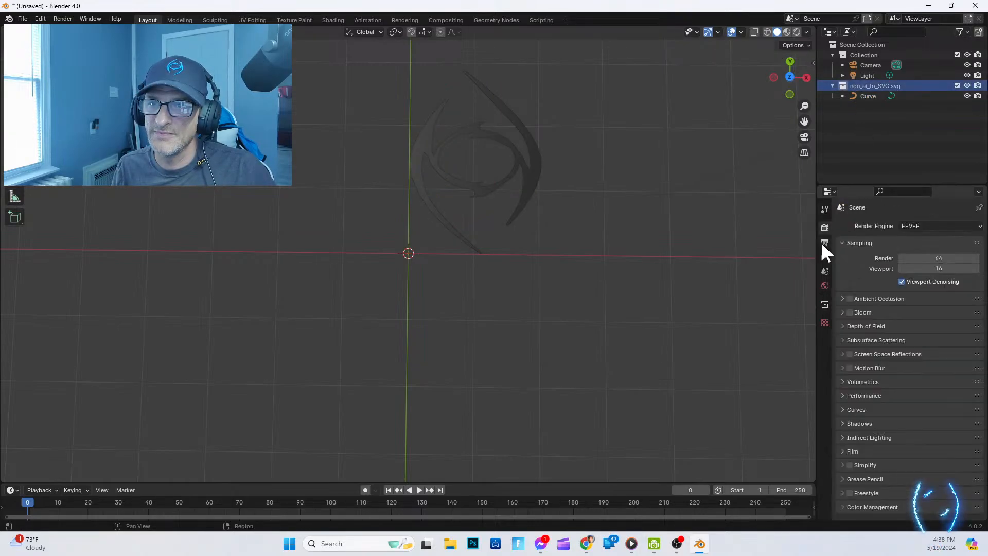
{"action": "left_click", "coordinate": [824, 241]}
{"action": "left_click", "coordinate": [825, 286]}
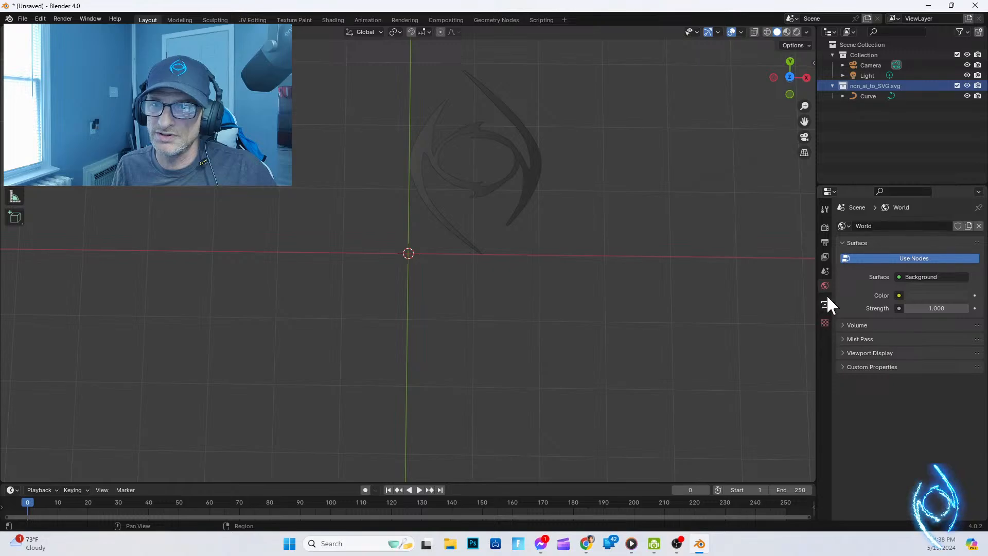
{"action": "left_click", "coordinate": [828, 271]}
{"action": "left_click", "coordinate": [825, 258]}
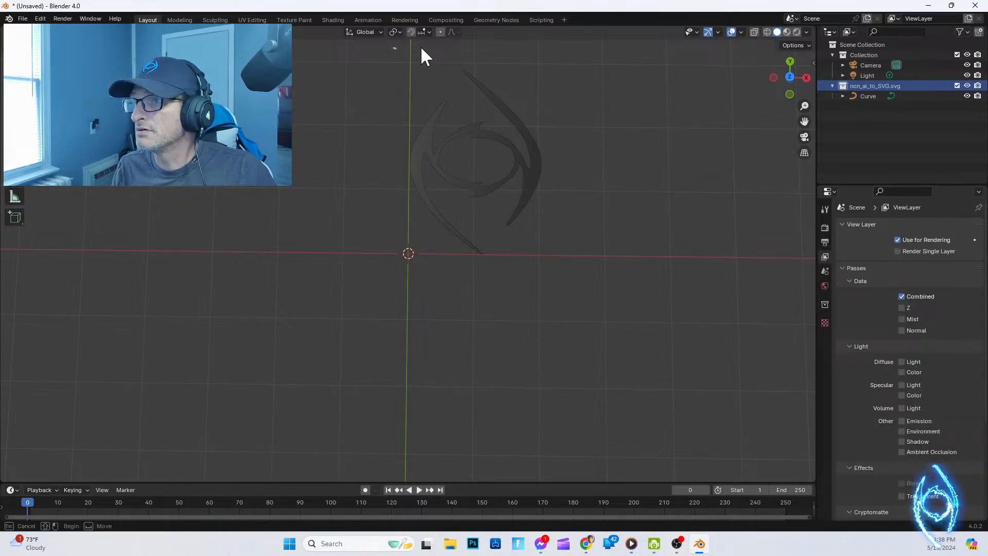
Step: Select the logo curve, activate the Measure tool, and inspect the texture properties and the world's Custom Properties, Mist Pass and Volume settings
{"action": "left_click_drag", "start_coordinate": [392, 48], "coordinate": [581, 304]}
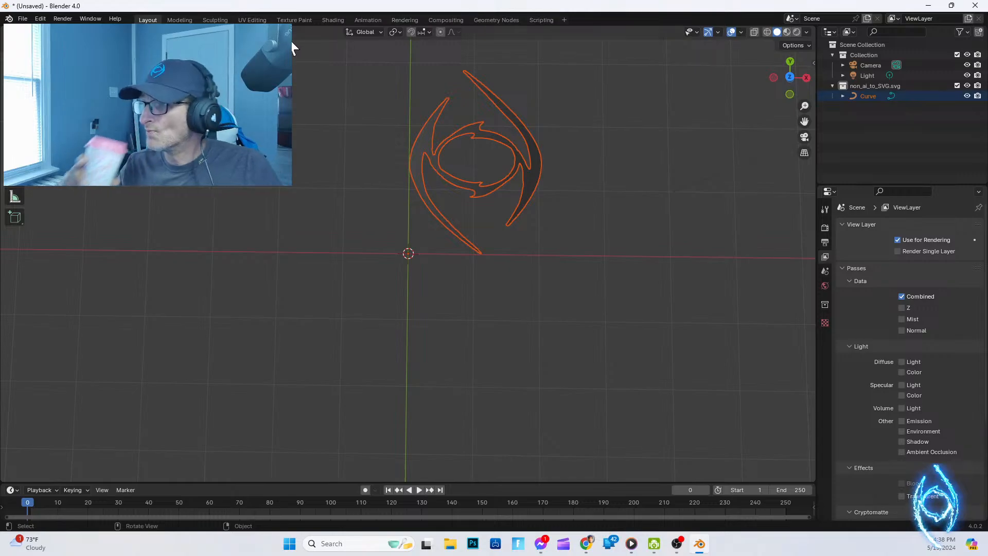
{"action": "left_click", "coordinate": [15, 198]}
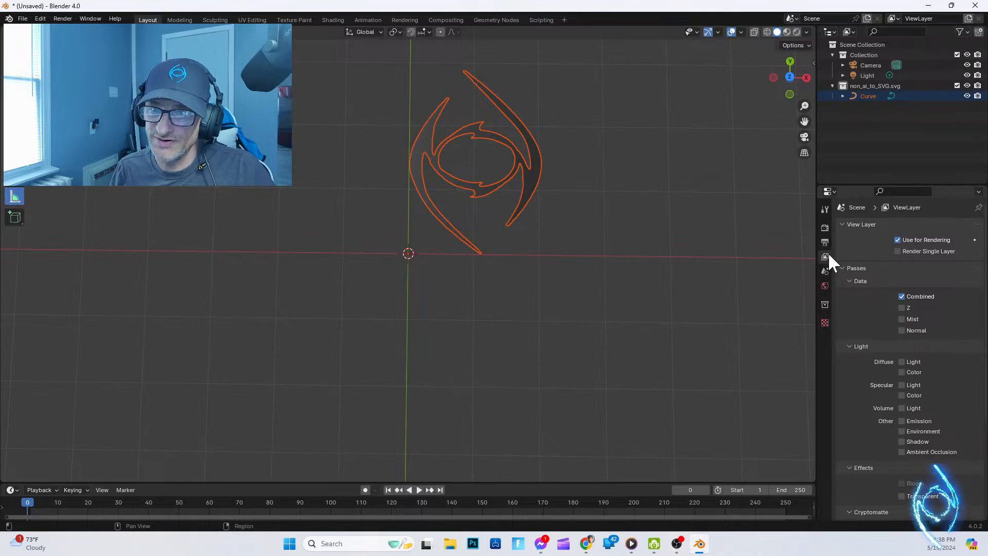
{"action": "left_click", "coordinate": [824, 323]}
{"action": "left_click", "coordinate": [824, 286]}
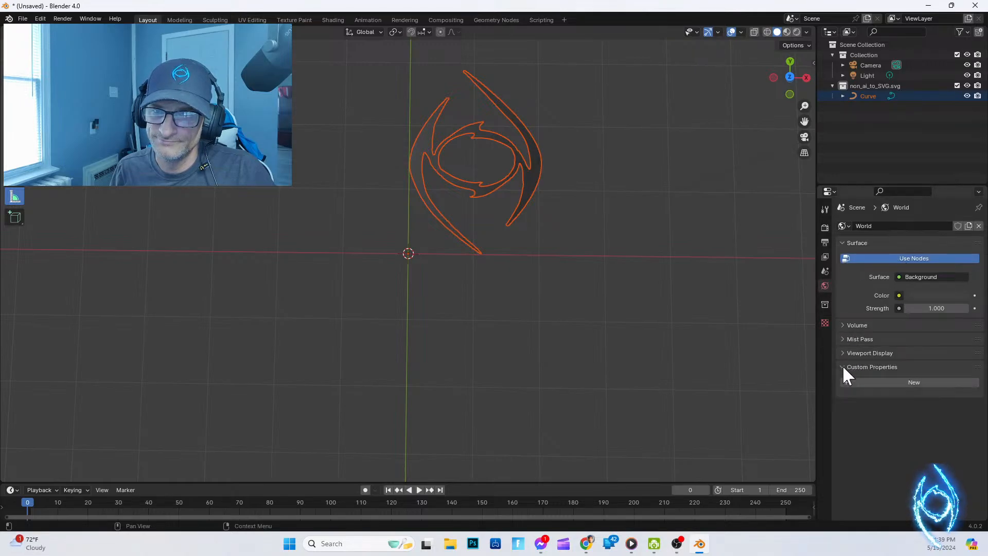
{"action": "left_click", "coordinate": [847, 342]}
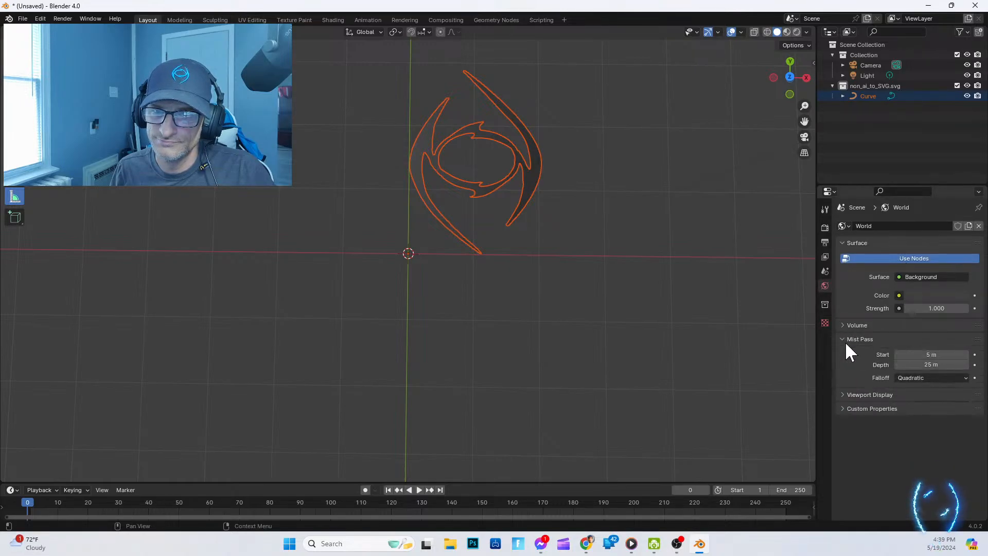
{"action": "left_click", "coordinate": [845, 340]}
{"action": "left_click", "coordinate": [844, 325]}
{"action": "left_click", "coordinate": [844, 327]}
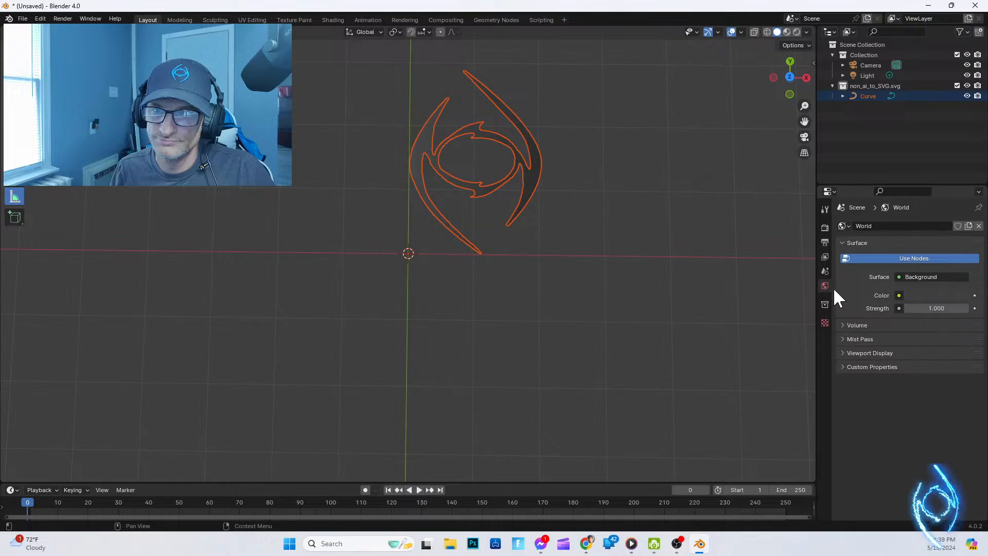
Step: Review the view layer properties, the render engine choices and the Measure tool's settings
{"action": "left_click", "coordinate": [824, 257]}
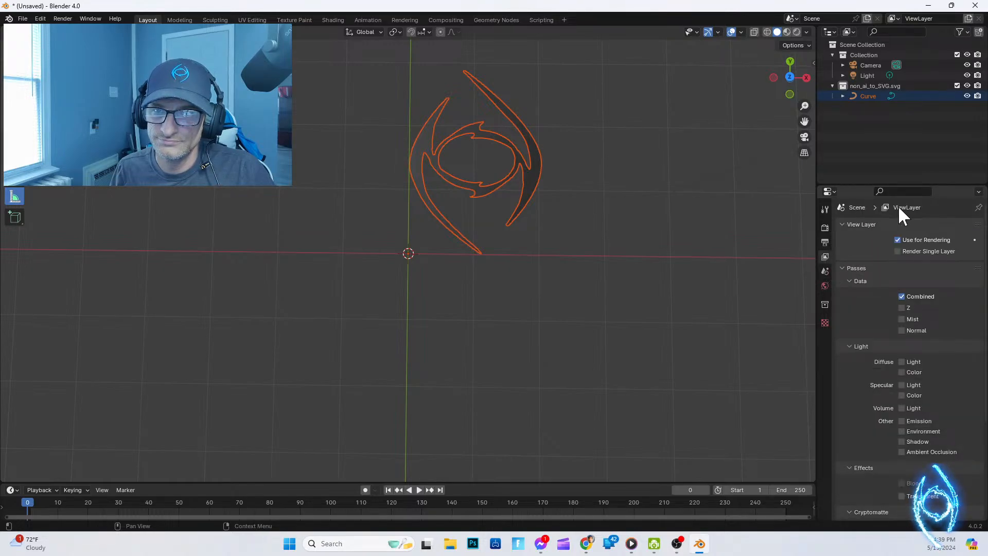
{"action": "left_click", "coordinate": [825, 227]}
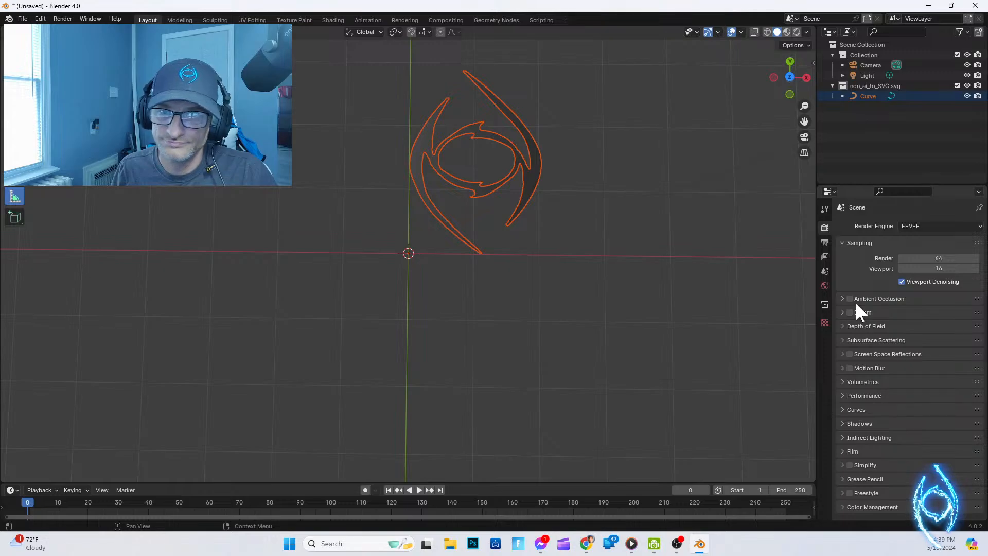
{"action": "left_click", "coordinate": [919, 227]}
{"action": "left_click", "coordinate": [920, 228]}
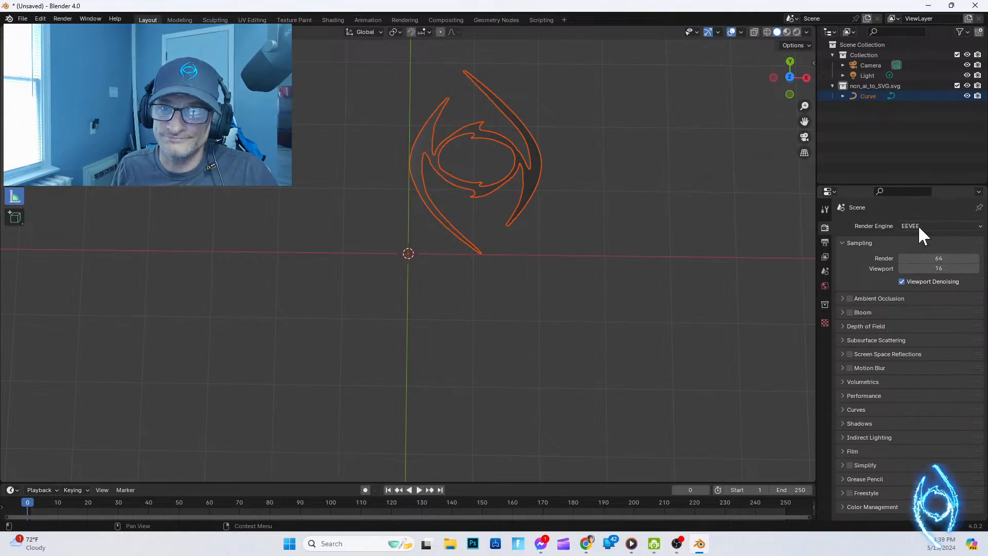
{"action": "left_click", "coordinate": [823, 212]}
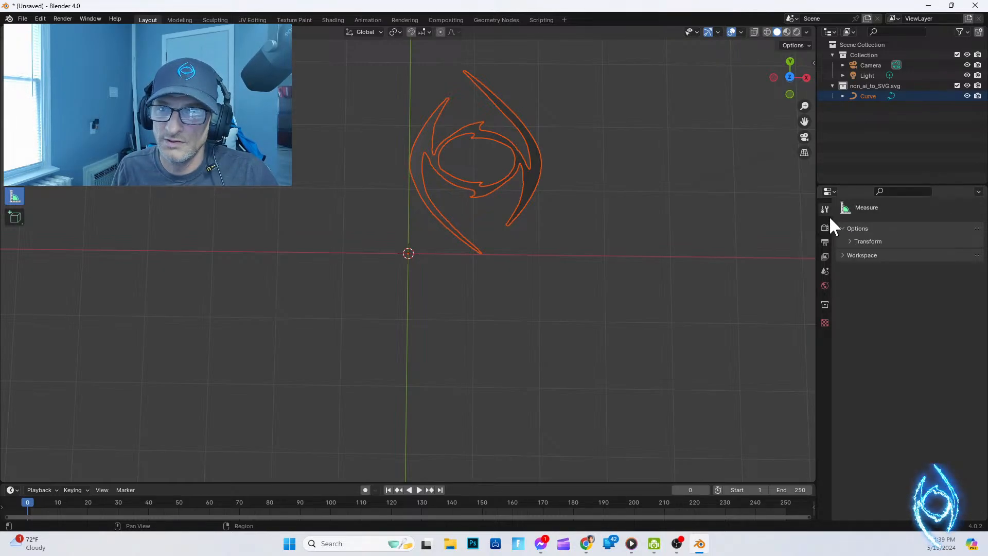
Step: Look through the Add Cube, Measure, Transform, Scale, Rotate and Move tools, return to Select Box, and deselect the logo curve
{"action": "left_click", "coordinate": [16, 215]}
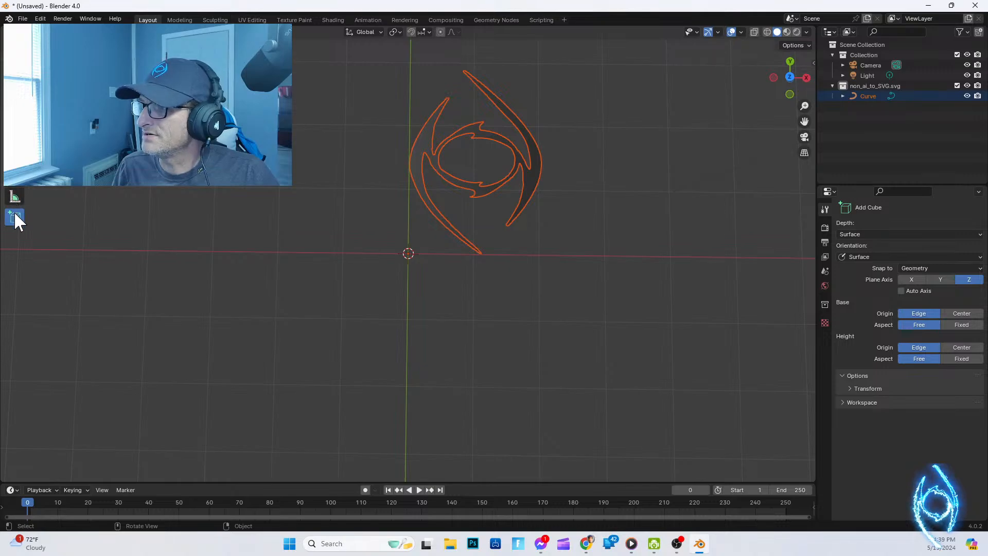
{"action": "left_click", "coordinate": [14, 197]}
{"action": "left_click", "coordinate": [14, 158]}
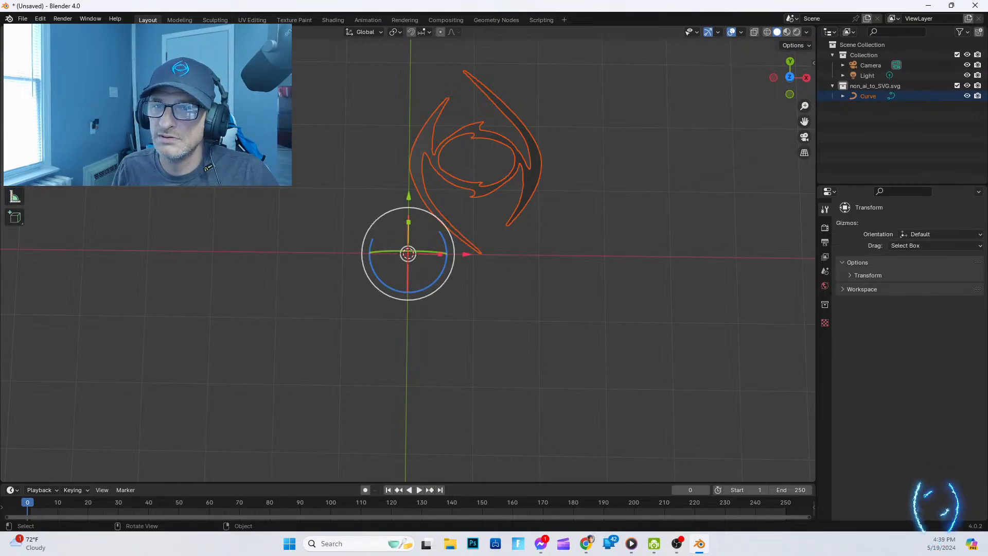
{"action": "left_click", "coordinate": [14, 142]}
{"action": "left_click", "coordinate": [14, 125]}
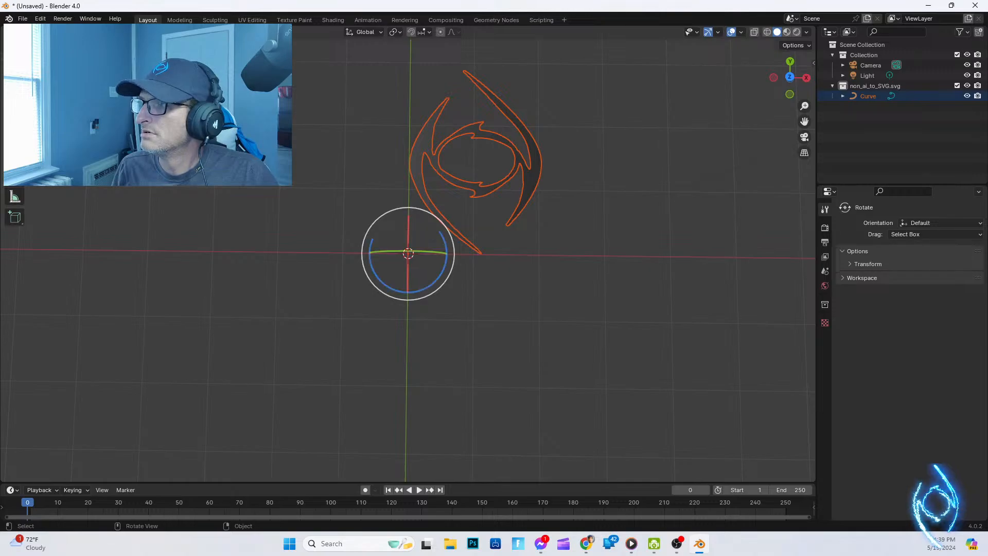
{"action": "left_click", "coordinate": [14, 108]}
{"action": "left_click", "coordinate": [14, 73]}
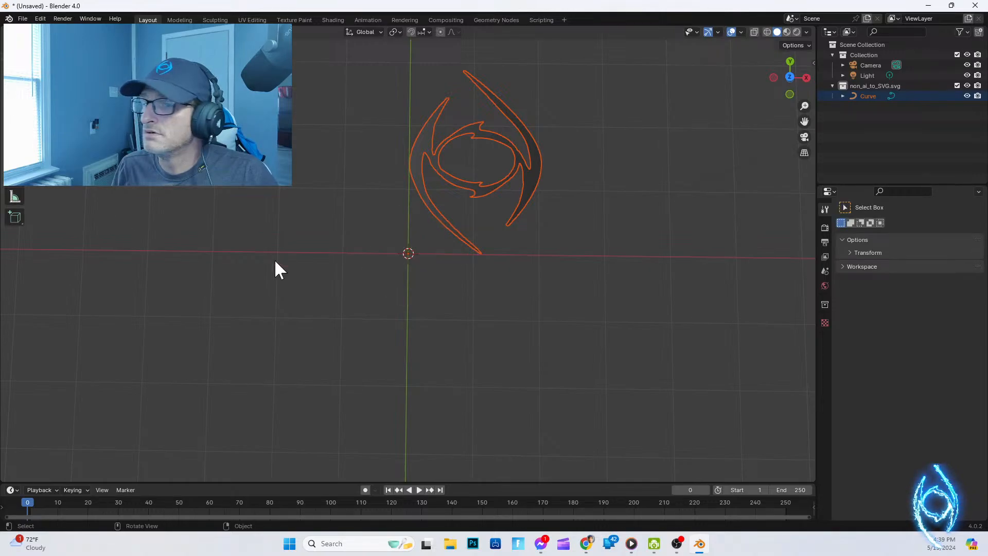
{"action": "left_click", "coordinate": [350, 211]}
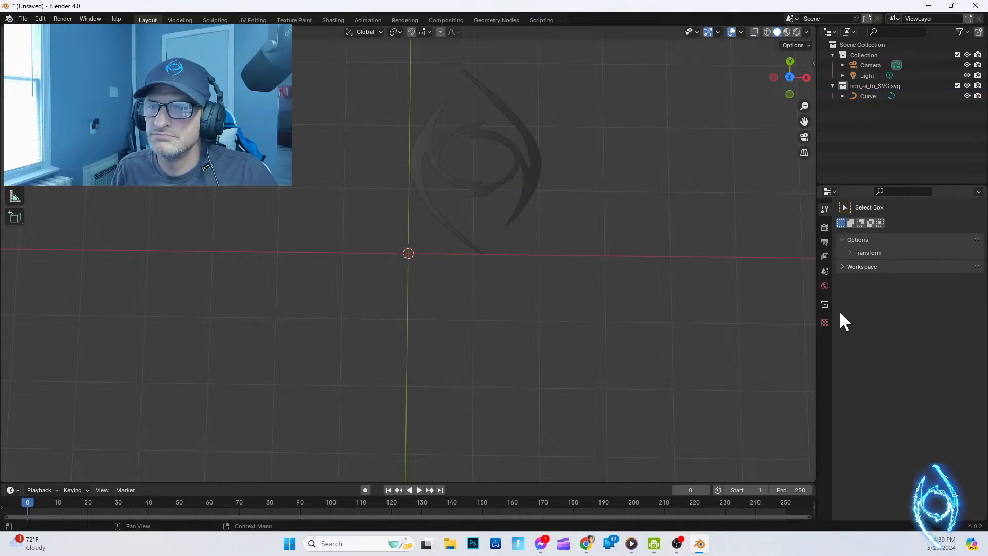
Step: Examine the brush texture list, the collection's Line Art usage options, the world's Custom Properties and the scene properties
{"action": "left_click", "coordinate": [825, 321]}
{"action": "left_click", "coordinate": [843, 242]}
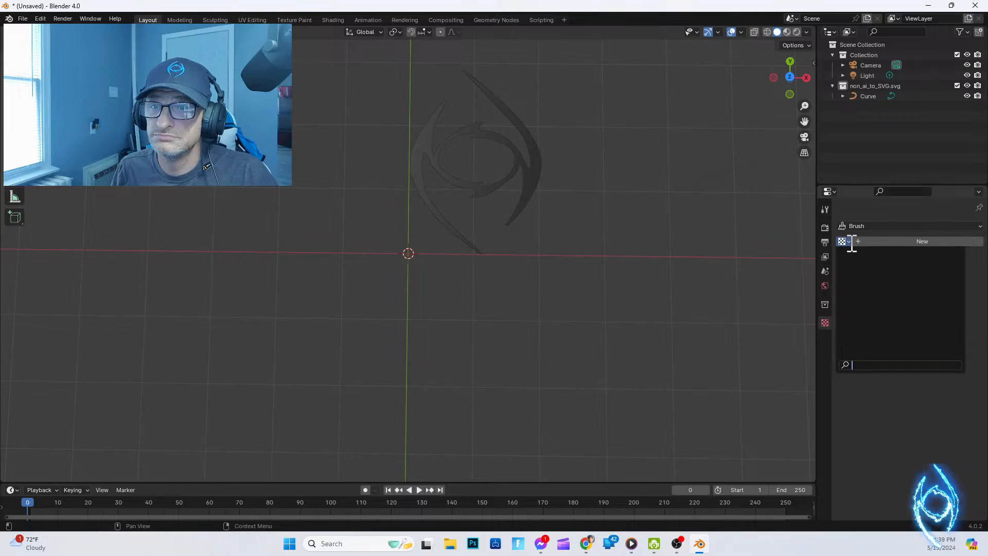
{"action": "left_click", "coordinate": [849, 241]}
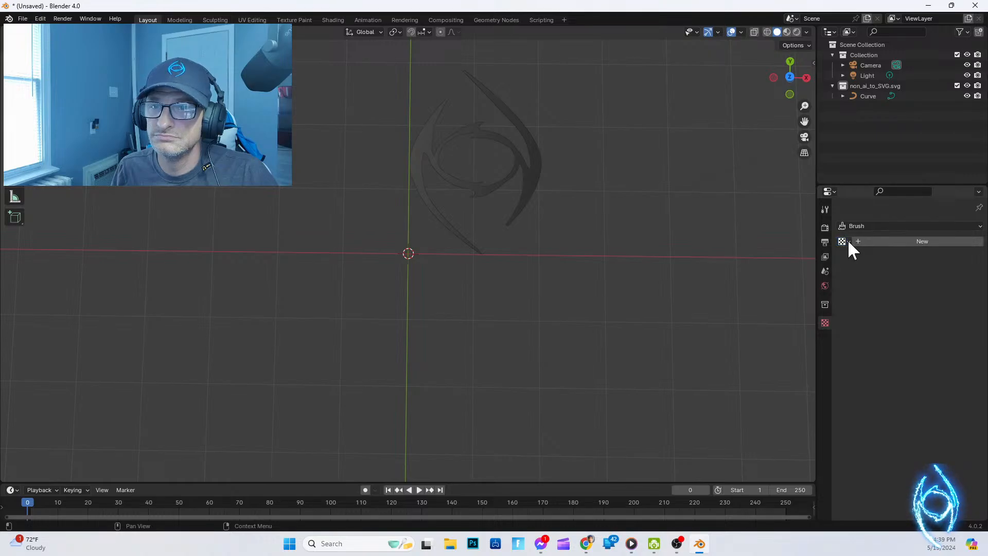
{"action": "left_click", "coordinate": [824, 304]}
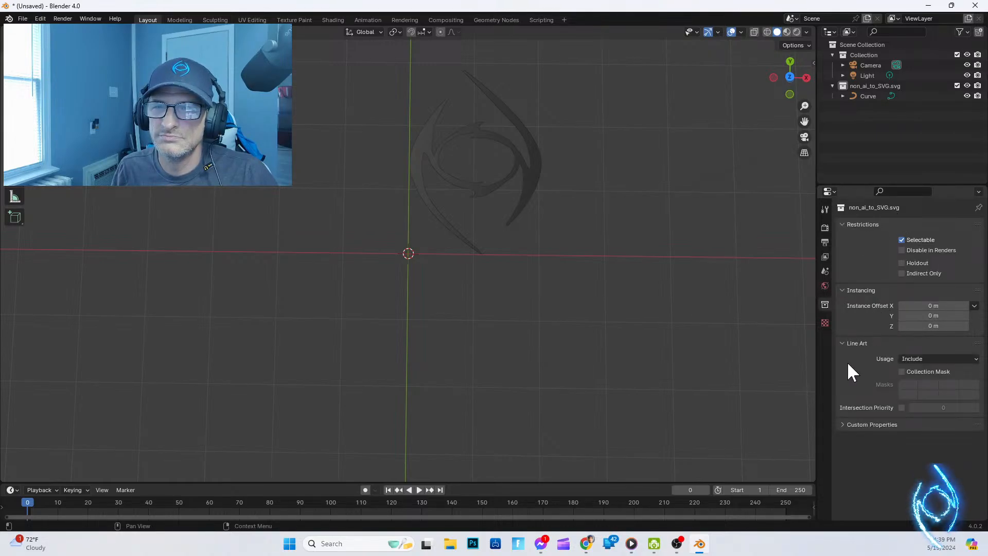
{"action": "left_click", "coordinate": [930, 358]}
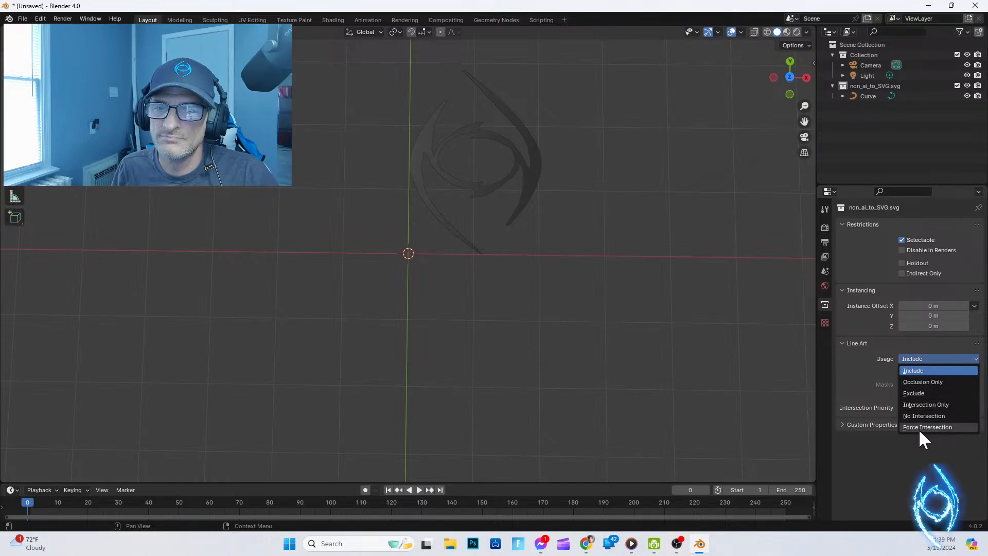
{"action": "left_click", "coordinate": [825, 285]}
{"action": "left_click", "coordinate": [862, 366]}
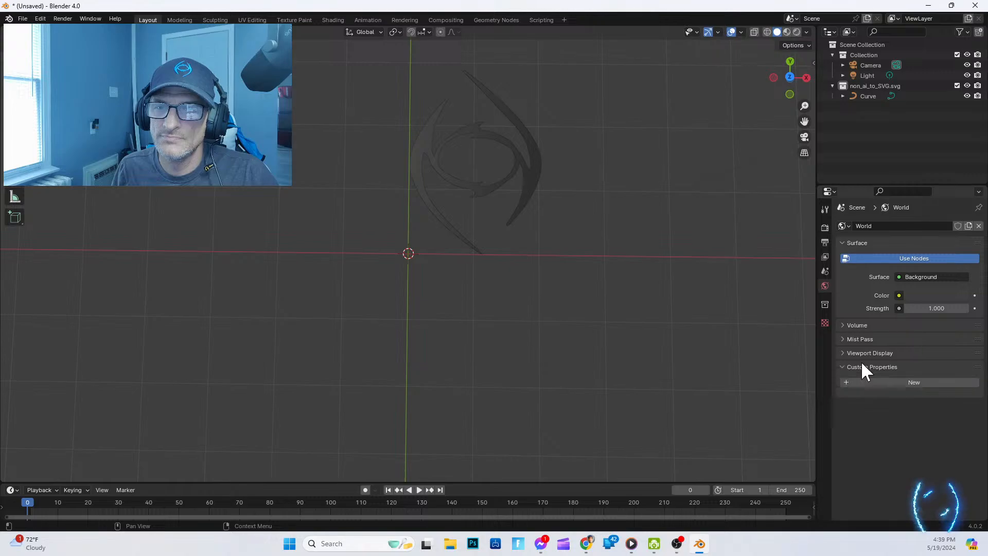
{"action": "left_click", "coordinate": [860, 363]}
{"action": "left_click", "coordinate": [825, 270]}
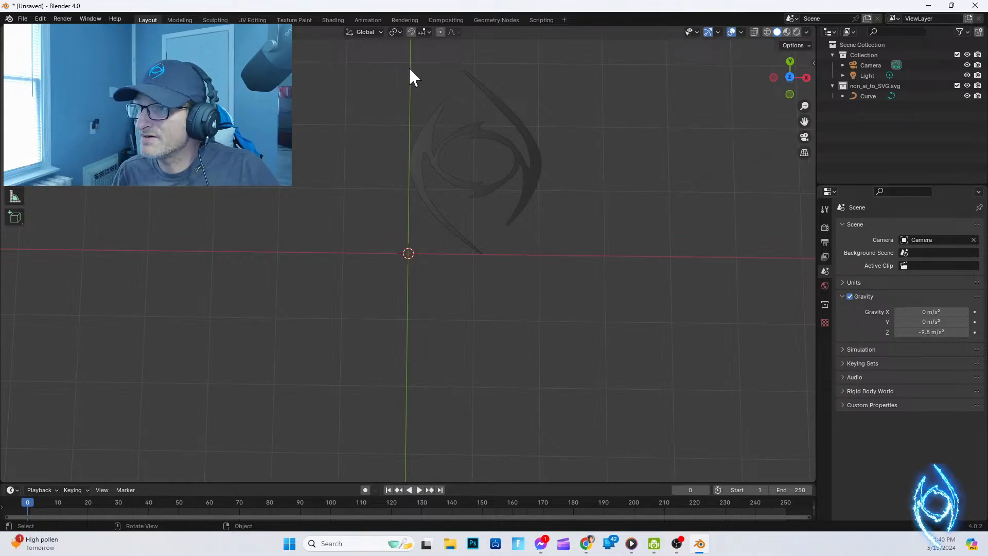
Step: Select the logo curve and try a Snap operation on it
{"action": "left_click_drag", "start_coordinate": [400, 57], "coordinate": [641, 223]}
{"action": "right_click", "coordinate": [420, 157]}
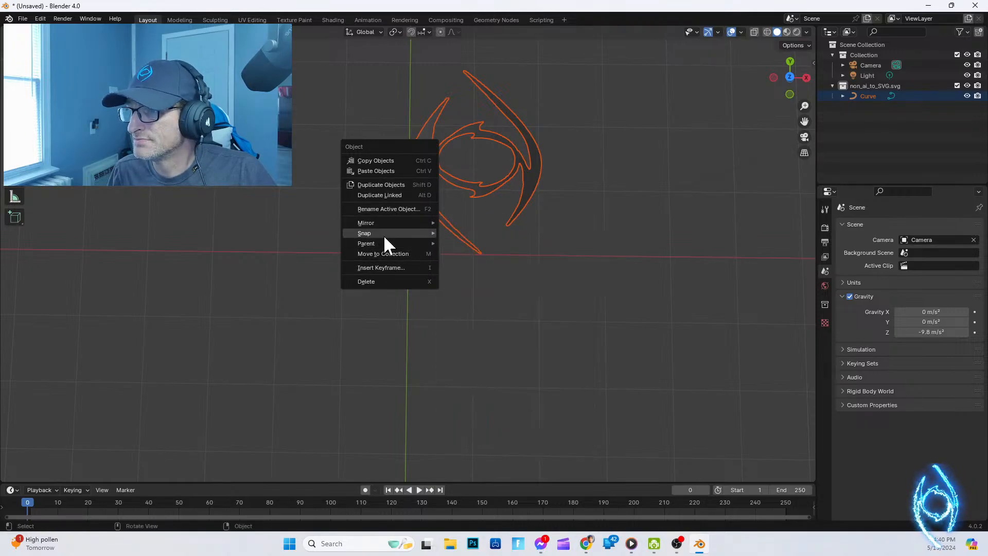
{"action": "mouse_move", "coordinate": [383, 235]}
{"action": "left_click", "coordinate": [486, 287]}
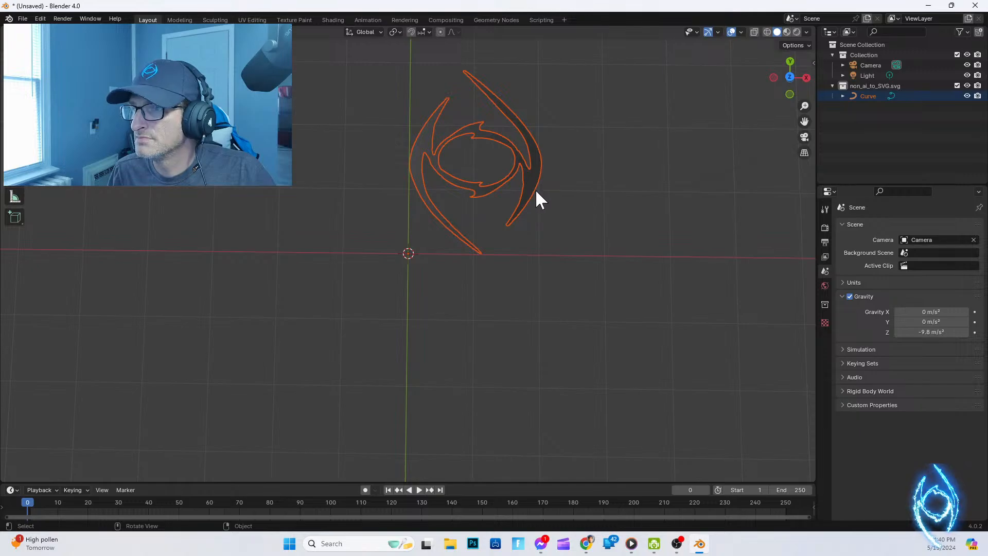
Step: Copy the selected logo curve object and select the non_ai_to_SVG.svg collection
{"action": "right_click", "coordinate": [535, 189]}
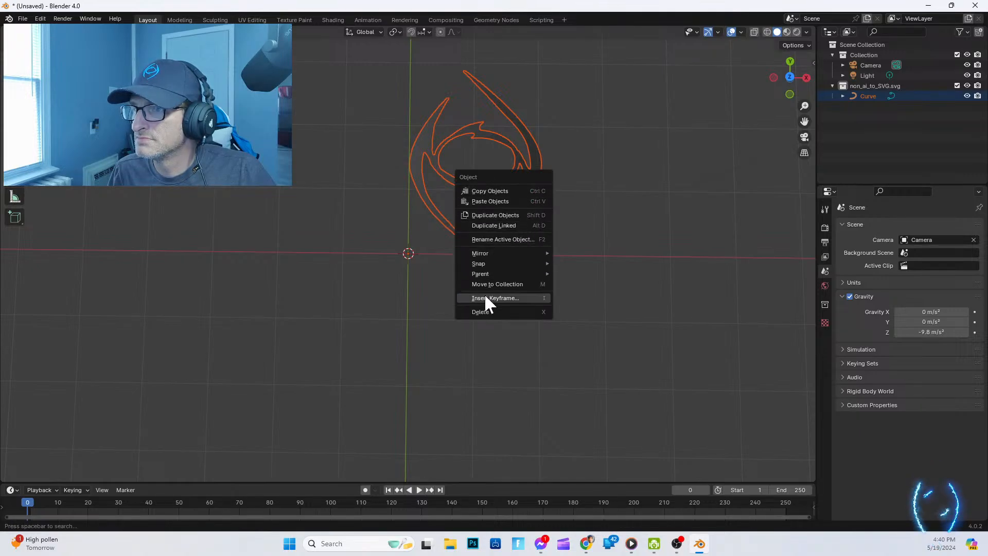
{"action": "mouse_move", "coordinate": [486, 261]}
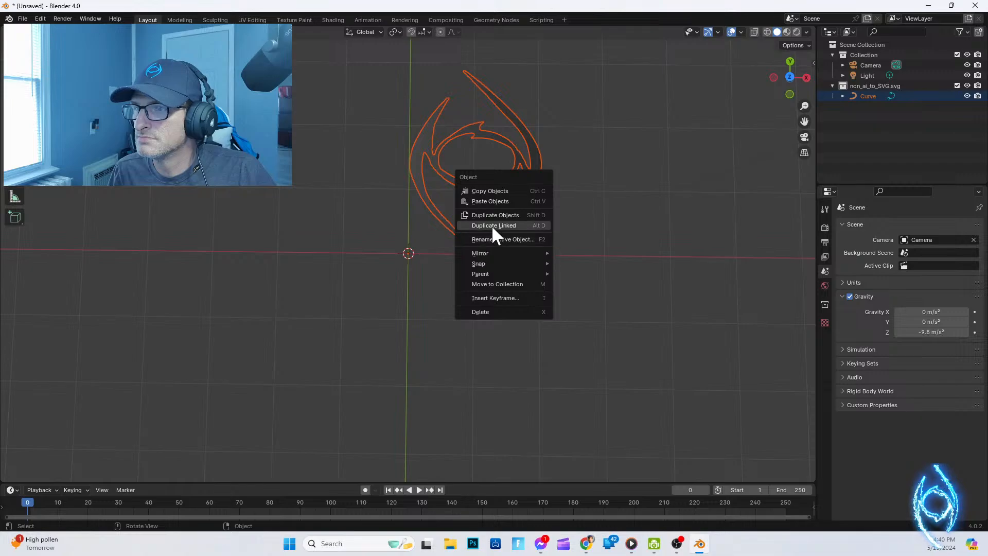
{"action": "left_click", "coordinate": [499, 191]}
{"action": "left_click", "coordinate": [875, 85]}
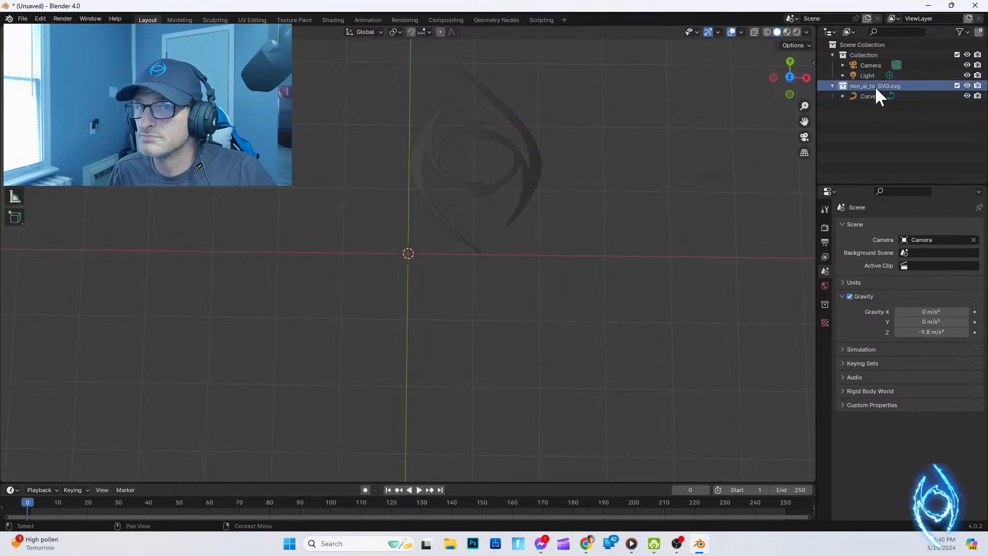
{"action": "left_click_drag", "start_coordinate": [386, 77], "coordinate": [613, 149]}
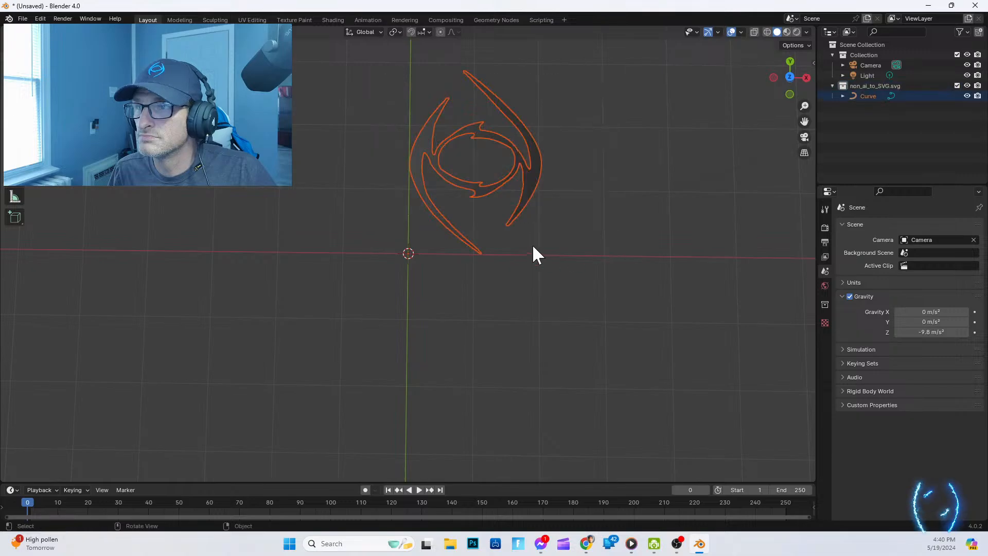
{"action": "right_click", "coordinate": [523, 189]}
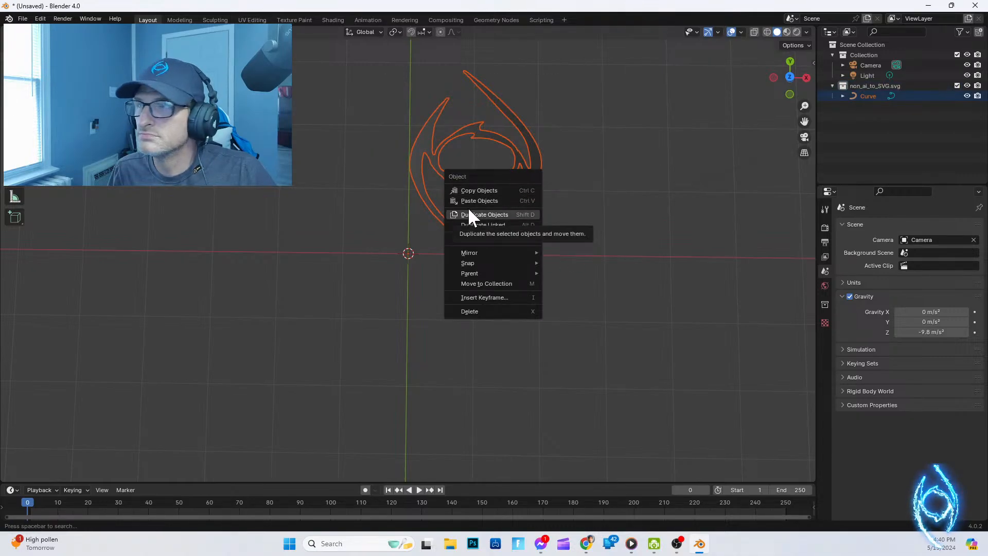
{"action": "key", "text": "Escape"}
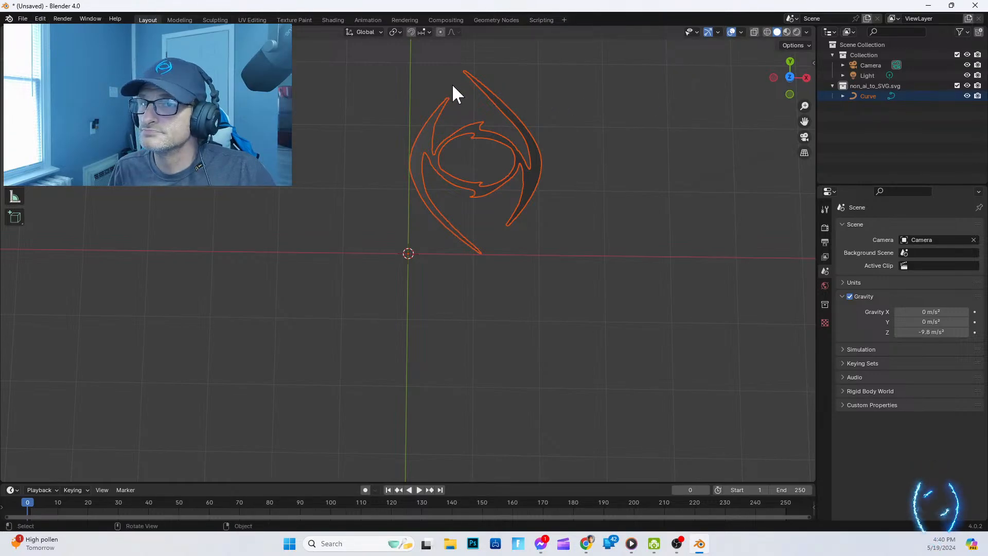
{"action": "left_click_drag", "start_coordinate": [378, 61], "coordinate": [607, 271]}
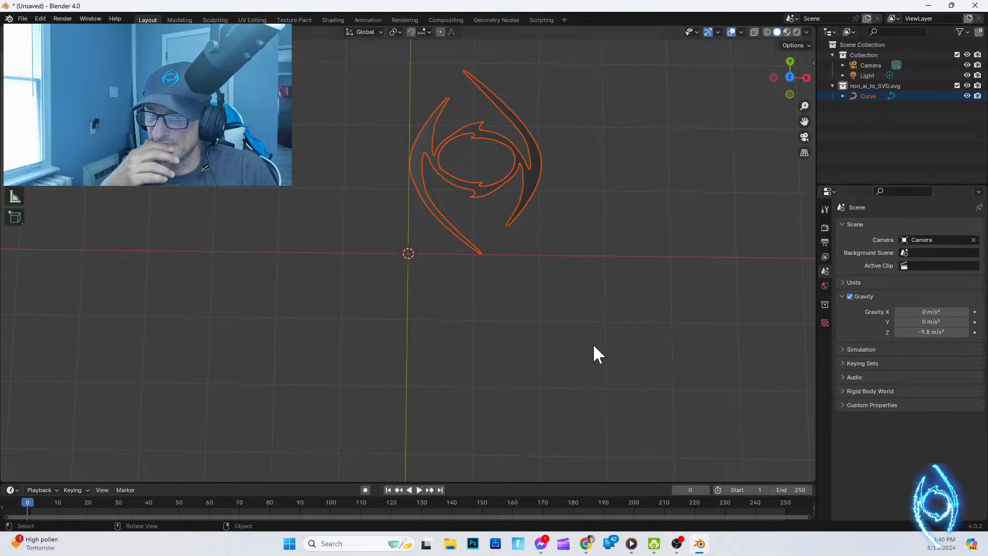
{"action": "left_click", "coordinate": [429, 337]}
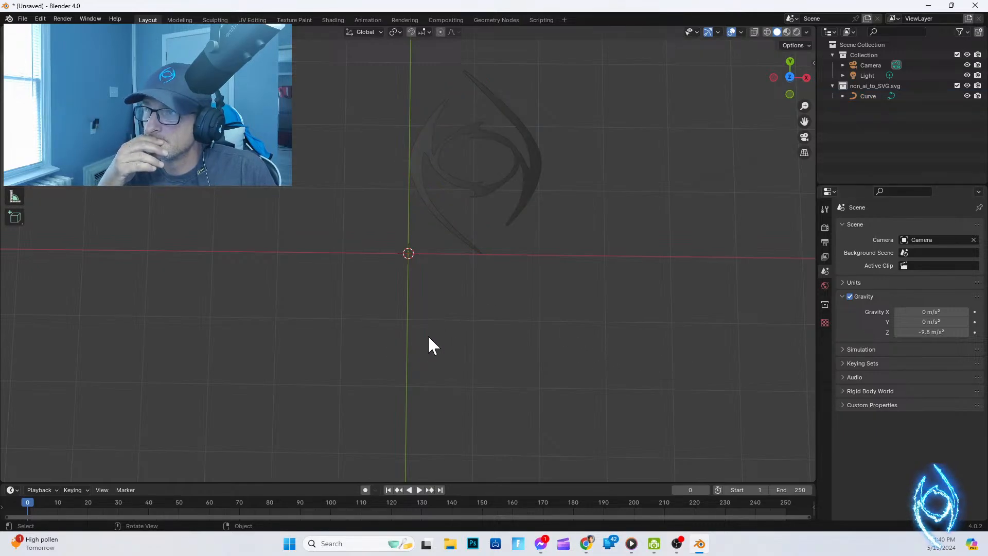
Step: Select the non_ai_to_SVG.svg collection and examine the scene's Camera and Background Scene options and the world's Volume settings
{"action": "left_click", "coordinate": [883, 86]}
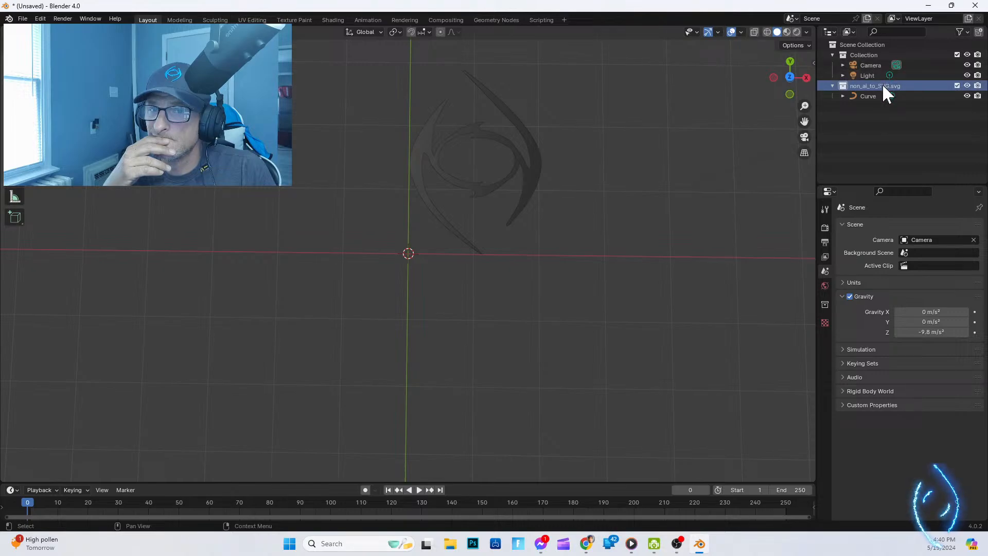
{"action": "left_click", "coordinate": [937, 239]}
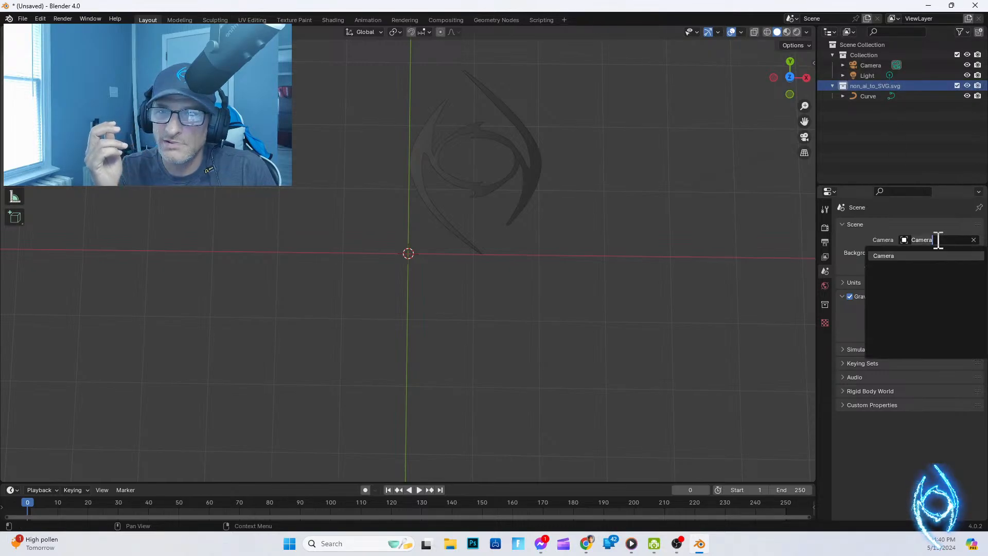
{"action": "left_click", "coordinate": [882, 235]}
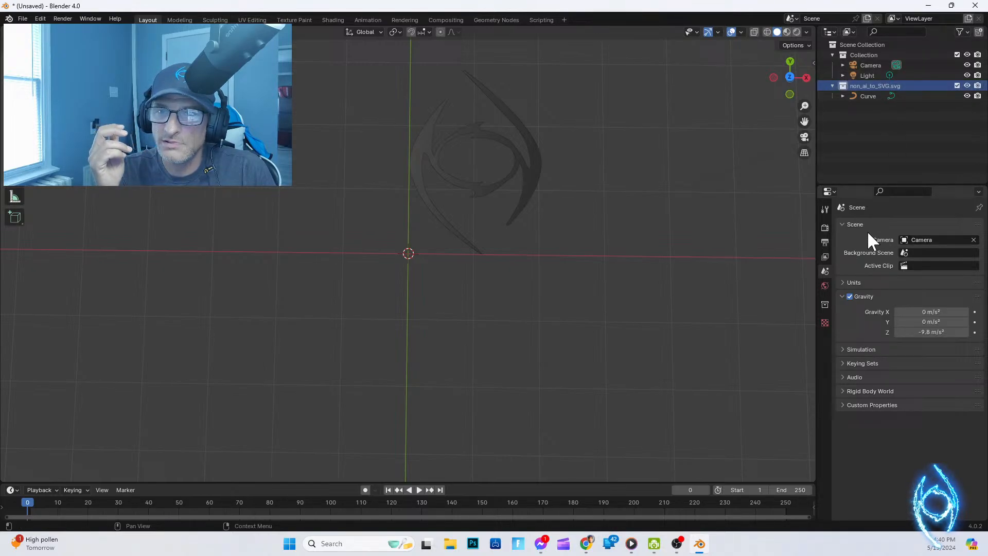
{"action": "left_click", "coordinate": [904, 253]}
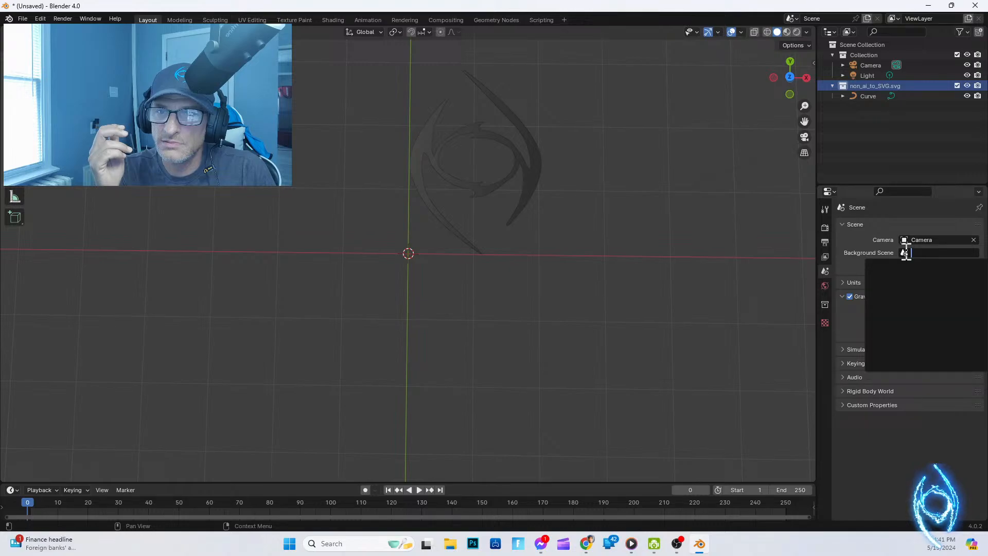
{"action": "left_click", "coordinate": [825, 286]}
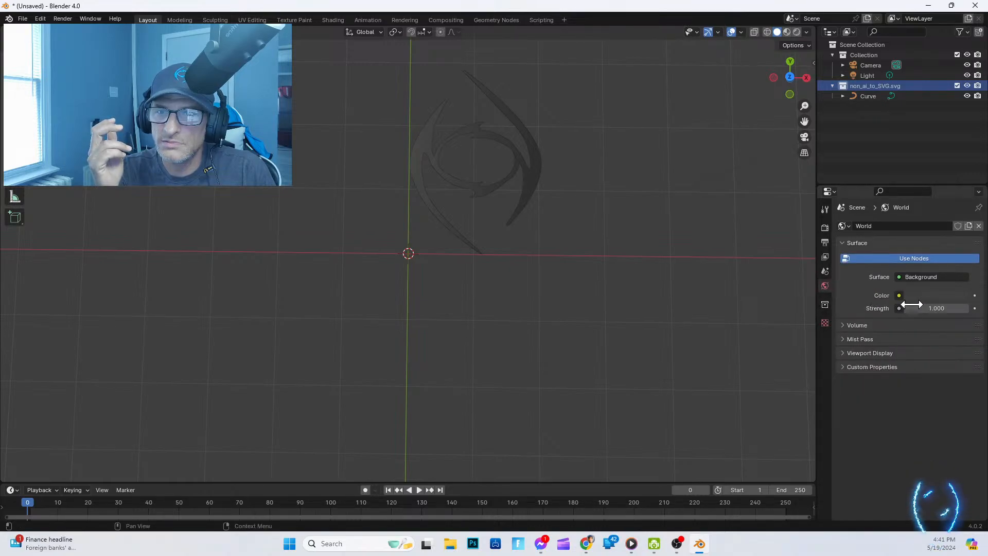
{"action": "left_click", "coordinate": [845, 324]}
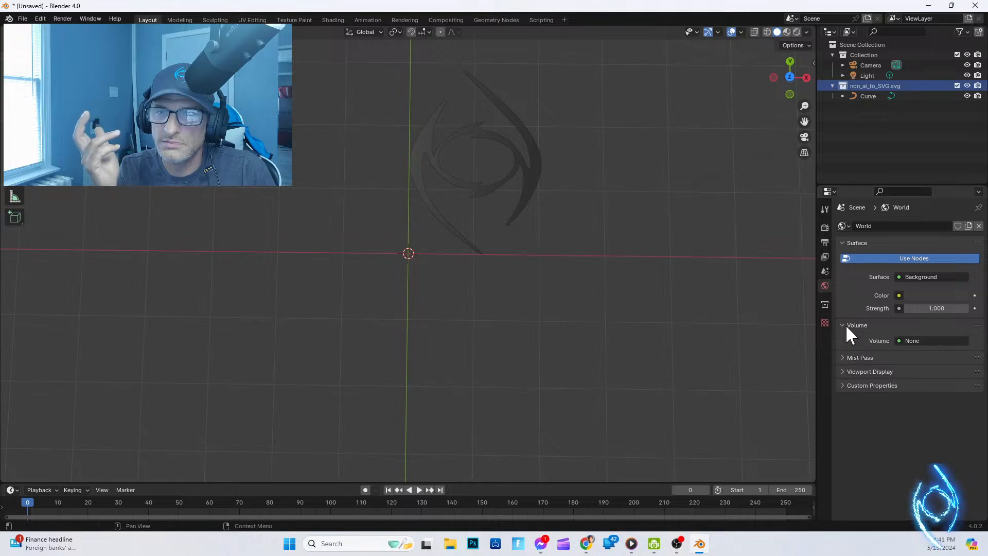
{"action": "left_click", "coordinate": [844, 324]}
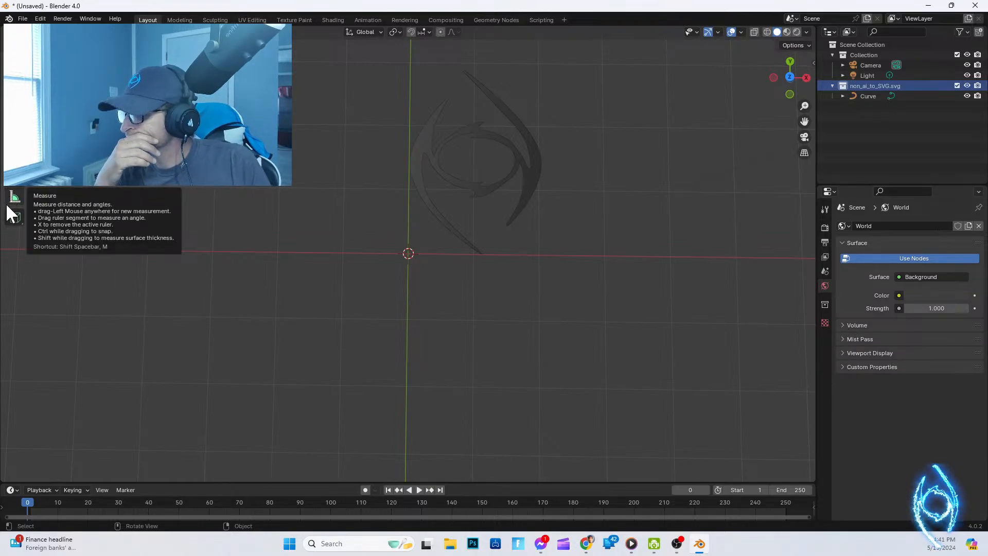
{"action": "left_click", "coordinate": [68, 19]}
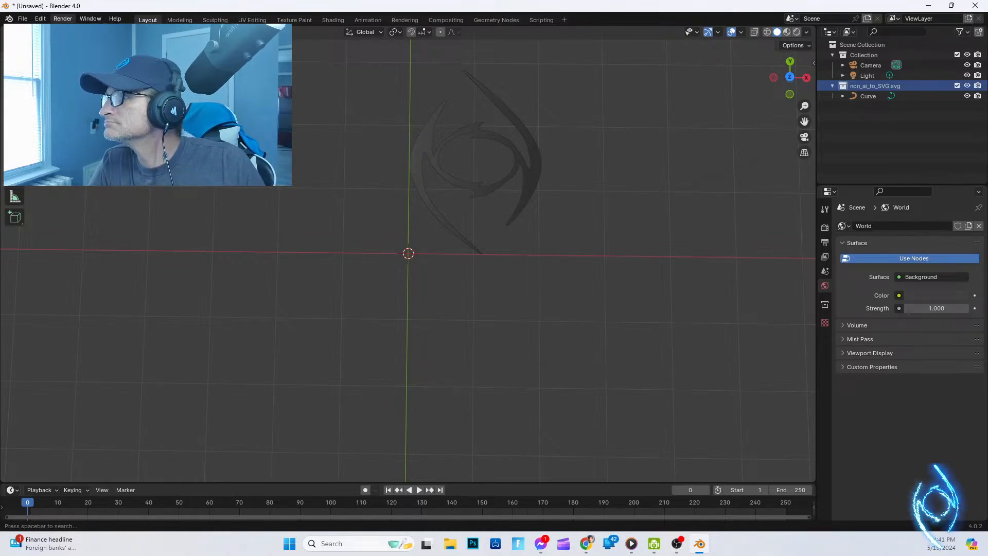
{"action": "left_click", "coordinate": [41, 20]}
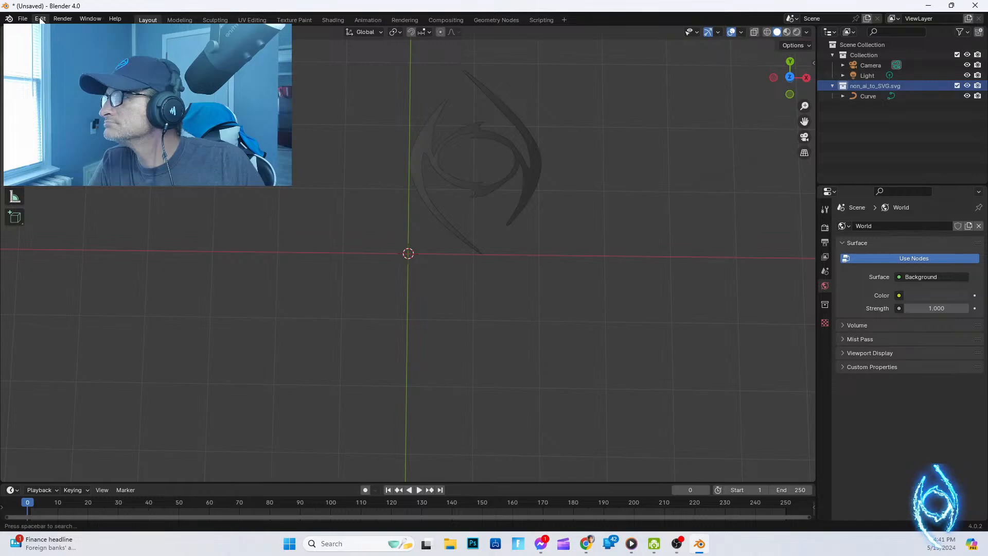
Step: Select the logo curve and look through the object operations available for it
{"action": "right_click", "coordinate": [445, 167]}
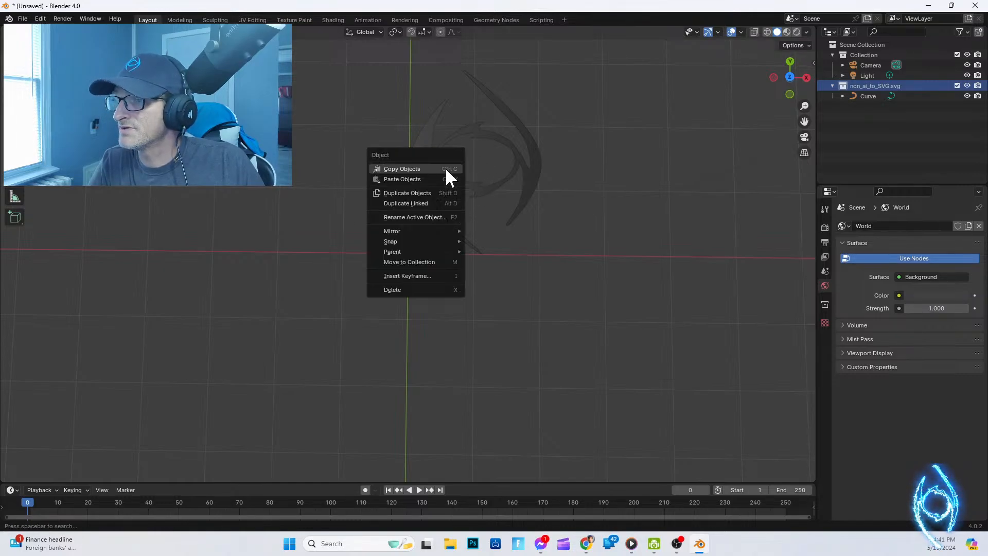
{"action": "left_click", "coordinate": [523, 180]}
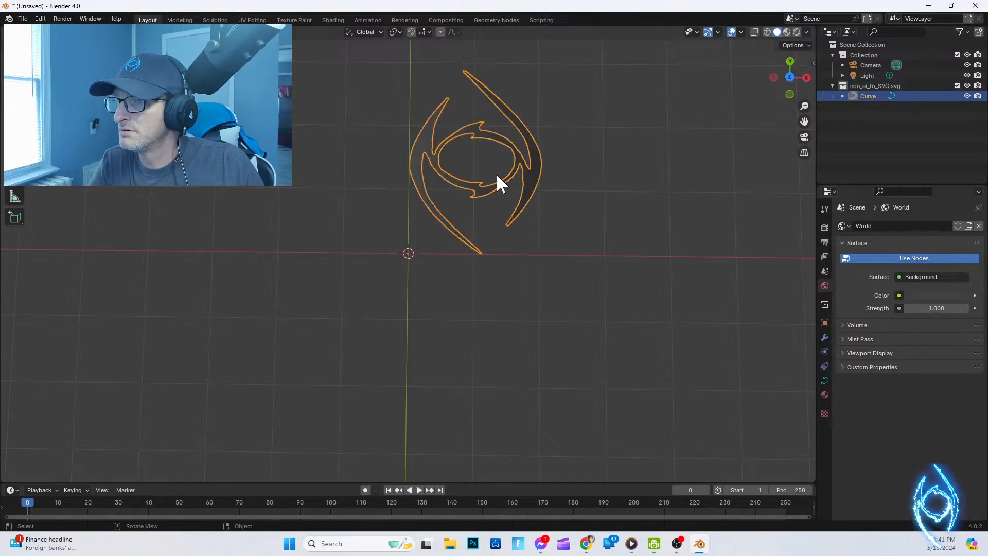
{"action": "left_click_drag", "start_coordinate": [350, 80], "coordinate": [598, 311]}
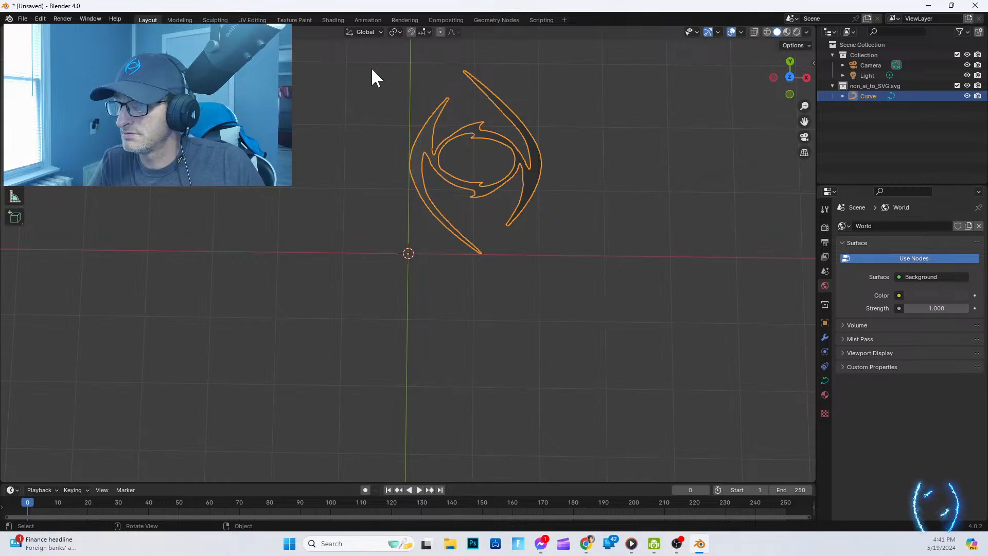
{"action": "left_click_drag", "start_coordinate": [372, 70], "coordinate": [517, 170]}
{"action": "right_click", "coordinate": [514, 168]}
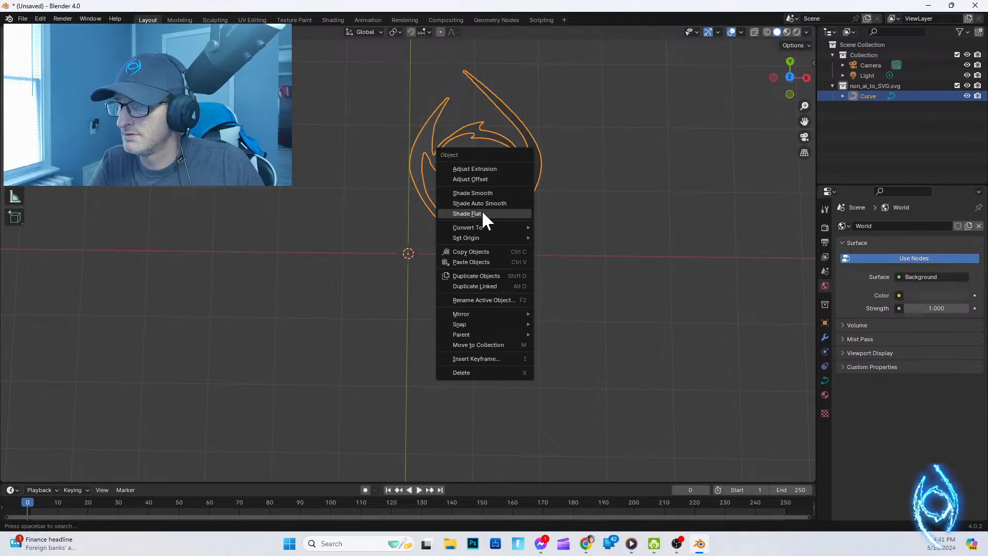
{"action": "mouse_move", "coordinate": [490, 227]}
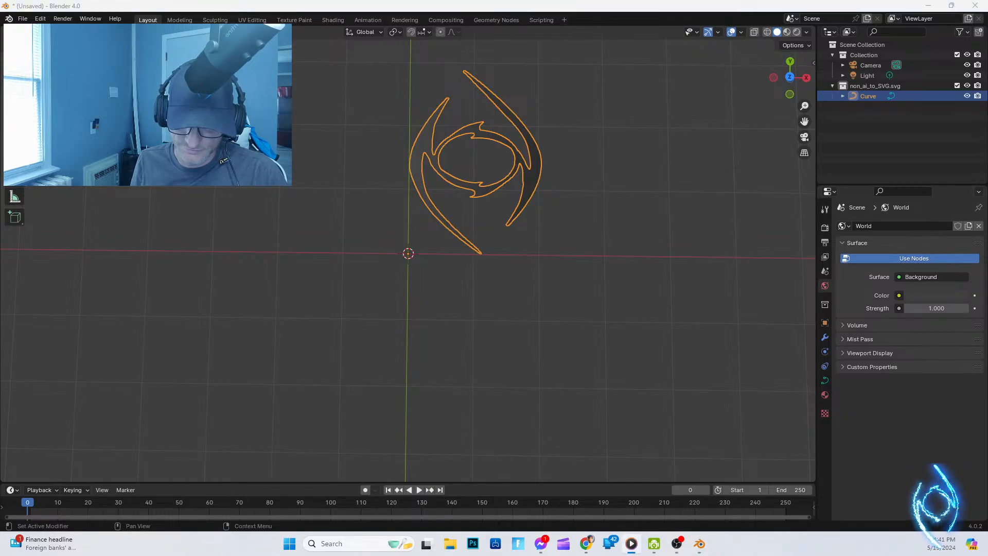
{"action": "key", "text": "alt+Tab"}
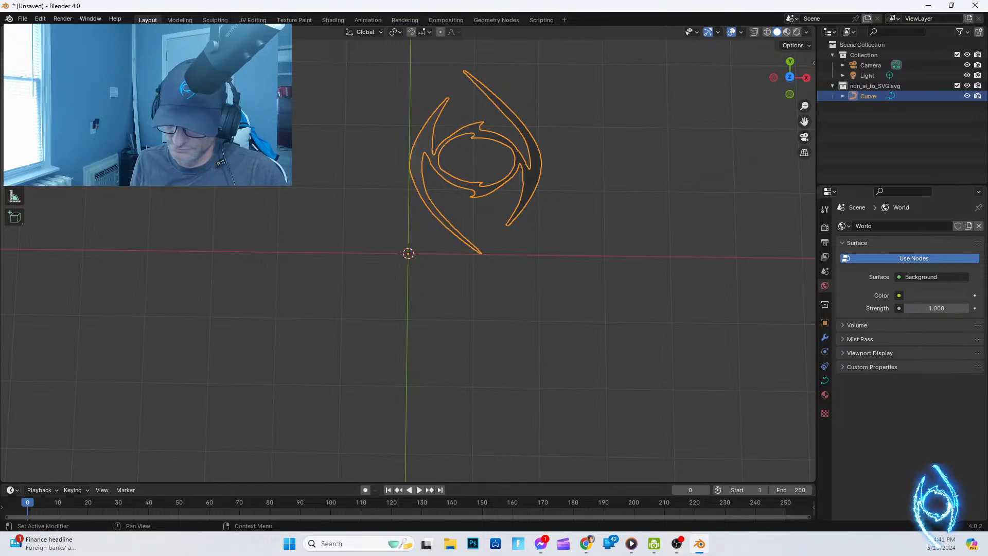
{"action": "key", "text": "alt+Tab"}
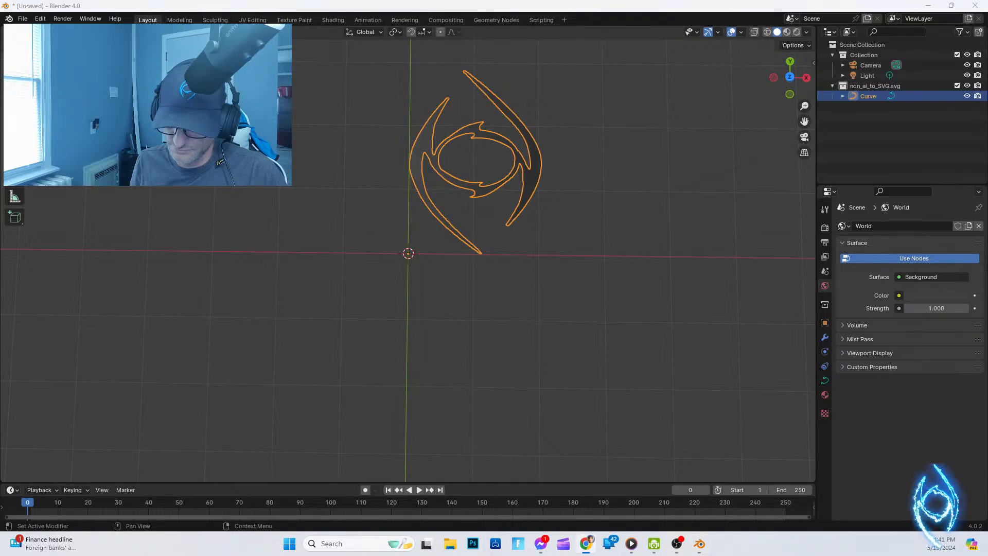
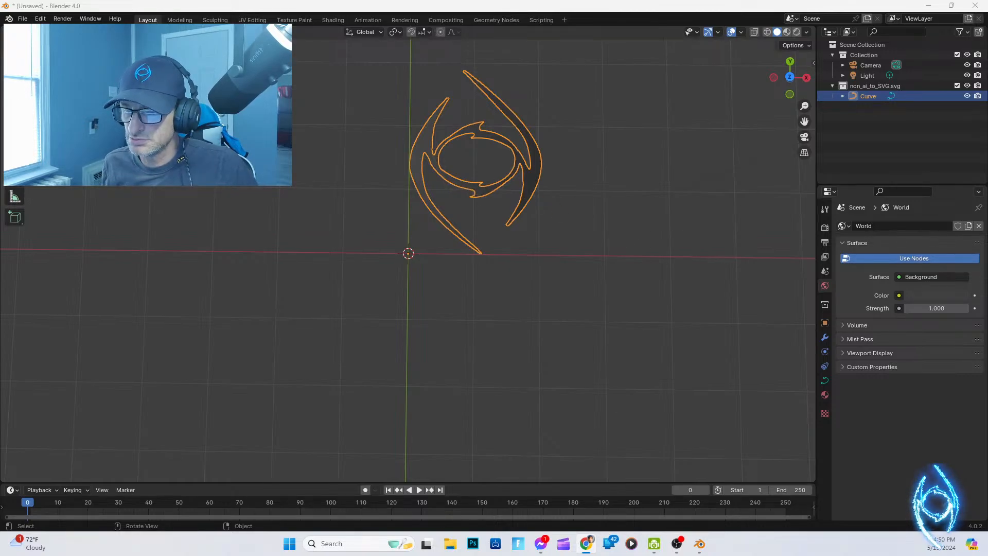
Step: Set the logo curve's origin to Center of Mass (Volume) and expand the Set Origin operation's options
{"action": "left_click", "coordinate": [525, 191]}
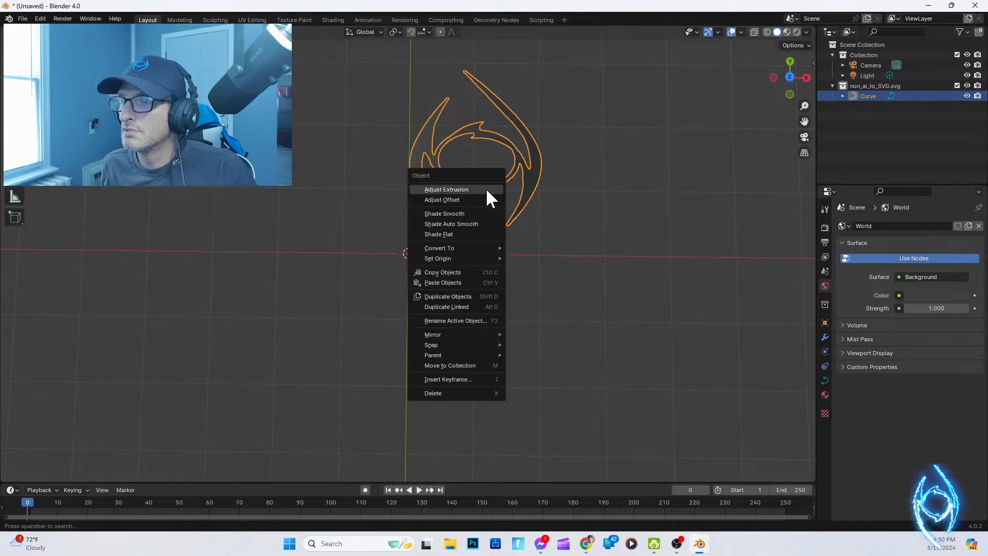
{"action": "right_click", "coordinate": [490, 183]}
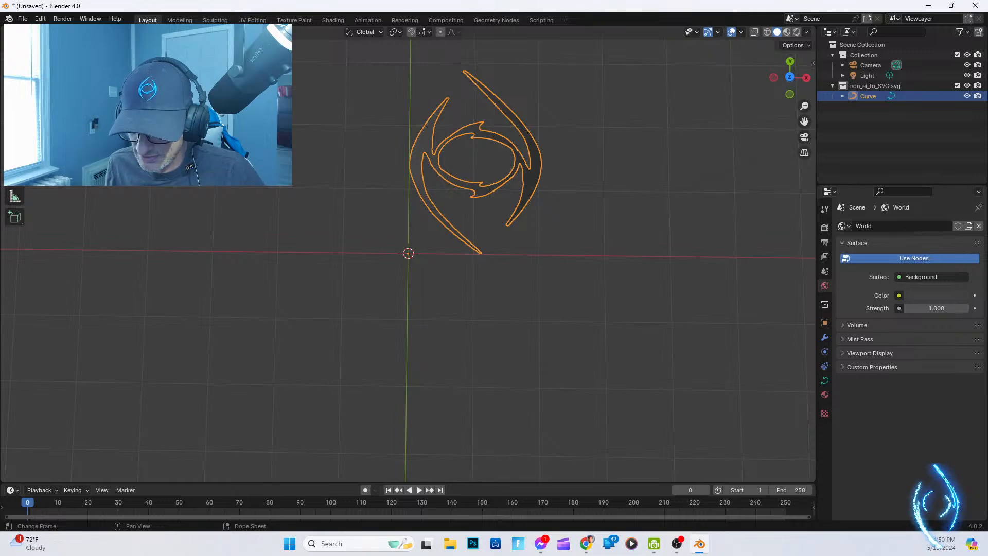
{"action": "right_click", "coordinate": [472, 191]}
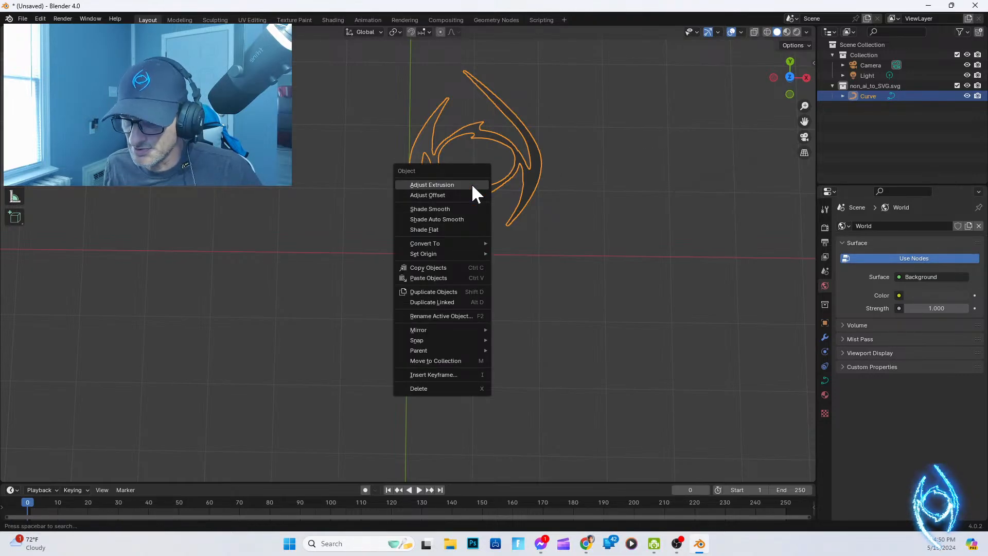
{"action": "mouse_move", "coordinate": [453, 252]}
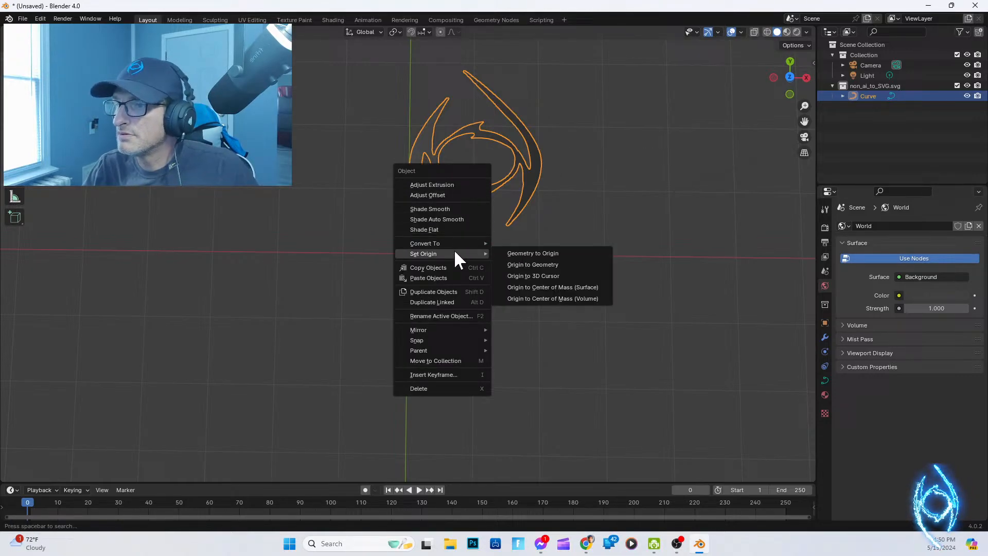
{"action": "left_click", "coordinate": [557, 298]}
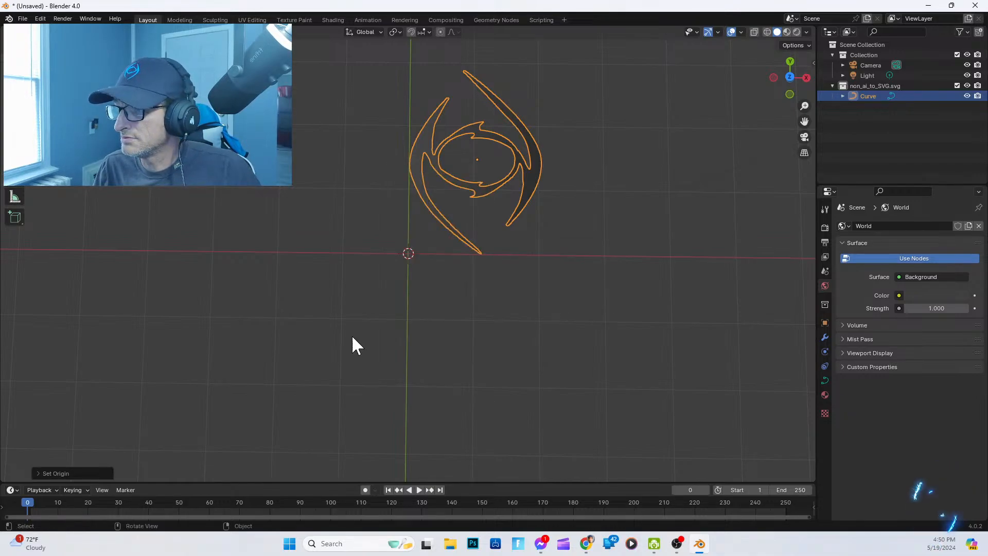
{"action": "left_click", "coordinate": [37, 474]}
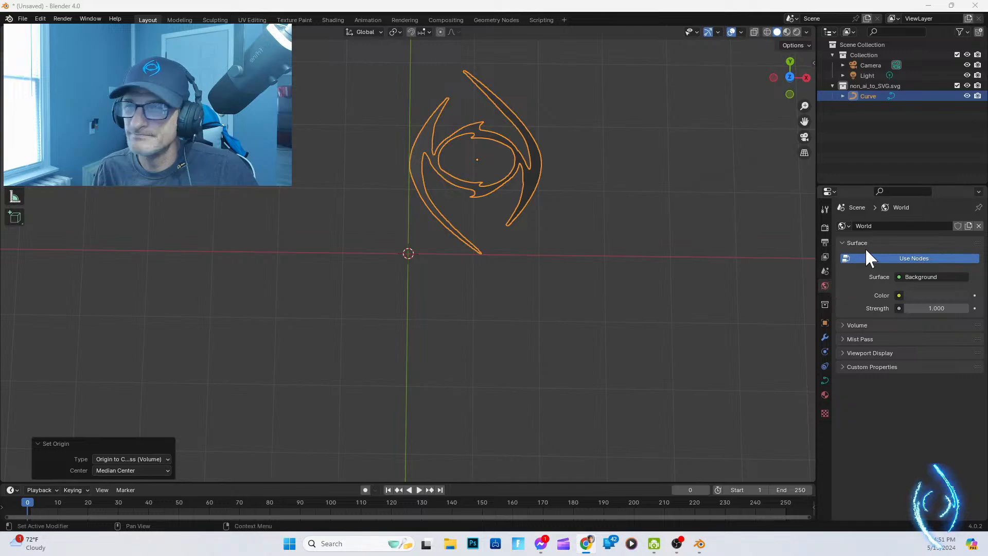
Step: Find the logo curve's object transform settings and set its Location X and Y to 0 m
{"action": "left_click", "coordinate": [825, 243]}
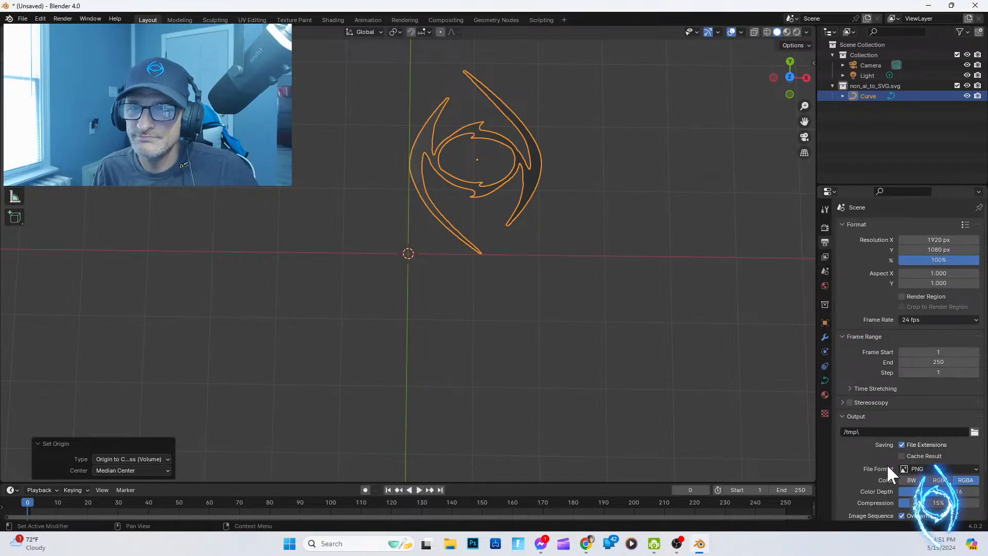
{"action": "left_click", "coordinate": [824, 230]}
{"action": "left_click", "coordinate": [825, 242]}
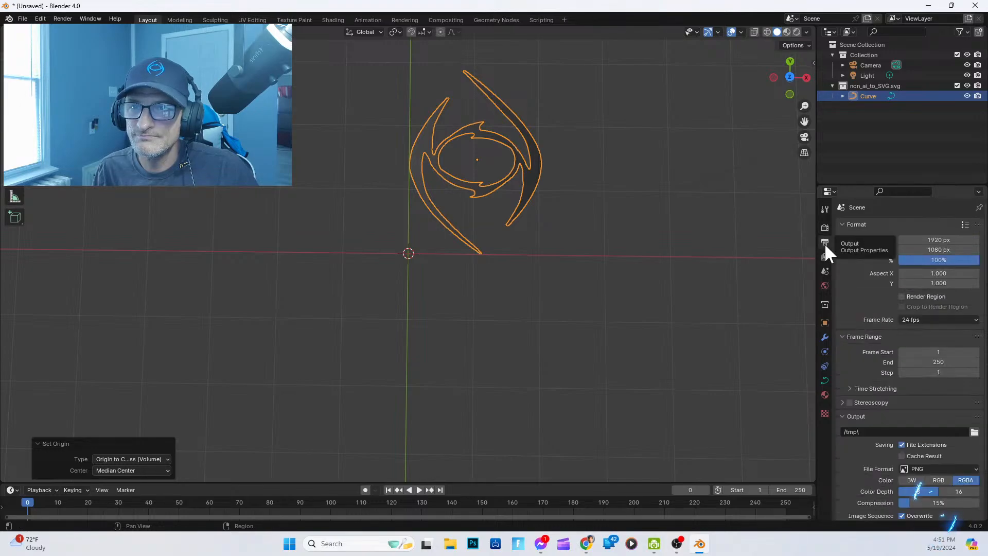
{"action": "left_click", "coordinate": [826, 258]}
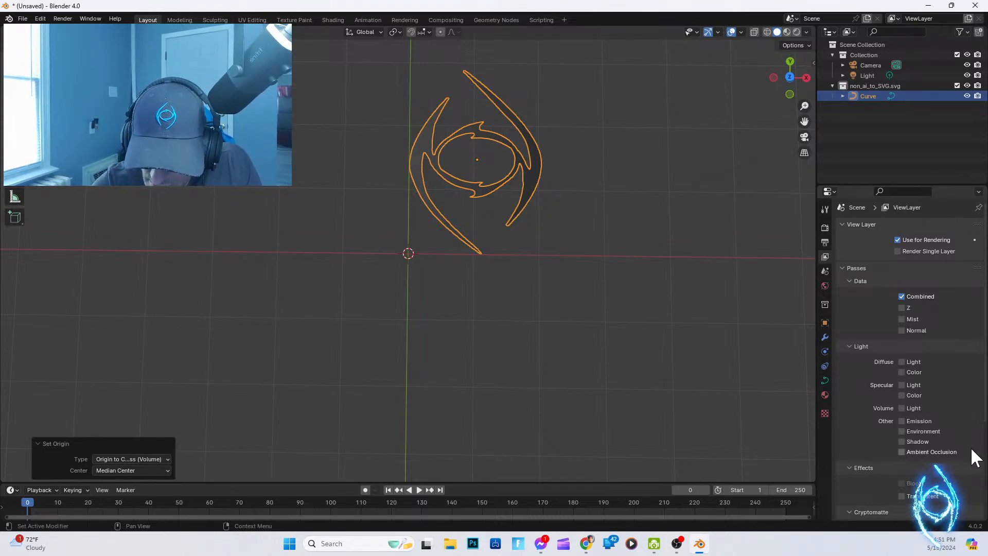
{"action": "left_click", "coordinate": [825, 322]}
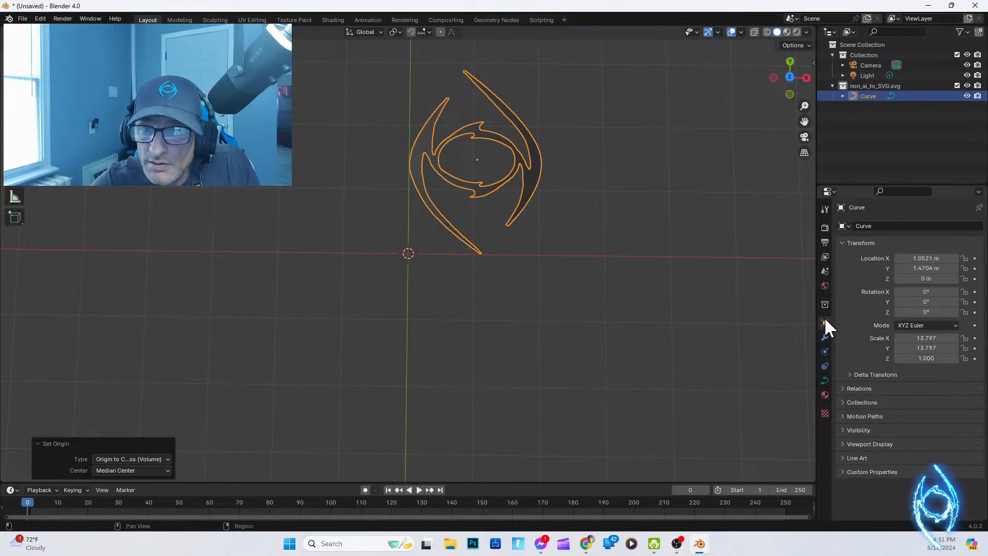
{"action": "left_click", "coordinate": [928, 255]}
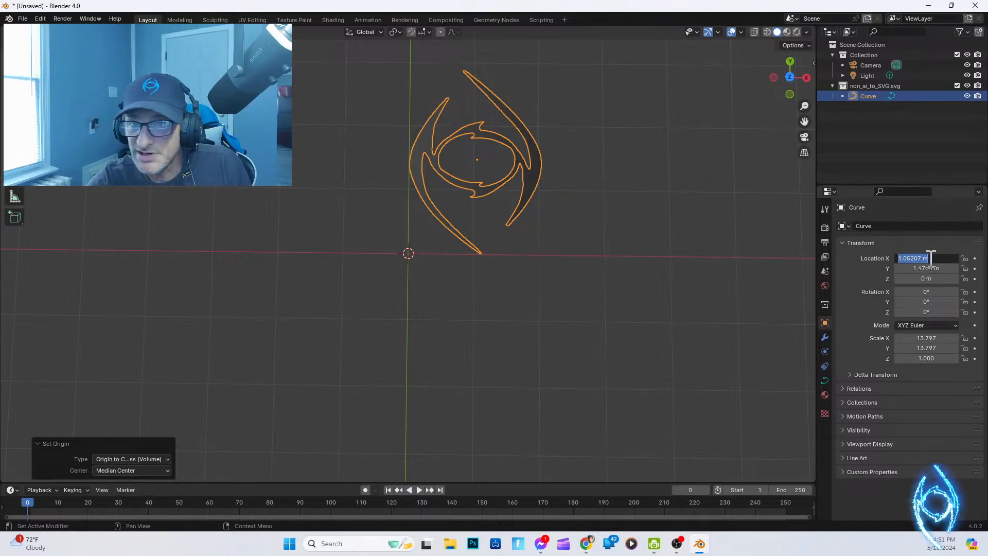
{"action": "type", "text": "0"}
{"action": "key", "text": "Return"}
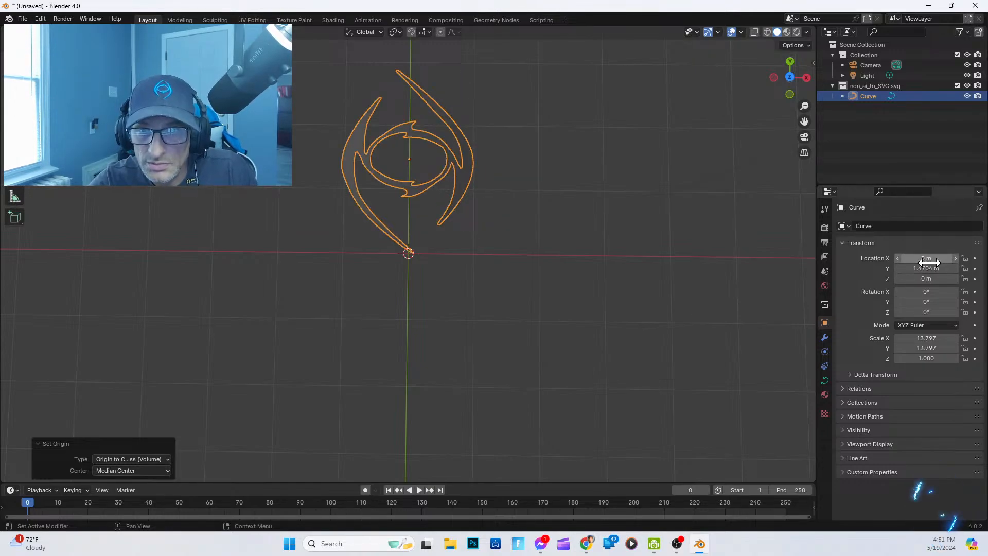
{"action": "left_click", "coordinate": [926, 268]}
{"action": "type", "text": "0"}
{"action": "key", "text": "Return"}
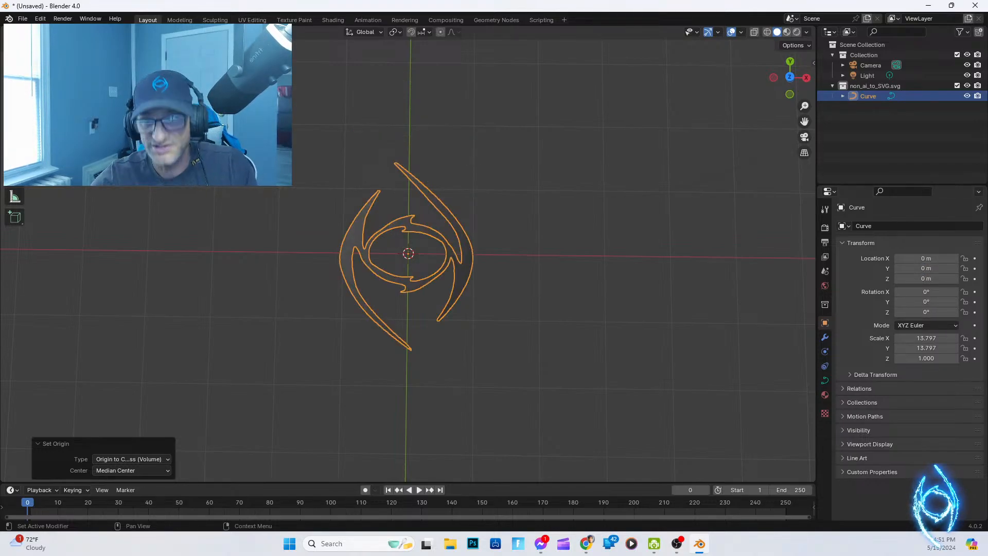
Step: Set the logo curve's Rotation X to 90° so that it stands upright, and keep it selected
{"action": "left_click", "coordinate": [926, 293]}
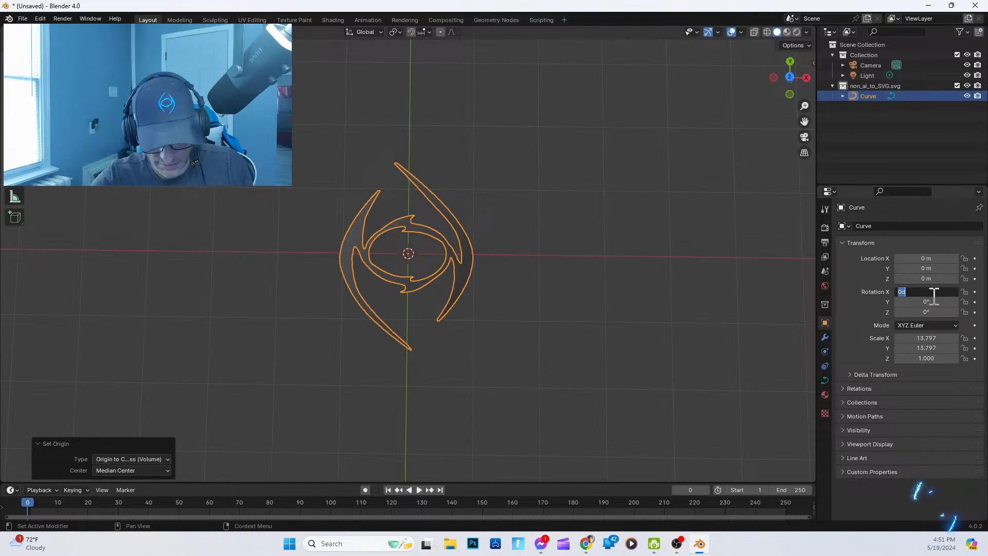
{"action": "type", "text": "90"}
{"action": "key", "text": "Return"}
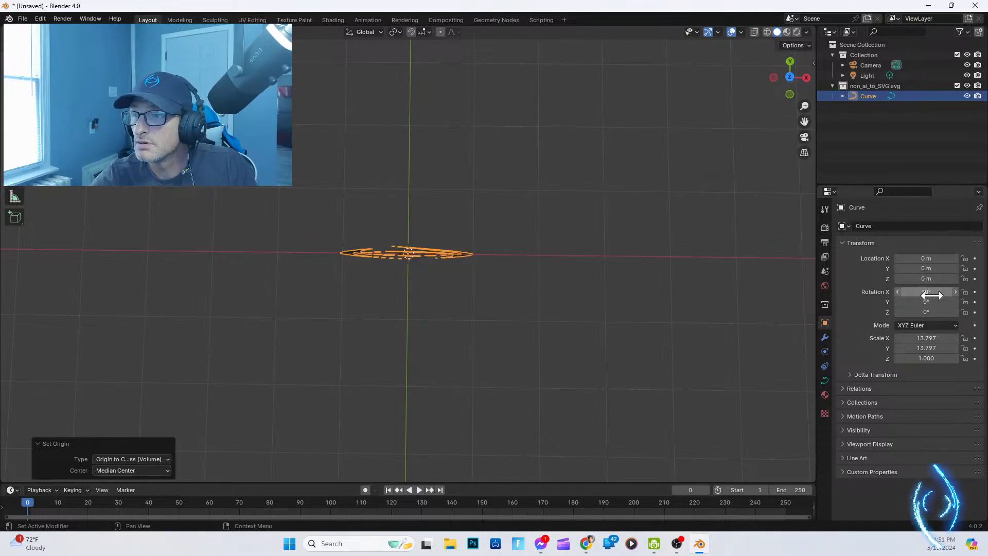
{"action": "mouse_move", "coordinate": [559, 333]}
{"action": "middle_mouse_down"}
{"action": "mouse_move", "coordinate": [573, 262]}
{"action": "mouse_move", "coordinate": [566, 240]}
{"action": "mouse_move", "coordinate": [542, 291]}
{"action": "mouse_move", "coordinate": [567, 336]}
{"action": "middle_mouse_up"}
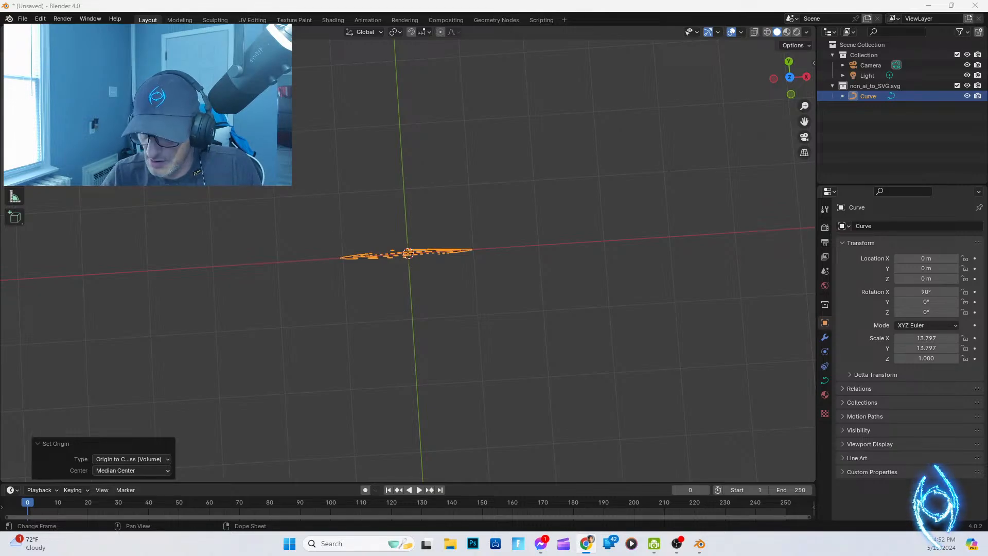
{"action": "middle_click_drag", "start_coordinate": [609, 238], "coordinate": [499, 180]}
{"action": "left_click_drag", "start_coordinate": [341, 207], "coordinate": [533, 349]}
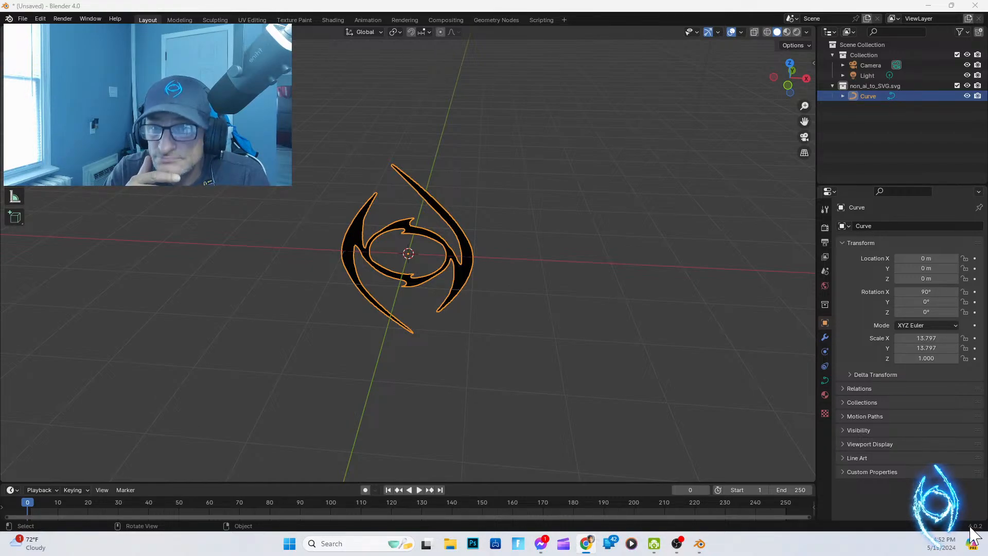
{"action": "left_click", "coordinate": [826, 209]}
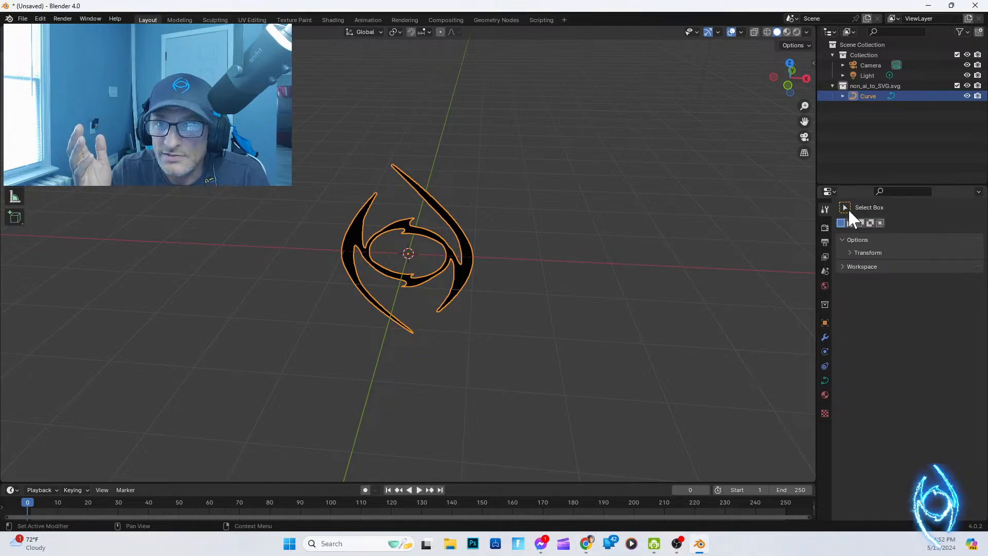
{"action": "left_click", "coordinate": [827, 192]}
{"action": "left_click", "coordinate": [826, 190]}
{"action": "left_click", "coordinate": [827, 190]}
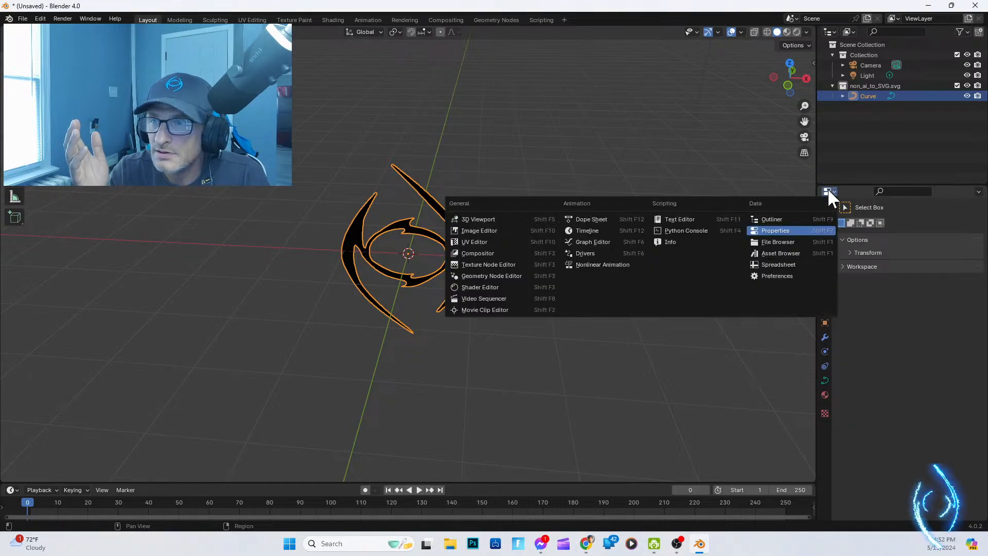
{"action": "left_click", "coordinate": [827, 190]}
{"action": "left_click", "coordinate": [825, 227]}
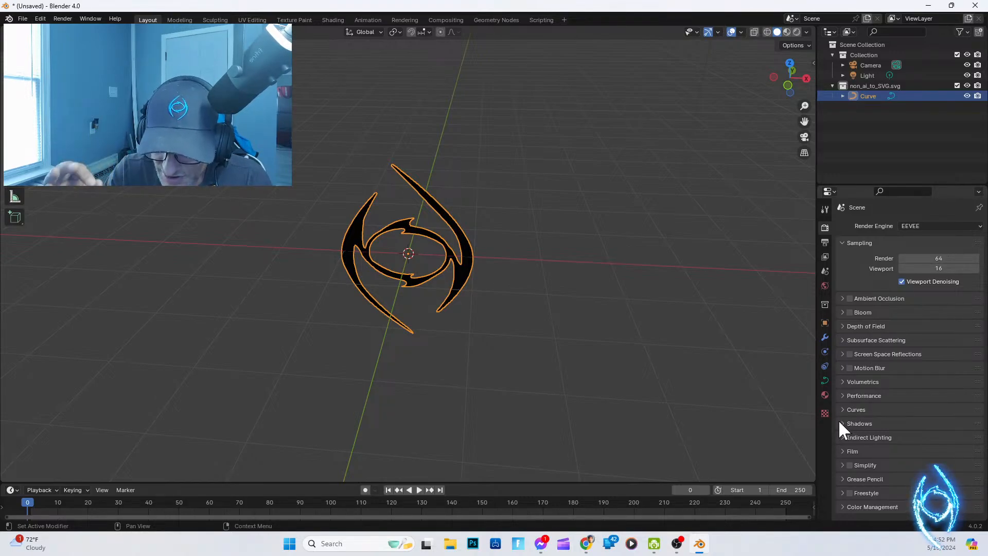
Step: Find the logo curve's geometry settings and extrude the curve 0.06 m, checking its thickness from the side
{"action": "left_click", "coordinate": [822, 381]}
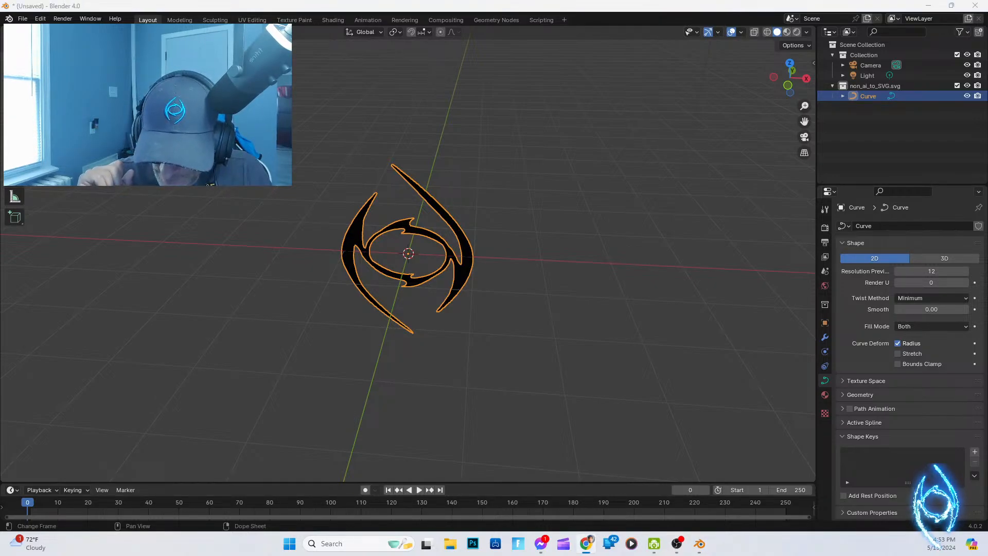
{"action": "left_click", "coordinate": [841, 395]}
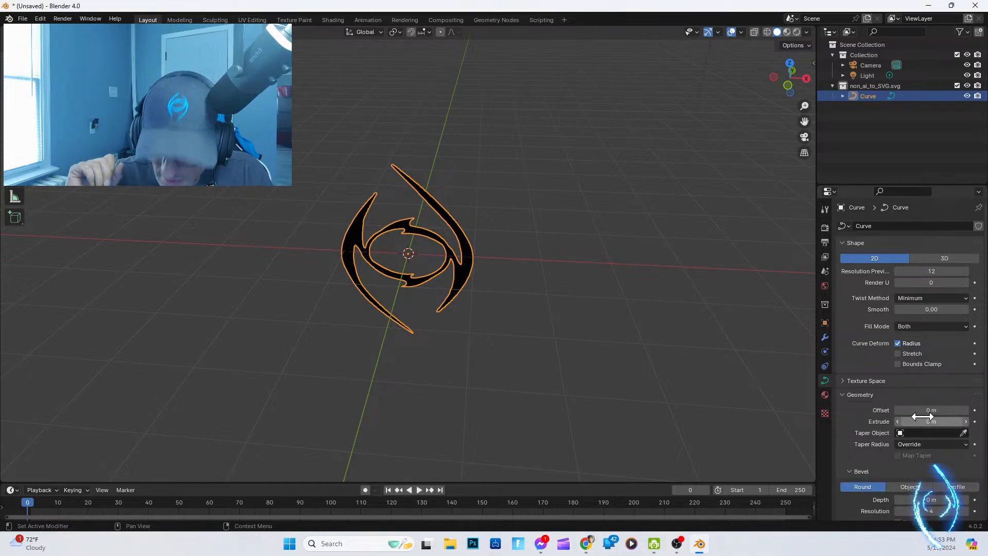
{"action": "mouse_move", "coordinate": [921, 417]}
{"action": "left_mouse_down"}
{"action": "mouse_move", "coordinate": [939, 418]}
{"action": "mouse_move", "coordinate": [919, 418]}
{"action": "left_mouse_up"}
{"action": "middle_click_drag", "start_coordinate": [621, 328], "coordinate": [518, 310]}
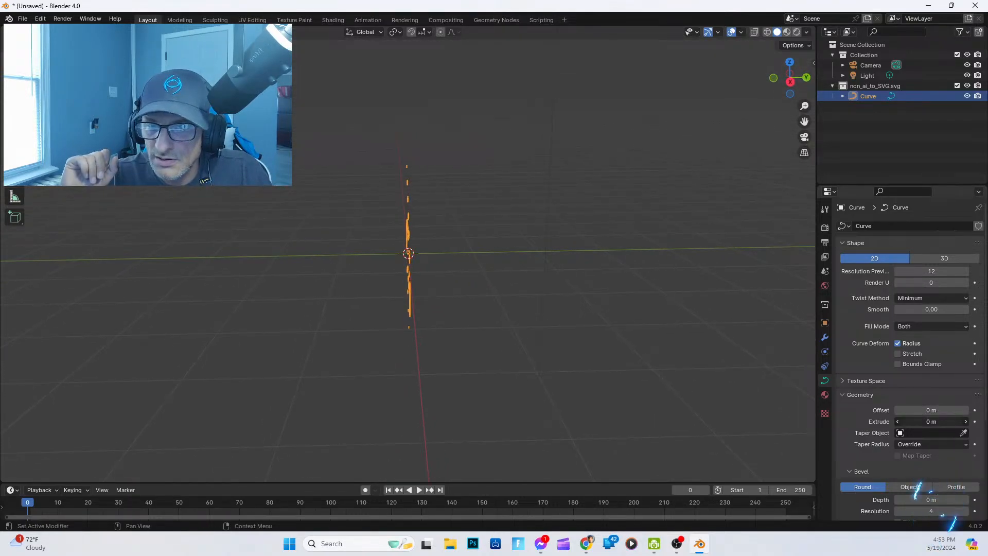
{"action": "mouse_move", "coordinate": [926, 421]}
{"action": "left_mouse_down"}
{"action": "mouse_move", "coordinate": [963, 419]}
{"action": "mouse_move", "coordinate": [929, 419]}
{"action": "left_mouse_up"}
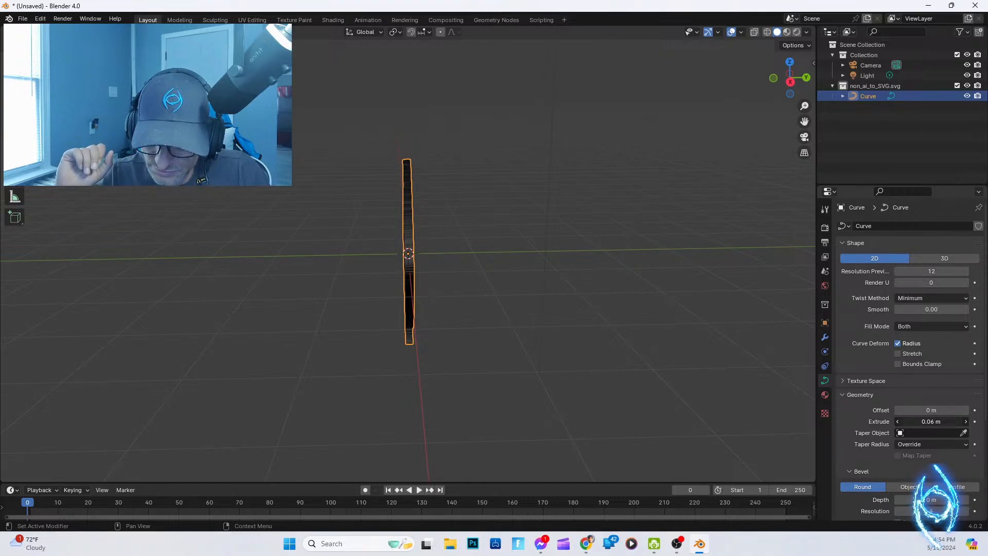
{"action": "left_click_drag", "start_coordinate": [929, 419], "coordinate": [925, 419]}
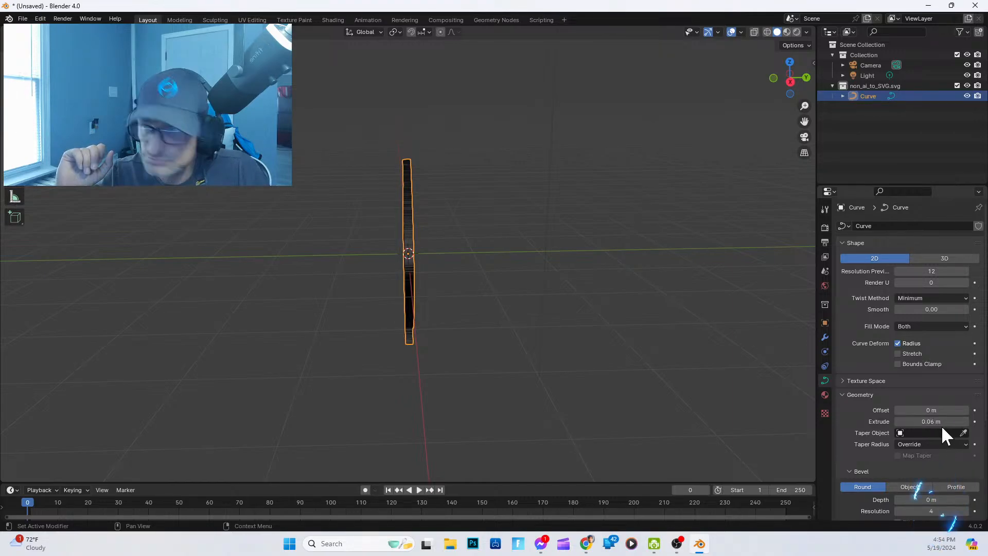
{"action": "middle_click_drag", "start_coordinate": [463, 326], "coordinate": [491, 314]}
{"action": "scroll", "coordinate": [432, 313], "scroll_direction": "up", "scroll_amount": 4}
{"action": "scroll", "coordinate": [434, 314], "scroll_direction": "down", "scroll_amount": 3}
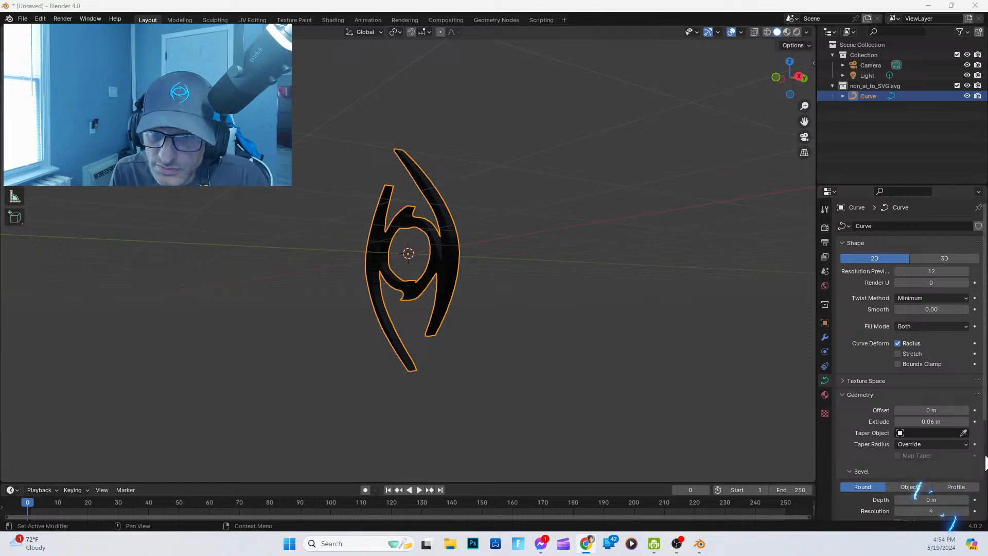
Step: Try a thicker 0.09 m extrusion on the logo curve, then set its Extrude value to 0.014 m
{"action": "mouse_move", "coordinate": [928, 422]}
{"action": "left_mouse_down"}
{"action": "mouse_move", "coordinate": [970, 422]}
{"action": "mouse_move", "coordinate": [939, 422]}
{"action": "left_mouse_up"}
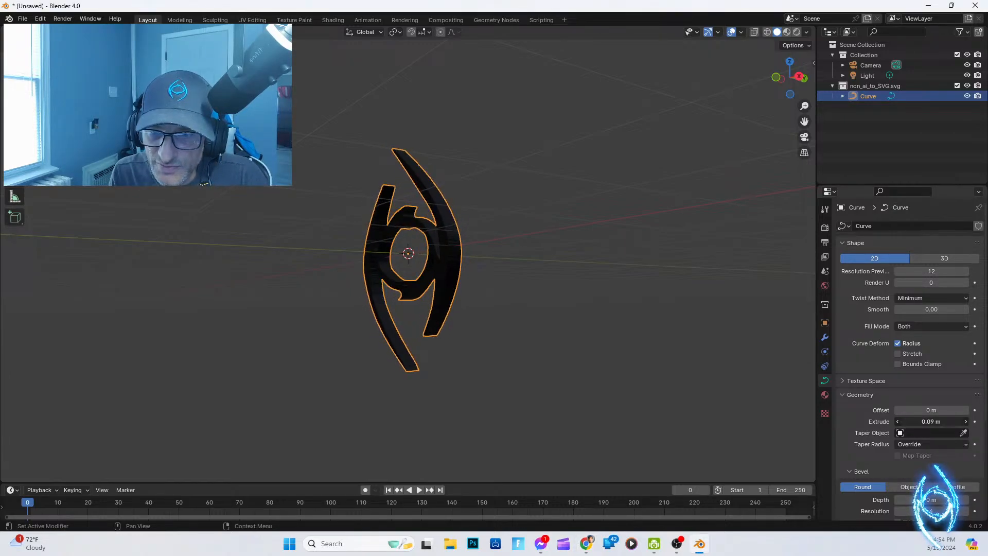
{"action": "left_click", "coordinate": [939, 422]}
{"action": "left_click", "coordinate": [939, 423]}
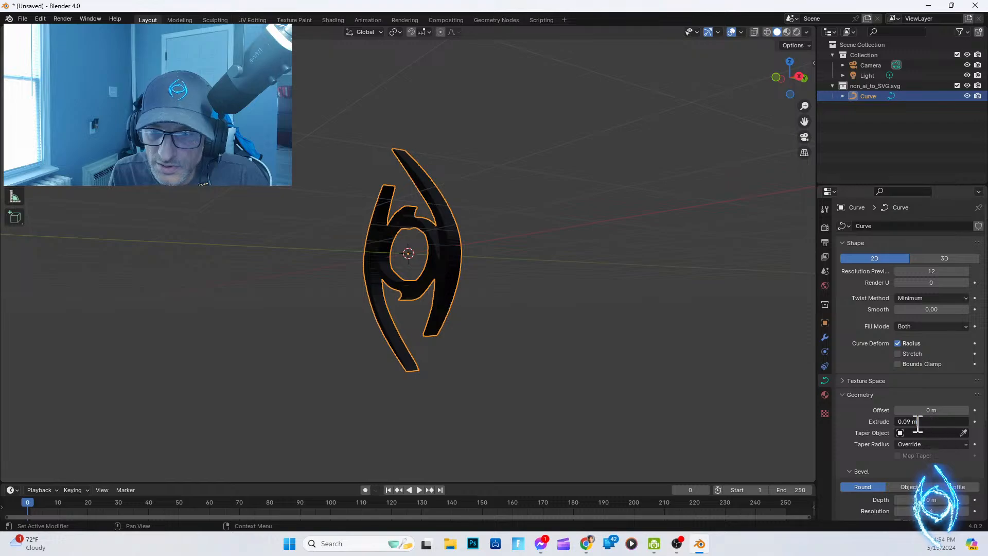
{"action": "left_click_drag", "start_coordinate": [908, 423], "coordinate": [914, 422]}
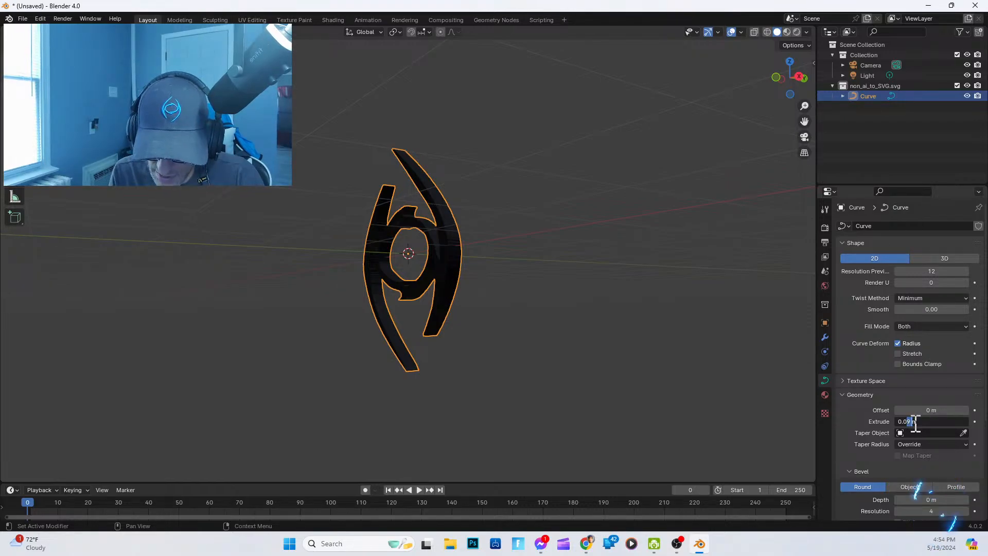
{"action": "type", "text": "14"}
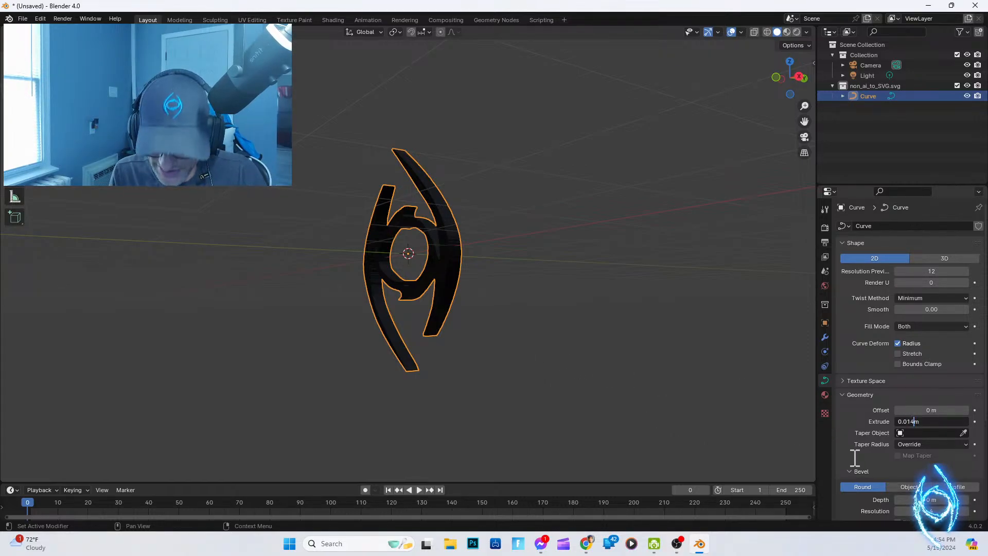
{"action": "key", "text": "Return"}
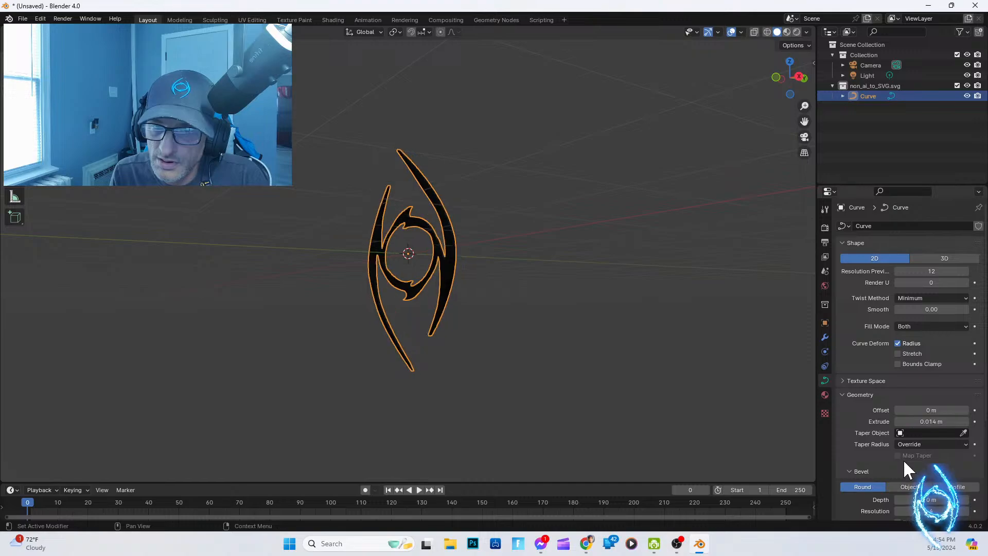
Step: Judge the logo curve's thickness from the side and set its Extrude value to 0.04 m
{"action": "middle_click_drag", "start_coordinate": [447, 334], "coordinate": [403, 301]}
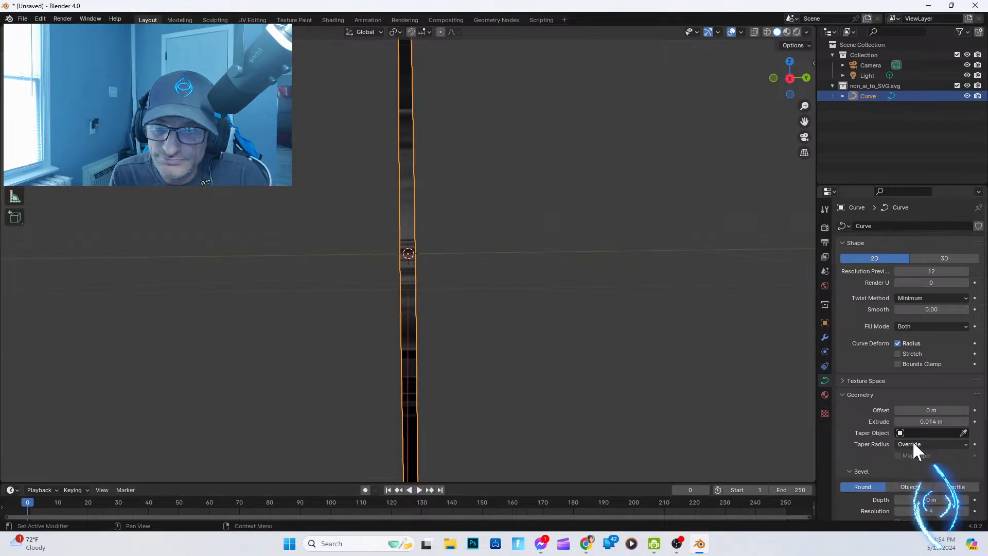
{"action": "left_click_drag", "start_coordinate": [926, 424], "coordinate": [700, 388]}
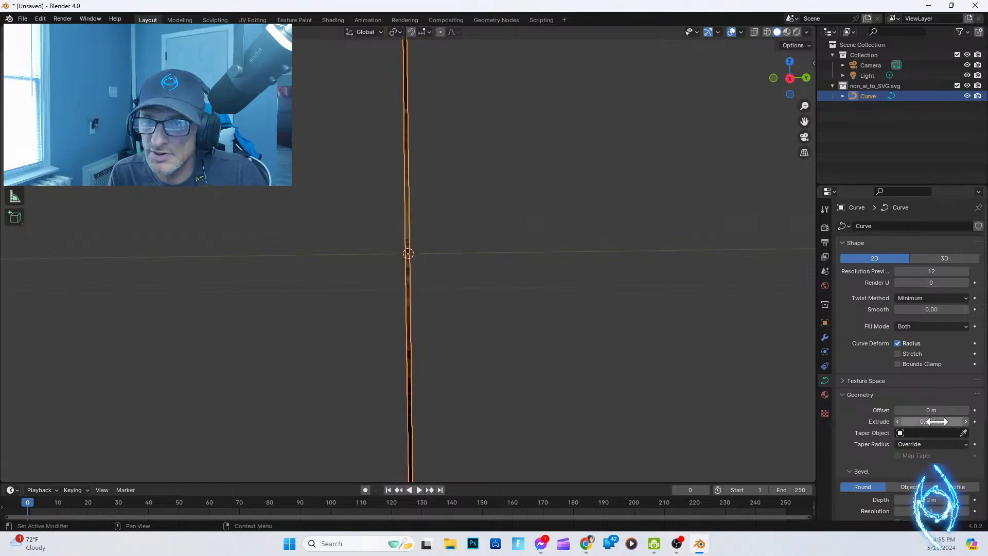
{"action": "left_click_drag", "start_coordinate": [935, 422], "coordinate": [822, 408]}
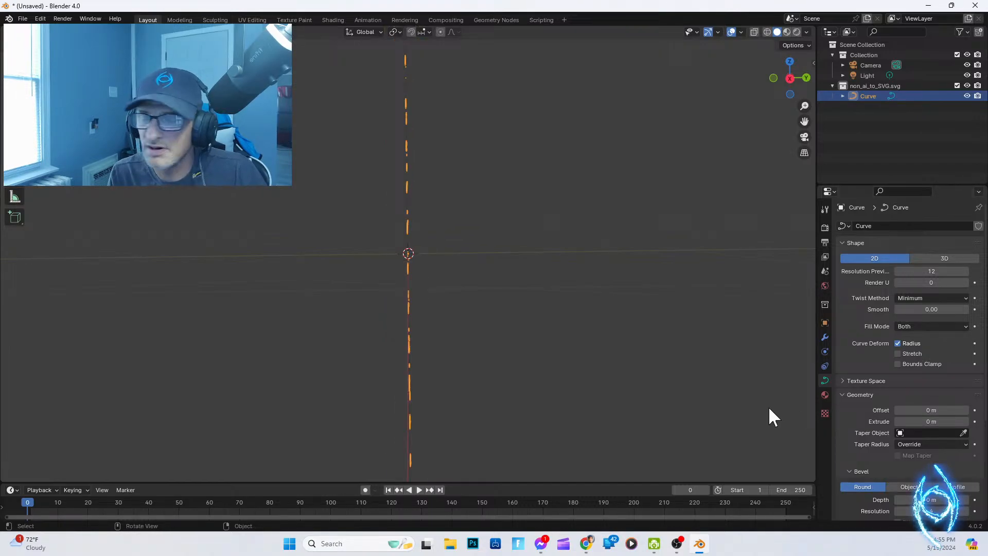
{"action": "mouse_move", "coordinate": [931, 421]}
{"action": "left_mouse_down"}
{"action": "mouse_move", "coordinate": [951, 421]}
{"action": "mouse_move", "coordinate": [939, 421]}
{"action": "left_mouse_up"}
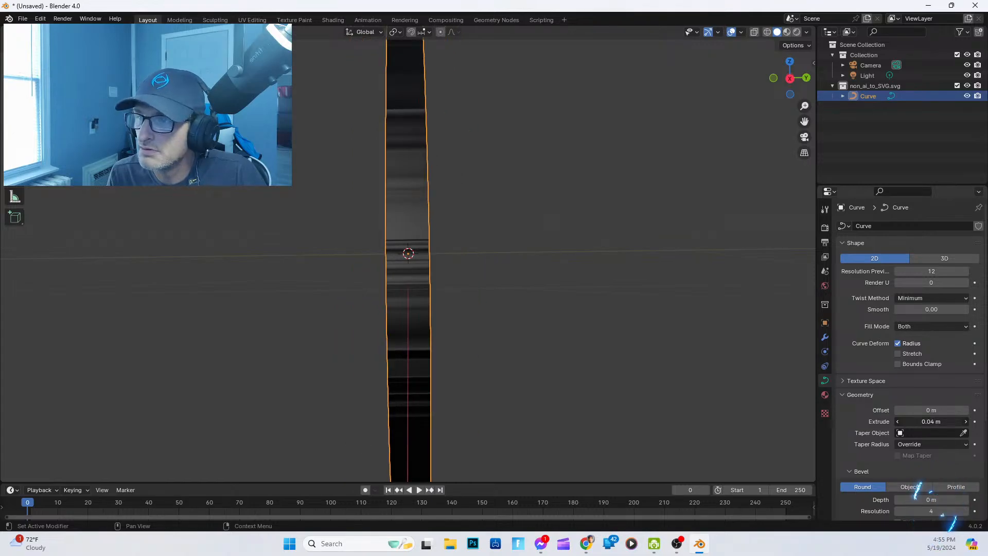
{"action": "middle_click_drag", "start_coordinate": [579, 392], "coordinate": [562, 353]}
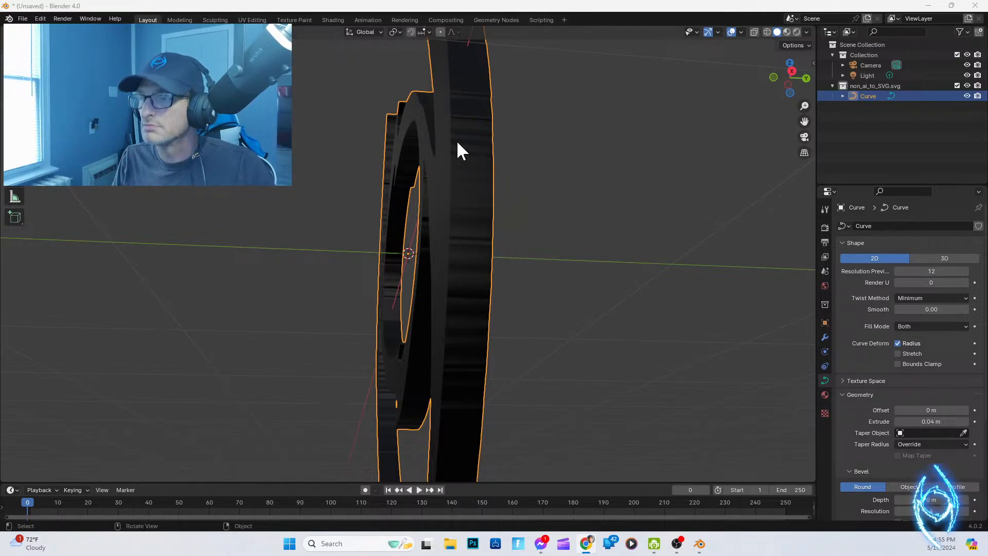
Step: Convert the extruded logo curve to a mesh
{"action": "middle_click_drag", "start_coordinate": [511, 199], "coordinate": [531, 237]}
{"action": "right_click", "coordinate": [470, 224]}
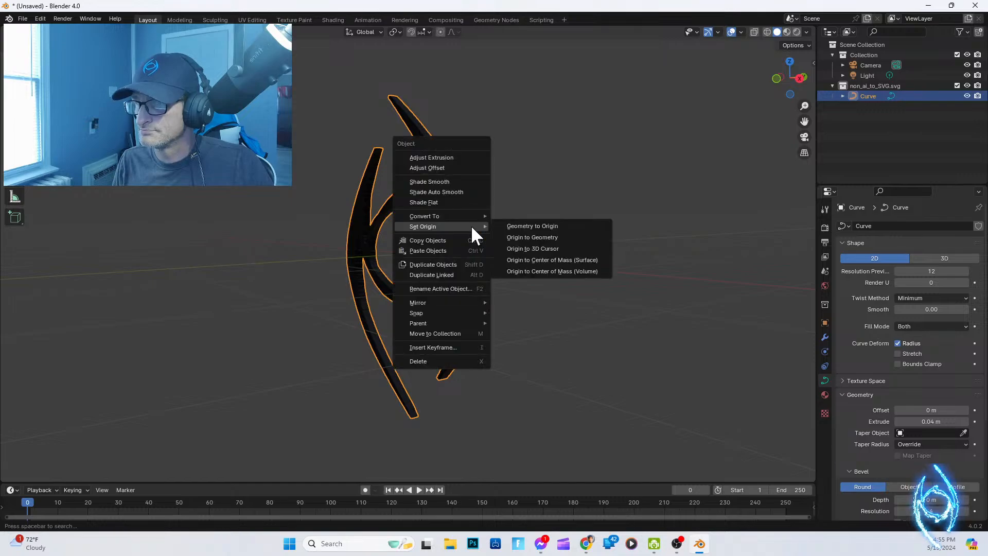
{"action": "mouse_move", "coordinate": [464, 218]}
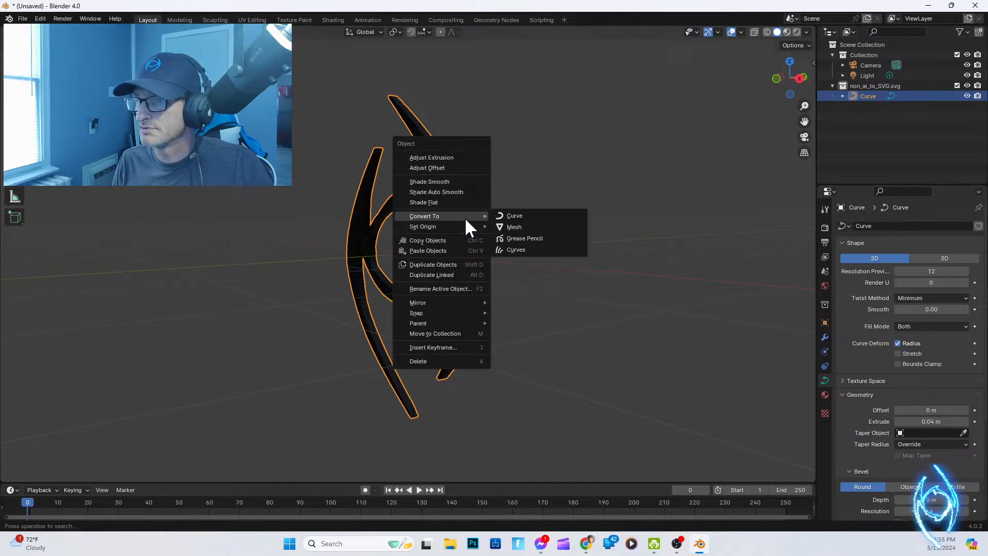
{"action": "left_click", "coordinate": [528, 227]}
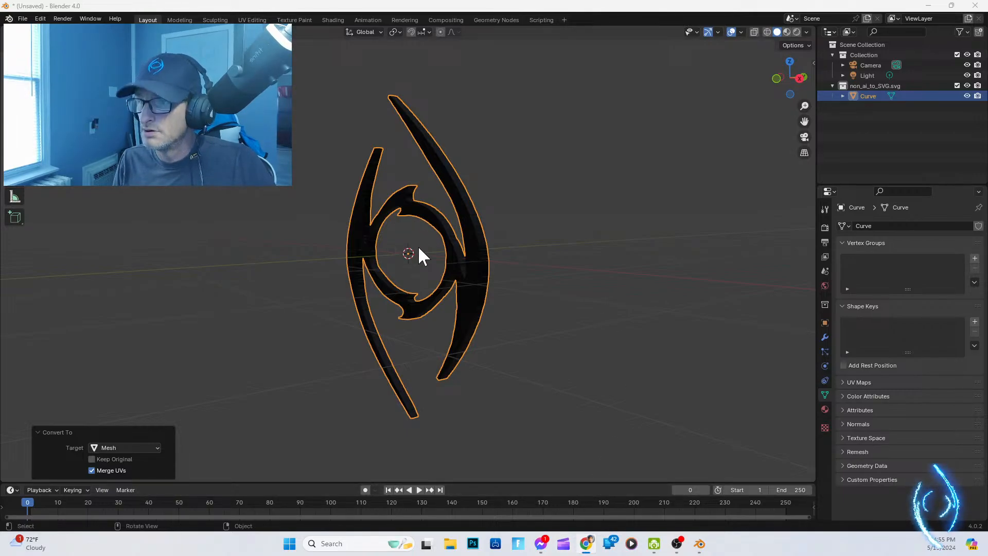
Step: Put the converted logo mesh into Edit Mode and examine its geometry up close
{"action": "left_click", "coordinate": [477, 279]}
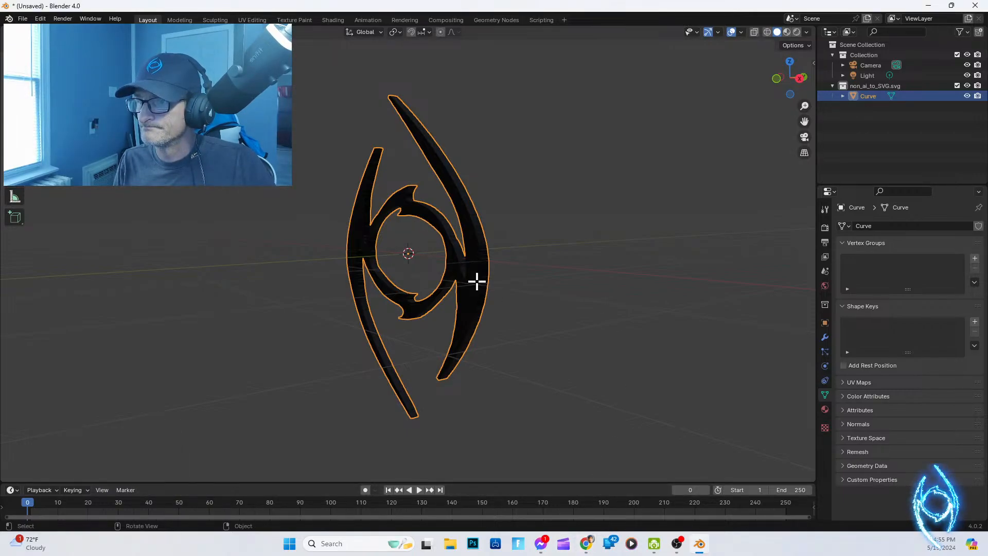
{"action": "key", "text": "Tab"}
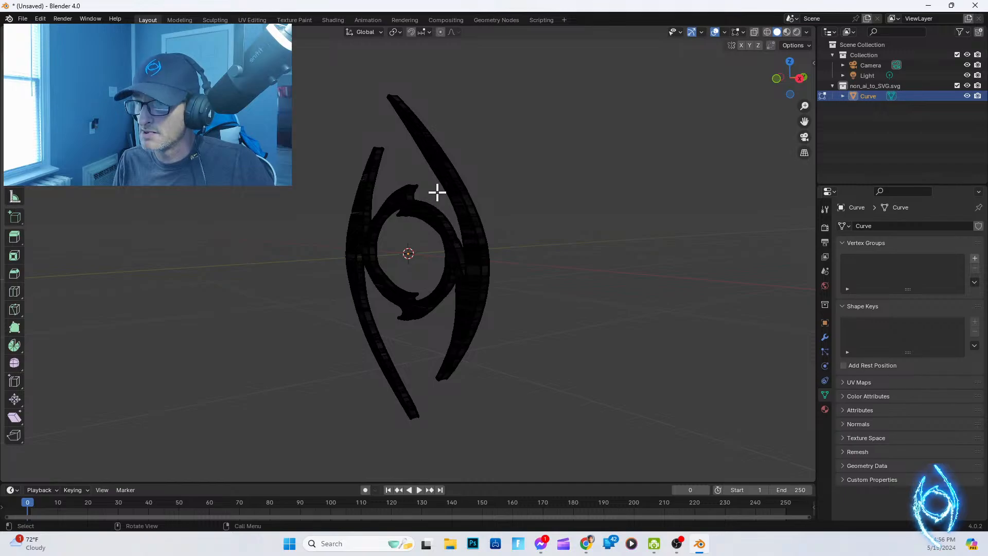
{"action": "scroll", "coordinate": [467, 227], "scroll_direction": "up", "scroll_amount": 1}
{"action": "scroll", "coordinate": [467, 227], "scroll_direction": "up", "scroll_amount": 4}
{"action": "scroll", "coordinate": [468, 228], "scroll_direction": "down", "scroll_amount": 4}
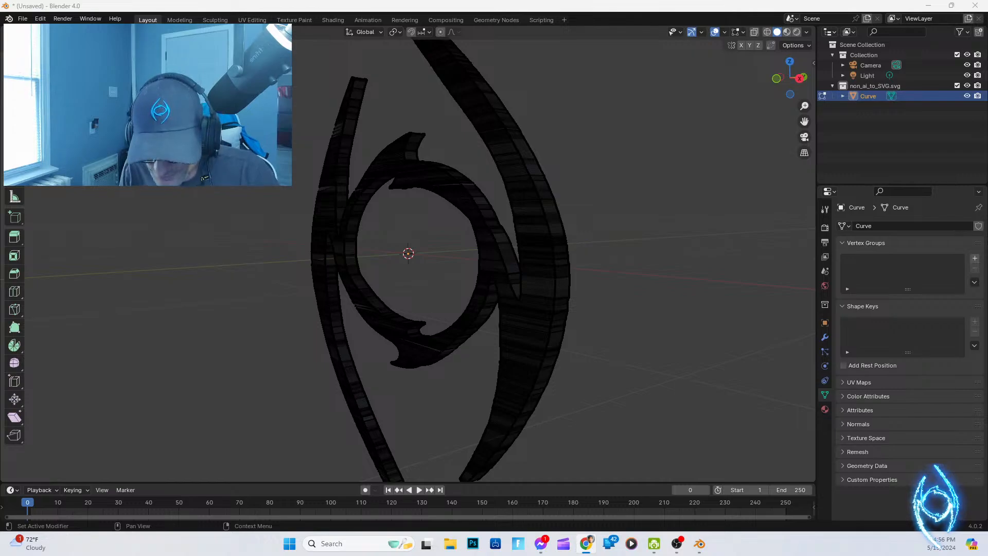
Step: Collapse the Vertex Groups and Shape Keys sections in the logo mesh's data settings
{"action": "left_click", "coordinate": [841, 242]}
{"action": "left_click", "coordinate": [842, 257]}
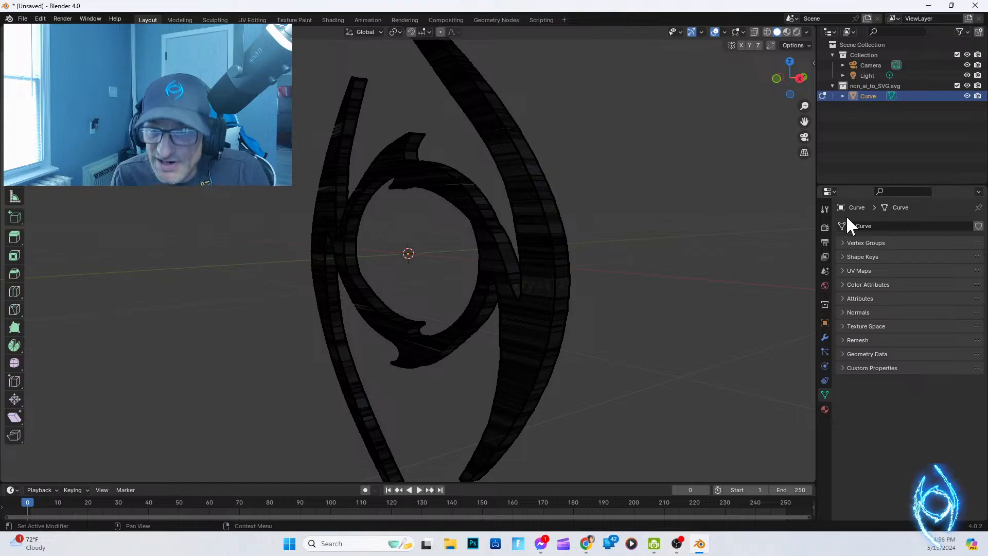
{"action": "left_click", "coordinate": [893, 227]}
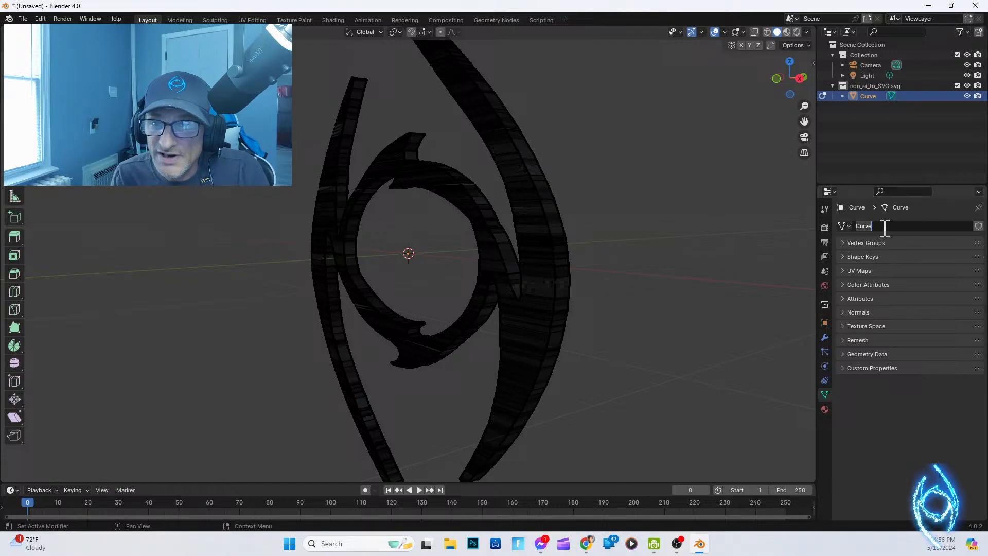
{"action": "left_click", "coordinate": [847, 227]}
{"action": "left_click", "coordinate": [848, 227]}
{"action": "left_click", "coordinate": [844, 242]}
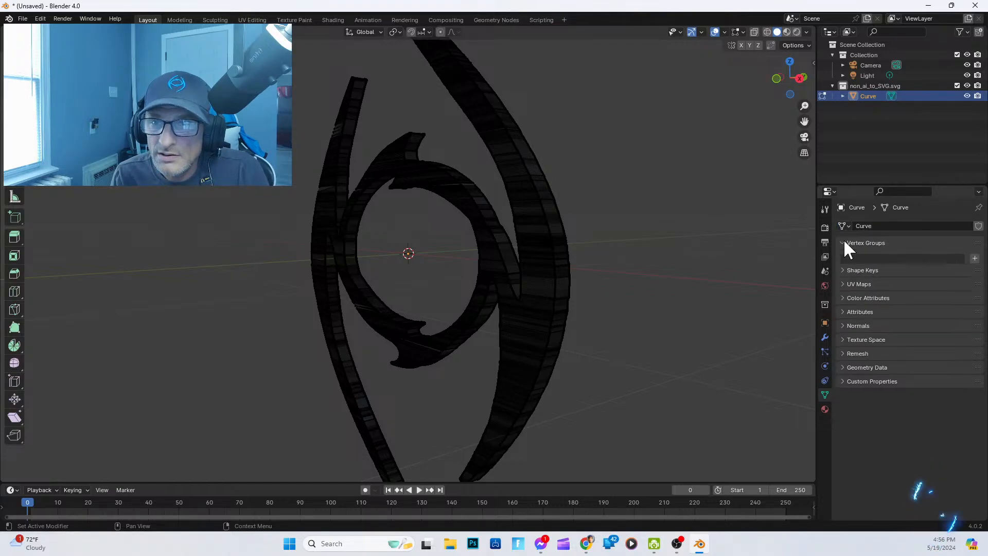
{"action": "left_click", "coordinate": [843, 239]}
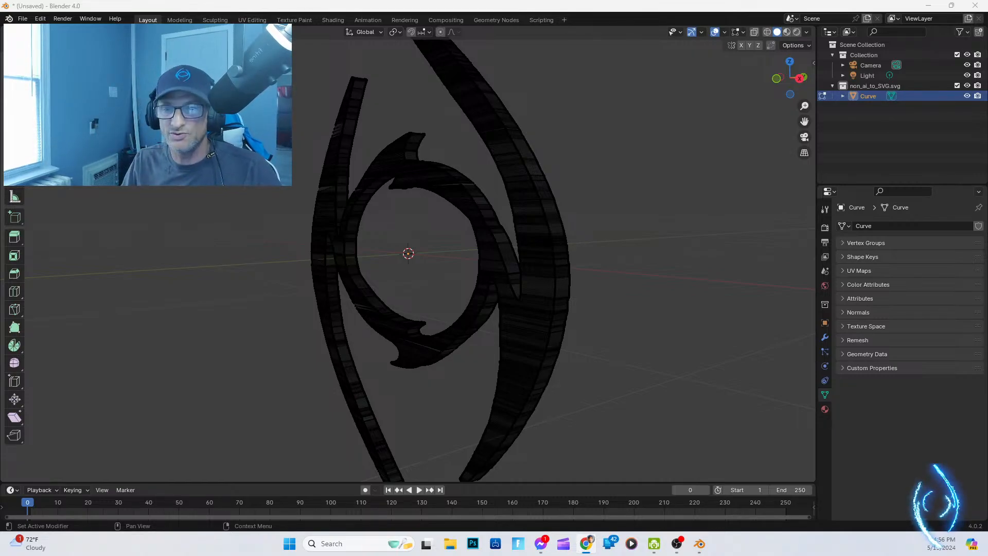
Step: Add a Remesh modifier to the logo mesh and set its mode to Smooth
{"action": "left_click", "coordinate": [825, 337]}
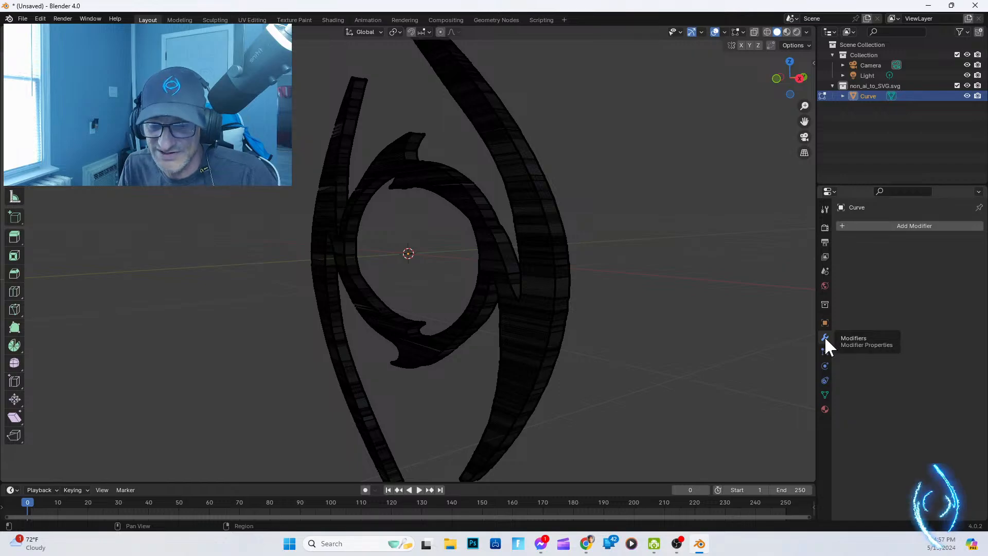
{"action": "left_click", "coordinate": [840, 224]}
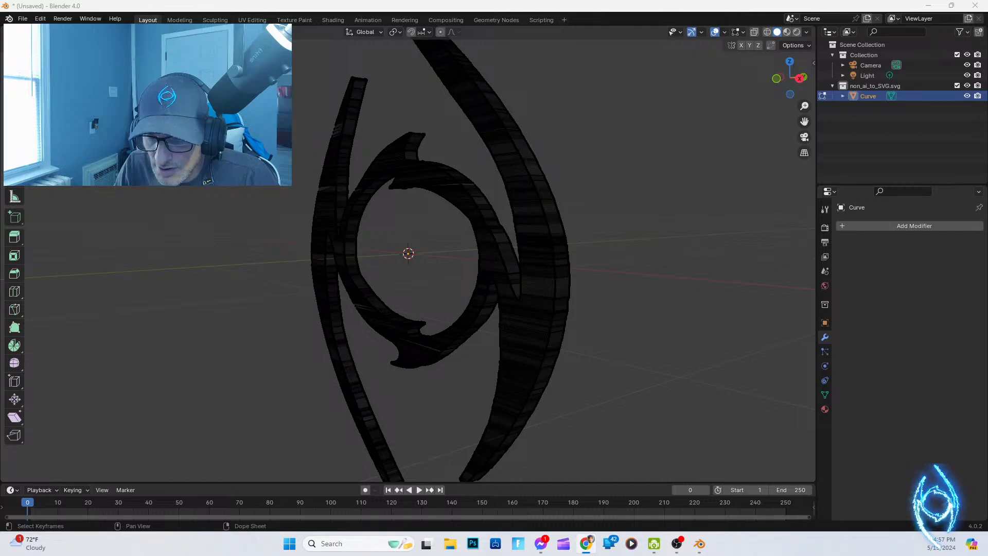
{"action": "left_click", "coordinate": [842, 225]}
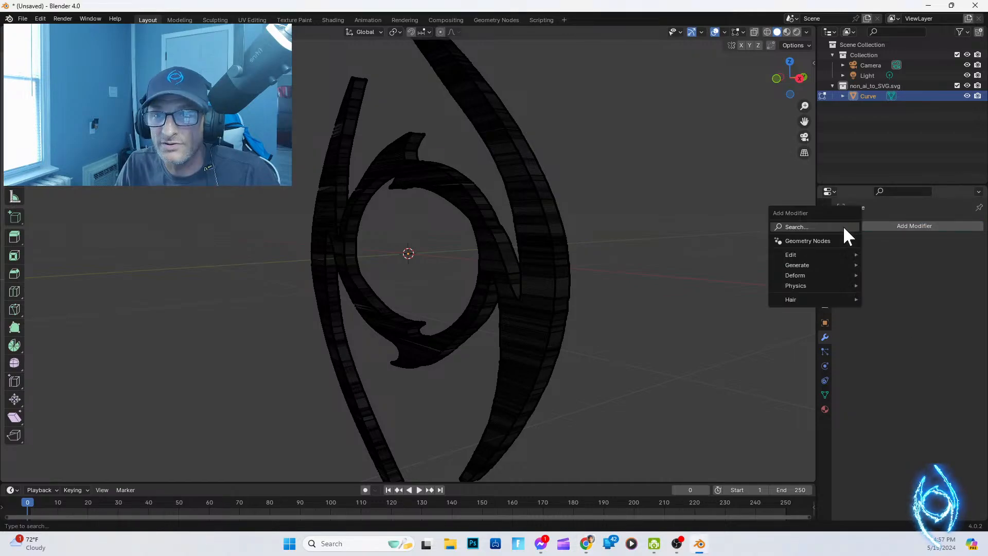
{"action": "mouse_move", "coordinate": [821, 255]}
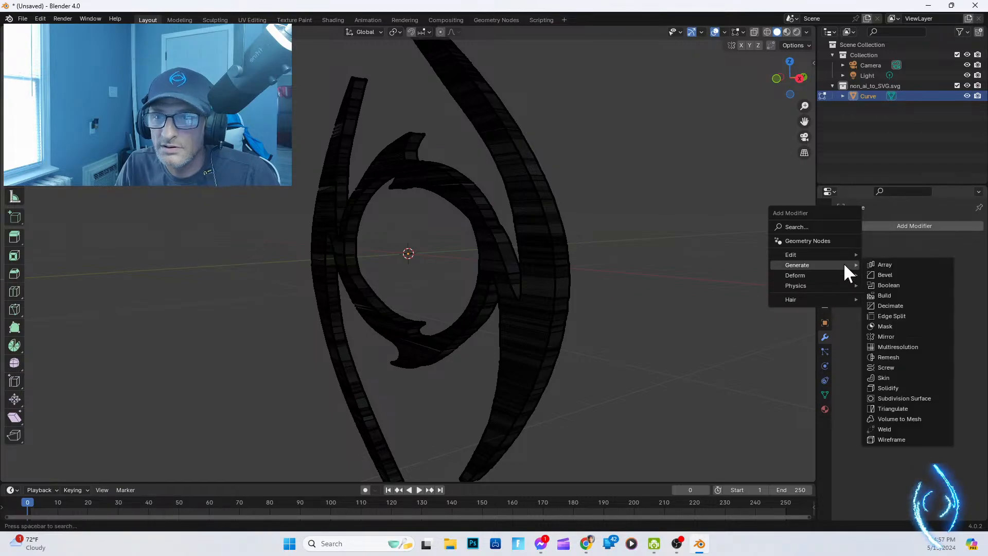
{"action": "left_click", "coordinate": [888, 355]}
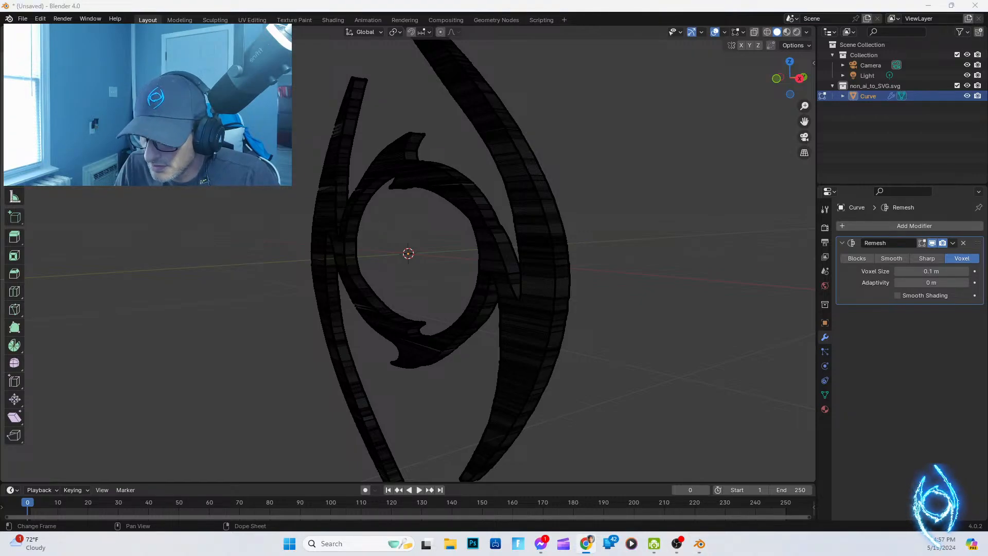
{"action": "left_click", "coordinate": [906, 255]}
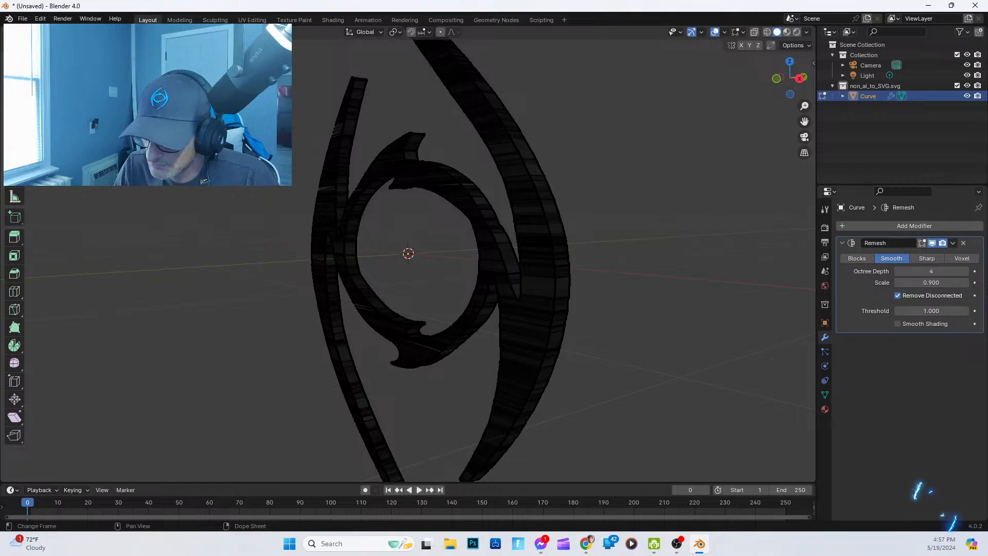
Step: Turn off Remove Disconnected in the Remesh modifier and select all of the logo mesh's geometry
{"action": "key", "text": "alt+Tab"}
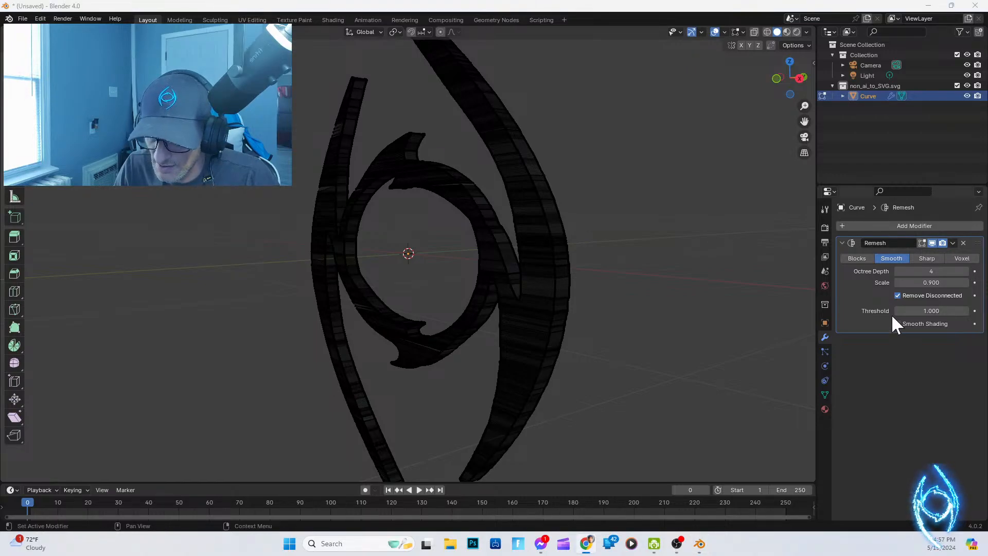
{"action": "left_click", "coordinate": [897, 295]}
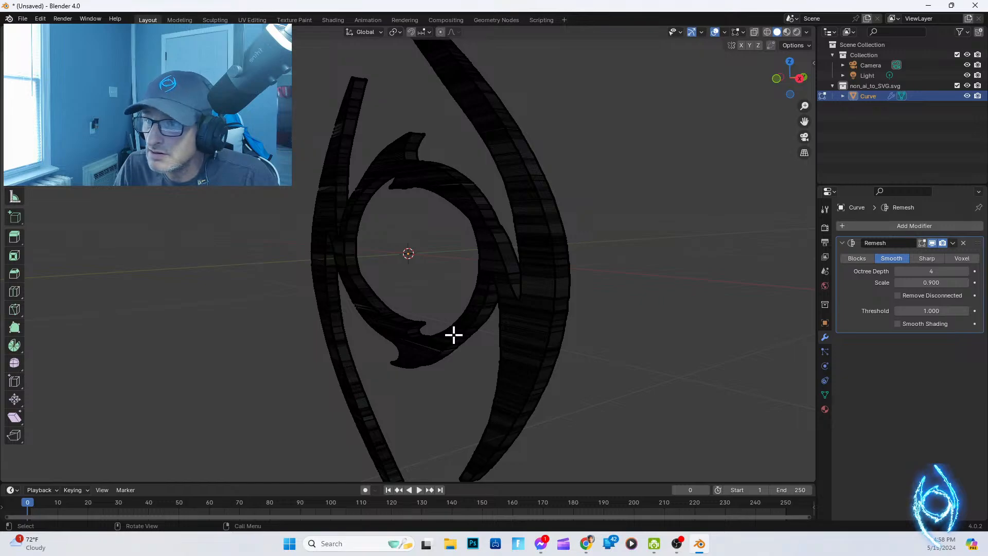
{"action": "scroll", "coordinate": [448, 321], "scroll_direction": "down", "scroll_amount": 2}
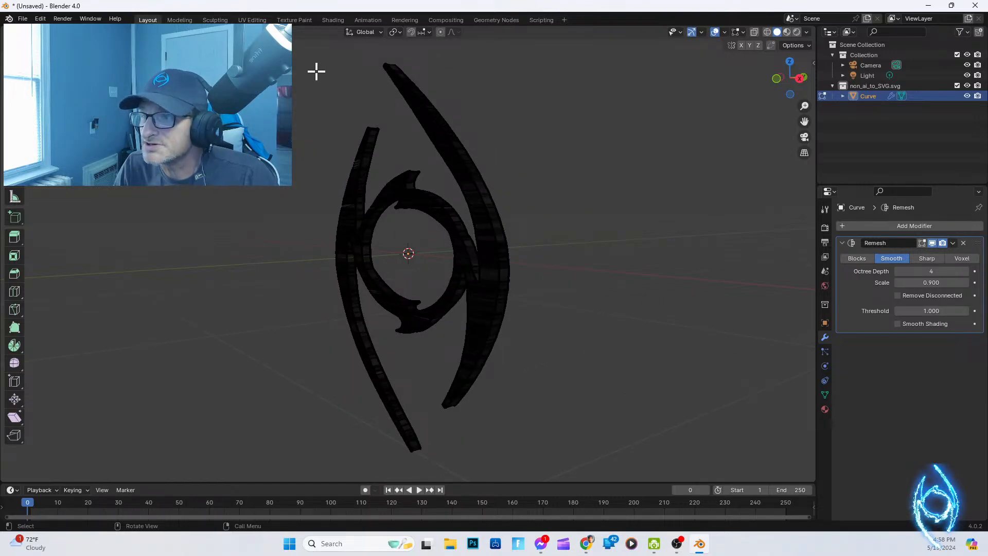
{"action": "left_click_drag", "start_coordinate": [315, 71], "coordinate": [605, 479]}
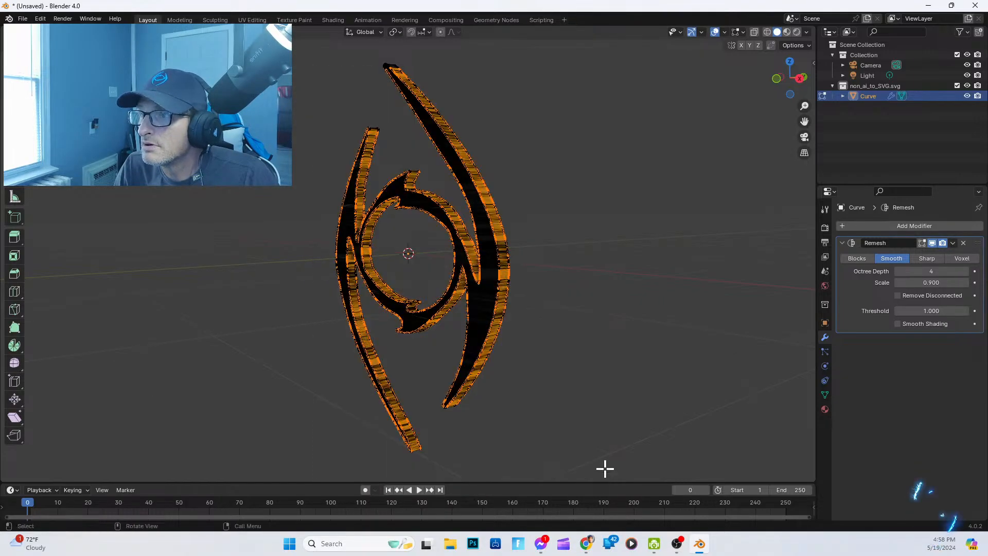
{"action": "left_click_drag", "start_coordinate": [308, 54], "coordinate": [557, 459]}
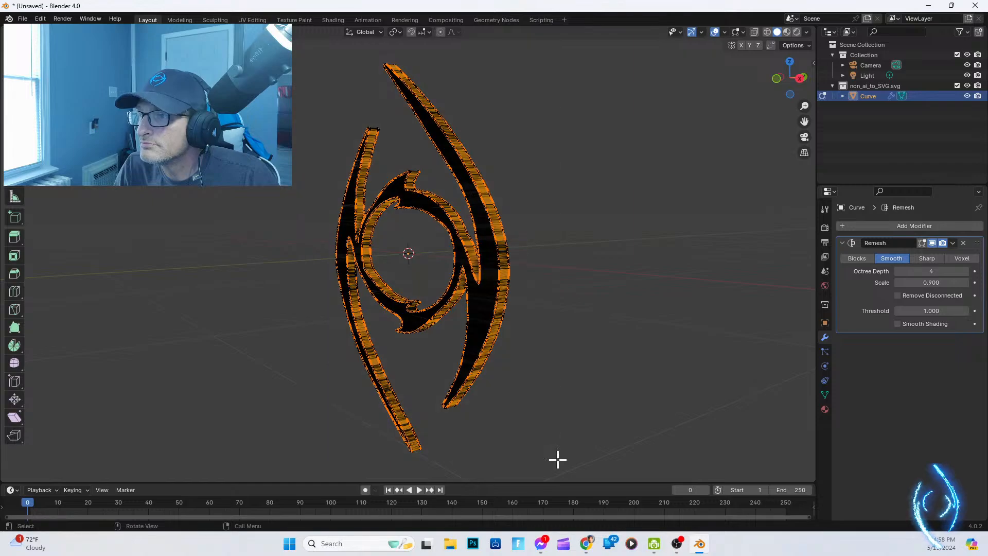
{"action": "middle_click_drag", "start_coordinate": [518, 426], "coordinate": [568, 395]}
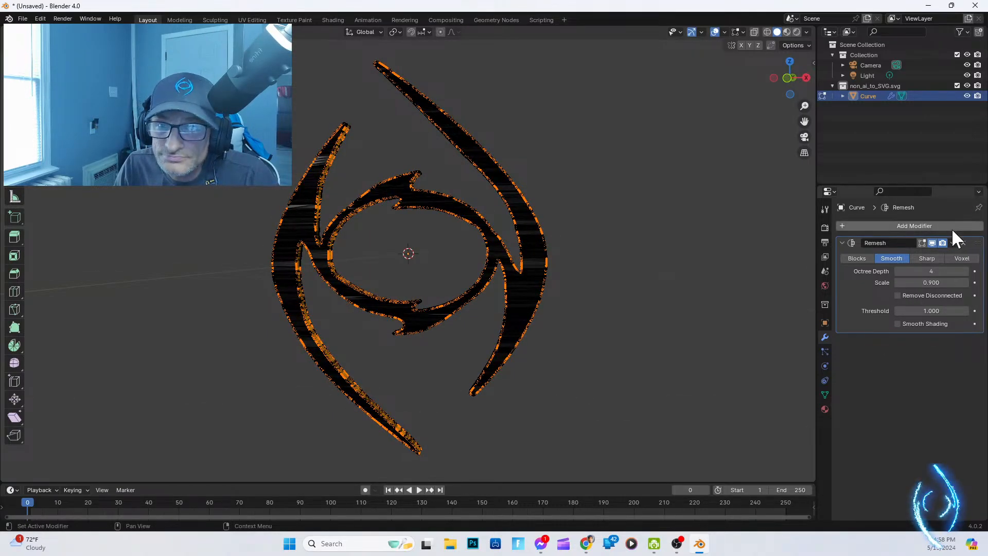
Step: Switch the logo to Object Mode and raise the Remesh modifier's octree depth in increments to 8
{"action": "right_click", "coordinate": [528, 294]}
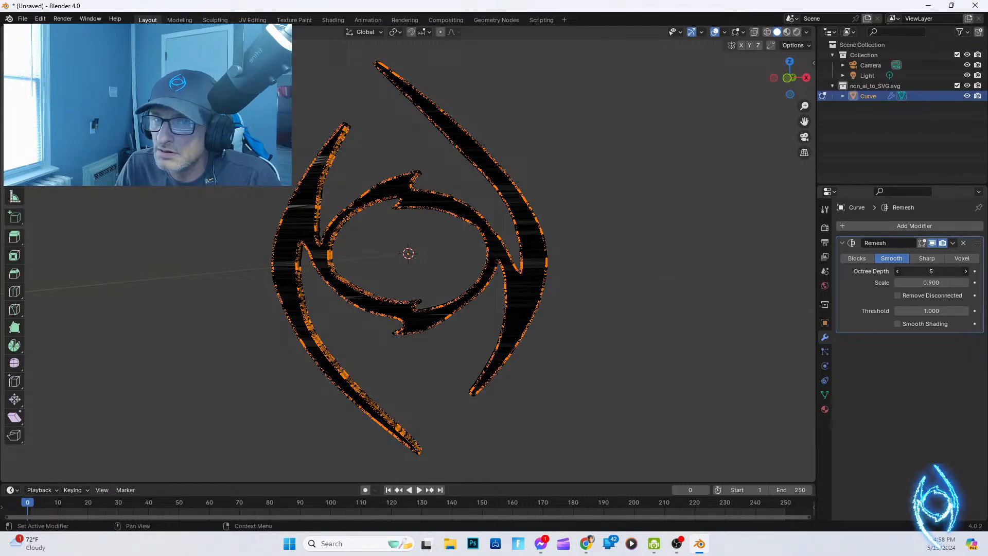
{"action": "left_click", "coordinate": [897, 271]}
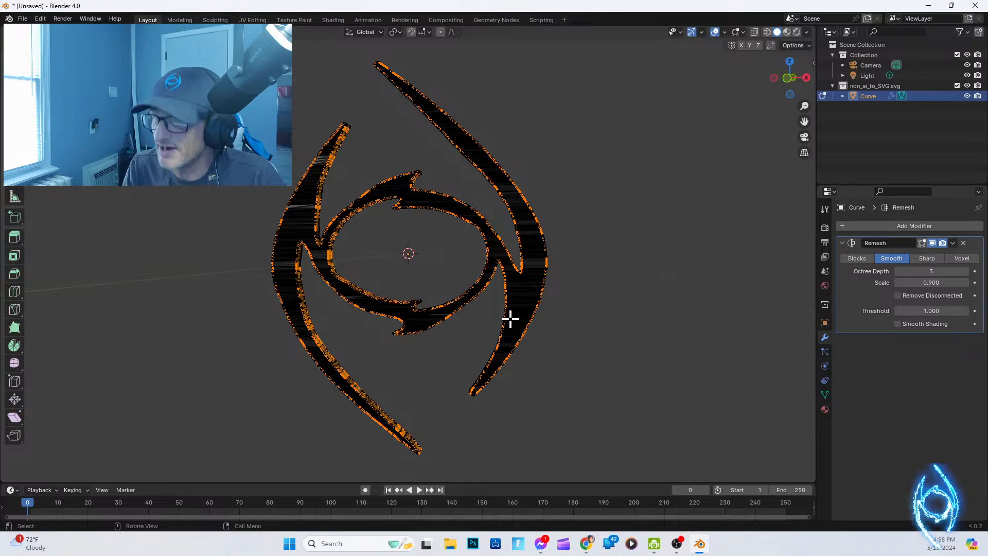
{"action": "key", "text": "Tab"}
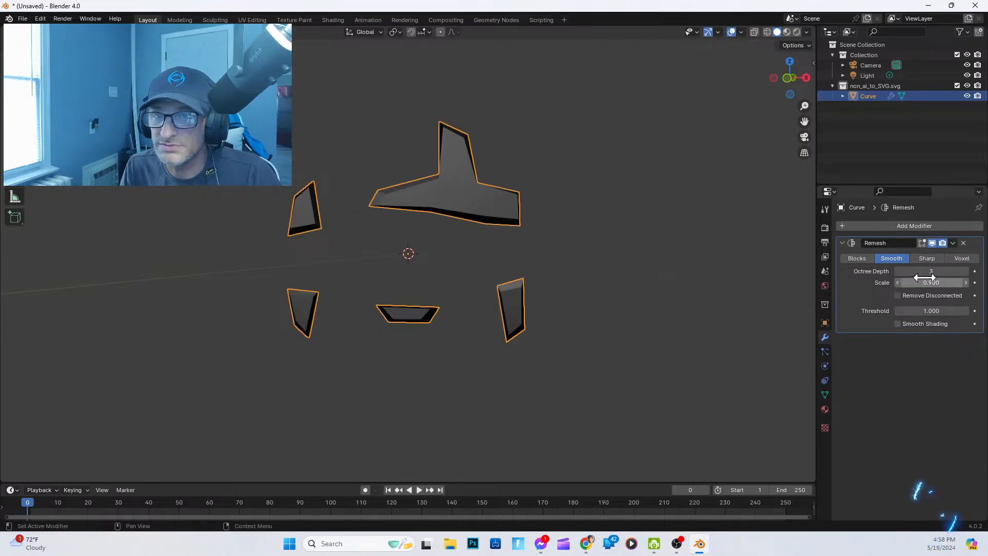
{"action": "left_click", "coordinate": [965, 271]}
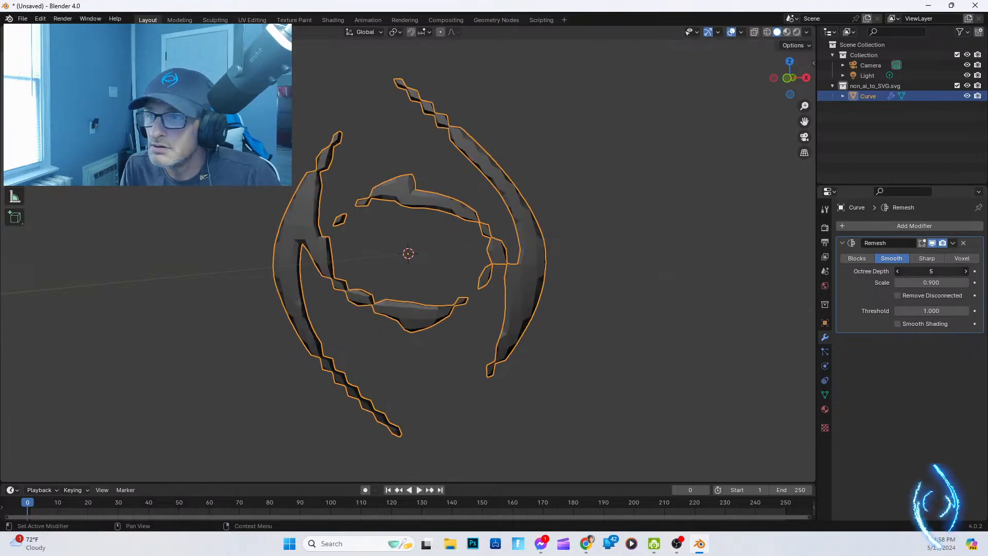
{"action": "left_click", "coordinate": [965, 272]}
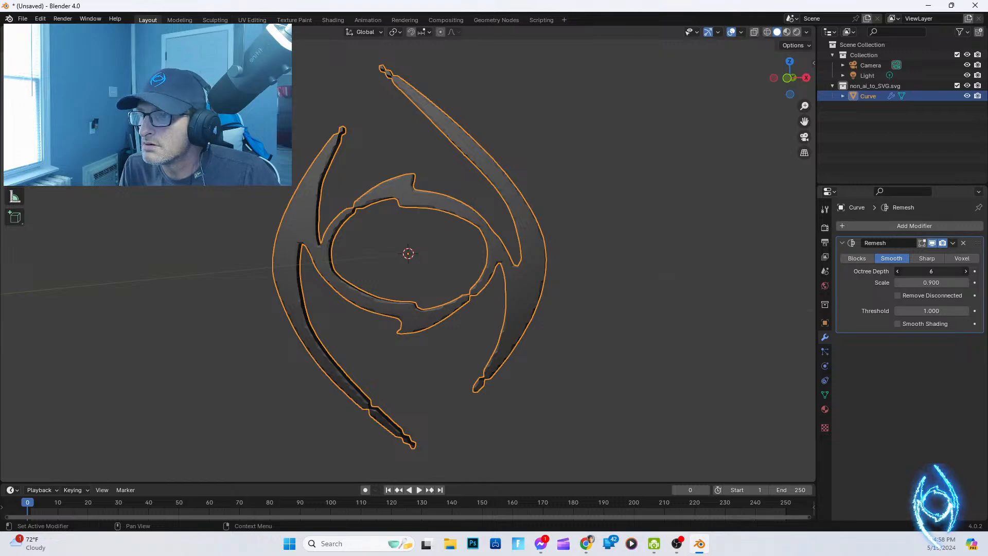
{"action": "left_click", "coordinate": [966, 271]}
{"action": "left_click", "coordinate": [965, 271]}
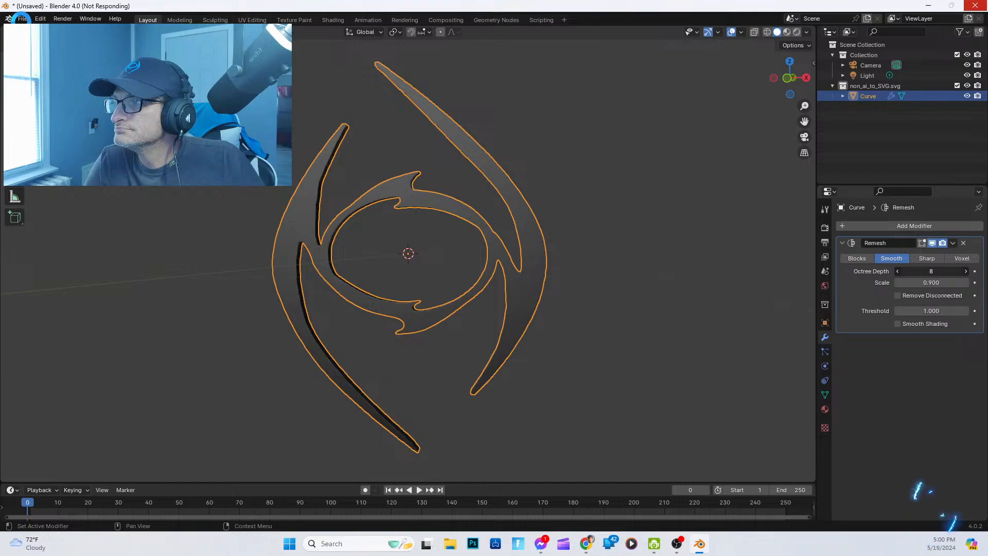
Step: Bring the Remesh octree depth back down to 8 and apply the modifier to the logo mesh
{"action": "left_click", "coordinate": [21, 21]}
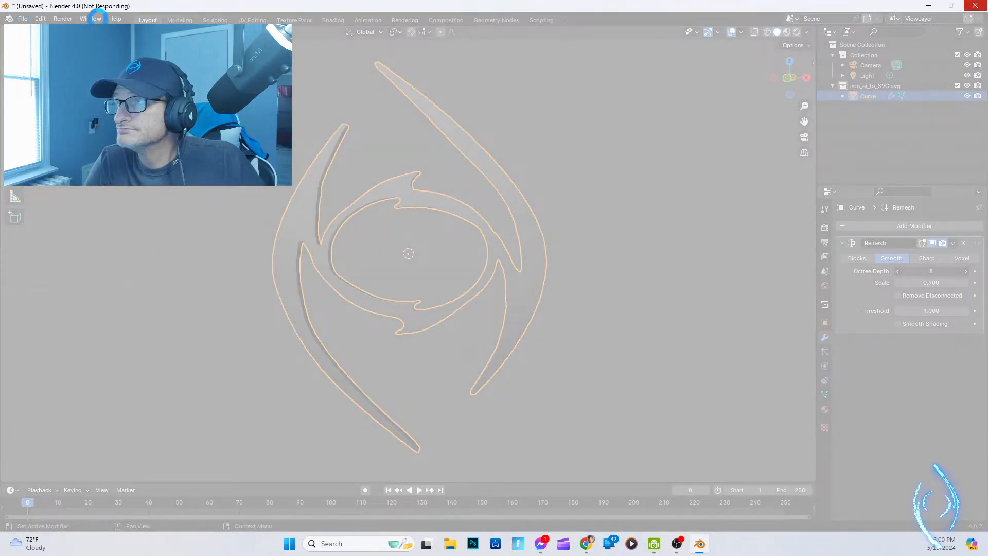
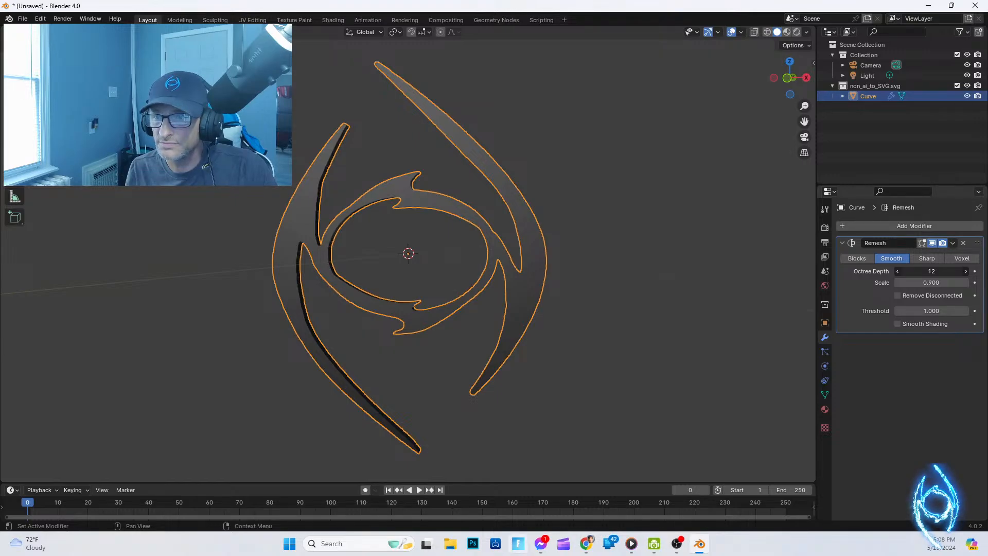
{"action": "mouse_move", "coordinate": [676, 543]}
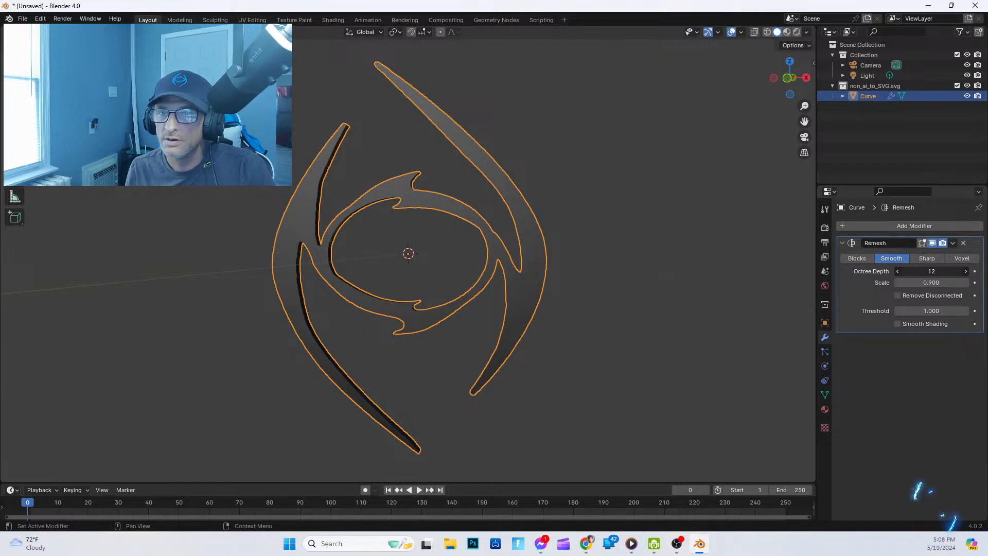
{"action": "mouse_move", "coordinate": [541, 543]}
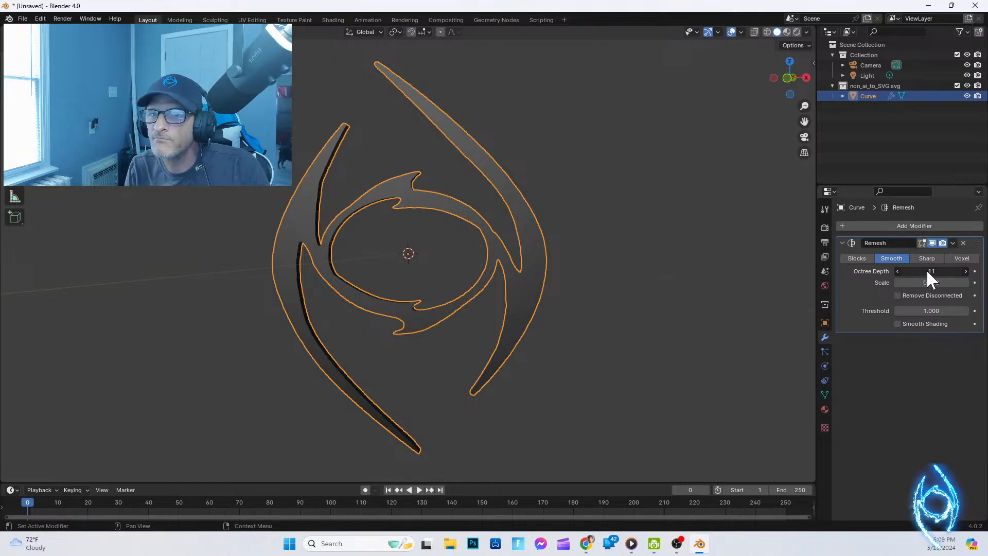
{"action": "left_click_drag", "start_coordinate": [926, 269], "coordinate": [897, 268]}
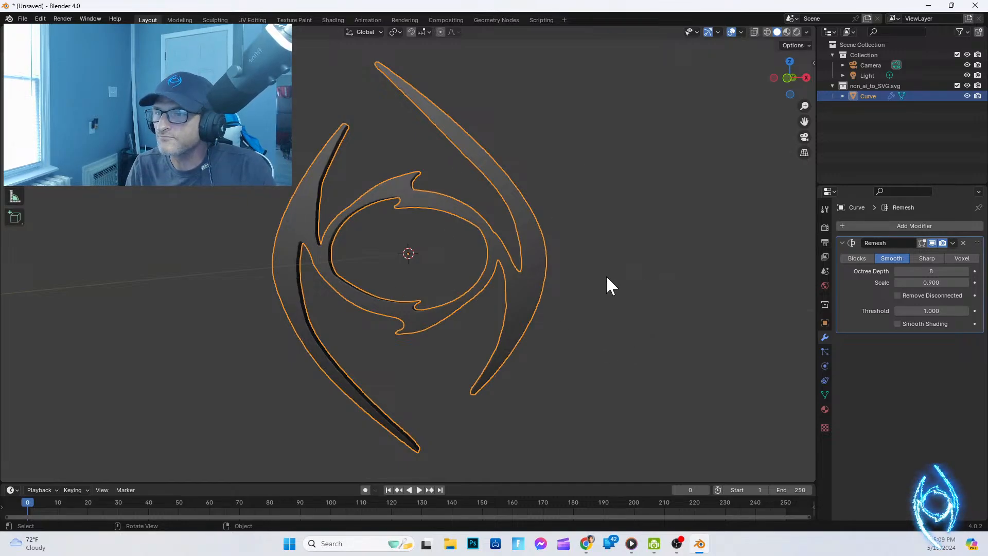
{"action": "mouse_move", "coordinate": [576, 294]}
{"action": "middle_mouse_down"}
{"action": "mouse_move", "coordinate": [523, 302]}
{"action": "mouse_move", "coordinate": [579, 299]}
{"action": "middle_mouse_up"}
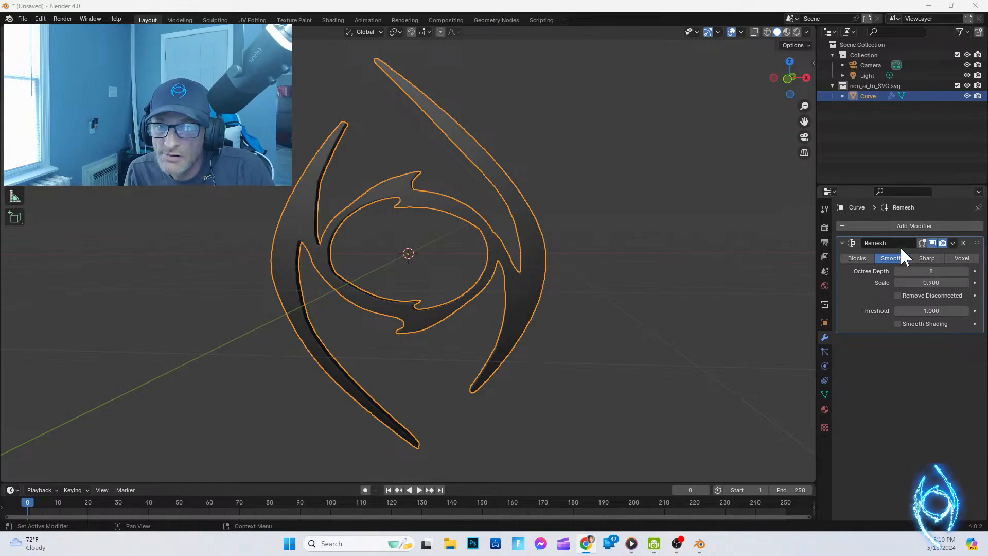
{"action": "left_click", "coordinate": [953, 243]}
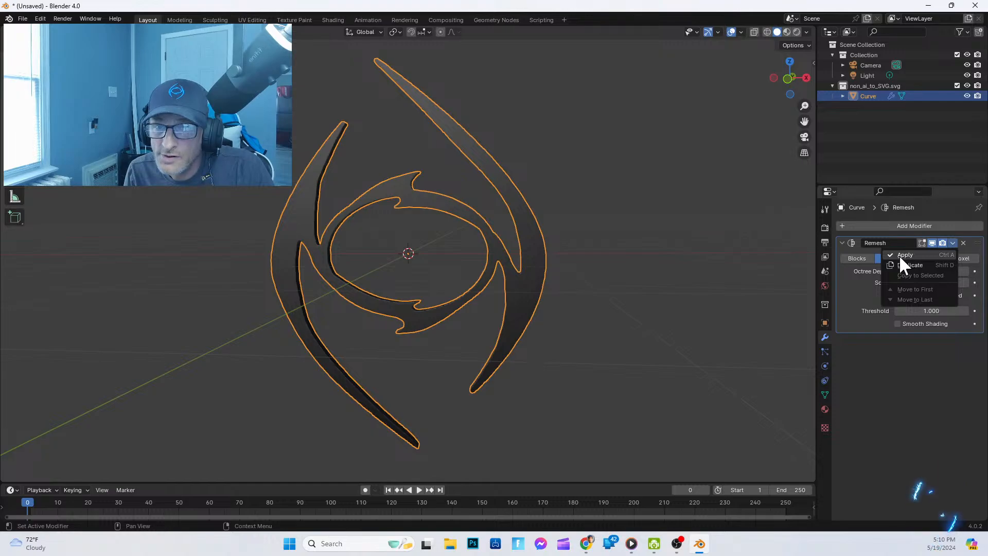
{"action": "left_click", "coordinate": [899, 254]}
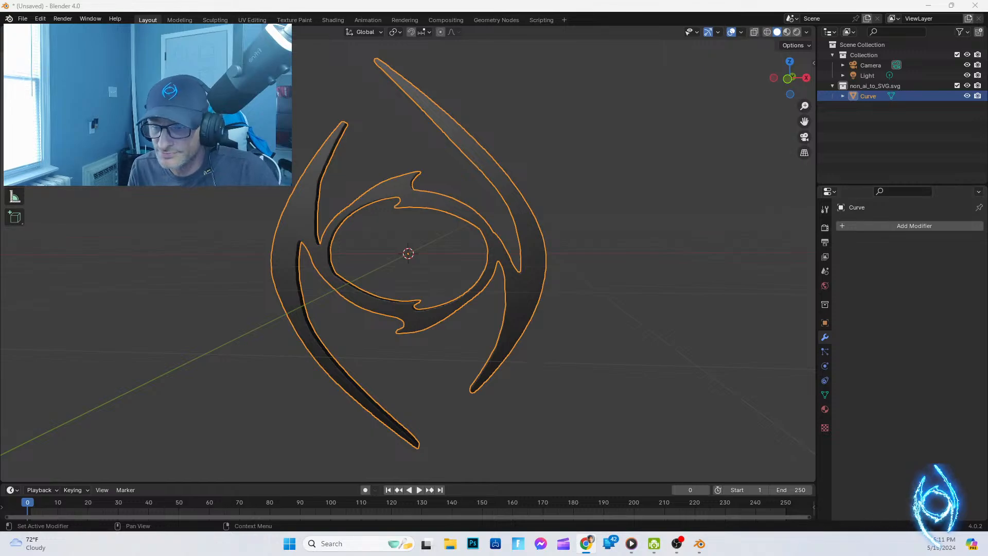
Step: Switch to the browser and review the "3D Chrome Logo In Blender" video from about 2:28 to 2:40 for the Decimate settings
{"action": "left_click_drag", "start_coordinate": [987, 463], "coordinate": [458, 160]}
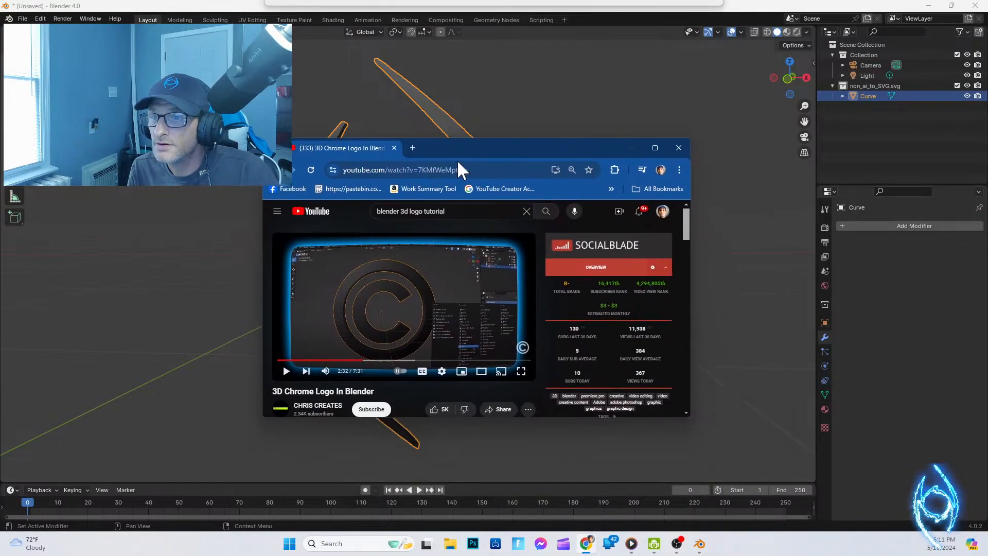
{"action": "left_click", "coordinate": [654, 149]}
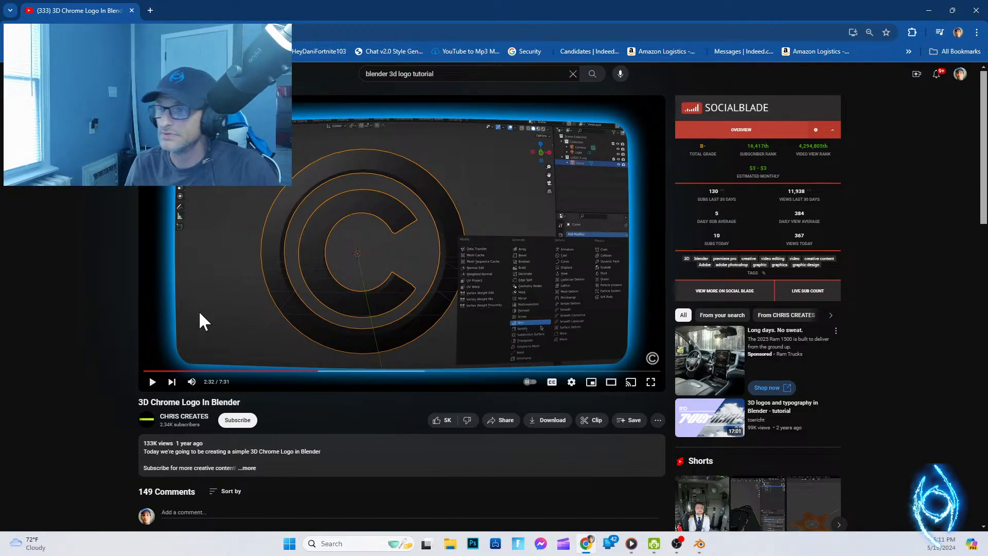
{"action": "left_click", "coordinate": [310, 371]}
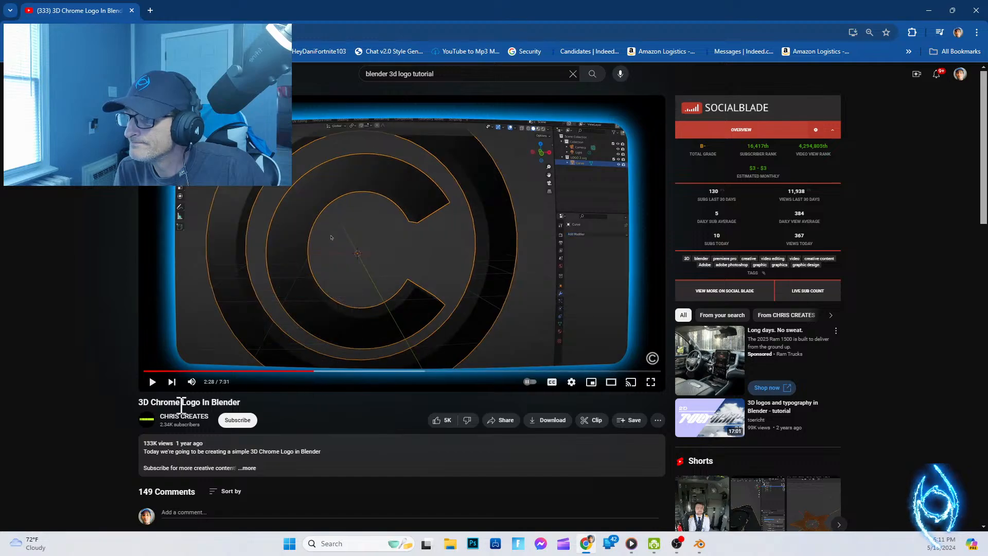
{"action": "left_click", "coordinate": [154, 384]}
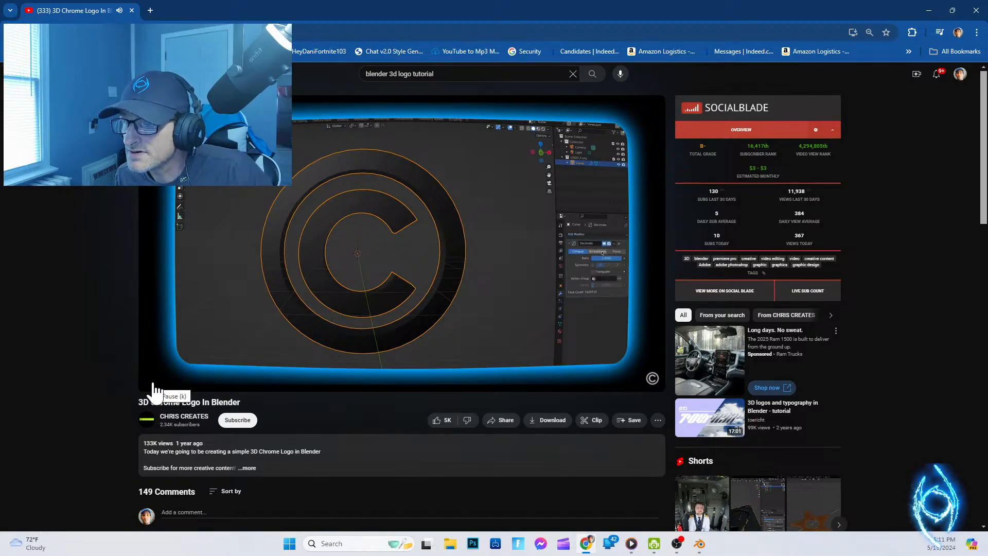
{"action": "left_click", "coordinate": [153, 385]}
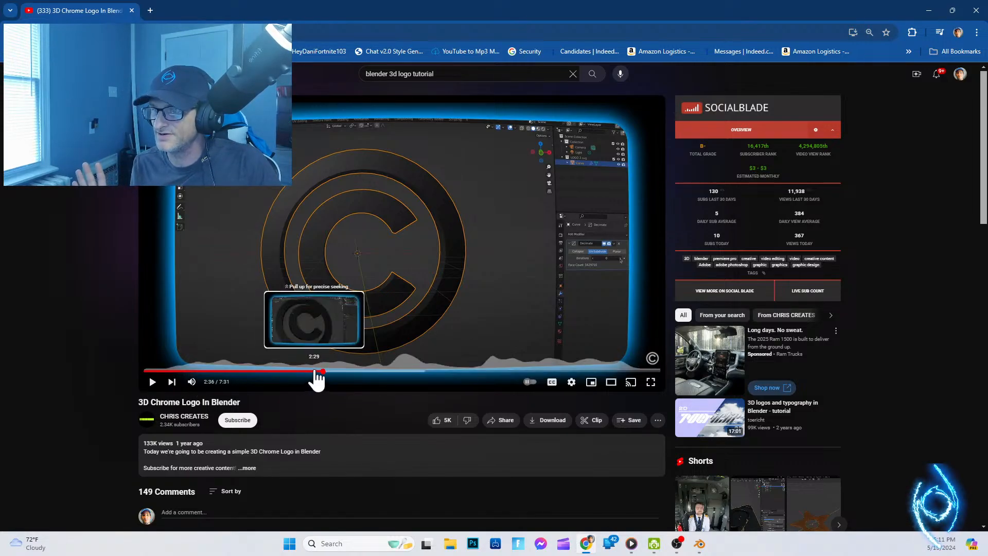
{"action": "left_click", "coordinate": [313, 371]}
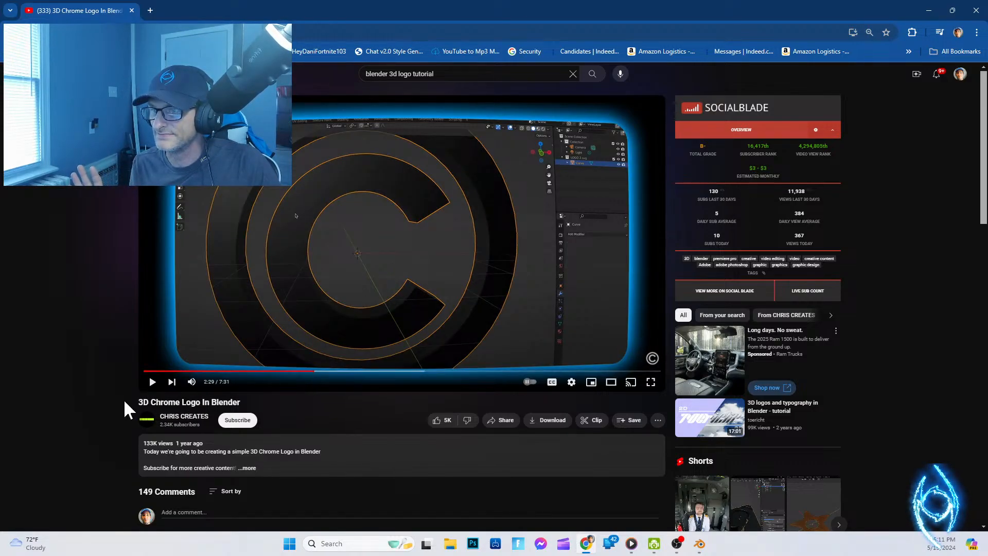
{"action": "left_click", "coordinate": [152, 382]}
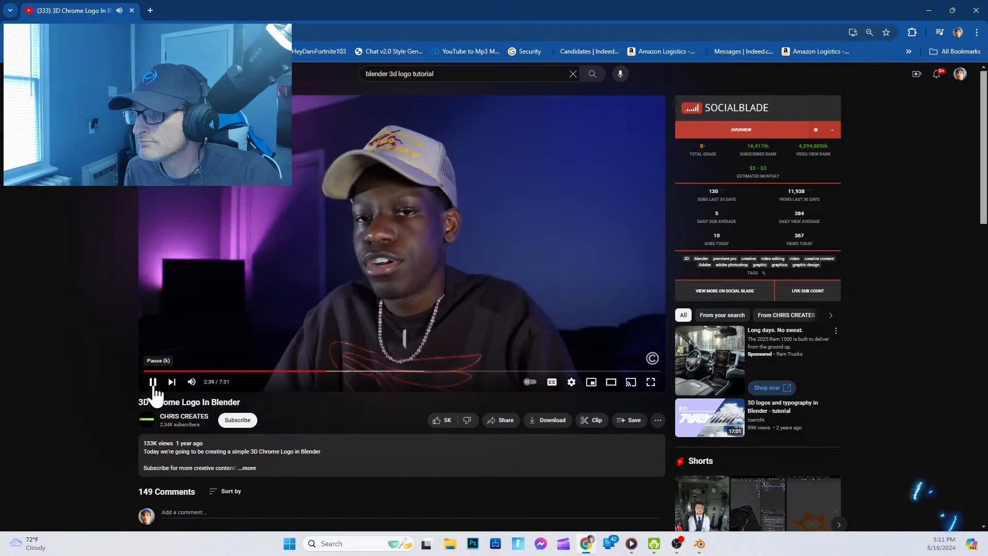
{"action": "left_click", "coordinate": [153, 381]}
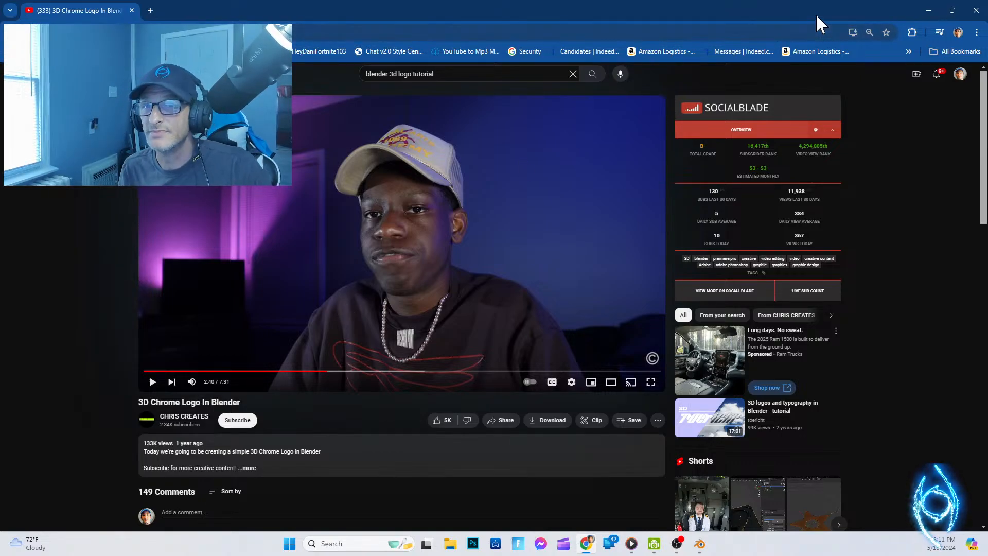
{"action": "left_click_drag", "start_coordinate": [811, 10], "coordinate": [987, 154]}
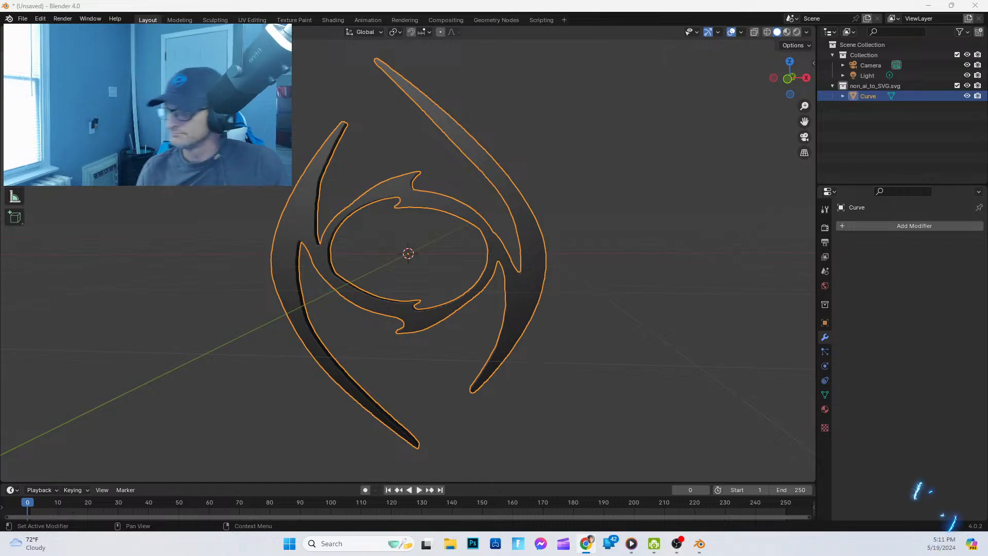
Step: Add a Decimate modifier to the logo mesh in Blender, using Un-Subdivide with 1 iteration
{"action": "left_click", "coordinate": [839, 227]}
{"action": "mouse_move", "coordinate": [839, 228]}
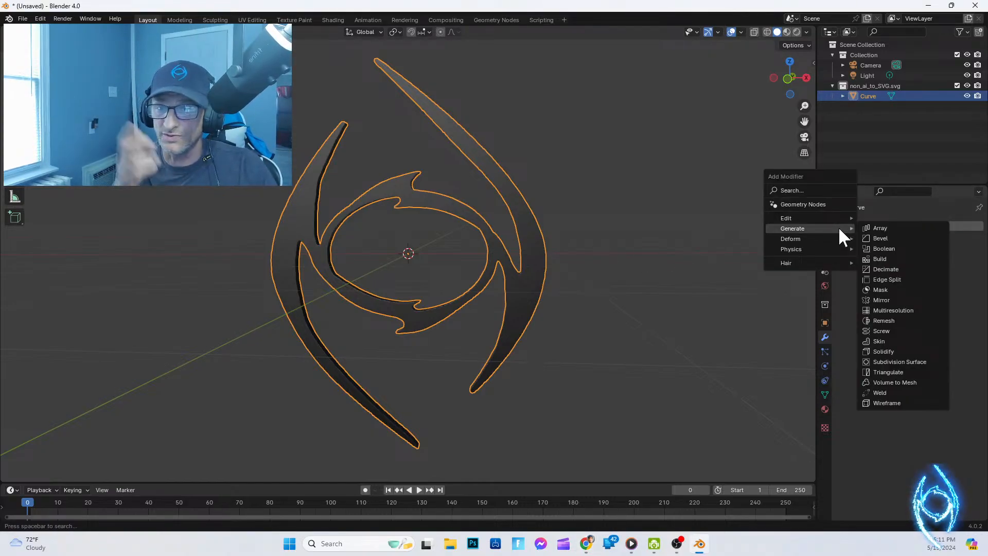
{"action": "left_click", "coordinate": [885, 278]}
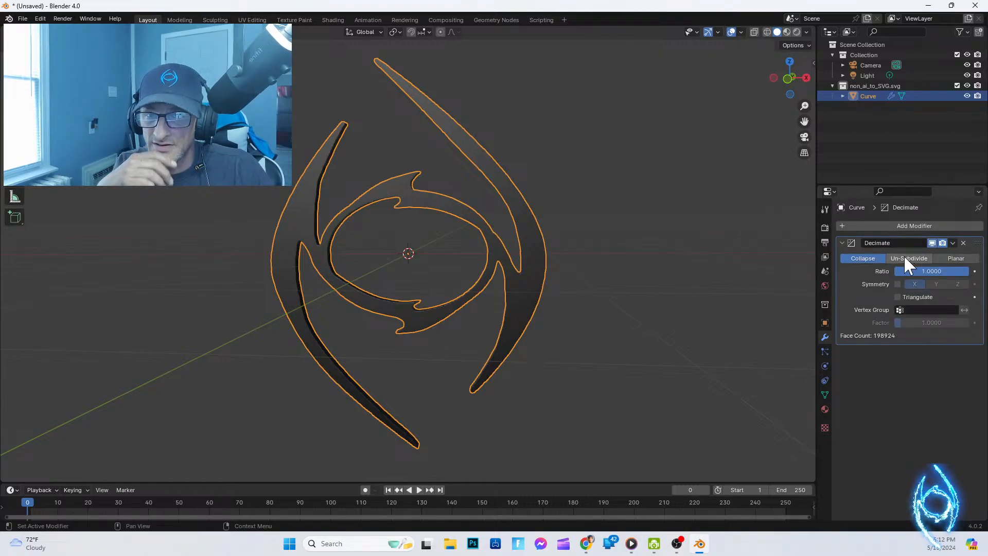
{"action": "left_click", "coordinate": [903, 257]}
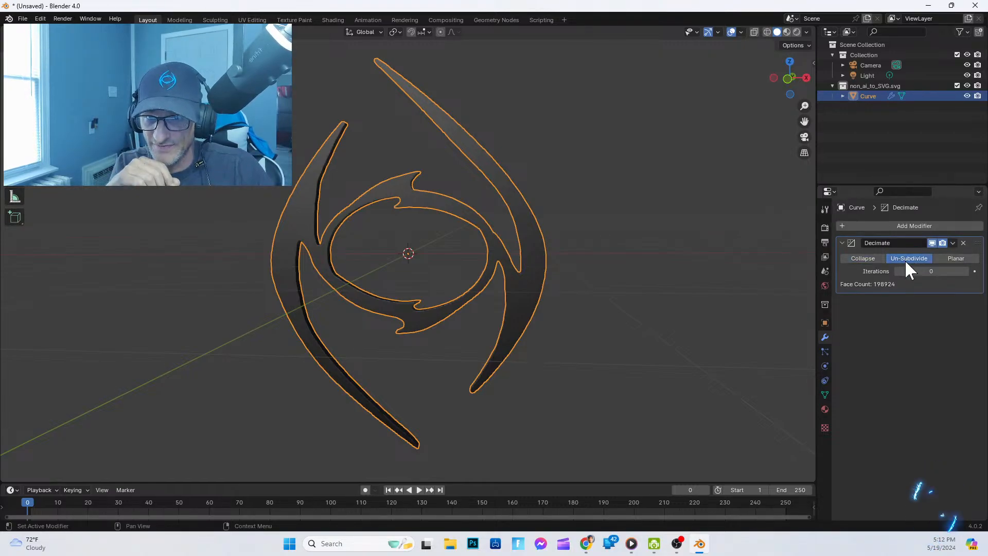
{"action": "left_click", "coordinate": [923, 271]}
{"action": "type", "text": "1"}
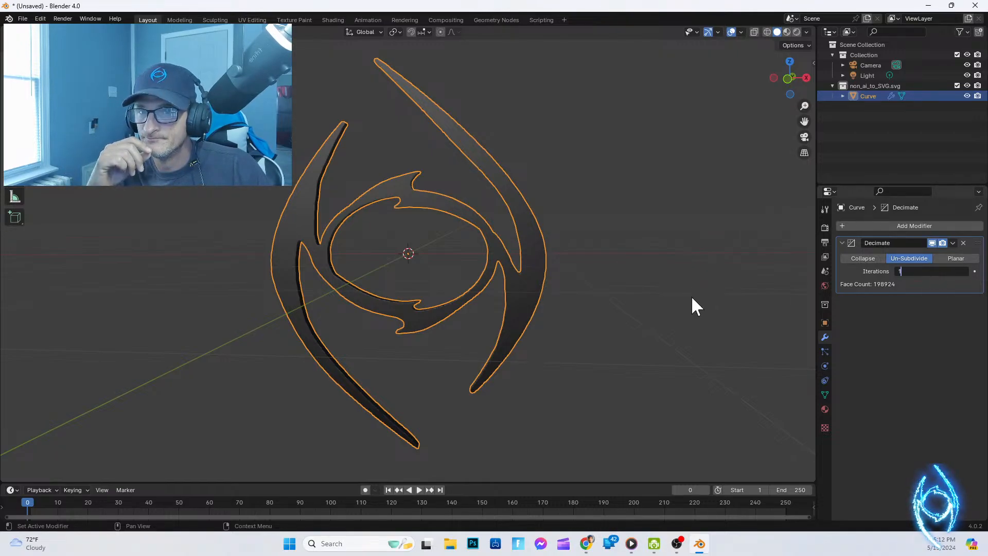
{"action": "left_click", "coordinate": [919, 366]}
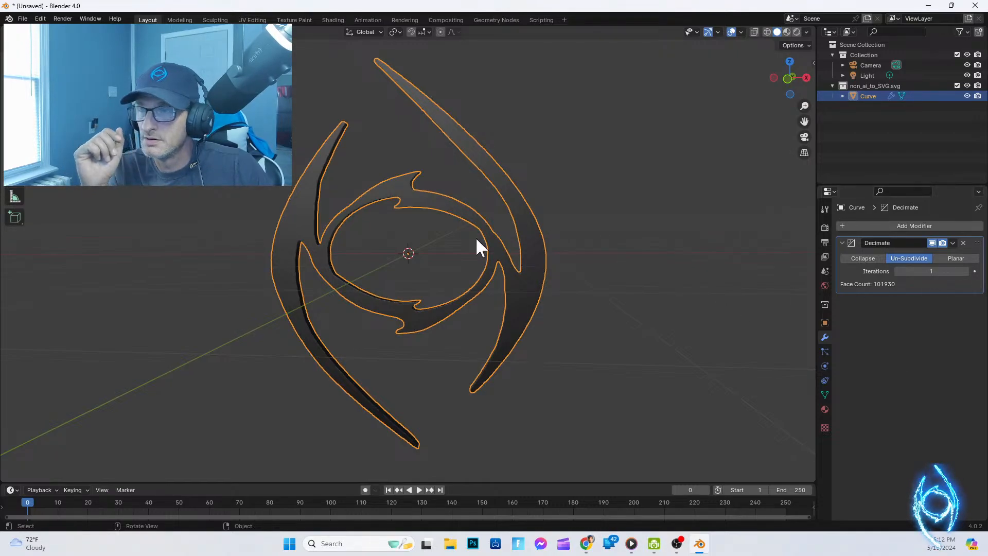
Step: Save the Blender file as NON_PROJECT2 in the NON_BLENDER folder
{"action": "left_click", "coordinate": [23, 20]}
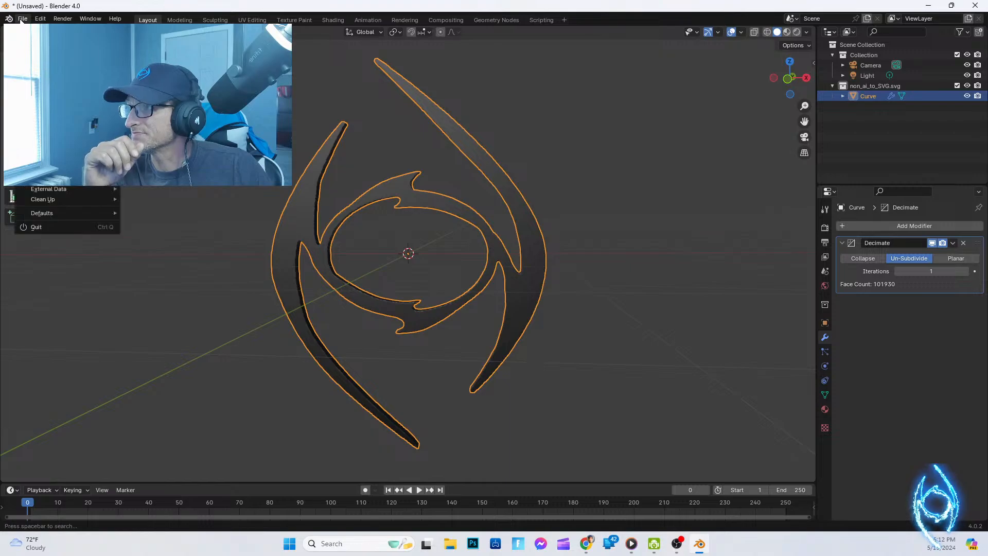
{"action": "left_click", "coordinate": [39, 86]}
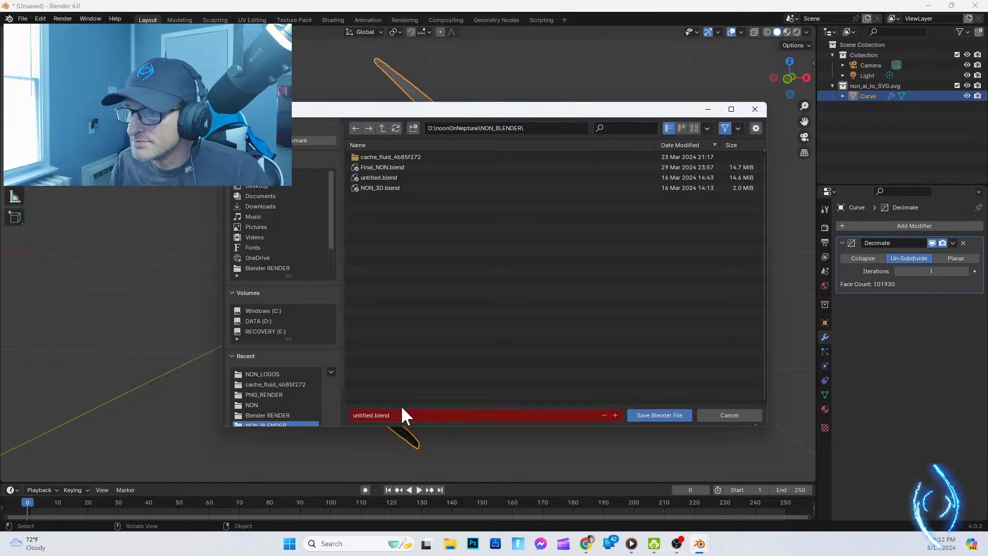
{"action": "left_click", "coordinate": [393, 414]}
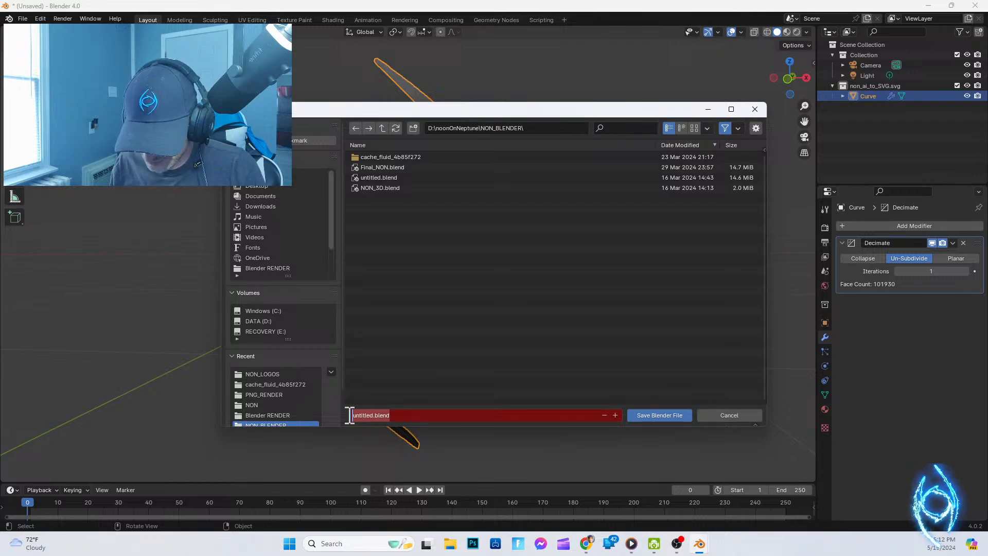
{"action": "type", "text": "NON"}
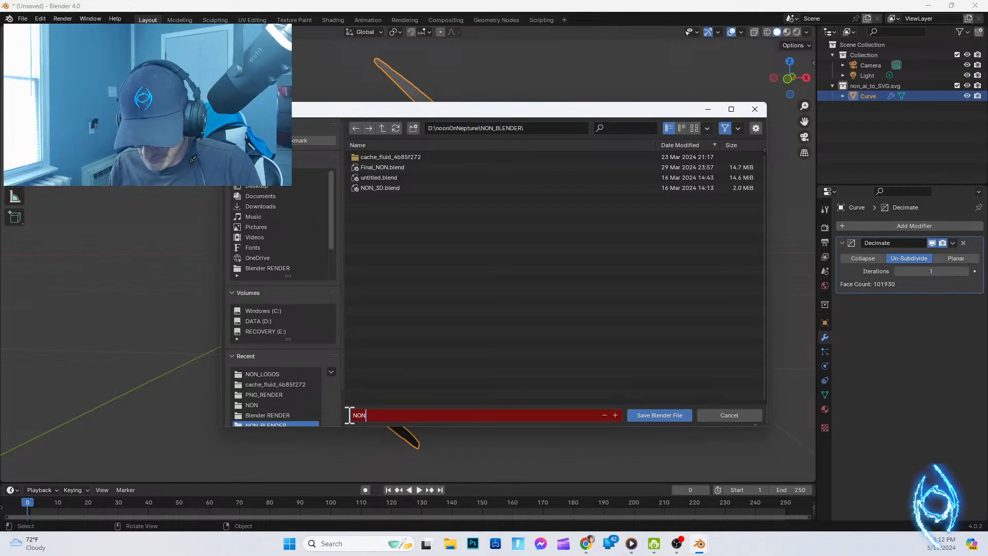
{"action": "type", "text": "_PRO"}
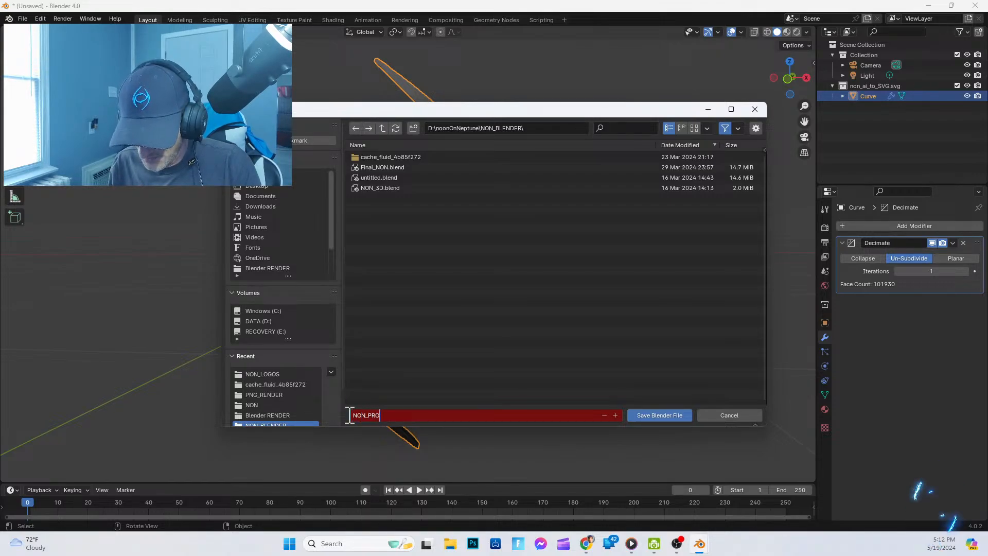
{"action": "type", "text": "JECT"}
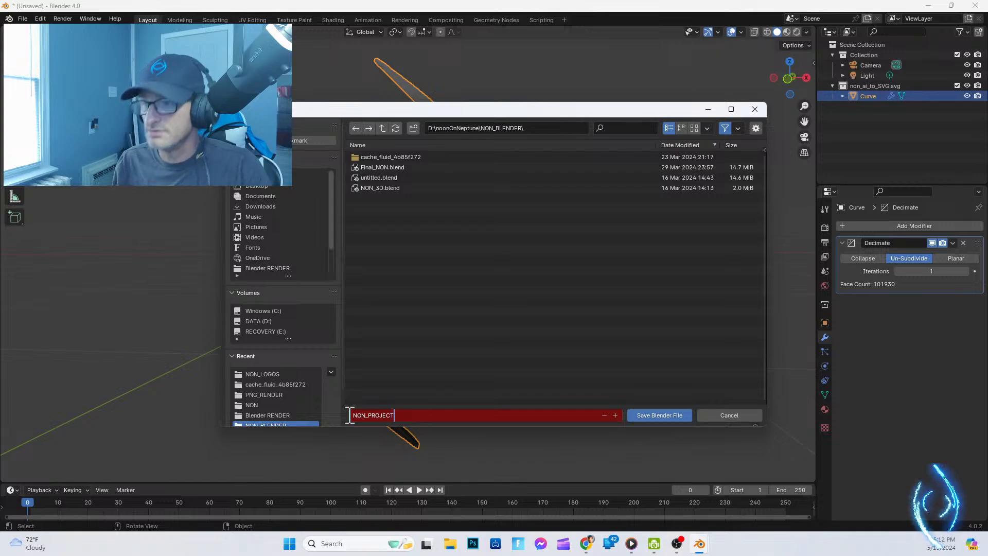
{"action": "type", "text": "2"}
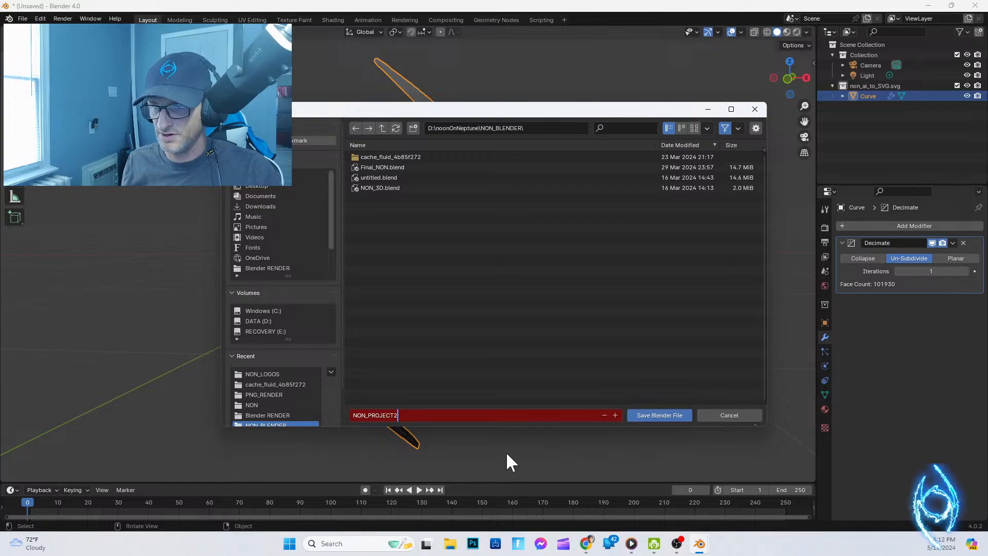
{"action": "left_click", "coordinate": [483, 446]}
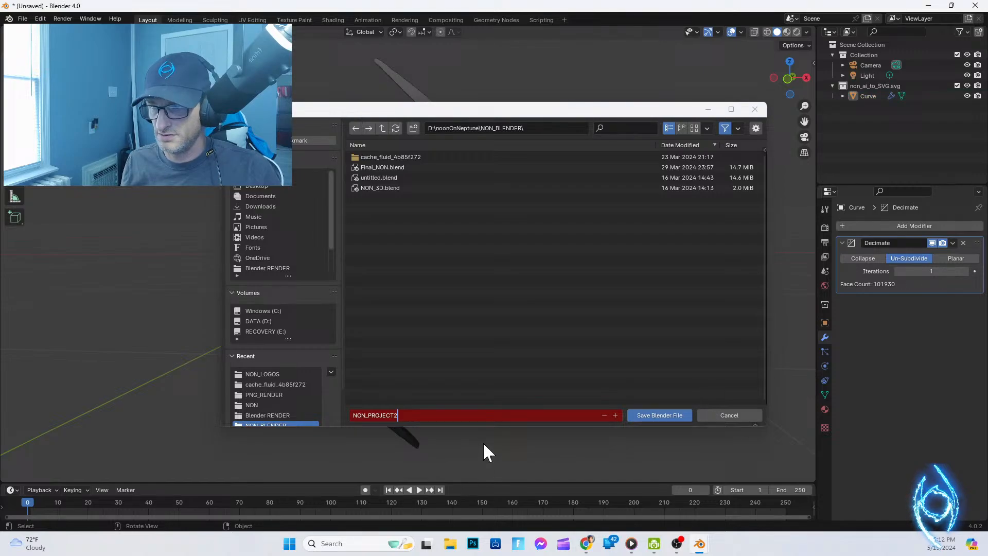
{"action": "left_click", "coordinate": [651, 414]}
{"action": "left_click", "coordinate": [649, 415]}
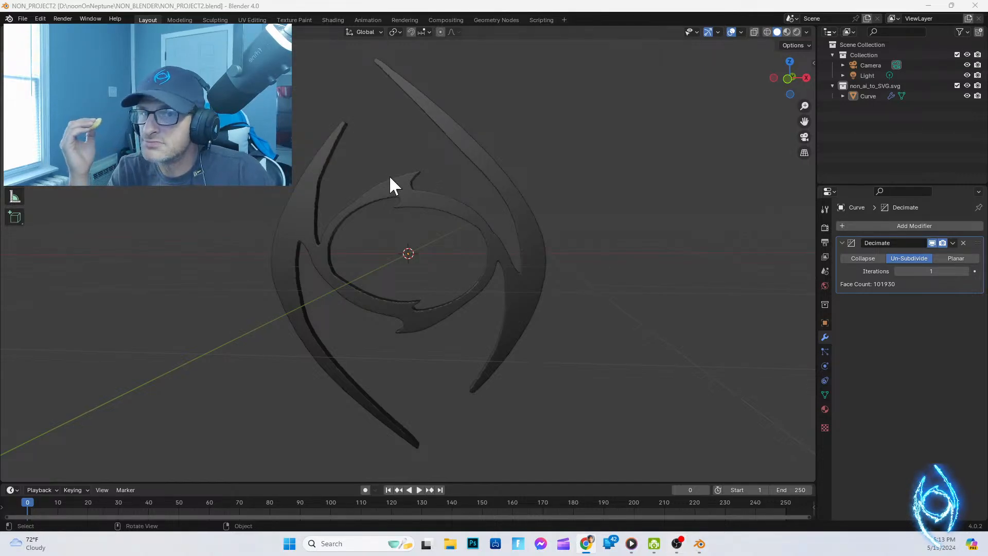
Step: Select the logo mesh and apply its Decimate modifier
{"action": "left_click_drag", "start_coordinate": [217, 89], "coordinate": [692, 483]}
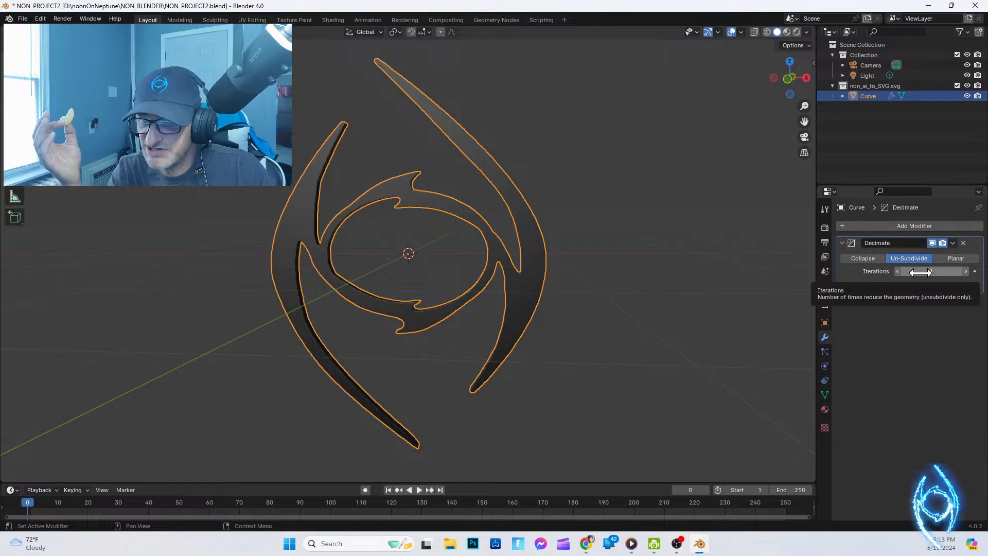
{"action": "left_click", "coordinate": [953, 243]}
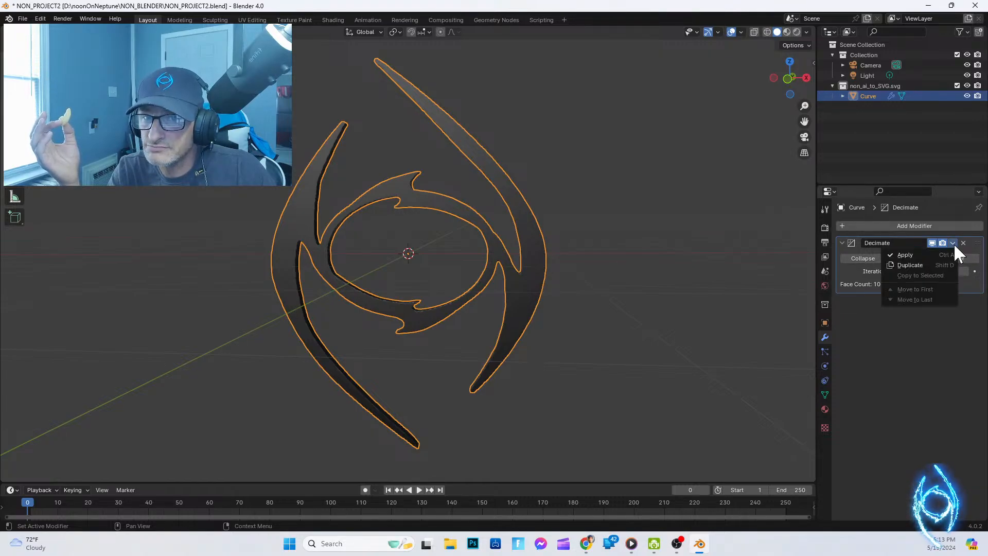
{"action": "left_click", "coordinate": [937, 254]}
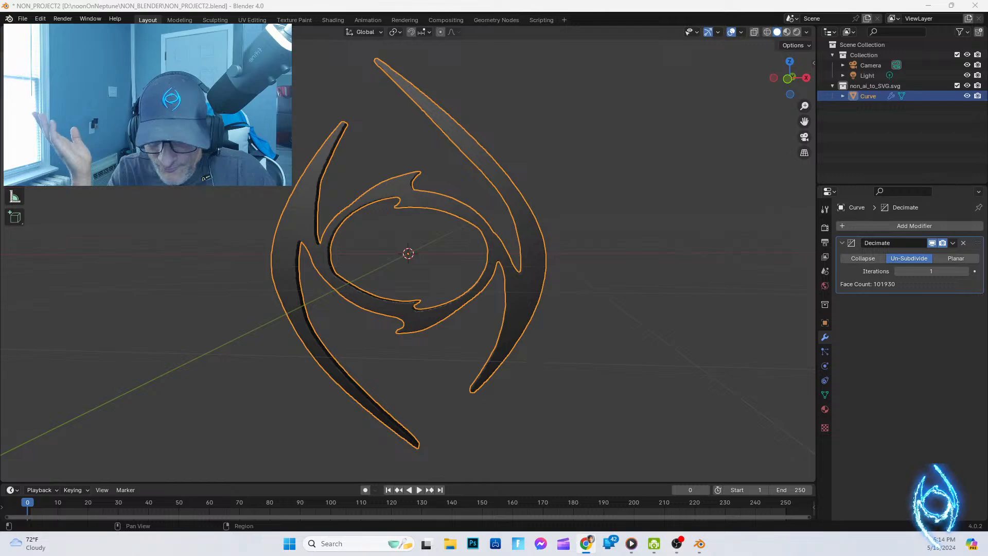
{"action": "left_click", "coordinate": [952, 243]}
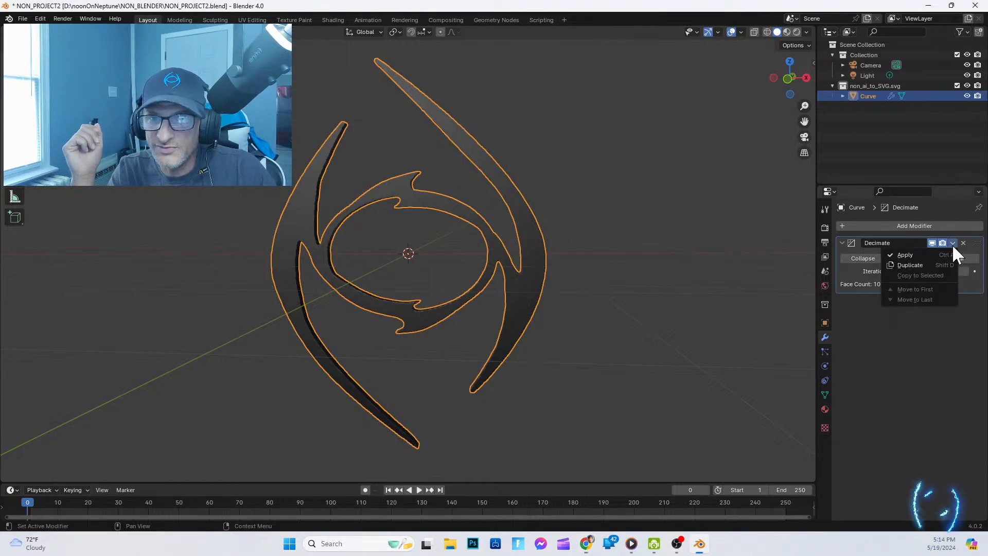
{"action": "left_click", "coordinate": [920, 254]}
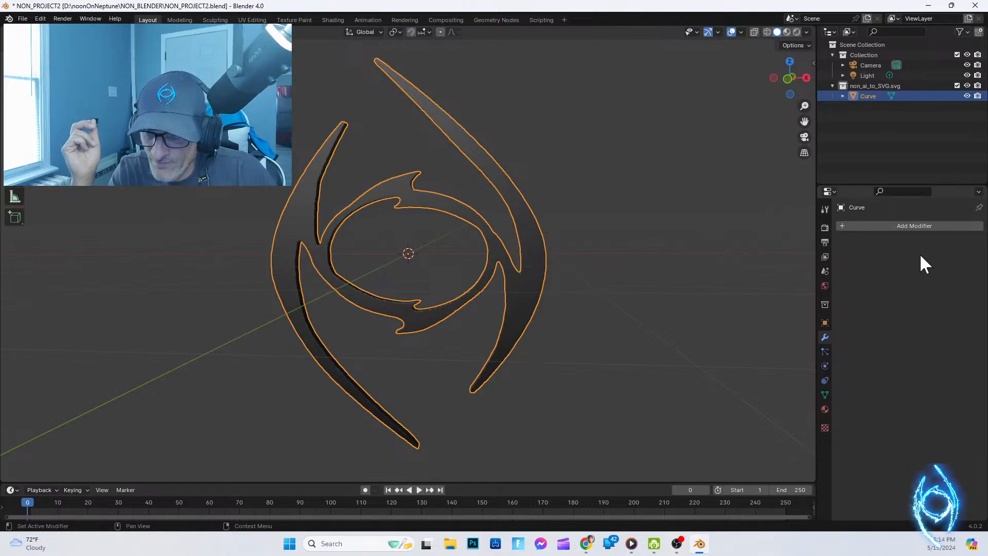
{"action": "left_click", "coordinate": [825, 208]}
{"action": "left_click", "coordinate": [825, 191]}
{"action": "key", "text": "Escape"}
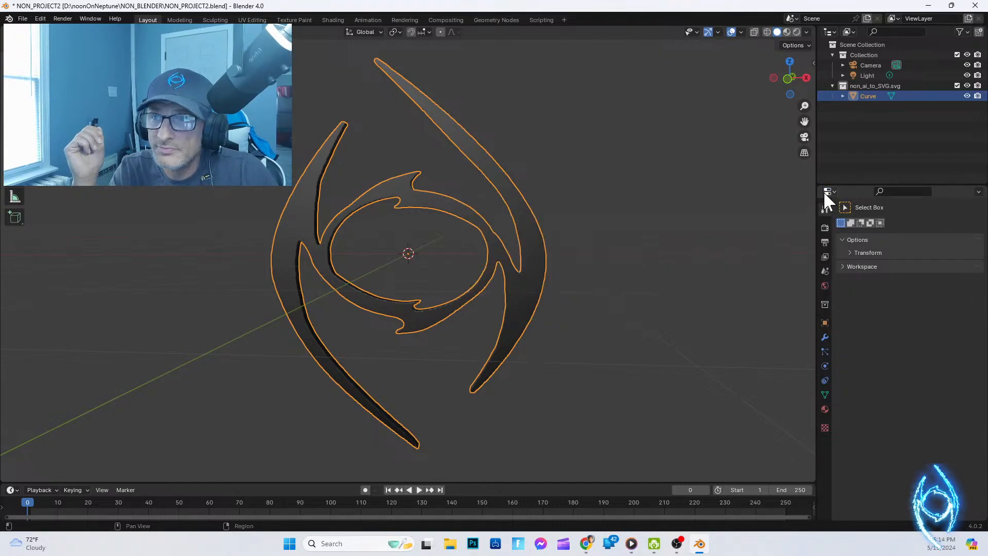
{"action": "left_click", "coordinate": [825, 229]}
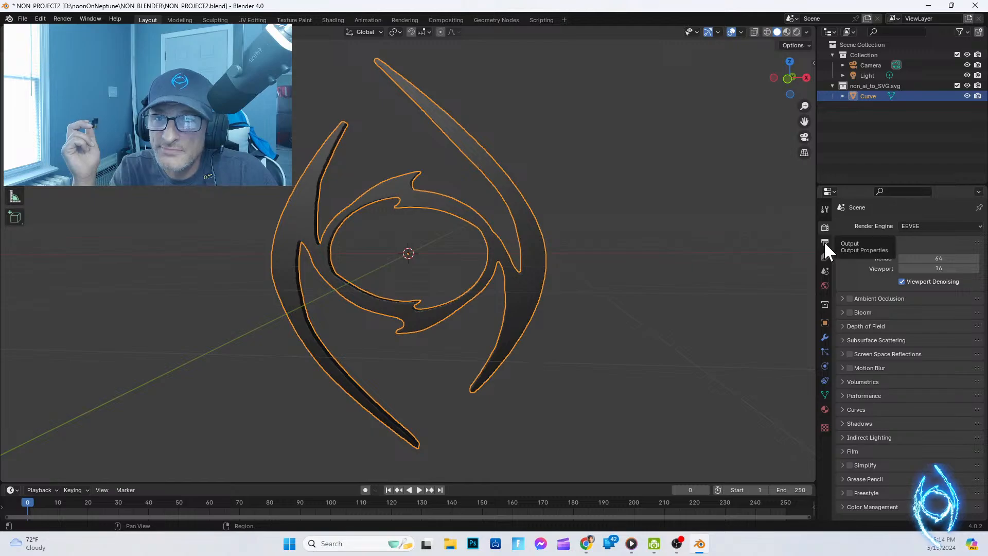
{"action": "left_click", "coordinate": [824, 242]}
{"action": "left_click", "coordinate": [824, 256]}
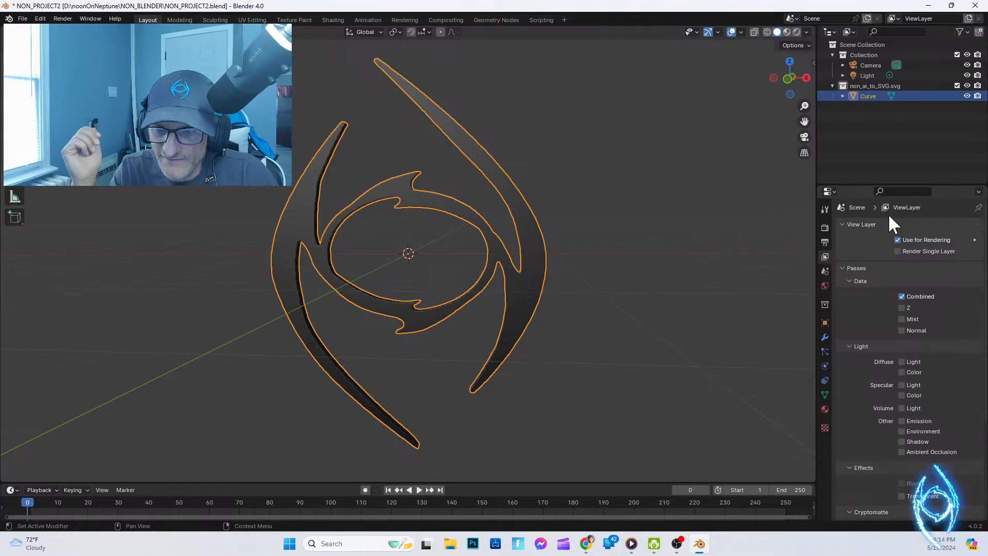
{"action": "left_click", "coordinate": [825, 321]}
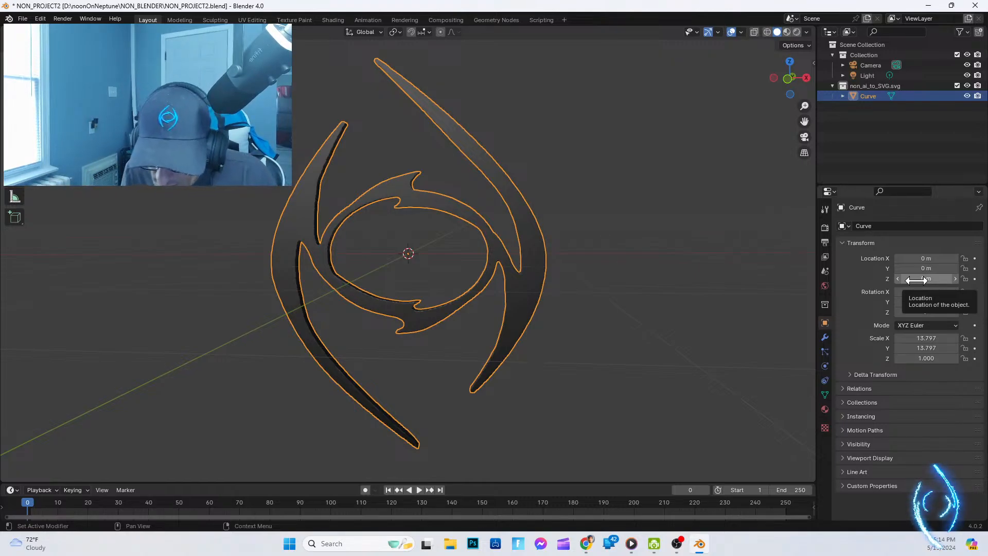
Step: Lighten the base color of the logo's SVGMat material from black to a mid grey
{"action": "left_click", "coordinate": [824, 409]}
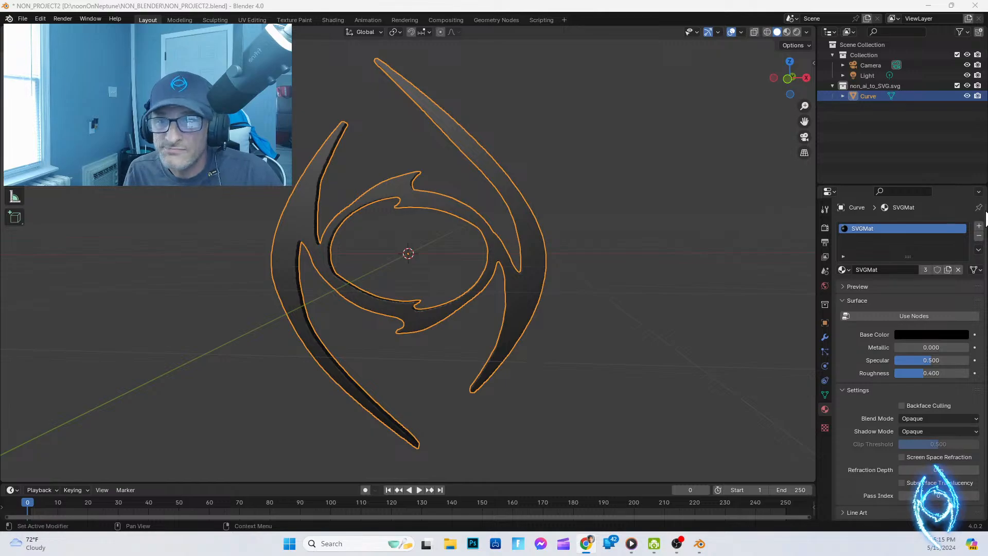
{"action": "left_click", "coordinate": [921, 335]}
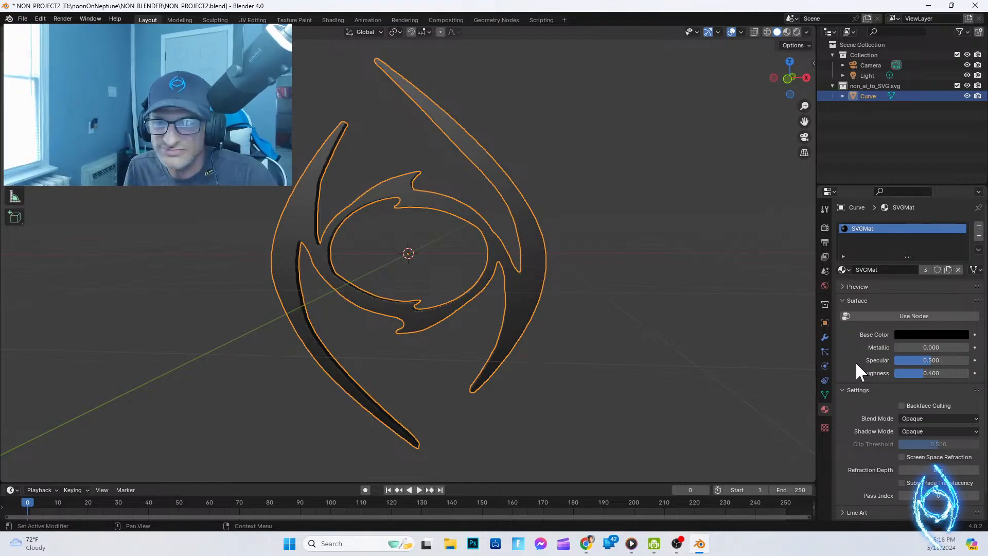
{"action": "left_click", "coordinate": [932, 334]}
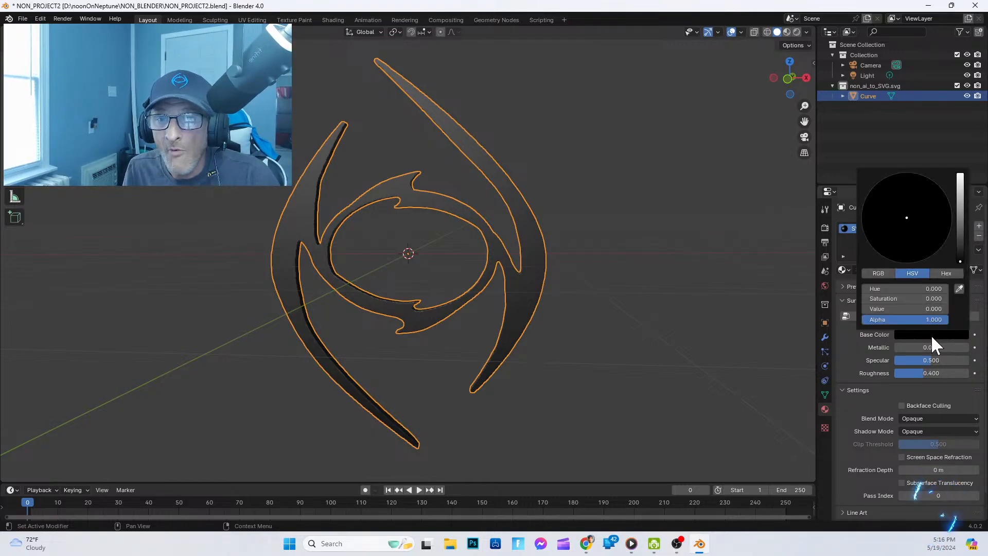
{"action": "left_click", "coordinate": [960, 228]}
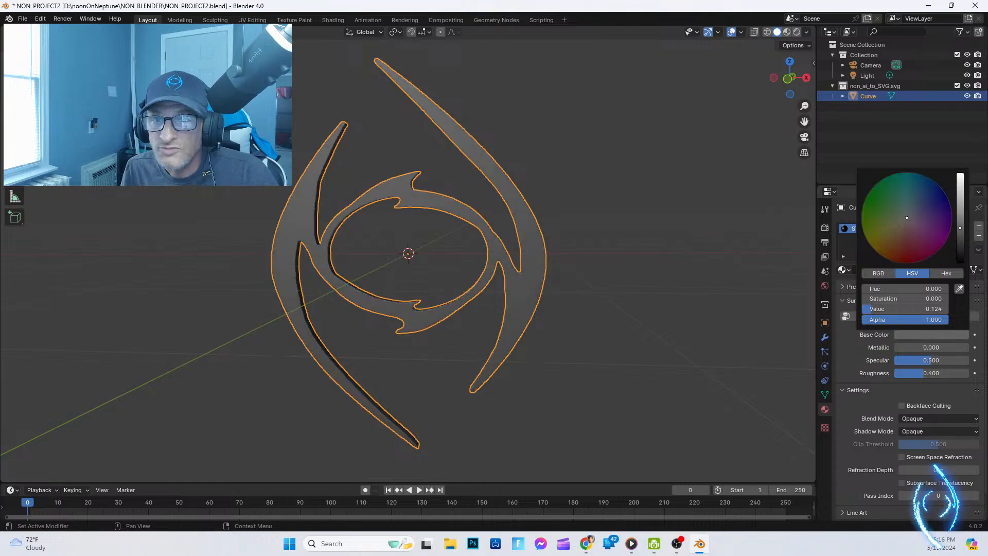
{"action": "left_click_drag", "start_coordinate": [960, 228], "coordinate": [960, 213]}
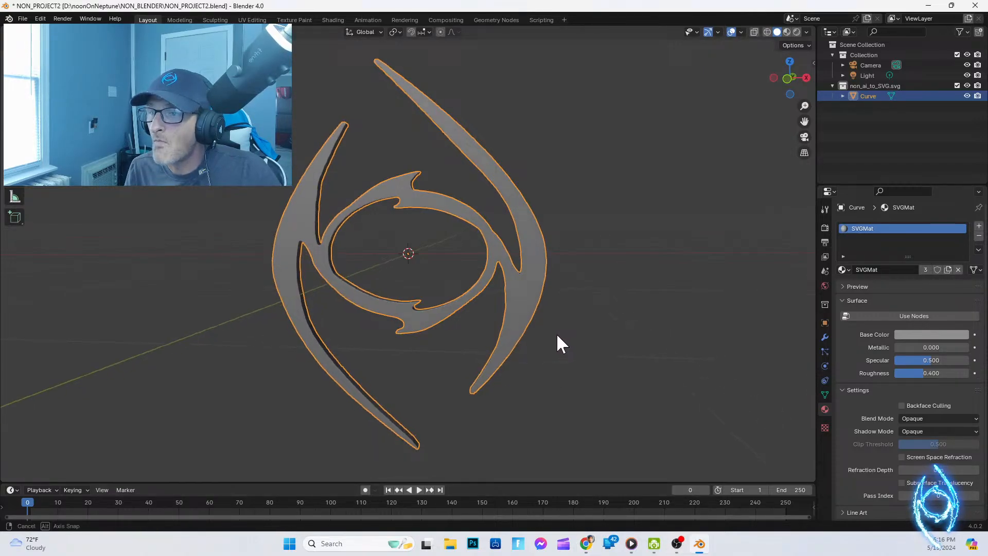
Step: Switch the logo mesh from Object Mode to Sculpt Mode
{"action": "middle_click_drag", "start_coordinate": [557, 335], "coordinate": [469, 340]}
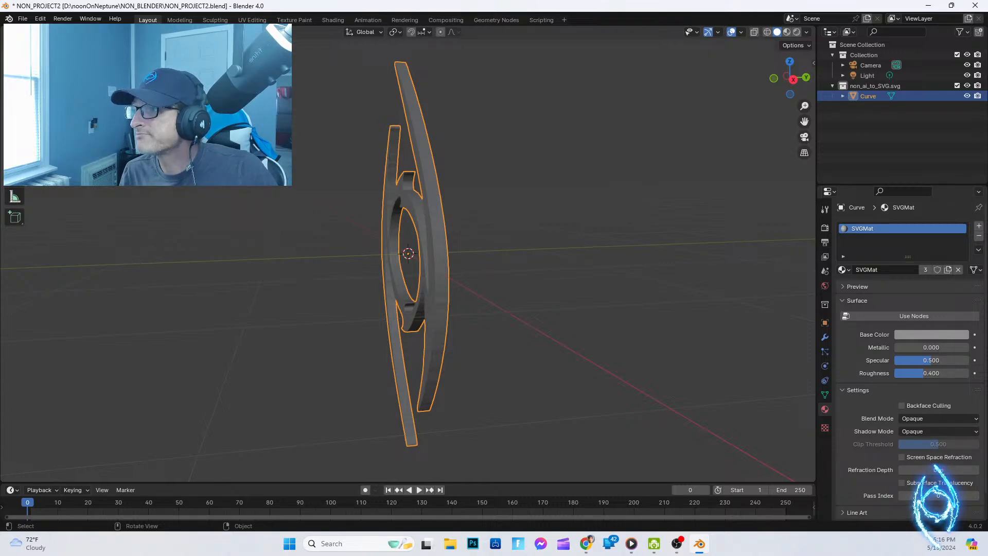
{"action": "left_click", "coordinate": [48, 64]}
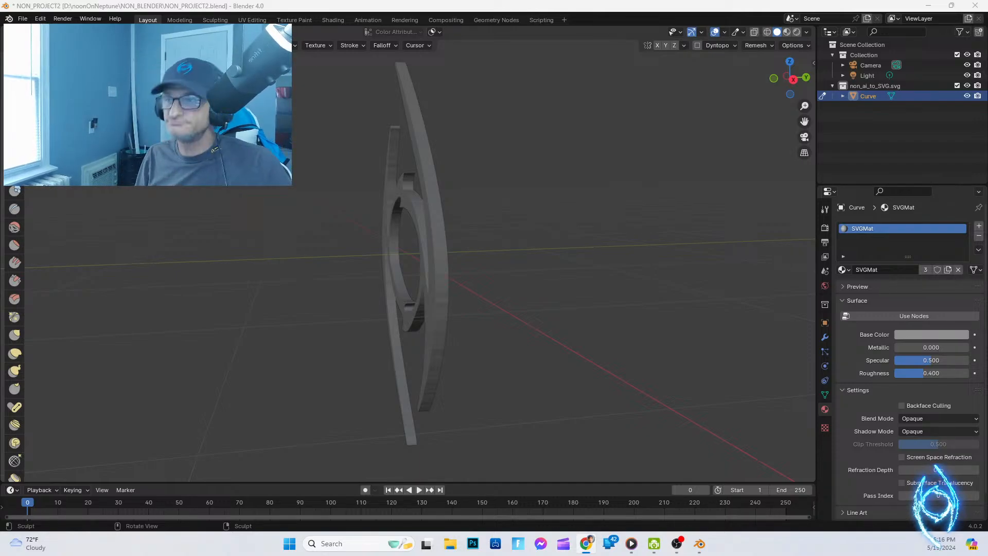
Step: Switch to the browser and review the "3D Chrome Logo In Blender" video from about 2:39 to 3:03 for the sculpting setup
{"action": "left_click_drag", "start_coordinate": [921, 555], "coordinate": [739, 125]}
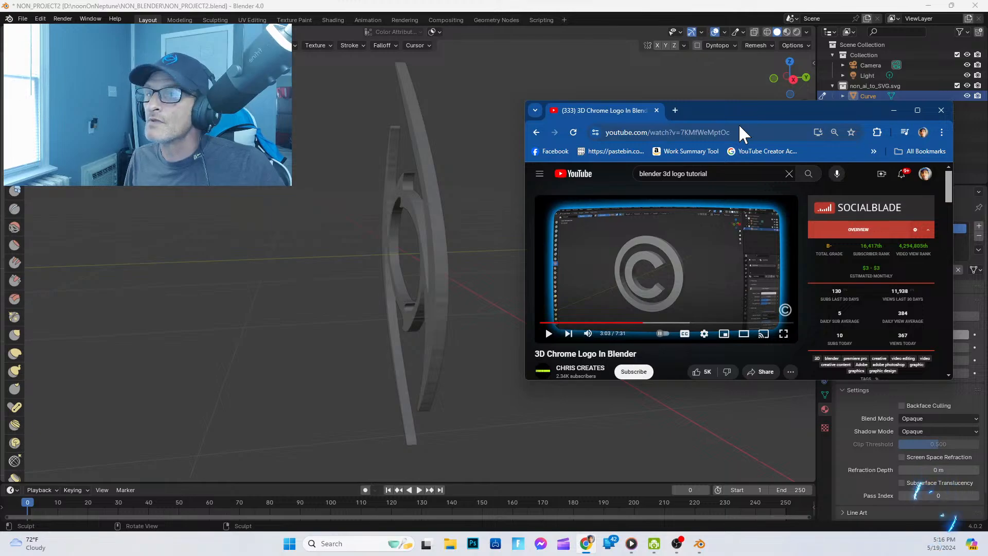
{"action": "left_click", "coordinate": [629, 323]}
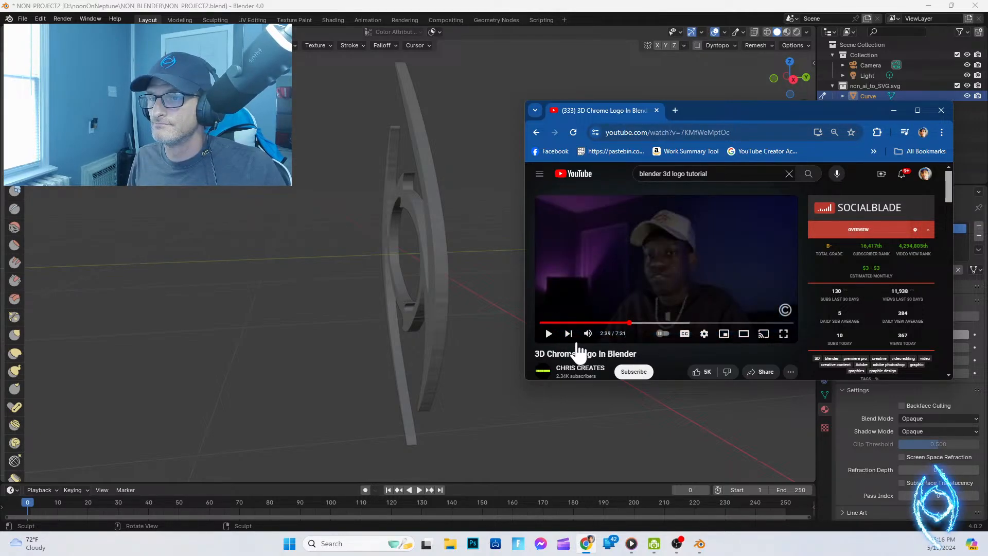
{"action": "left_click", "coordinate": [548, 333]}
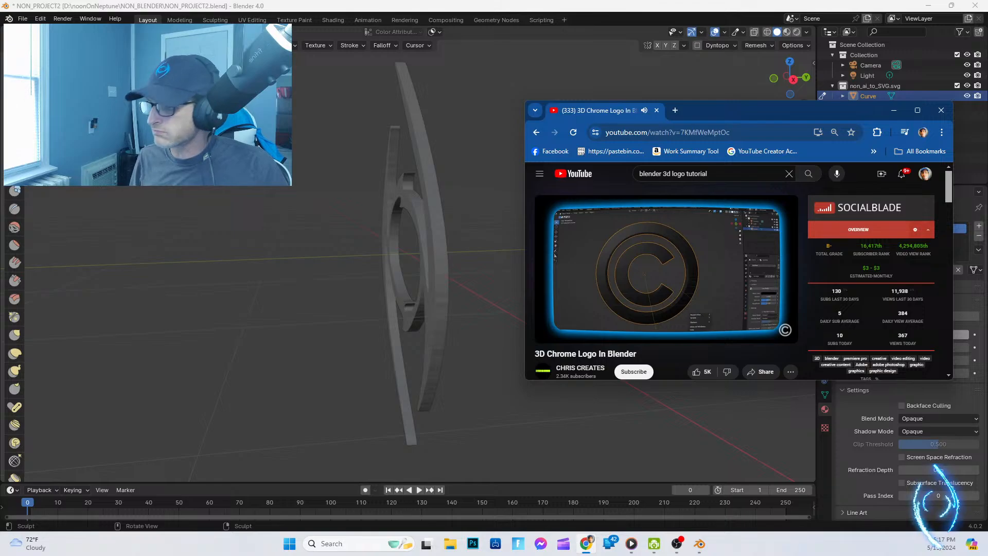
{"action": "mouse_move", "coordinate": [650, 331]}
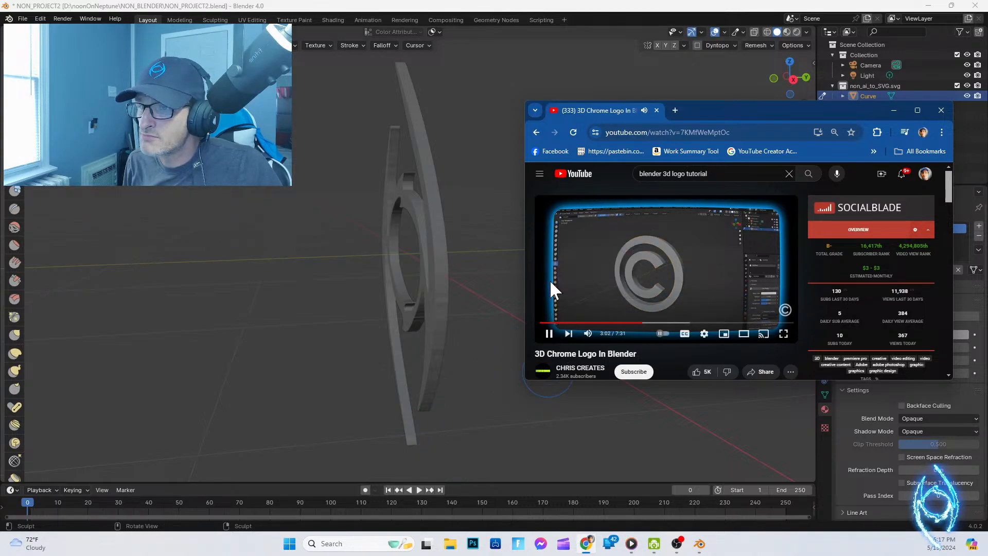
{"action": "left_click", "coordinate": [549, 333]}
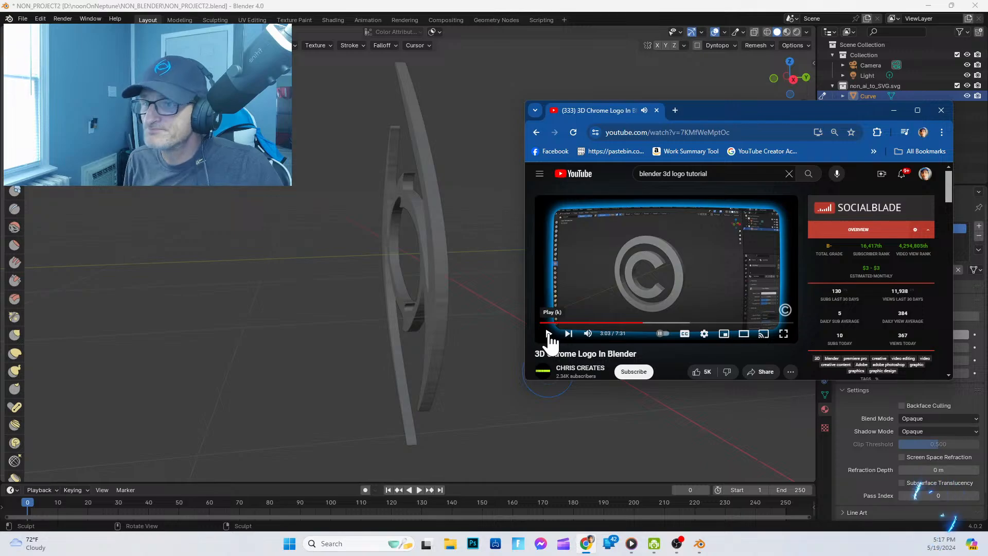
{"action": "left_click", "coordinate": [915, 109]}
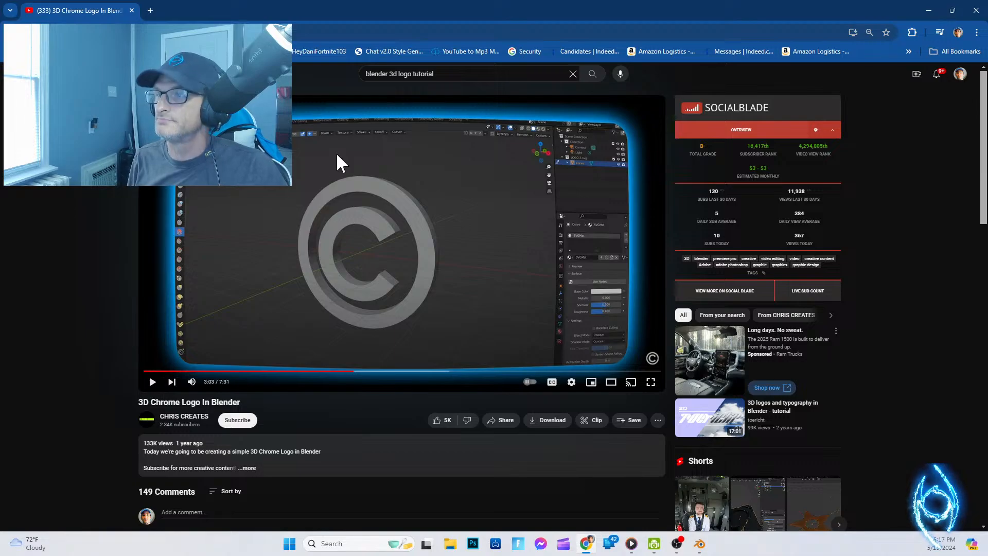
Step: Return to Blender and choose the Smooth brush for sculpting the logo
{"action": "left_click", "coordinate": [929, 10]}
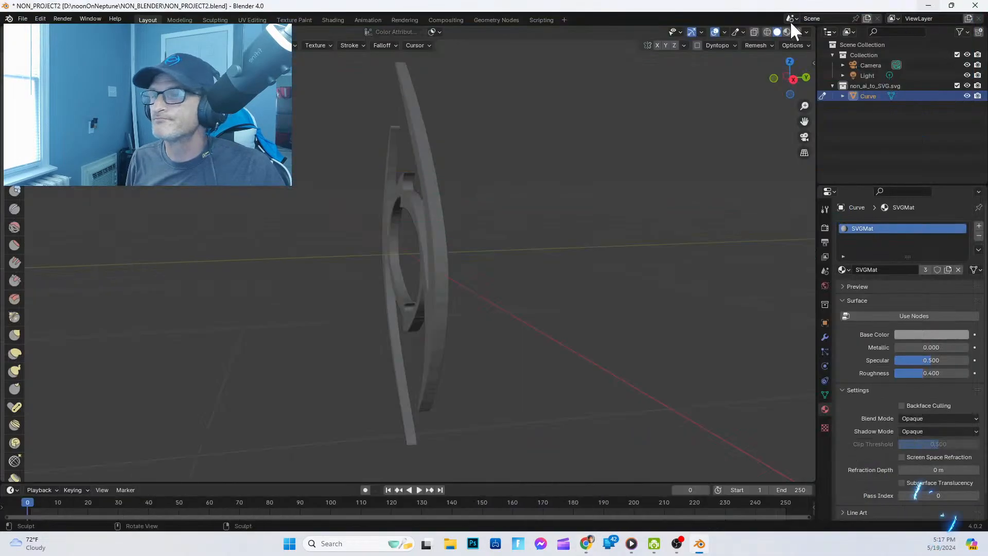
{"action": "left_click", "coordinate": [16, 229]}
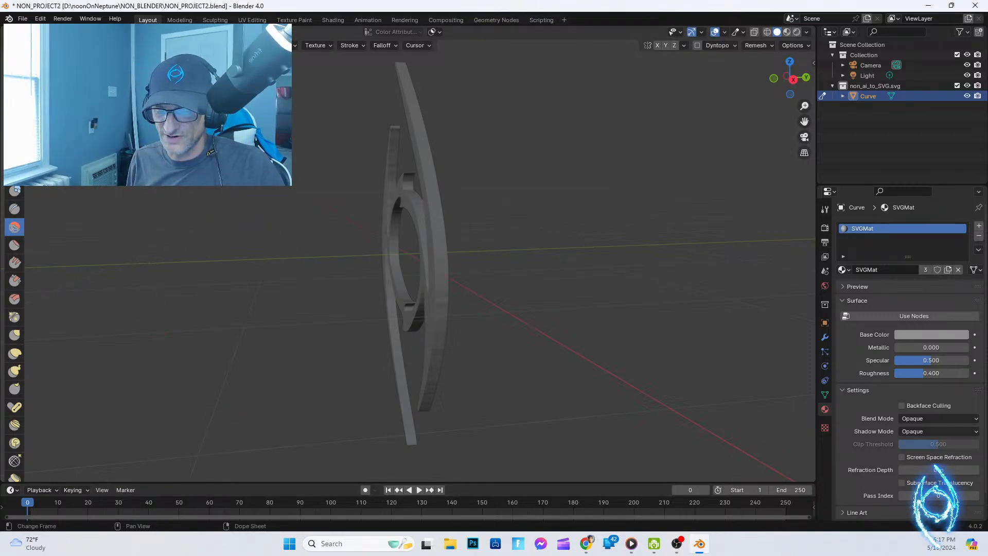
Step: Switch back to the browser and watch the chrome logo tutorial from about 3:03 to 3:12 for the smoothing instructions
{"action": "key", "text": "alt+Tab"}
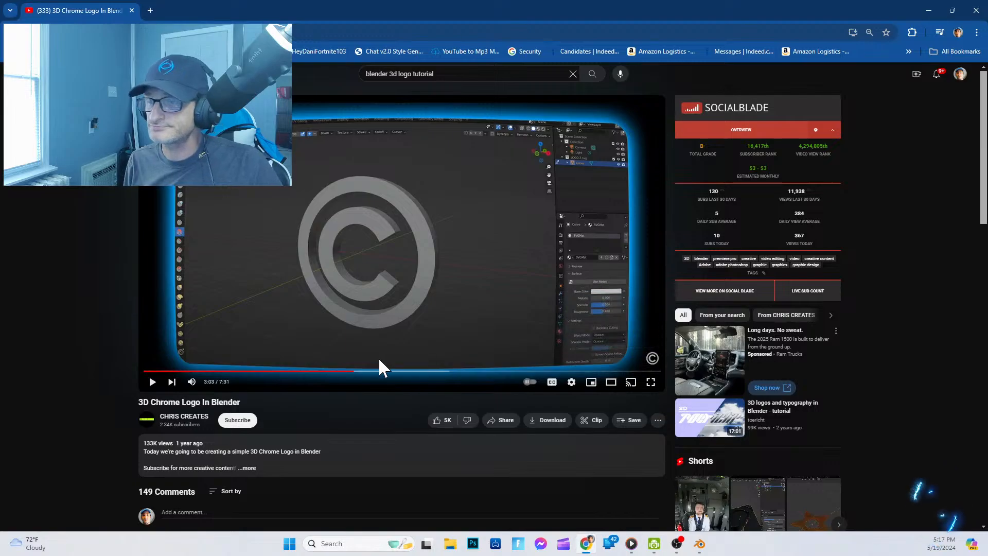
{"action": "left_click", "coordinate": [154, 382]}
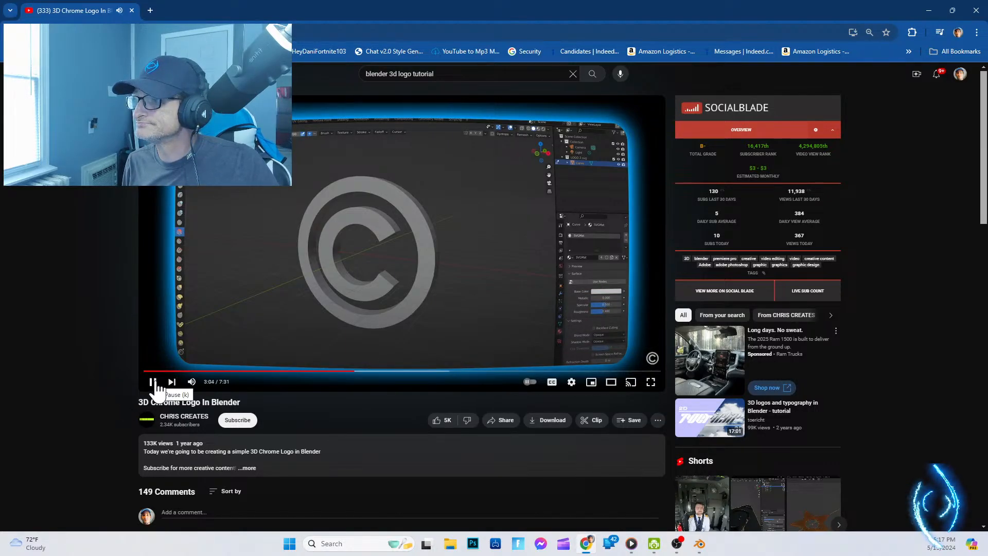
{"action": "left_click", "coordinate": [153, 383]}
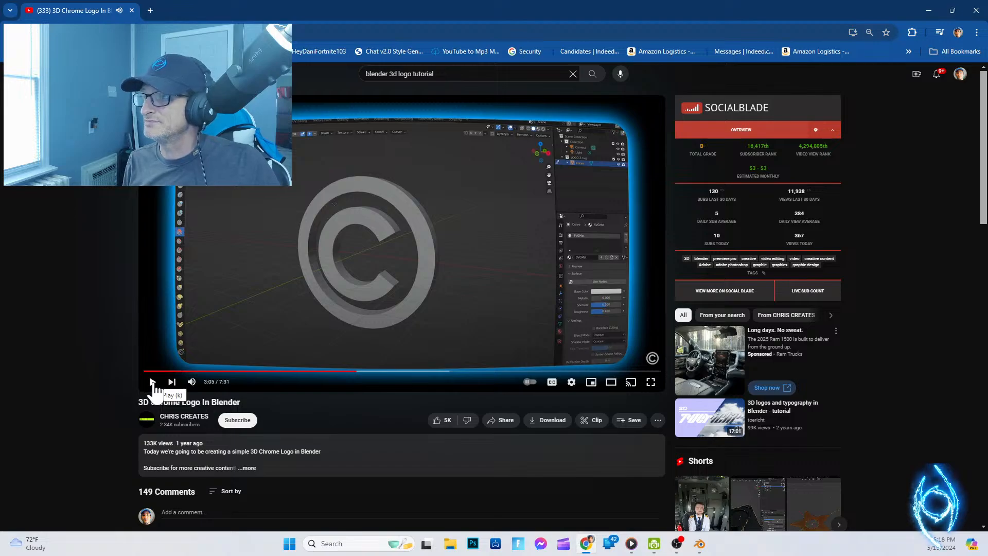
{"action": "left_click", "coordinate": [153, 383]}
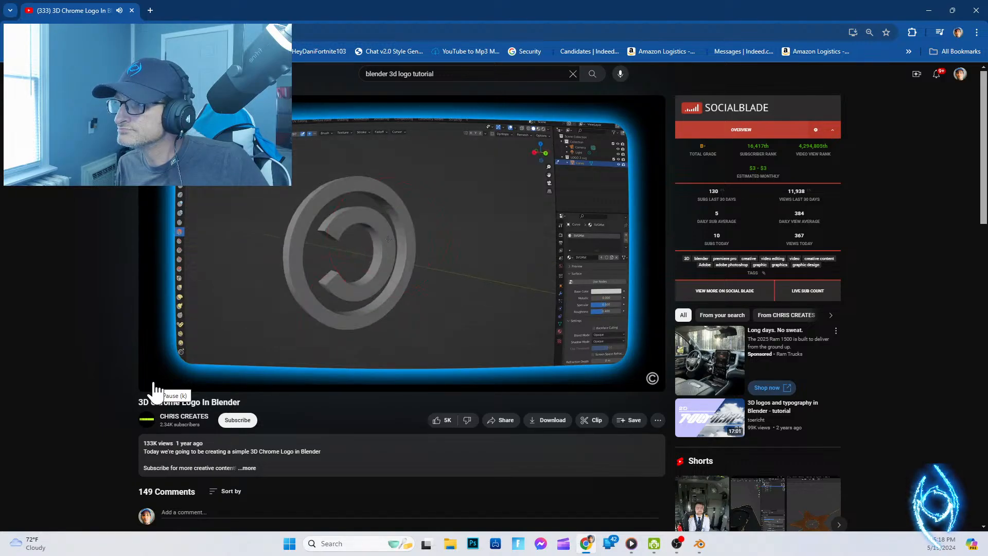
{"action": "left_click", "coordinate": [154, 385]}
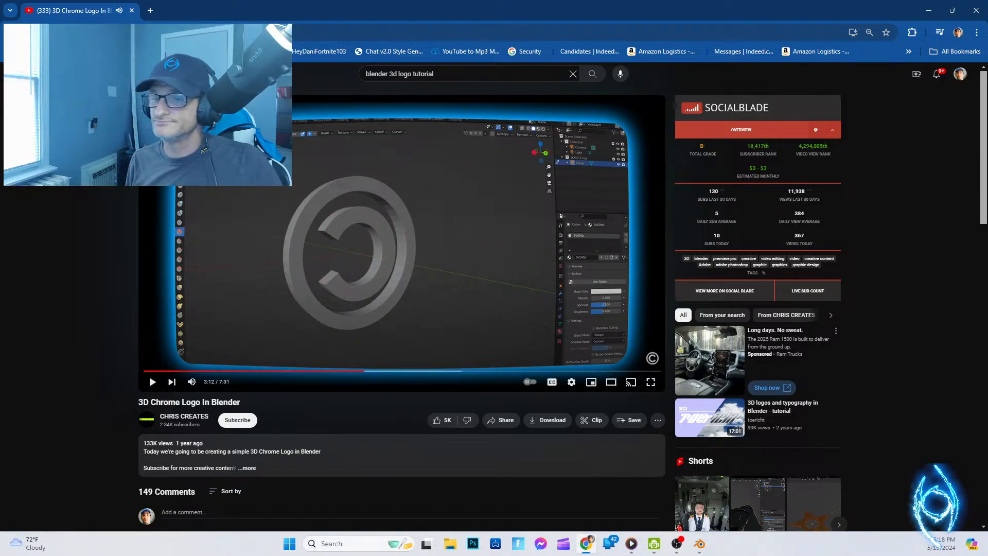
Step: Switch to Blender and smooth the logo mesh with a Smooth brush stroke over its centre
{"action": "left_click", "coordinate": [700, 543]}
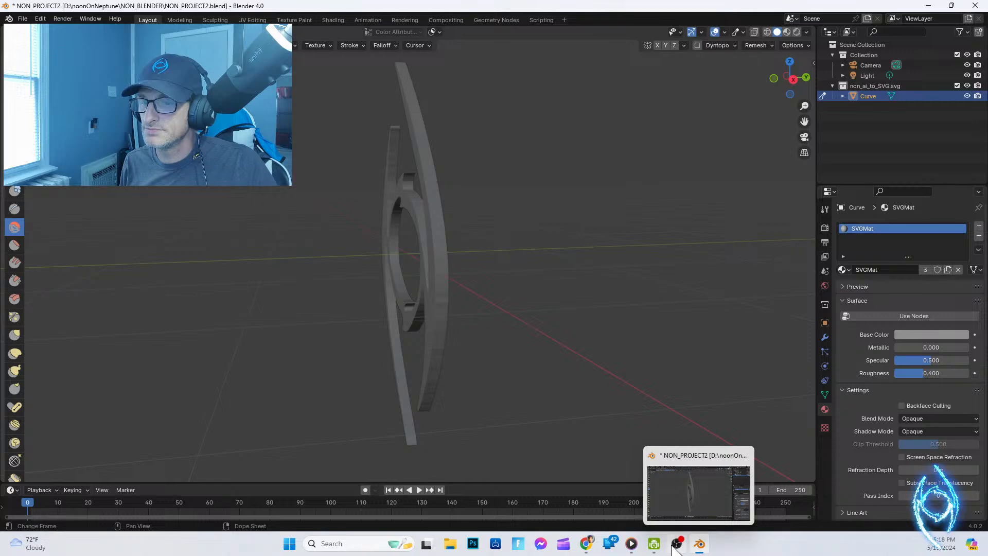
{"action": "left_click", "coordinate": [586, 544]}
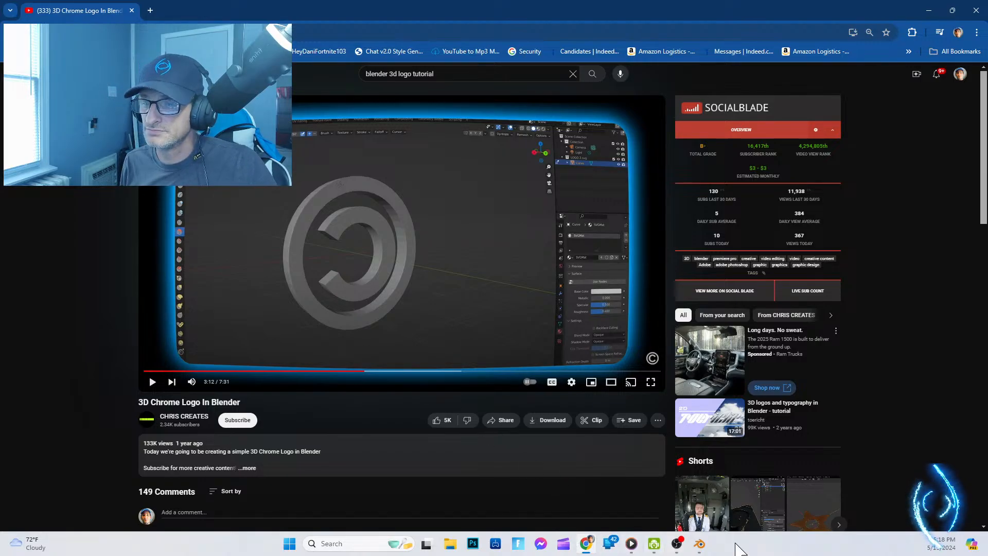
{"action": "left_click", "coordinate": [700, 544]}
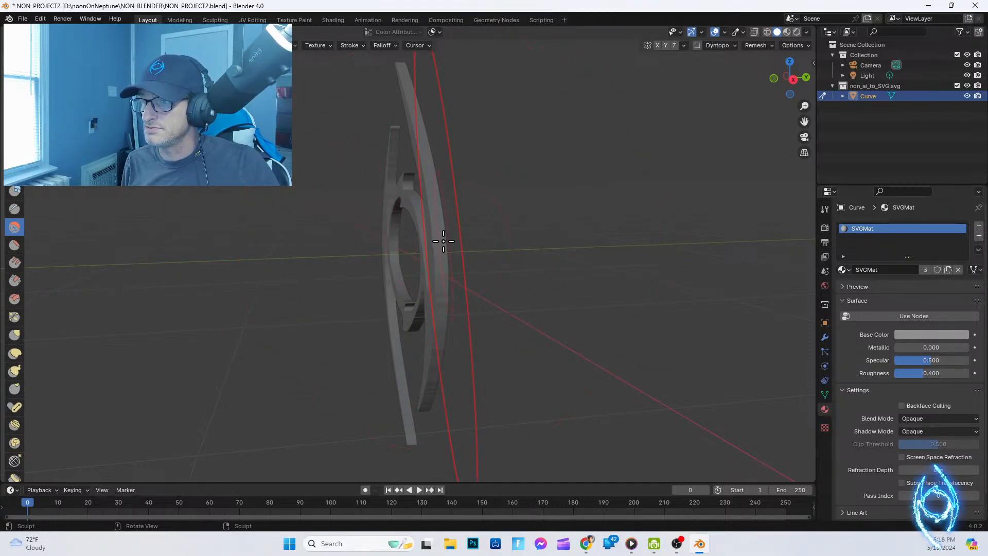
{"action": "scroll", "coordinate": [423, 244], "scroll_direction": "up", "scroll_amount": 1}
{"action": "scroll", "coordinate": [423, 244], "scroll_direction": "down", "scroll_amount": 5}
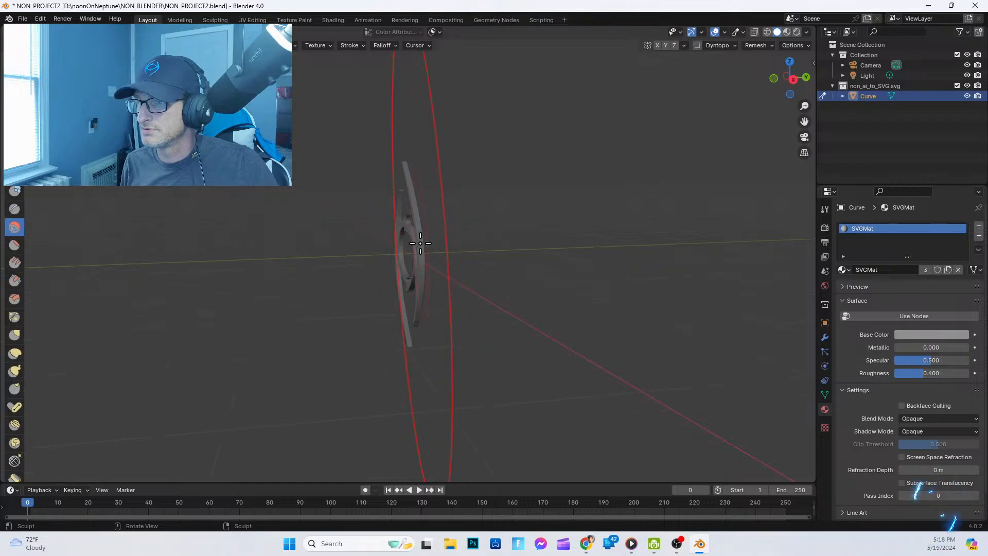
{"action": "scroll", "coordinate": [414, 249], "scroll_direction": "up", "scroll_amount": 4}
{"action": "mouse_move", "coordinate": [414, 250]}
{"action": "left_mouse_down"}
{"action": "mouse_move", "coordinate": [404, 203]}
{"action": "mouse_move", "coordinate": [419, 313]}
{"action": "mouse_move", "coordinate": [403, 289]}
{"action": "left_mouse_up"}
{"action": "scroll", "coordinate": [404, 289], "scroll_direction": "up", "scroll_amount": 6}
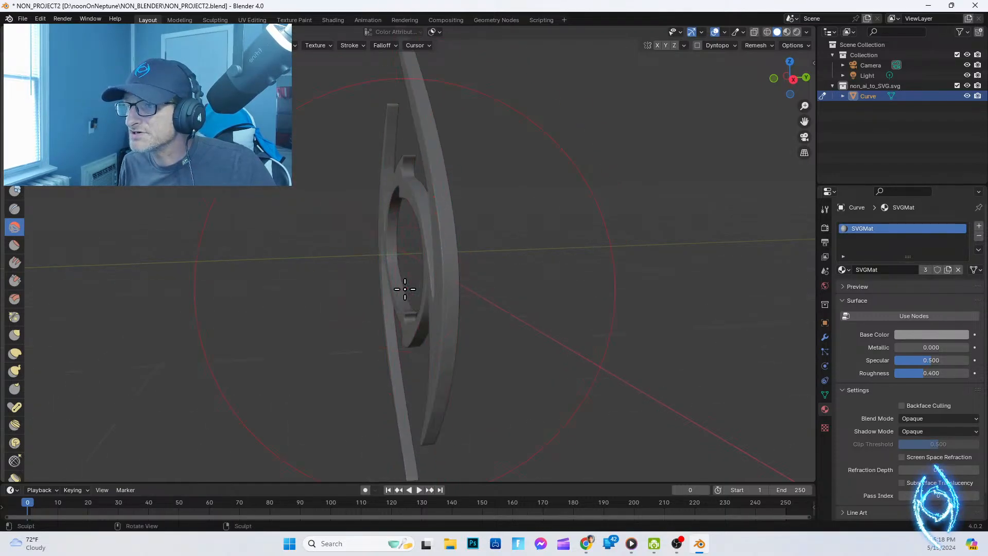
Step: Smooth the edges around the logo's inner ring with another Smooth brush stroke
{"action": "mouse_move", "coordinate": [441, 269]}
{"action": "middle_mouse_down"}
{"action": "mouse_move", "coordinate": [415, 271]}
{"action": "mouse_move", "coordinate": [502, 271]}
{"action": "mouse_move", "coordinate": [489, 269]}
{"action": "middle_mouse_up"}
{"action": "scroll", "coordinate": [489, 269], "scroll_direction": "down", "scroll_amount": 4}
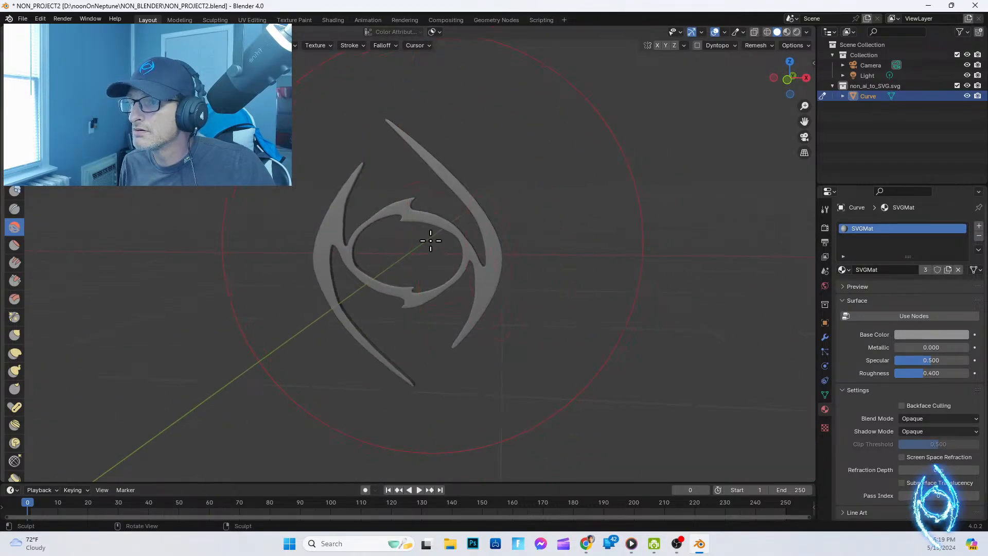
{"action": "middle_click_drag", "start_coordinate": [326, 314], "coordinate": [216, 324]}
{"action": "scroll", "coordinate": [406, 287], "scroll_direction": "up", "scroll_amount": 3}
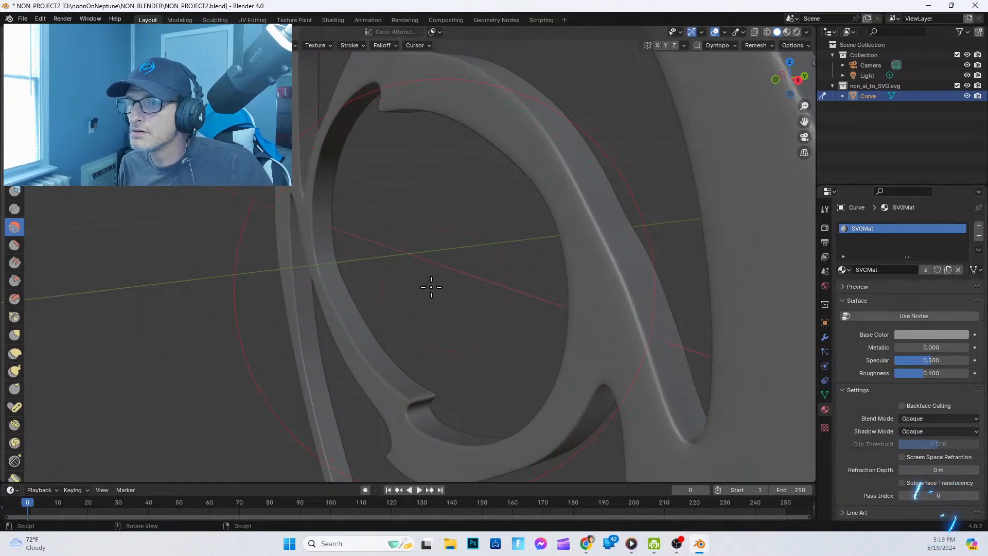
{"action": "scroll", "coordinate": [531, 263], "scroll_direction": "down", "scroll_amount": 5}
{"action": "middle_click_drag", "start_coordinate": [530, 264], "coordinate": [419, 263]}
{"action": "scroll", "coordinate": [409, 274], "scroll_direction": "up", "scroll_amount": 3}
{"action": "scroll", "coordinate": [420, 343], "scroll_direction": "up", "scroll_amount": 2}
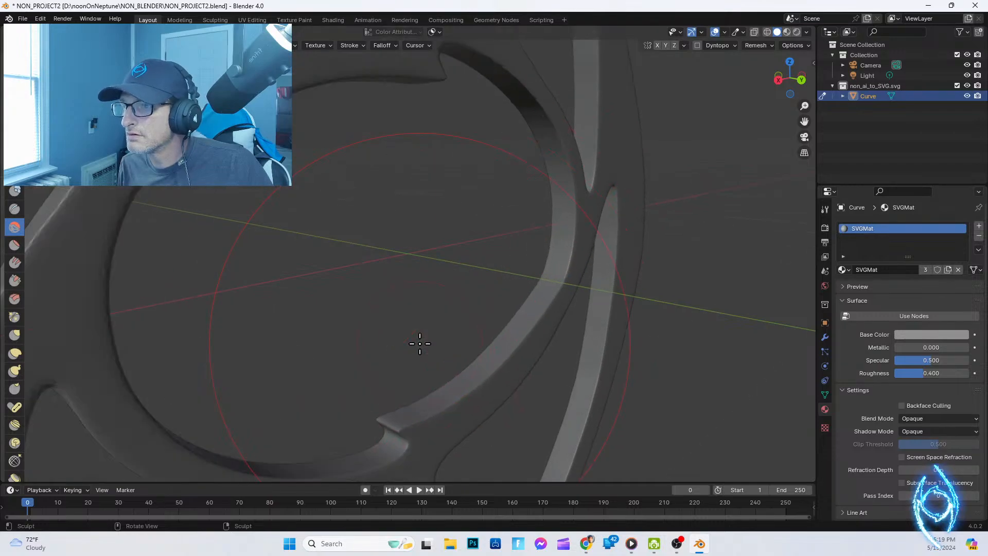
{"action": "left_click_drag", "start_coordinate": [424, 383], "coordinate": [414, 103]}
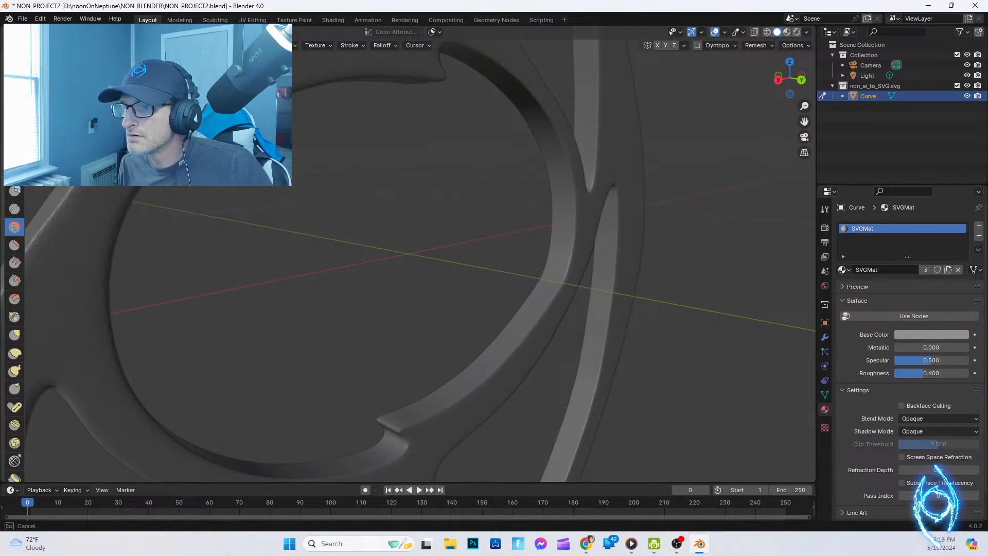
{"action": "mouse_move", "coordinate": [559, 99]}
{"action": "middle_mouse_down"}
{"action": "mouse_move", "coordinate": [360, 214]}
{"action": "mouse_move", "coordinate": [341, 247]}
{"action": "mouse_move", "coordinate": [471, 247]}
{"action": "mouse_move", "coordinate": [443, 230]}
{"action": "mouse_move", "coordinate": [529, 154]}
{"action": "mouse_move", "coordinate": [452, 247]}
{"action": "mouse_move", "coordinate": [468, 229]}
{"action": "mouse_move", "coordinate": [463, 239]}
{"action": "middle_mouse_up"}
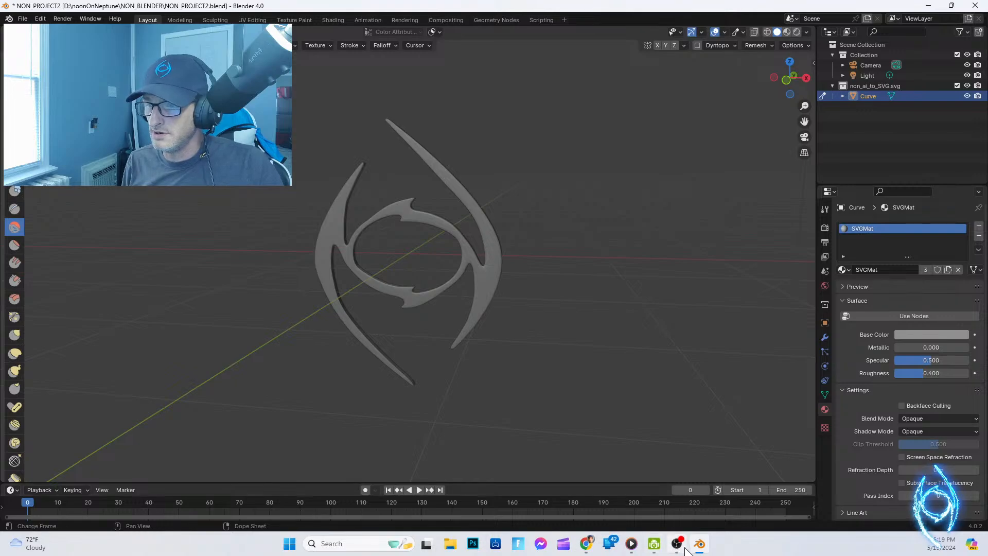
Step: Switch to Chrome and watch the chrome logo tutorial up to 3:23, replaying it from 3:16
{"action": "left_click", "coordinate": [586, 543]}
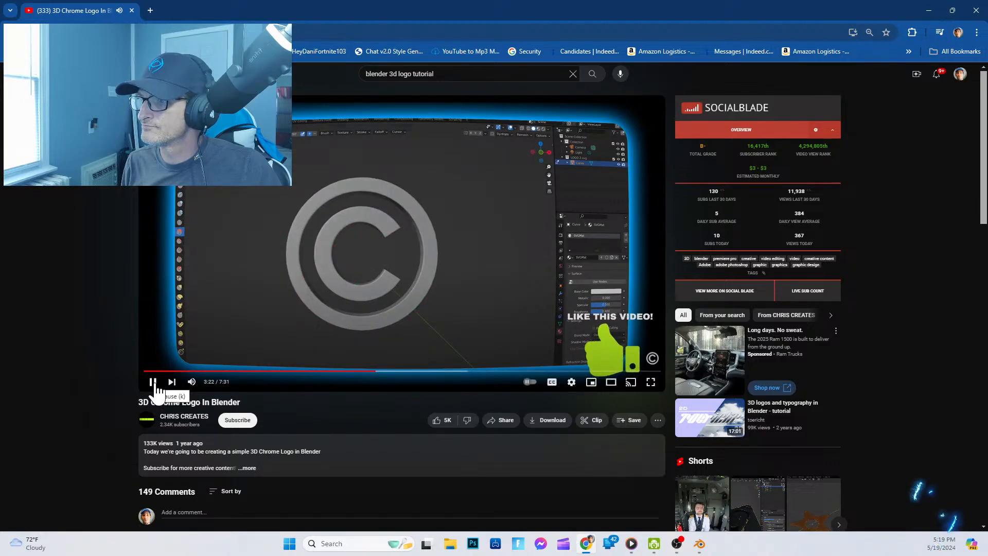
{"action": "left_click", "coordinate": [153, 382]}
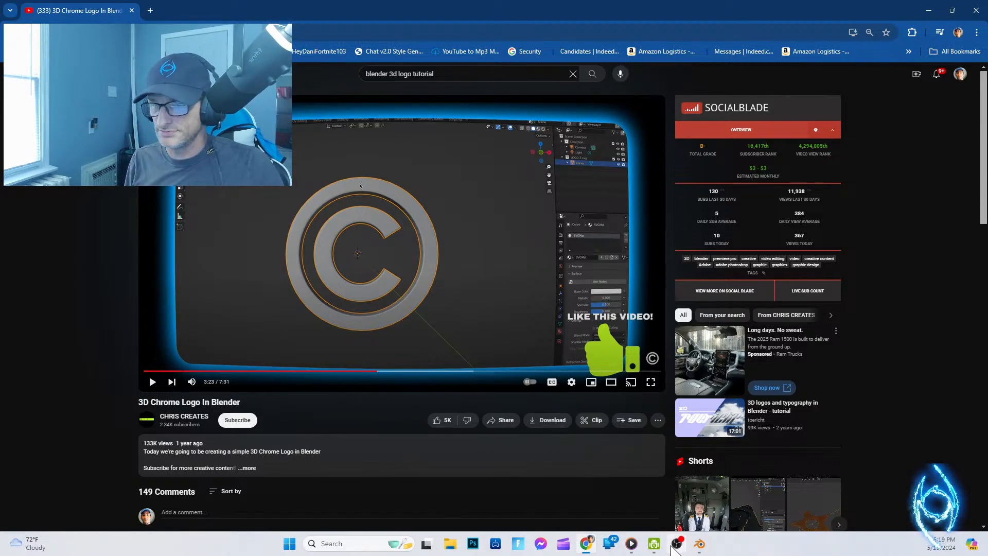
{"action": "left_click", "coordinate": [368, 380]}
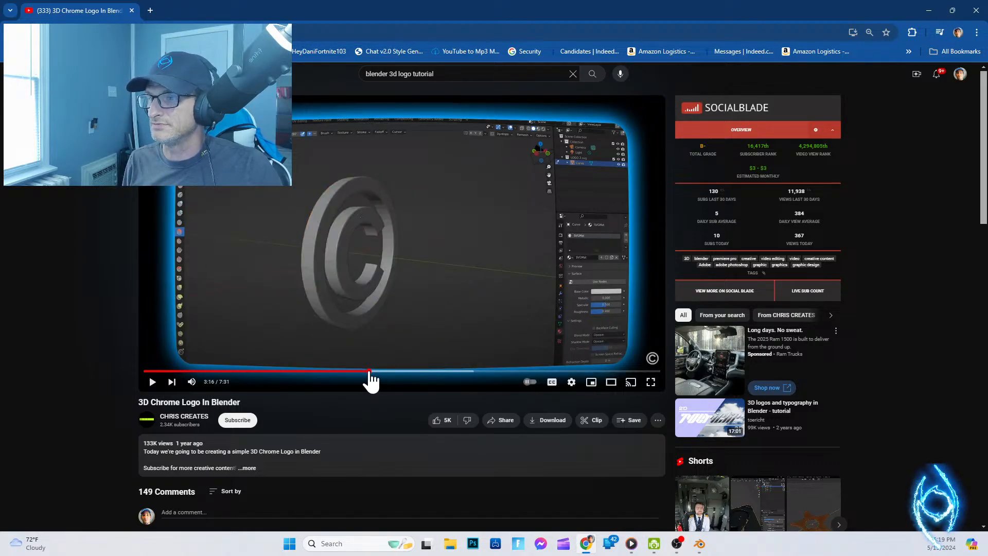
{"action": "left_click", "coordinate": [153, 382]}
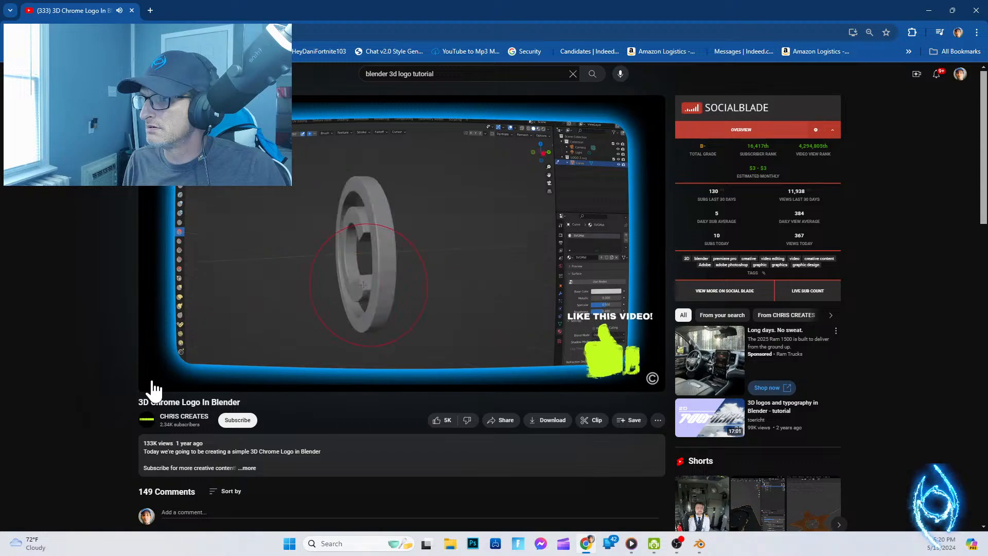
{"action": "left_click", "coordinate": [152, 381]}
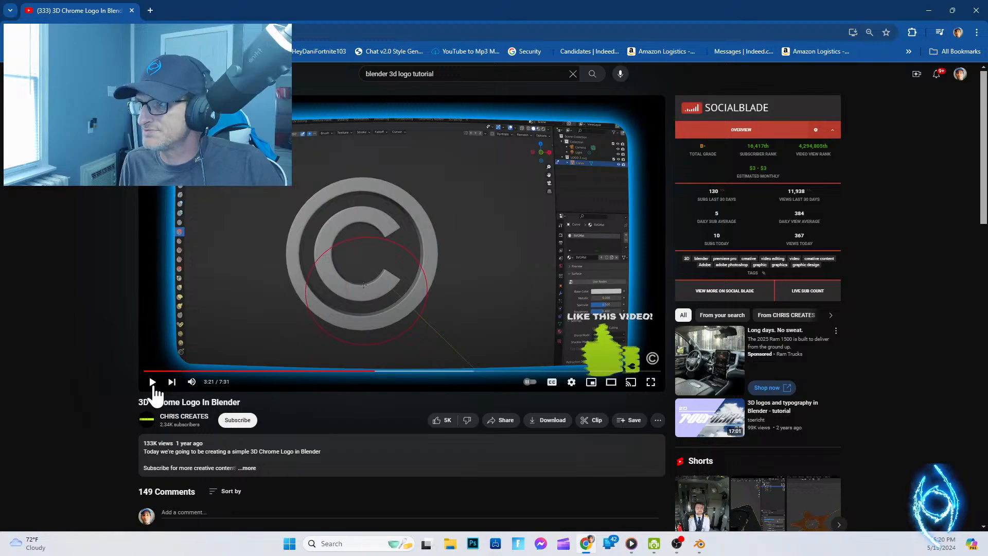
{"action": "left_click", "coordinate": [154, 387]}
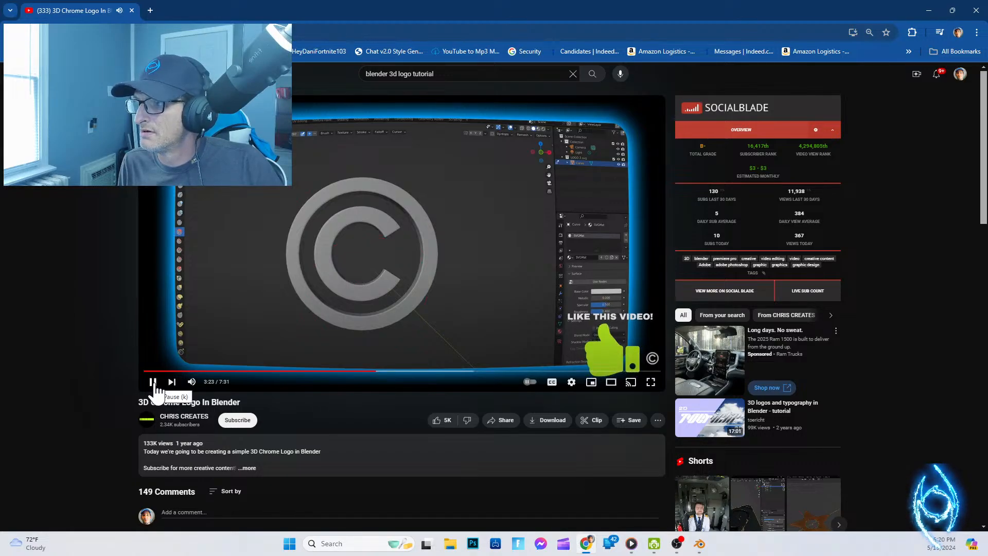
{"action": "left_click", "coordinate": [154, 383]}
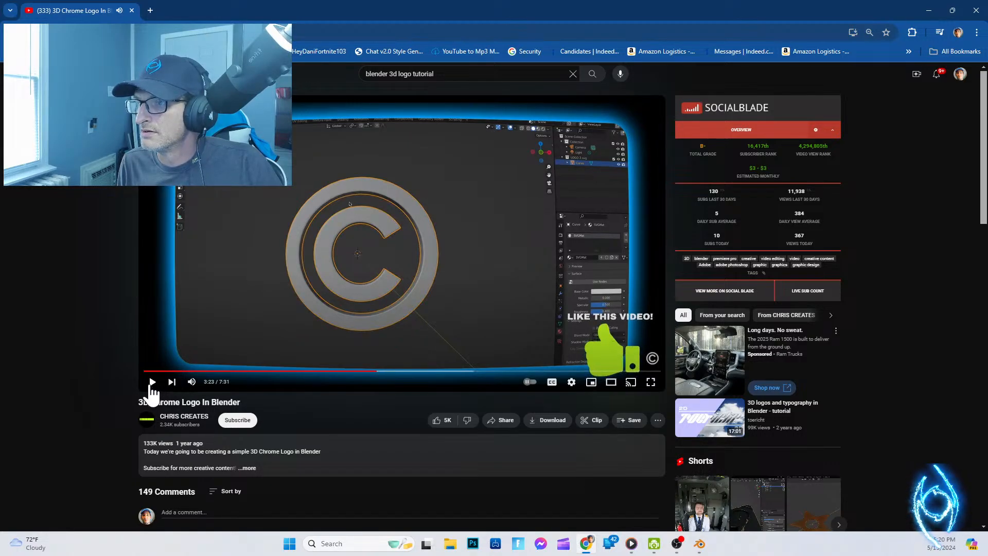
Step: Replay the tutorial from 3:14 and again from 3:20 to study the object context options, pausing at 3:25
{"action": "left_click", "coordinate": [370, 371]}
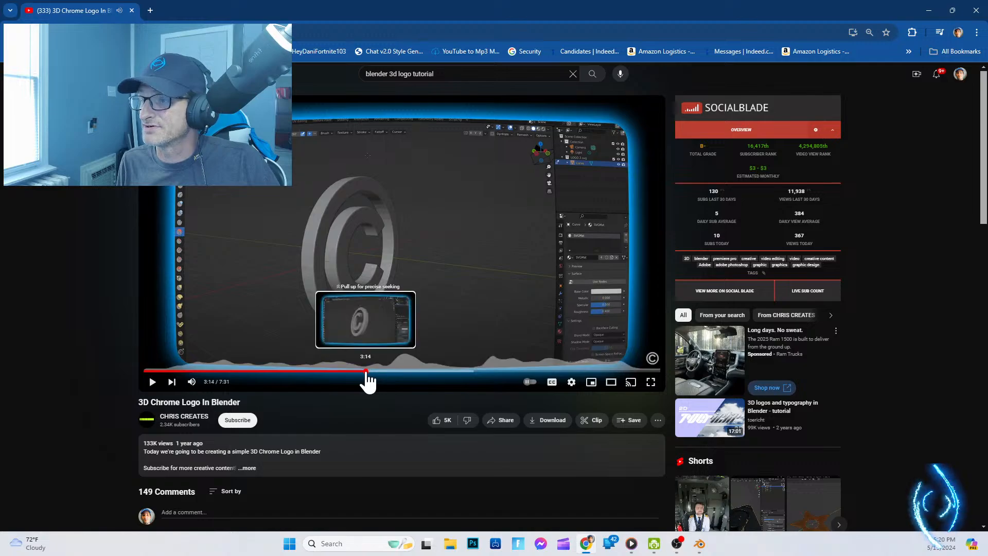
{"action": "left_click", "coordinate": [366, 371]}
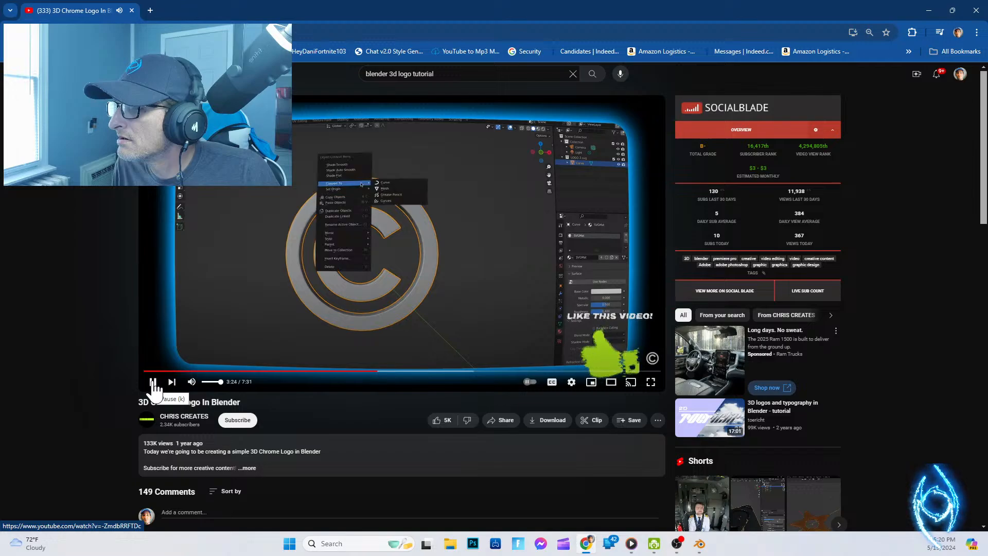
{"action": "left_click", "coordinate": [154, 384]}
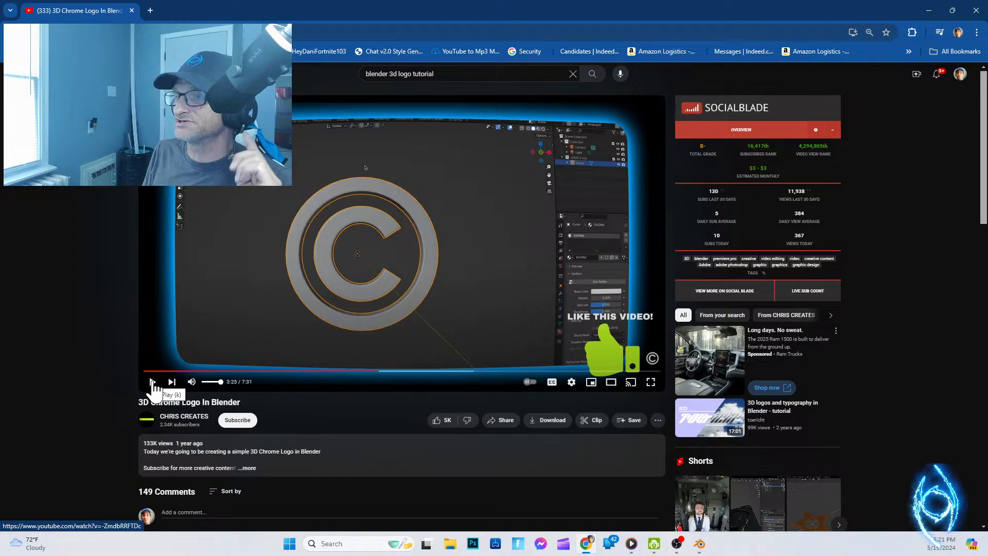
{"action": "left_click", "coordinate": [373, 371]}
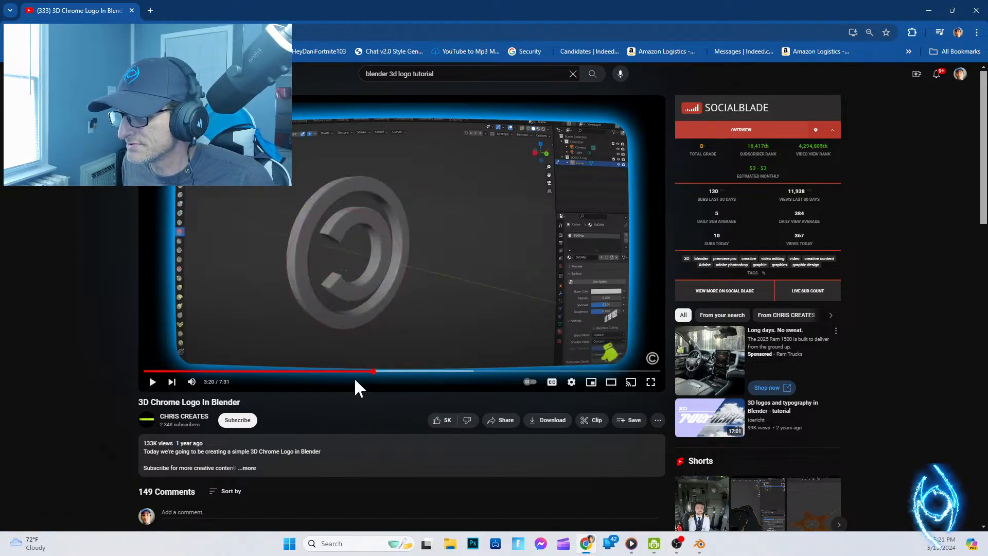
{"action": "left_click", "coordinate": [153, 382]}
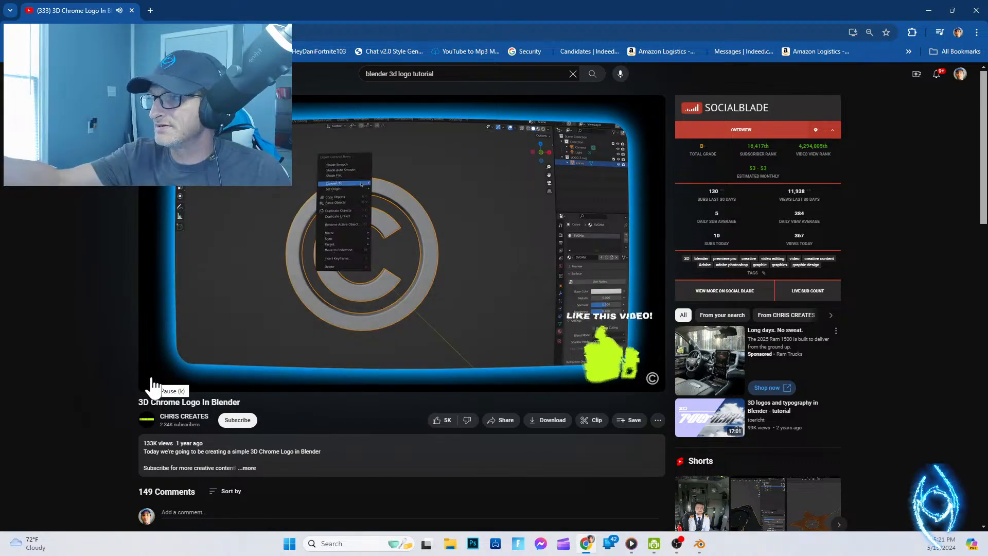
{"action": "left_click", "coordinate": [153, 383]}
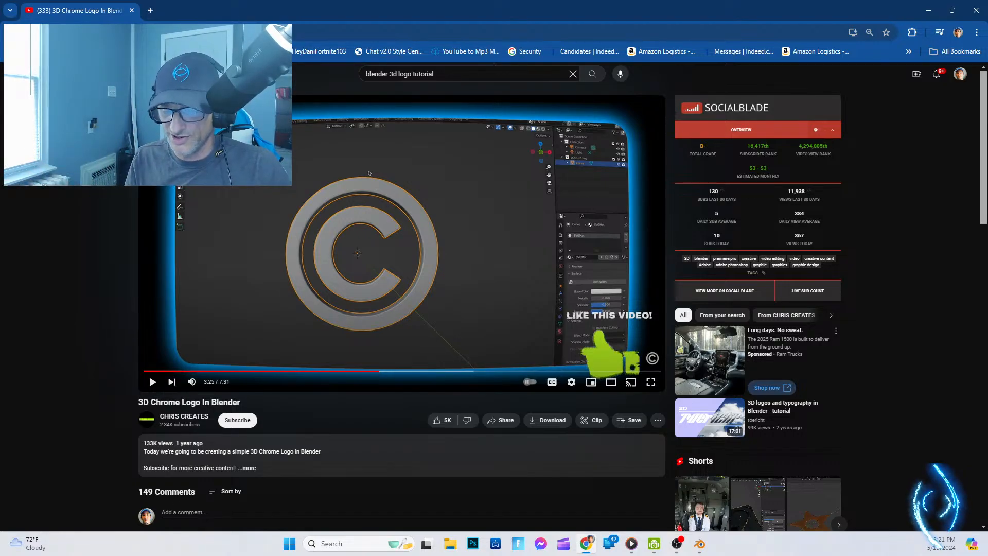
Step: Switch to Blender, change the logo from Sculpt Mode to Object Mode and apply Shade Smooth
{"action": "key", "text": "alt+Tab"}
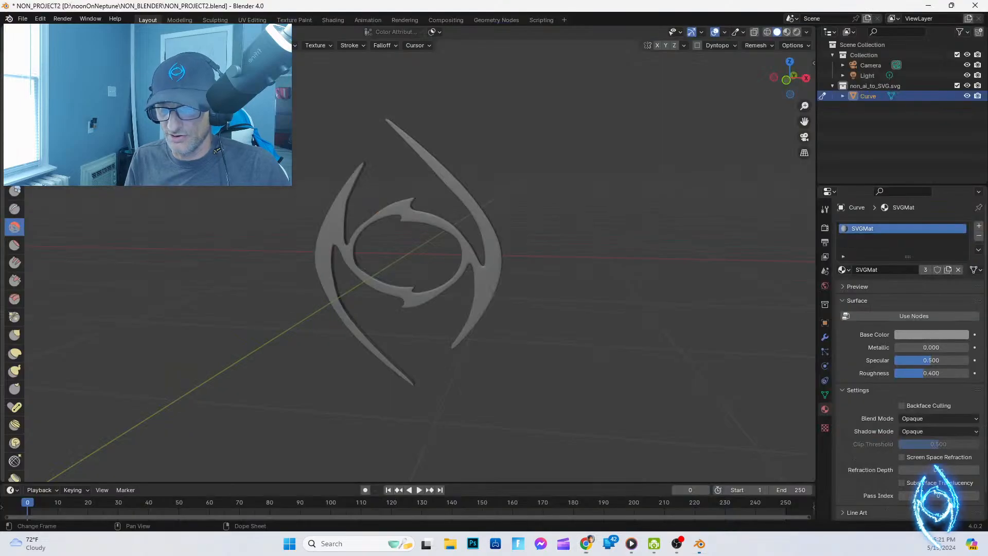
{"action": "right_click", "coordinate": [452, 273]}
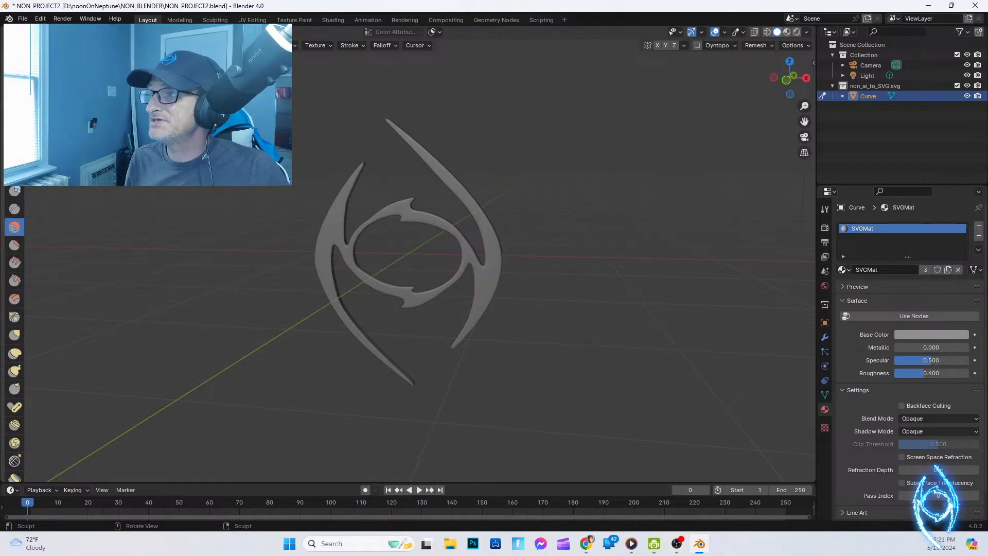
{"action": "left_click", "coordinate": [47, 44]}
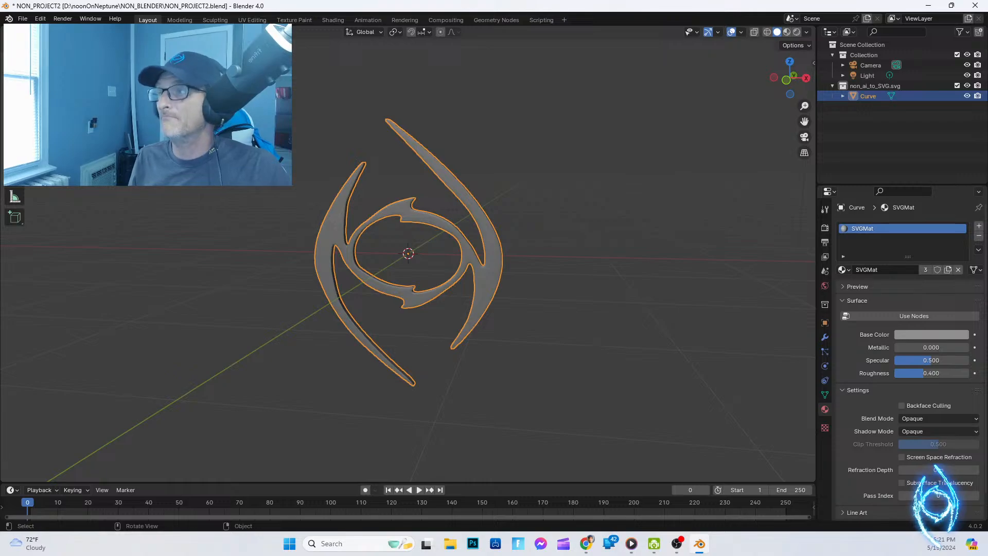
{"action": "right_click", "coordinate": [421, 220]}
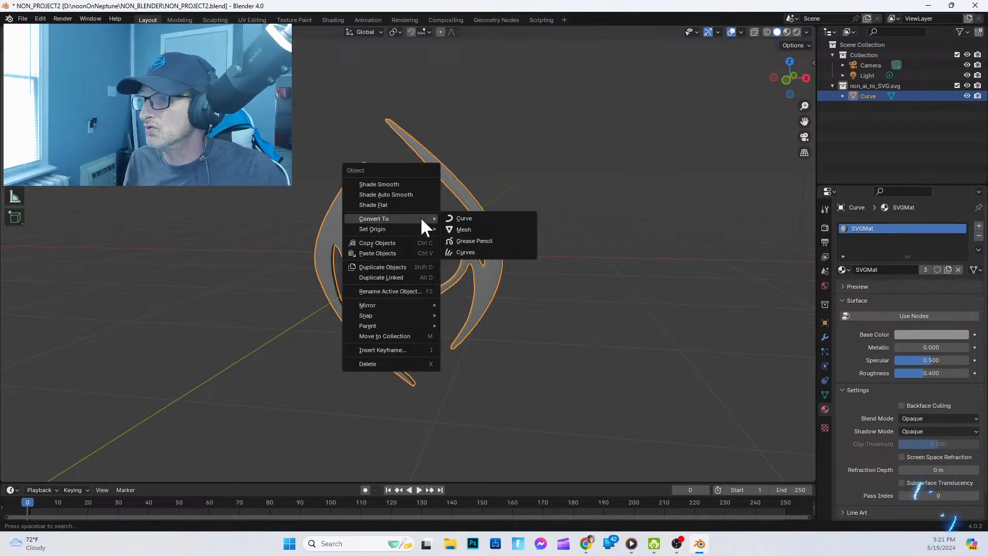
{"action": "left_click", "coordinate": [403, 184]}
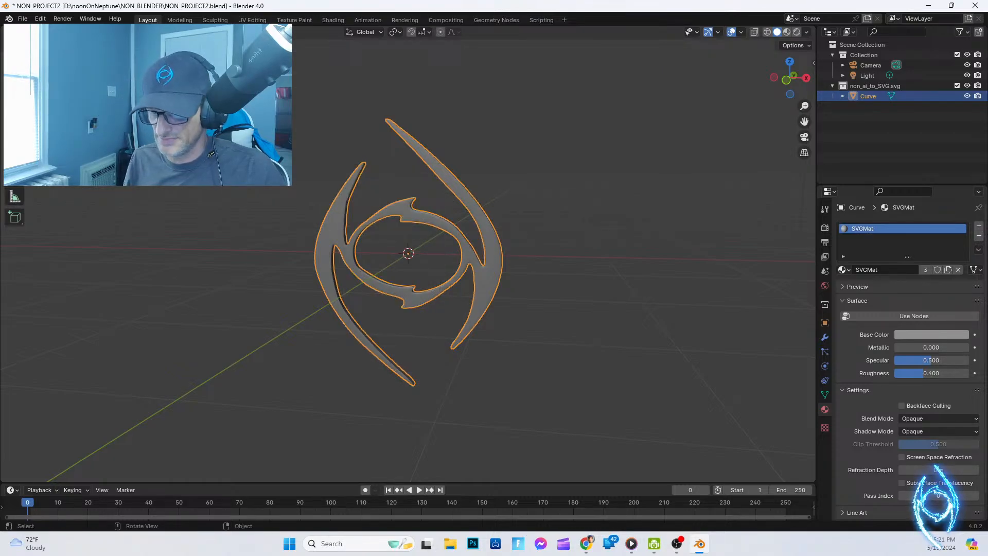
Step: Switch to Chrome, review the tutorial from 3:14 to 3:27 for the shading step, and return to Blender
{"action": "key", "text": "alt+Tab"}
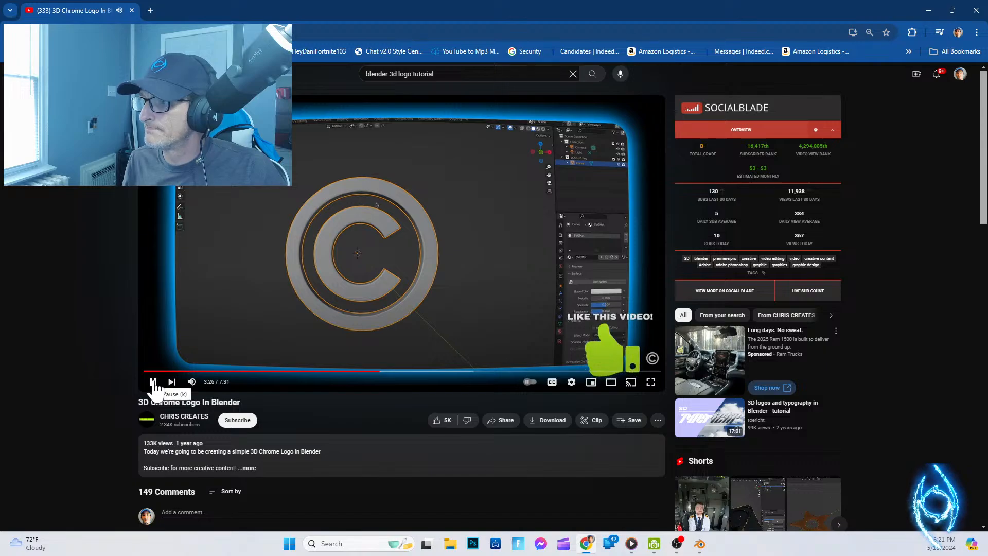
{"action": "left_click", "coordinate": [153, 382]}
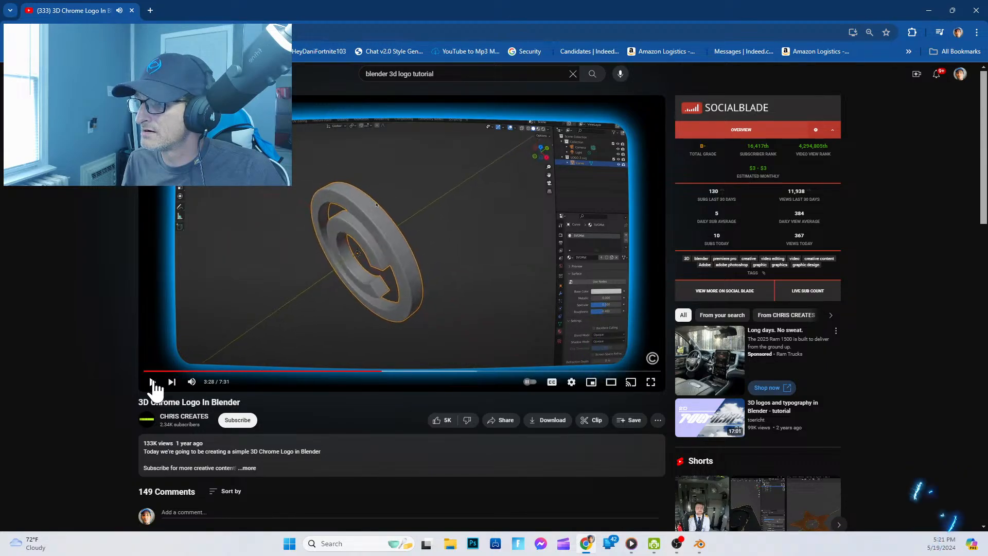
{"action": "left_click", "coordinate": [367, 370]}
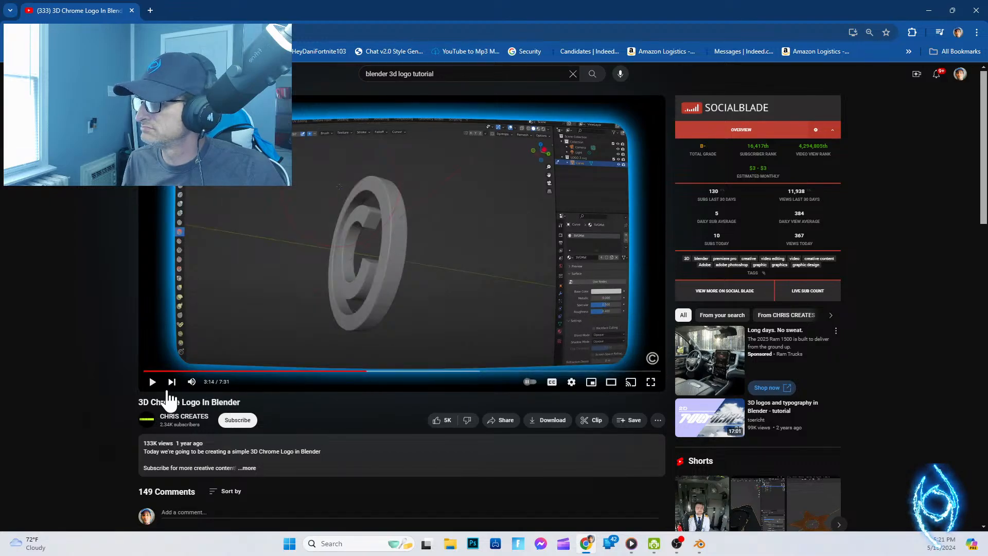
{"action": "left_click", "coordinate": [153, 384]}
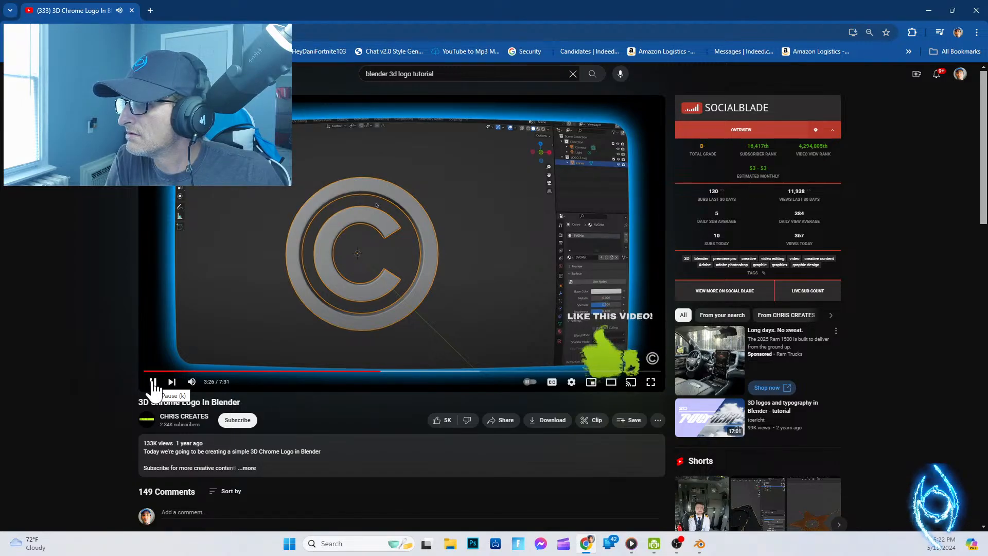
{"action": "left_click", "coordinate": [154, 386]}
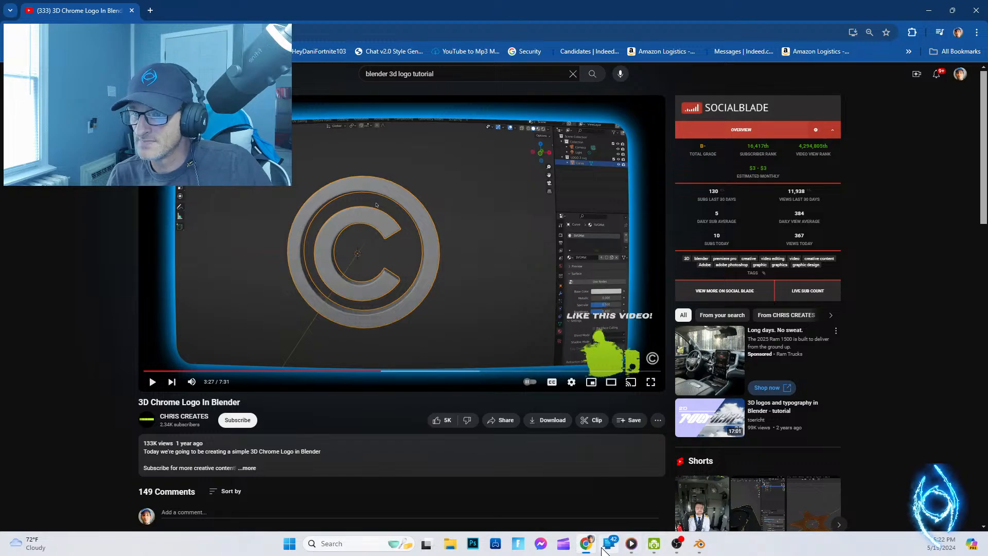
{"action": "mouse_move", "coordinate": [586, 550]}
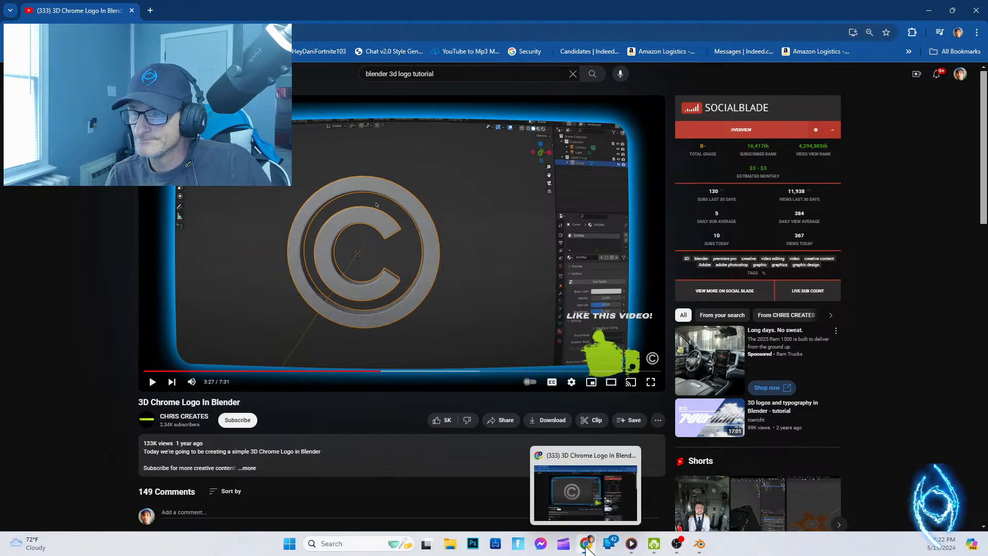
{"action": "left_click", "coordinate": [699, 545]}
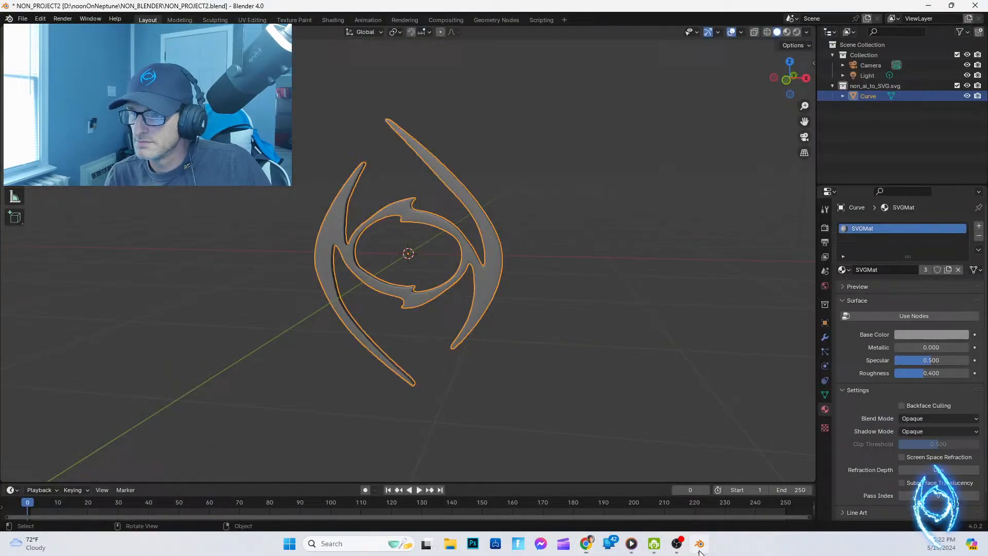
Step: Apply Shade Smooth to the logo with Auto Smooth enabled at an angle of 29.8°
{"action": "right_click", "coordinate": [433, 166]}
{"action": "left_click", "coordinate": [414, 130]}
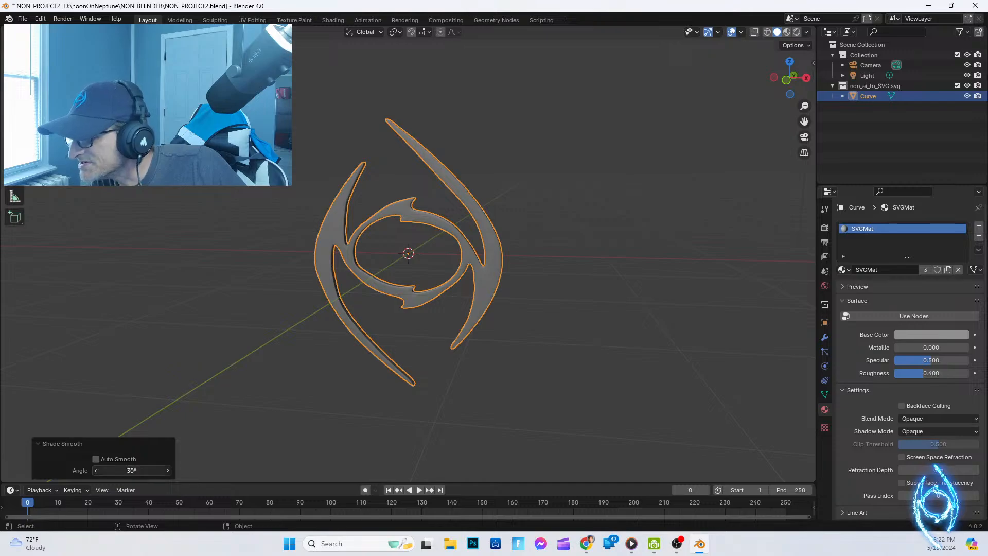
{"action": "left_click_drag", "start_coordinate": [131, 470], "coordinate": [103, 462]}
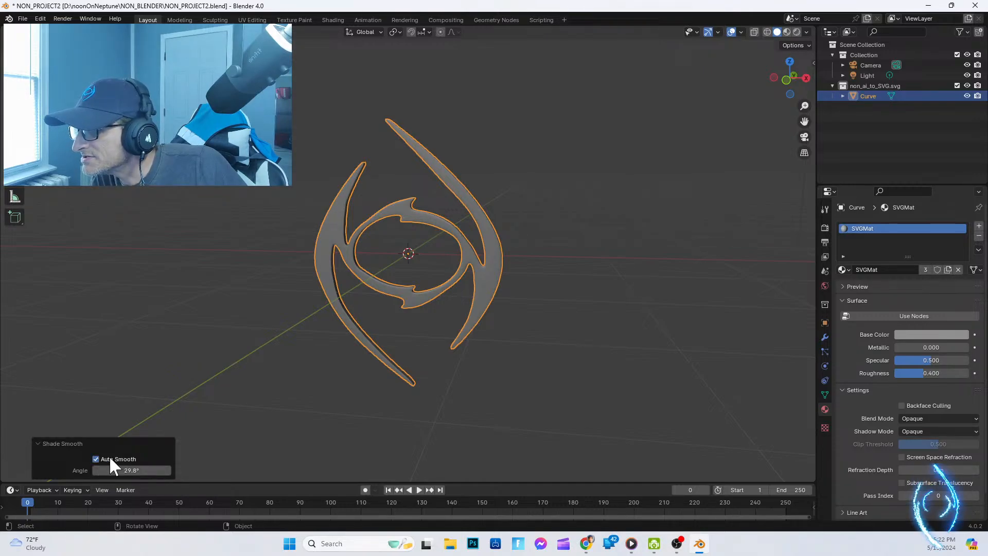
{"action": "left_click", "coordinate": [38, 443]}
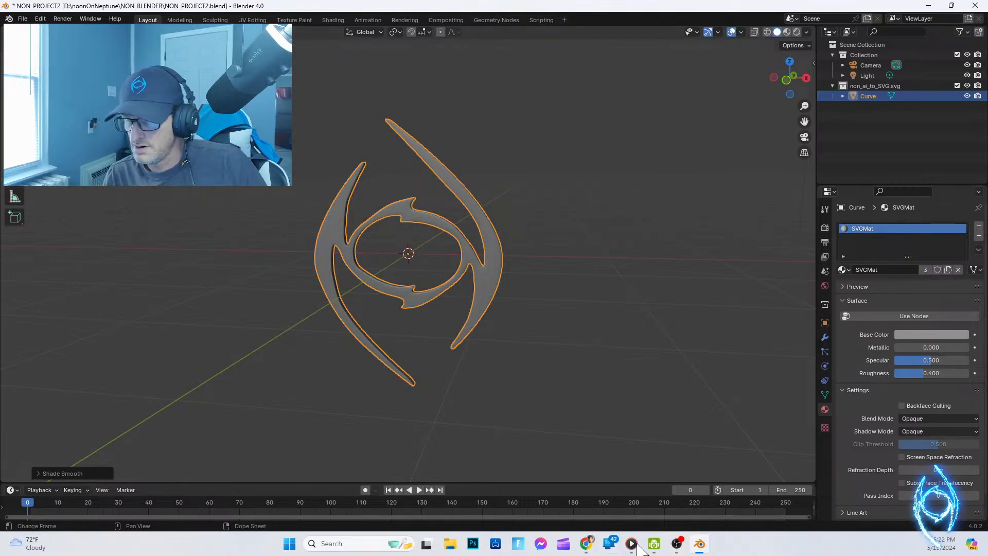
Step: Switch to Chrome, rewind the tutorial slightly and watch it up to 3:48, and return to Blender
{"action": "left_click", "coordinate": [586, 543]}
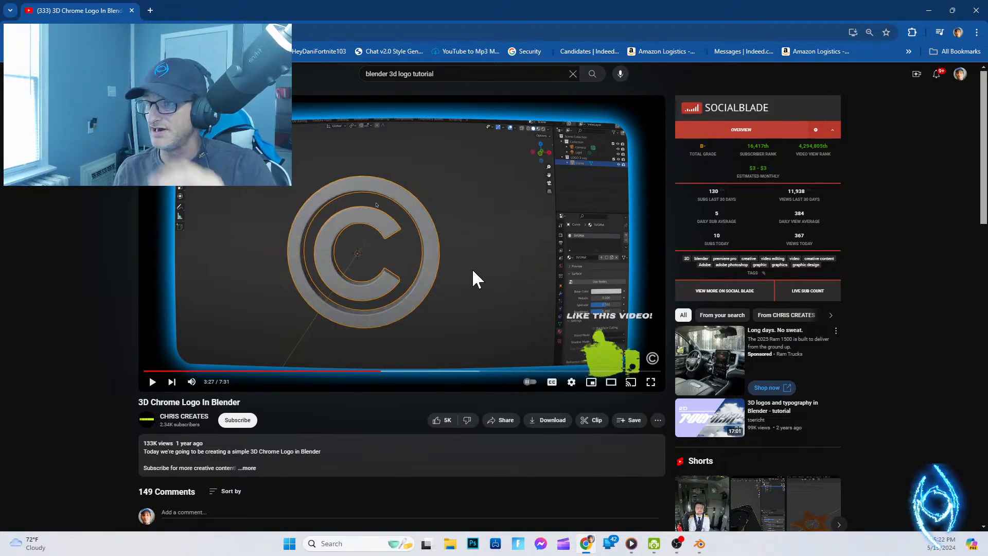
{"action": "left_click", "coordinate": [153, 382]}
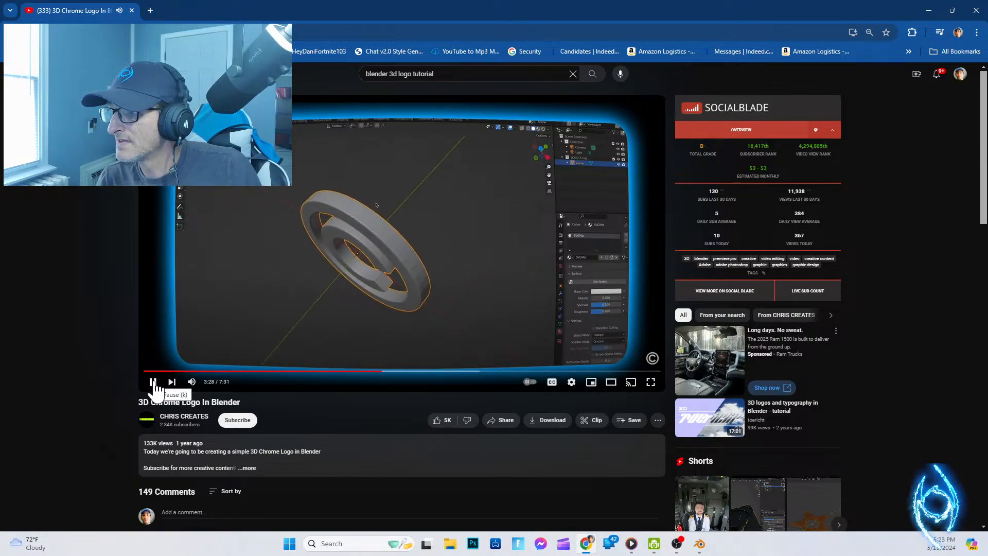
{"action": "left_click", "coordinate": [374, 371]}
{"action": "left_click", "coordinate": [153, 381]}
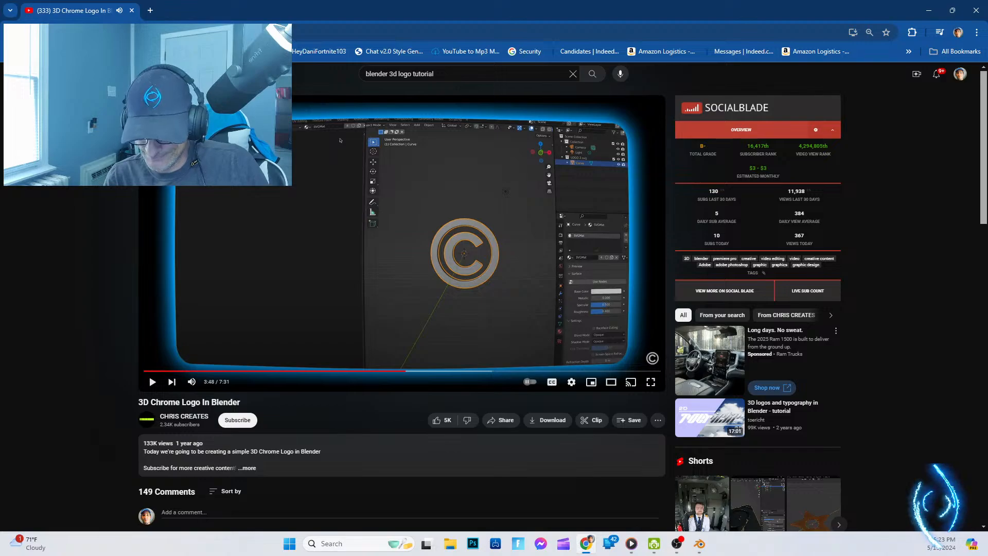
{"action": "key", "text": "alt+Tab"}
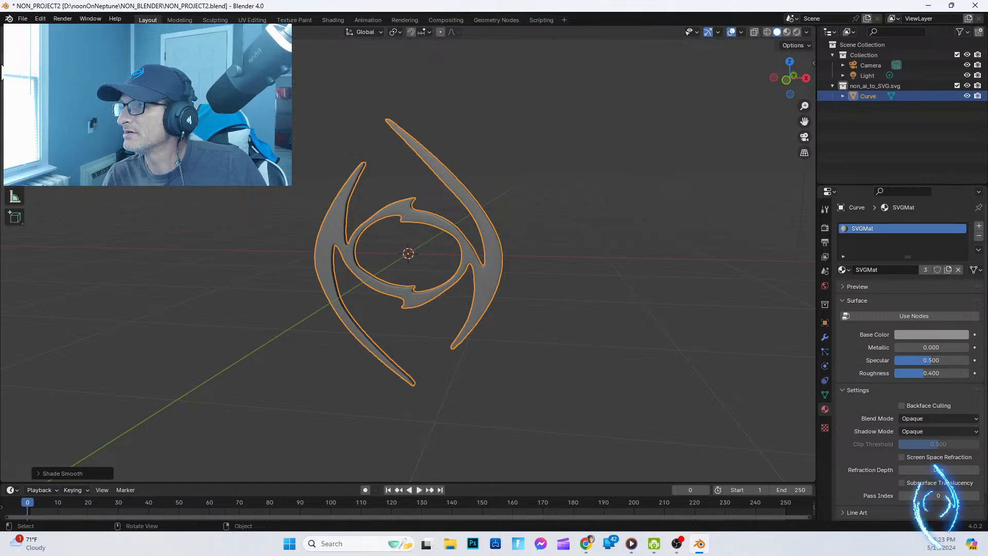
Step: Return to Chrome and replay the tutorial between 3:36 and 3:43 to study how the viewport is split
{"action": "mouse_move", "coordinate": [657, 545]}
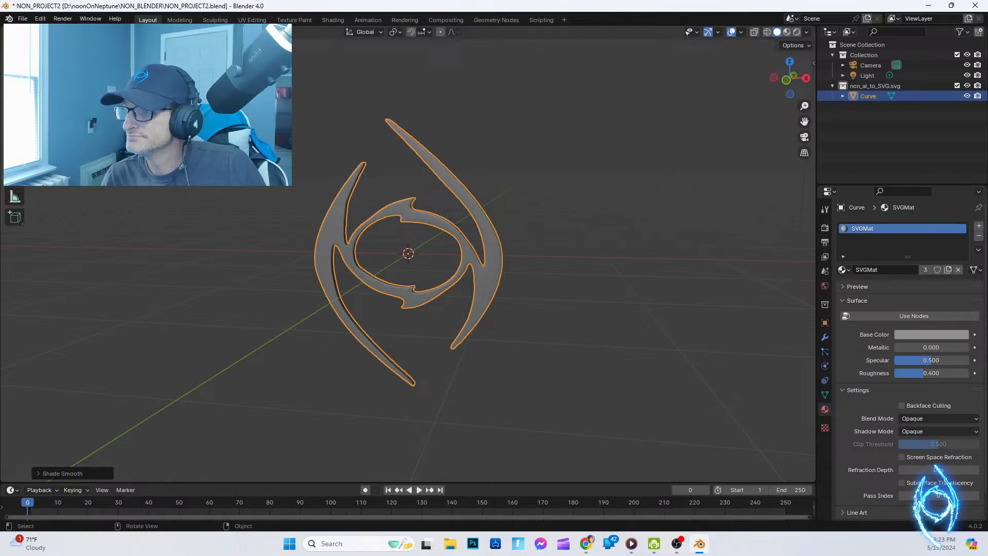
{"action": "left_click", "coordinate": [585, 544]}
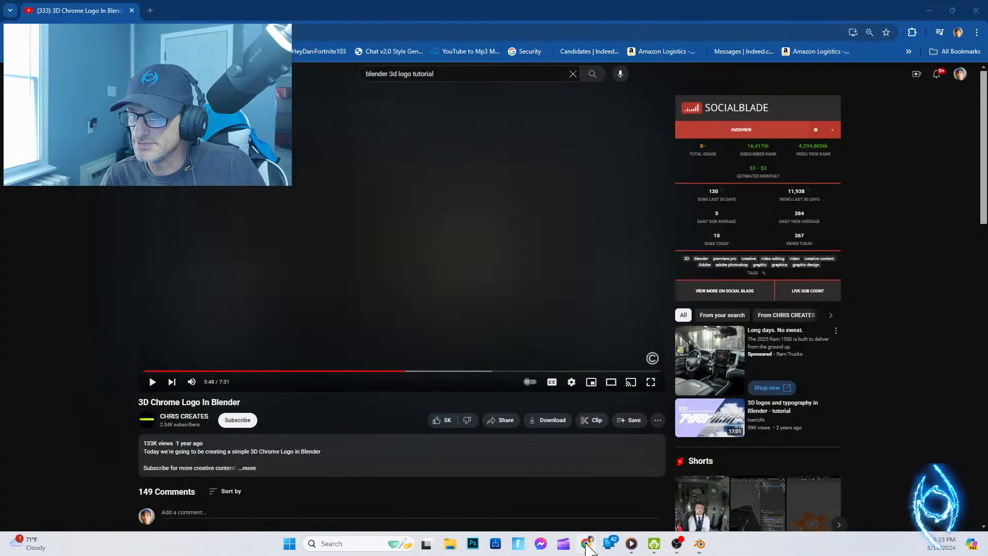
{"action": "left_click", "coordinate": [401, 371]}
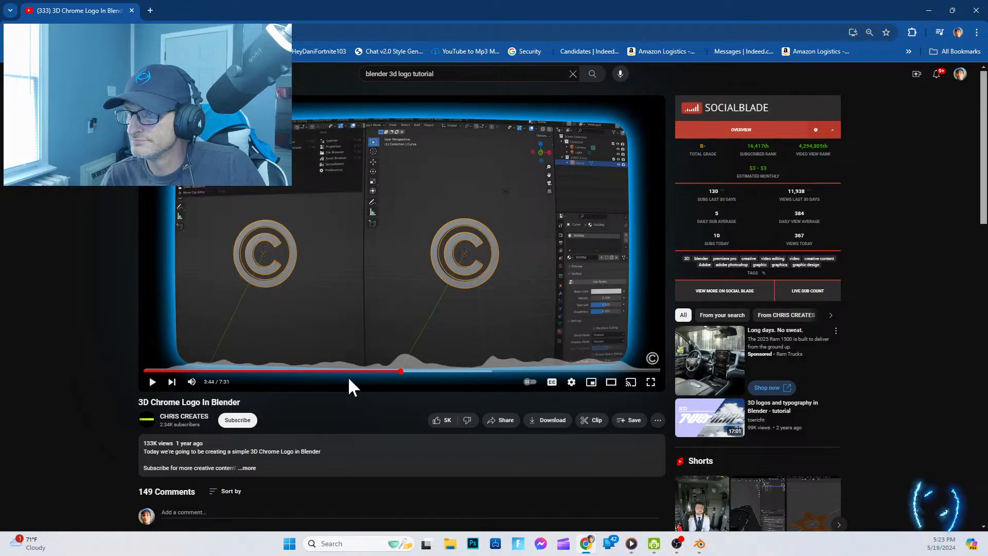
{"action": "left_click", "coordinate": [396, 371]}
{"action": "left_click", "coordinate": [152, 381]}
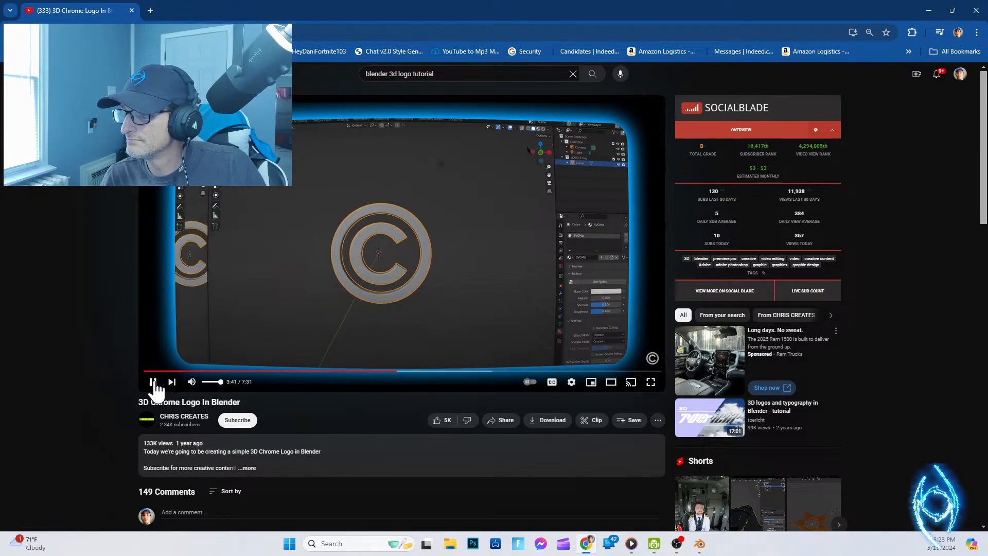
{"action": "left_click", "coordinate": [152, 381]}
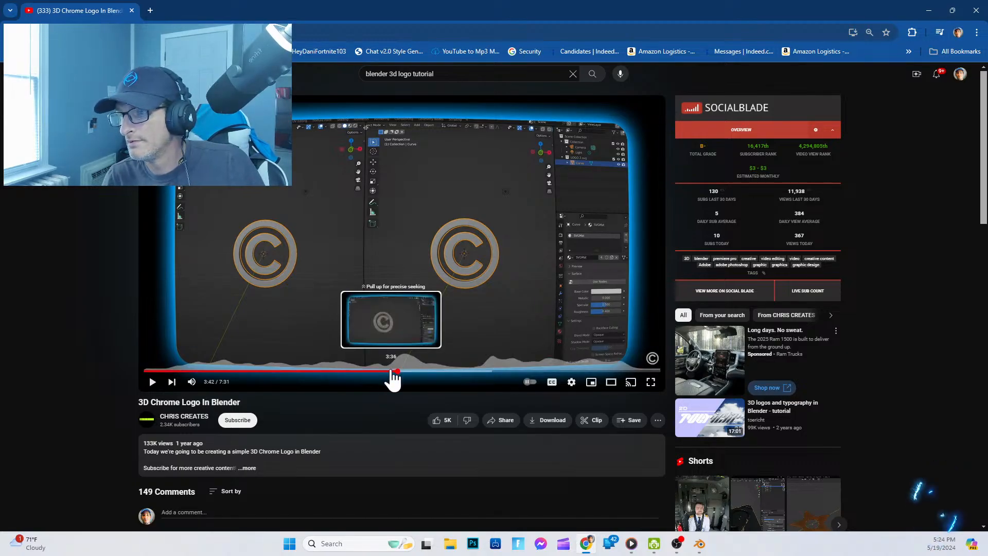
{"action": "left_click", "coordinate": [390, 371]}
{"action": "left_click", "coordinate": [152, 381]}
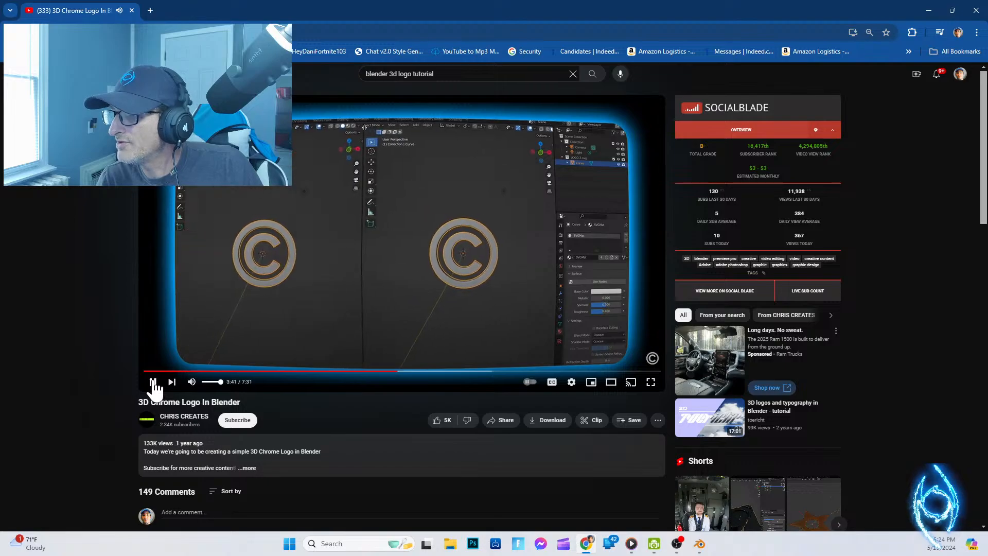
{"action": "left_click", "coordinate": [153, 383]}
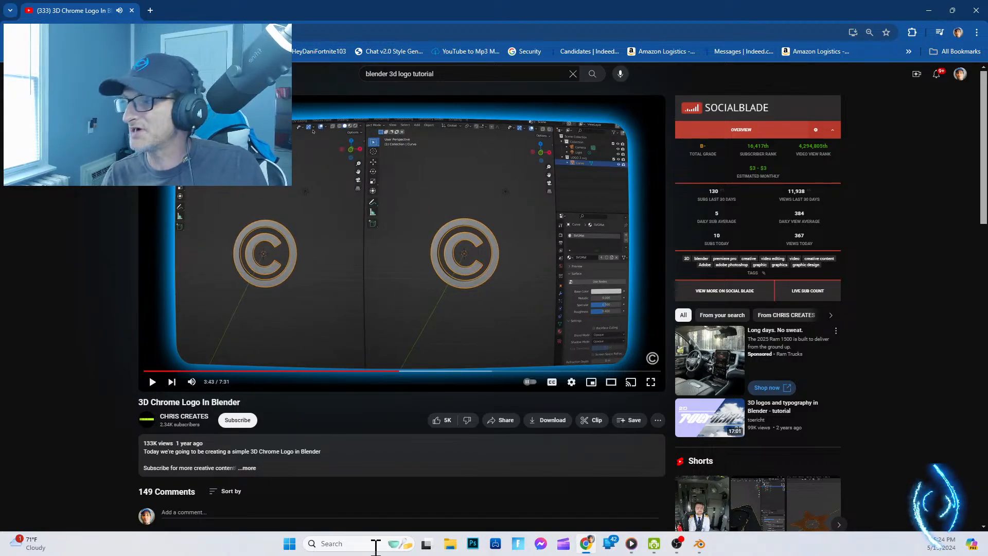
Step: Reduce the Chrome window to uncover Blender and split the 3D viewport vertically into two side-by-side areas
{"action": "left_click", "coordinate": [675, 544]}
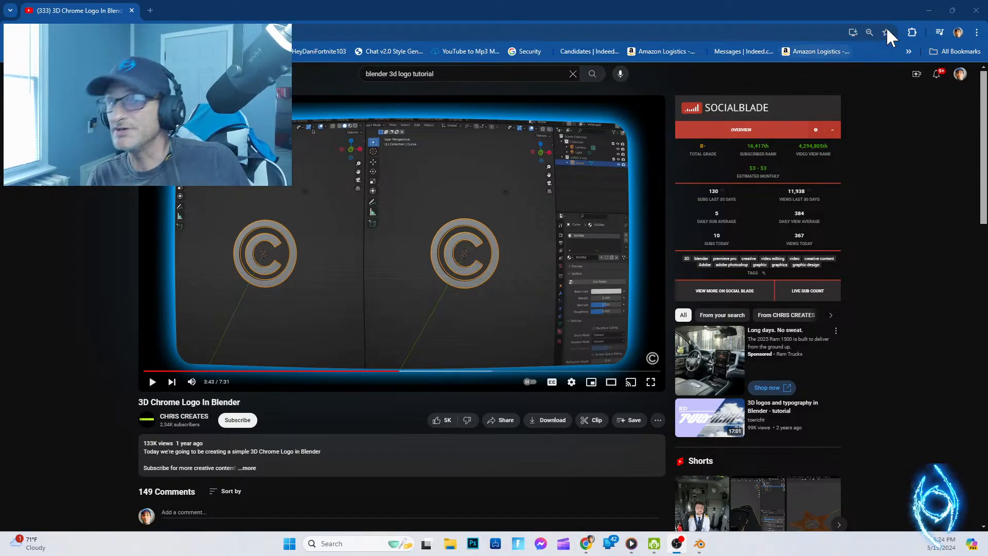
{"action": "left_click", "coordinate": [951, 9]}
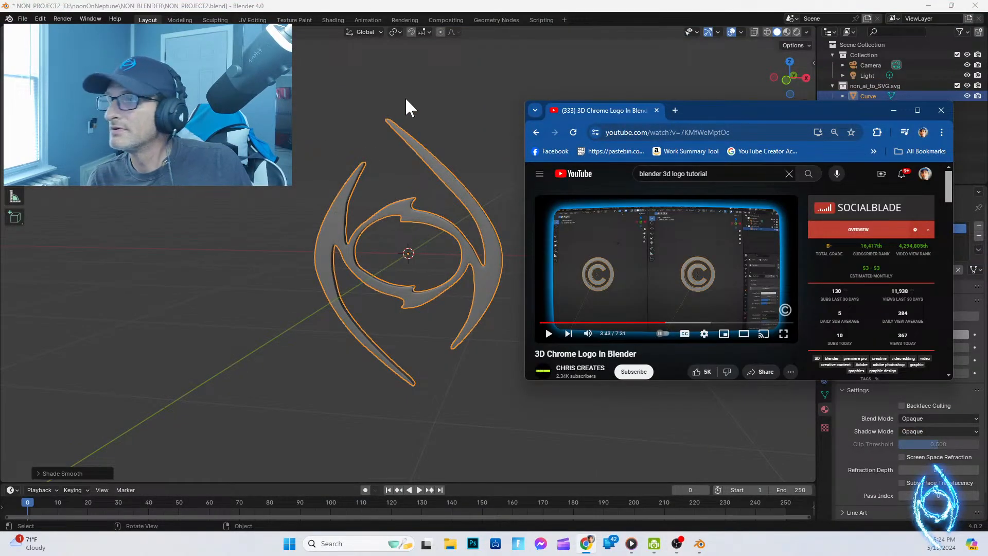
{"action": "left_click_drag", "start_coordinate": [770, 106], "coordinate": [742, 238]}
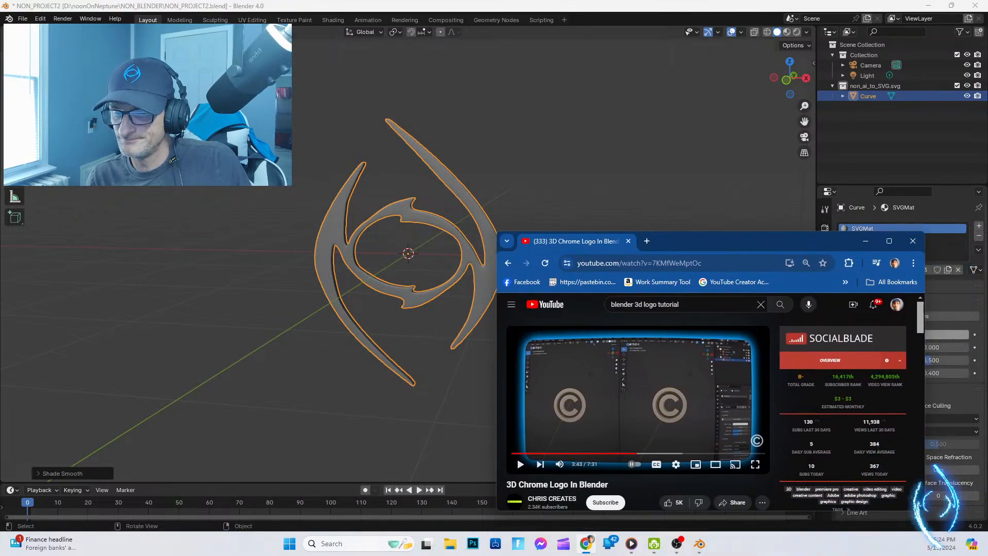
{"action": "left_click_drag", "start_coordinate": [2, 30], "coordinate": [474, 80]}
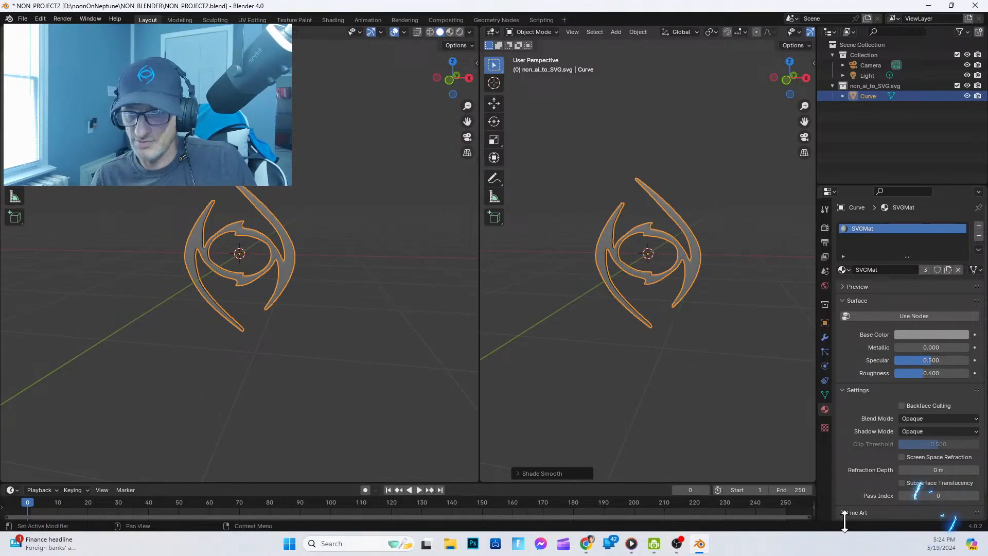
Step: Switch to Chrome, maximize the window and replay the tutorial to 3:45 to examine the editor type choice
{"action": "left_click", "coordinate": [587, 543]}
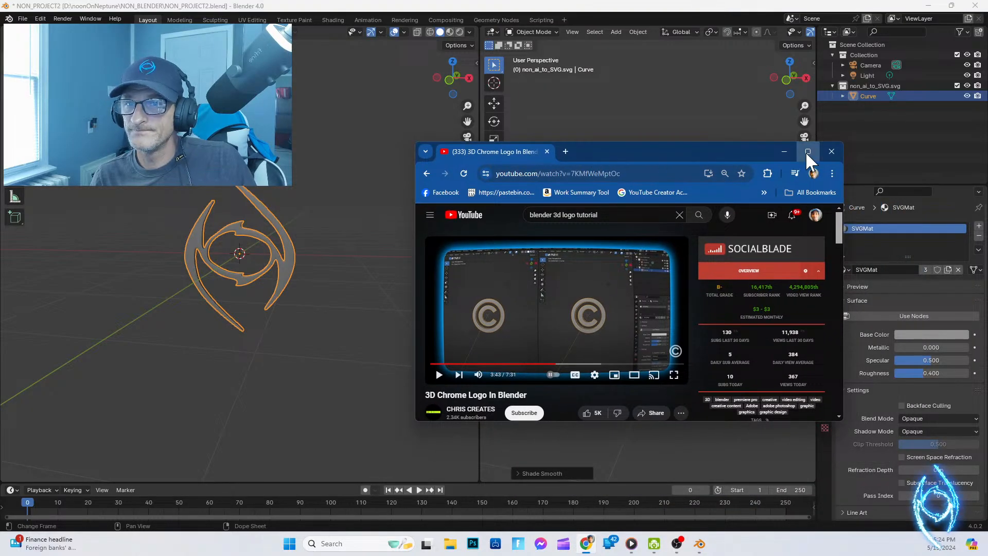
{"action": "left_click", "coordinate": [807, 151]}
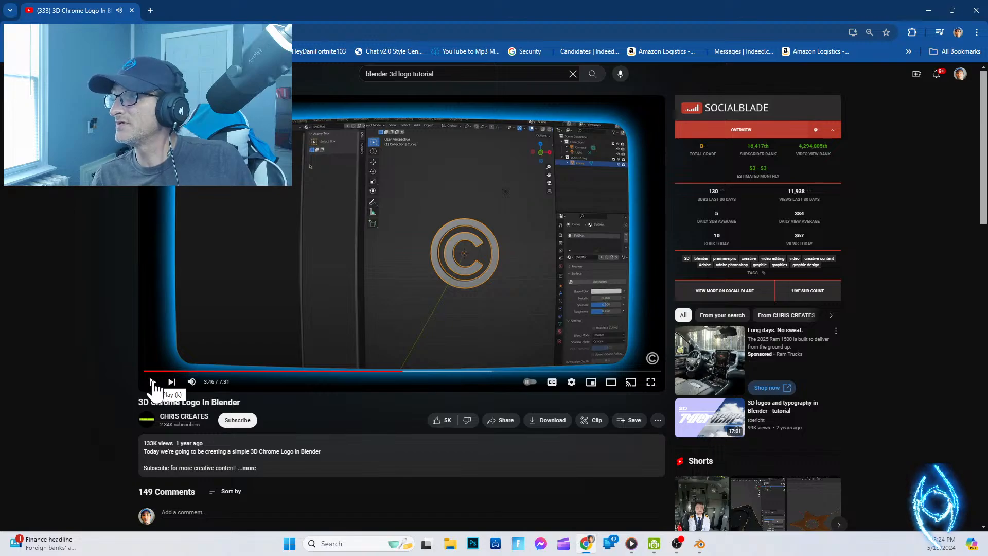
{"action": "left_click", "coordinate": [395, 371]}
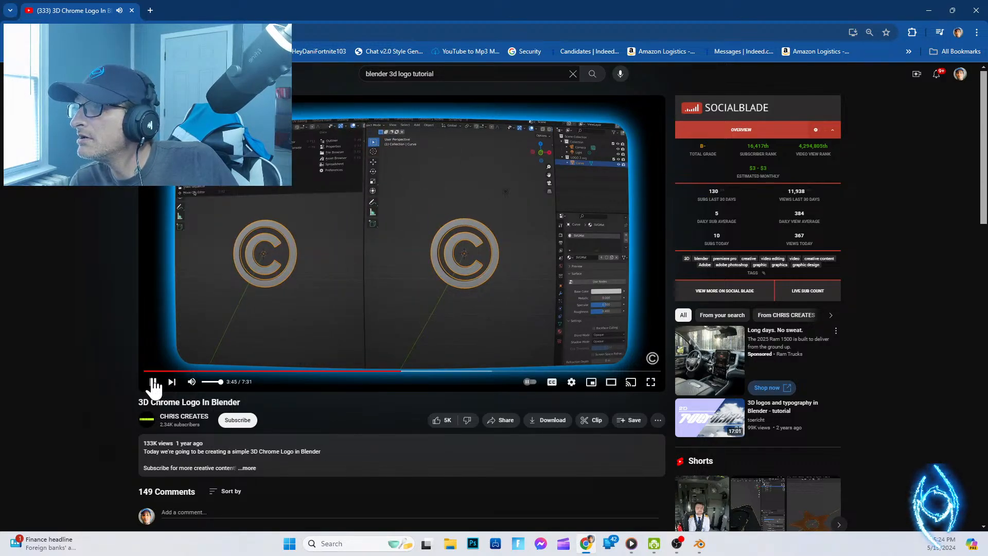
{"action": "left_click", "coordinate": [152, 381]}
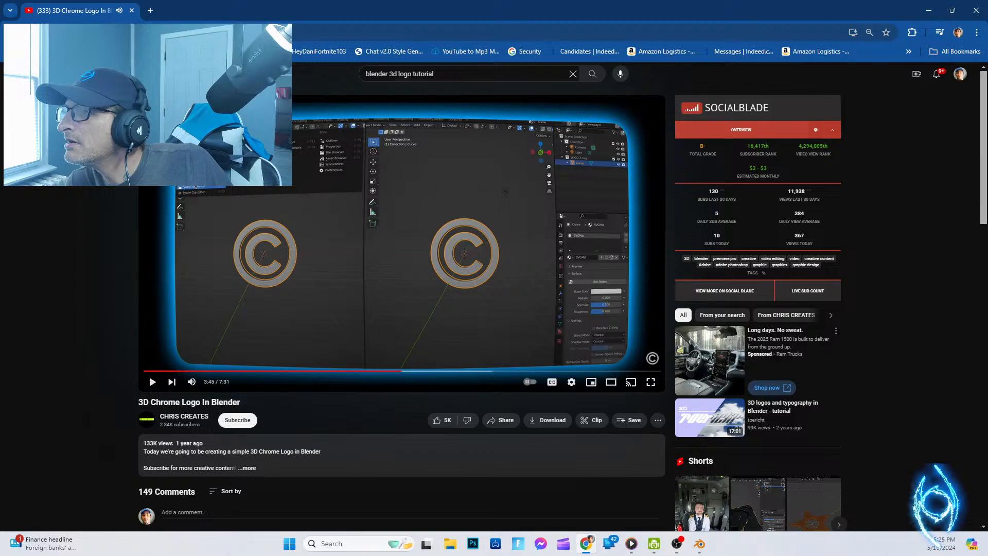
Step: Switch to Blender and change the left of the two viewports to the Shader Editor
{"action": "left_click", "coordinate": [701, 543]}
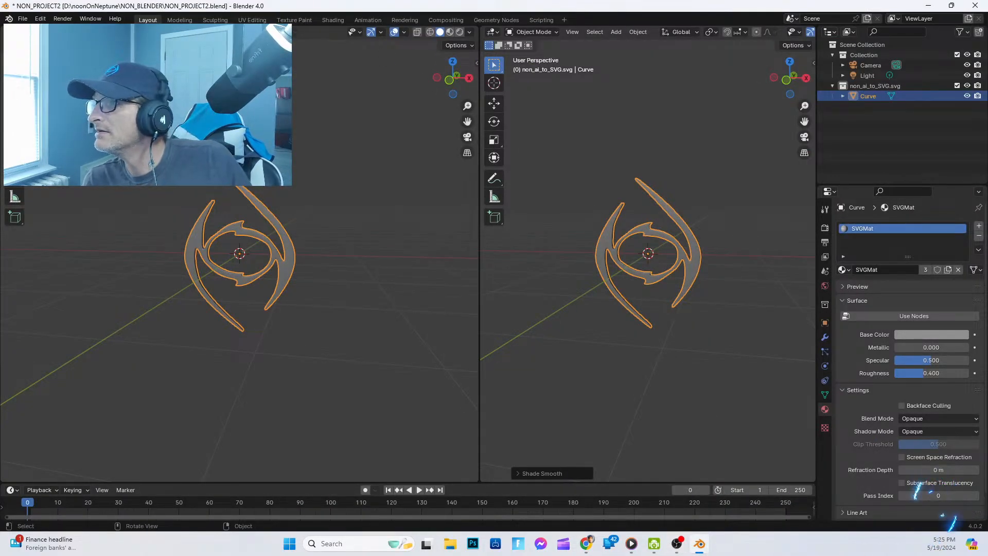
{"action": "left_click", "coordinate": [13, 32]}
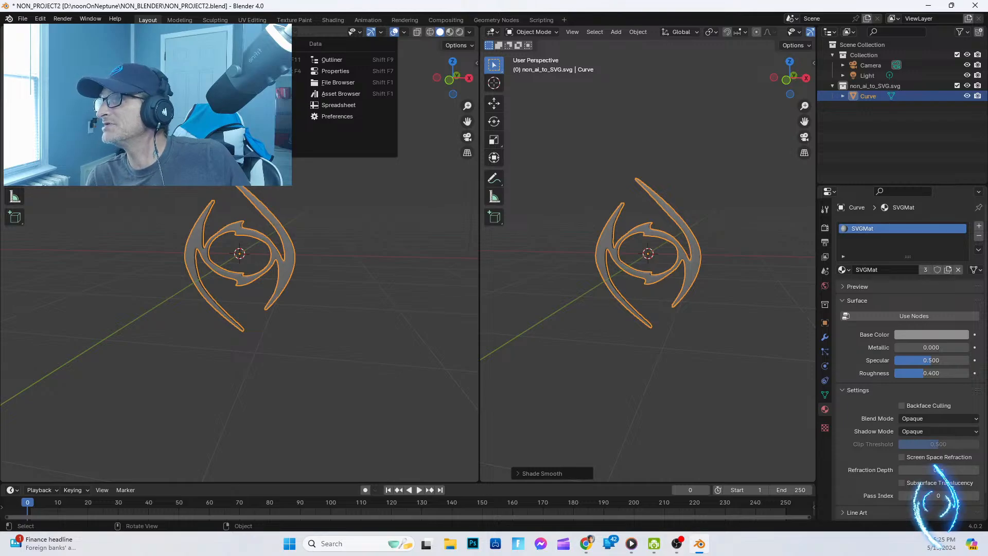
{"action": "left_click", "coordinate": [335, 71]}
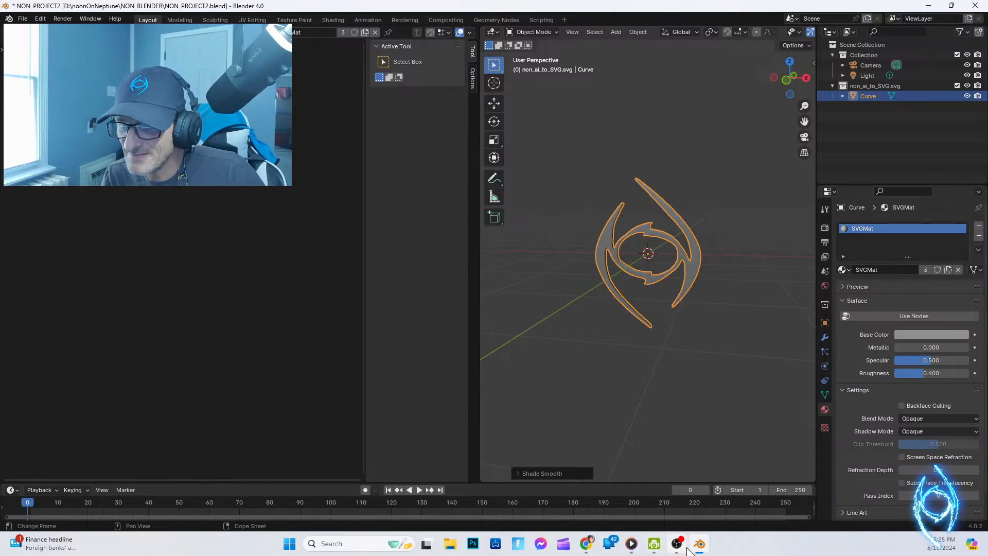
Step: Switch to Chrome and watch the tutorial from 3:45, replaying it from 3:40 to 3:47 to study the Shader Editor setup
{"action": "left_click", "coordinate": [589, 544]}
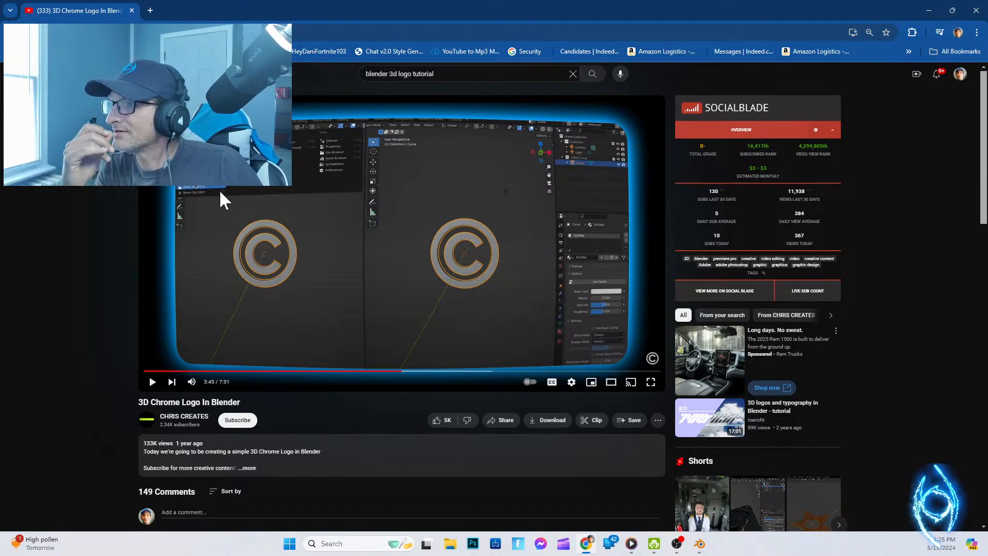
{"action": "left_click", "coordinate": [152, 382]}
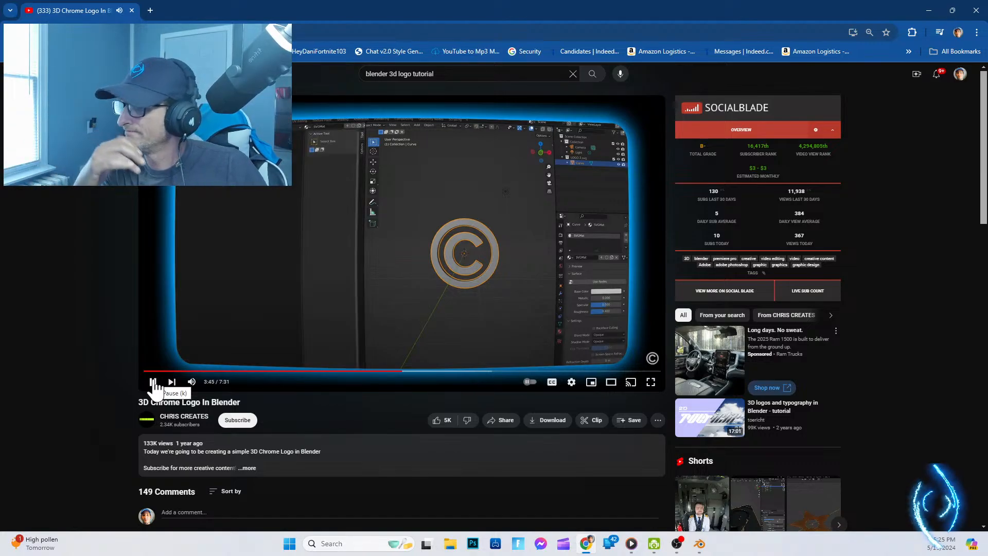
{"action": "left_click", "coordinate": [153, 382]}
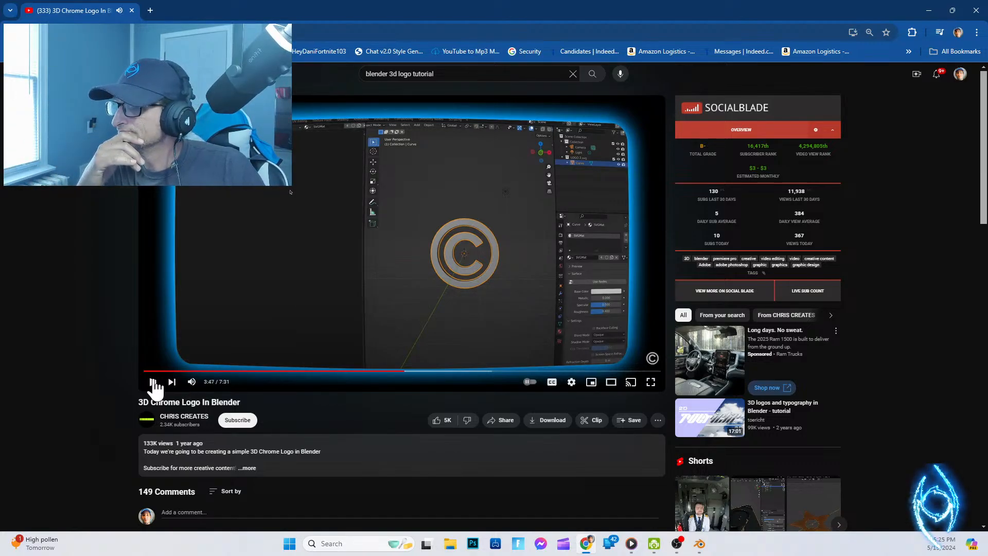
{"action": "left_click", "coordinate": [396, 371]}
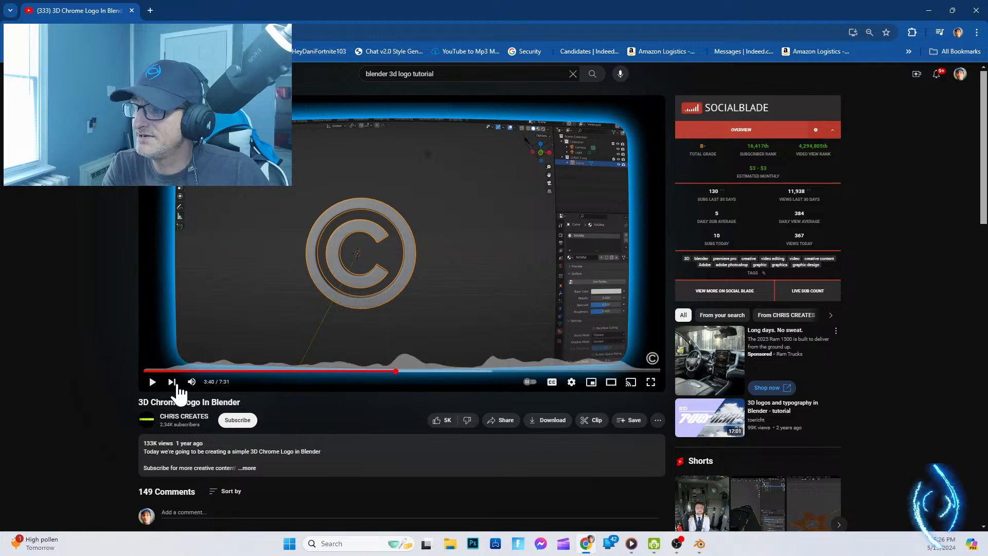
{"action": "left_click", "coordinate": [153, 382]}
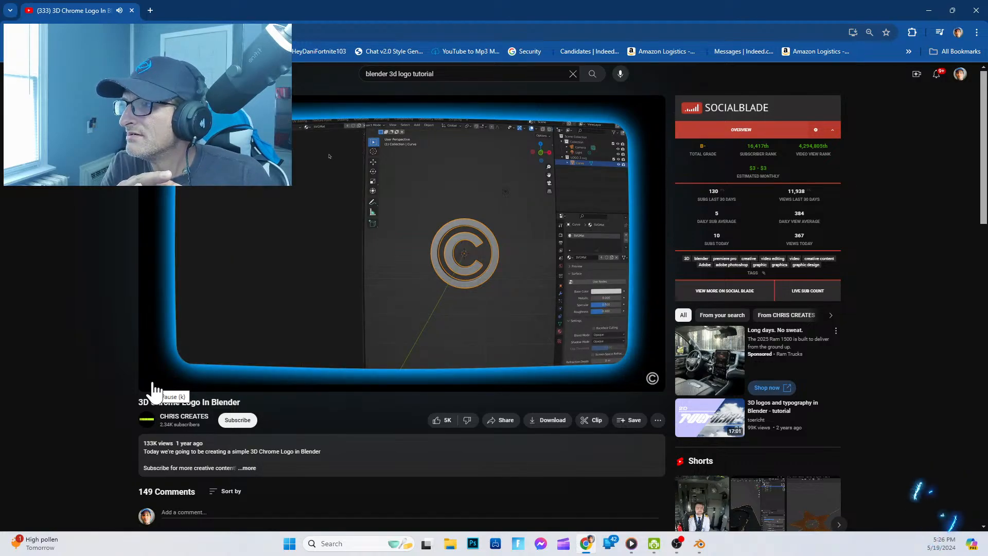
{"action": "left_click", "coordinate": [152, 381]}
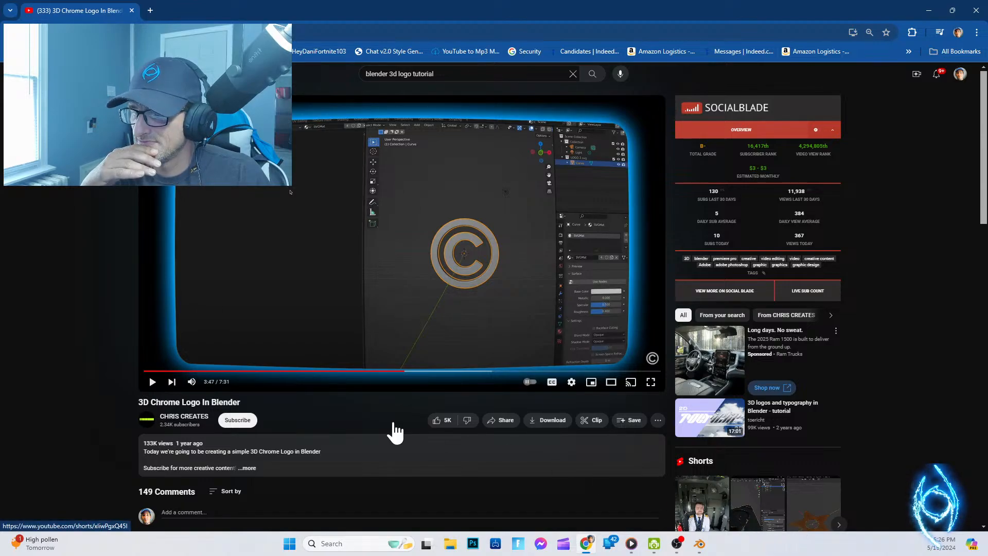
Step: Replay the tutorial from 3:44 to 3:47, compare it with the Blender layout, and return to Chrome
{"action": "left_click", "coordinate": [401, 372]}
{"action": "left_click", "coordinate": [153, 382]}
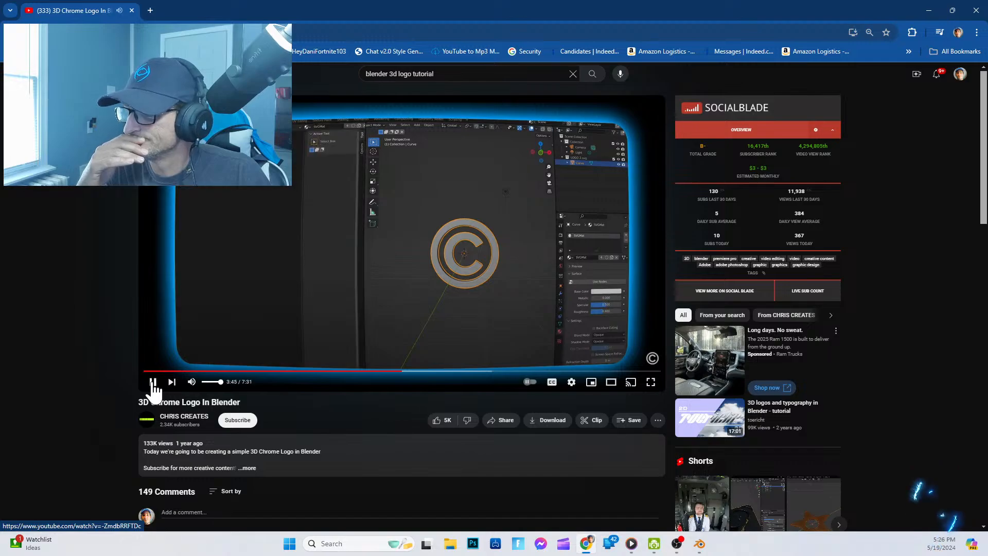
{"action": "left_click", "coordinate": [153, 383]}
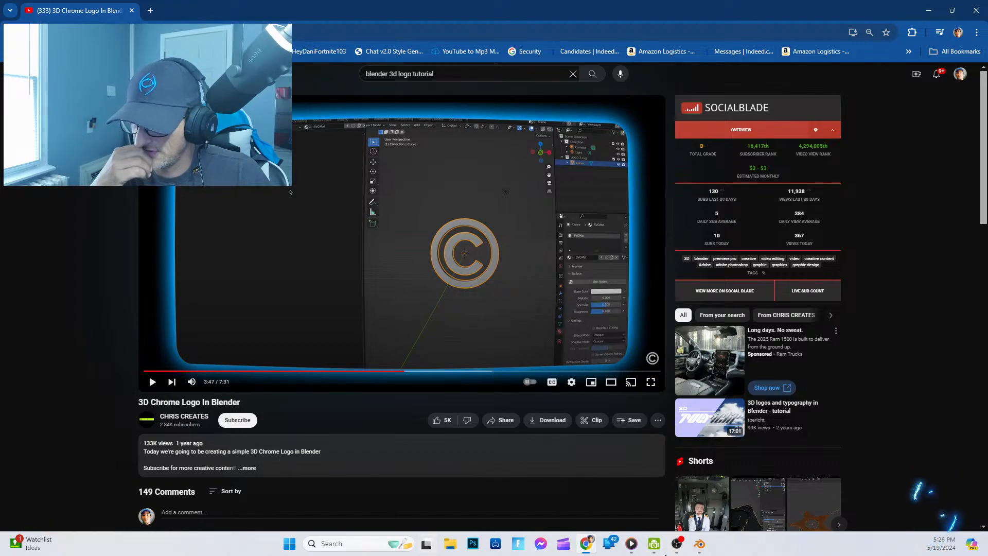
{"action": "left_click", "coordinate": [699, 544]}
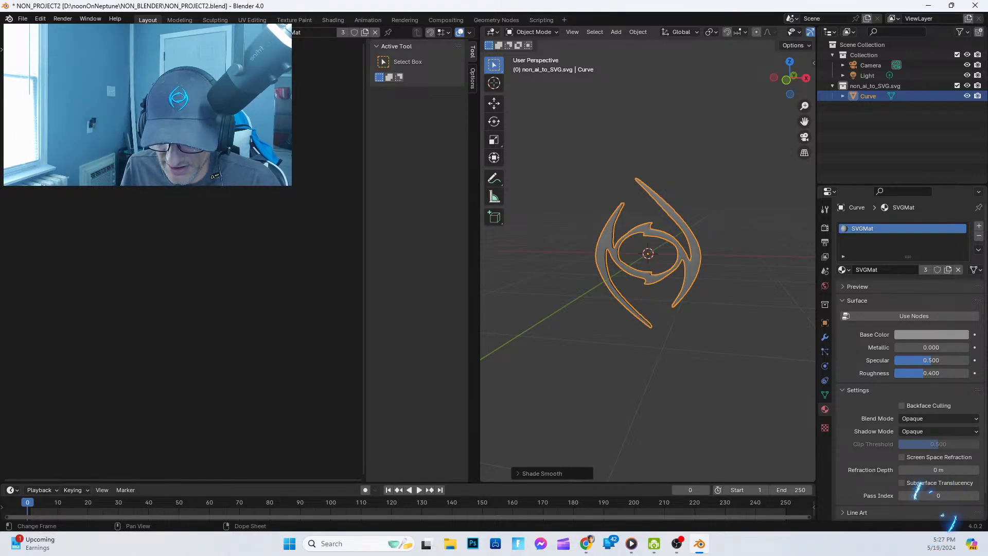
{"action": "key", "text": "alt+Tab"}
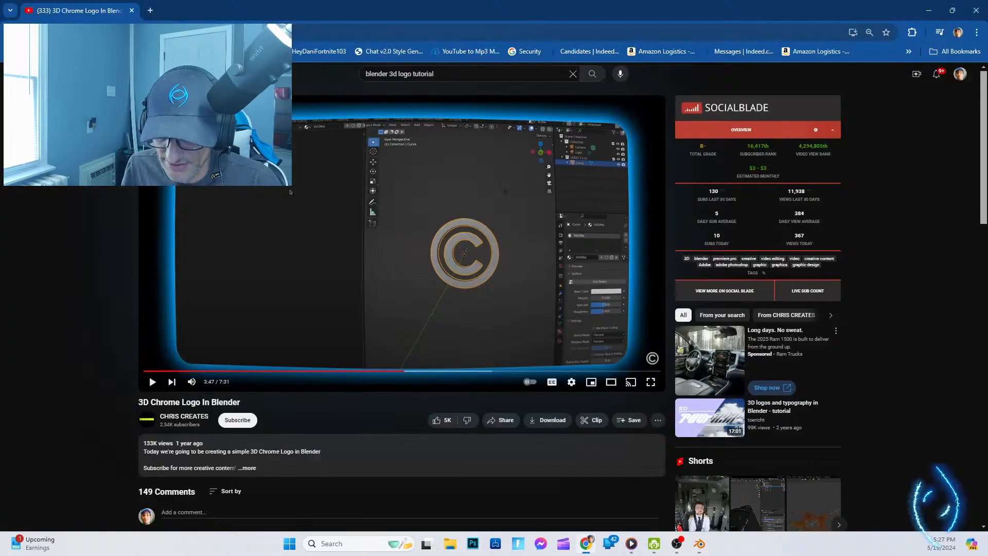
Step: Turn on the tutorial's captions, rewind to 3:29 and watch up to 3:47 to study the Shader Editor setup
{"action": "left_click", "coordinate": [551, 384]}
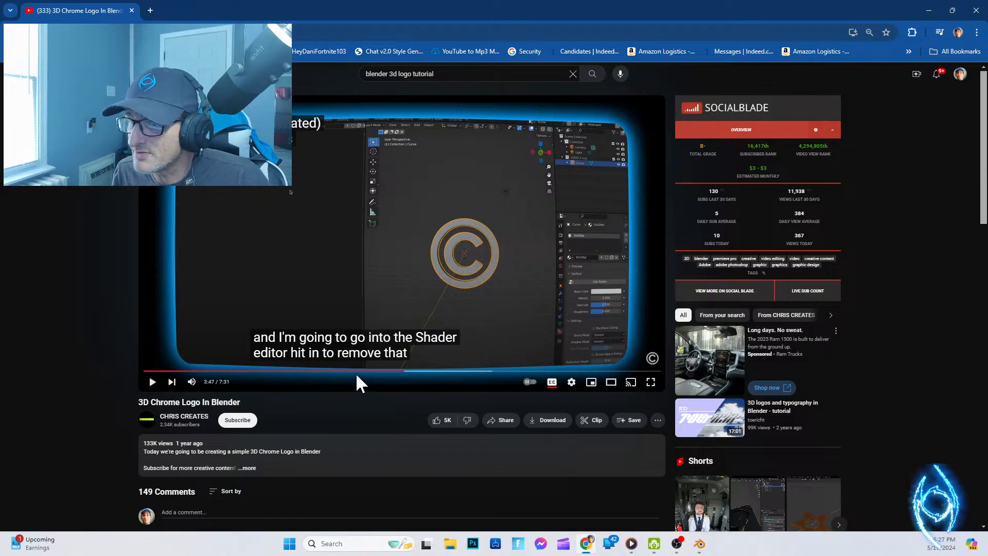
{"action": "left_click", "coordinate": [392, 371]}
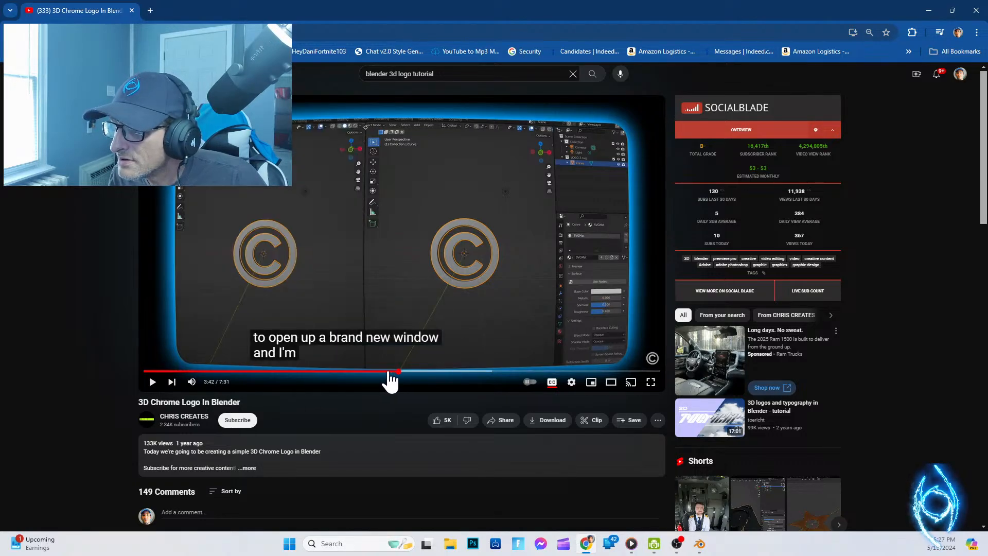
{"action": "left_click", "coordinate": [386, 371]}
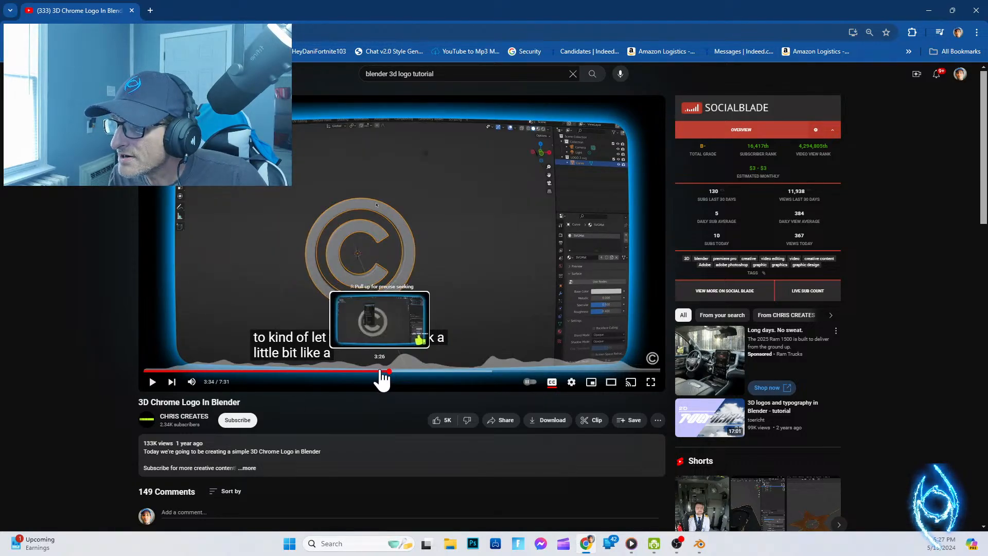
{"action": "left_click", "coordinate": [381, 371]}
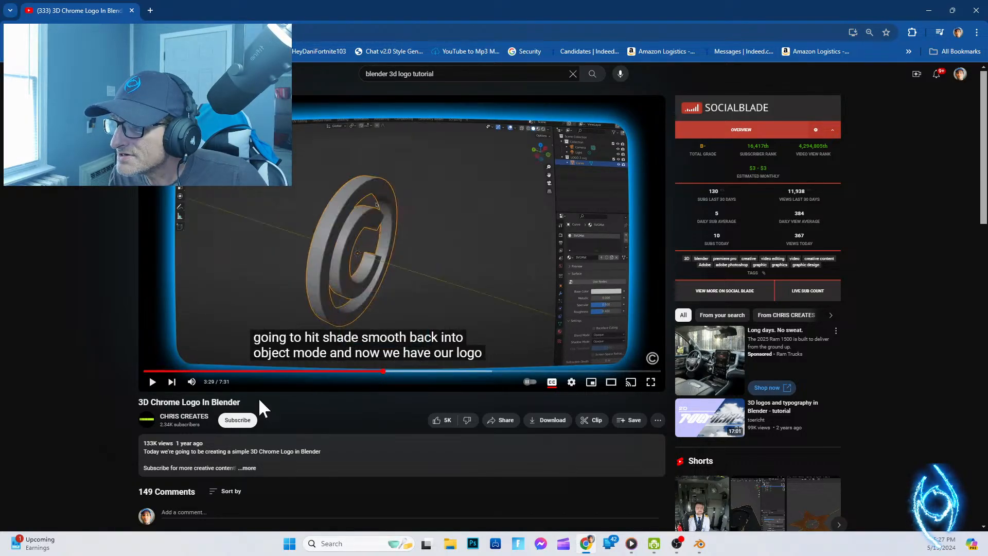
{"action": "left_click", "coordinate": [152, 382]}
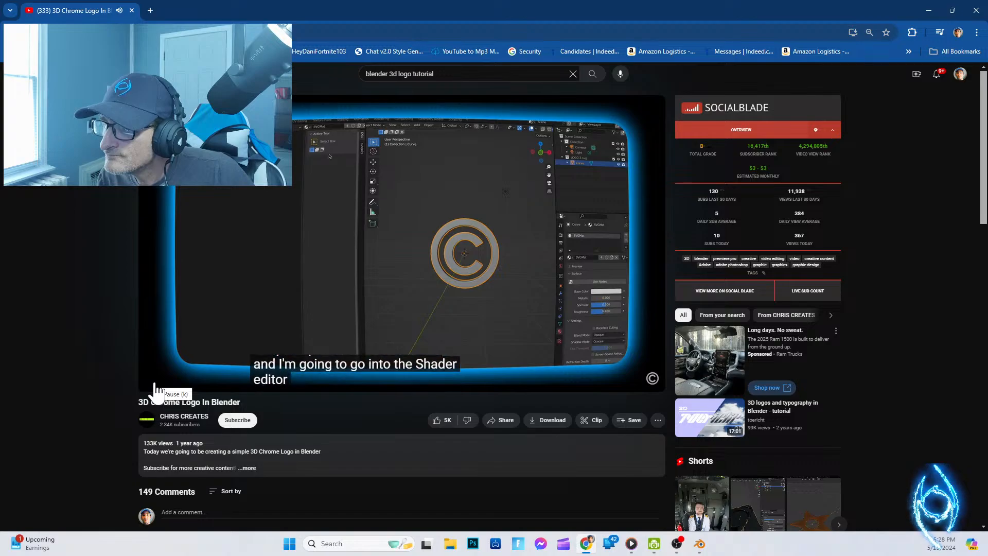
{"action": "left_click", "coordinate": [152, 382]}
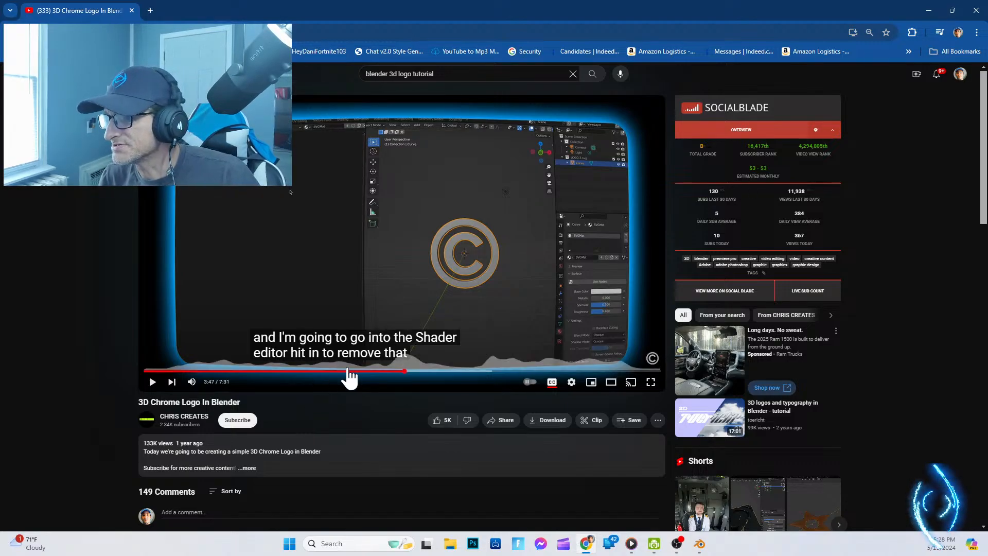
Step: Replay the tutorial from 3:41 and again from 3:39 to 3:48 to examine how the Shader Editor's sidebar is removed
{"action": "left_click", "coordinate": [398, 371]}
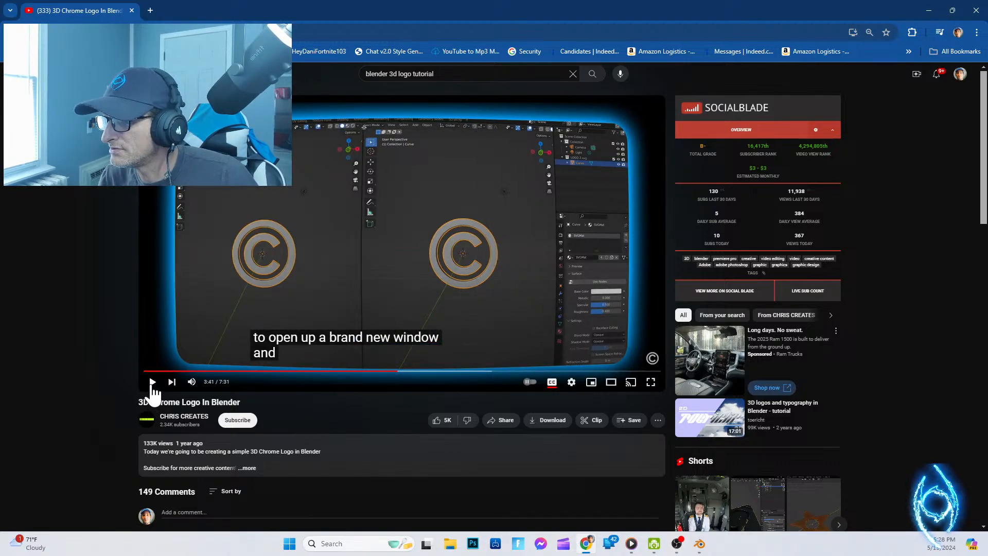
{"action": "left_click", "coordinate": [152, 382]}
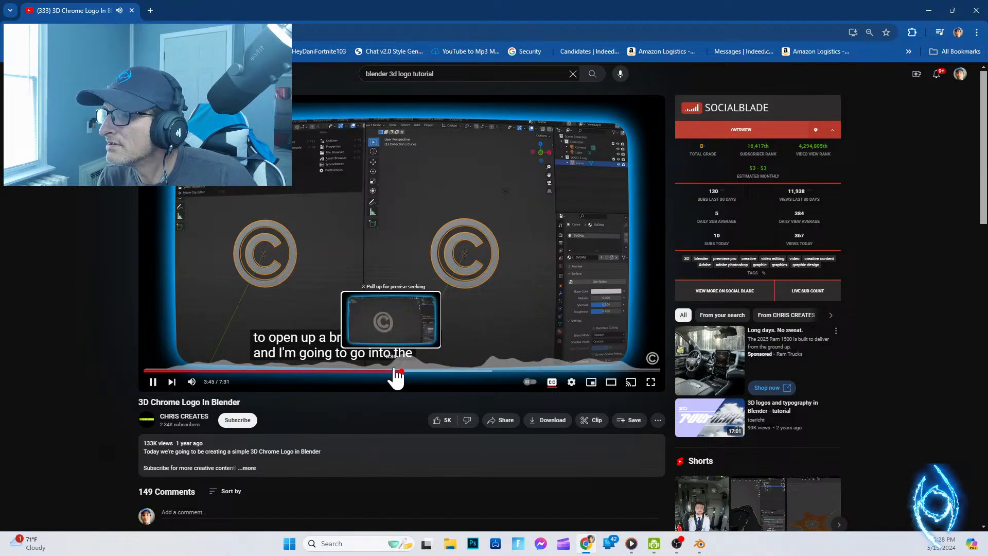
{"action": "left_click", "coordinate": [393, 371]}
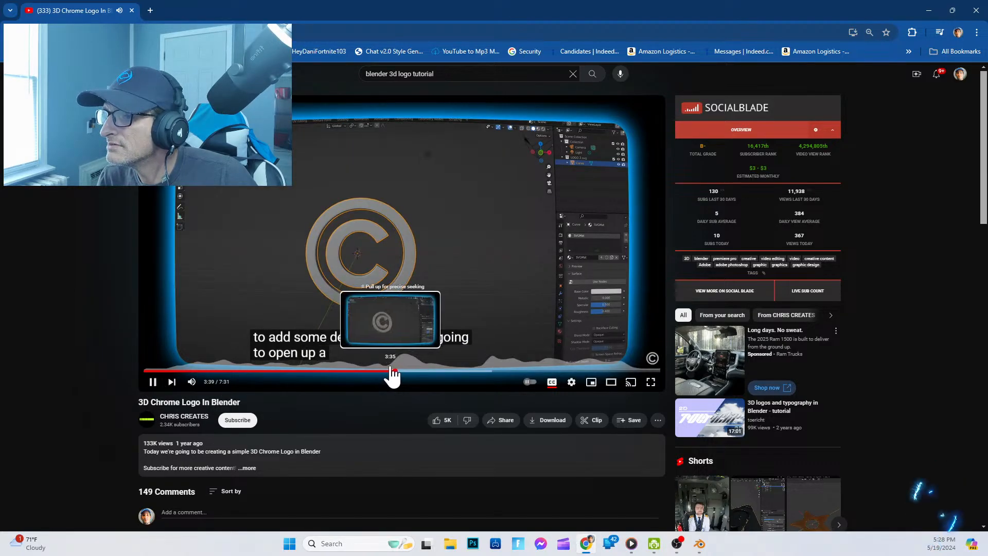
{"action": "key", "text": "space"}
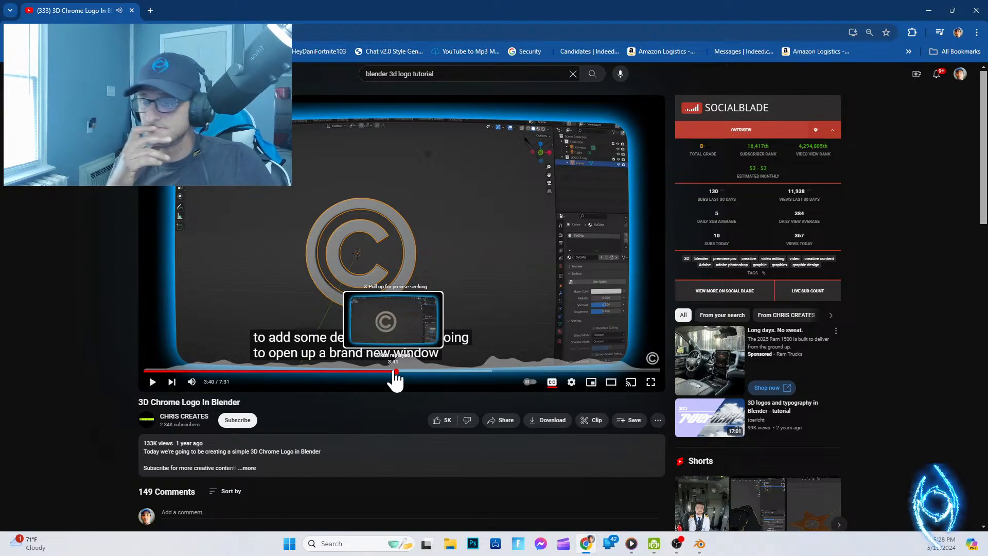
{"action": "left_click", "coordinate": [153, 385]}
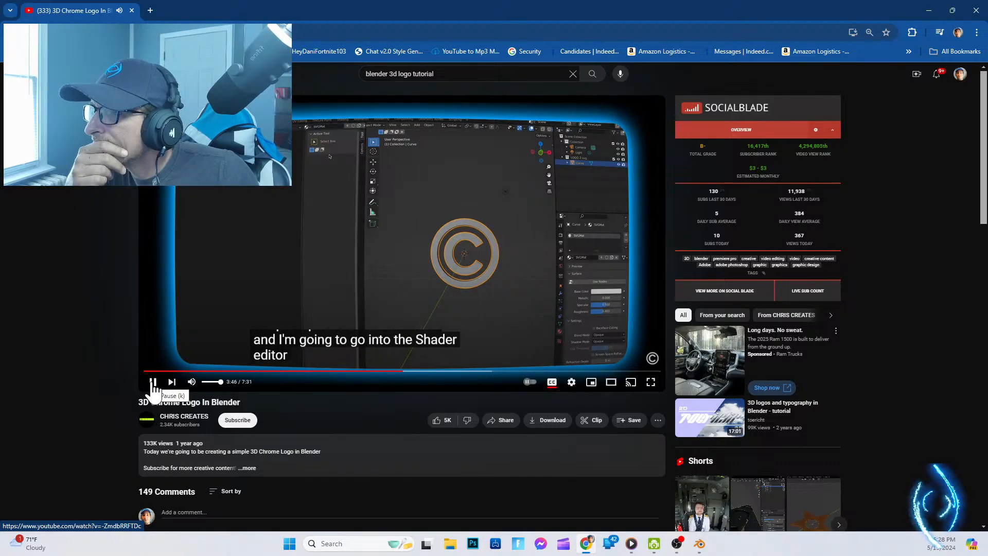
{"action": "left_click", "coordinate": [153, 385]}
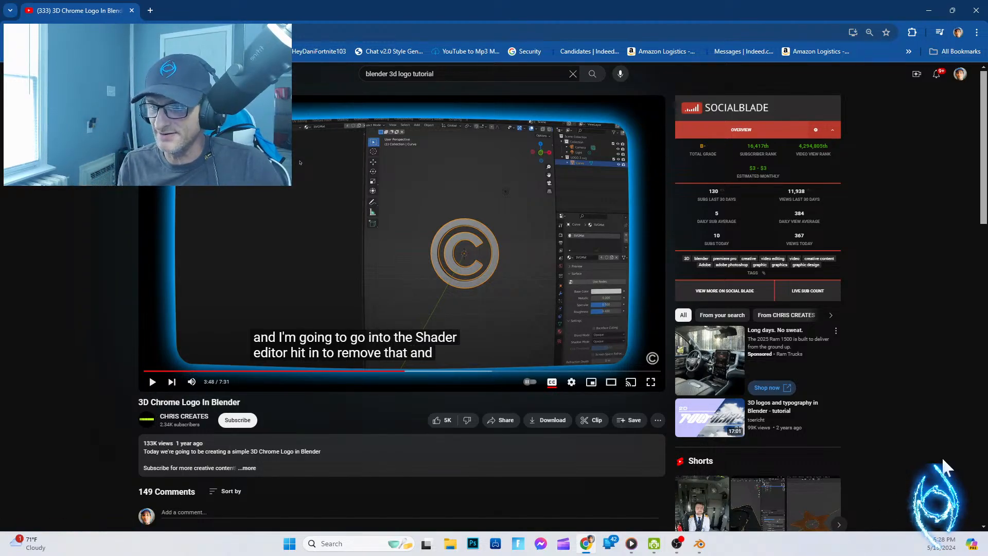
Step: Switch to Blender and hide the sidebar in the Shader Editor
{"action": "left_click", "coordinate": [700, 544]}
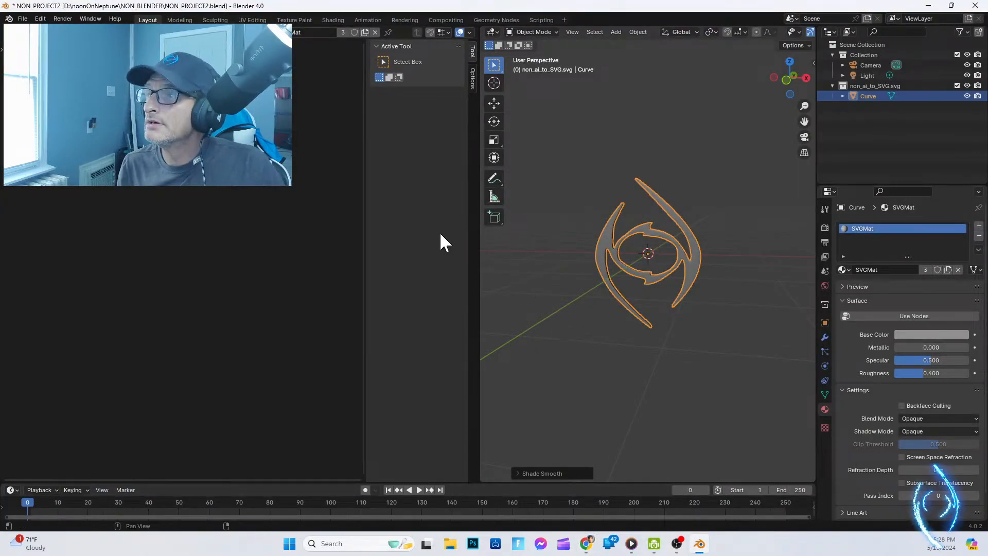
{"action": "key", "text": "n"}
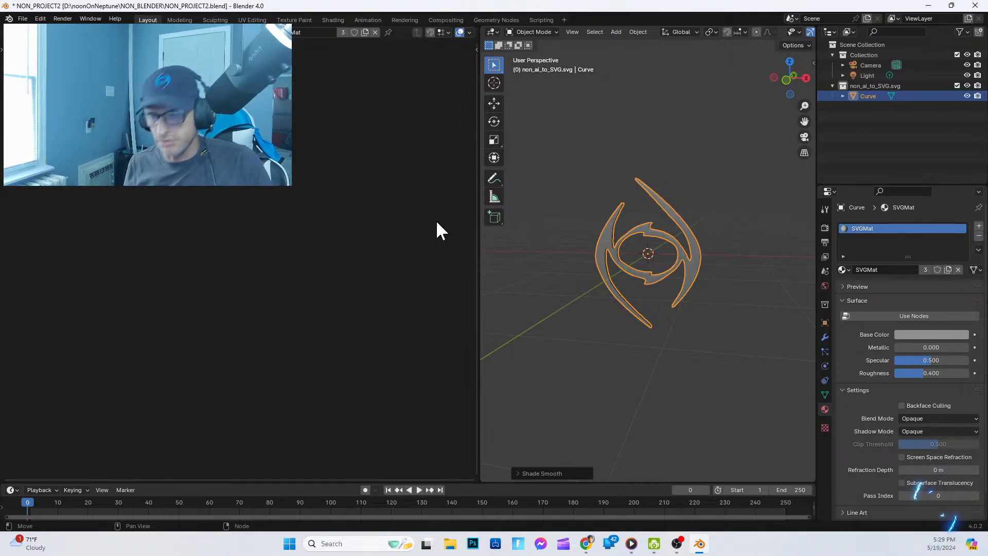
Step: Switch to Chrome and watch the tutorial from 3:48 to 3:51 to see how the existing material is handled
{"action": "left_click", "coordinate": [590, 539]}
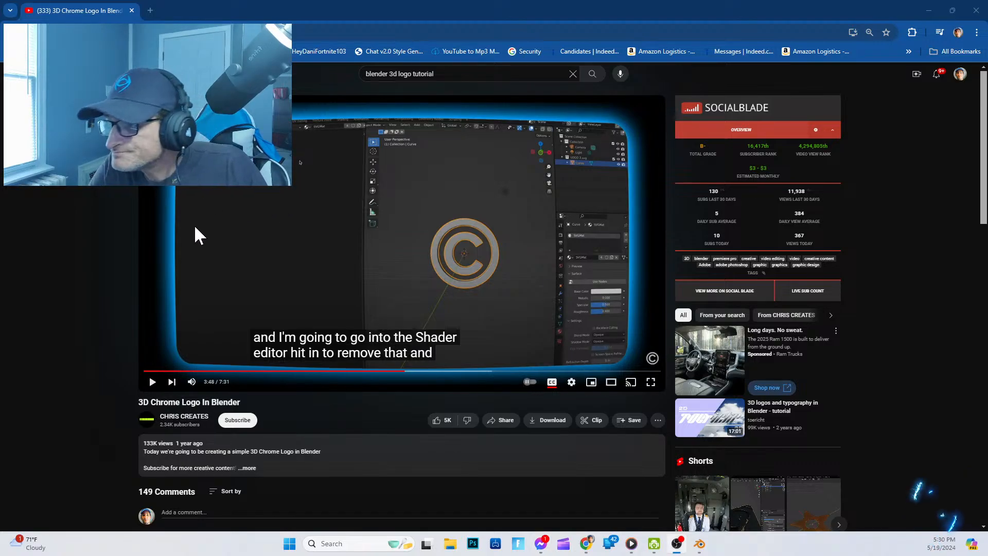
{"action": "left_click", "coordinate": [152, 383]}
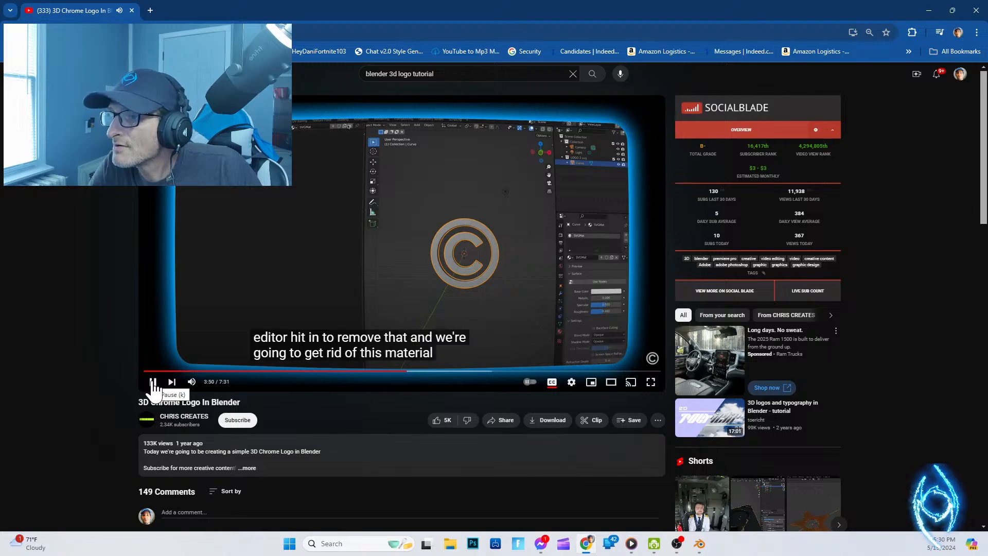
{"action": "left_click", "coordinate": [153, 382]}
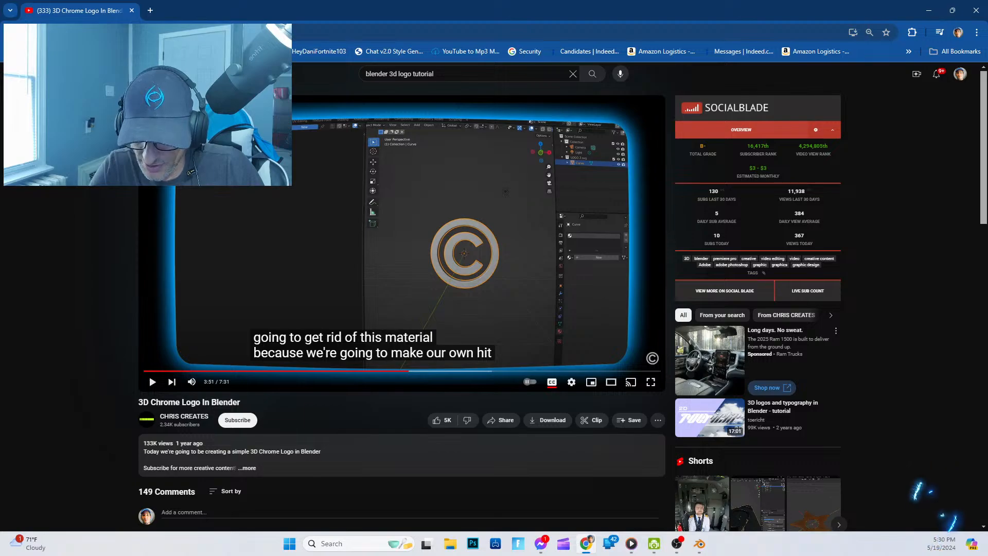
Step: Switch to Blender, unlink the SVGMat material from the logo curve, and create a new material in its place after rechecking the tutorial
{"action": "key", "text": "alt+Tab"}
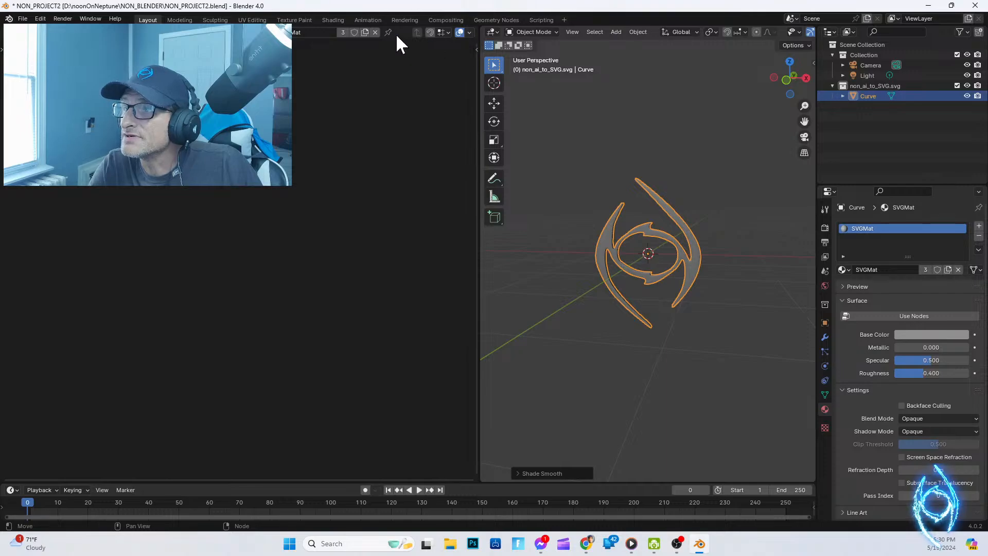
{"action": "left_click", "coordinate": [375, 32]}
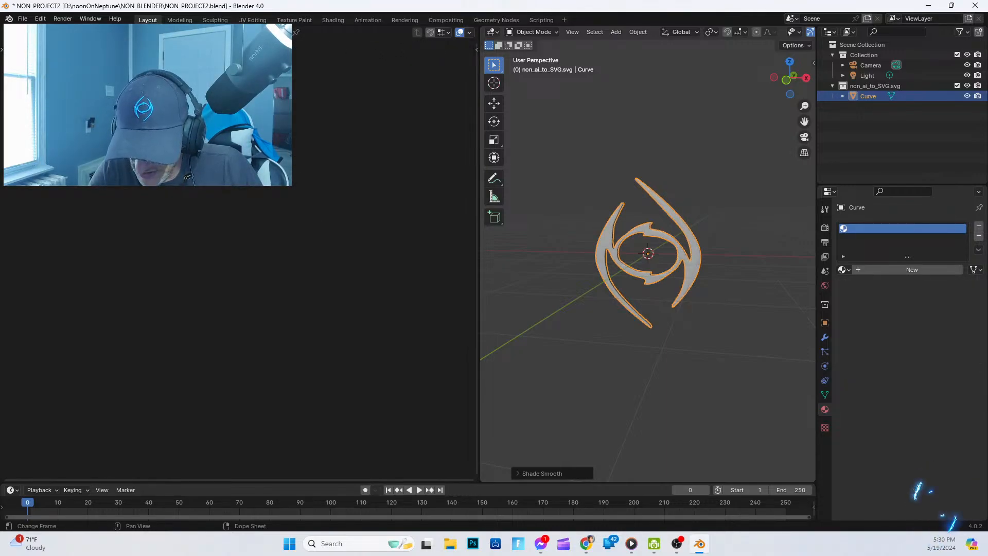
{"action": "left_click", "coordinate": [586, 544]}
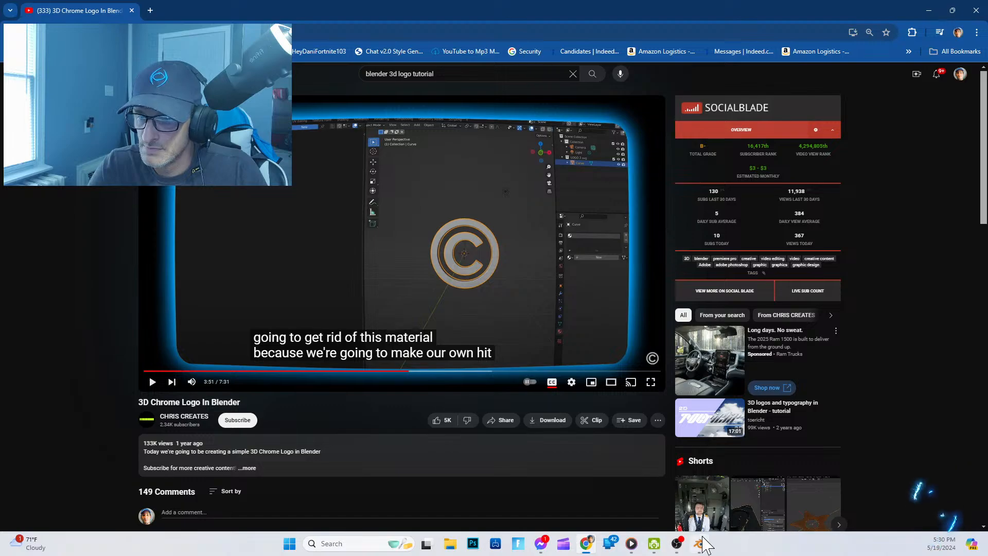
{"action": "left_click", "coordinate": [676, 544]}
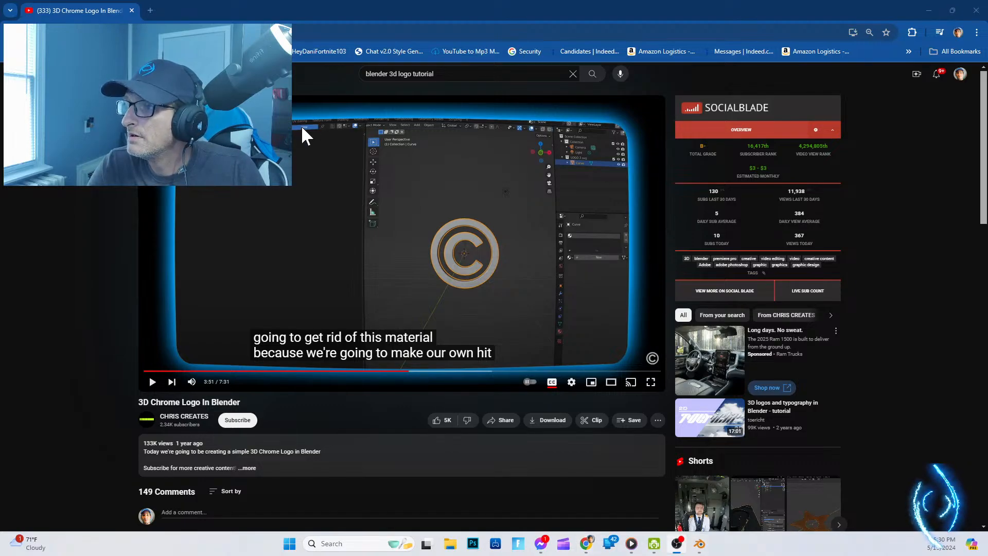
{"action": "left_click", "coordinate": [698, 545]}
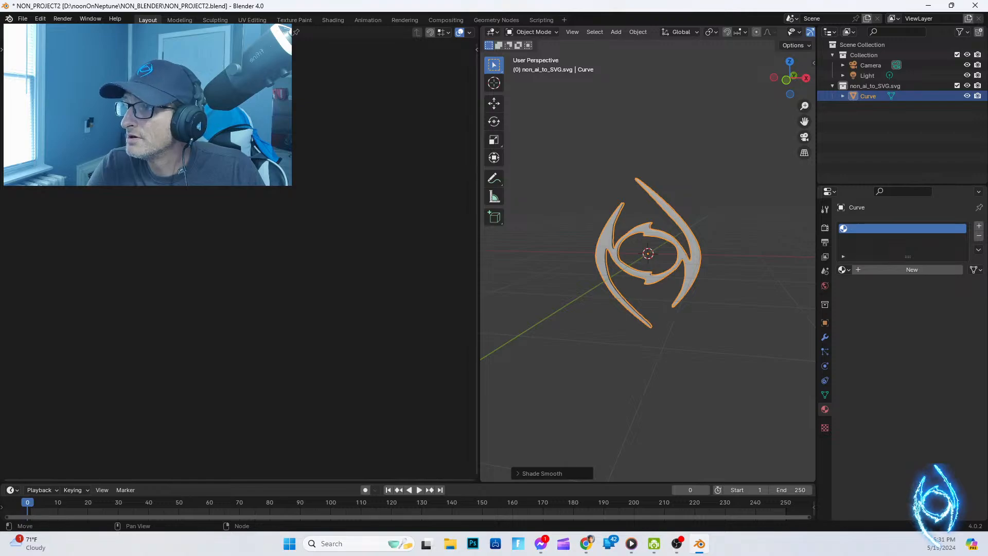
{"action": "left_click", "coordinate": [912, 270]}
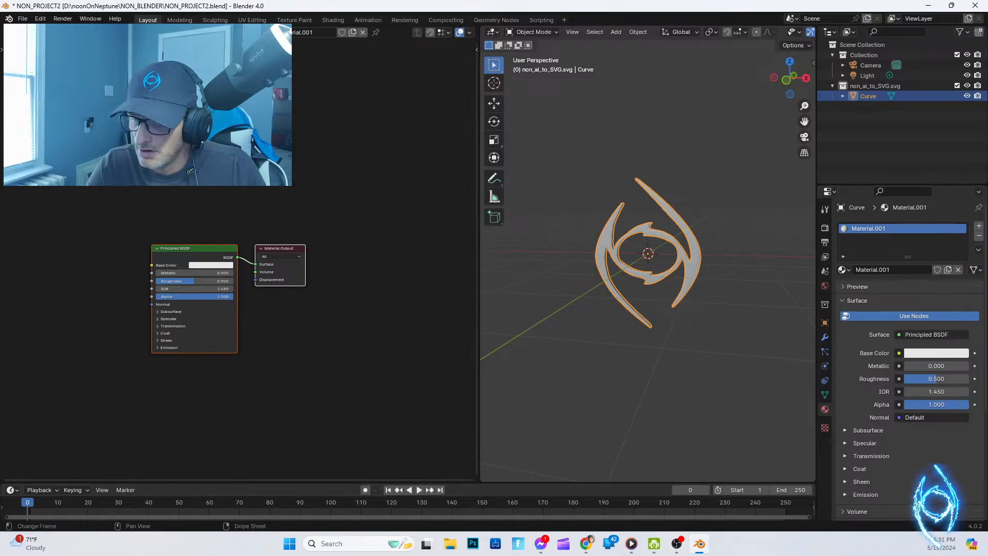
Step: Switch to Chrome and watch the tutorial from 3:51 to 3:56 to study the new material's metallic setting
{"action": "left_click", "coordinate": [586, 544]}
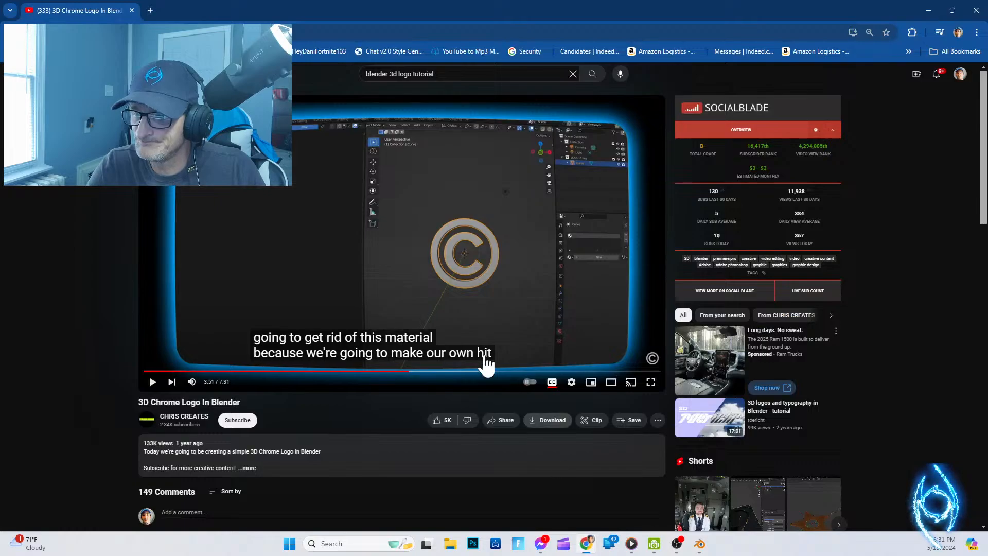
{"action": "left_click", "coordinate": [153, 385]}
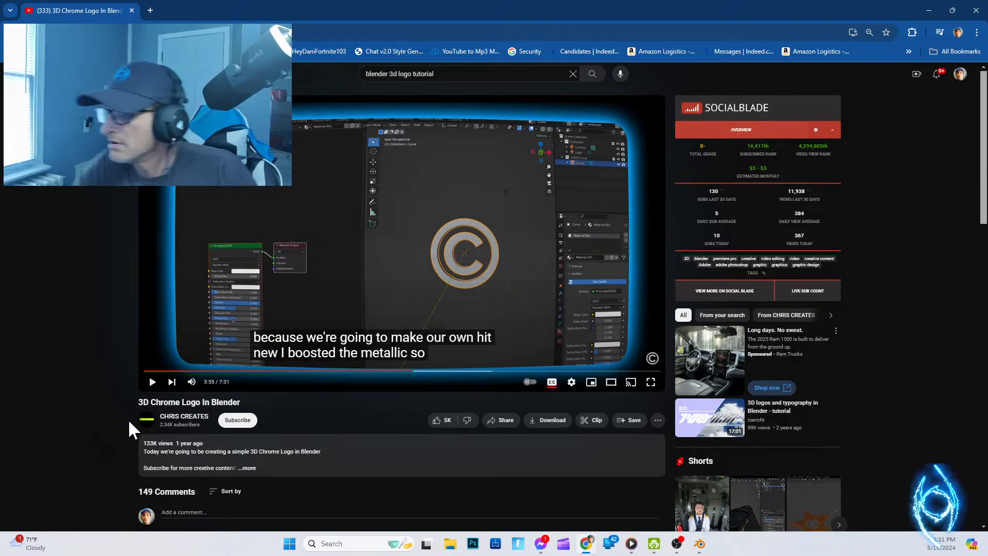
{"action": "left_click", "coordinate": [153, 382]}
{"action": "left_click", "coordinate": [152, 382]}
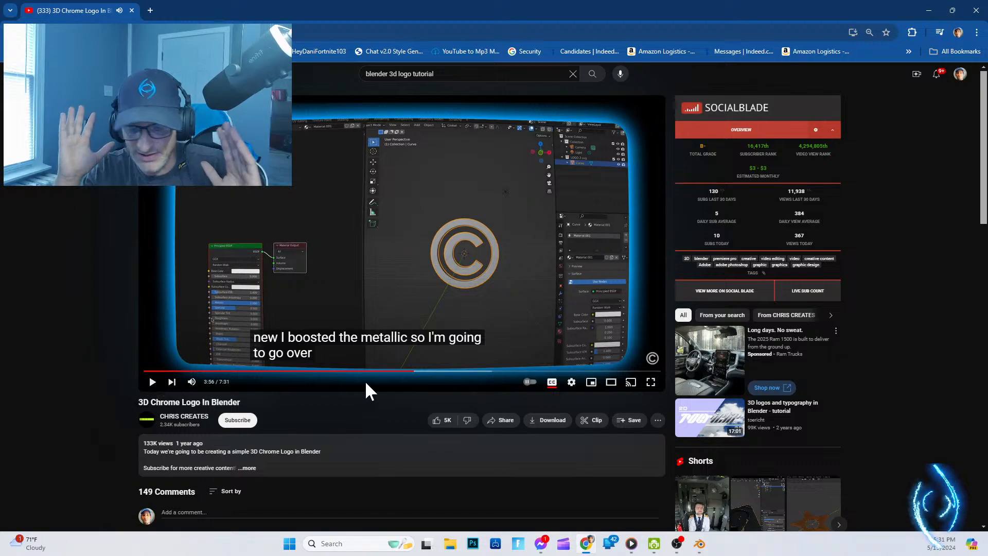
Step: Replay the tutorial from 3:44 to 3:59, and again from 3:52 to 3:57, to examine the metallic adjustment and the viewport change
{"action": "left_click", "coordinate": [400, 371]}
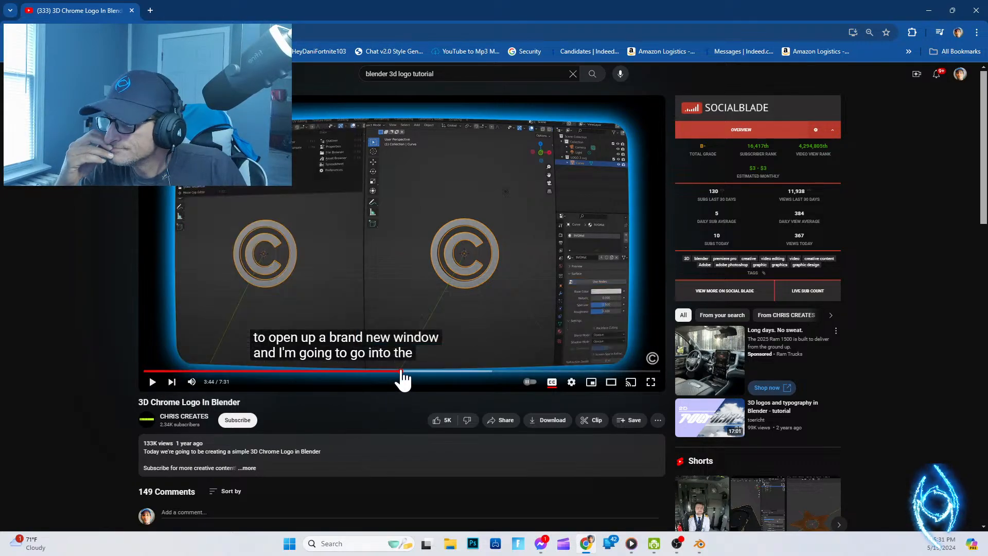
{"action": "left_click", "coordinate": [153, 383]}
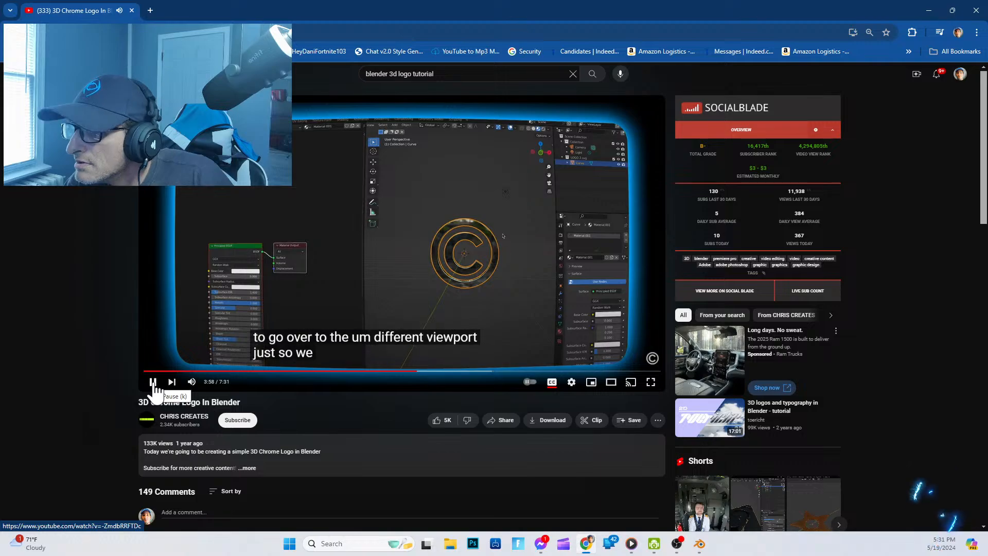
{"action": "left_click", "coordinate": [152, 382]}
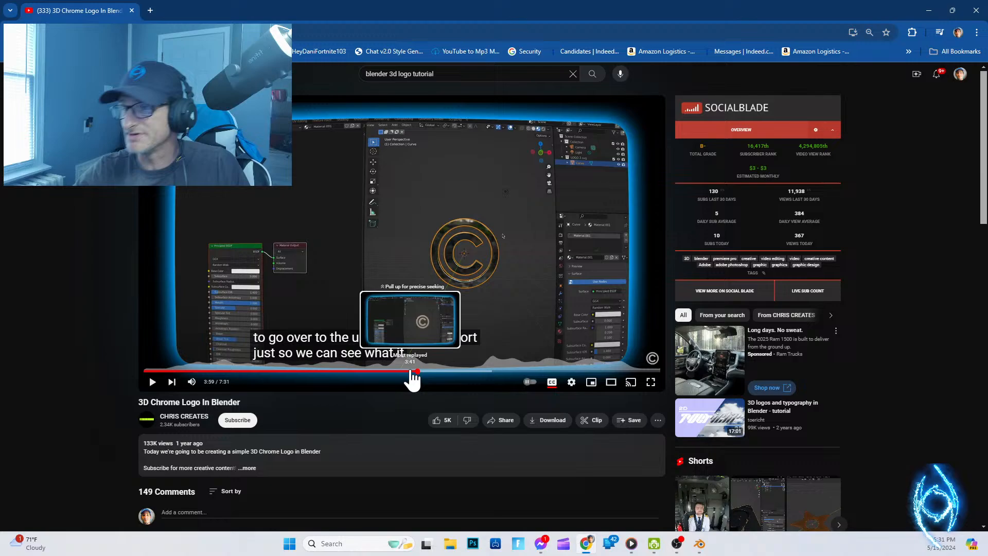
{"action": "left_click", "coordinate": [411, 371]}
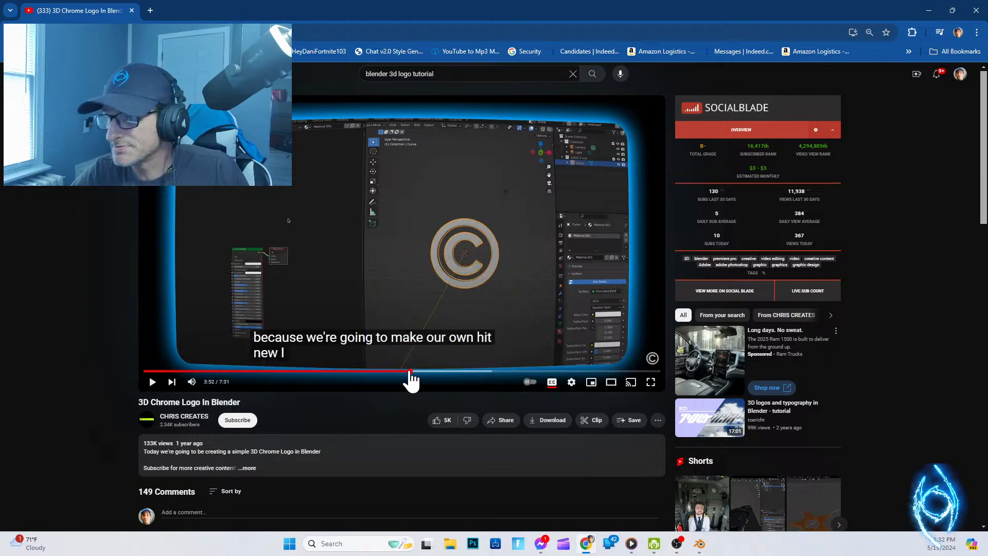
{"action": "left_click", "coordinate": [153, 381]}
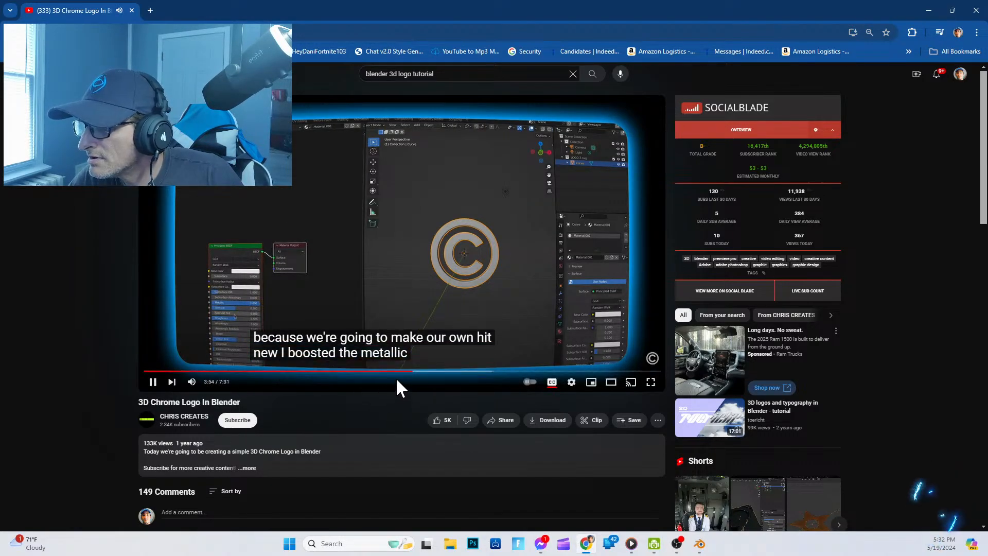
{"action": "left_click", "coordinate": [408, 371]}
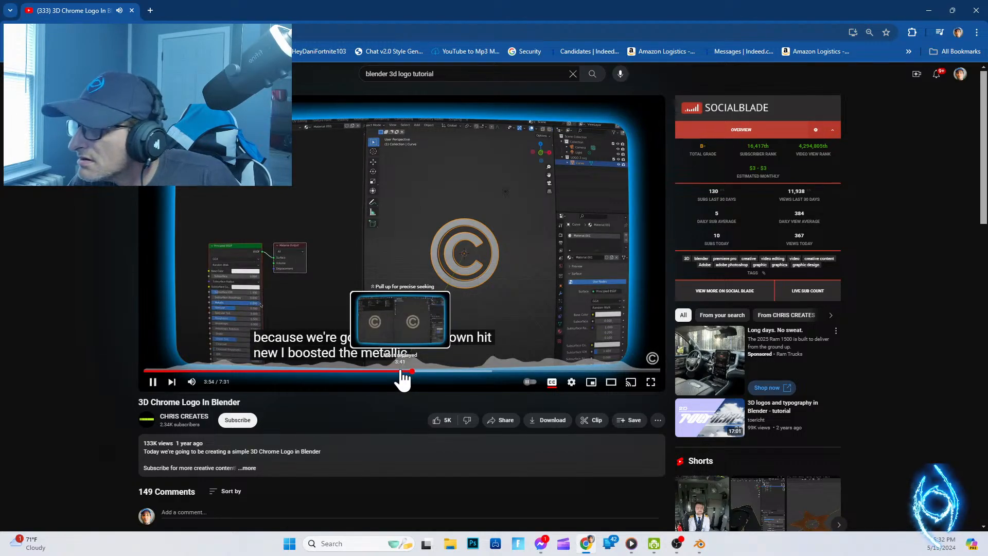
{"action": "left_click", "coordinate": [153, 381]}
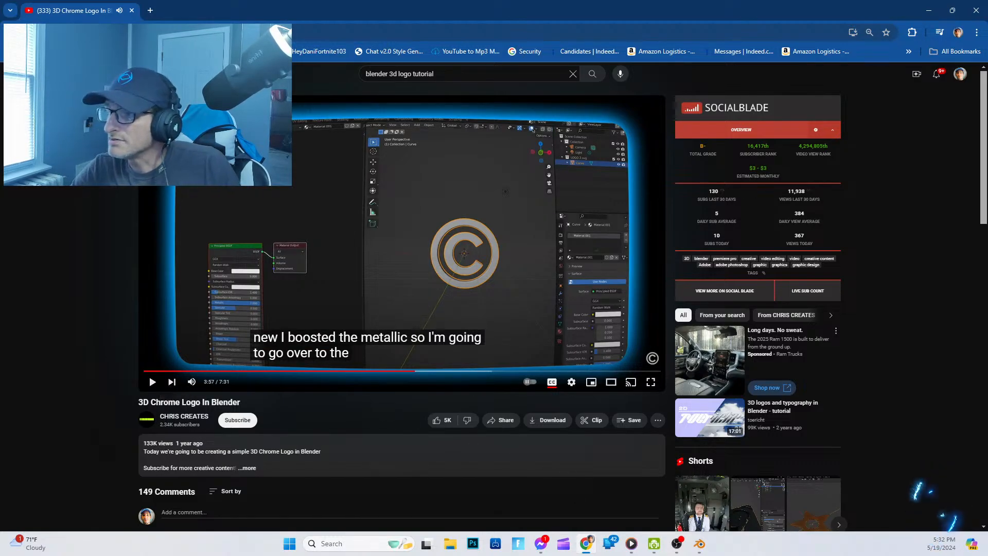
Step: Switch to Blender and raise the Metallic value of the new material's Principled BSDF node to 0.995
{"action": "left_click", "coordinate": [701, 549]}
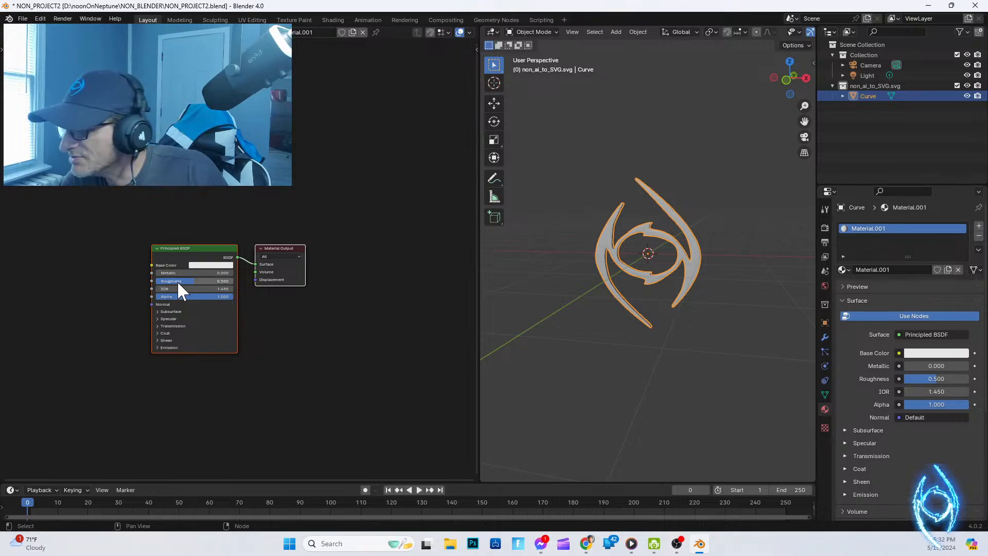
{"action": "left_click_drag", "start_coordinate": [175, 273], "coordinate": [244, 273]}
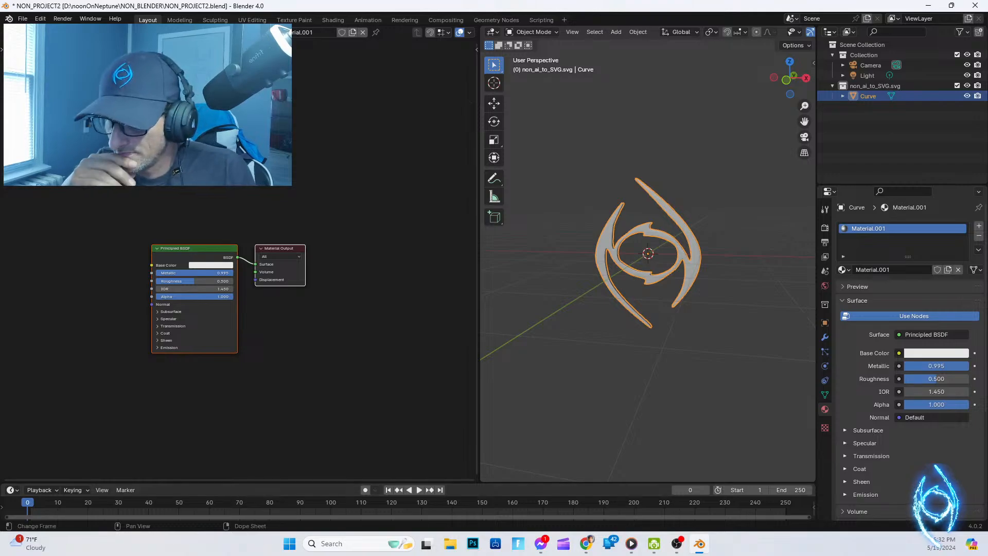
Step: Switch to Chrome and replay the tutorial from 3:57, and again from 3:44 to 3:57, to study the material settings and viewport change
{"action": "left_click", "coordinate": [586, 543]}
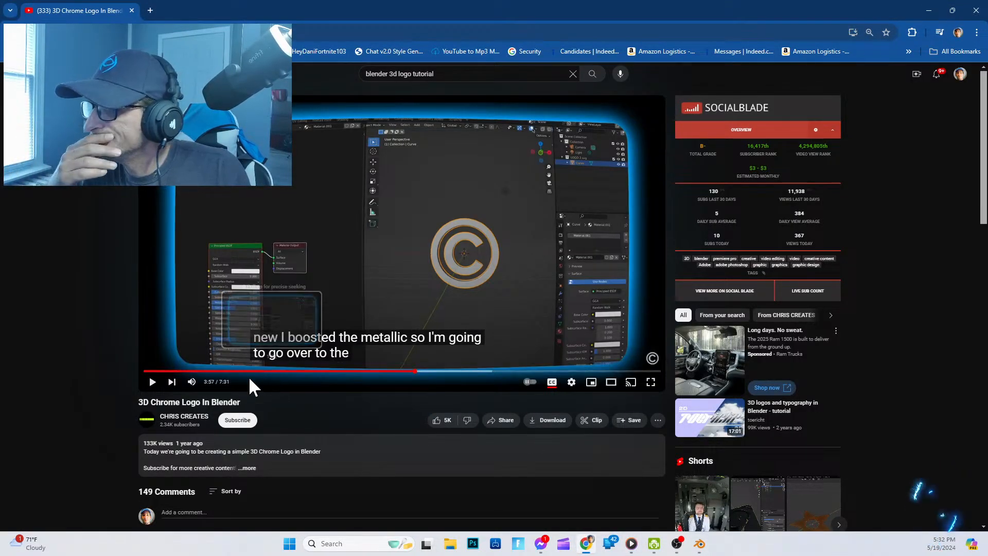
{"action": "left_click", "coordinate": [153, 382]}
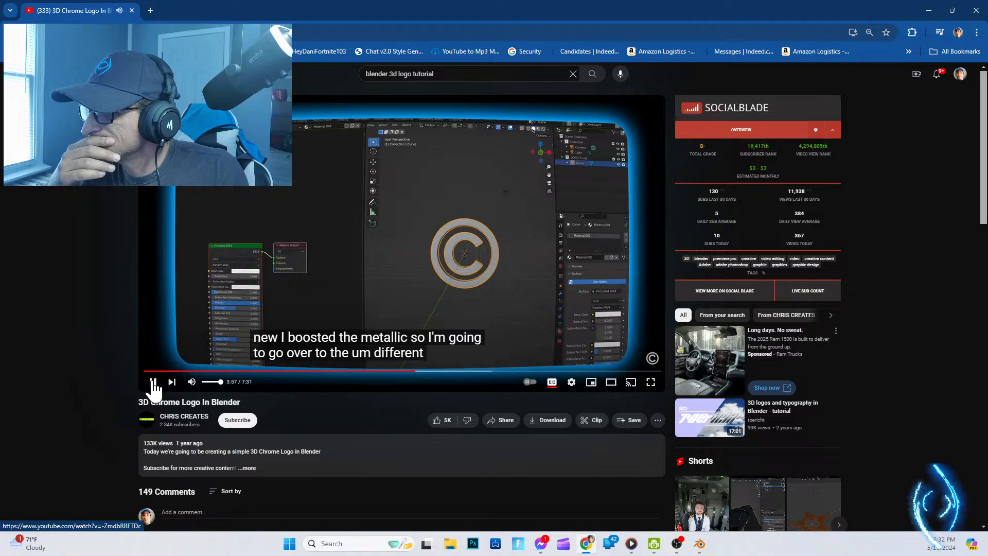
{"action": "left_click", "coordinate": [153, 382]}
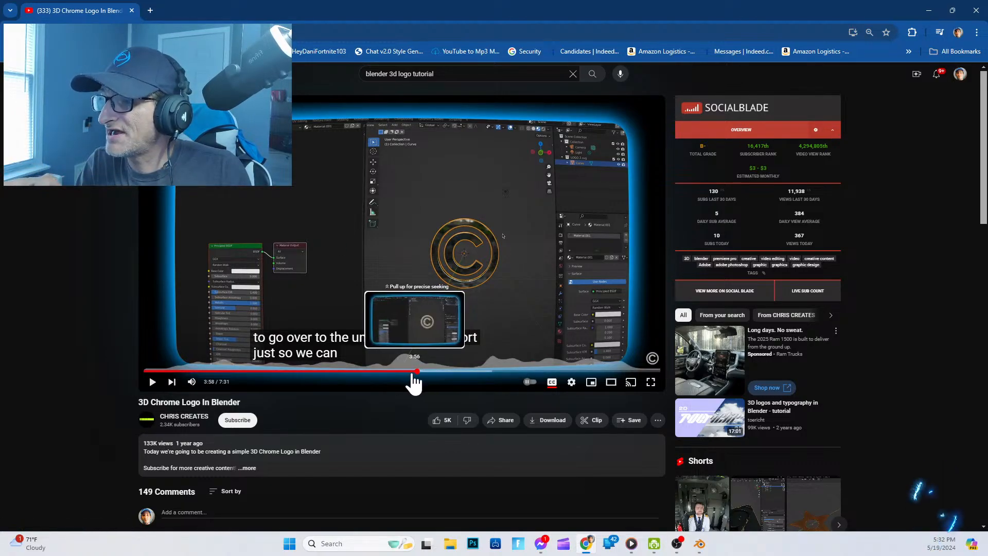
{"action": "left_click_drag", "start_coordinate": [410, 379], "coordinate": [401, 380]}
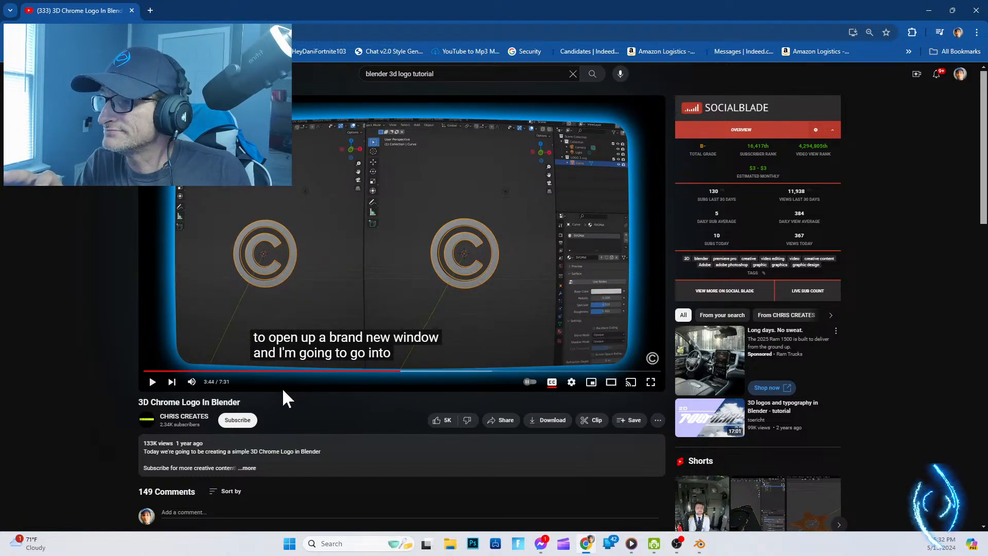
{"action": "left_click", "coordinate": [153, 384]}
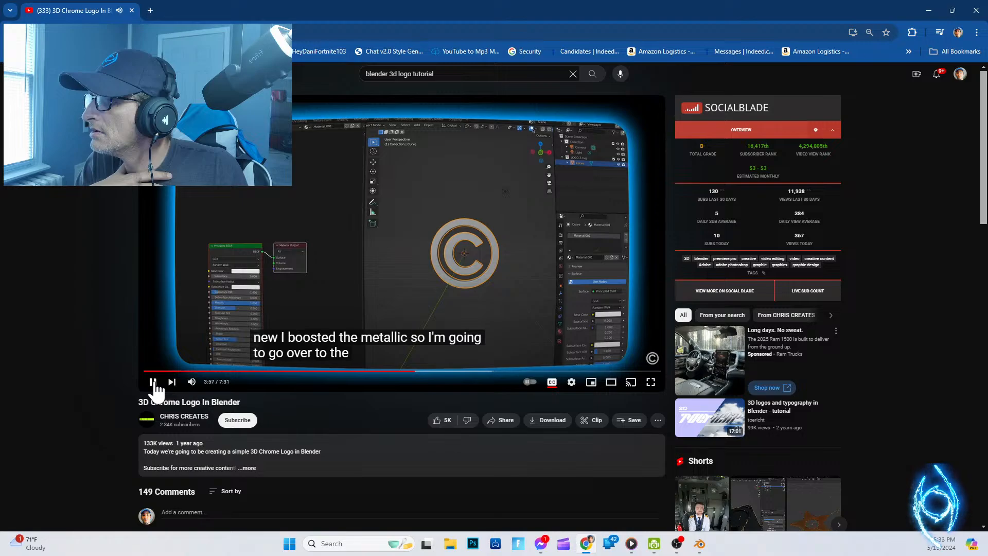
{"action": "left_click", "coordinate": [154, 385]}
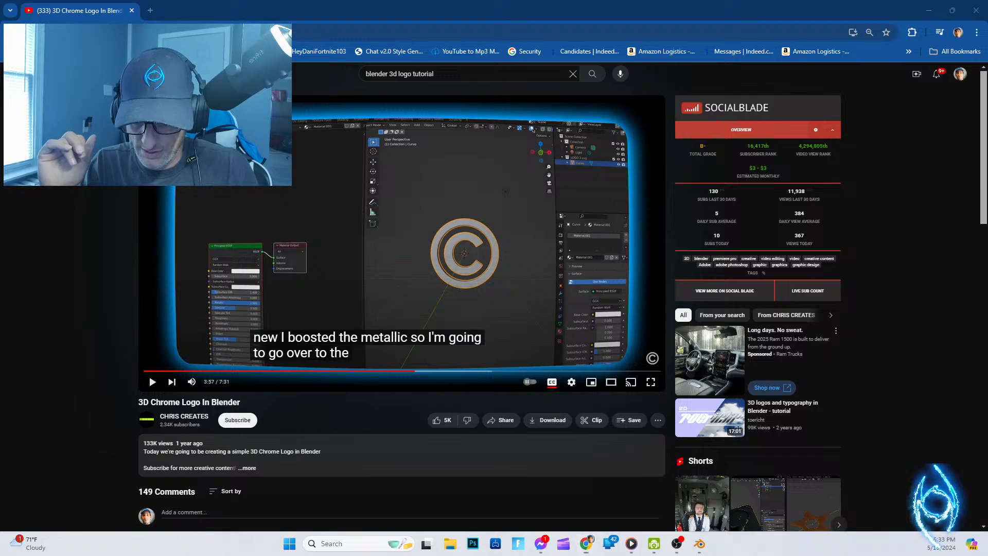
Step: Switch to Blender and set the Roughness of the material's Principled BSDF node to 0.000
{"action": "key", "text": "alt+Tab"}
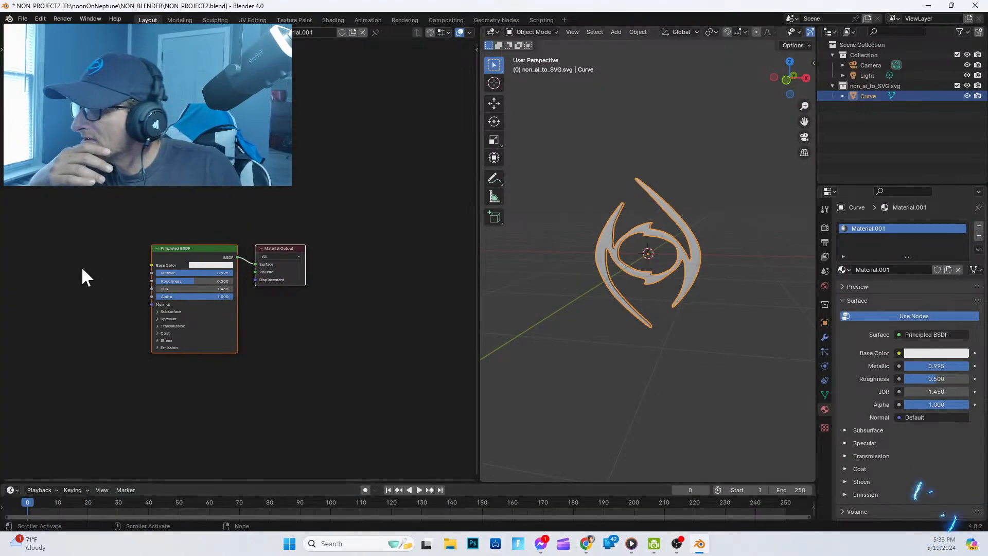
{"action": "mouse_move", "coordinate": [183, 280]}
{"action": "left_mouse_down"}
{"action": "mouse_move", "coordinate": [160, 280]}
{"action": "mouse_move", "coordinate": [171, 287]}
{"action": "left_mouse_up"}
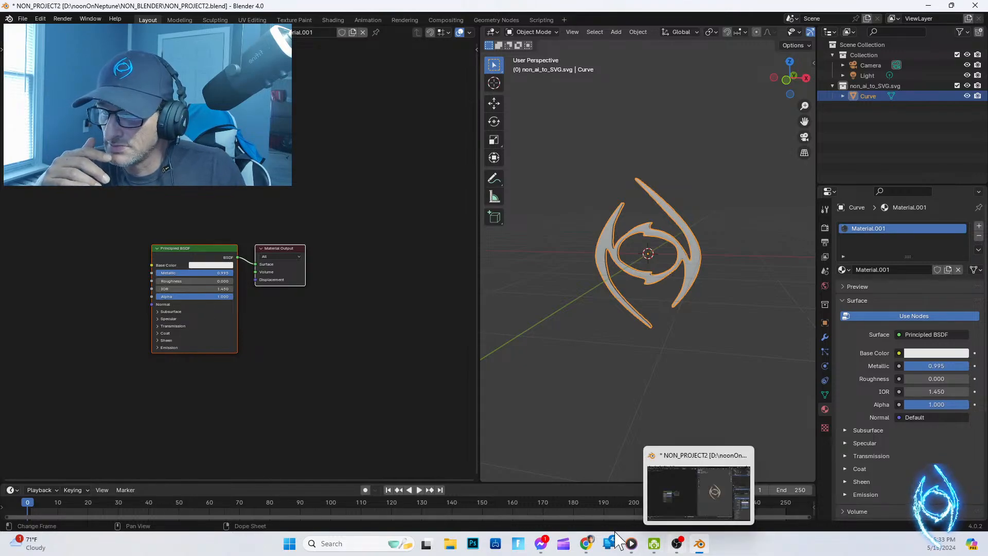
Step: Compare the tutorial's full-screen node settings in Chrome with the Subsurface and Sheen sections of Blender's Principled BSDF node
{"action": "left_click", "coordinate": [587, 544]}
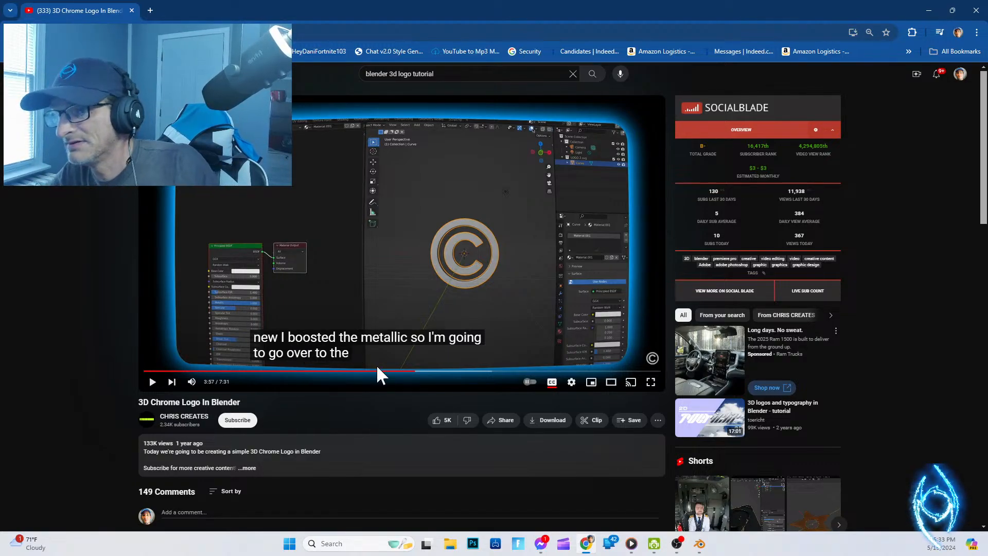
{"action": "left_click", "coordinate": [651, 381]}
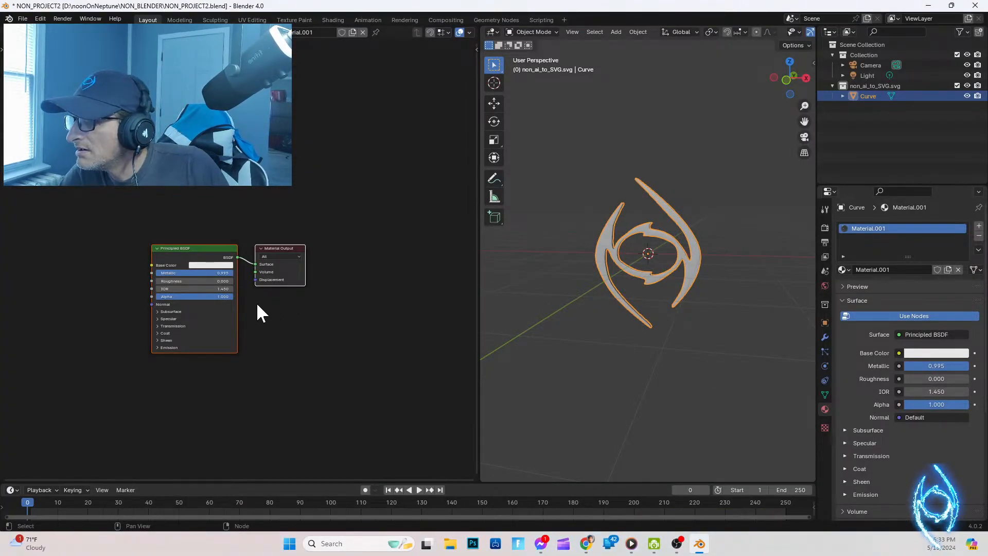
{"action": "left_click", "coordinate": [157, 310]}
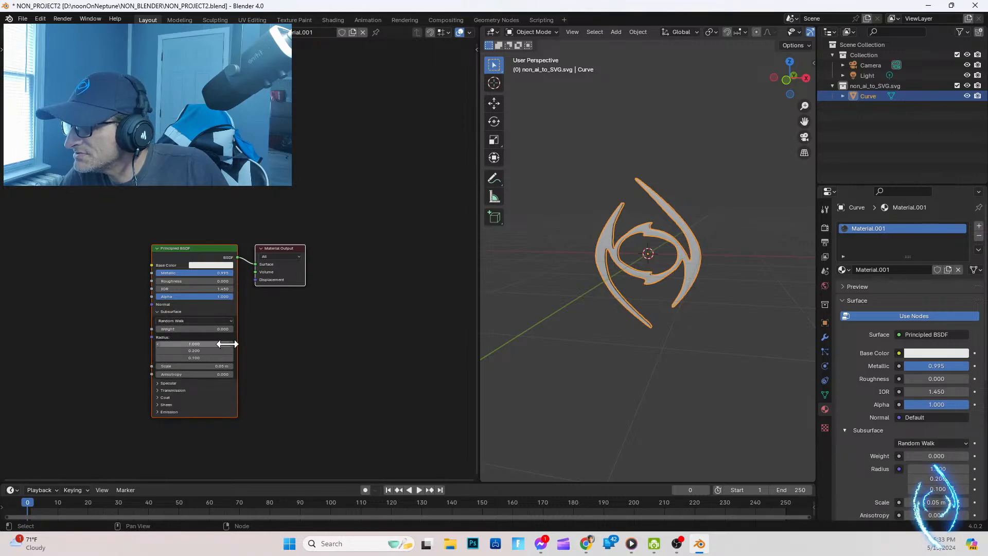
{"action": "left_click", "coordinate": [157, 311]}
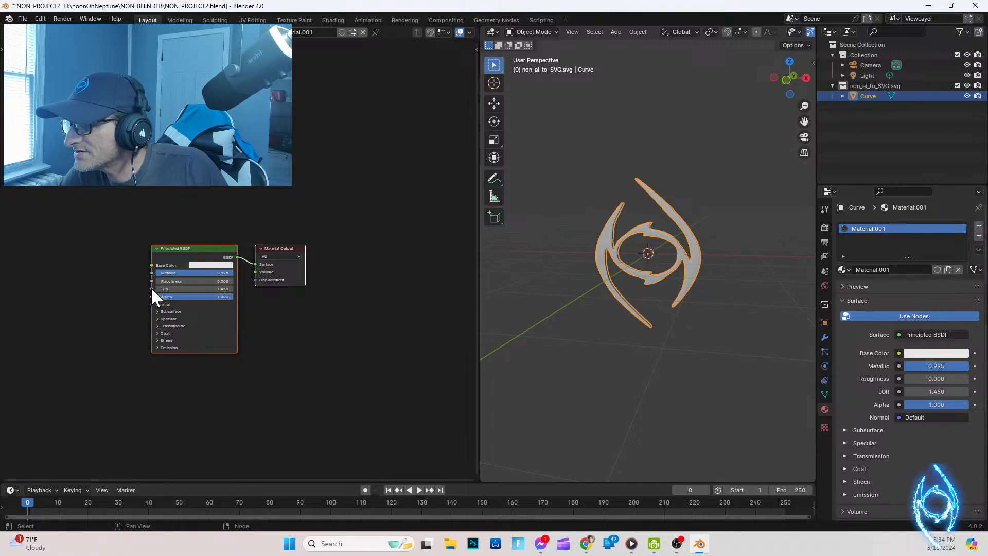
{"action": "left_click", "coordinate": [158, 340]}
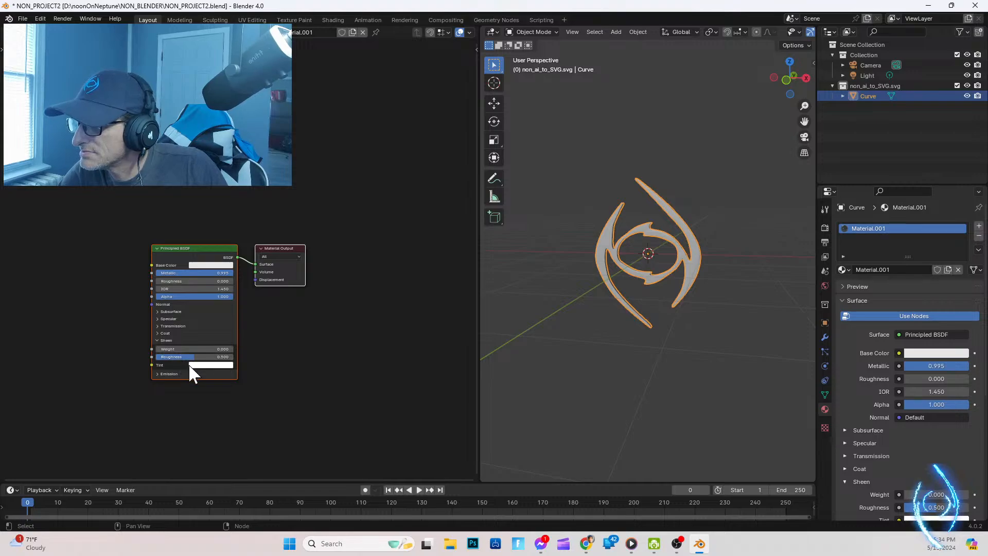
{"action": "left_click", "coordinate": [155, 302]}
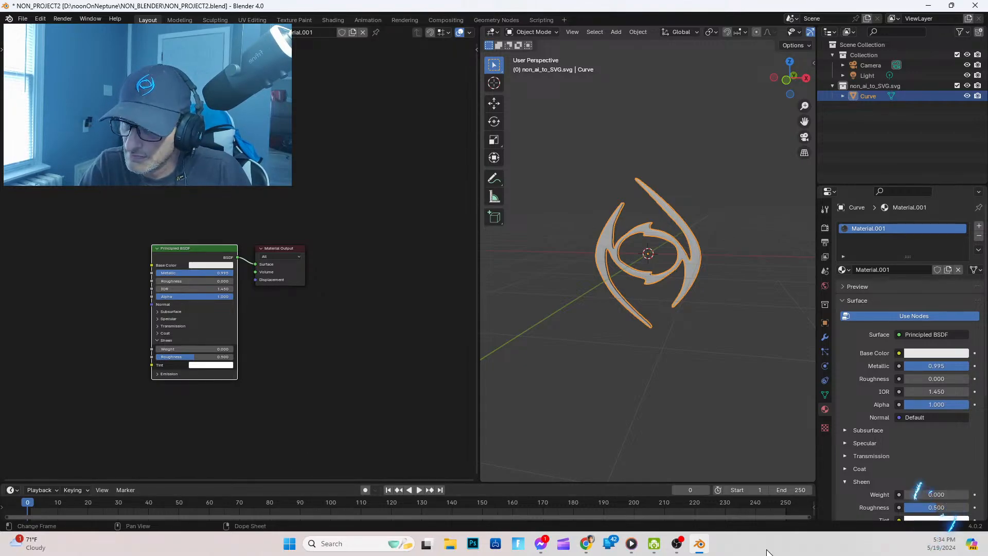
{"action": "left_click", "coordinate": [583, 541]}
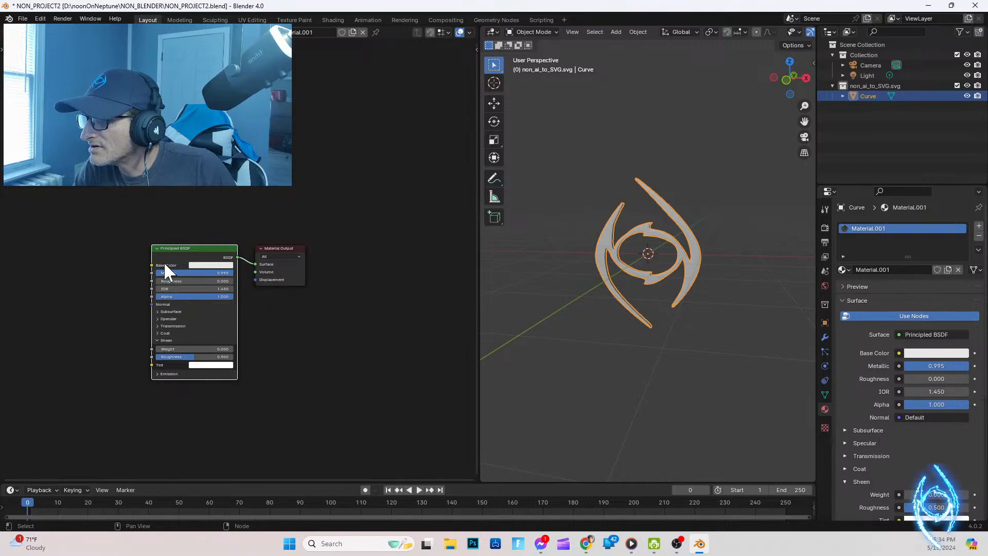
Step: Examine the Emission, Coat, Transmission and Specular sections of the Principled BSDF node in Blender, and recheck the tutorial in Chrome at 3:58
{"action": "left_click", "coordinate": [157, 371]}
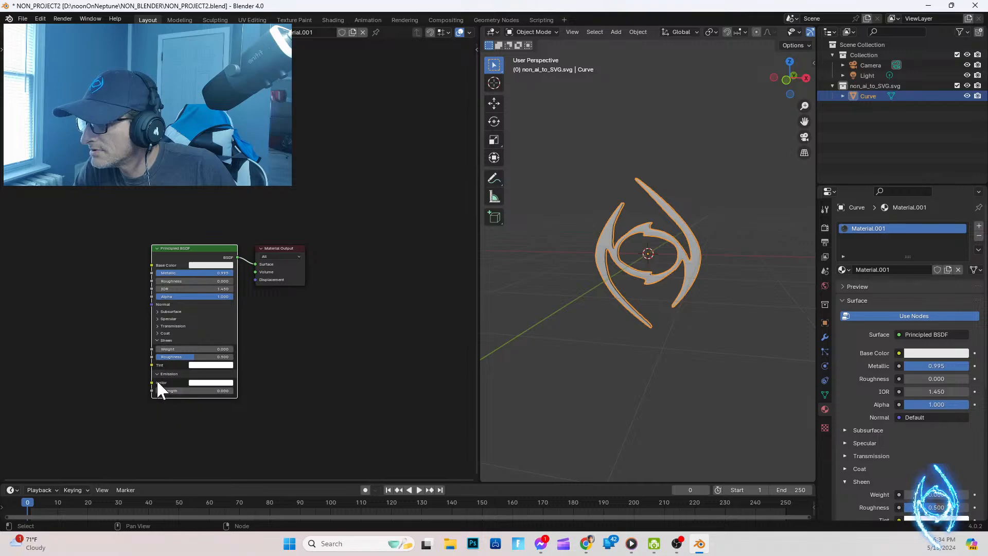
{"action": "left_click", "coordinate": [158, 374]}
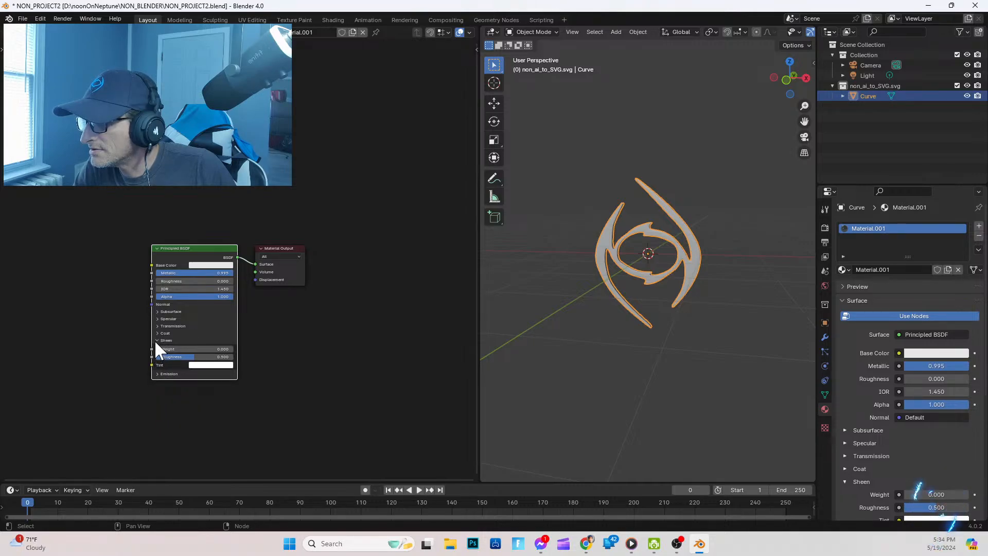
{"action": "left_click", "coordinate": [156, 340]}
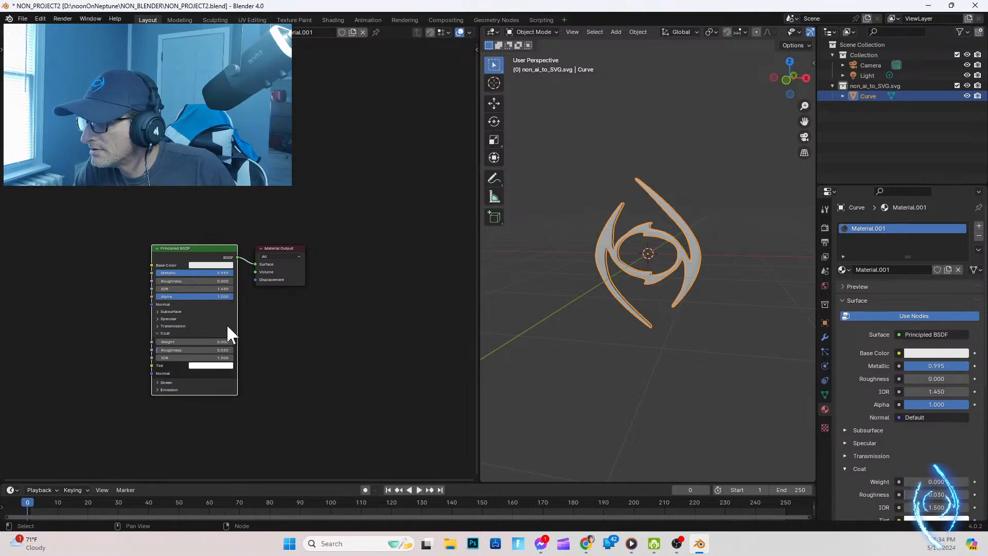
{"action": "left_click", "coordinate": [159, 333]}
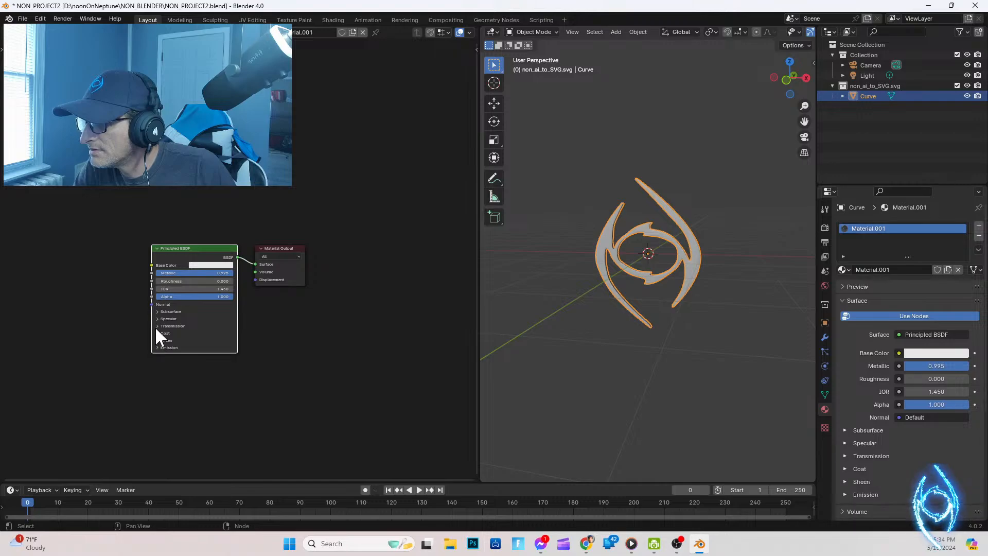
{"action": "left_click", "coordinate": [157, 326]}
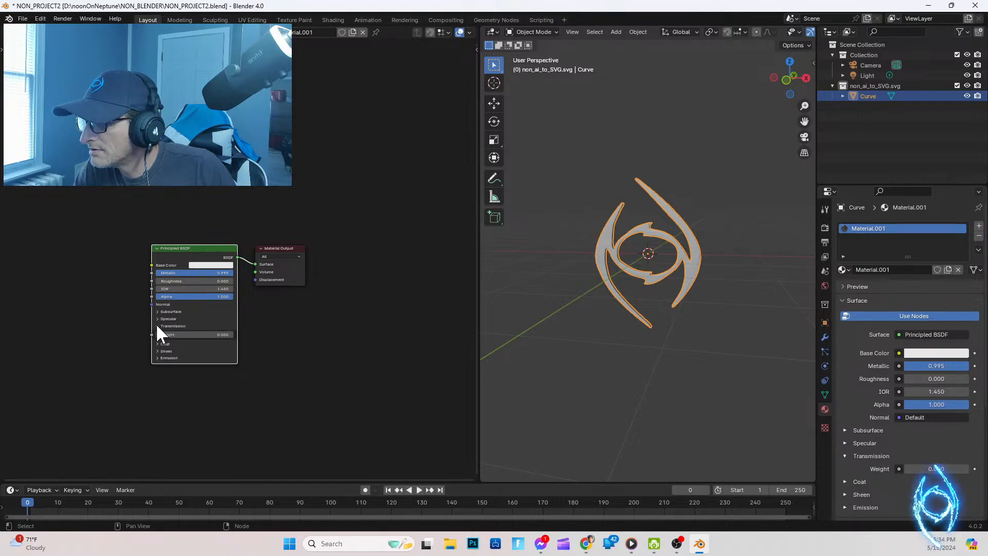
{"action": "left_click", "coordinate": [157, 326]}
{"action": "left_click", "coordinate": [157, 319]}
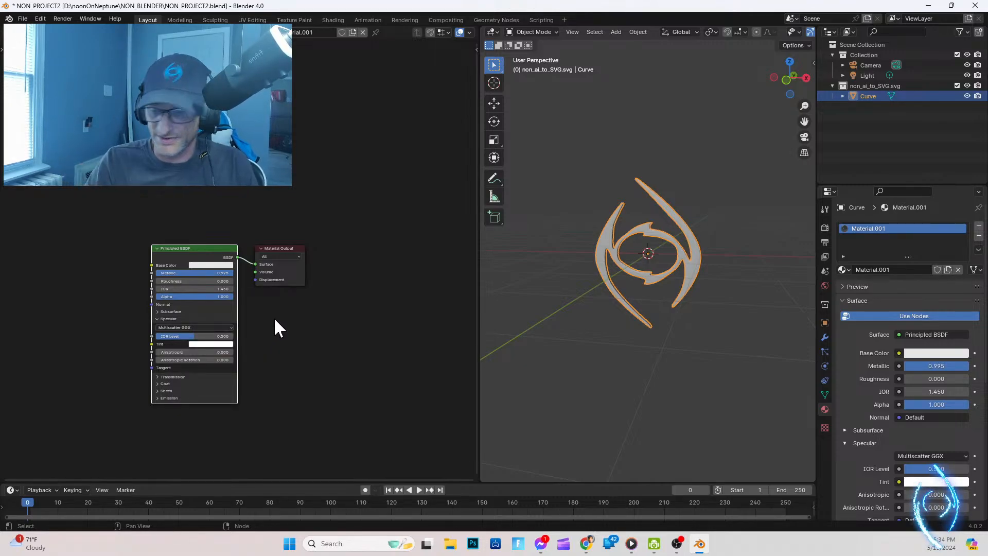
{"action": "left_click", "coordinate": [157, 319]}
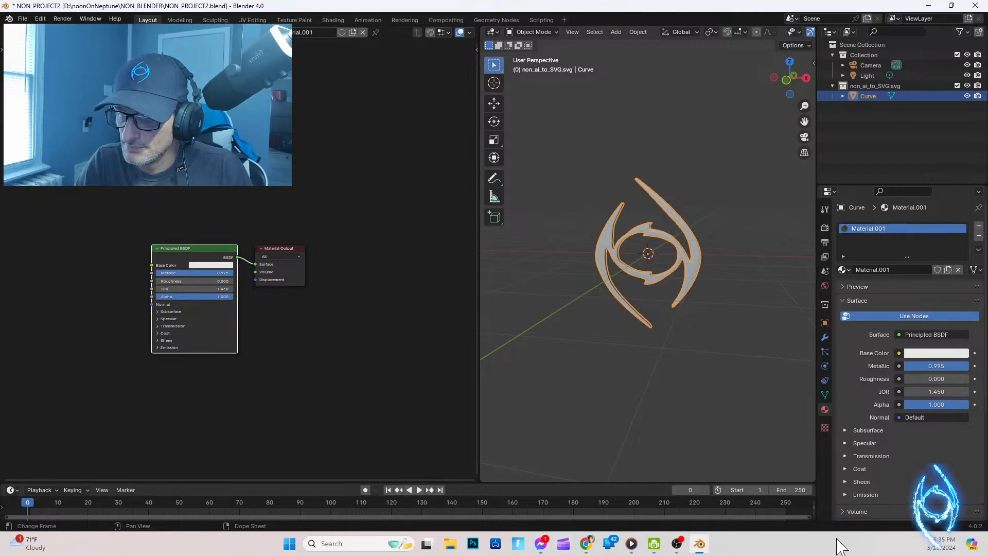
{"action": "left_click", "coordinate": [586, 544]}
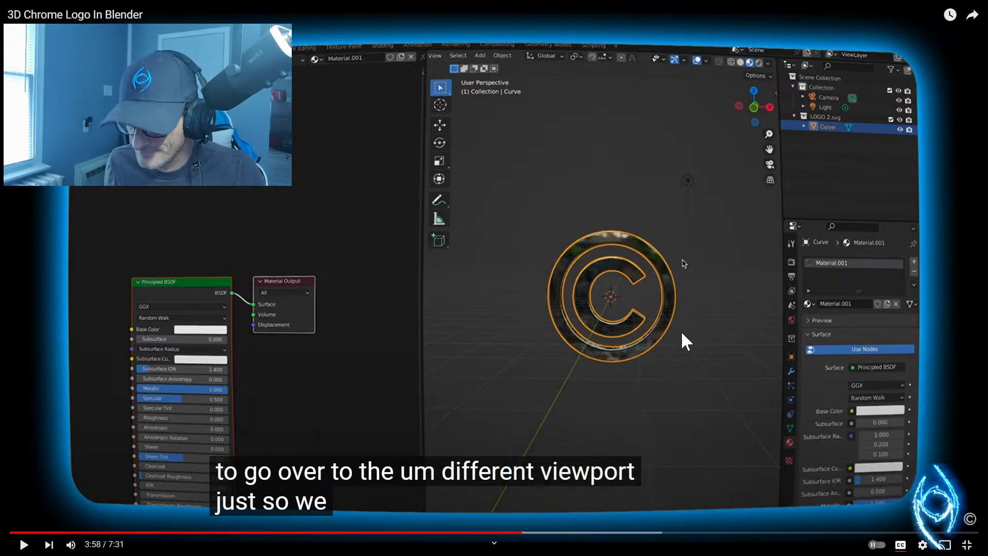
{"action": "left_click", "coordinate": [961, 543]}
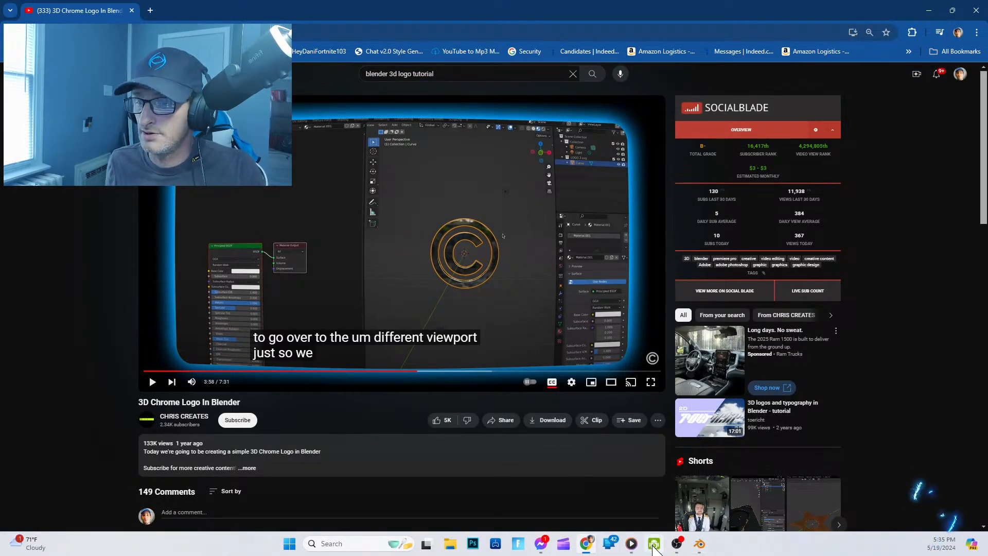
Step: Switch to Blender, widen the 3D viewport, and display the logo in Material Preview shading to inspect its metallic surface up close
{"action": "left_click", "coordinate": [699, 543]}
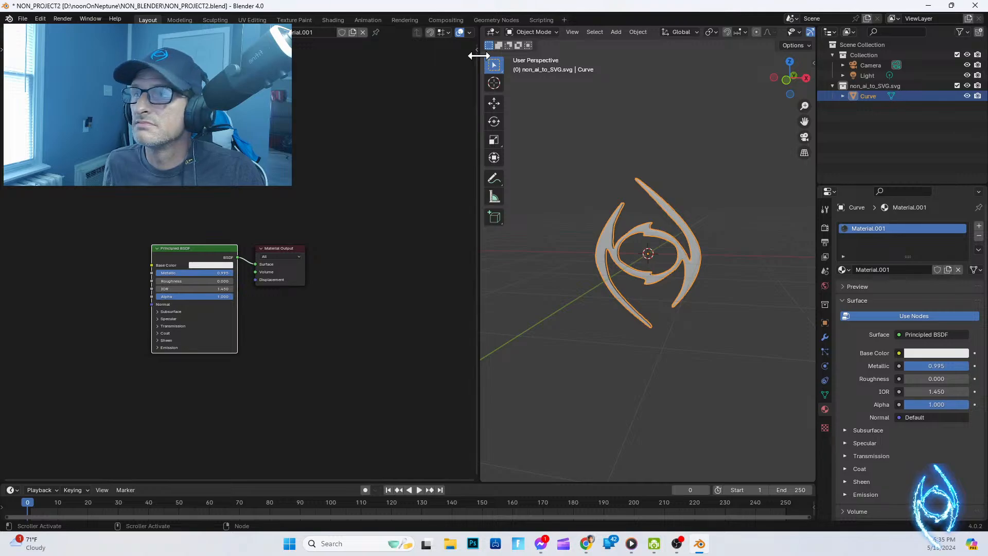
{"action": "left_click_drag", "start_coordinate": [477, 55], "coordinate": [376, 67]}
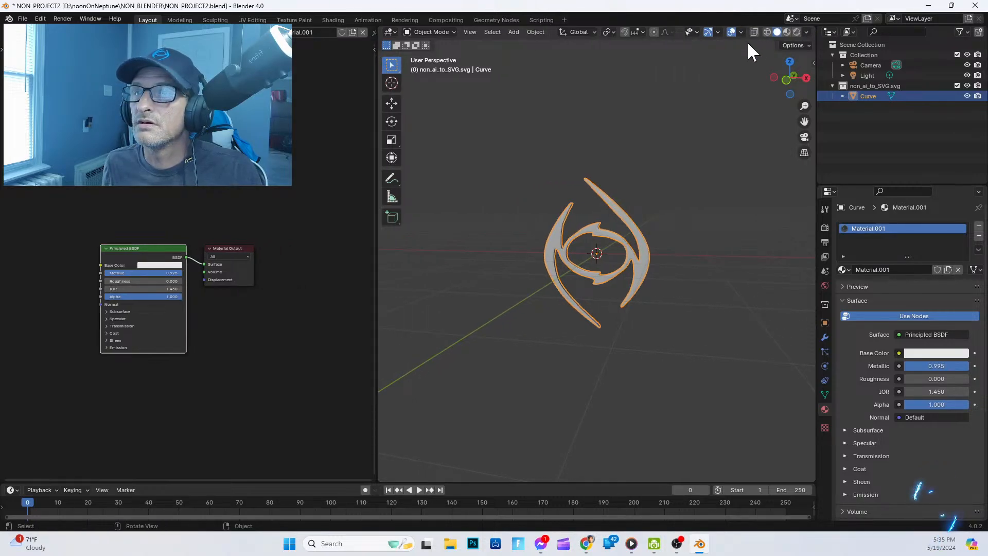
{"action": "left_click", "coordinate": [786, 31]}
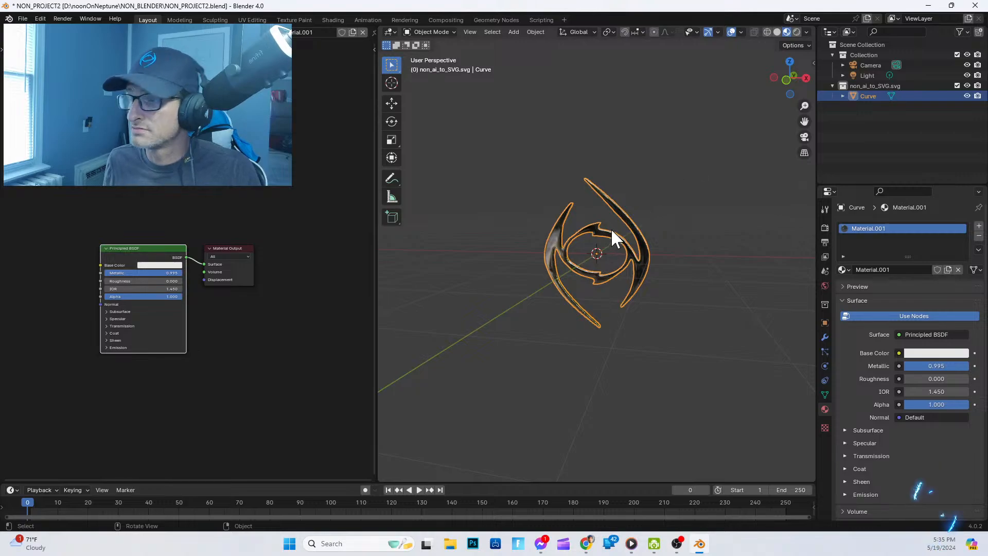
{"action": "scroll", "coordinate": [597, 236], "scroll_direction": "up", "scroll_amount": 5}
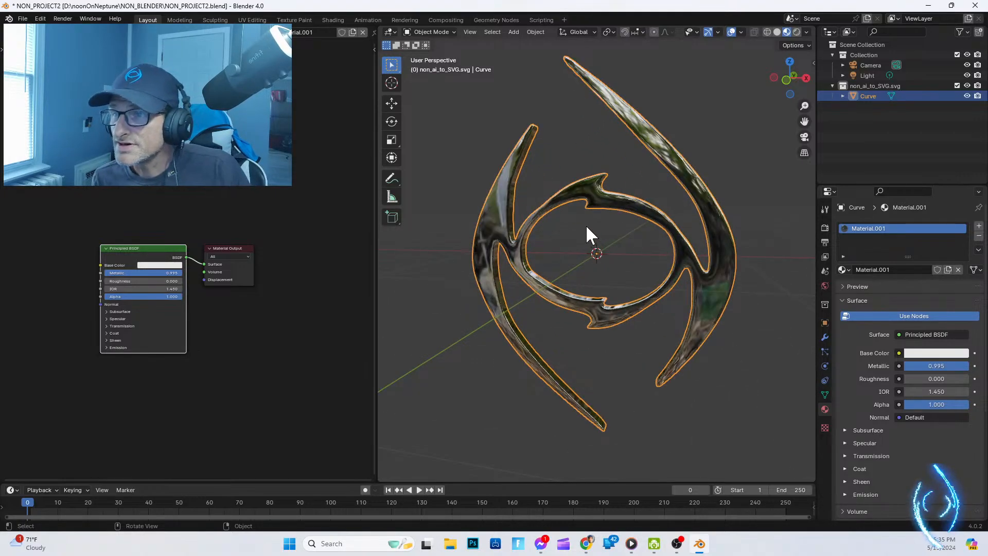
{"action": "mouse_move", "coordinate": [585, 224]}
{"action": "middle_mouse_down"}
{"action": "mouse_move", "coordinate": [599, 166]}
{"action": "mouse_move", "coordinate": [587, 230]}
{"action": "mouse_move", "coordinate": [600, 222]}
{"action": "middle_mouse_up"}
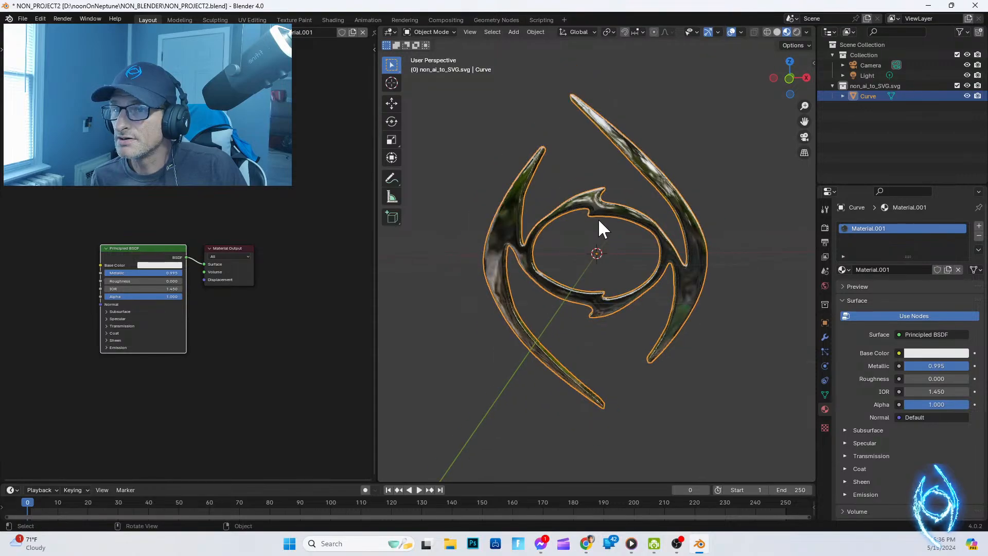
{"action": "scroll", "coordinate": [598, 220], "scroll_direction": "up", "scroll_amount": 2}
{"action": "scroll", "coordinate": [585, 228], "scroll_direction": "down", "scroll_amount": 2}
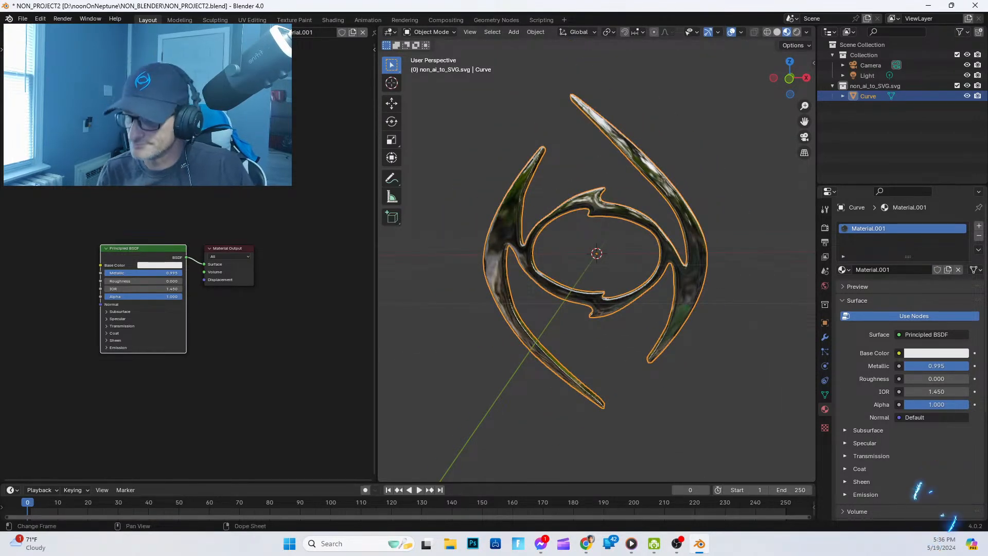
Step: Switch to Chrome and watch the tutorial from 3:58 to 4:05, replaying from 4:00 to 4:02 to study the roughness setting
{"action": "left_click", "coordinate": [586, 543]}
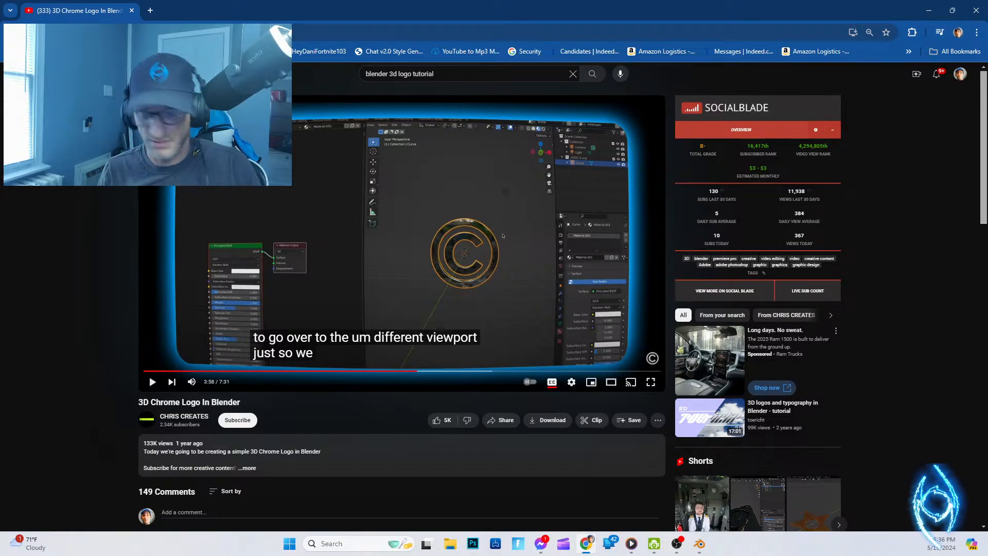
{"action": "left_click", "coordinate": [153, 381]}
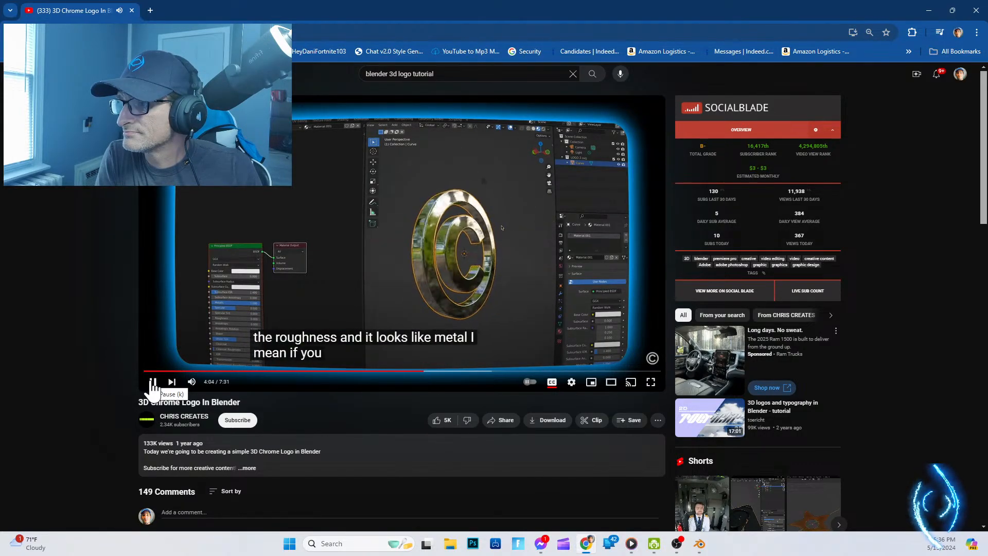
{"action": "left_click", "coordinate": [152, 384]}
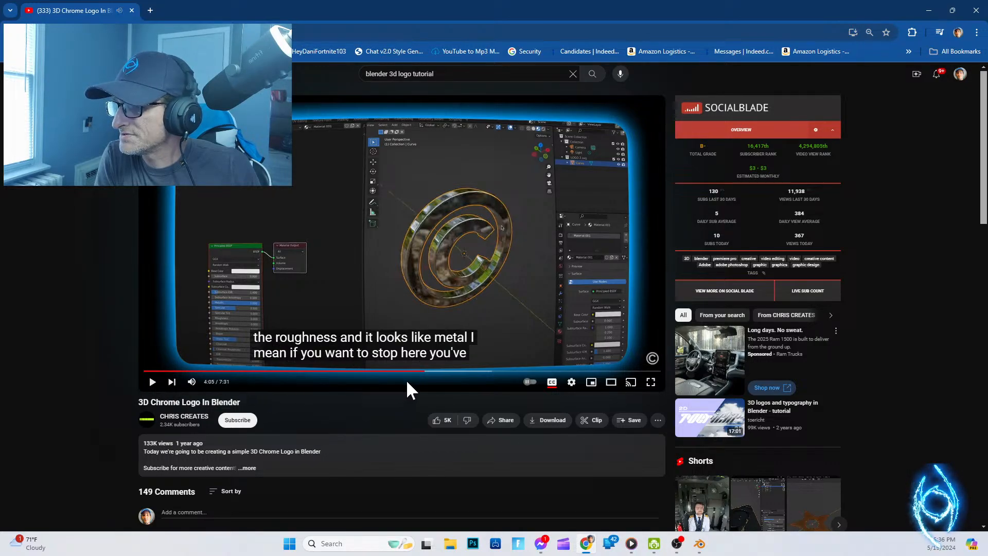
{"action": "left_click", "coordinate": [419, 371]}
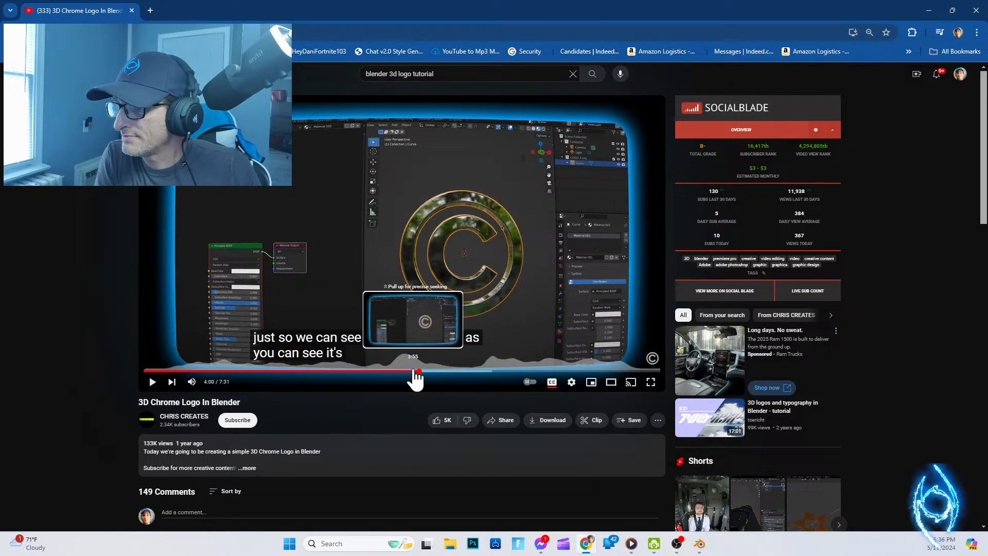
{"action": "left_click", "coordinate": [151, 382]}
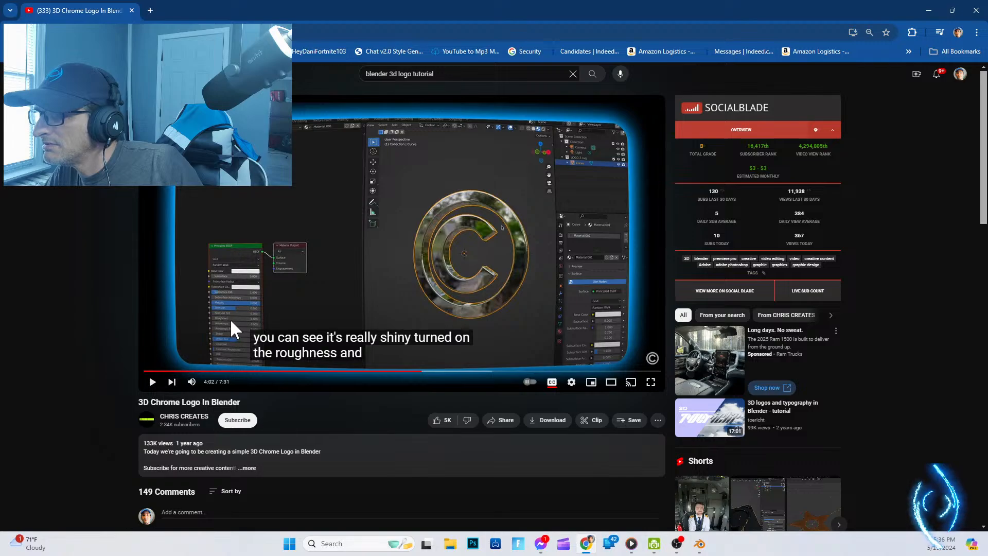
Step: Watch the tutorial in Chrome from 4:02 to 4:35 to study the Noise Texture and Color Ramp setup, and return to Blender
{"action": "left_click", "coordinate": [153, 385]}
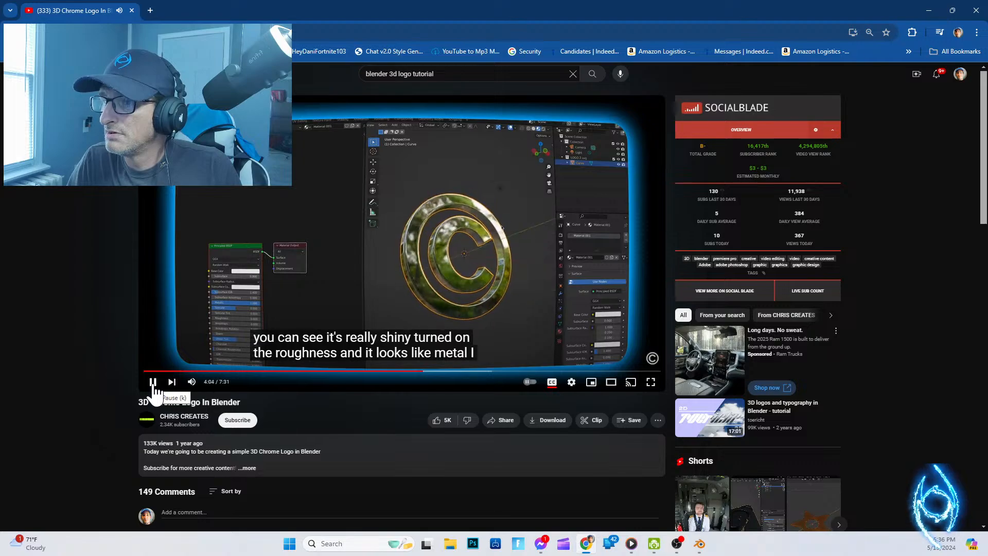
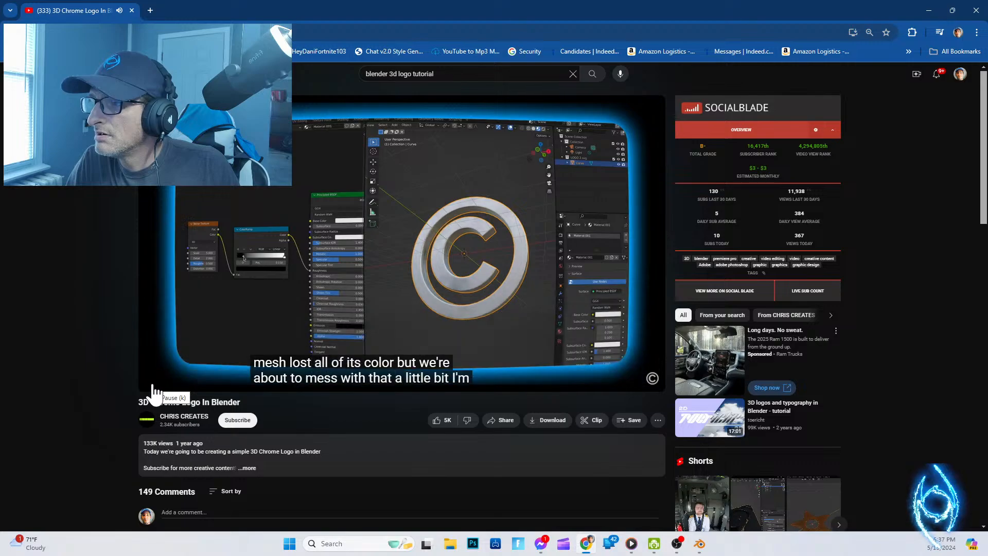
{"action": "left_click", "coordinate": [153, 384]}
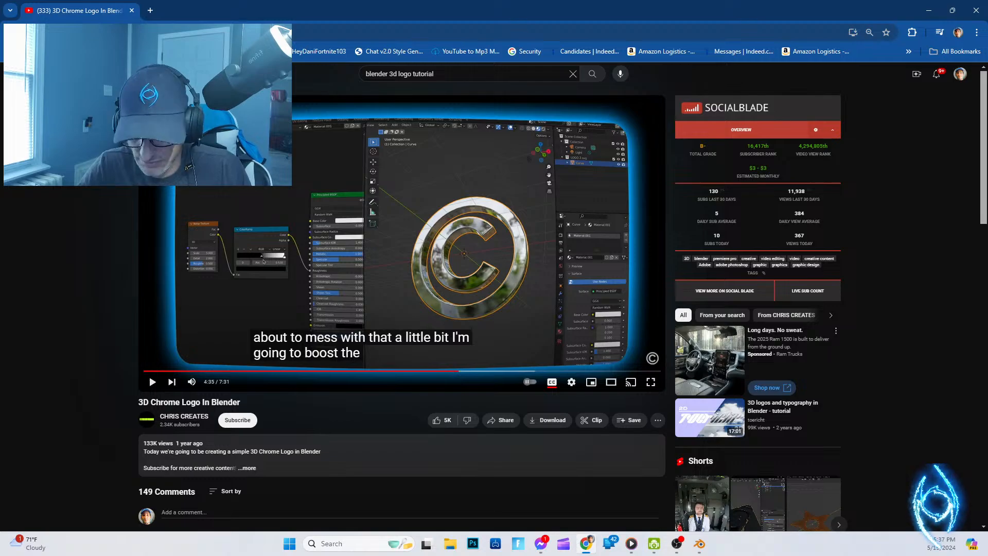
{"action": "key", "text": "alt+Tab"}
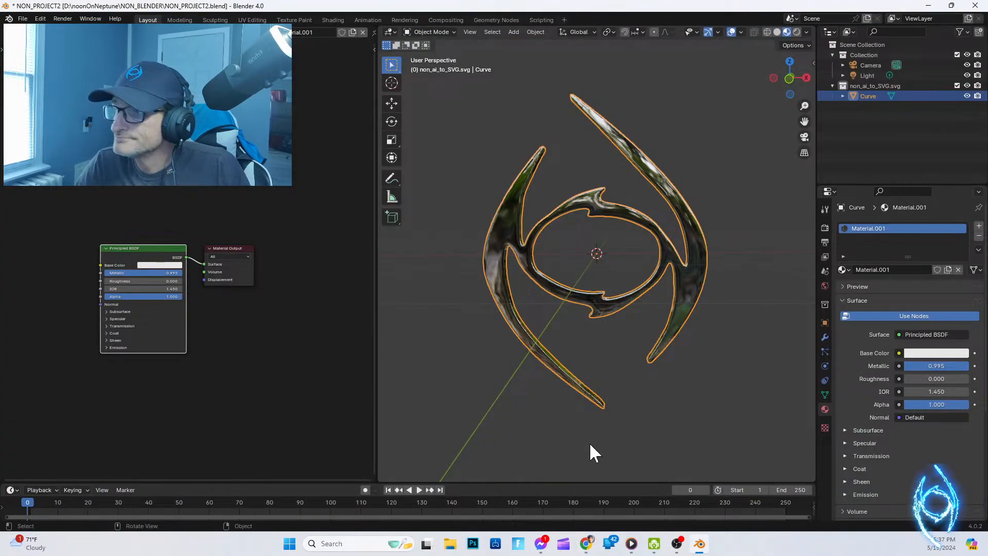
Step: Add a Noise Texture node to the logo's material and place it above and left of the Principled BSDF node
{"action": "left_click", "coordinate": [64, 205]}
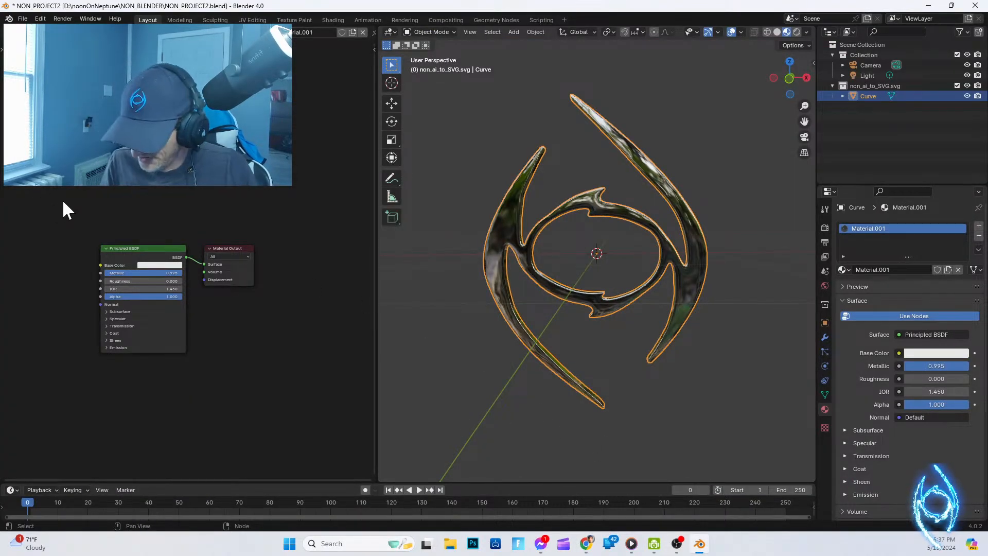
{"action": "key", "text": "shift+a"}
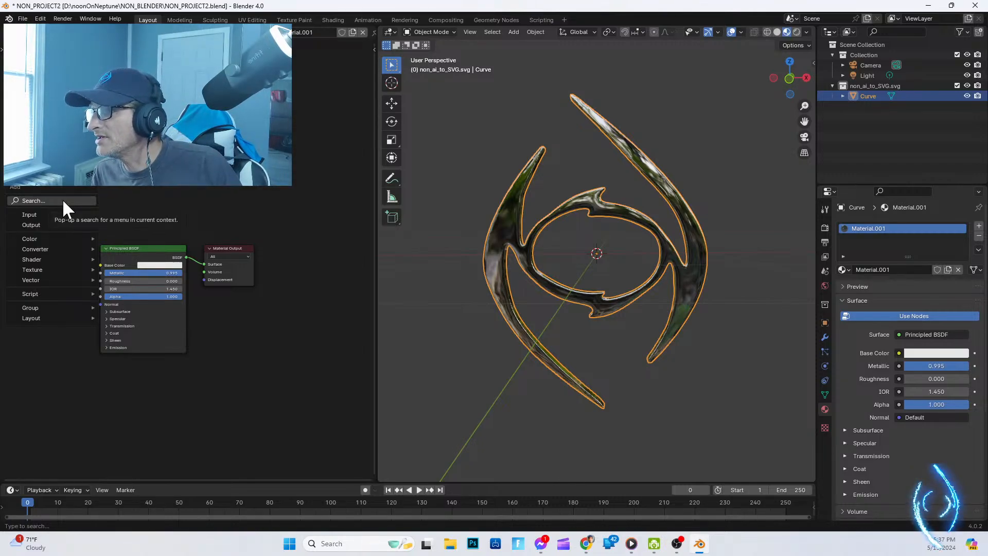
{"action": "left_click", "coordinate": [39, 200]}
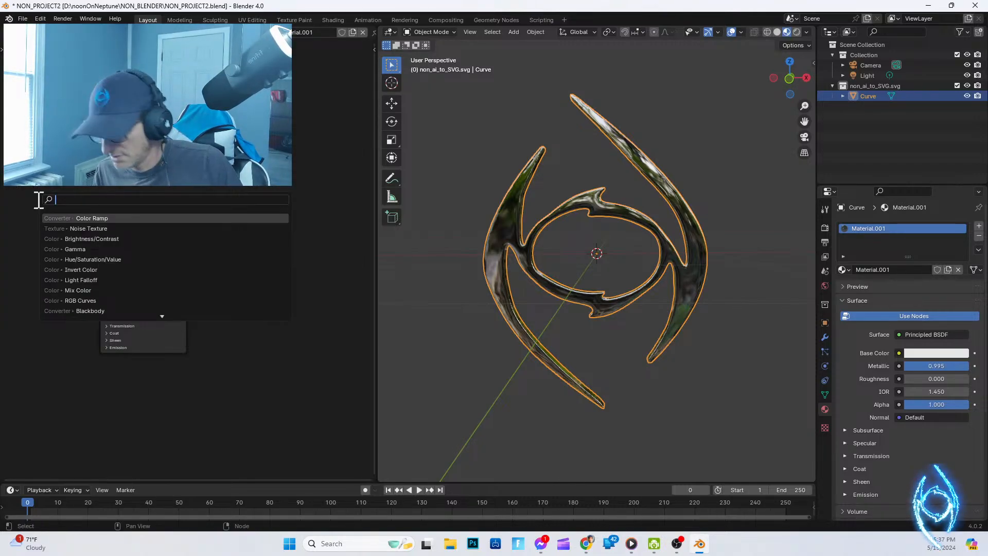
{"action": "type", "text": "noise"}
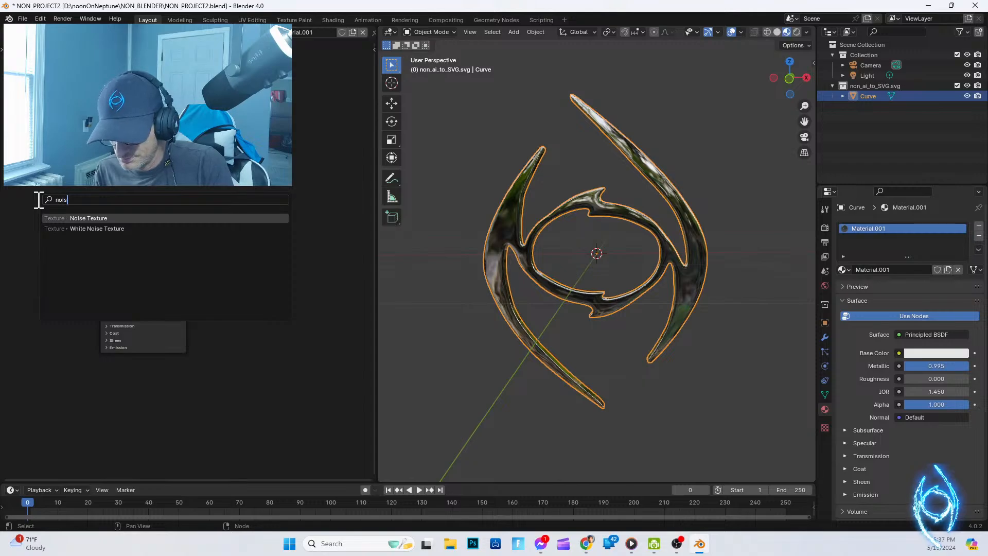
{"action": "left_click", "coordinate": [88, 218]}
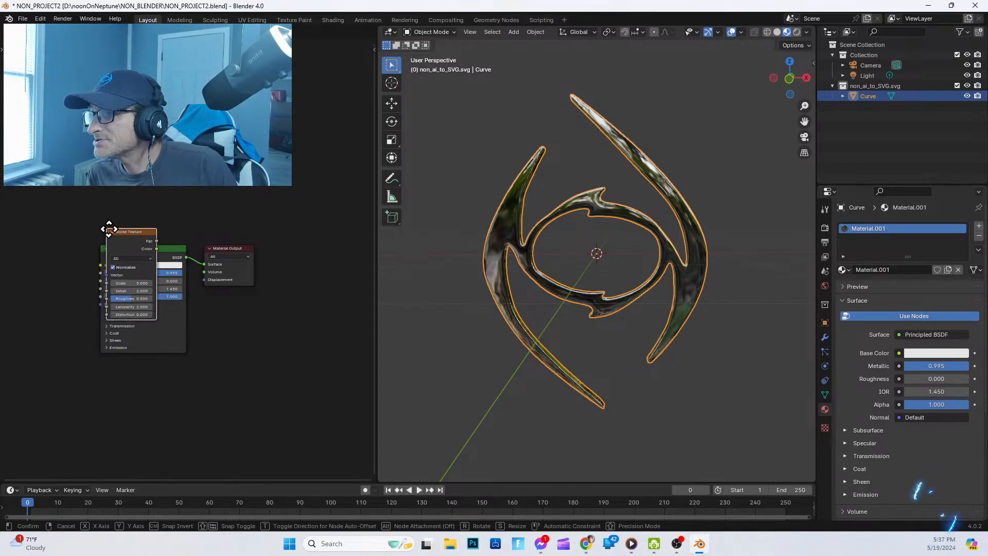
{"action": "left_click", "coordinate": [39, 190]}
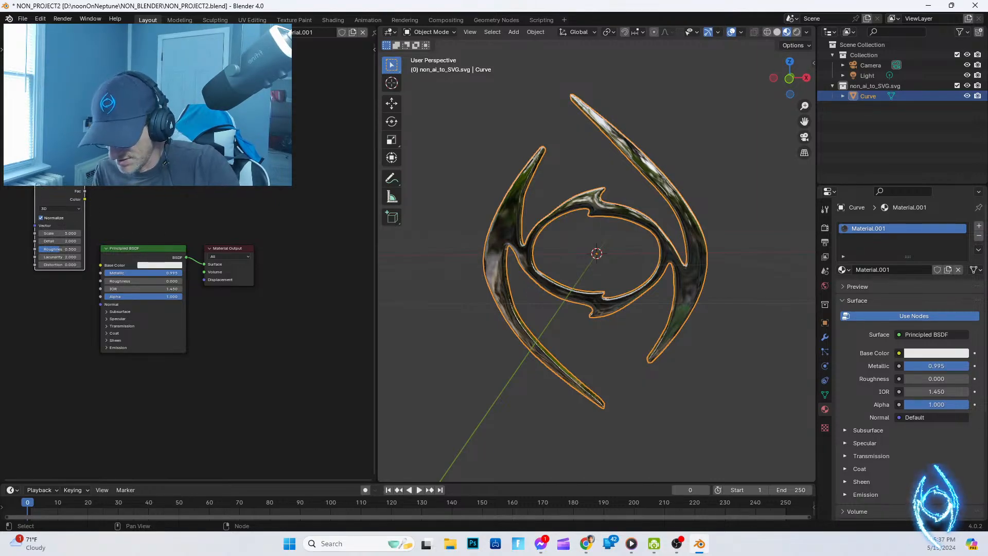
Step: Recheck the tutorial's node layout in Chrome, and add a Color Ramp node in Blender beside the Noise Texture, above the Principled BSDF
{"action": "key", "text": "shift+a"}
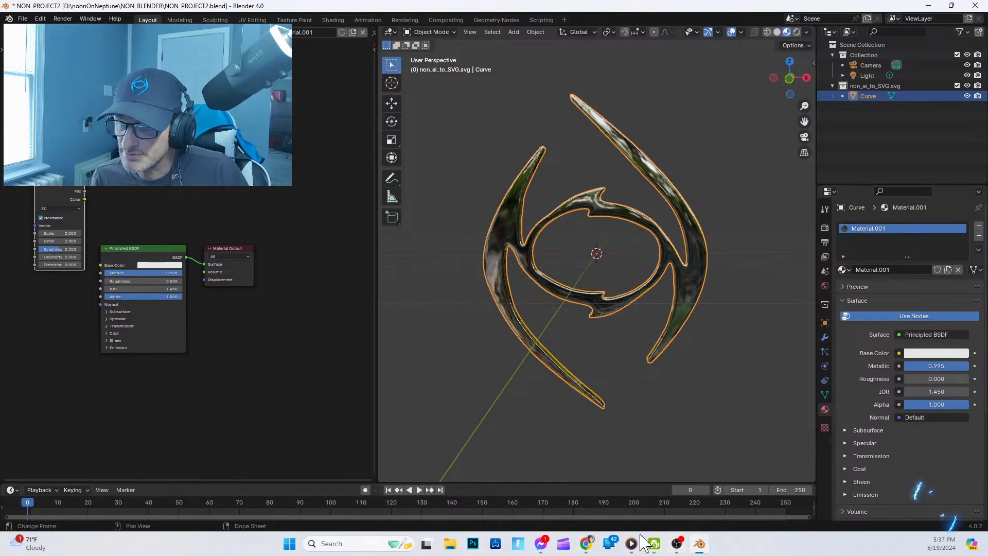
{"action": "left_click", "coordinate": [586, 544]}
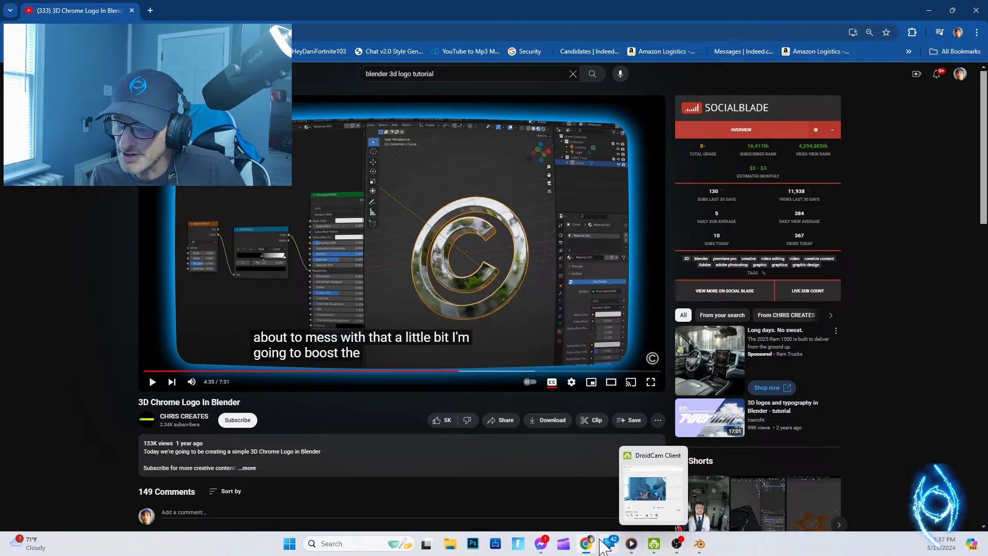
{"action": "left_click", "coordinate": [699, 543]}
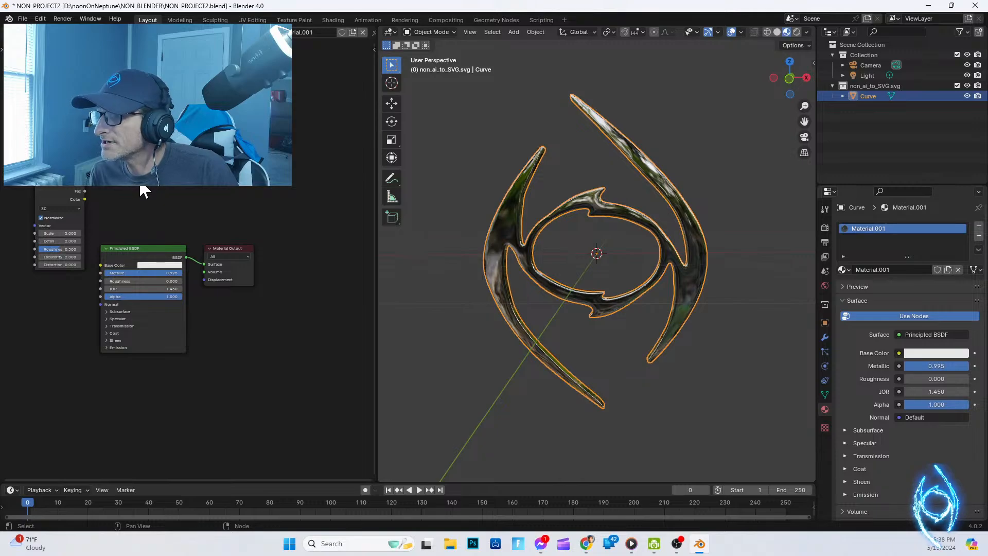
{"action": "key", "text": "shift+a"}
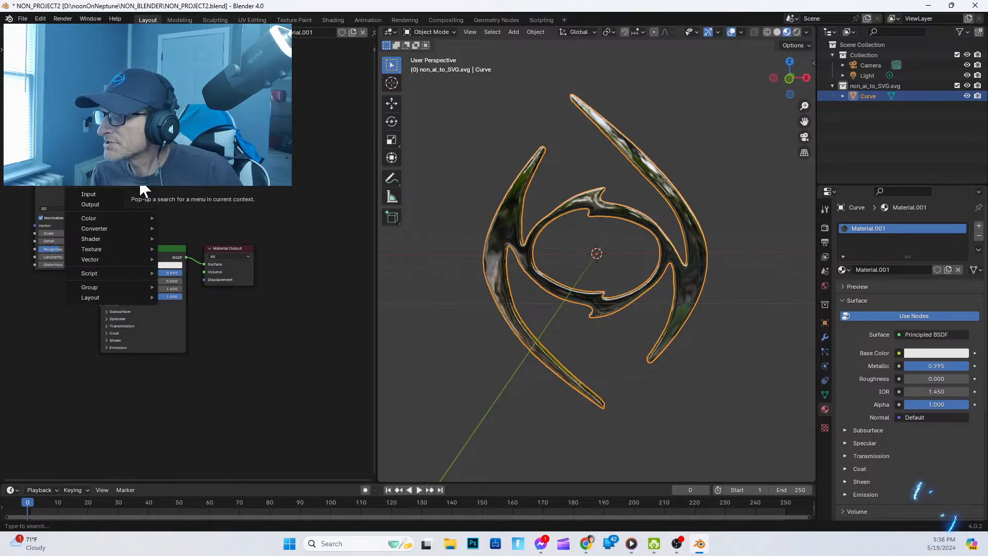
{"action": "left_click", "coordinate": [139, 178]}
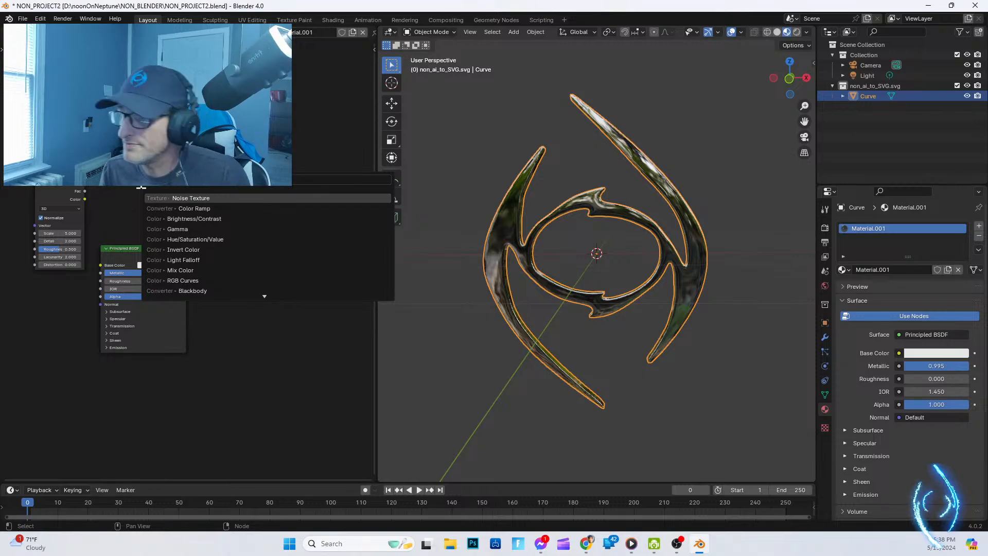
{"action": "left_click", "coordinate": [181, 209]}
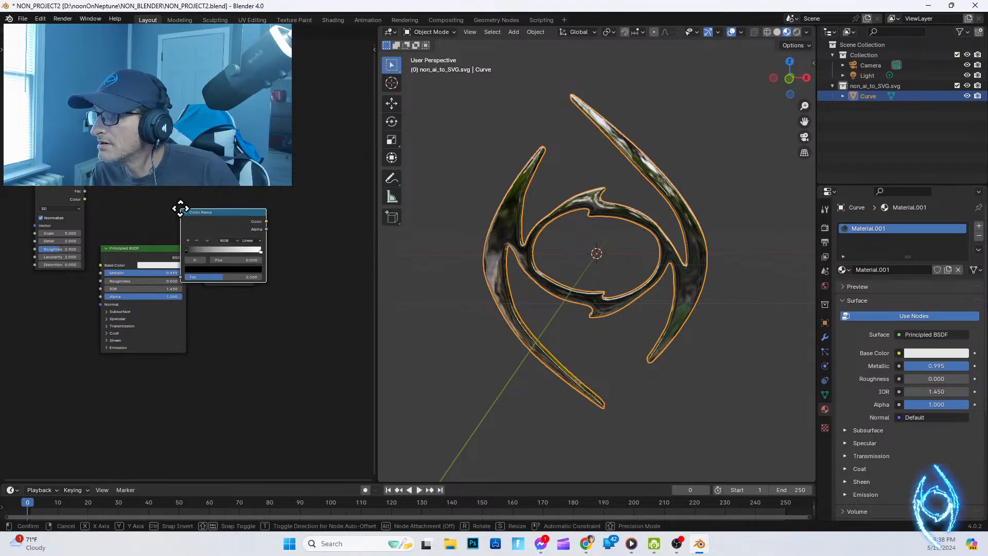
{"action": "left_click", "coordinate": [99, 142]}
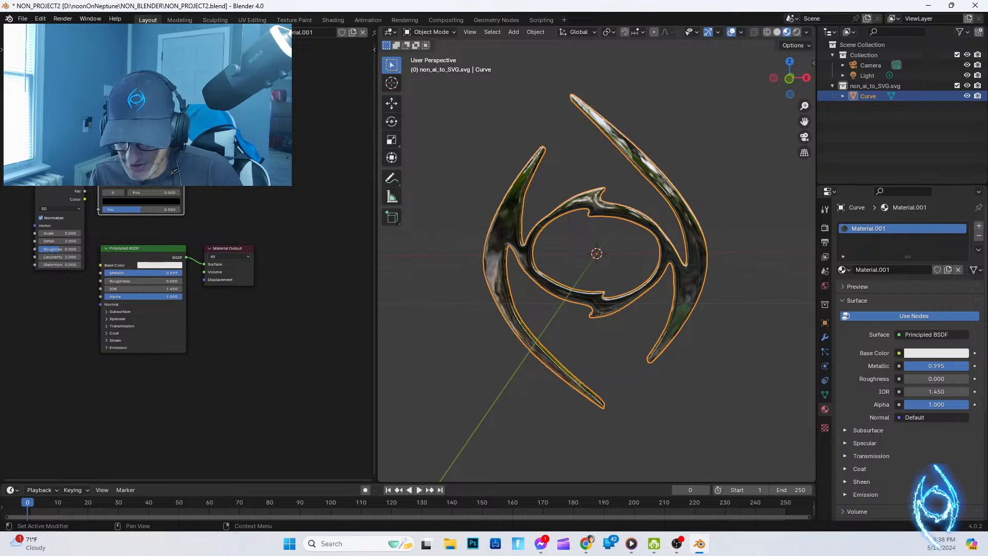
Step: Replay the tutorial in Chrome from 4:26 to 4:27 to check the Color Ramp's roughness connection, and return to Blender
{"action": "key", "text": "alt+Tab"}
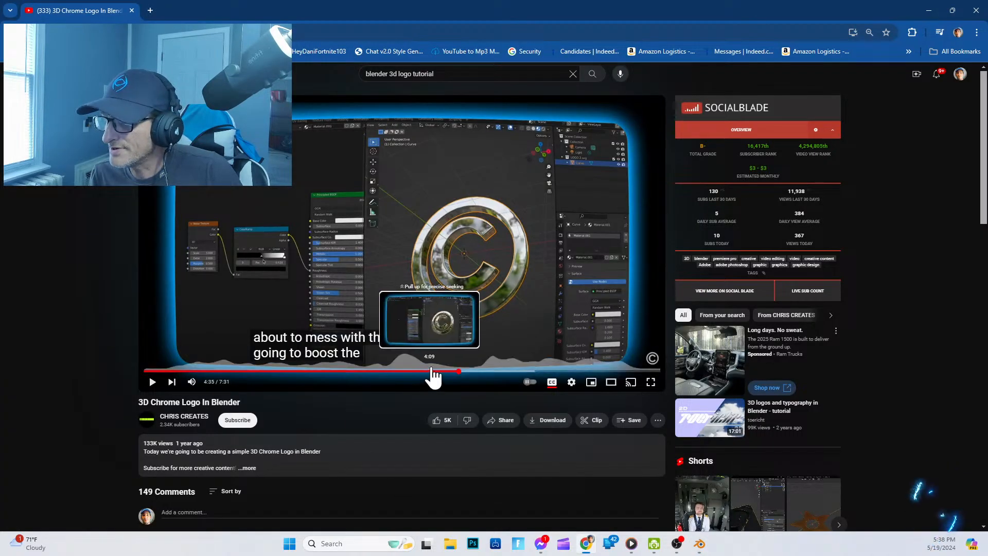
{"action": "left_click", "coordinate": [448, 371]}
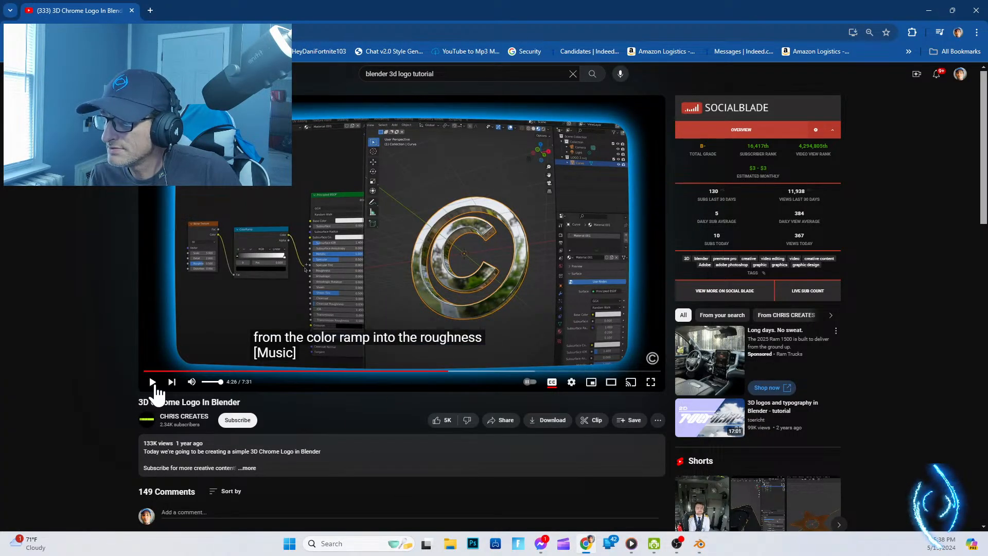
{"action": "left_click", "coordinate": [157, 389]}
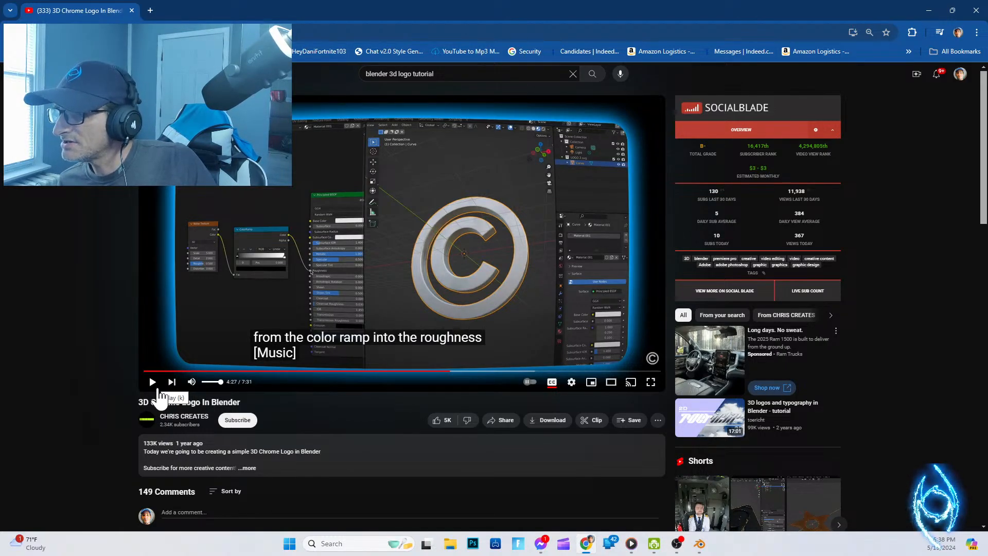
{"action": "left_click", "coordinate": [699, 544]}
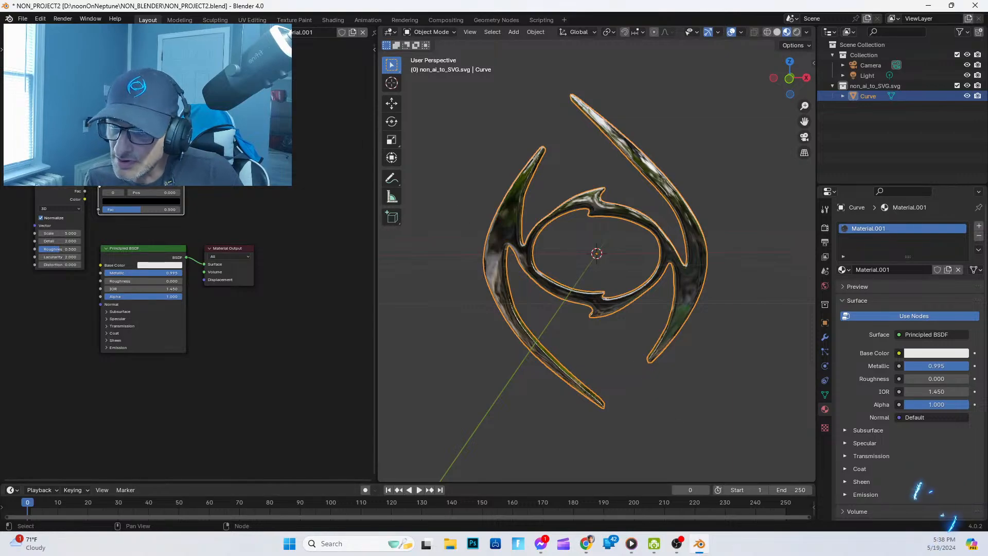
Step: Line up the Noise Texture and Color Ramp left of the Principled BSDF, and connect the noise Color output to the ramp's Fac input
{"action": "left_click_drag", "start_coordinate": [50, 186], "coordinate": [22, 231]}
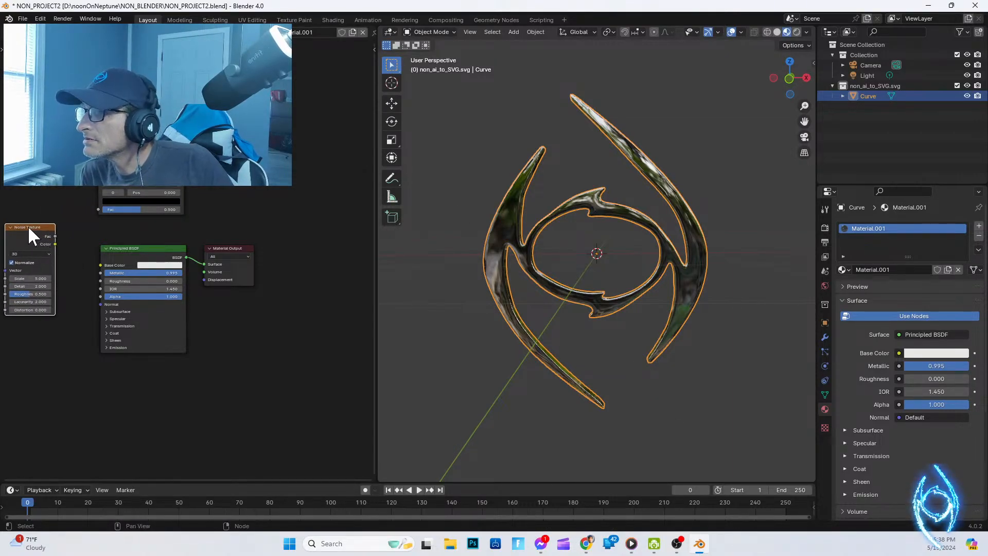
{"action": "left_click_drag", "start_coordinate": [28, 225], "coordinate": [31, 164]}
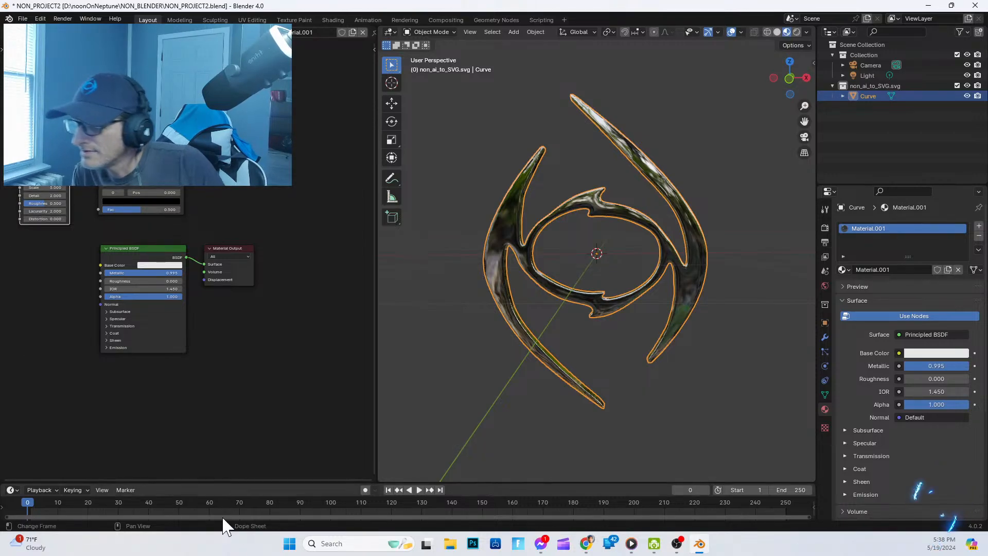
{"action": "key", "text": "alt+Tab"}
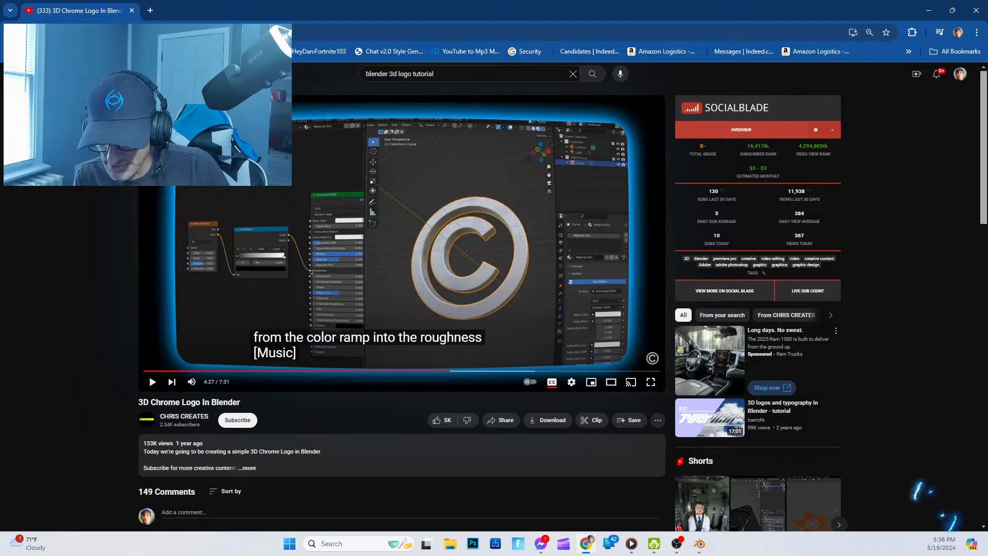
{"action": "left_click", "coordinate": [586, 543]}
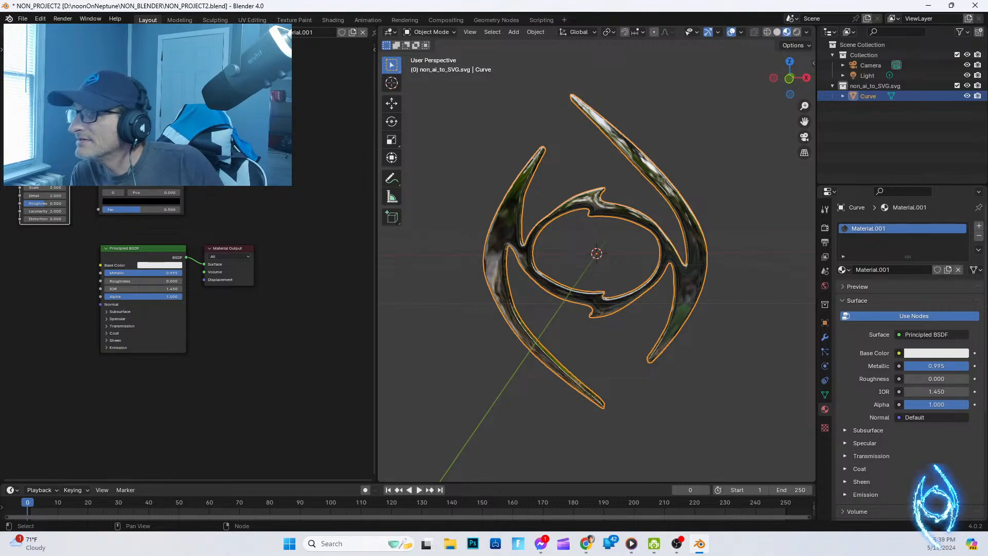
{"action": "left_click_drag", "start_coordinate": [134, 145], "coordinate": [139, 246]}
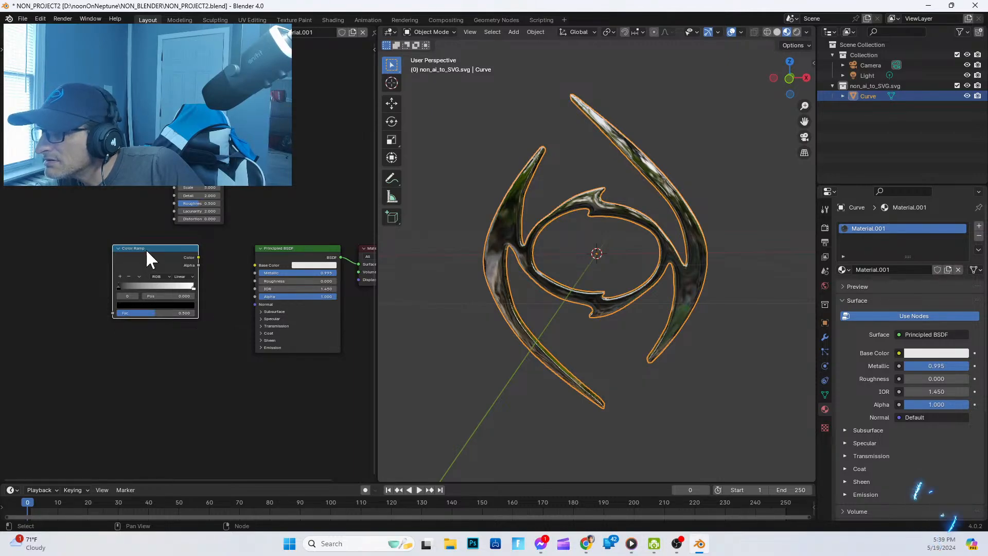
{"action": "left_click_drag", "start_coordinate": [200, 142], "coordinate": [110, 313]}
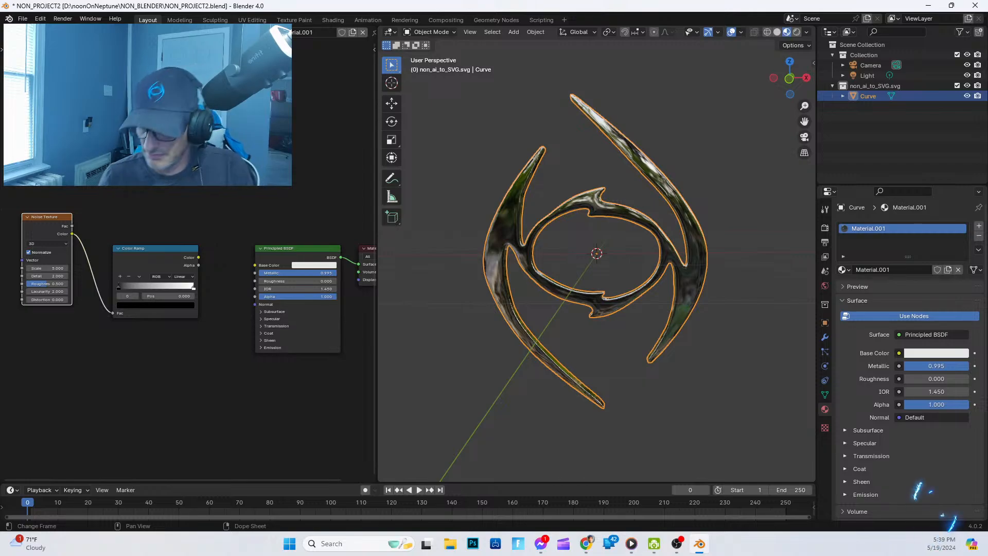
Step: Recheck the tutorial in Chrome, and connect the Color Ramp's Color output to the Principled BSDF's Roughness input in Blender
{"action": "key", "text": "alt+Tab"}
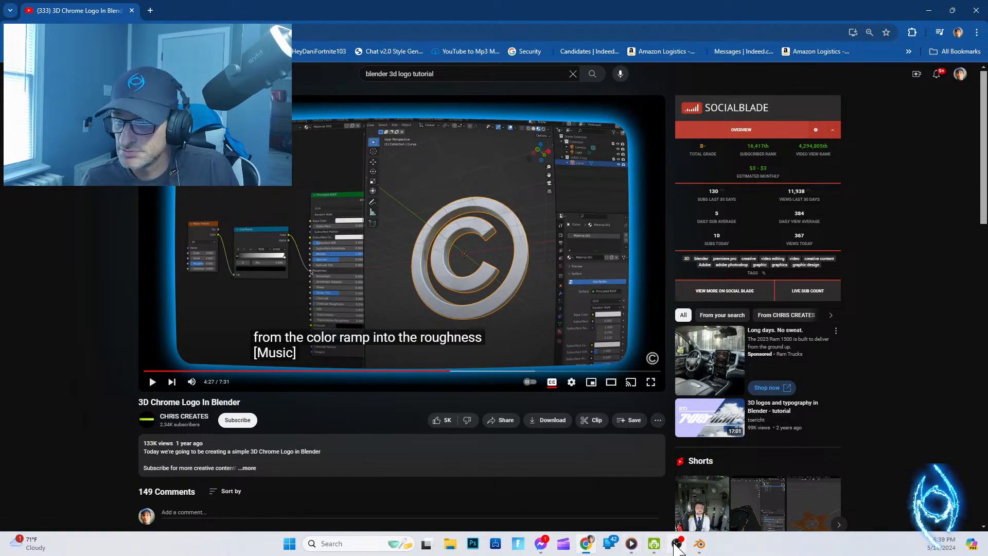
{"action": "mouse_move", "coordinate": [699, 544]}
{"action": "left_click", "coordinate": [698, 502]}
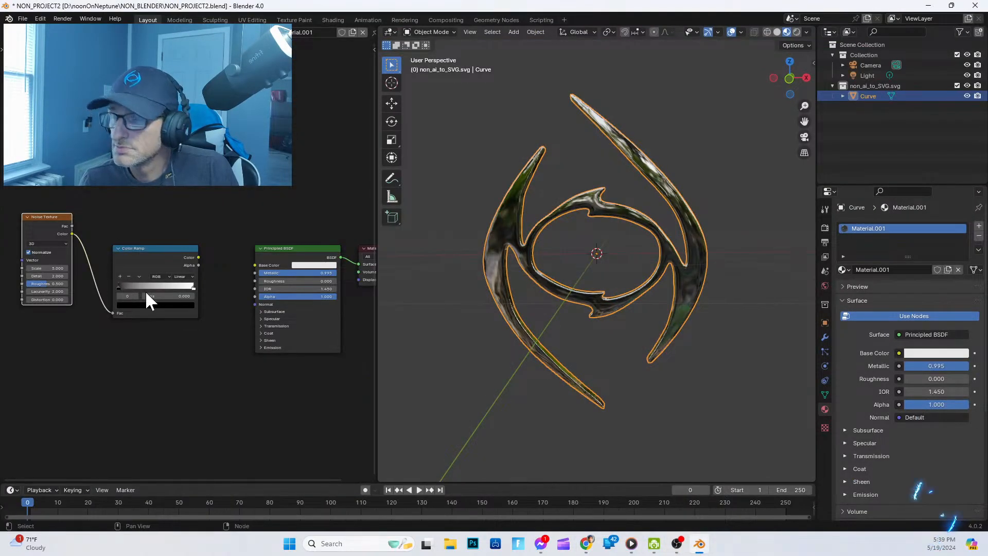
{"action": "left_click_drag", "start_coordinate": [198, 257], "coordinate": [253, 280]}
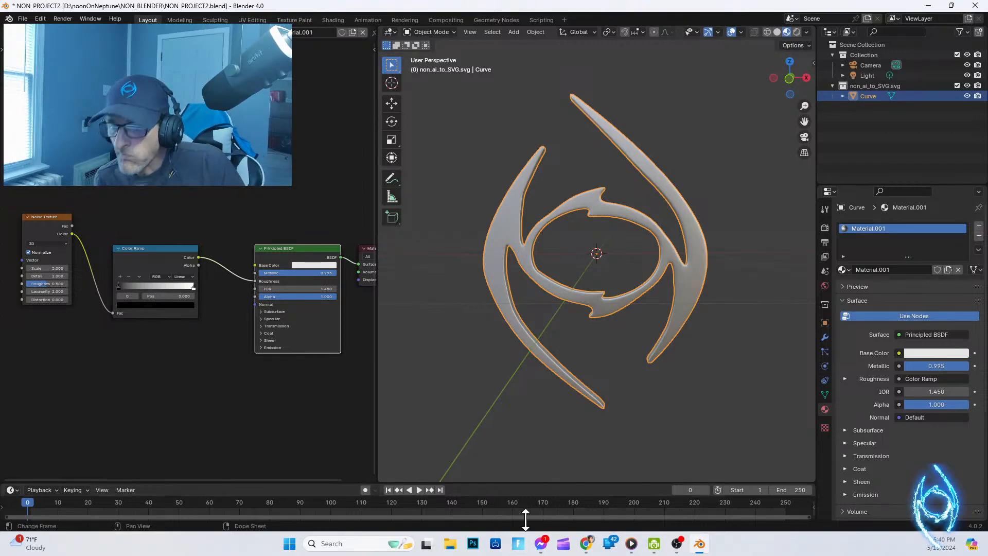
Step: Check the tutorial's ramp in Chrome, and move the Color Ramp's black stop in Blender to about 0.39
{"action": "left_click", "coordinate": [587, 544]}
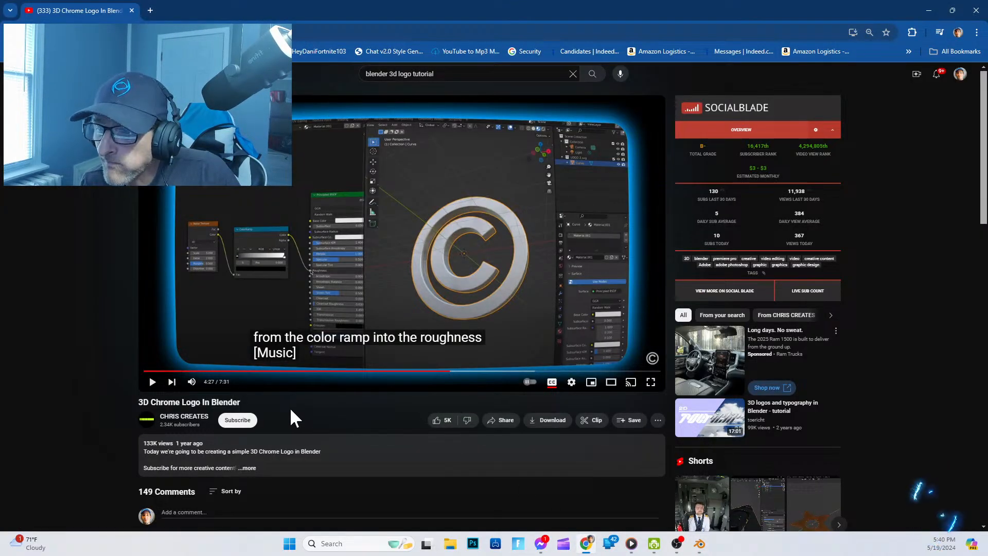
{"action": "left_click", "coordinate": [700, 546]}
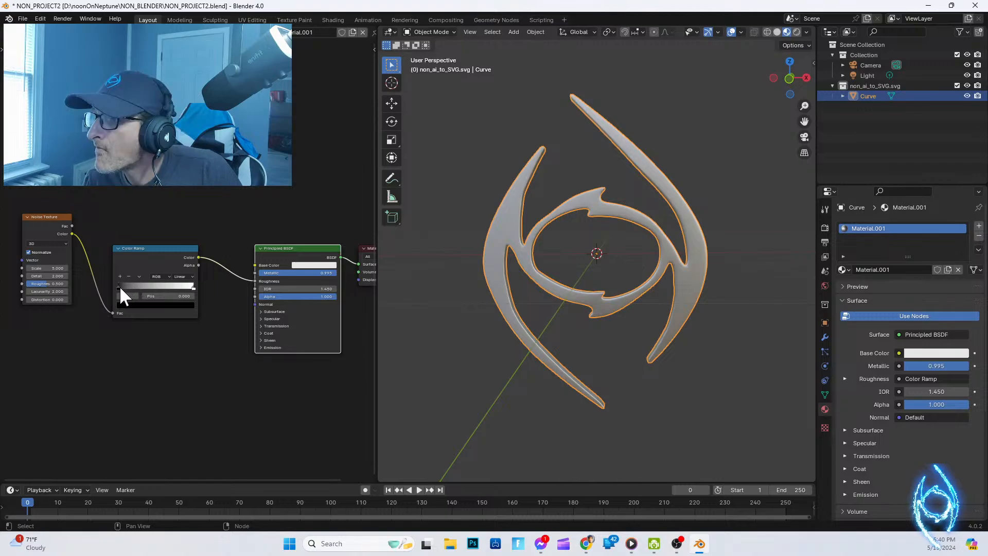
{"action": "left_click_drag", "start_coordinate": [118, 285], "coordinate": [148, 294]}
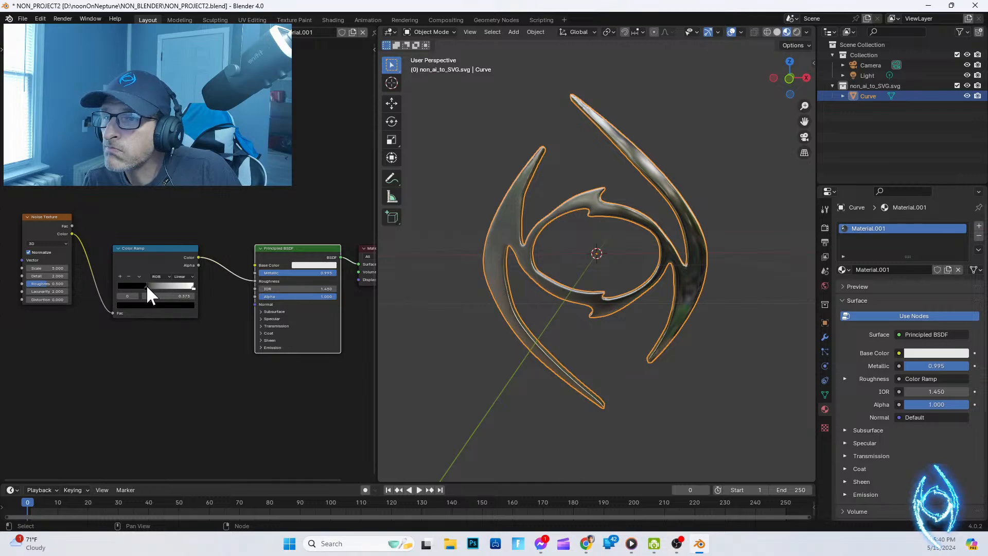
Step: Set the Color Ramp's interpolation to Ease, keeping the black stop's position as it is
{"action": "left_click", "coordinate": [186, 277]}
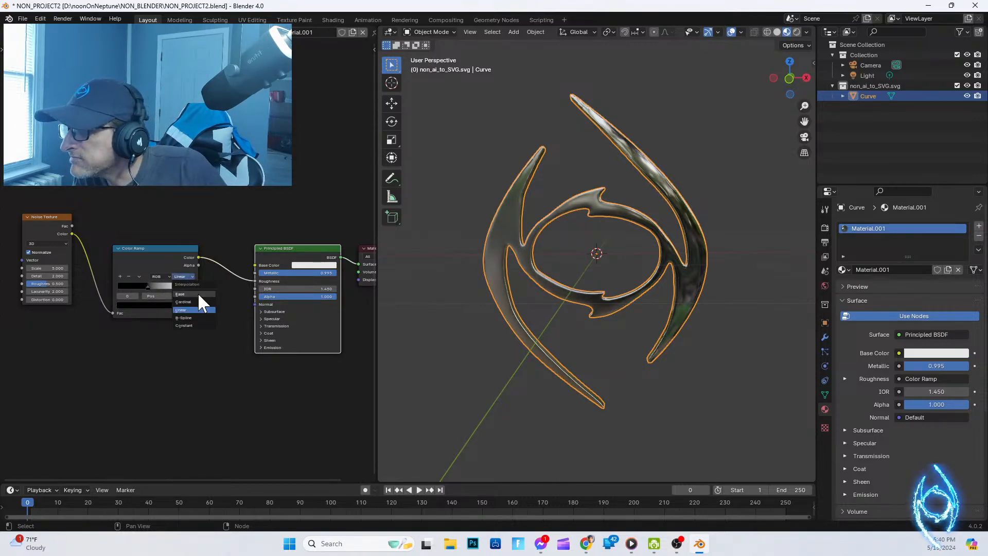
{"action": "left_click", "coordinate": [198, 294]}
{"action": "left_click", "coordinate": [188, 295]}
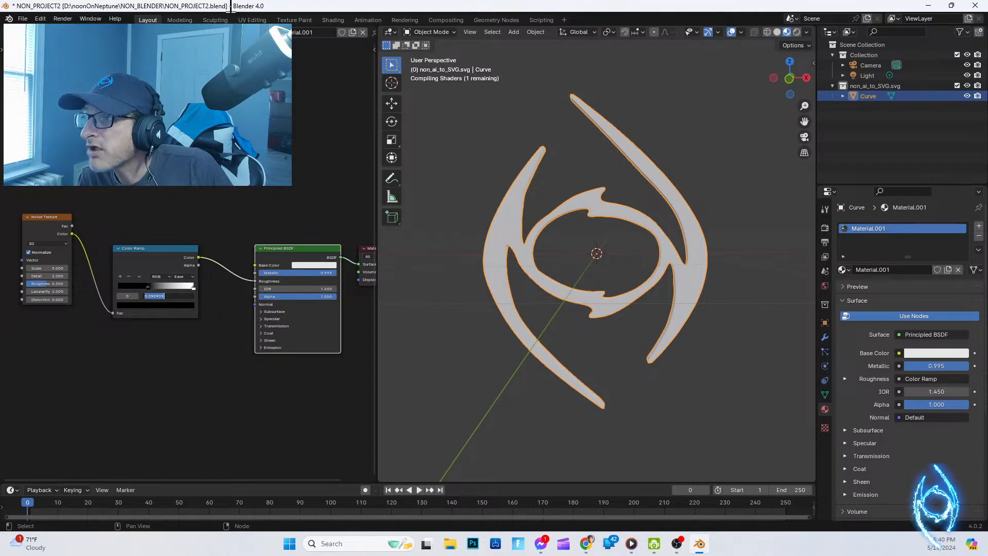
{"action": "key", "text": "Return"}
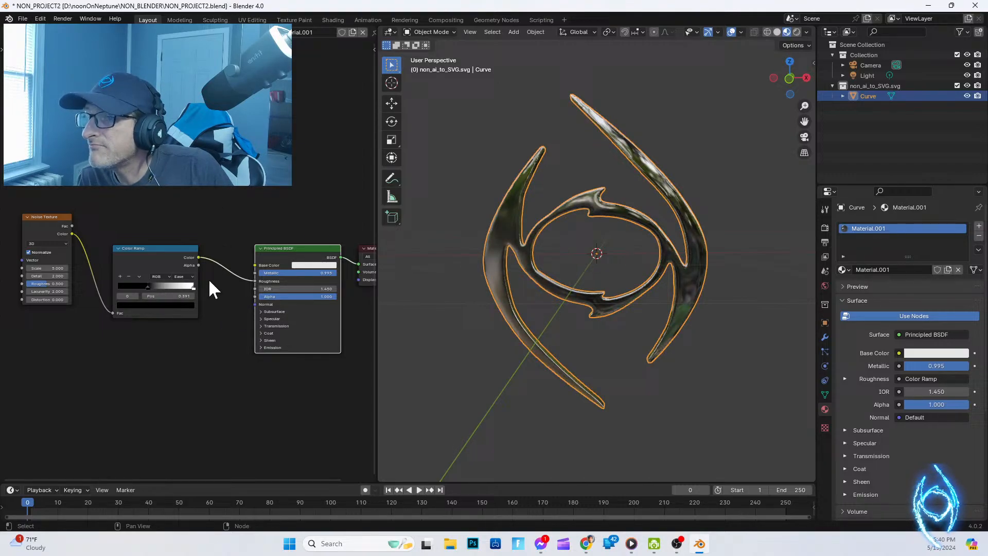
Step: Move the Color Ramp's black stop to position 0 and change its color to a bright blue
{"action": "left_click", "coordinate": [147, 289]}
{"action": "left_click_drag", "start_coordinate": [146, 286], "coordinate": [109, 286]}
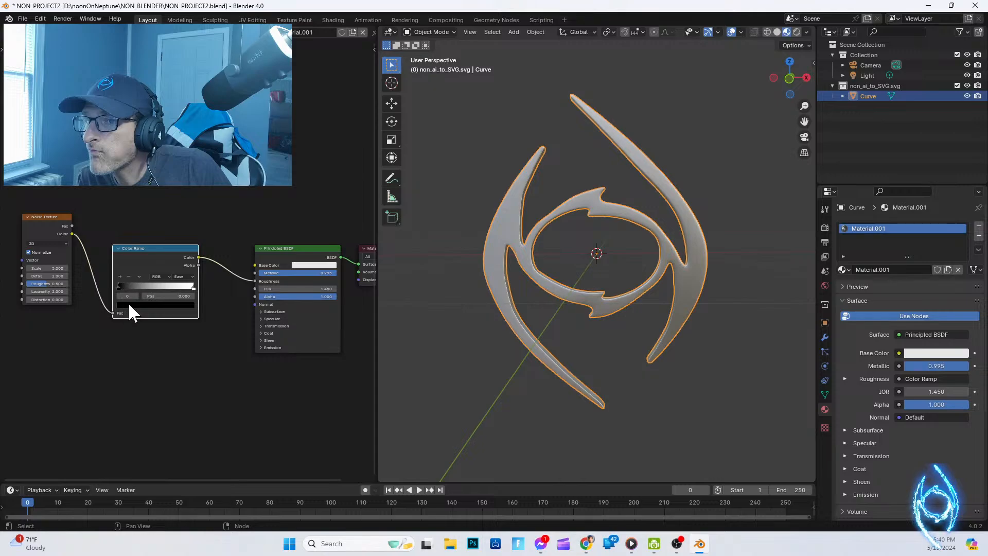
{"action": "left_click", "coordinate": [129, 303]}
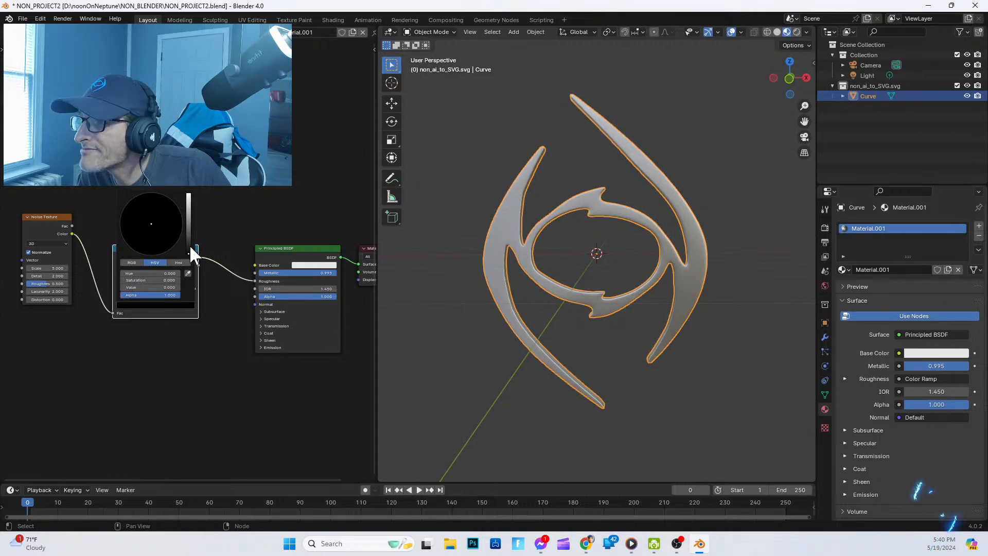
{"action": "mouse_move", "coordinate": [189, 245]}
{"action": "left_mouse_down"}
{"action": "mouse_move", "coordinate": [189, 198]}
{"action": "mouse_move", "coordinate": [174, 209]}
{"action": "mouse_move", "coordinate": [166, 200]}
{"action": "left_mouse_up"}
{"action": "left_click", "coordinate": [176, 209]}
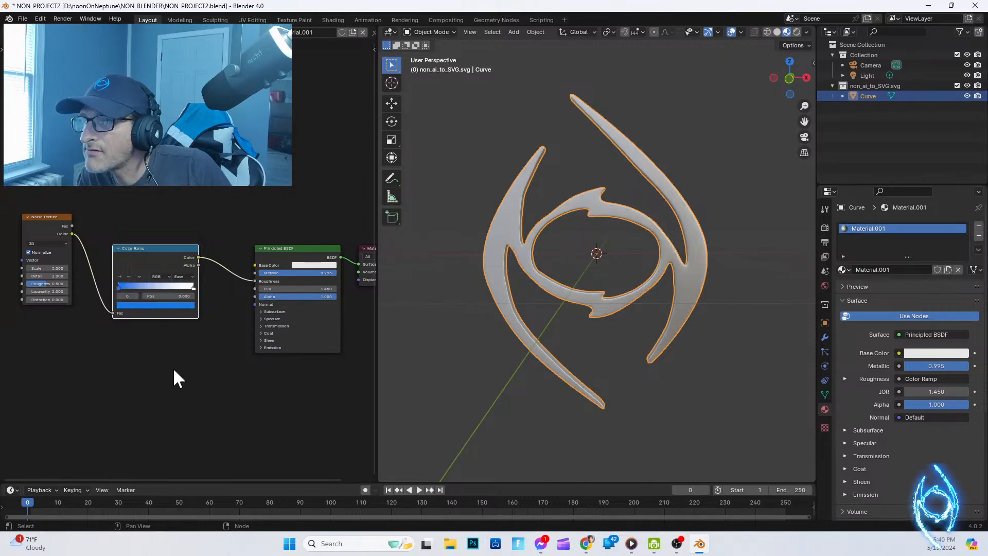
{"action": "mouse_move", "coordinate": [119, 286]}
{"action": "left_mouse_down"}
{"action": "mouse_move", "coordinate": [177, 286]}
{"action": "mouse_move", "coordinate": [108, 282]}
{"action": "left_mouse_up"}
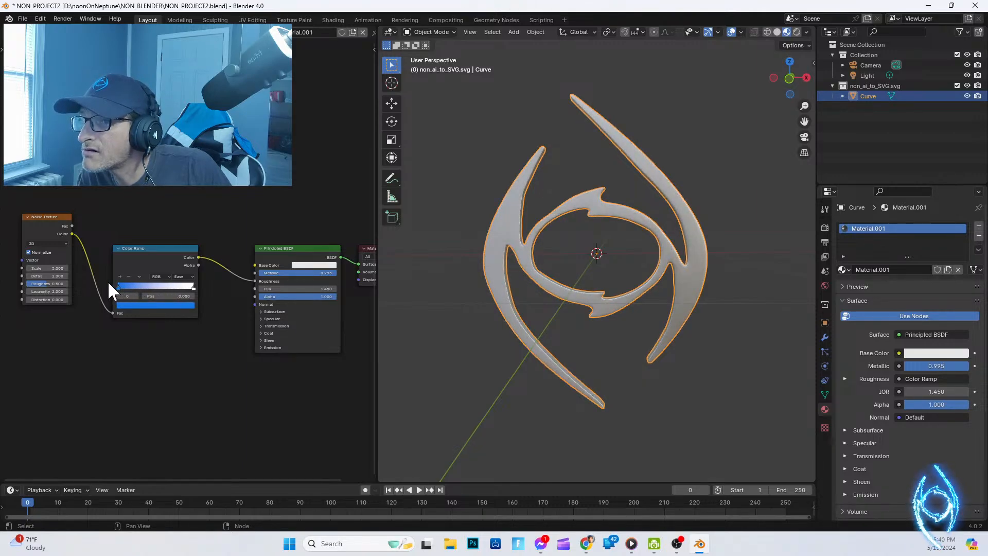
Step: Try shifting the Color Ramp's white stop slightly inward, and return the ramp's interpolation to Linear
{"action": "mouse_move", "coordinate": [193, 286]}
{"action": "left_mouse_down"}
{"action": "mouse_move", "coordinate": [127, 287]}
{"action": "mouse_move", "coordinate": [192, 288]}
{"action": "left_mouse_up"}
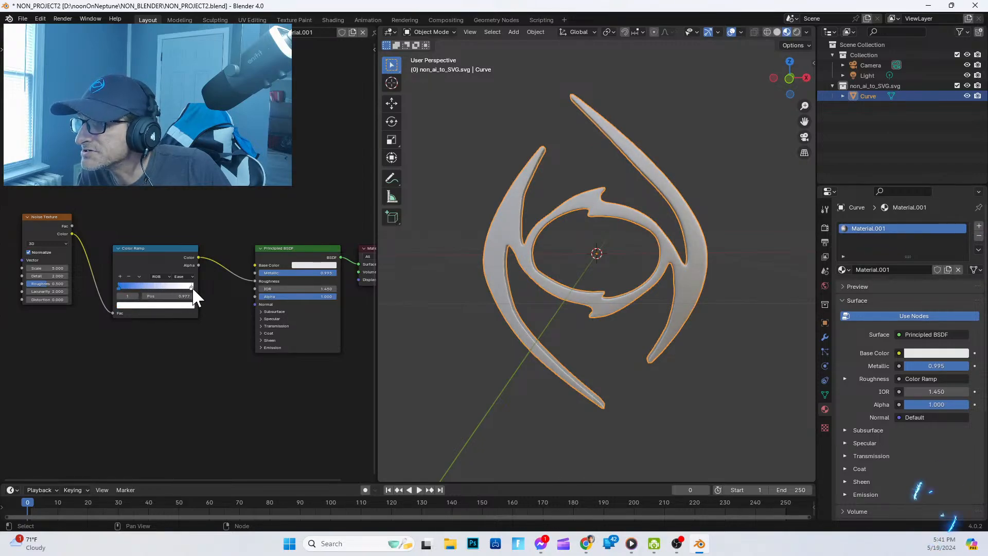
{"action": "left_click", "coordinate": [188, 276]}
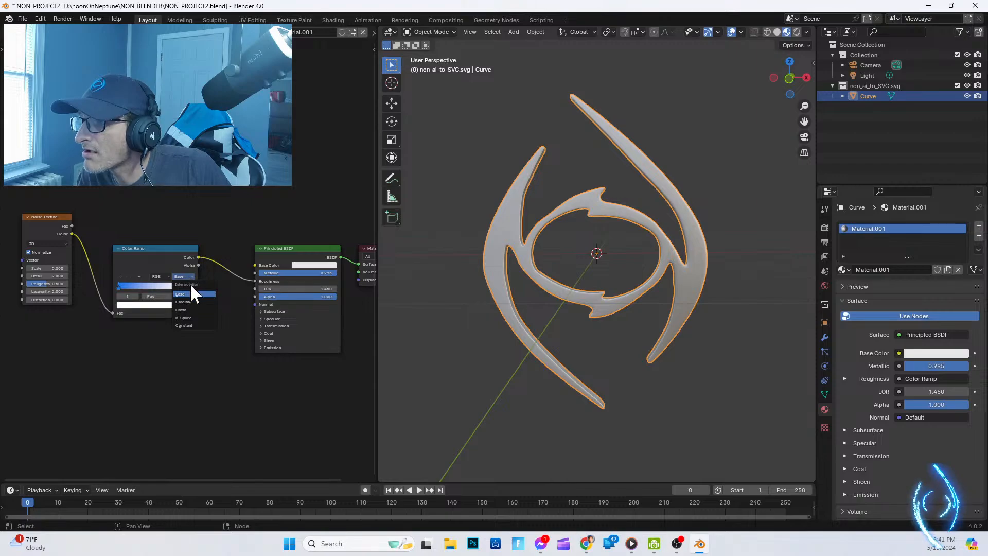
{"action": "left_click", "coordinate": [192, 310]}
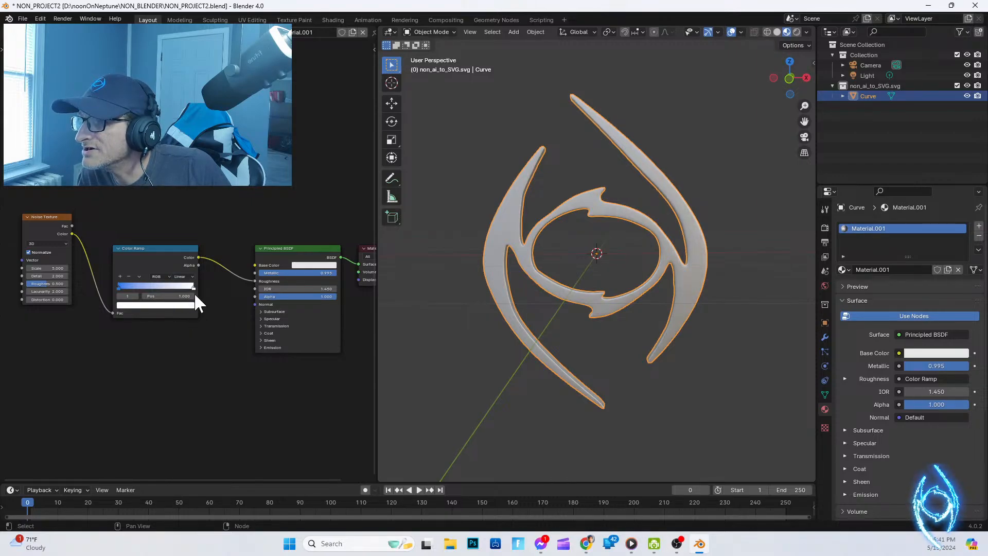
Step: Keep the blue stop at the start of the Color Ramp and recolor the white end stop black
{"action": "mouse_move", "coordinate": [119, 288]}
{"action": "left_mouse_down"}
{"action": "mouse_move", "coordinate": [159, 289]}
{"action": "mouse_move", "coordinate": [112, 282]}
{"action": "left_mouse_up"}
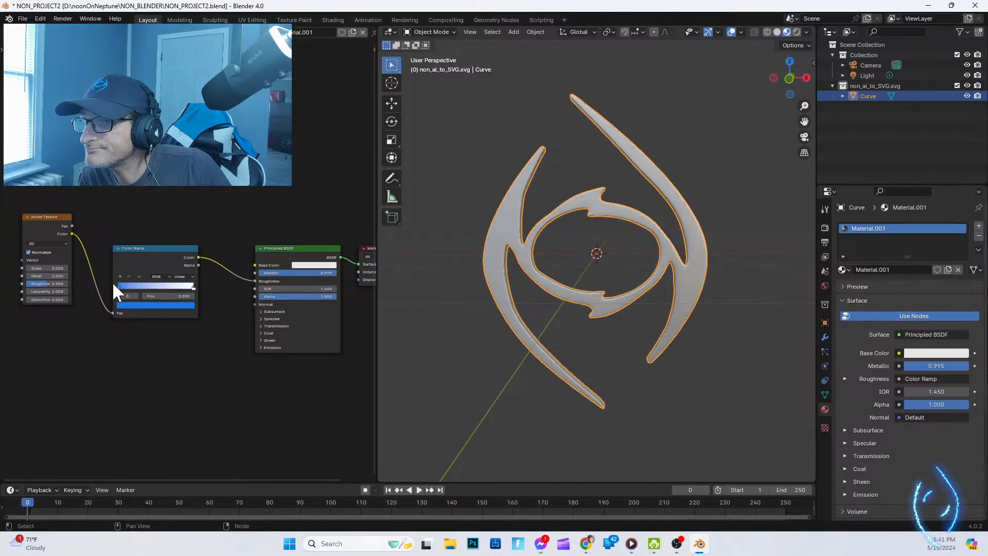
{"action": "left_click", "coordinate": [194, 286]}
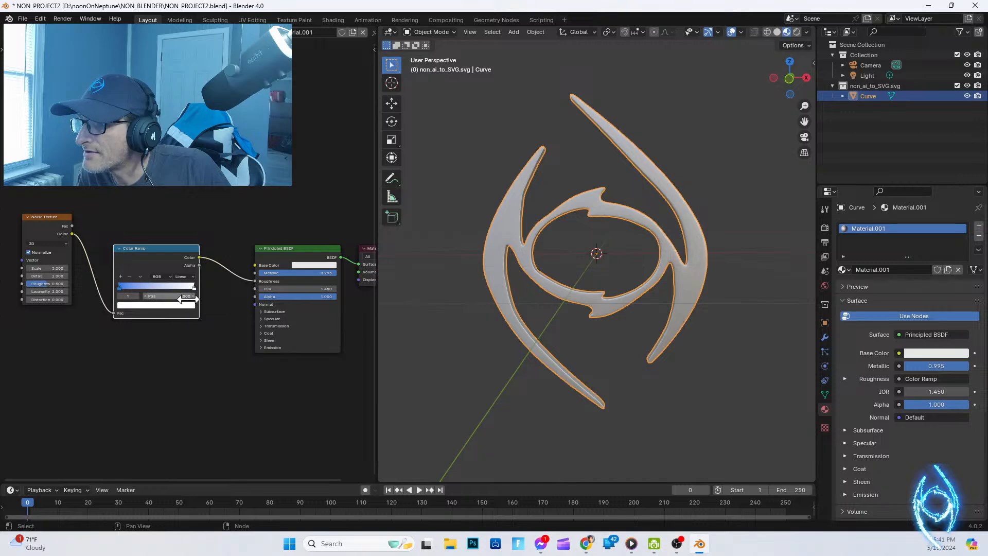
{"action": "left_click", "coordinate": [188, 305]}
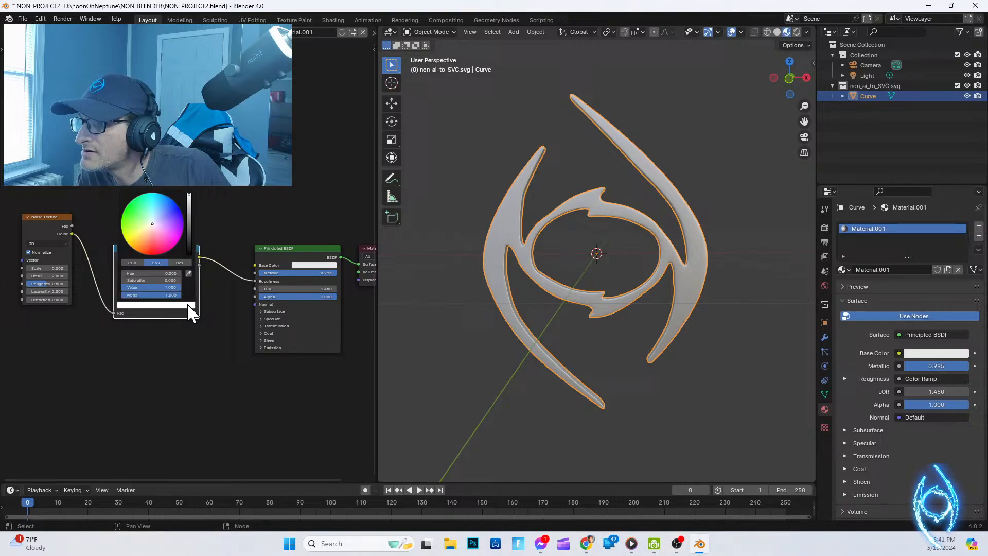
{"action": "left_click", "coordinate": [188, 251]}
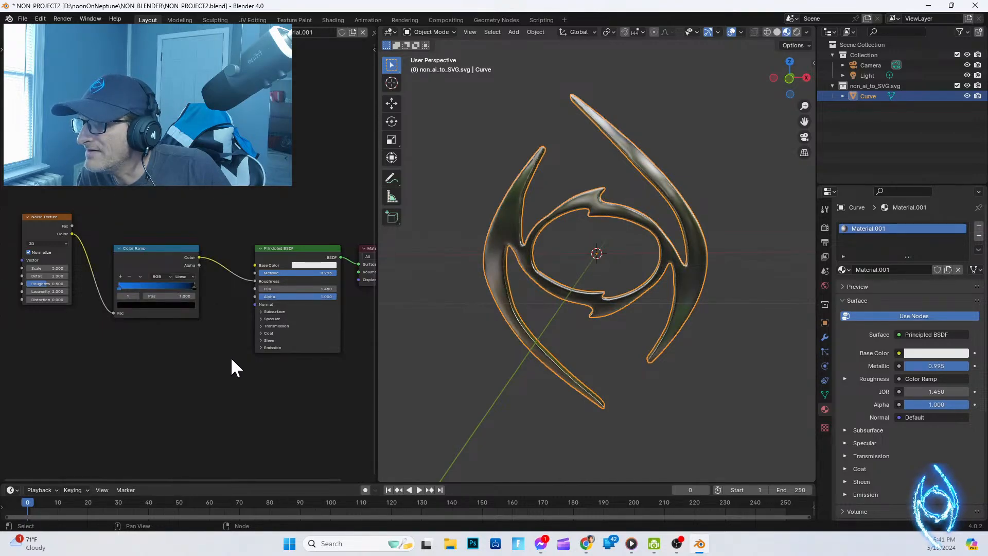
Step: Move the Color Ramp's blue stop to about 0.49 and inspect the logo from a slightly different angle
{"action": "left_click_drag", "start_coordinate": [120, 285], "coordinate": [150, 285]}
{"action": "mouse_move", "coordinate": [173, 288]}
{"action": "left_mouse_down"}
{"action": "mouse_move", "coordinate": [187, 287]}
{"action": "mouse_move", "coordinate": [136, 285]}
{"action": "mouse_move", "coordinate": [155, 286]}
{"action": "left_mouse_up"}
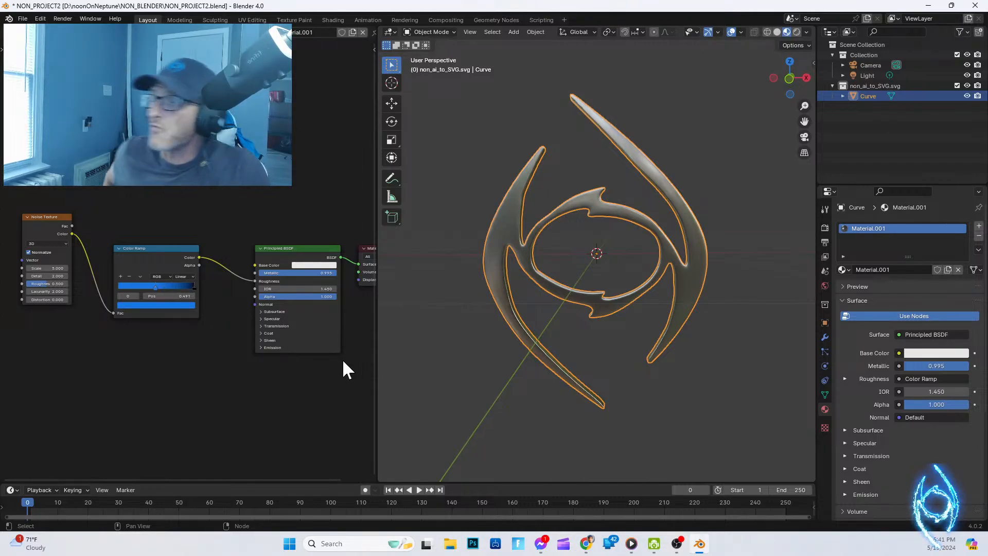
{"action": "left_click", "coordinate": [160, 304]}
{"action": "key", "text": "Escape"}
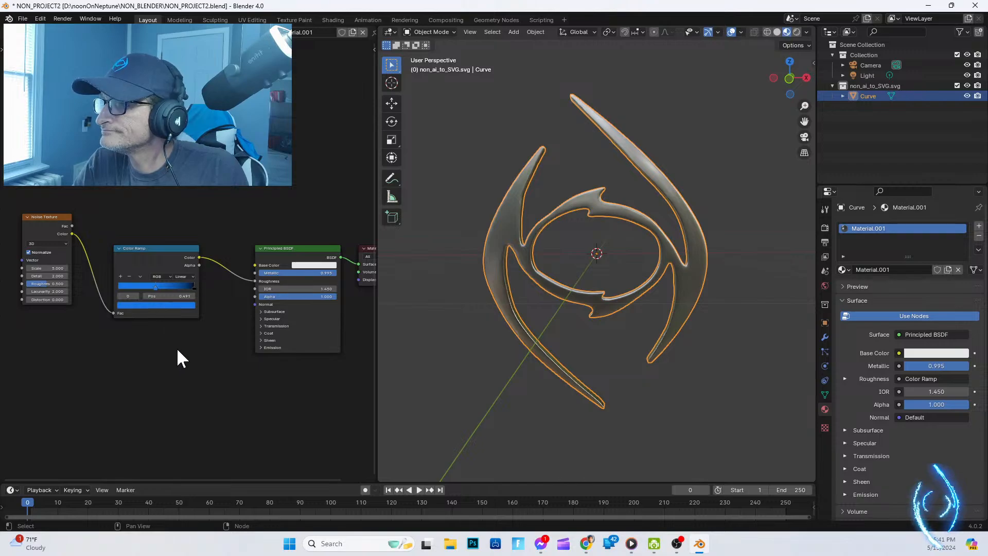
{"action": "middle_click_drag", "start_coordinate": [624, 317], "coordinate": [591, 309]}
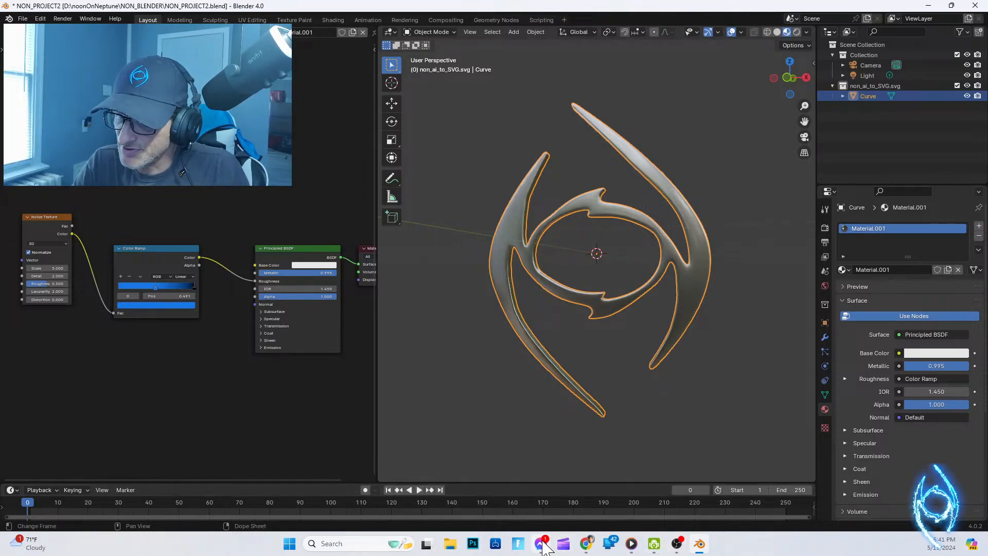
Step: Watch the tutorial's background and render settings part in Chrome, pause it at 5:51, and return to Blender
{"action": "left_click", "coordinate": [587, 545]}
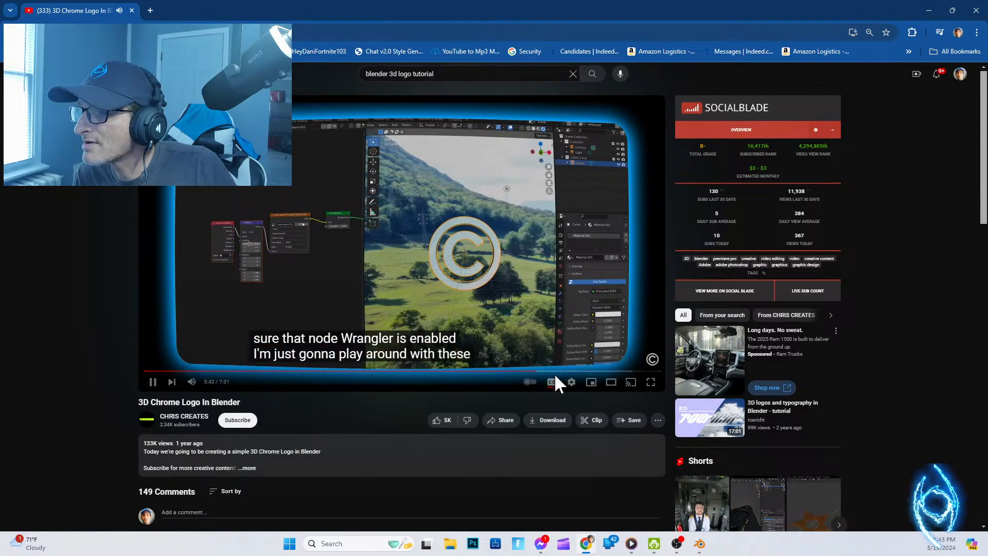
{"action": "left_click_drag", "start_coordinate": [527, 370], "coordinate": [521, 370]}
{"action": "left_click", "coordinate": [519, 371]}
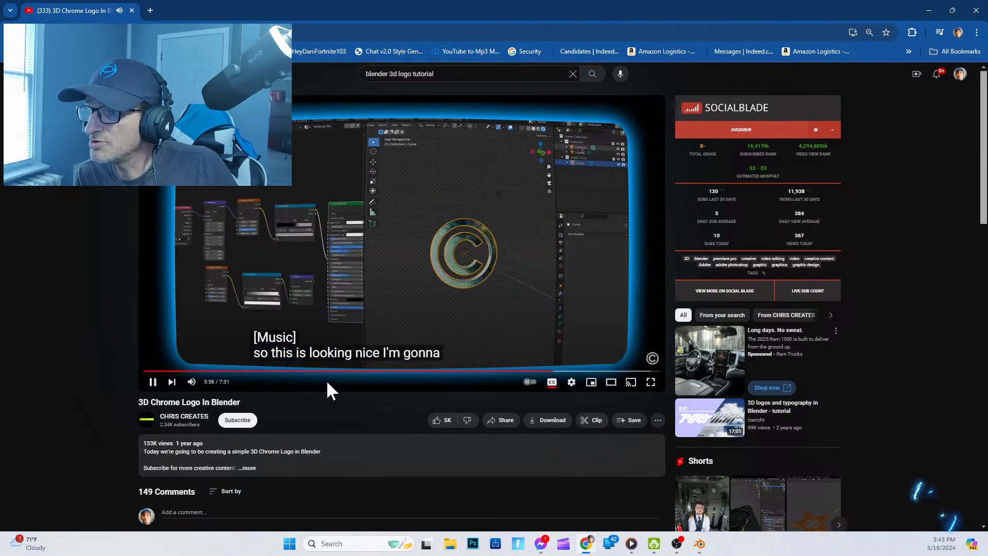
{"action": "left_click", "coordinate": [543, 371]}
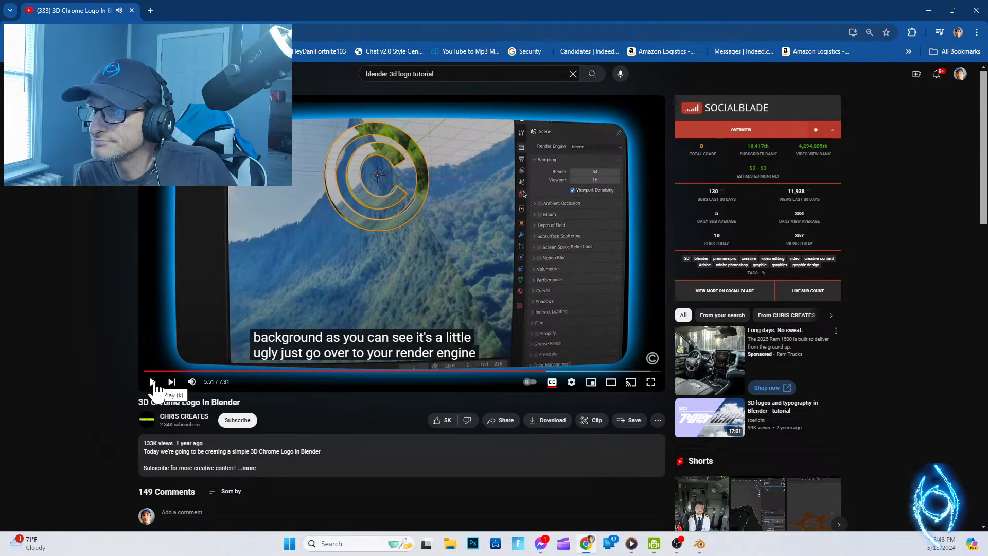
{"action": "left_click", "coordinate": [152, 382]}
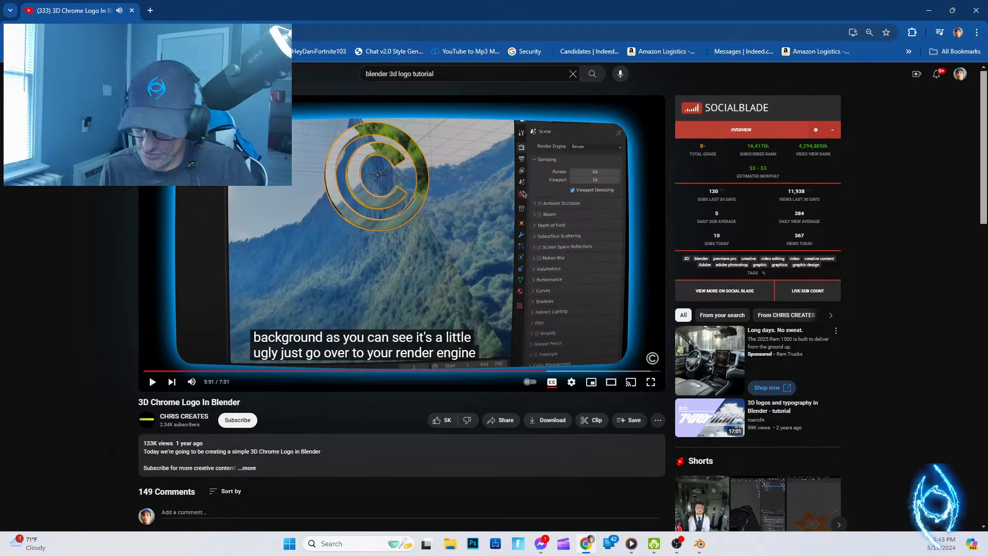
{"action": "key", "text": "alt+Tab"}
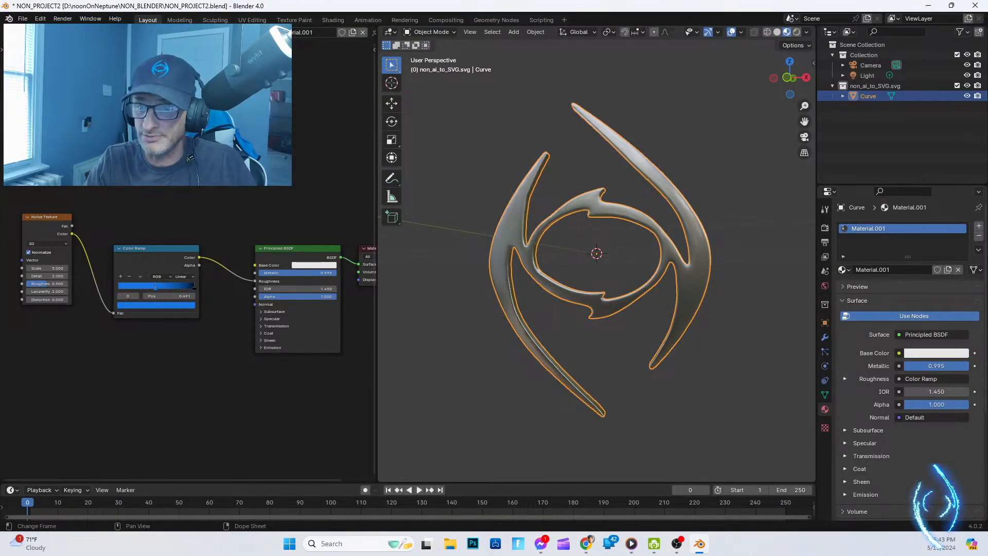
Step: Enable Transparent in the scene's Film render settings, and switch the viewport to Rendered shading to inspect the logo
{"action": "left_click", "coordinate": [826, 227]}
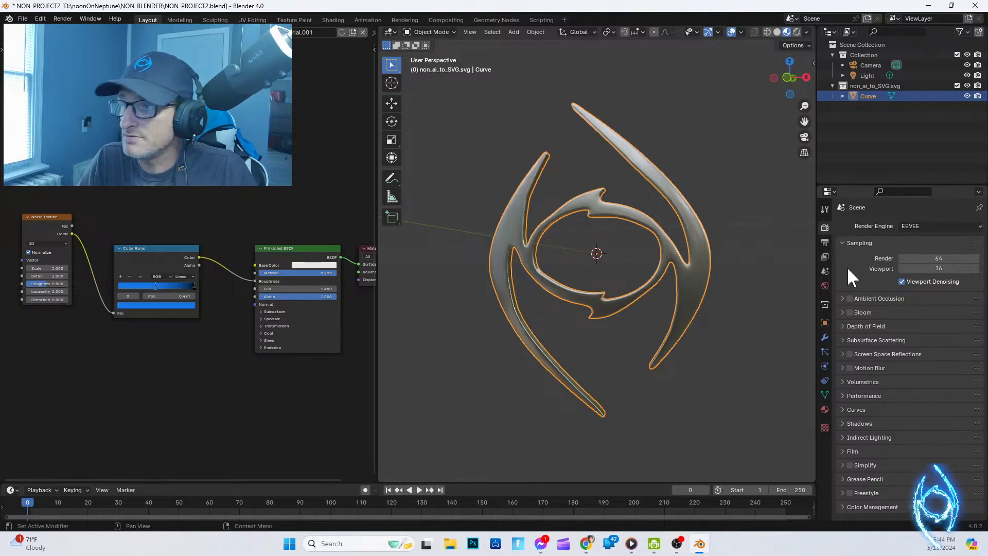
{"action": "left_click", "coordinate": [845, 451]}
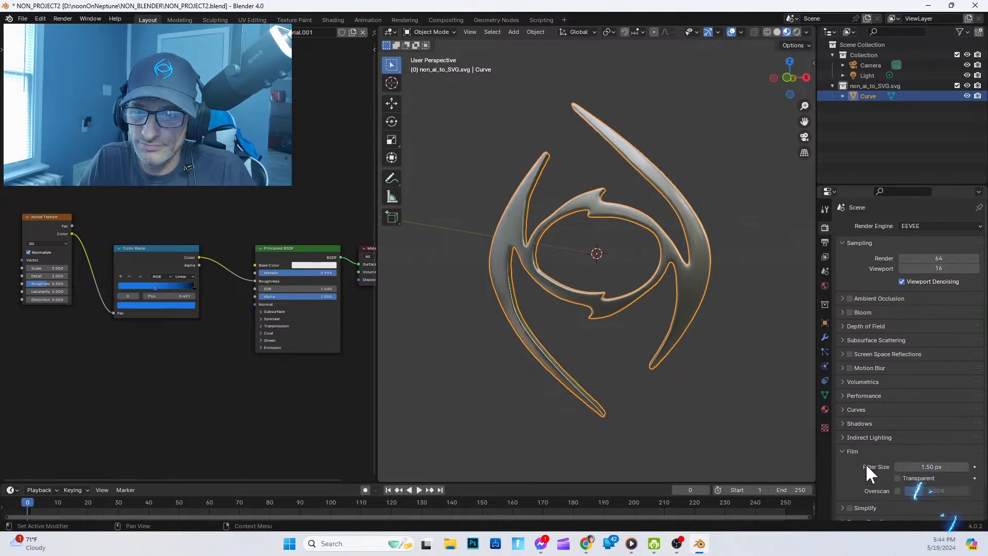
{"action": "left_click", "coordinate": [897, 478]}
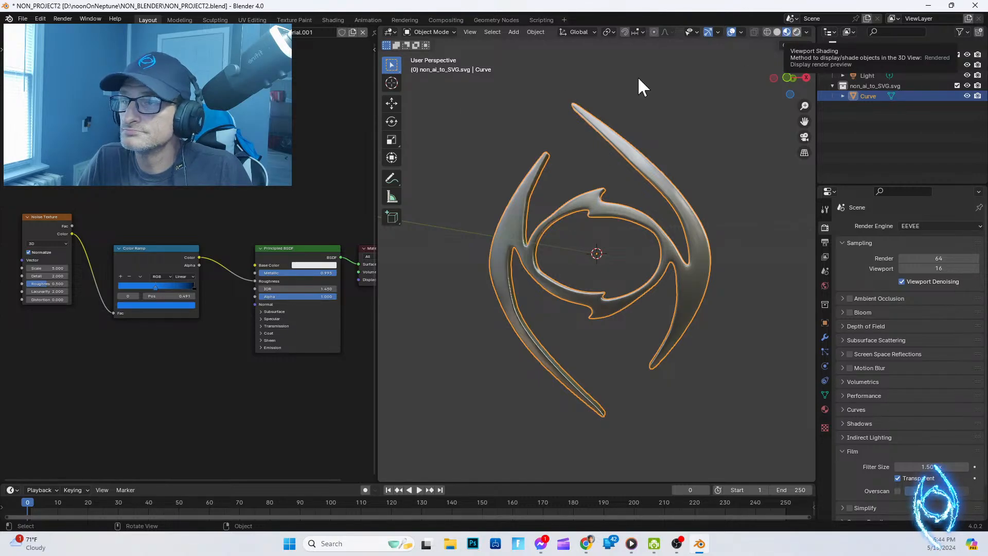
{"action": "left_click", "coordinate": [797, 32]}
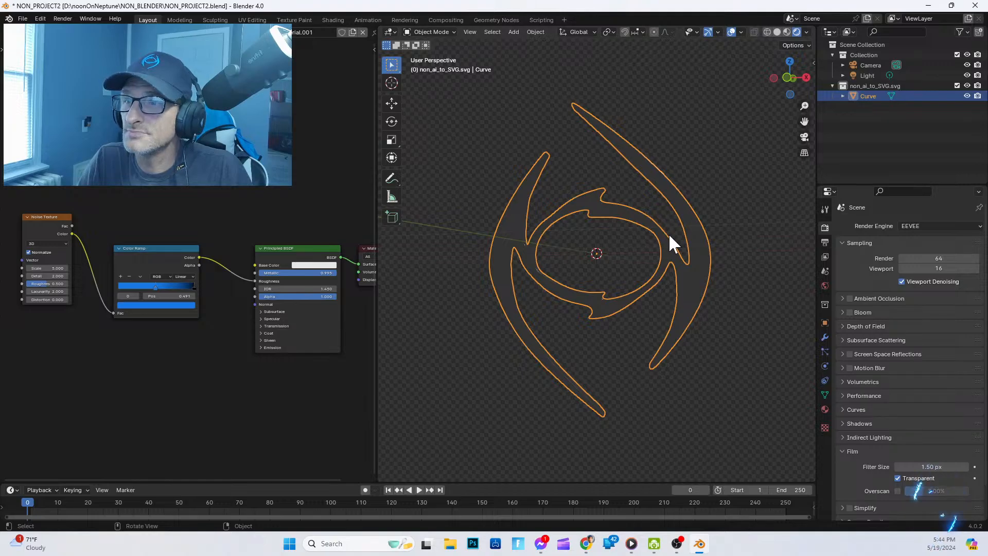
{"action": "mouse_move", "coordinate": [721, 319]}
{"action": "middle_mouse_down"}
{"action": "mouse_move", "coordinate": [702, 217]}
{"action": "mouse_move", "coordinate": [678, 224]}
{"action": "mouse_move", "coordinate": [661, 304]}
{"action": "mouse_move", "coordinate": [736, 327]}
{"action": "mouse_move", "coordinate": [727, 325]}
{"action": "middle_mouse_up"}
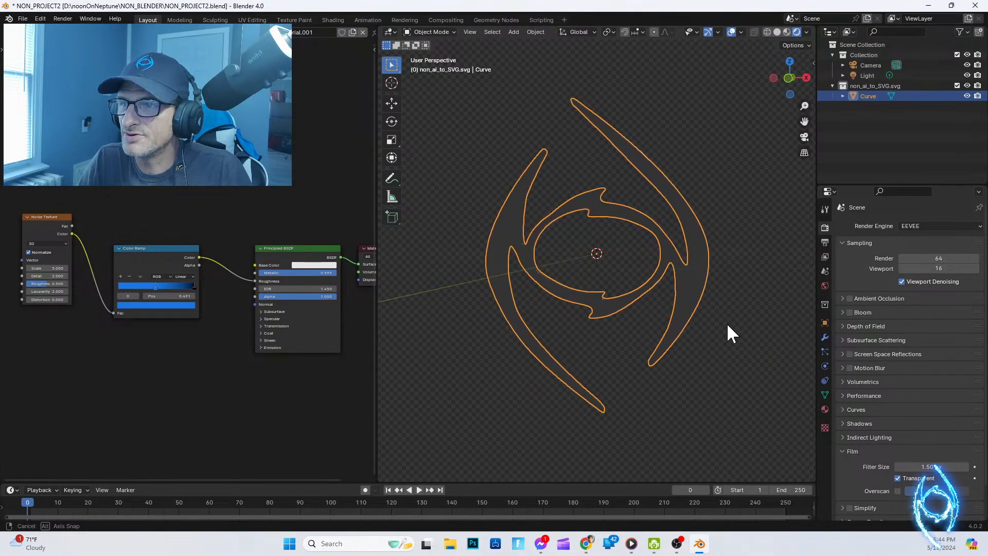
Step: Move the Color Ramp's blue stop back to the start, recolor it black, and make the end stop white
{"action": "left_click_drag", "start_coordinate": [155, 285], "coordinate": [119, 289]}
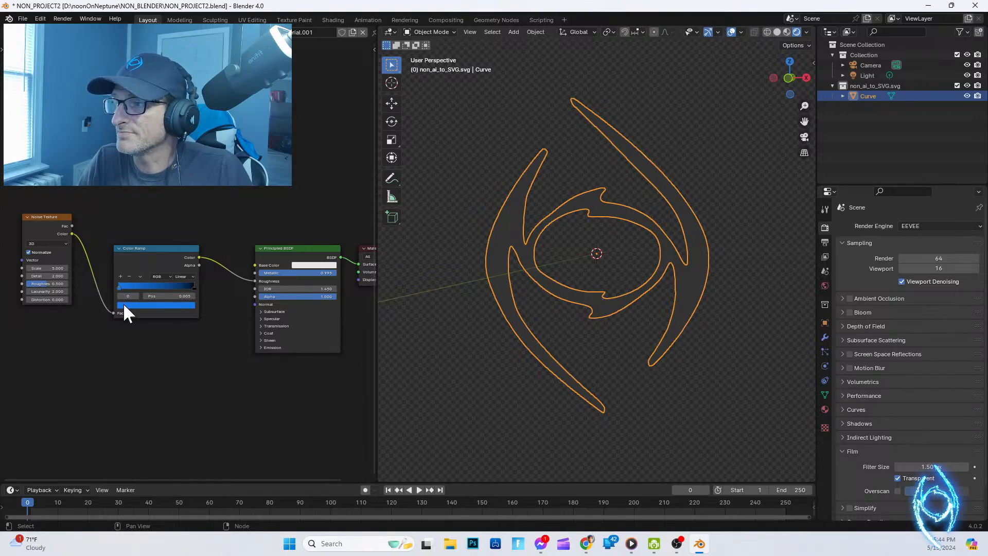
{"action": "left_click", "coordinate": [124, 304]}
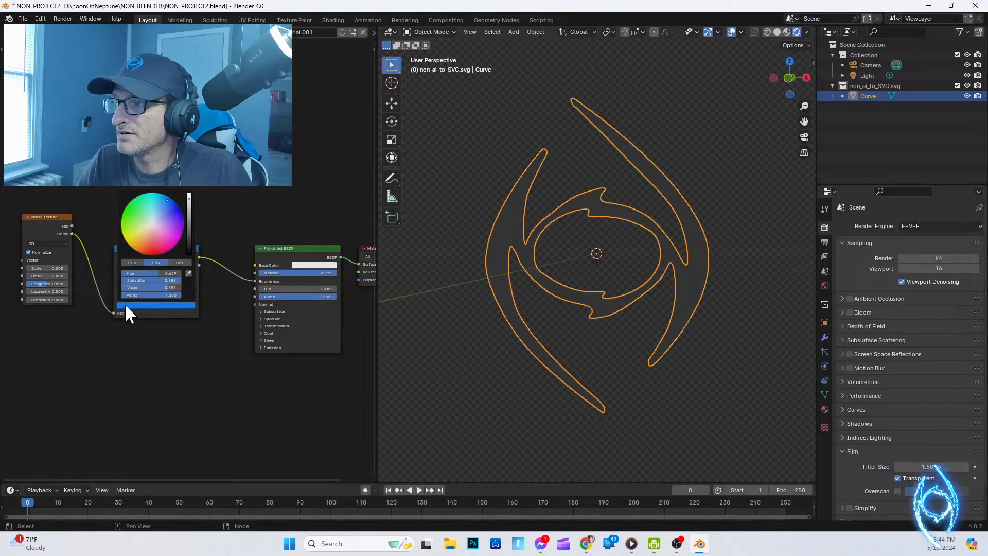
{"action": "left_click", "coordinate": [188, 252]}
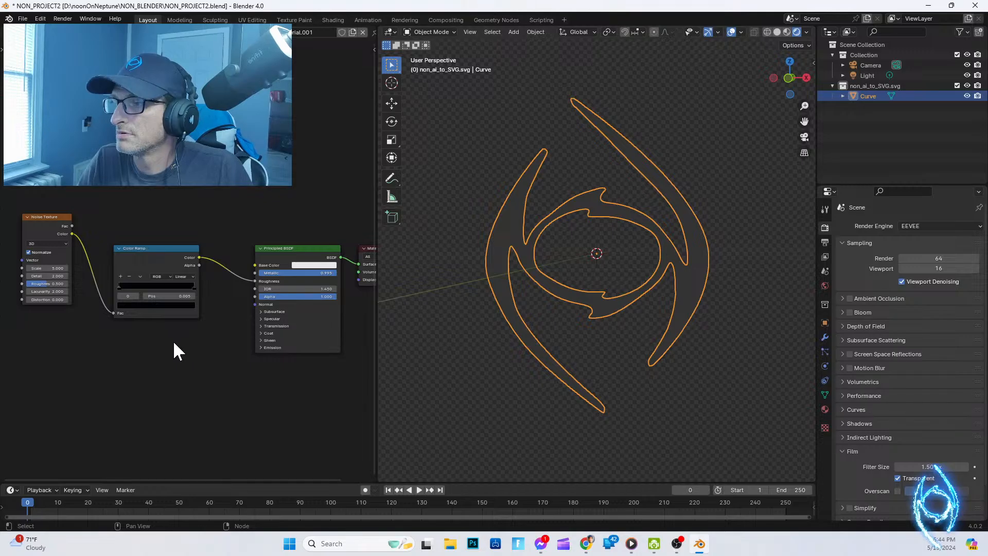
{"action": "left_click", "coordinate": [193, 286]}
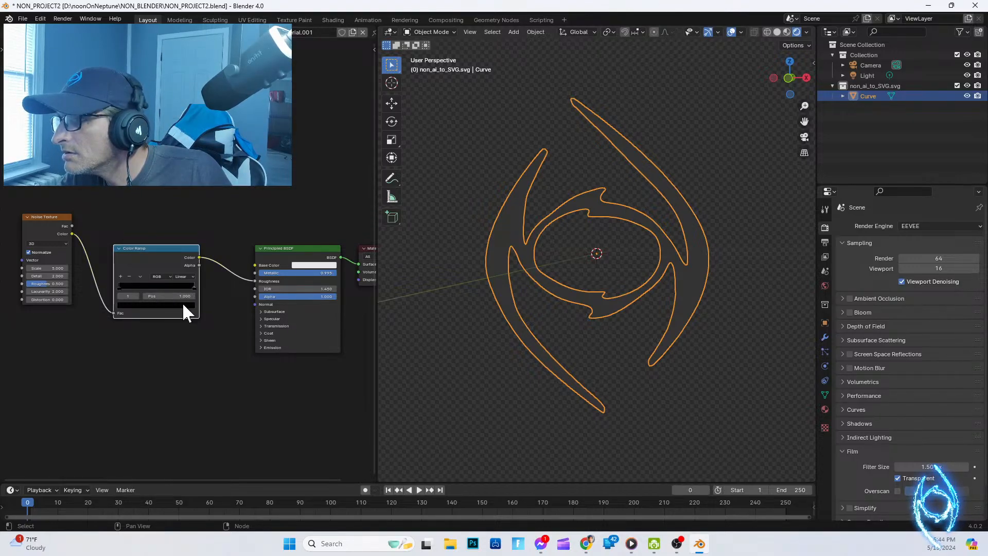
{"action": "left_click", "coordinate": [182, 301]}
{"action": "left_click_drag", "start_coordinate": [189, 249], "coordinate": [188, 211]}
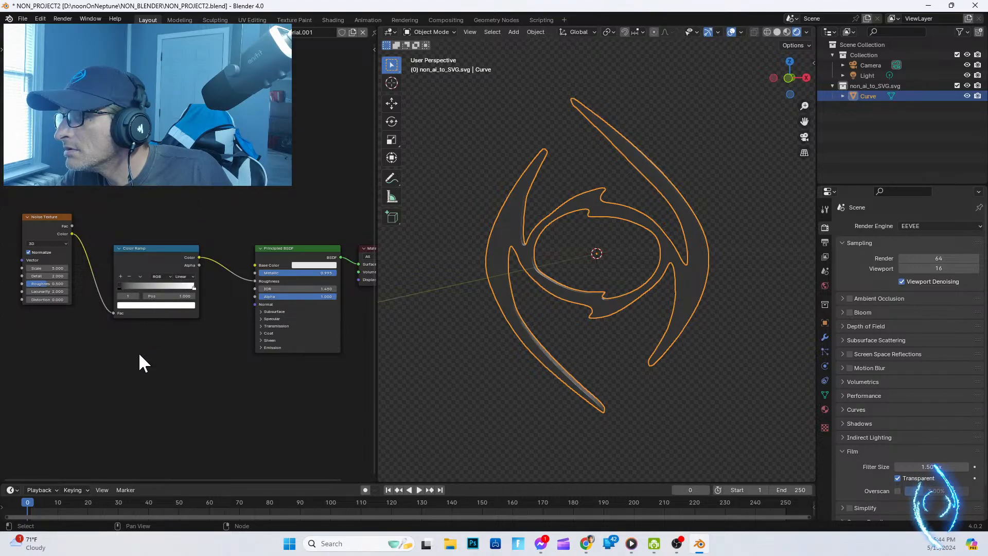
Step: Try several black stop positions on the Color Ramp, settling at about 0.014 with the white stop at 1.000
{"action": "mouse_move", "coordinate": [119, 286]}
{"action": "left_mouse_down"}
{"action": "mouse_move", "coordinate": [181, 285]}
{"action": "mouse_move", "coordinate": [104, 289]}
{"action": "mouse_move", "coordinate": [117, 290]}
{"action": "left_mouse_up"}
{"action": "mouse_move", "coordinate": [194, 288]}
{"action": "left_mouse_down"}
{"action": "mouse_move", "coordinate": [155, 290]}
{"action": "mouse_move", "coordinate": [199, 290]}
{"action": "left_mouse_up"}
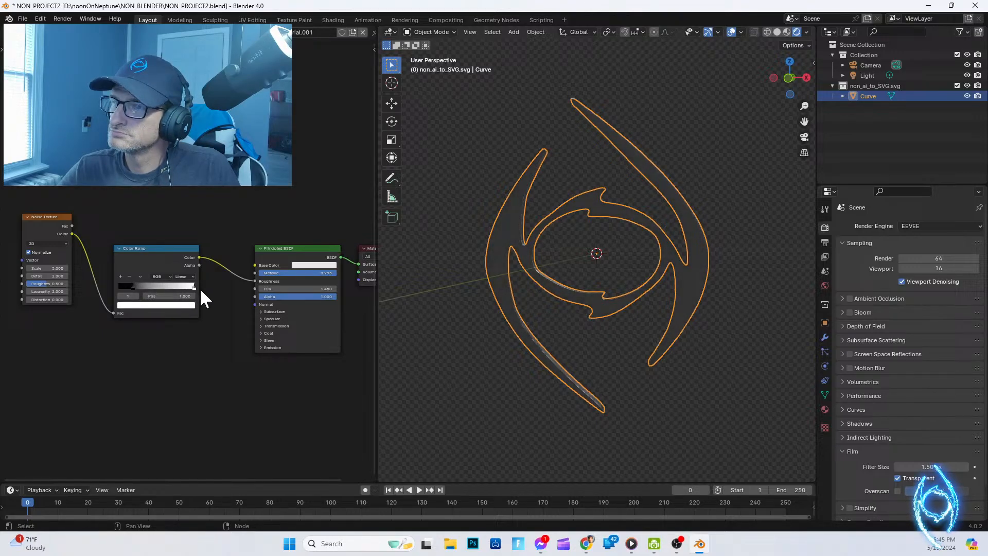
{"action": "left_click", "coordinate": [134, 287]}
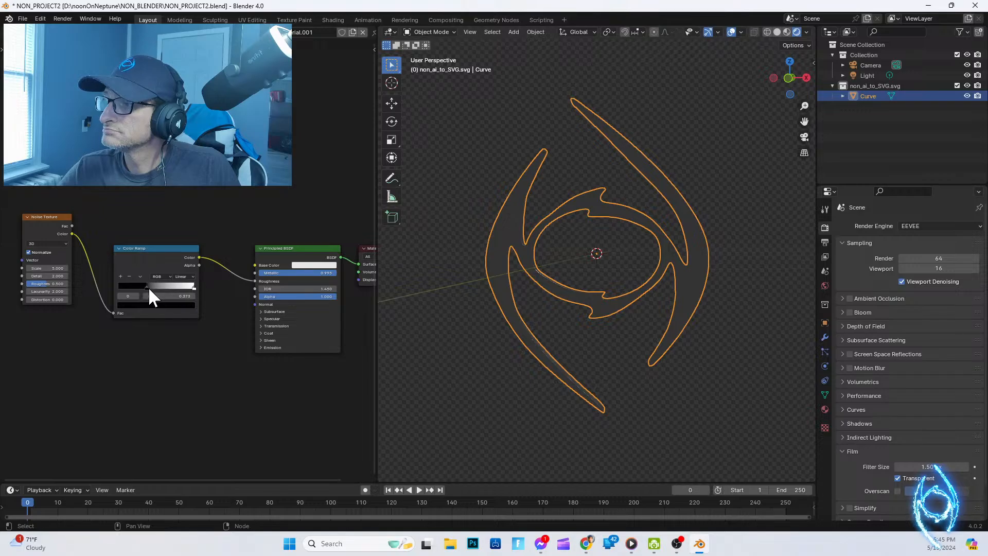
{"action": "left_click_drag", "start_coordinate": [188, 284], "coordinate": [117, 284]}
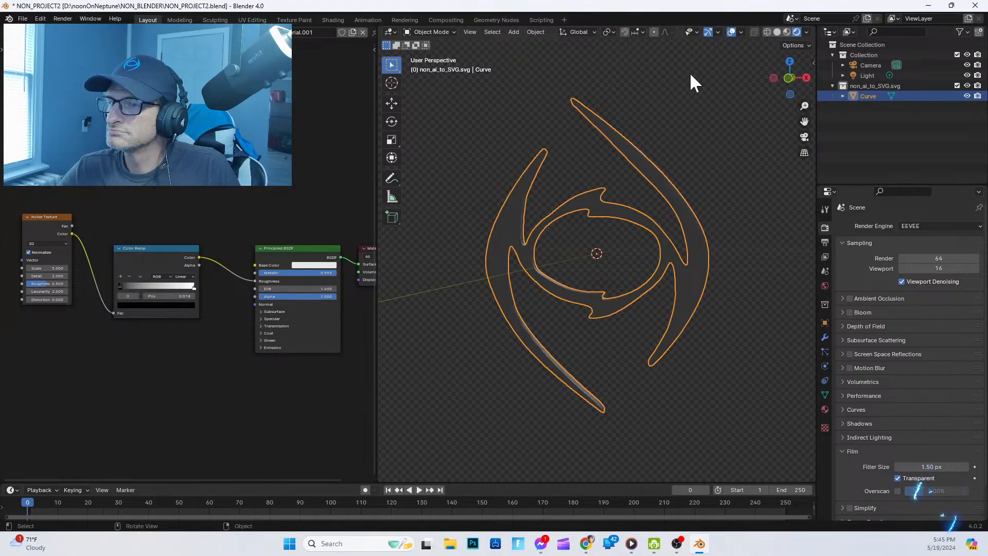
Step: Switch the viewport to Material Preview and move the Color Ramp's black stop to about 0.641
{"action": "left_click", "coordinate": [787, 32]}
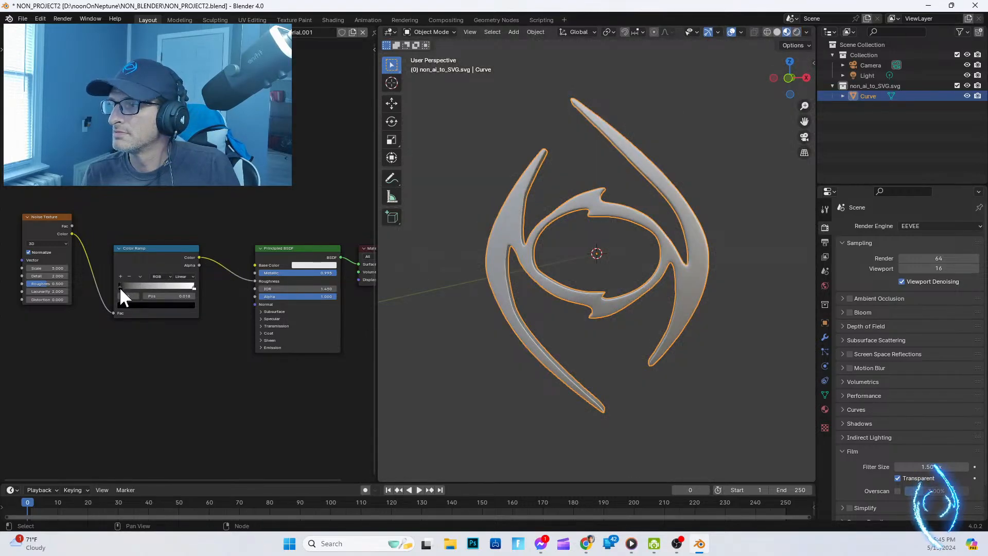
{"action": "left_click_drag", "start_coordinate": [119, 286], "coordinate": [202, 285]}
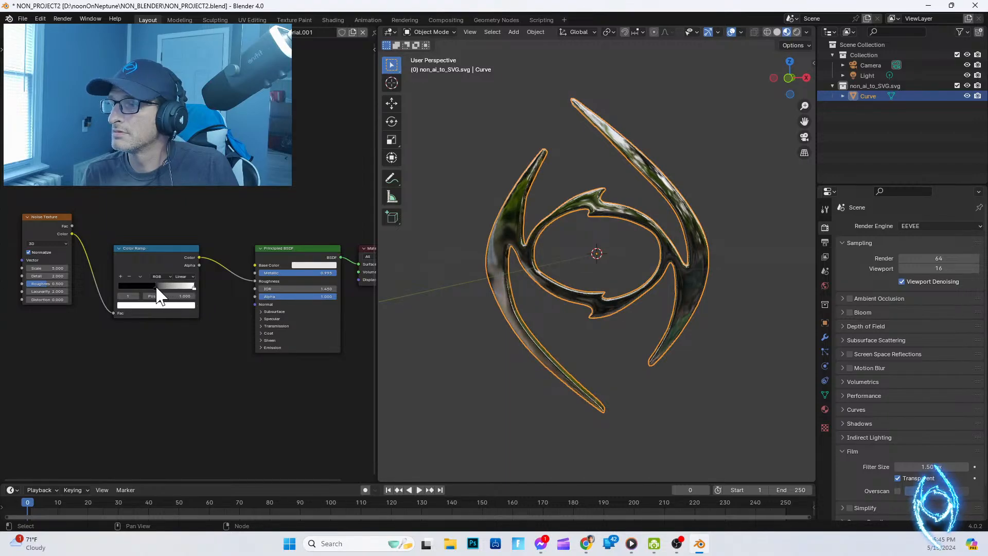
{"action": "mouse_move", "coordinate": [166, 285]}
{"action": "left_mouse_down"}
{"action": "mouse_move", "coordinate": [141, 286]}
{"action": "mouse_move", "coordinate": [167, 285]}
{"action": "left_mouse_up"}
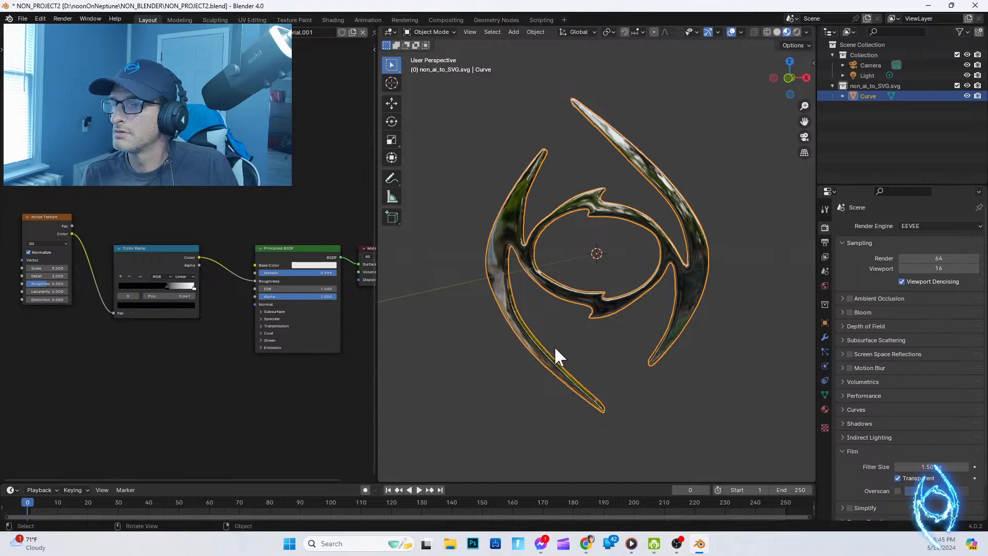
{"action": "mouse_move", "coordinate": [554, 346]}
{"action": "middle_mouse_down"}
{"action": "mouse_move", "coordinate": [541, 323]}
{"action": "mouse_move", "coordinate": [560, 326]}
{"action": "middle_mouse_up"}
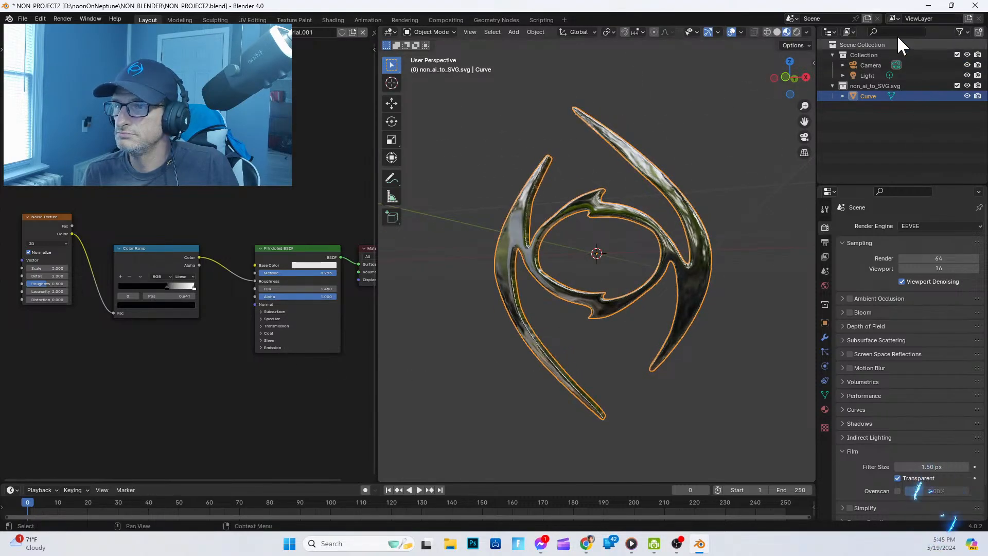
Step: Compare Rendered and Material Preview shading, enabling Scene Lights and toggling Scene World on and off in the Material Preview lighting
{"action": "left_click", "coordinate": [796, 32]}
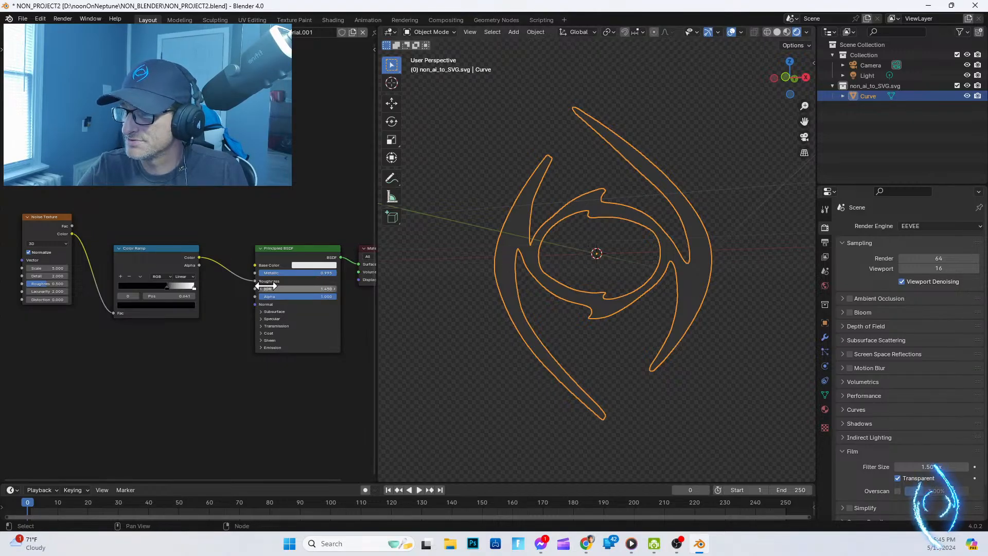
{"action": "left_click", "coordinate": [787, 32]}
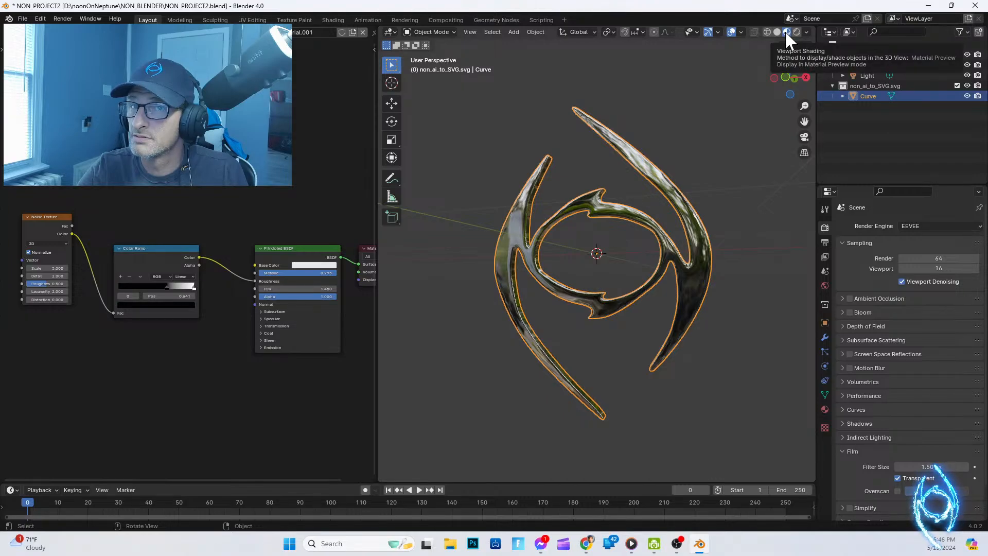
{"action": "left_click", "coordinate": [806, 32]}
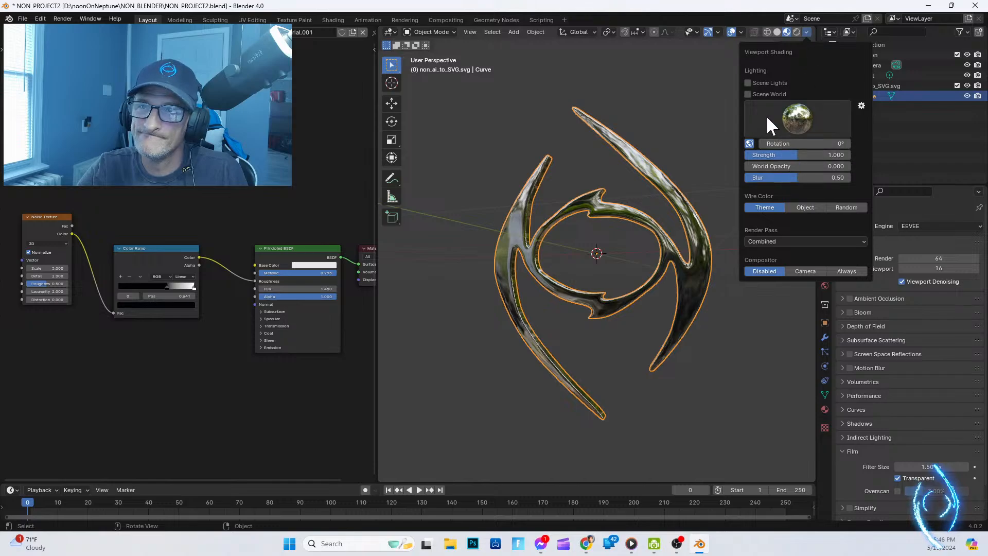
{"action": "left_click", "coordinate": [748, 94]}
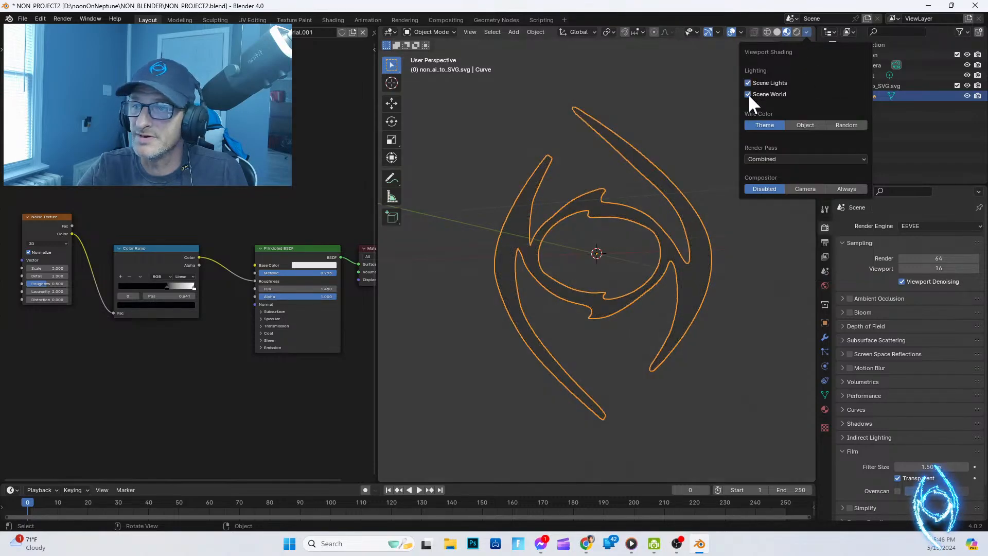
{"action": "left_click", "coordinate": [748, 94]}
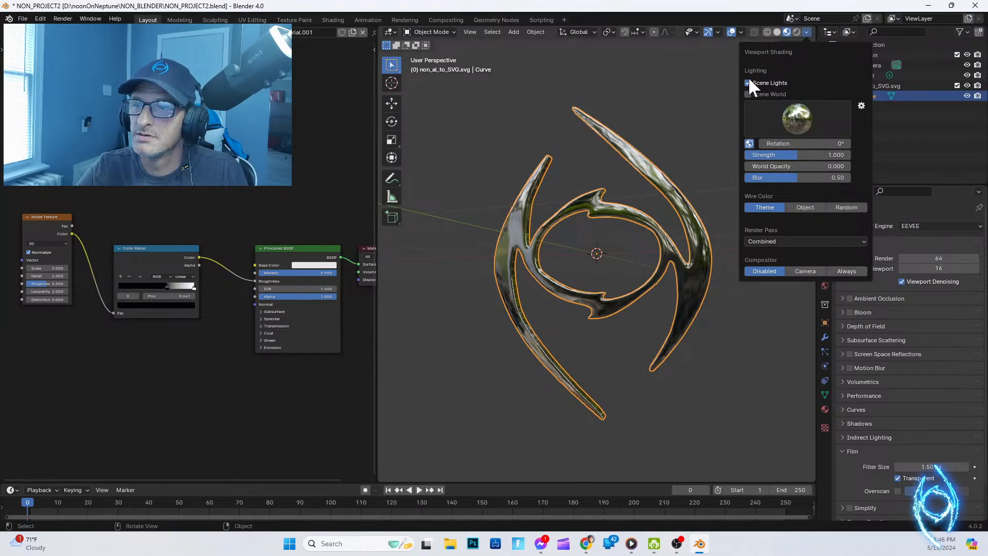
Step: Switch to Rendered shading, turn off Scene World in its lighting options, and deselect the logo to inspect it
{"action": "left_click", "coordinate": [796, 32]}
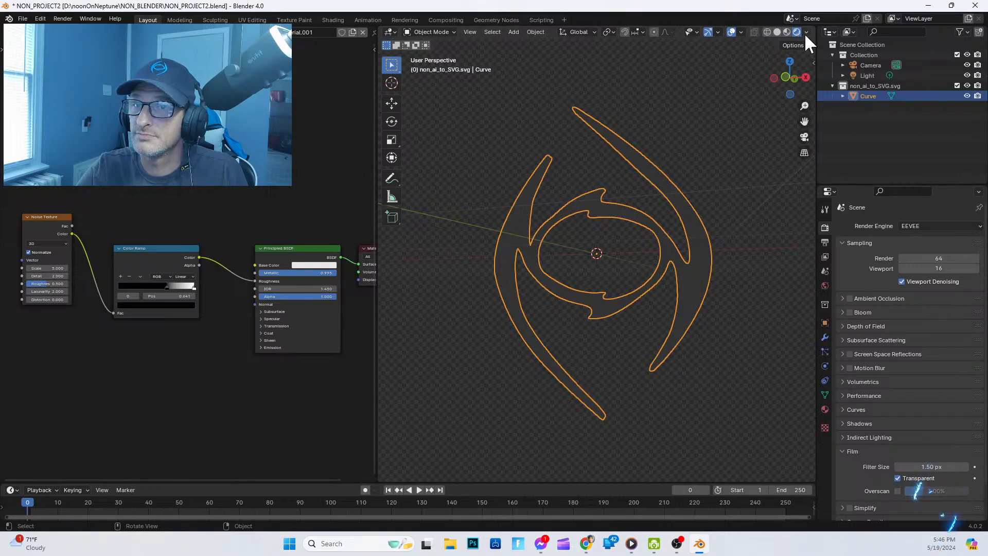
{"action": "left_click", "coordinate": [806, 33]}
{"action": "left_click", "coordinate": [747, 94]}
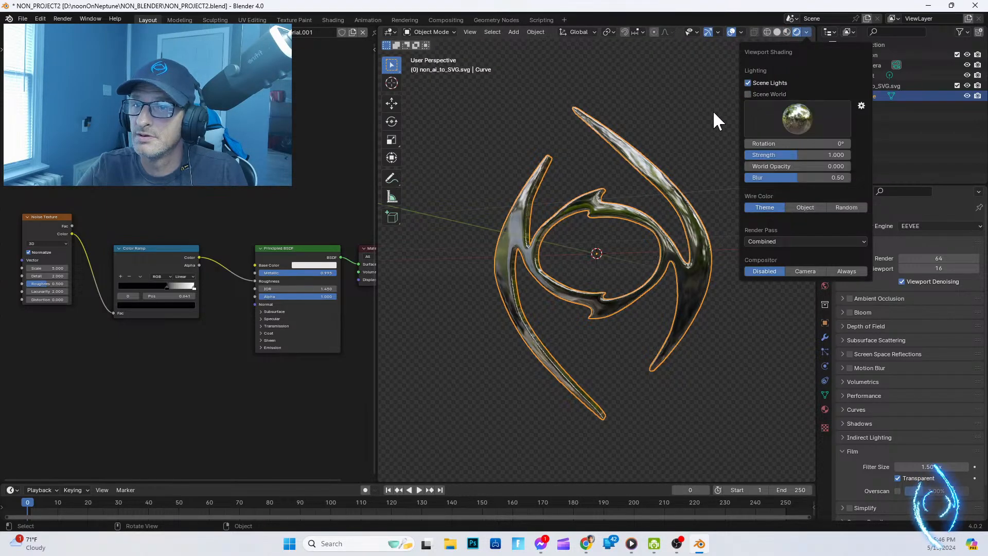
{"action": "left_click", "coordinate": [721, 73]}
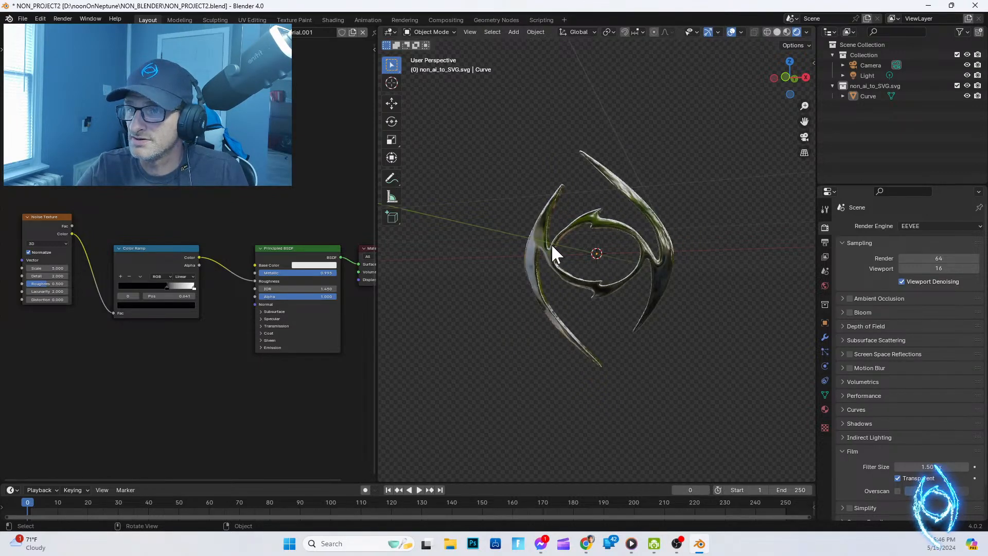
{"action": "middle_click_drag", "start_coordinate": [551, 243], "coordinate": [572, 238]}
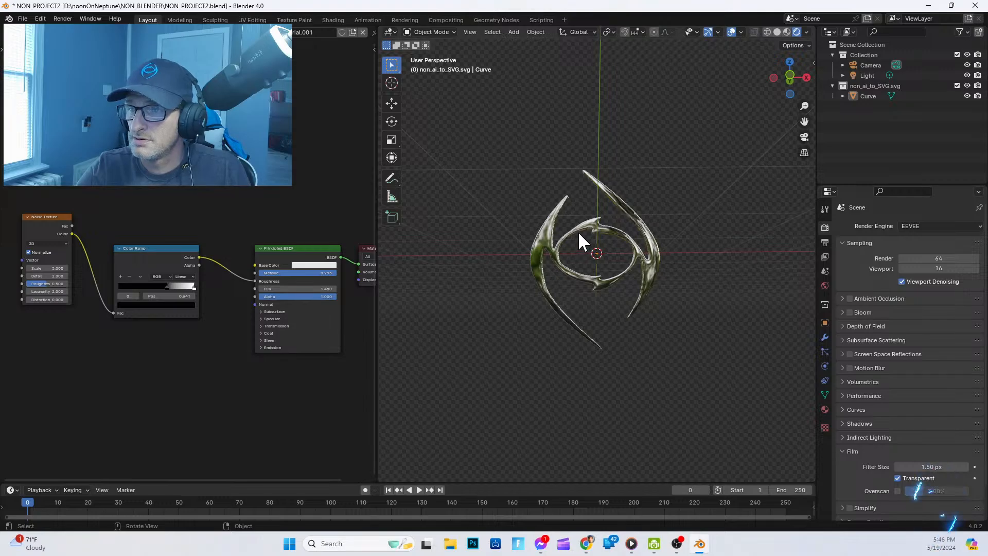
{"action": "scroll", "coordinate": [581, 228], "scroll_direction": "up", "scroll_amount": 6}
{"action": "scroll", "coordinate": [601, 205], "scroll_direction": "down", "scroll_amount": 5}
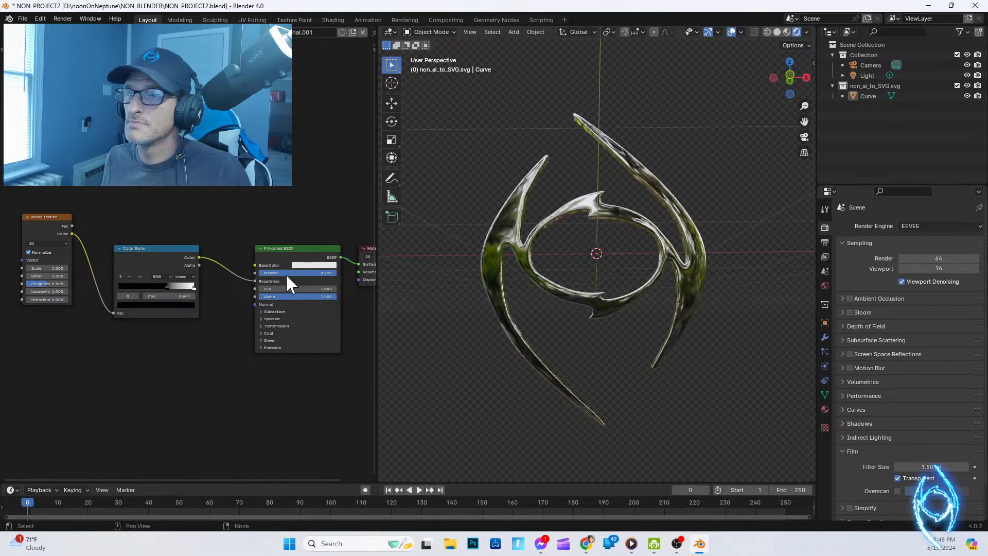
Step: Move the Color Ramp's black stop to about 0.35 with the white stop slightly inward from the end, and save the project
{"action": "mouse_move", "coordinate": [166, 288]}
{"action": "left_mouse_down"}
{"action": "mouse_move", "coordinate": [136, 285]}
{"action": "mouse_move", "coordinate": [199, 294]}
{"action": "mouse_move", "coordinate": [147, 287]}
{"action": "left_mouse_up"}
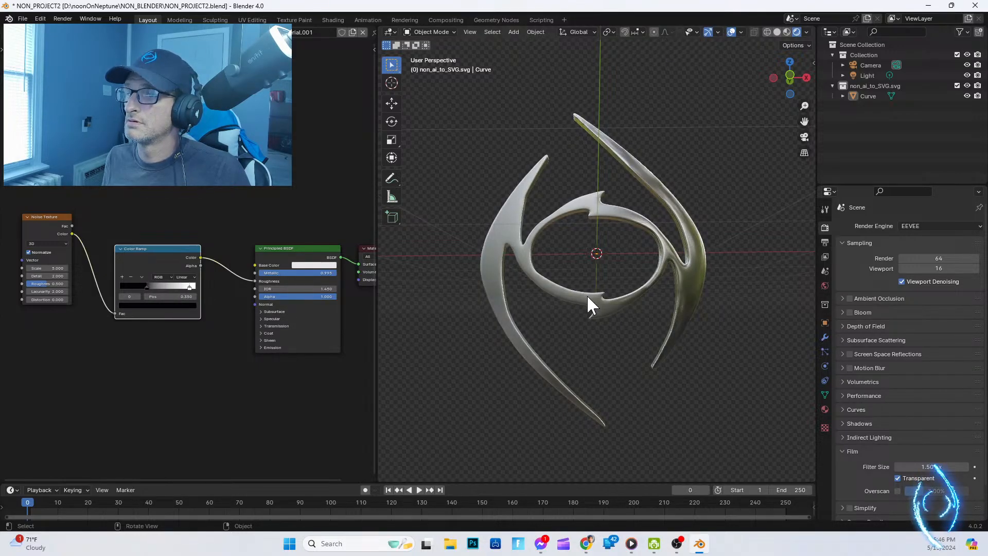
{"action": "middle_click_drag", "start_coordinate": [588, 298], "coordinate": [550, 307]}
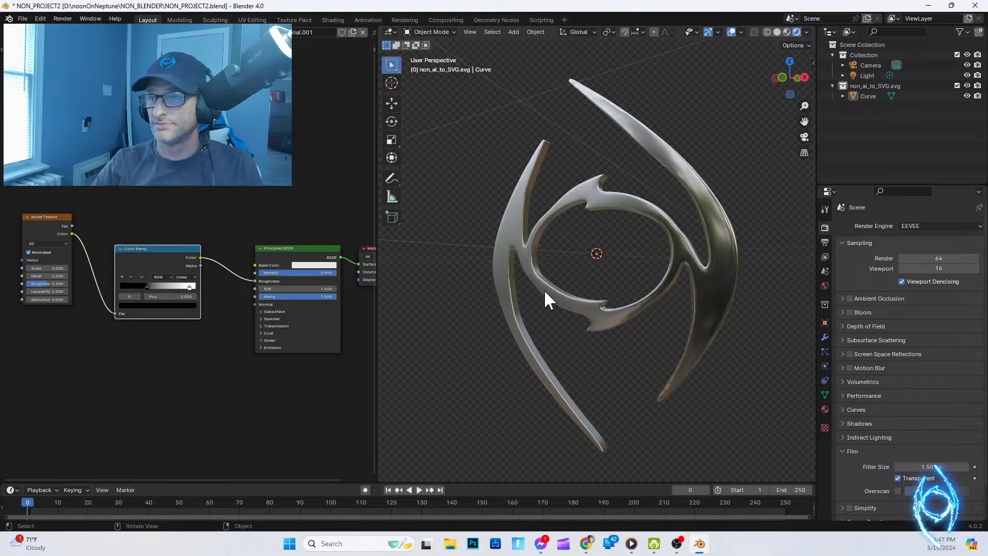
{"action": "middle_click_drag", "start_coordinate": [554, 293], "coordinate": [570, 298]}
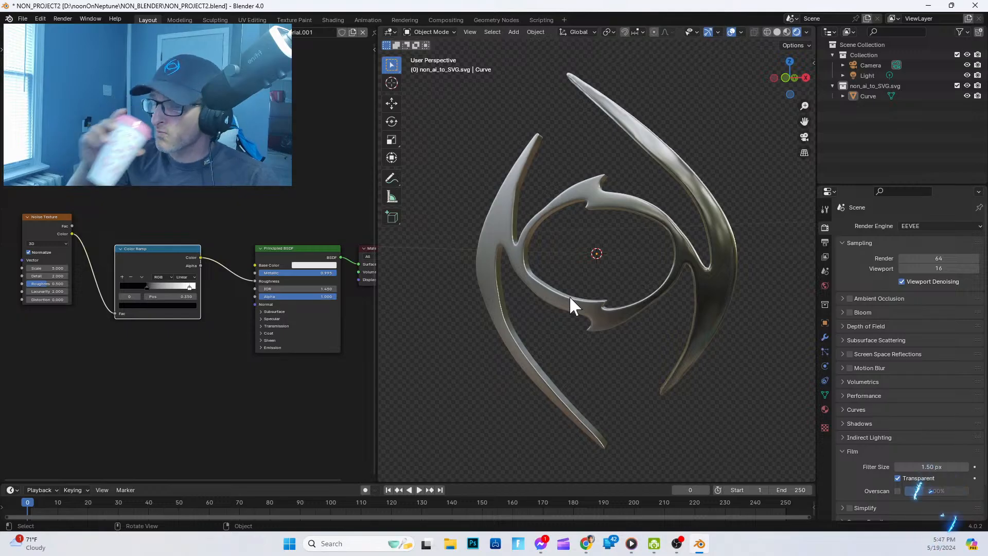
{"action": "left_click", "coordinate": [22, 19]}
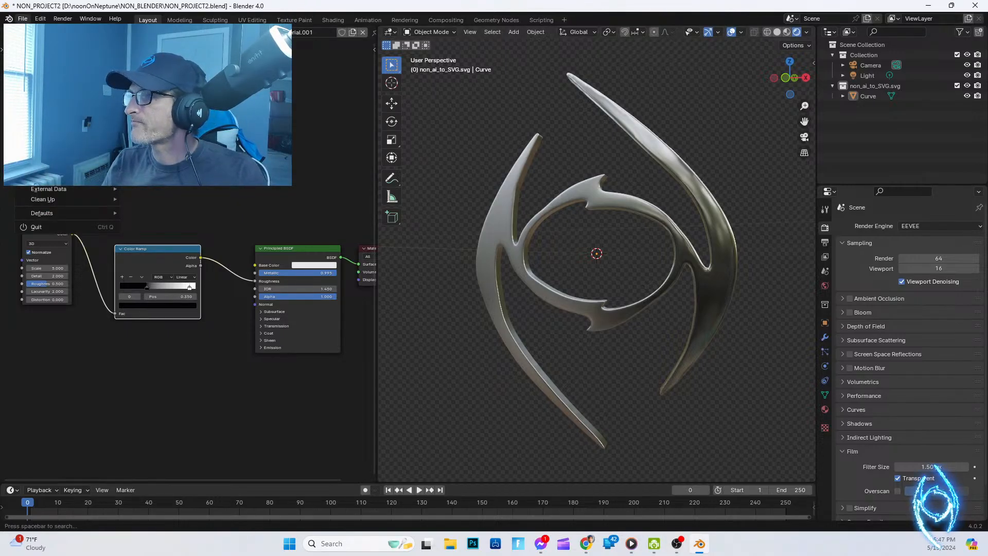
{"action": "key", "text": "ctrl+s"}
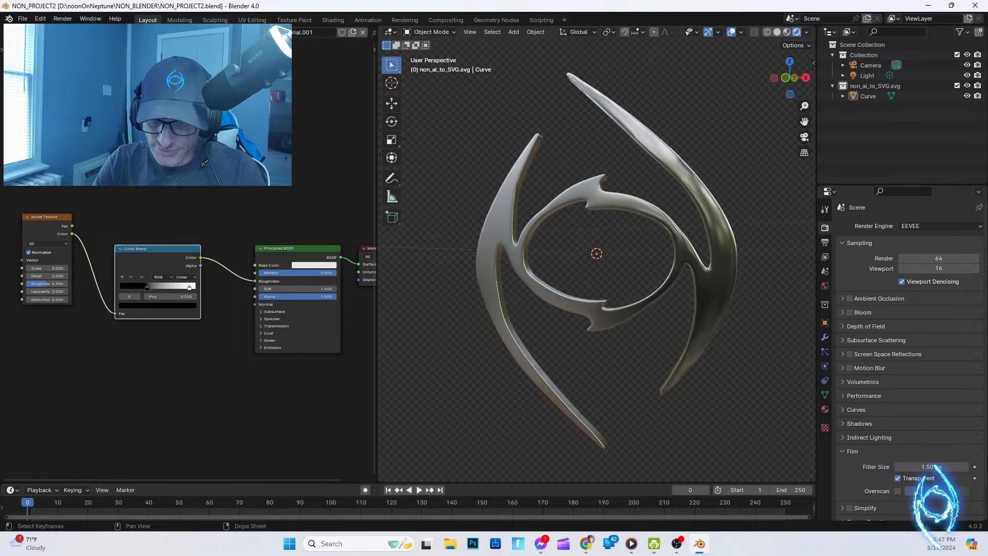
Step: Switch to Chrome and watch the chrome logo tutorial from 5:51 to 7:12, pausing it there
{"action": "key", "text": "alt+Tab"}
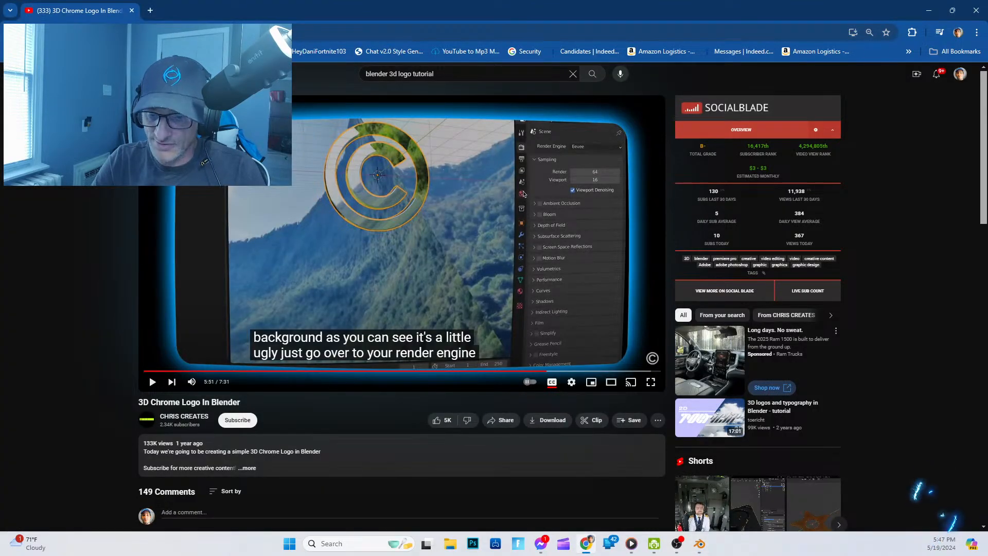
{"action": "left_click", "coordinate": [152, 382]}
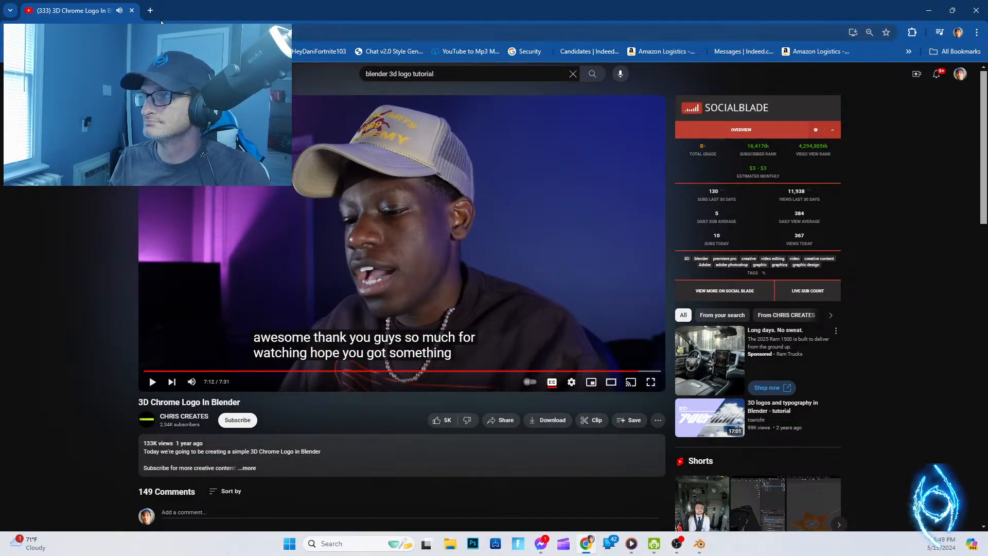
Step: Look through the suggested videos beside the tutorial for another Blender logo lesson, and return to the start of the page
{"action": "scroll", "coordinate": [717, 458], "scroll_direction": "down", "scroll_amount": 3}
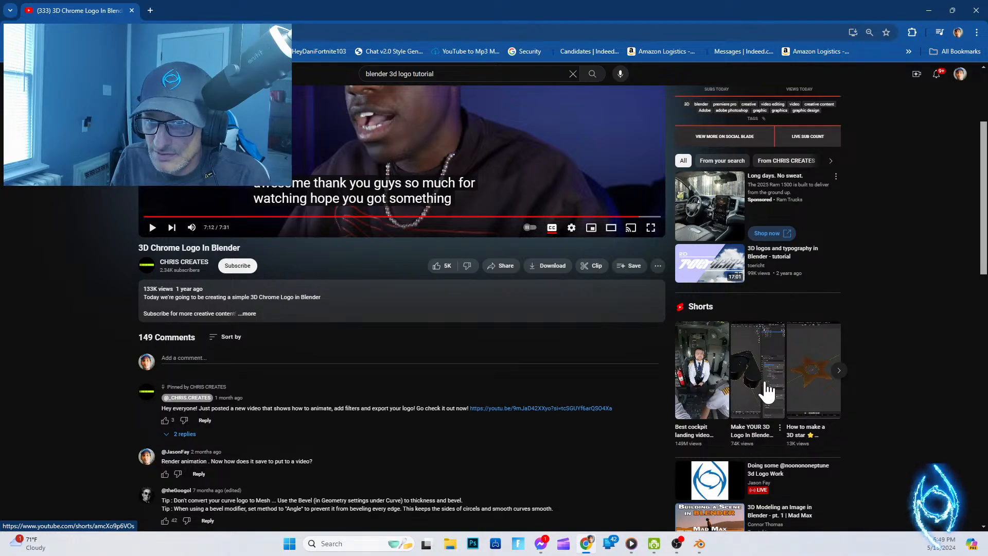
{"action": "scroll", "coordinate": [754, 366], "scroll_direction": "down", "scroll_amount": 1}
{"action": "scroll", "coordinate": [754, 363], "scroll_direction": "down", "scroll_amount": 2}
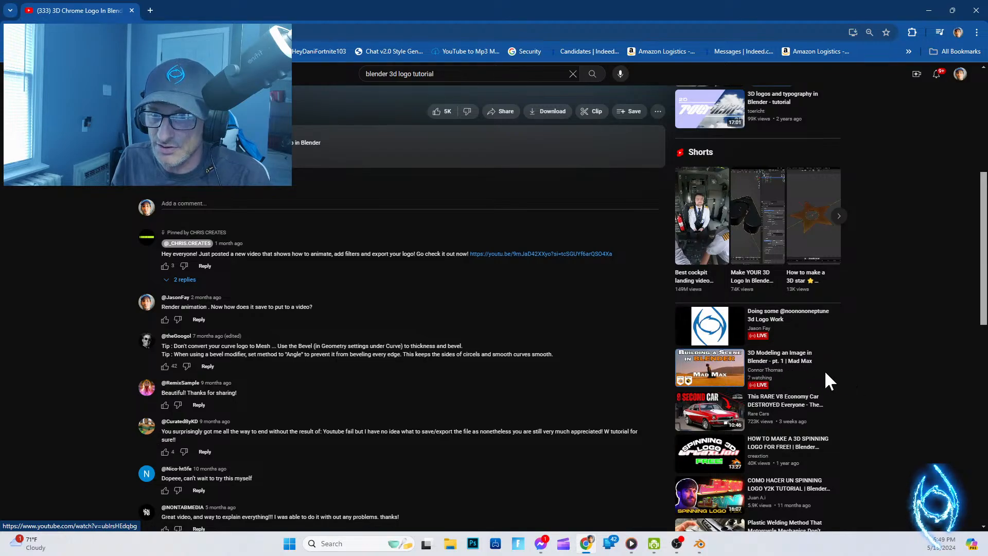
{"action": "scroll", "coordinate": [856, 365], "scroll_direction": "down", "scroll_amount": 1}
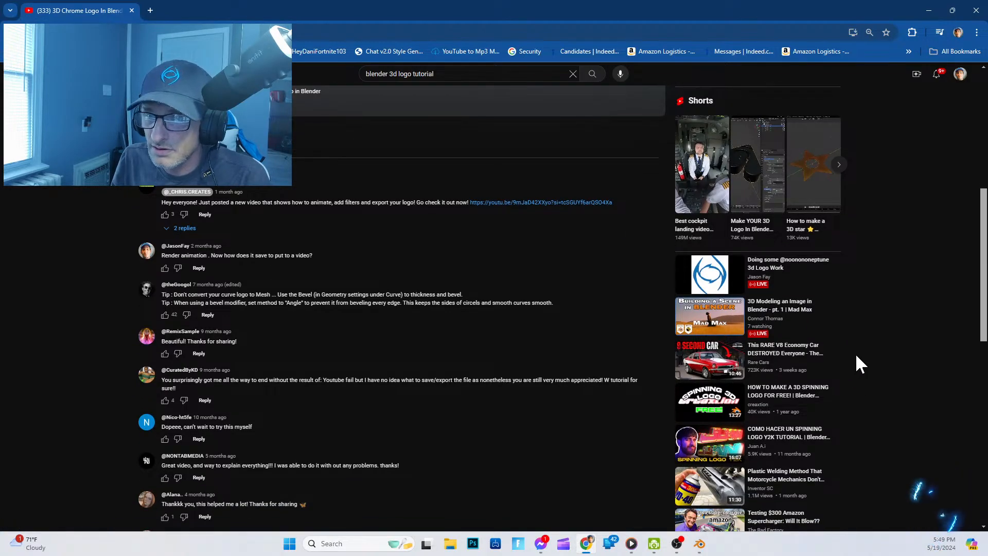
{"action": "scroll", "coordinate": [857, 356], "scroll_direction": "down", "scroll_amount": 1}
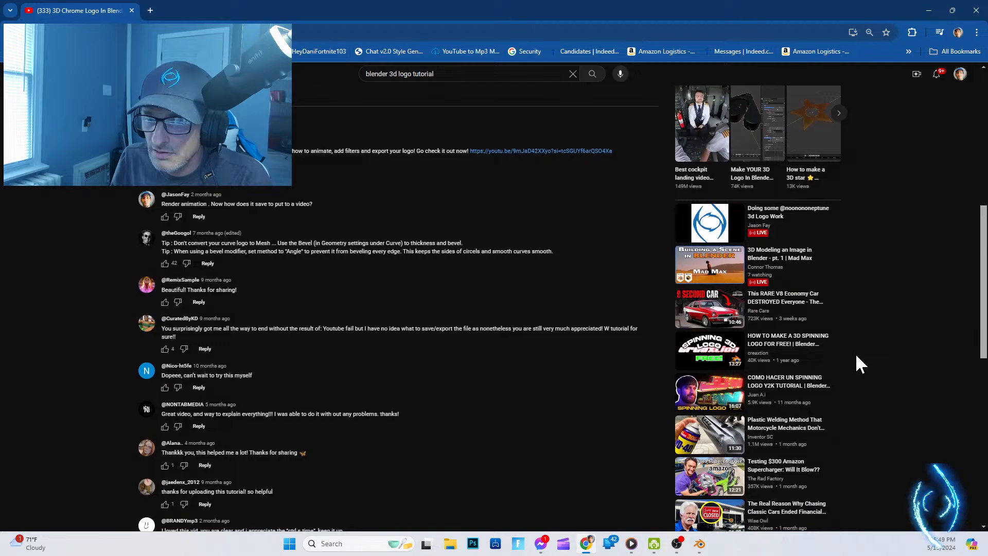
{"action": "scroll", "coordinate": [856, 356], "scroll_direction": "down", "scroll_amount": 1}
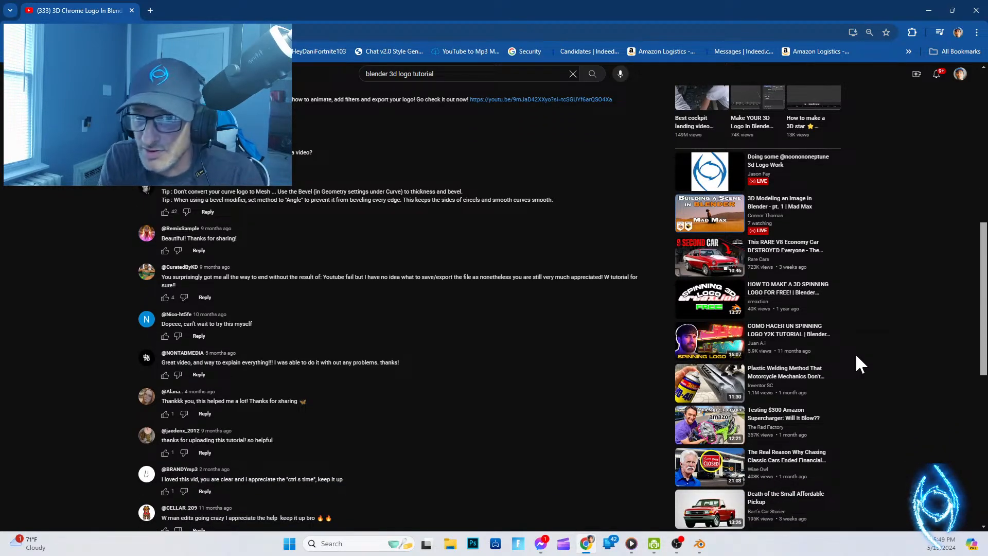
{"action": "scroll", "coordinate": [855, 353], "scroll_direction": "down", "scroll_amount": 2}
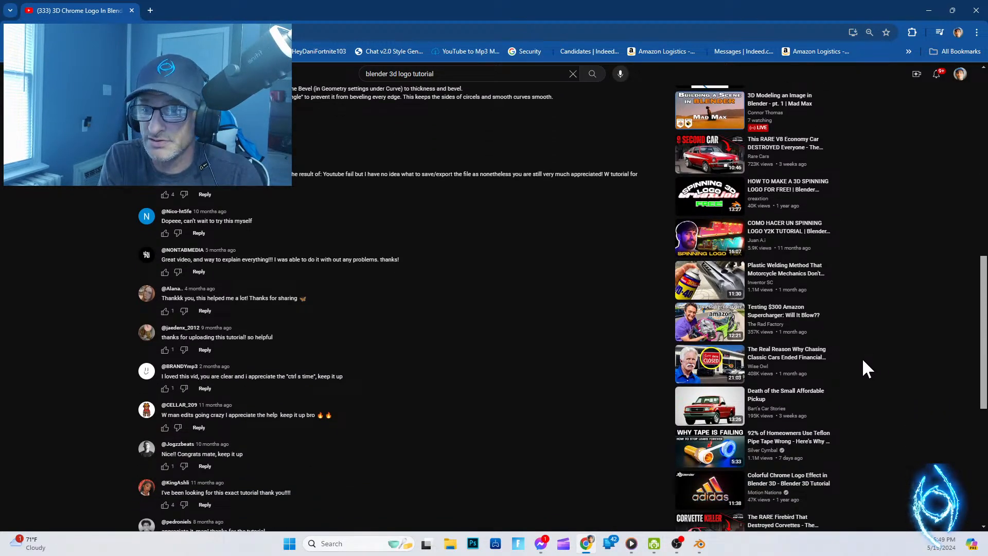
{"action": "scroll", "coordinate": [863, 362], "scroll_direction": "down", "scroll_amount": 2}
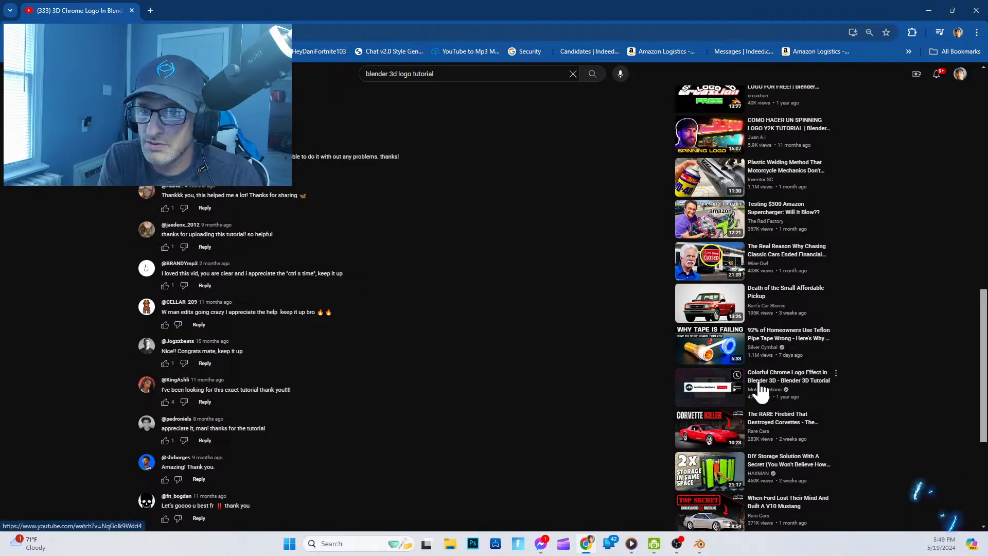
{"action": "scroll", "coordinate": [728, 435], "scroll_direction": "down", "scroll_amount": 3}
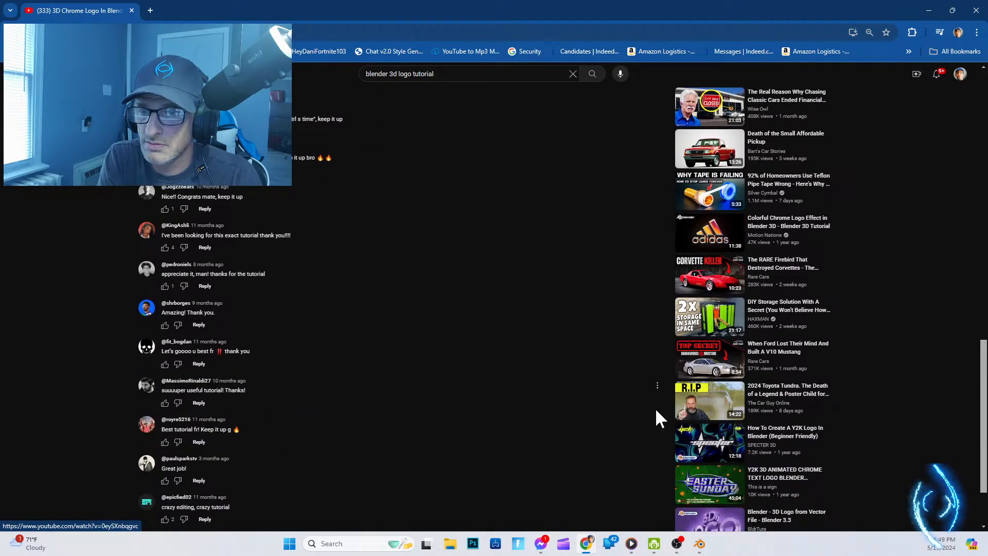
{"action": "scroll", "coordinate": [655, 406], "scroll_direction": "down", "scroll_amount": 2}
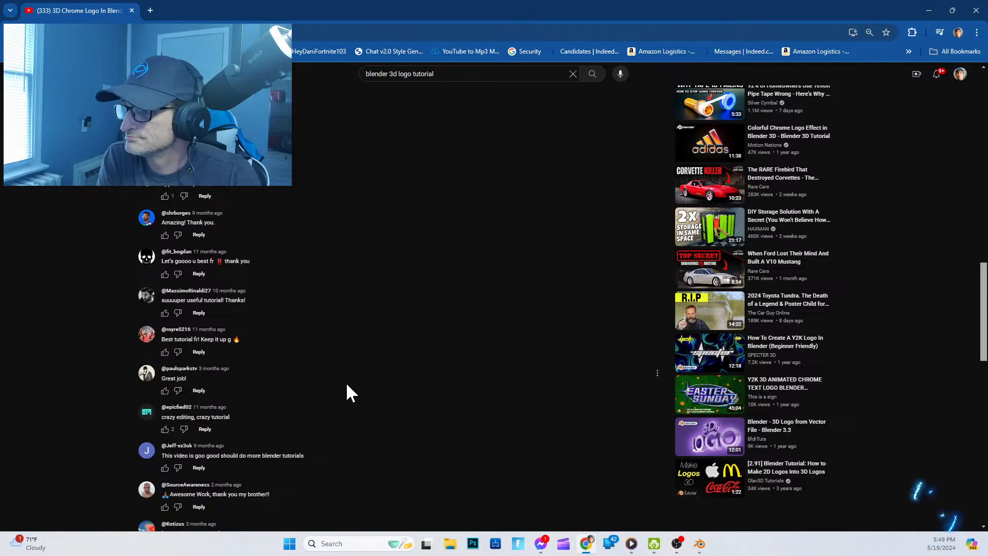
{"action": "scroll", "coordinate": [347, 385], "scroll_direction": "up", "scroll_amount": 20}
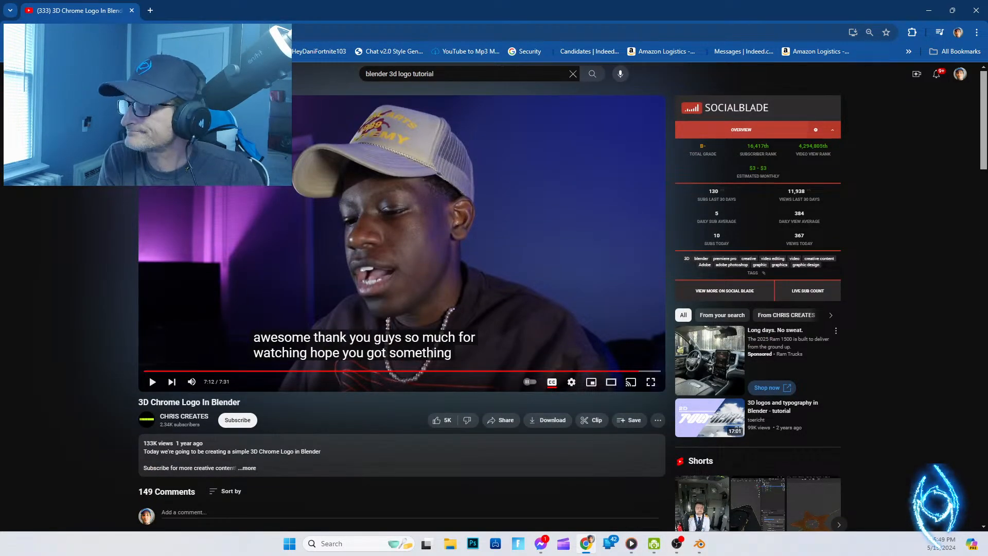
Step: Search YouTube for "blender 3d logo Fly in to Scene"
{"action": "left_click", "coordinate": [443, 74]}
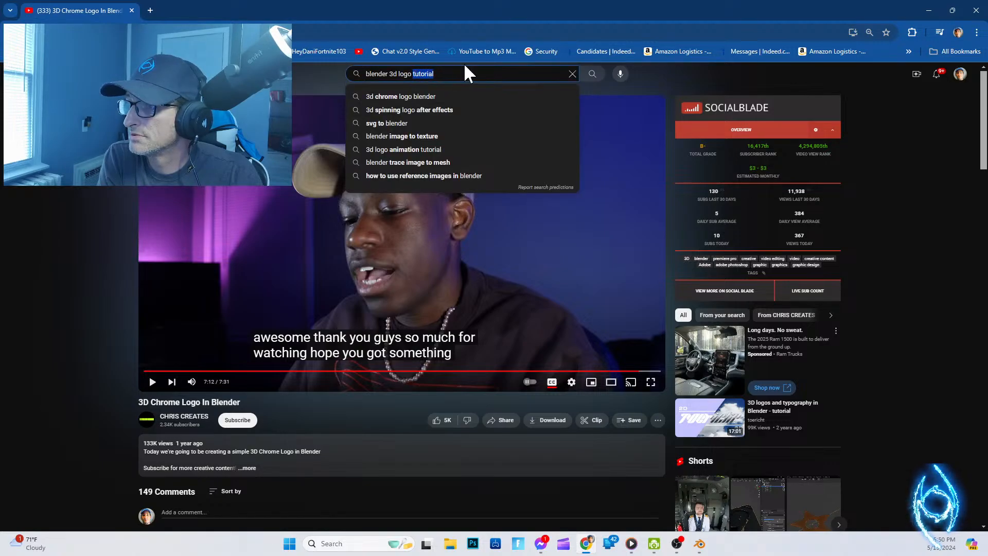
{"action": "key", "text": "BackSpace"}
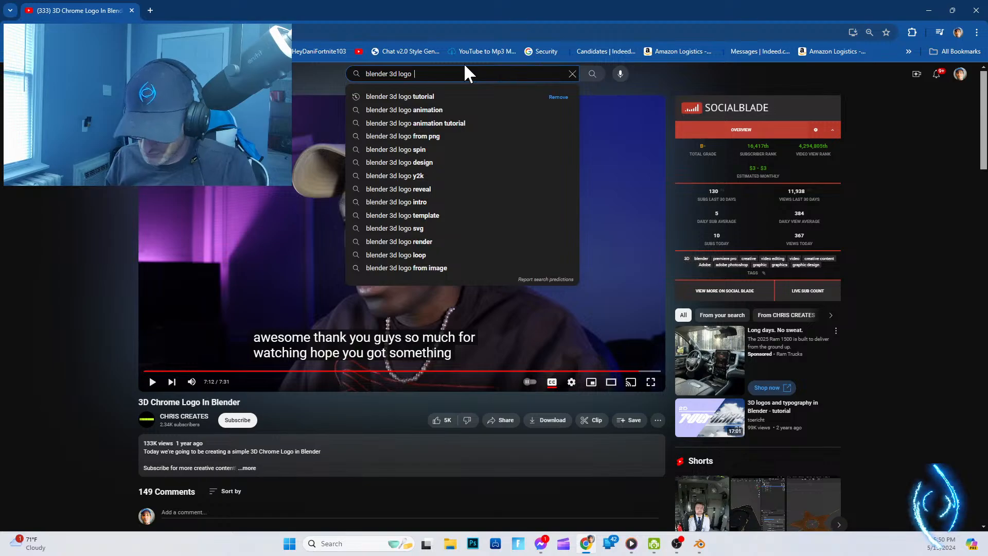
{"action": "type", "text": "Fly in to"}
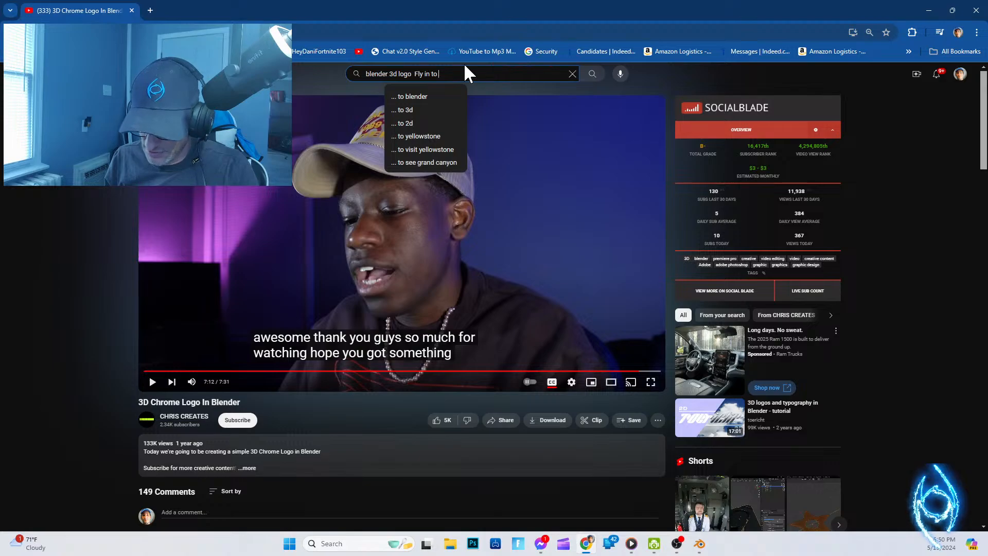
{"action": "type", "text": " Scene"}
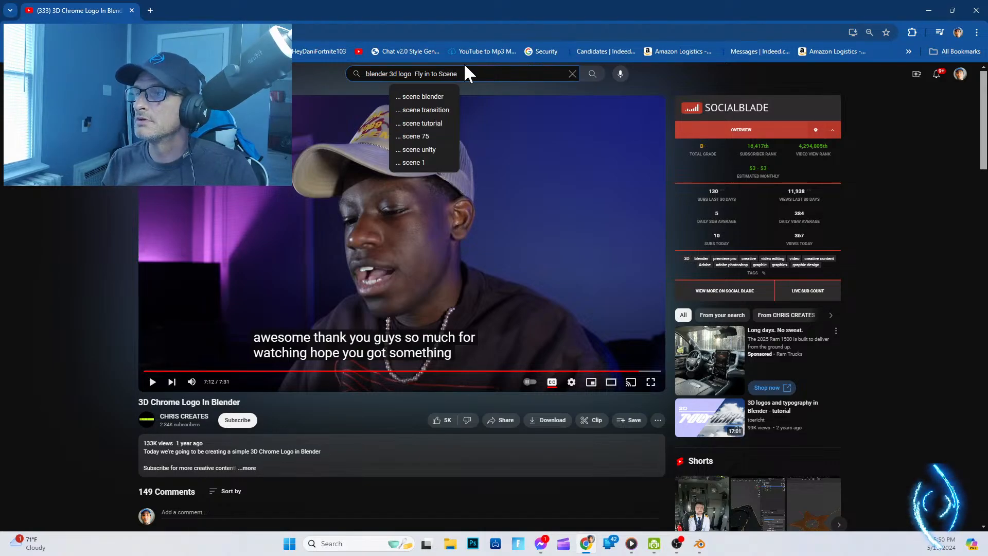
{"action": "key", "text": "Return"}
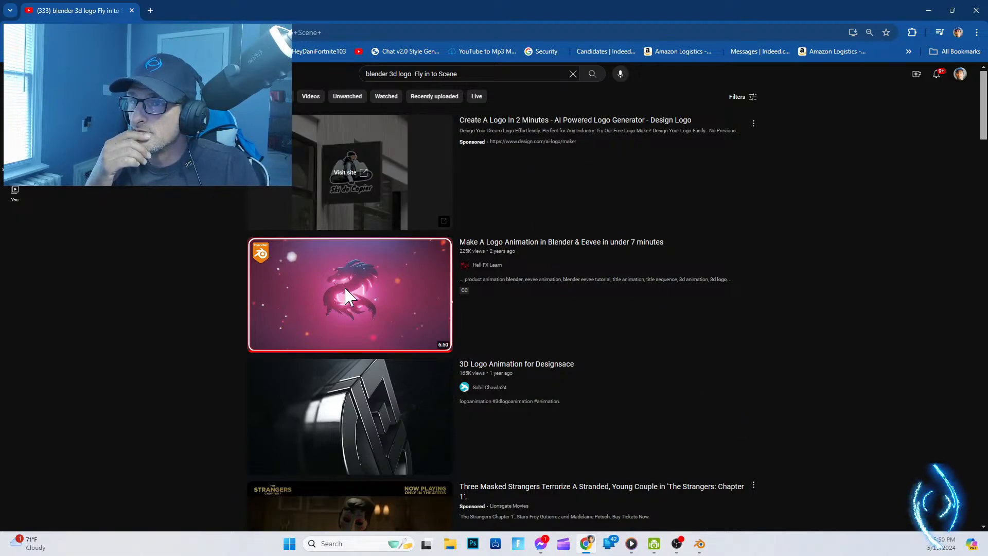
Step: Look through the search results for a logo animation tutorial, previewing the Designsace animation and the Blender & Eevee lesson
{"action": "scroll", "coordinate": [344, 299], "scroll_direction": "down", "scroll_amount": 1}
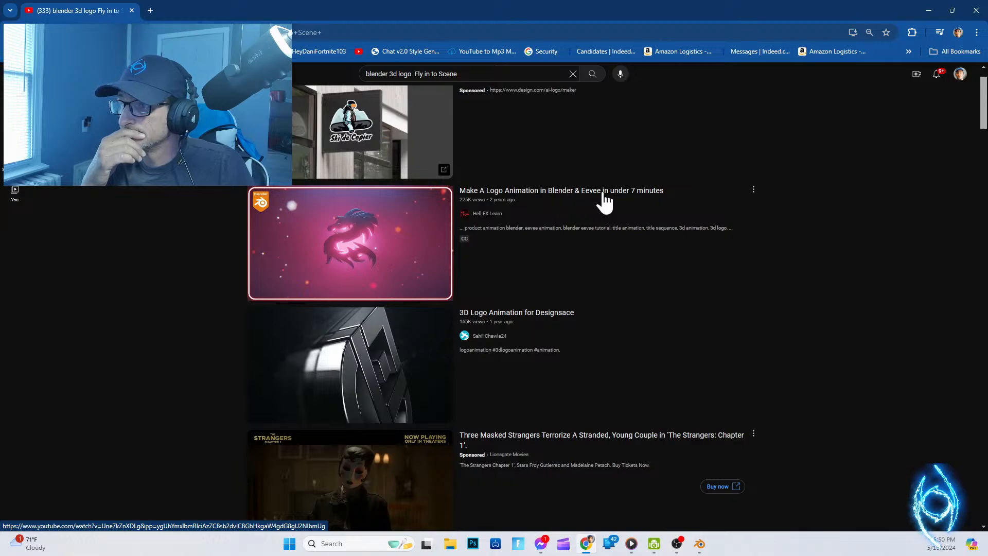
{"action": "scroll", "coordinate": [626, 344], "scroll_direction": "down", "scroll_amount": 1}
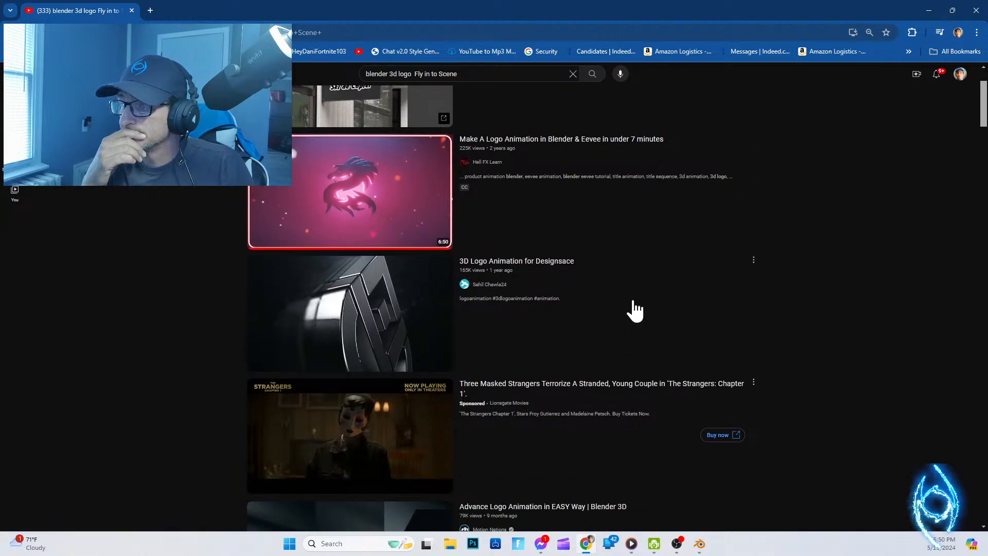
{"action": "scroll", "coordinate": [638, 304], "scroll_direction": "down", "scroll_amount": 1}
{"action": "scroll", "coordinate": [489, 286], "scroll_direction": "down", "scroll_amount": 1}
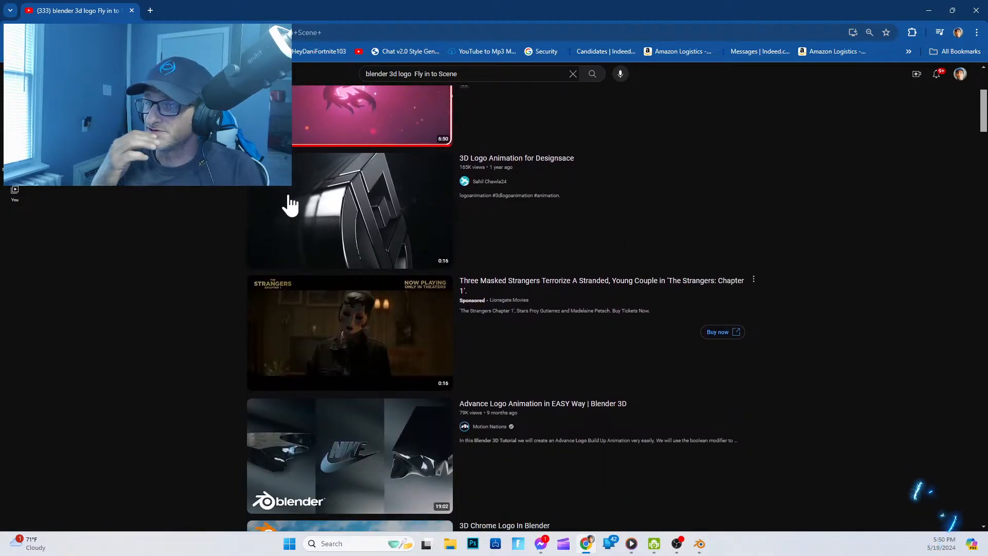
{"action": "mouse_move", "coordinate": [324, 184]}
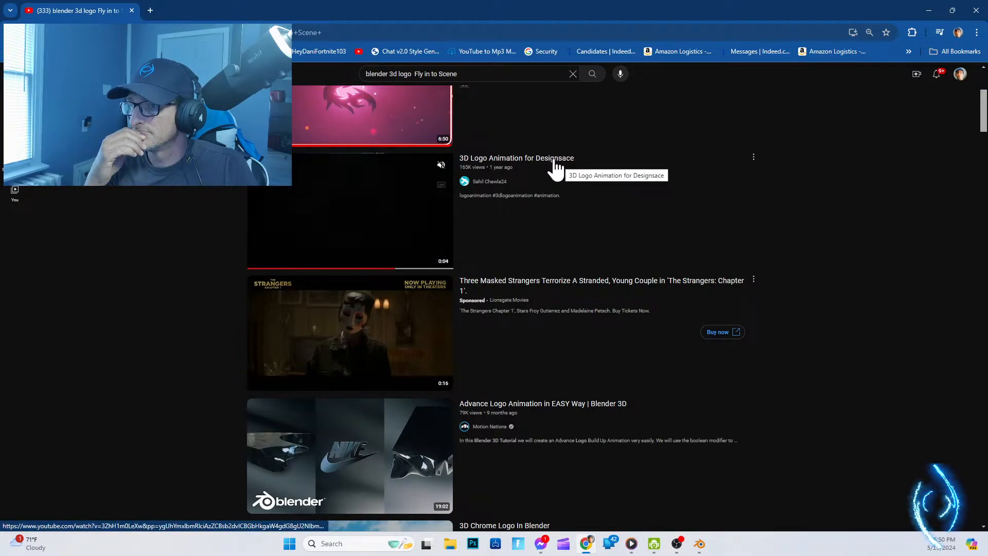
{"action": "scroll", "coordinate": [603, 319], "scroll_direction": "up", "scroll_amount": 4}
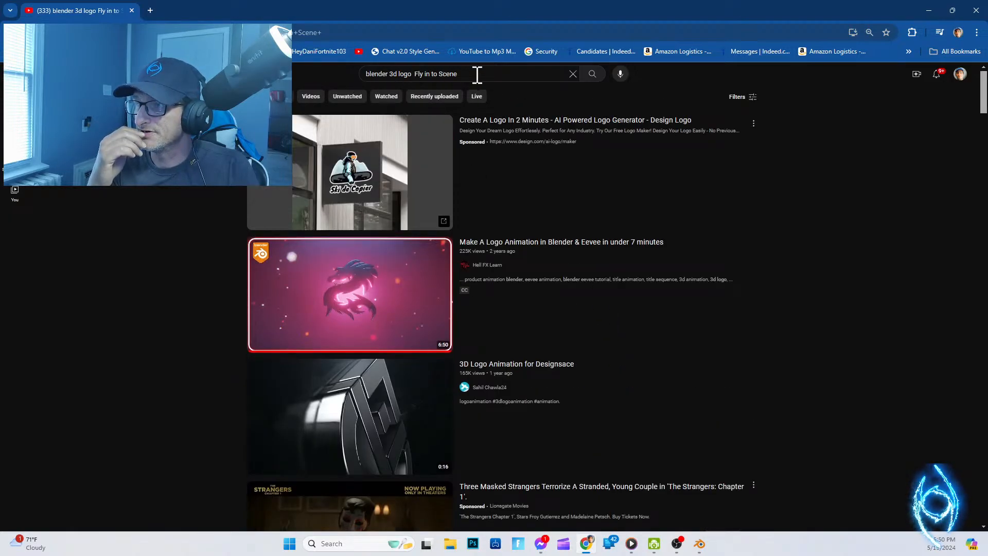
{"action": "scroll", "coordinate": [566, 195], "scroll_direction": "down", "scroll_amount": 1}
{"action": "mouse_move", "coordinate": [370, 269]}
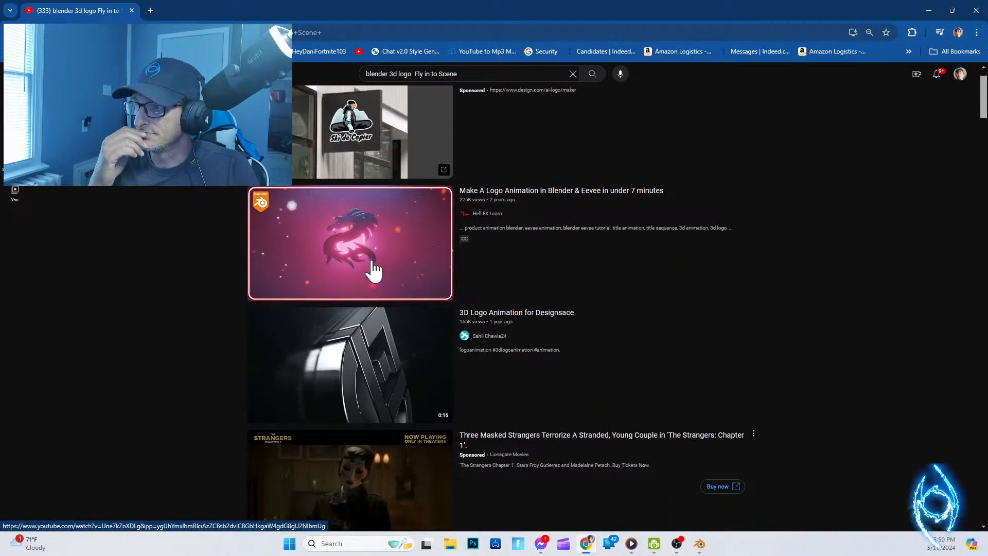
{"action": "mouse_move", "coordinate": [340, 257]}
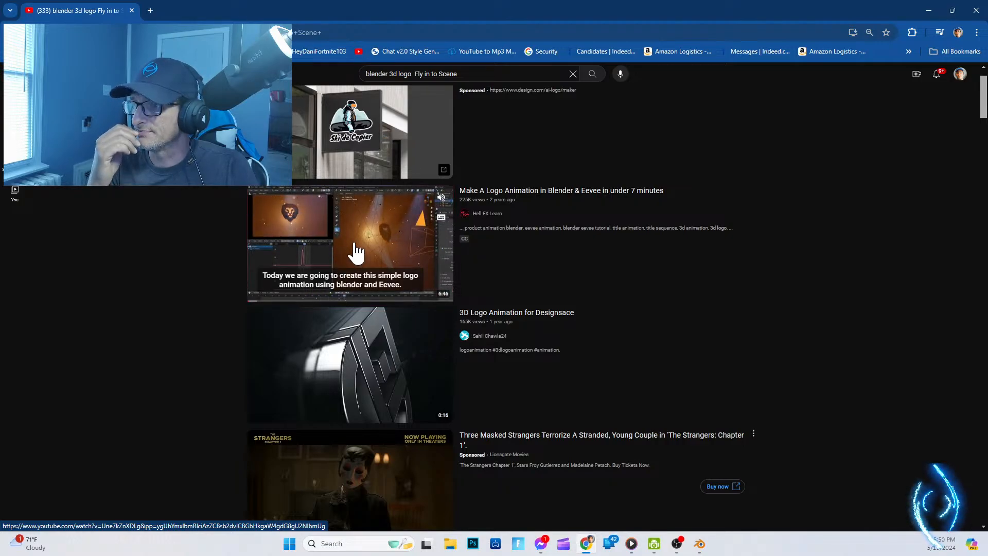
Step: Open "Make A Logo Animation in Blender & Eevee in under 7 minutes", skip the ad, pause at 0:03 and decline the music trial offer
{"action": "left_click", "coordinate": [355, 249]}
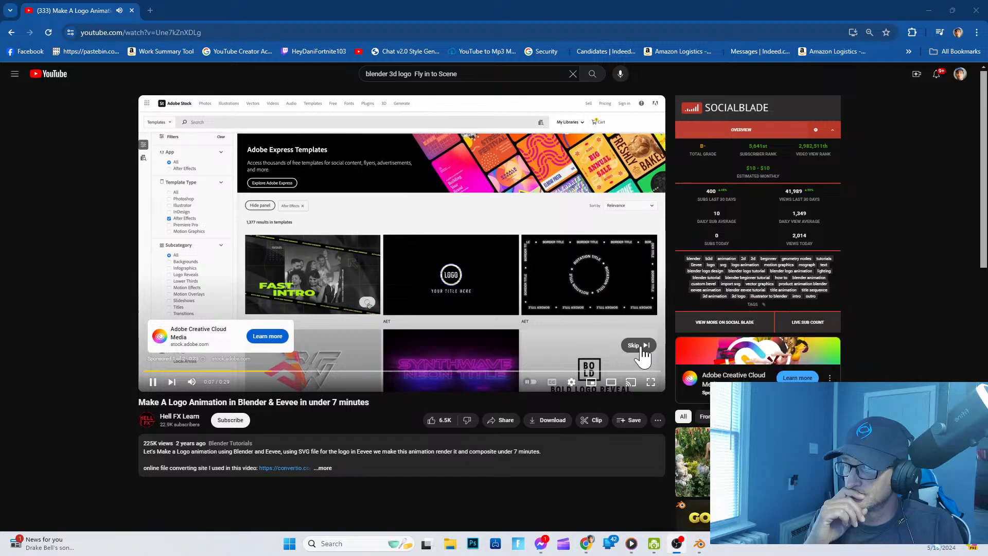
{"action": "left_click", "coordinate": [638, 346]}
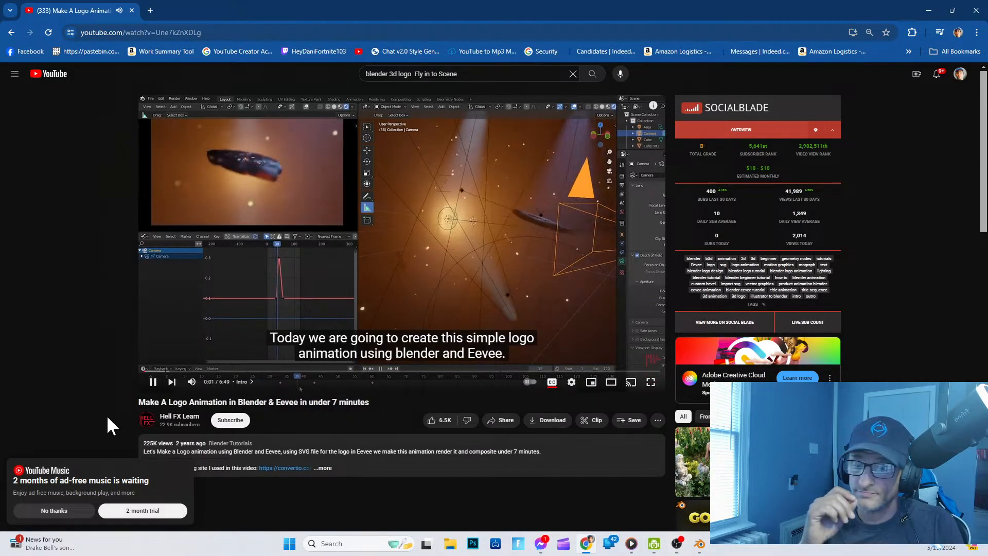
{"action": "left_click", "coordinate": [153, 385]}
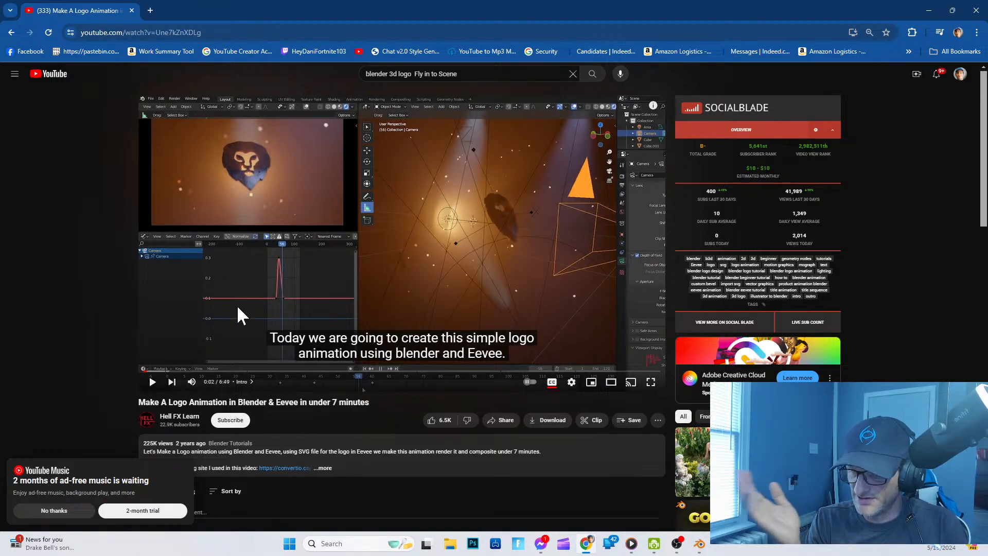
{"action": "left_click", "coordinate": [152, 382]}
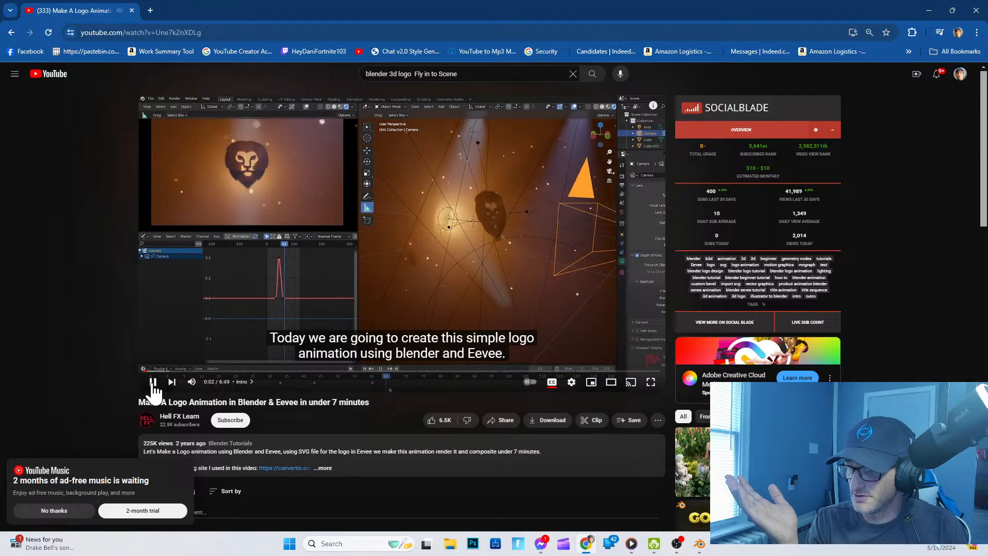
{"action": "left_click", "coordinate": [152, 382]}
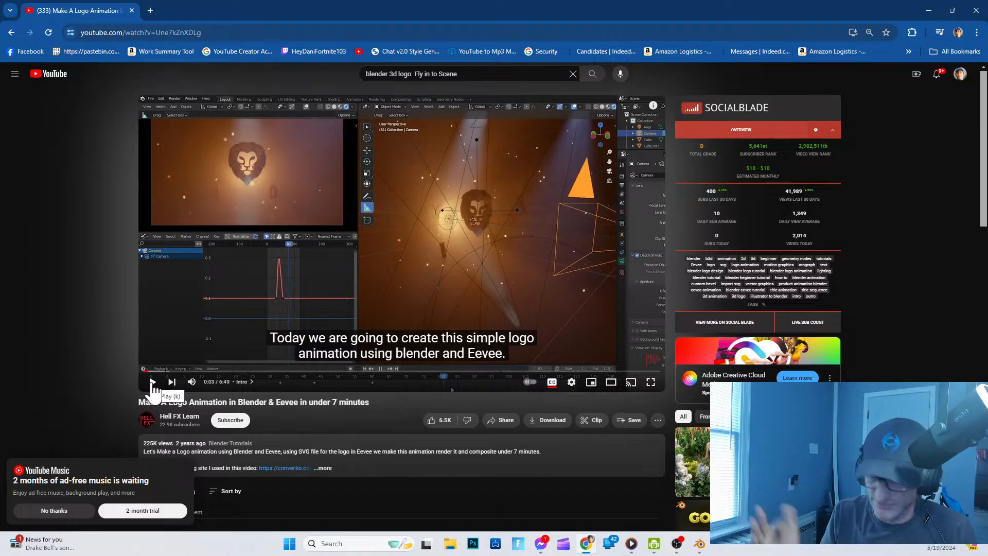
{"action": "left_click", "coordinate": [75, 510]}
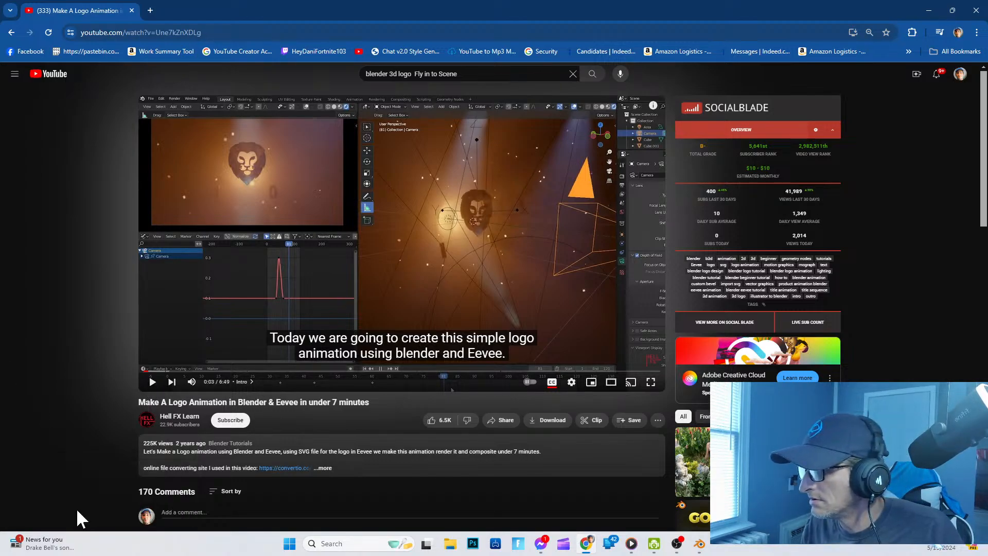
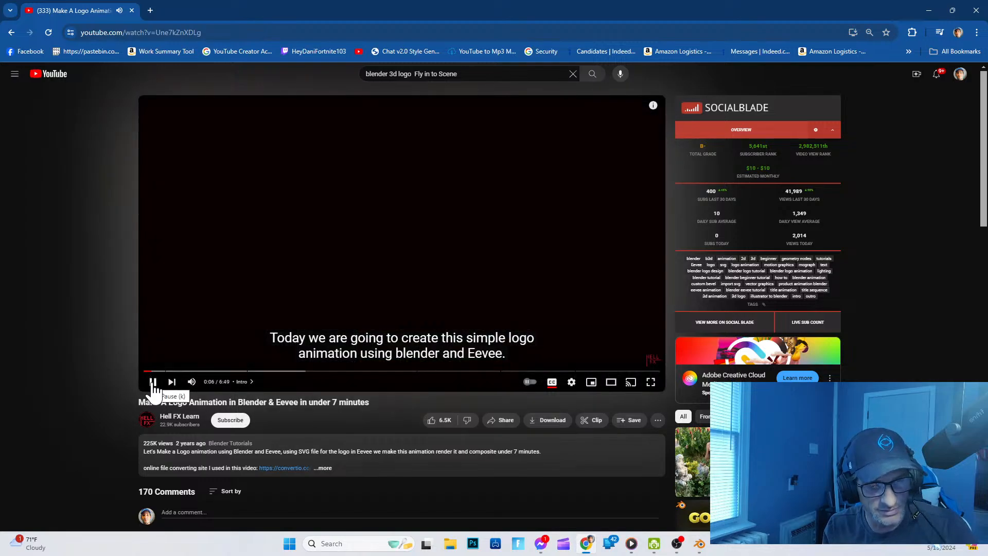
Step: Restart the tutorial from the beginning and watch it, skipping back to about 1:10 to rewatch the logo scaling part
{"action": "left_click", "coordinate": [153, 378]}
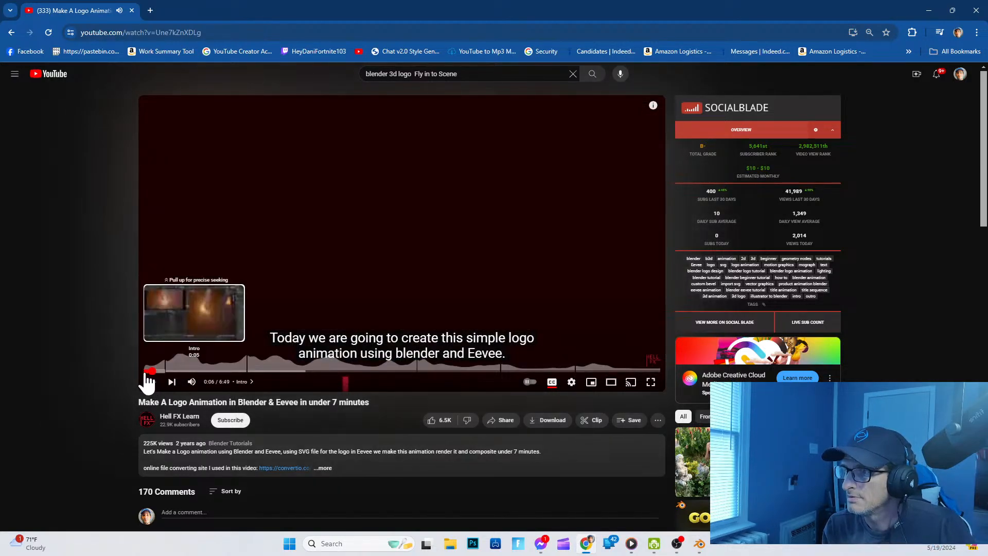
{"action": "left_click_drag", "start_coordinate": [147, 372], "coordinate": [133, 371]}
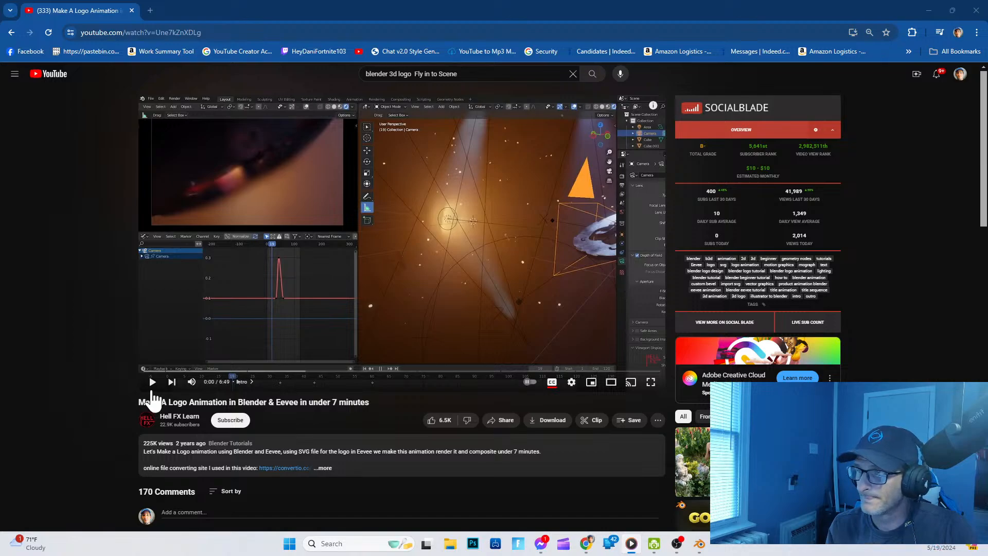
{"action": "left_click", "coordinate": [152, 392]}
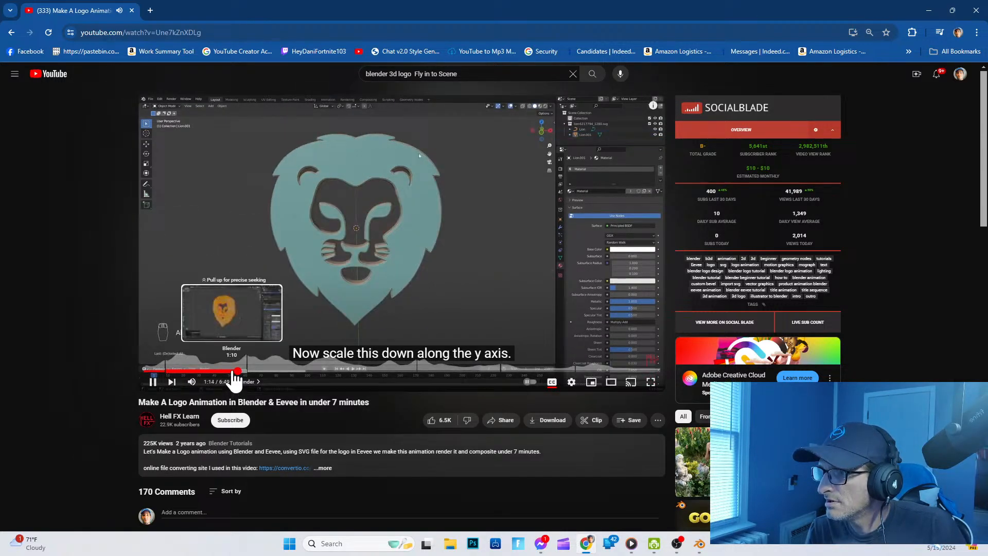
{"action": "left_click", "coordinate": [233, 371]}
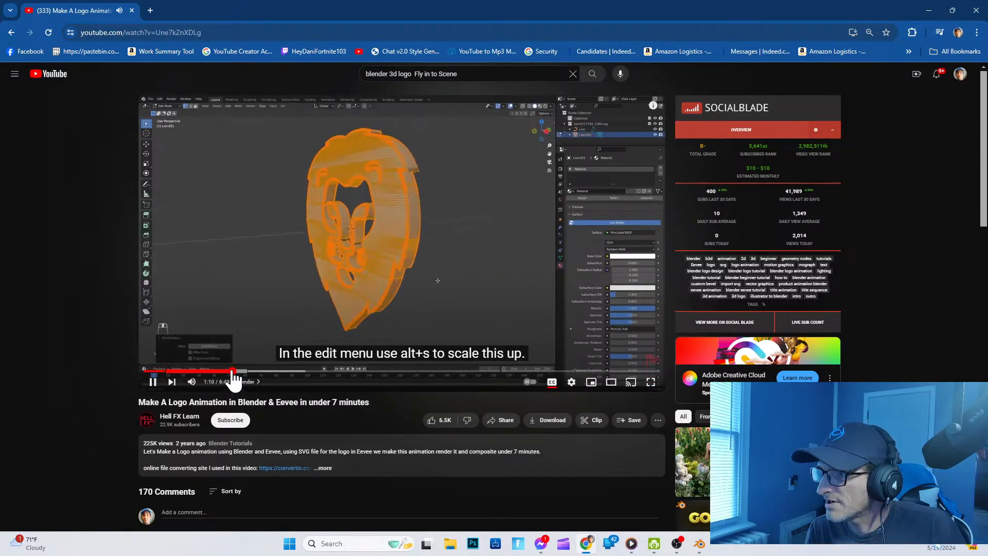
{"action": "left_click", "coordinate": [227, 371]}
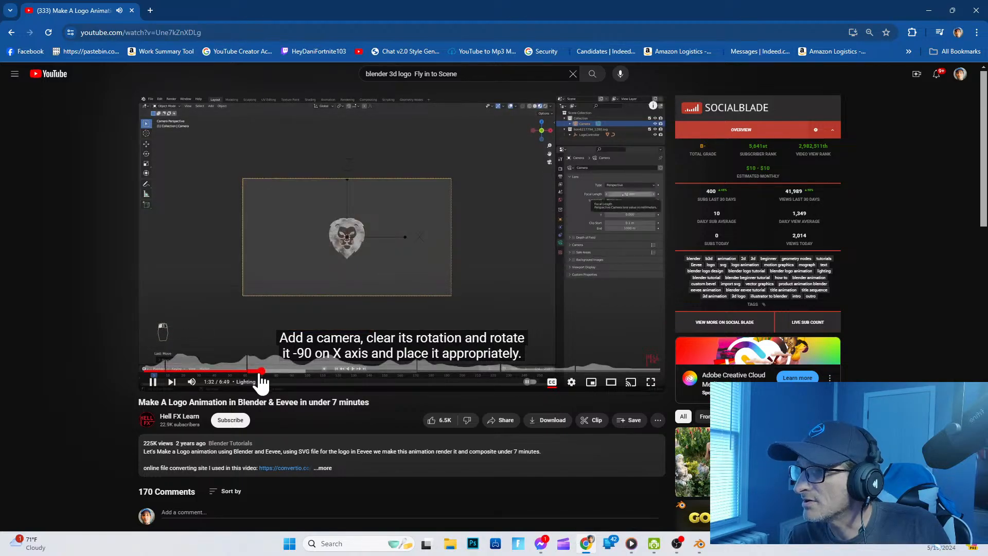
Step: Replay the tutorial's camera setup from about 1:26, pausing at 1:29 to study clearing and rotating the camera
{"action": "left_click_drag", "start_coordinate": [256, 371], "coordinate": [253, 371]}
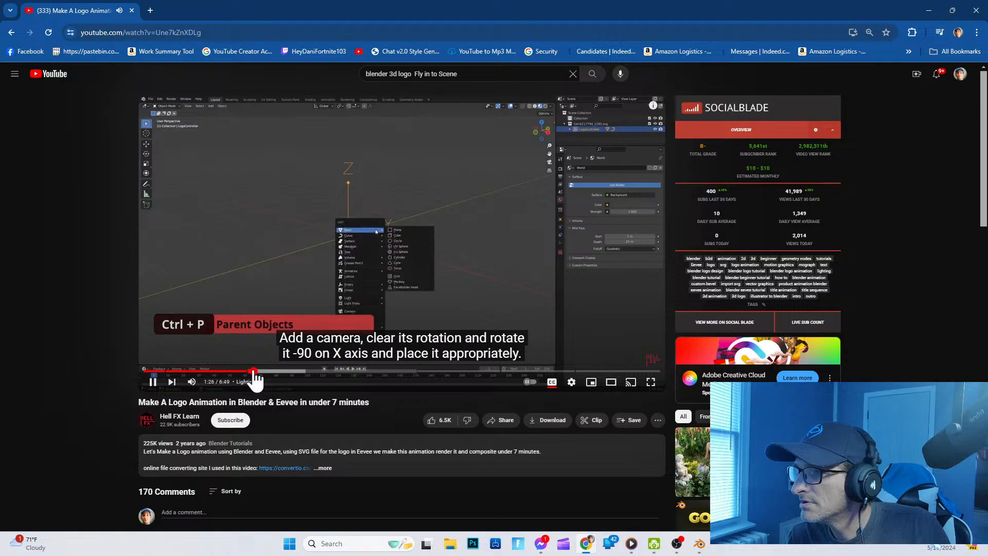
{"action": "left_click_drag", "start_coordinate": [254, 371], "coordinate": [154, 392]}
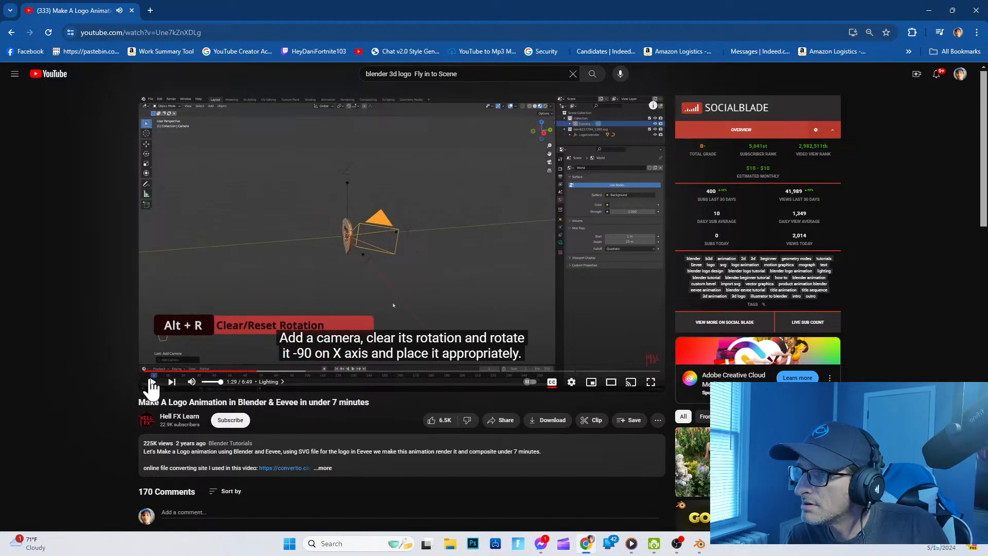
{"action": "left_click", "coordinate": [151, 381]}
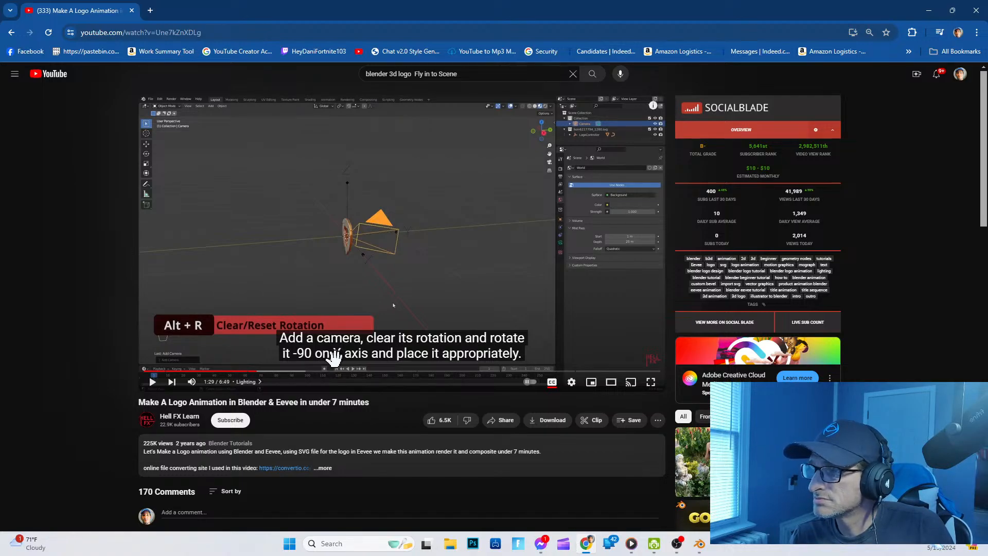
{"action": "left_click", "coordinate": [253, 371]}
{"action": "left_click", "coordinate": [152, 381]}
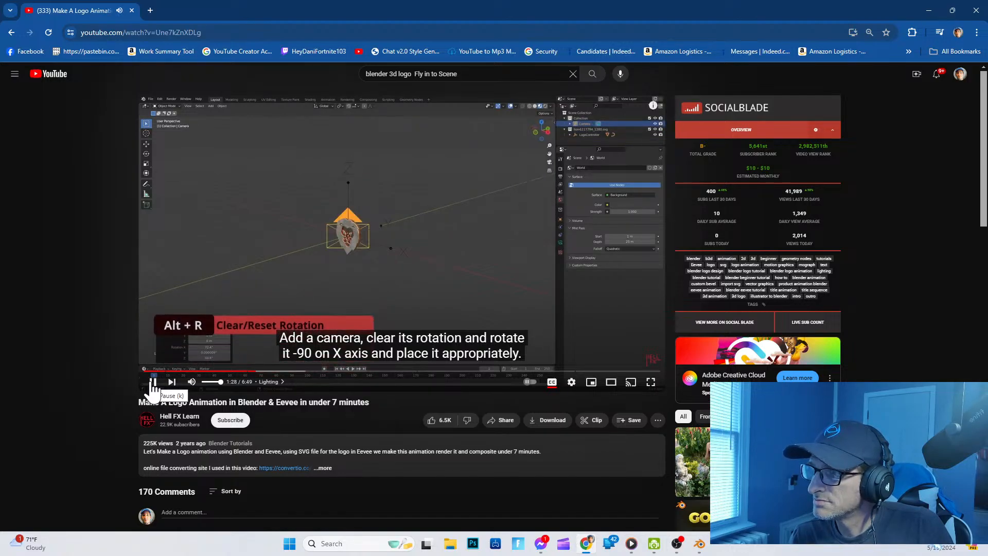
{"action": "left_click", "coordinate": [153, 382]}
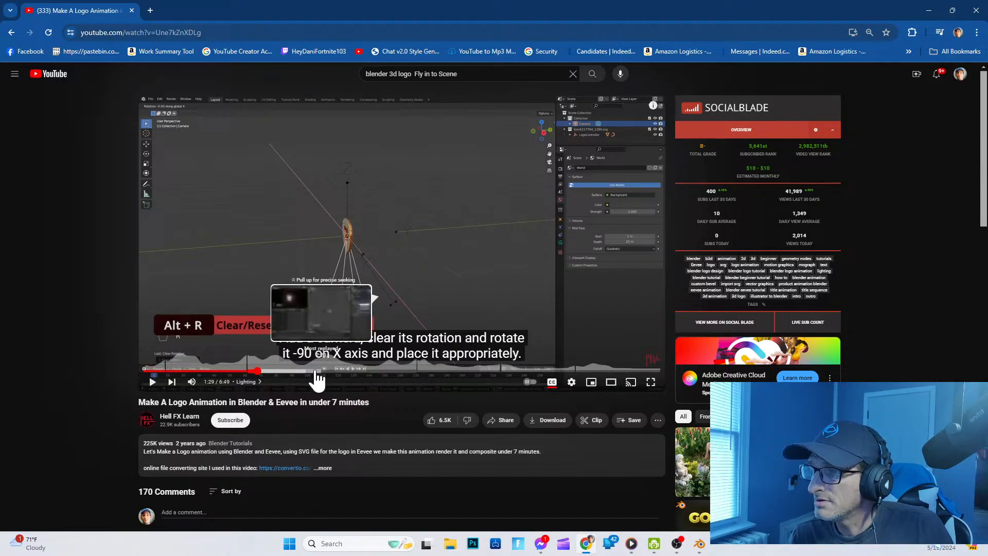
Step: Rewatch the tutorial from 1:24, where objects are parented to an empty and a camera is added, pausing at 1:29
{"action": "left_click", "coordinate": [248, 371]}
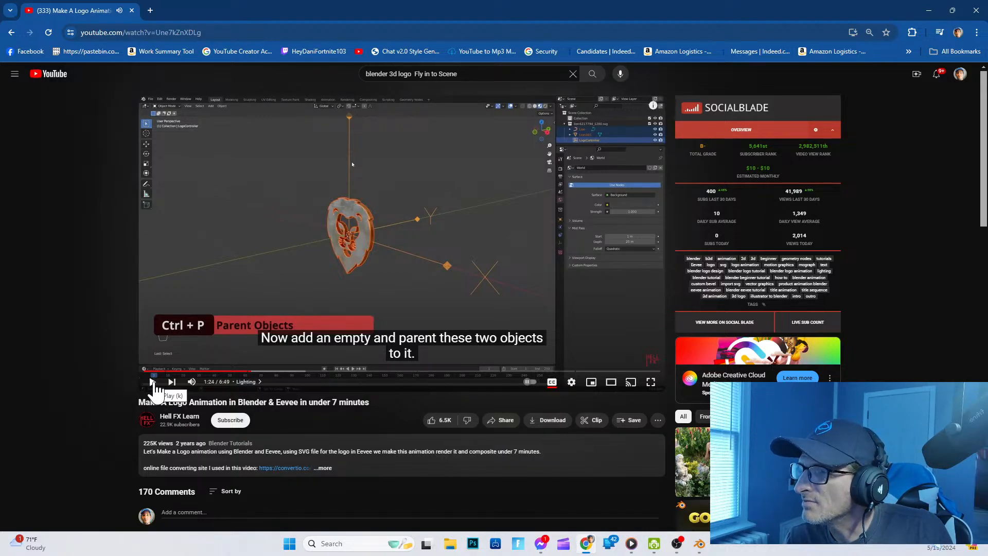
{"action": "left_click", "coordinate": [153, 382]}
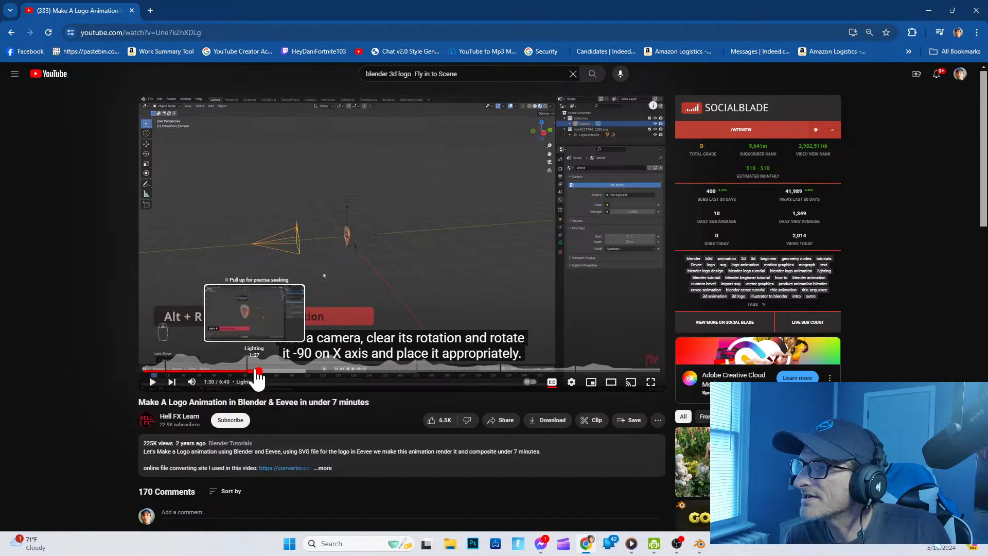
{"action": "left_click", "coordinate": [254, 371]}
{"action": "left_click", "coordinate": [252, 371]}
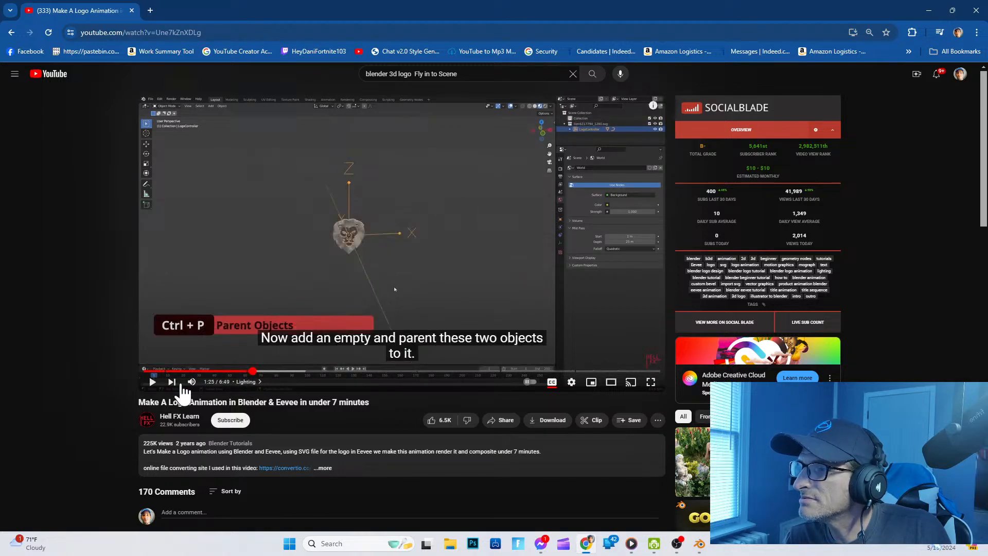
{"action": "left_click", "coordinate": [153, 382]}
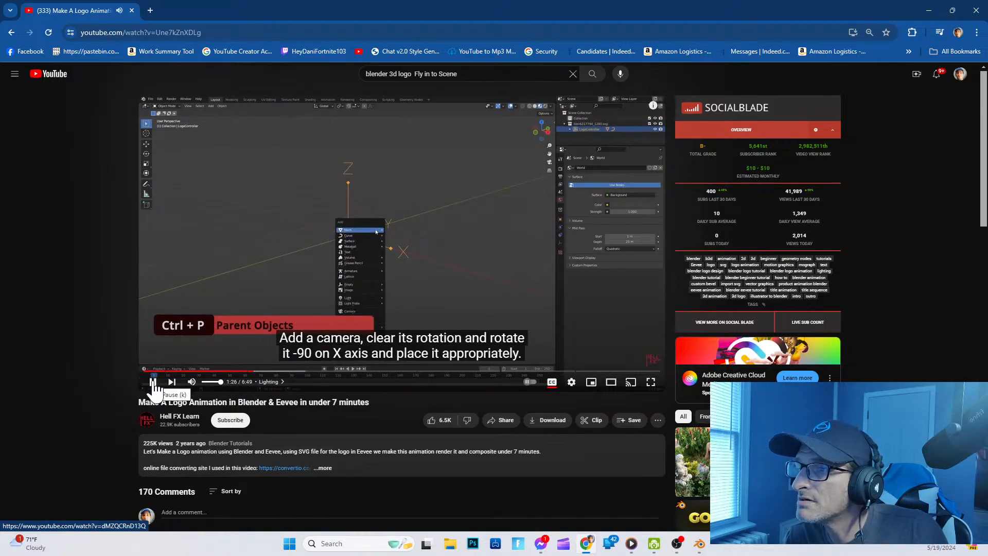
{"action": "left_click", "coordinate": [153, 381]}
{"action": "left_click", "coordinate": [153, 381]}
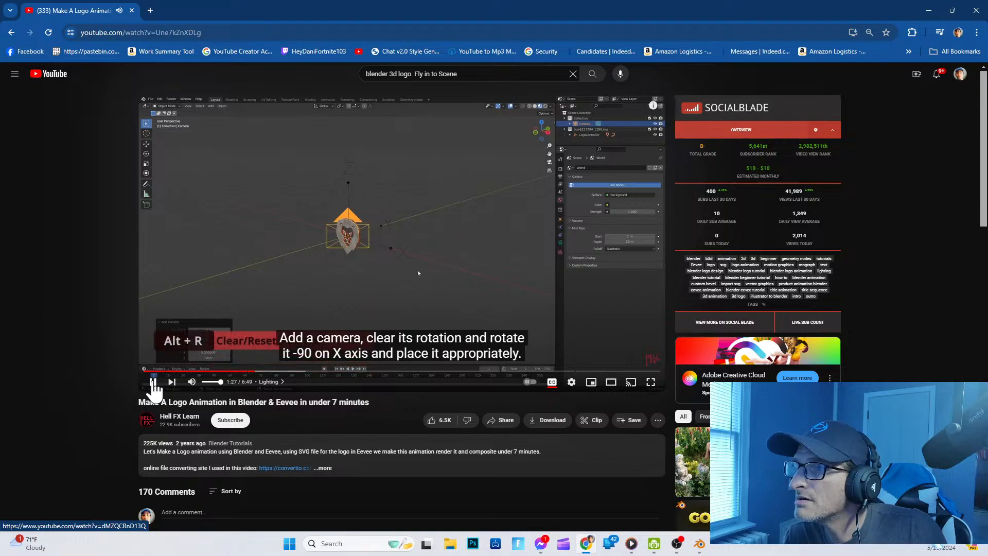
{"action": "left_click", "coordinate": [154, 382]}
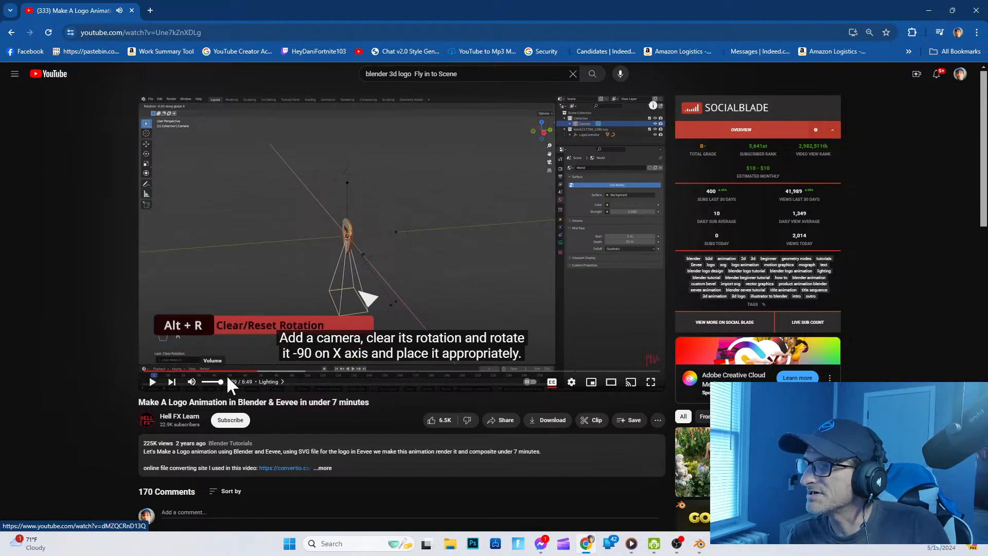
Step: Rewatch the tutorial from about 1:21, going back again to 1:24 and pausing at 1:28 on the camera rotation reset
{"action": "left_click", "coordinate": [254, 371]}
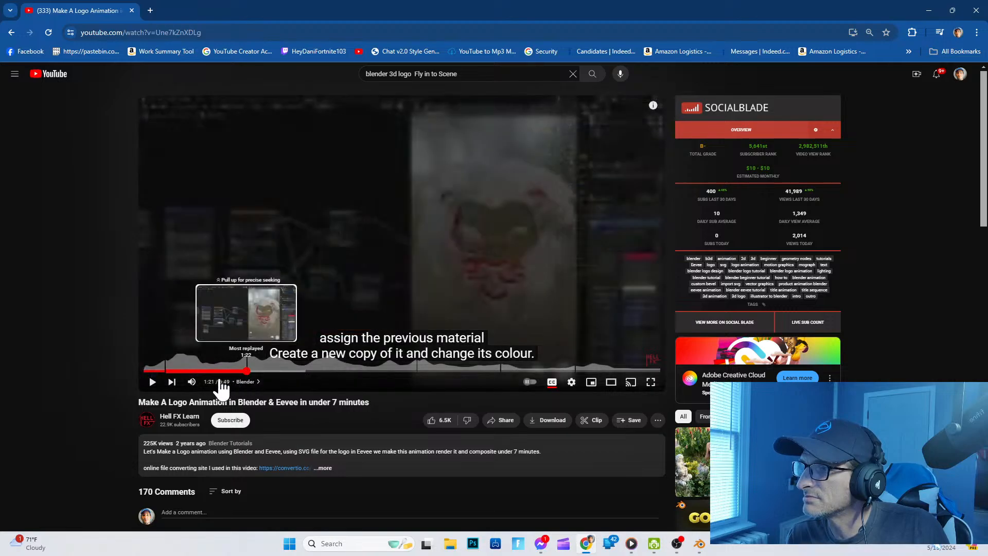
{"action": "left_click", "coordinate": [153, 382]}
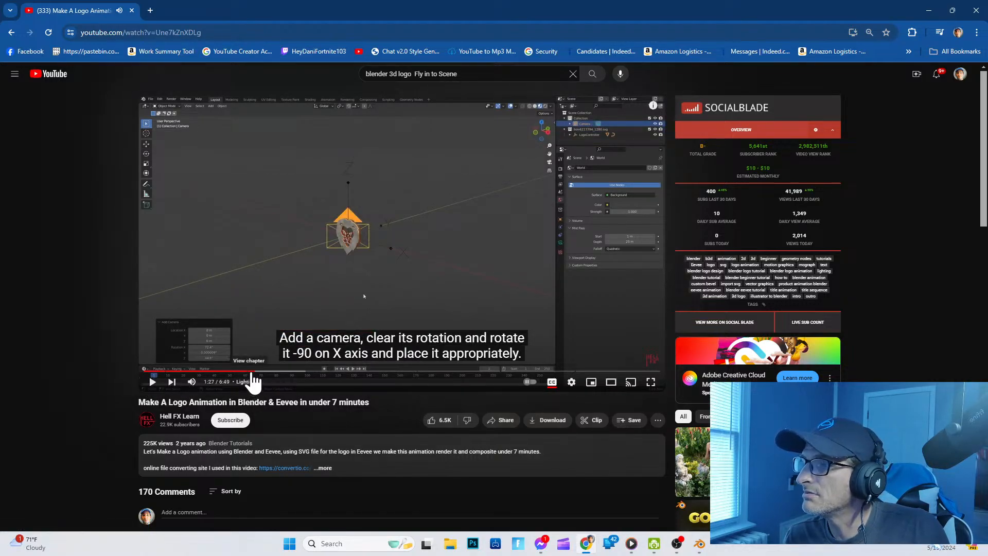
{"action": "left_click", "coordinate": [251, 372]}
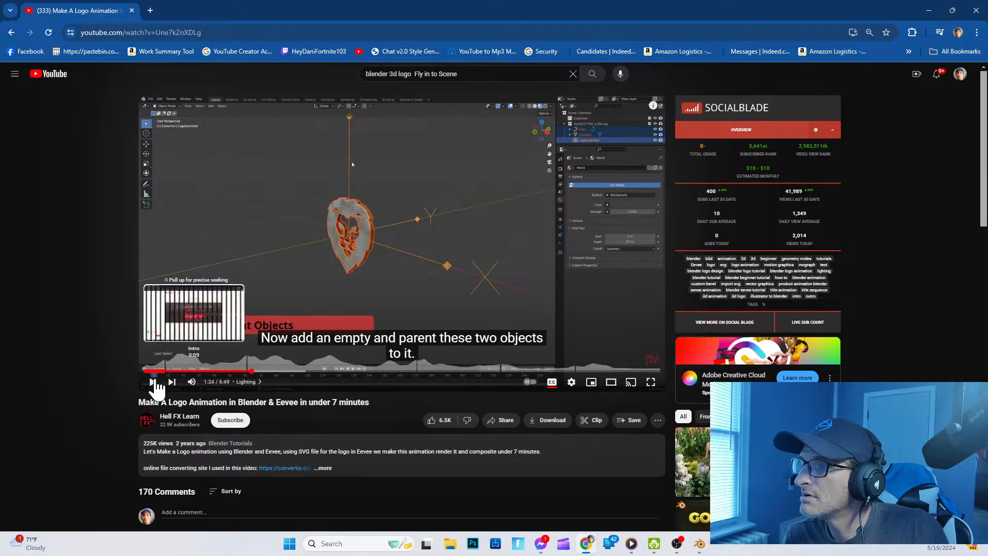
{"action": "left_click", "coordinate": [153, 382]}
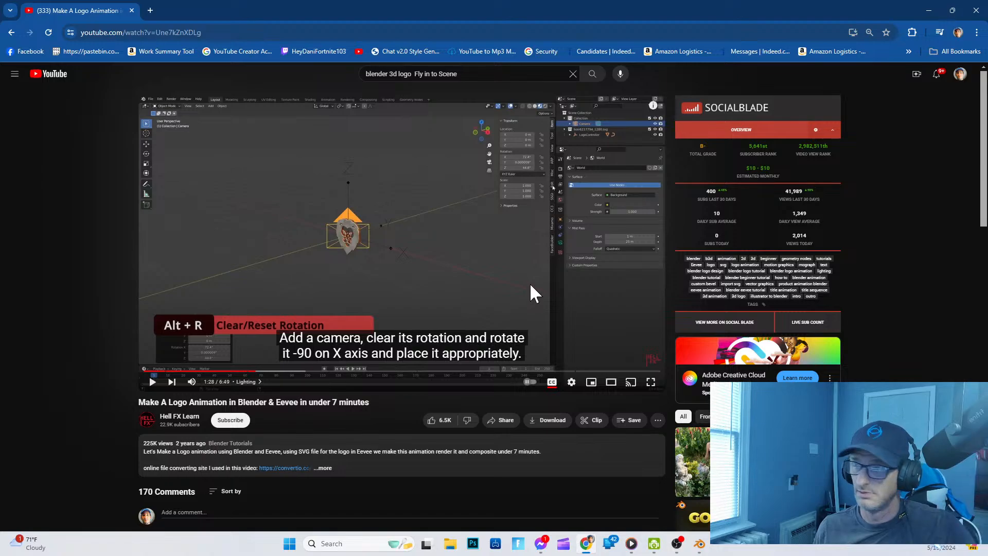
{"action": "left_click", "coordinate": [153, 381]}
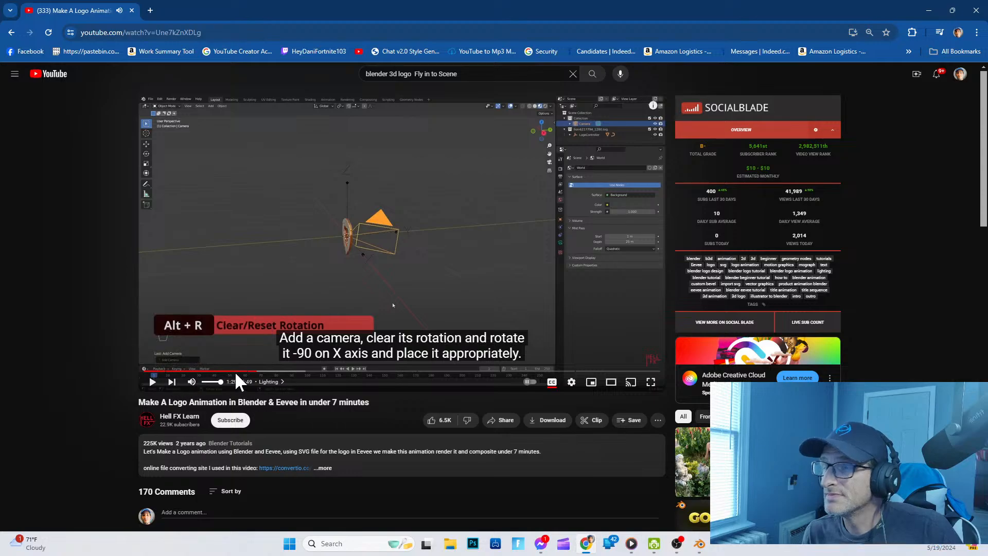
Step: Go back to about 1:23 and play the empty-parenting part in short bursts, pausing at 1:26
{"action": "left_click", "coordinate": [250, 370]}
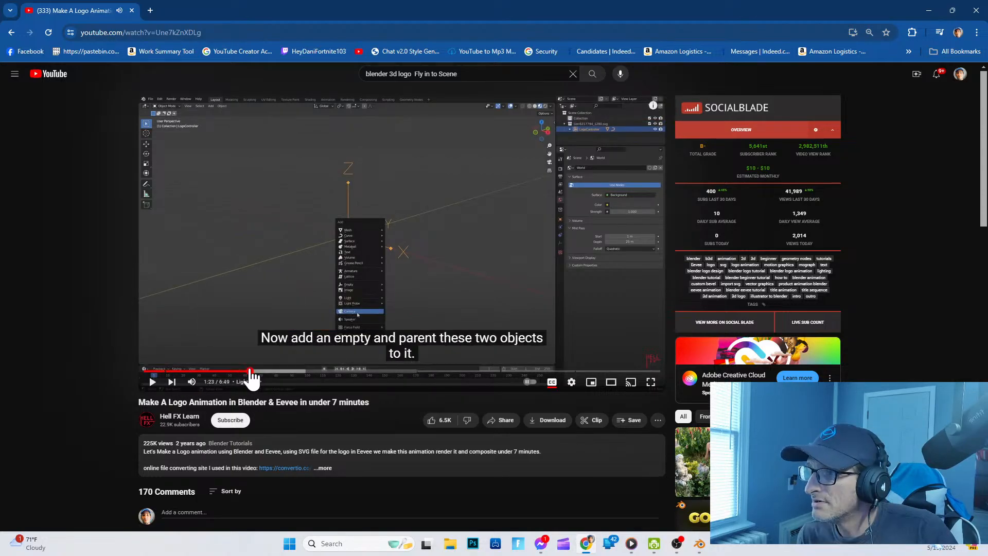
{"action": "left_click", "coordinate": [153, 381]}
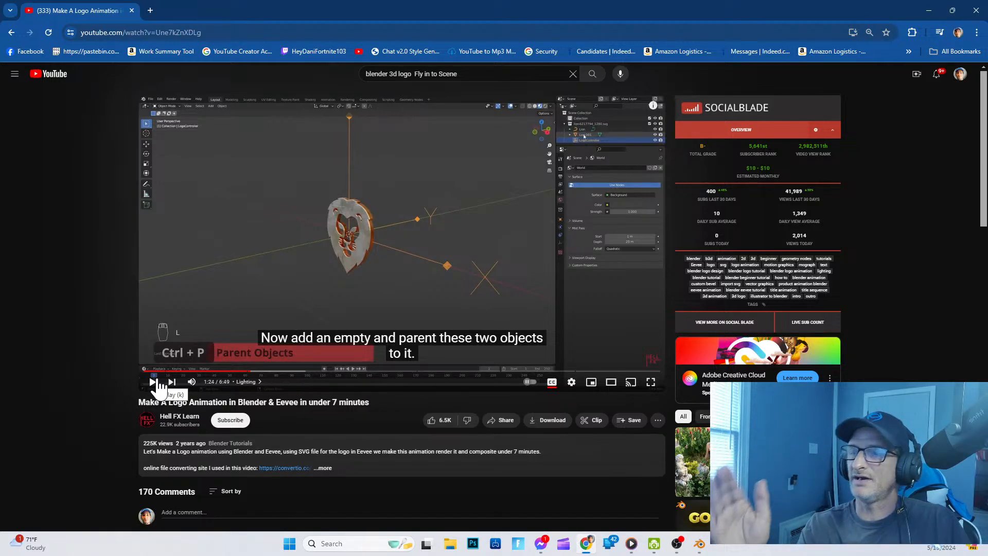
{"action": "left_click", "coordinate": [153, 382]}
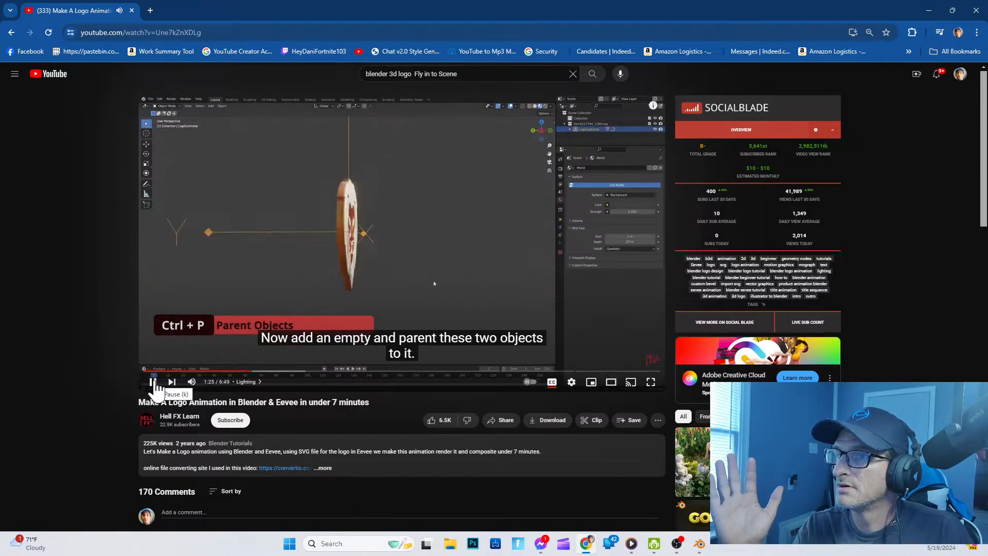
{"action": "left_click", "coordinate": [152, 382]}
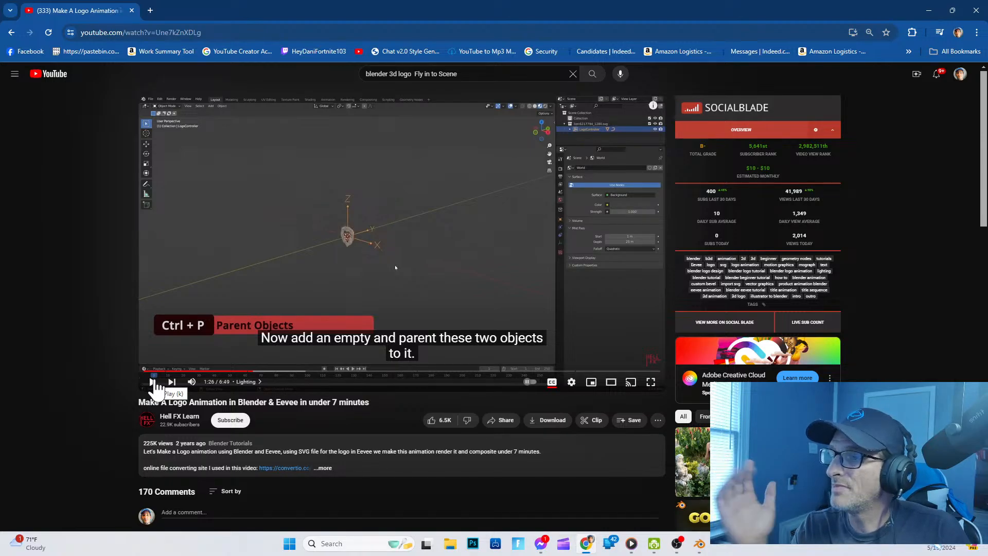
{"action": "left_click", "coordinate": [153, 382]}
{"action": "left_click", "coordinate": [153, 382]}
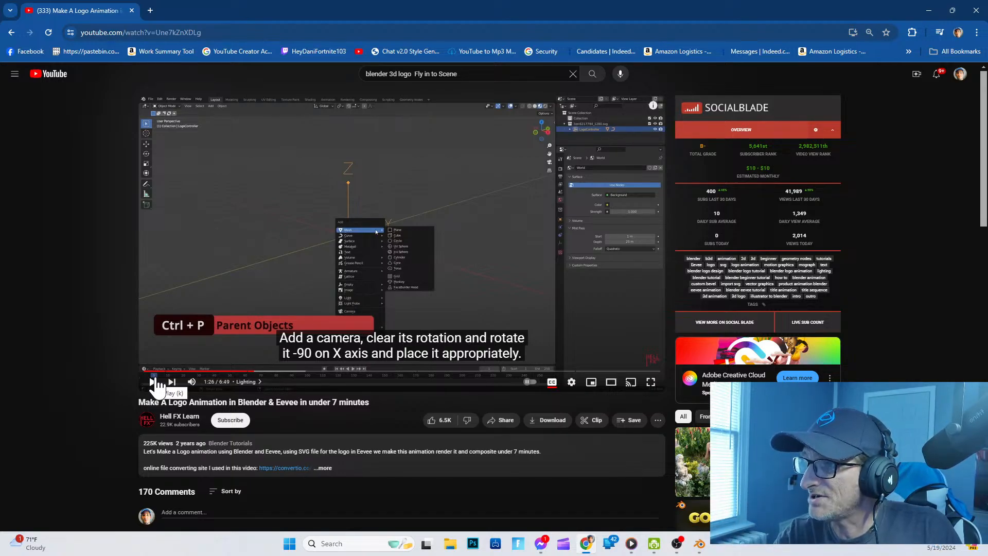
Step: Set the video's playback speed to 0.25 and resume playing the camera setup
{"action": "left_click", "coordinate": [571, 381]}
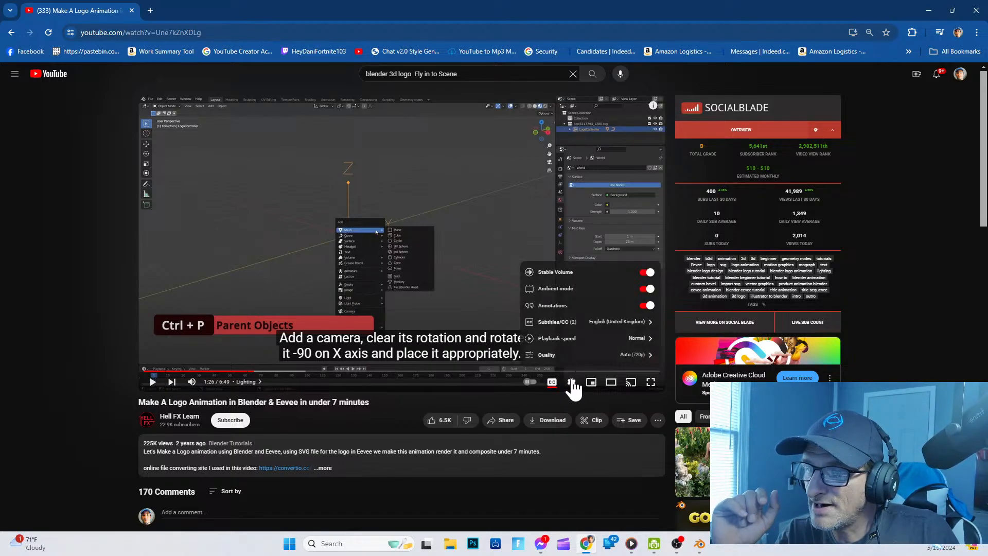
{"action": "left_click", "coordinate": [612, 346]}
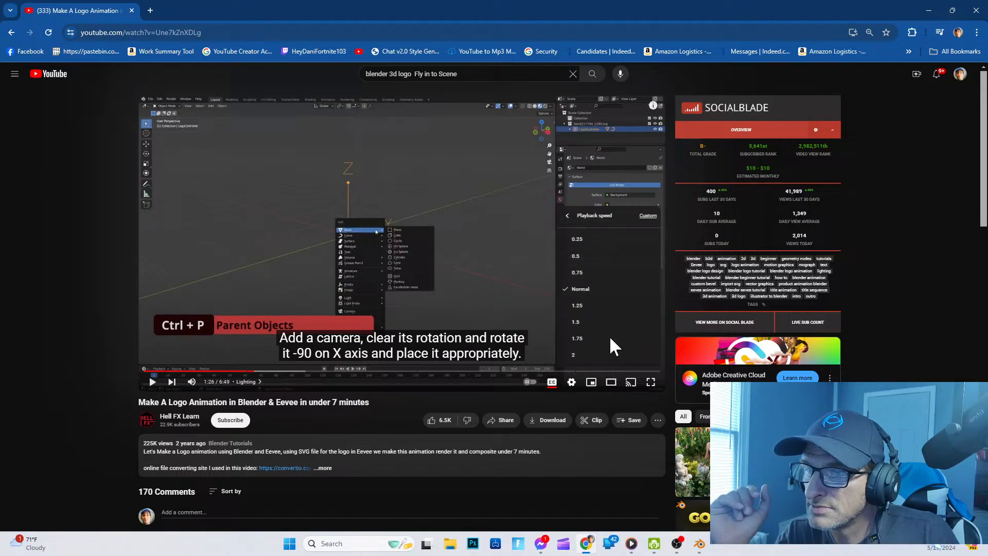
{"action": "left_click", "coordinate": [576, 239]}
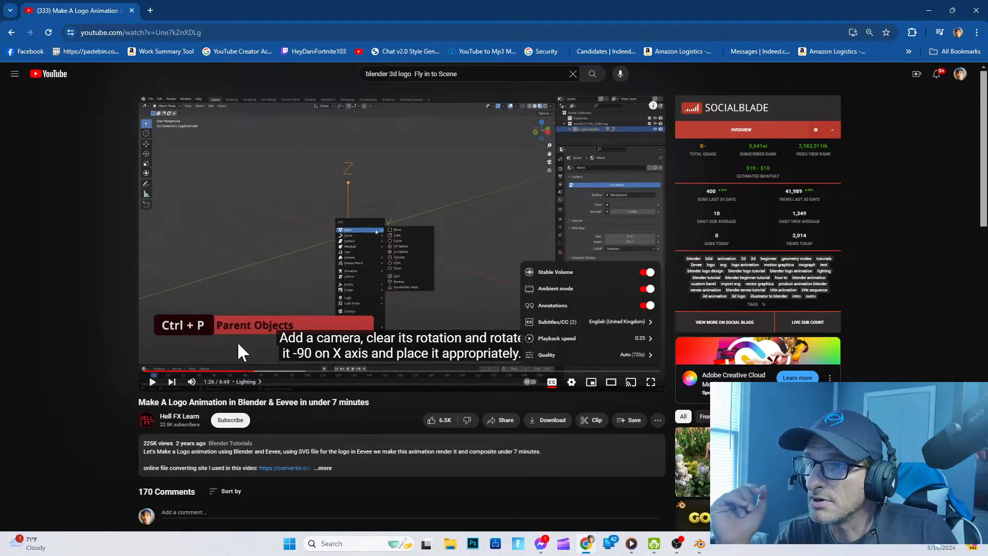
{"action": "left_click", "coordinate": [153, 381]}
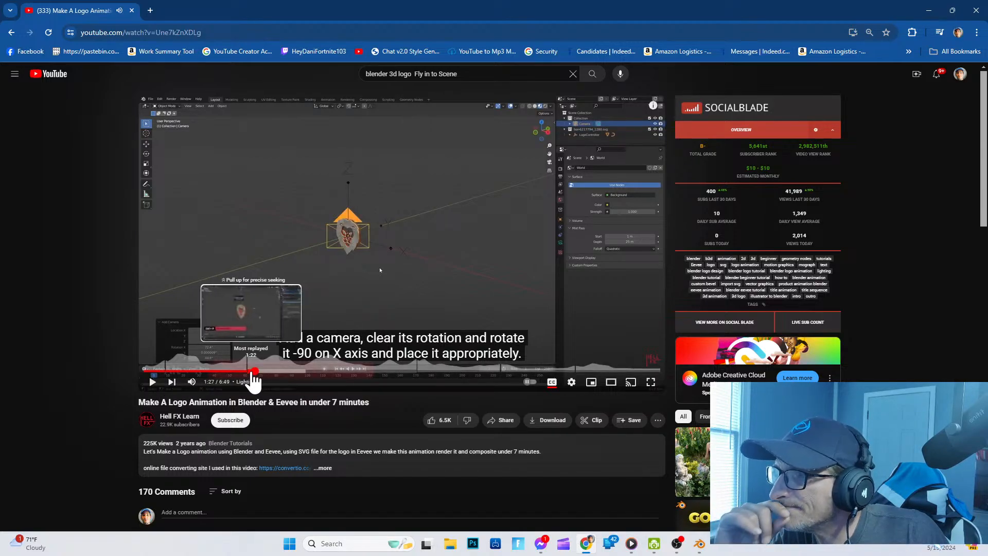
Step: Replay the parenting and camera-adding part in slow motion from about 1:25, pausing at 1:27
{"action": "left_click", "coordinate": [253, 371]}
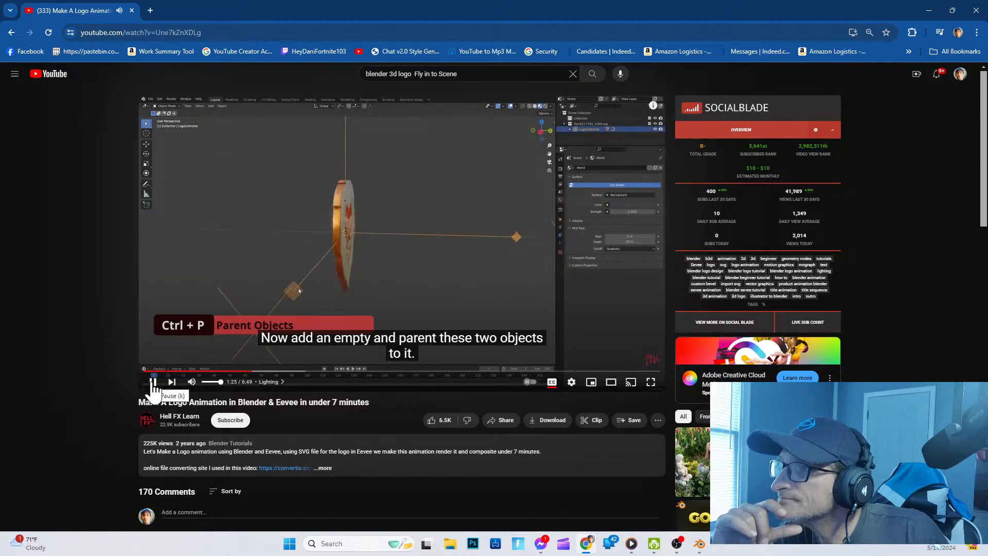
{"action": "left_click", "coordinate": [153, 383]}
{"action": "left_click", "coordinate": [153, 383]}
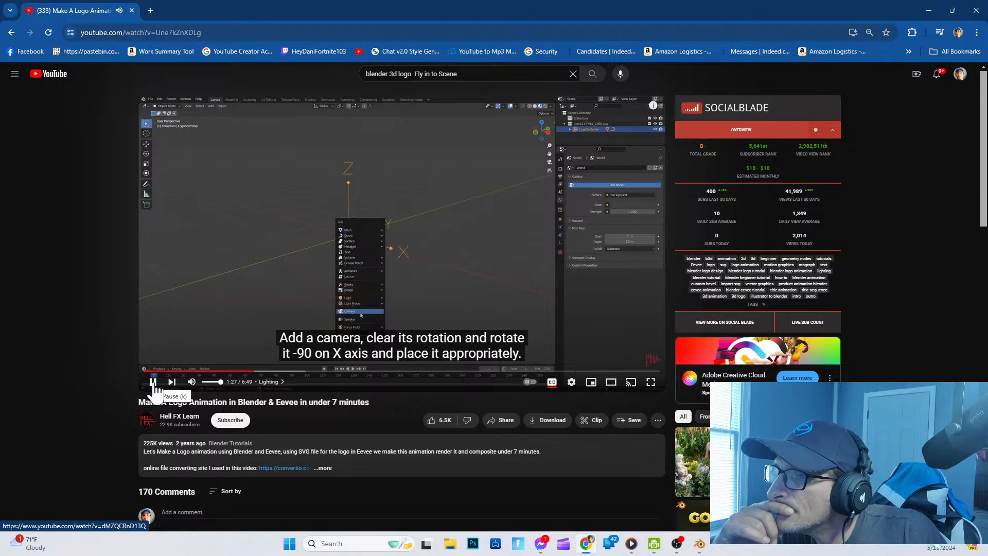
{"action": "left_click", "coordinate": [153, 384]}
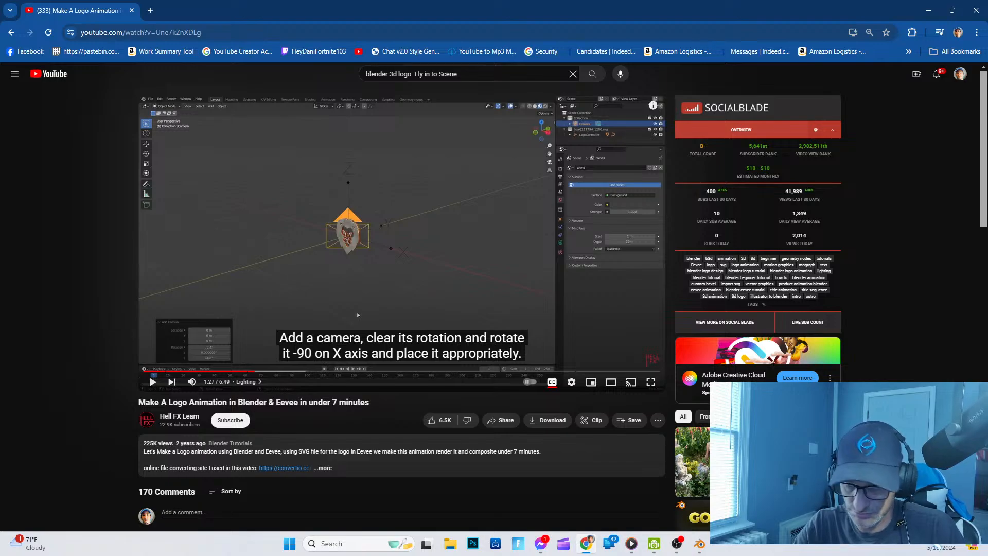
Step: Switch to Blender, unlink the logo's material and close the shader editor so the 3D viewport takes its space
{"action": "key", "text": "alt+Tab"}
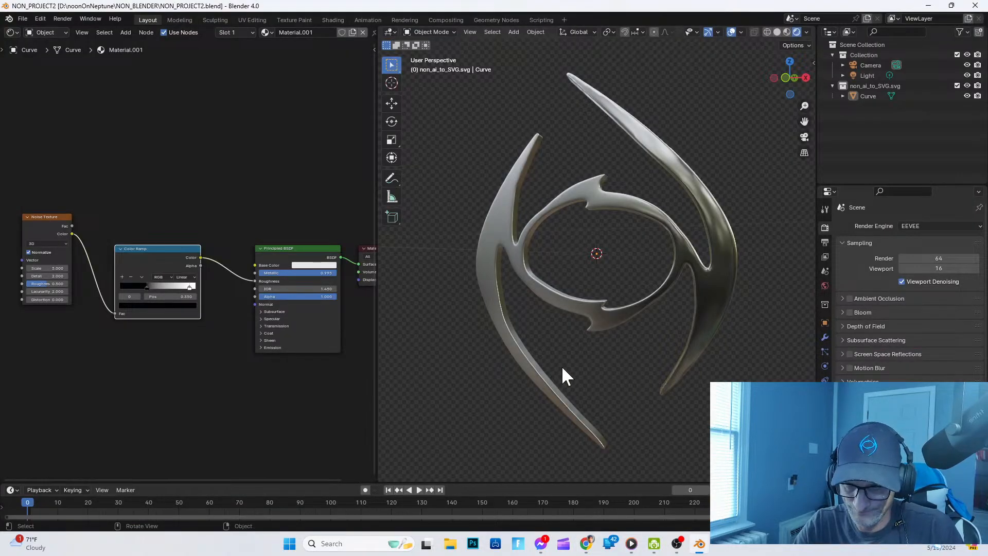
{"action": "left_click", "coordinate": [363, 31]}
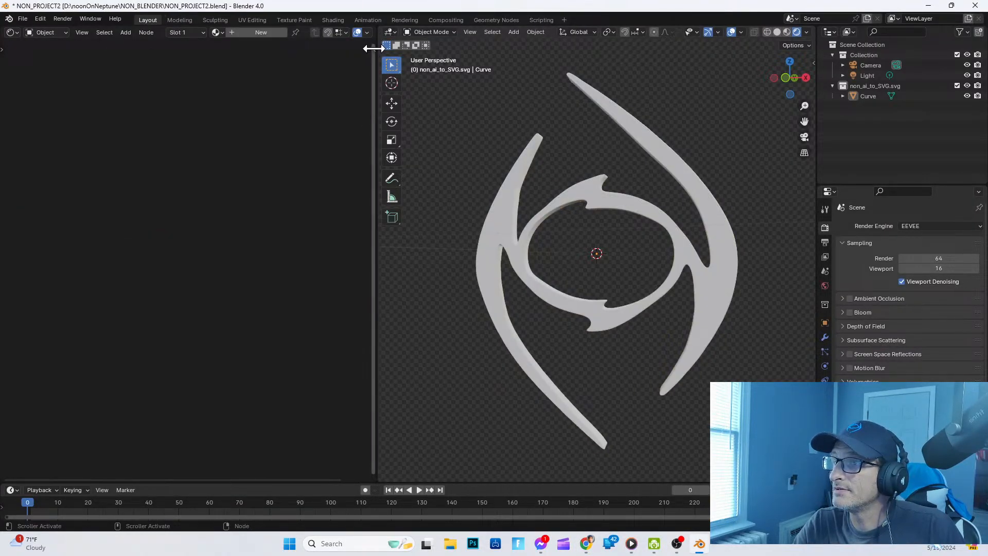
{"action": "mouse_move", "coordinate": [374, 49]}
{"action": "left_mouse_down"}
{"action": "mouse_move", "coordinate": [286, 70]}
{"action": "mouse_move", "coordinate": [379, 67]}
{"action": "left_mouse_up"}
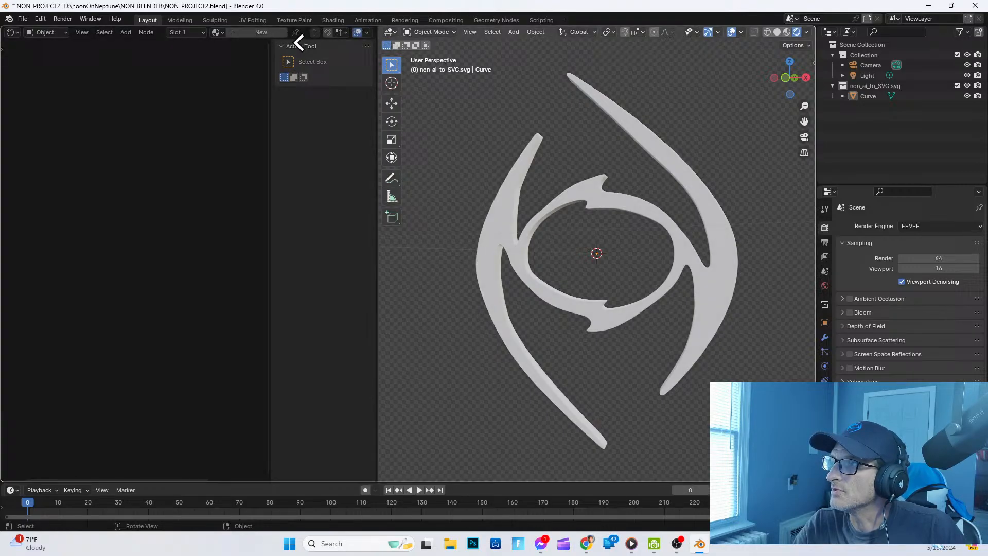
{"action": "left_click_drag", "start_coordinate": [298, 42], "coordinate": [360, 34]}
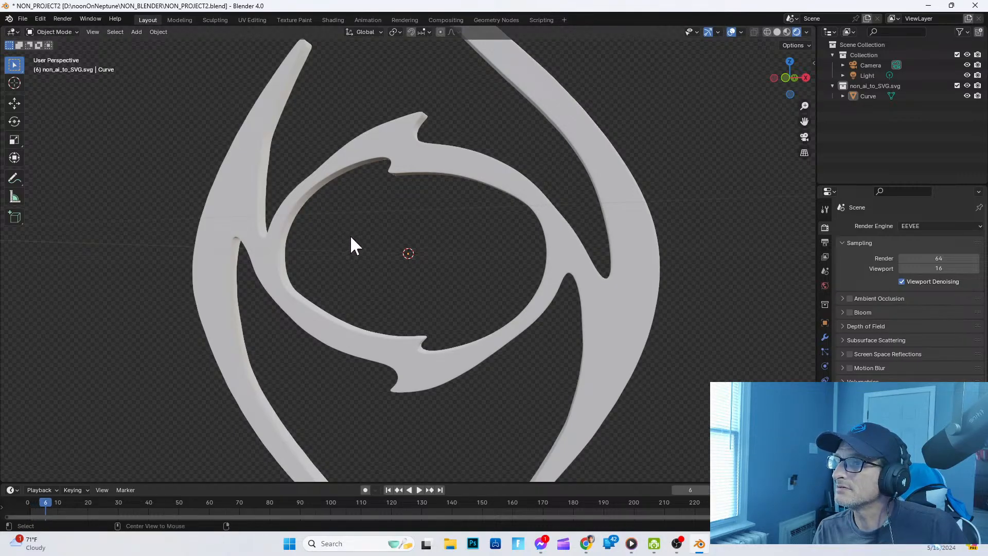
Step: Select the logo curve in the 3D viewport and inspect its bare surface up close
{"action": "middle_click_drag", "start_coordinate": [351, 245], "coordinate": [435, 216], "text": "ctrl"}
{"action": "left_click_drag", "start_coordinate": [322, 159], "coordinate": [460, 299]}
{"action": "scroll", "coordinate": [460, 299], "scroll_direction": "up", "scroll_amount": 3}
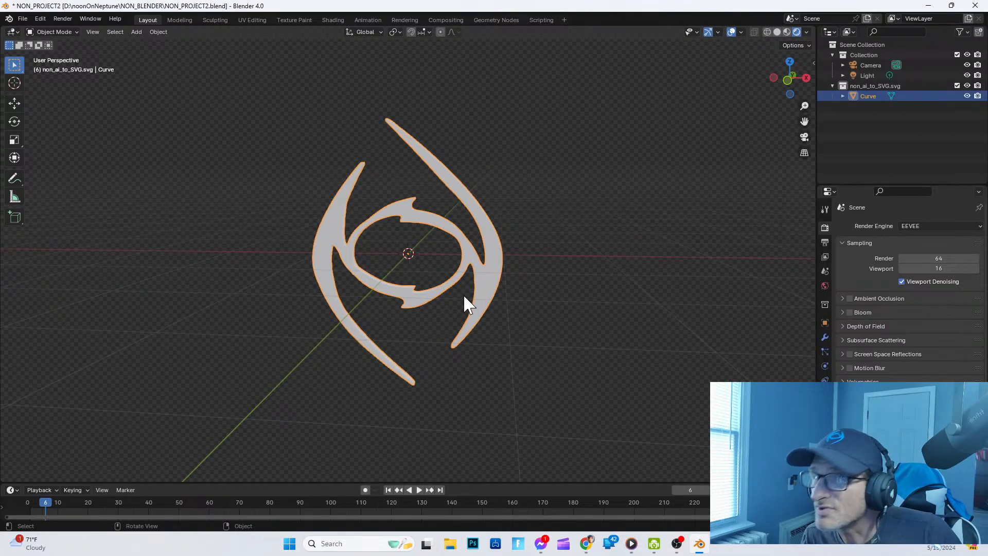
{"action": "scroll", "coordinate": [465, 298], "scroll_direction": "up", "scroll_amount": 5}
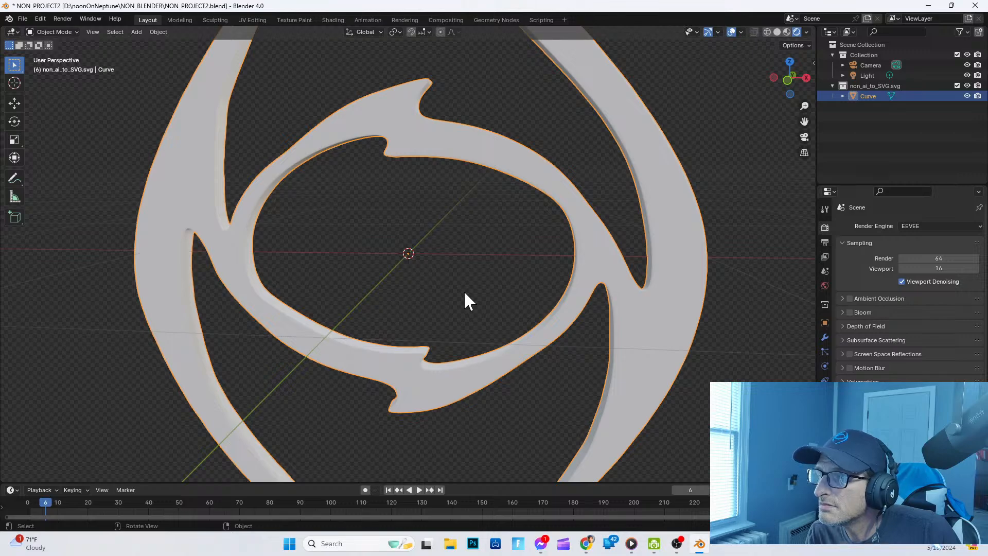
{"action": "scroll", "coordinate": [465, 293], "scroll_direction": "down", "scroll_amount": 3}
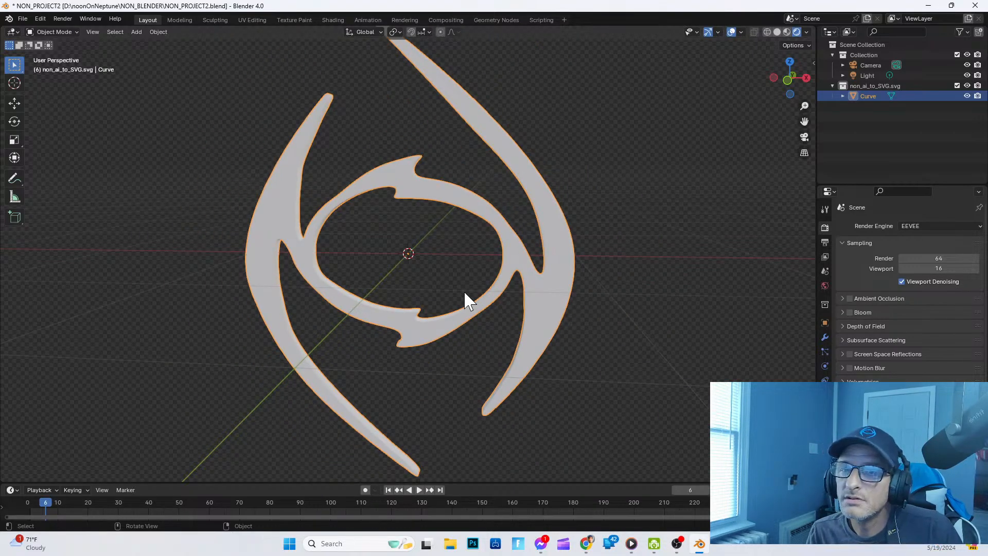
Step: Preview the logo in Material Preview shading and toggle the Scene World lighting on and off
{"action": "left_click", "coordinate": [789, 31]}
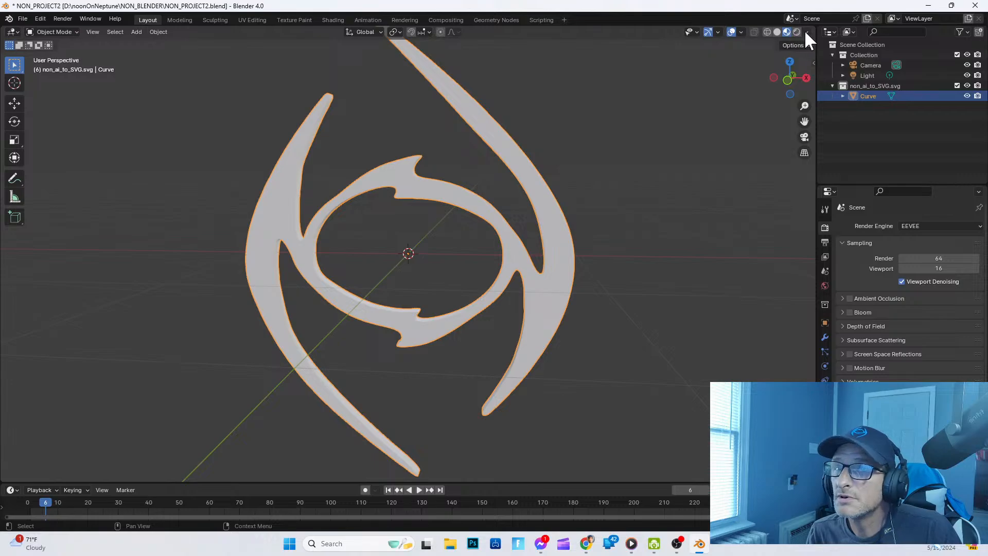
{"action": "left_click", "coordinate": [806, 32]}
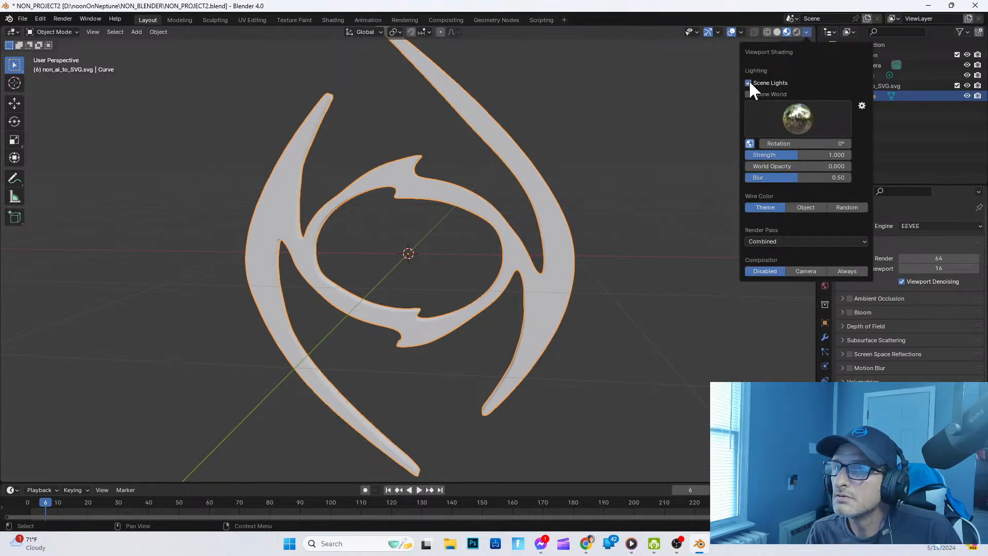
{"action": "left_click", "coordinate": [748, 94]}
{"action": "left_click", "coordinate": [748, 95]}
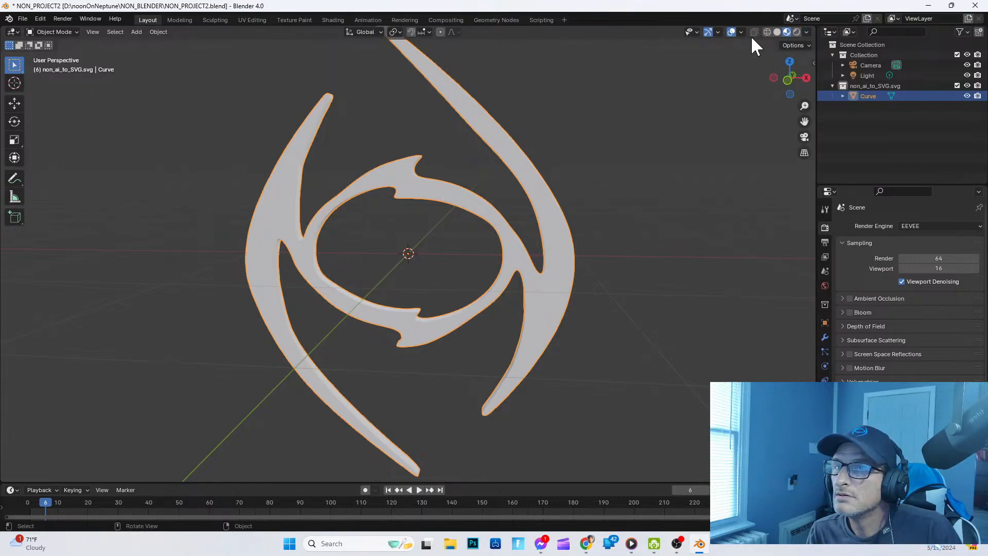
Step: Hide the viewport overlays and return the 3D viewport to Rendered shading
{"action": "left_click", "coordinate": [732, 31]}
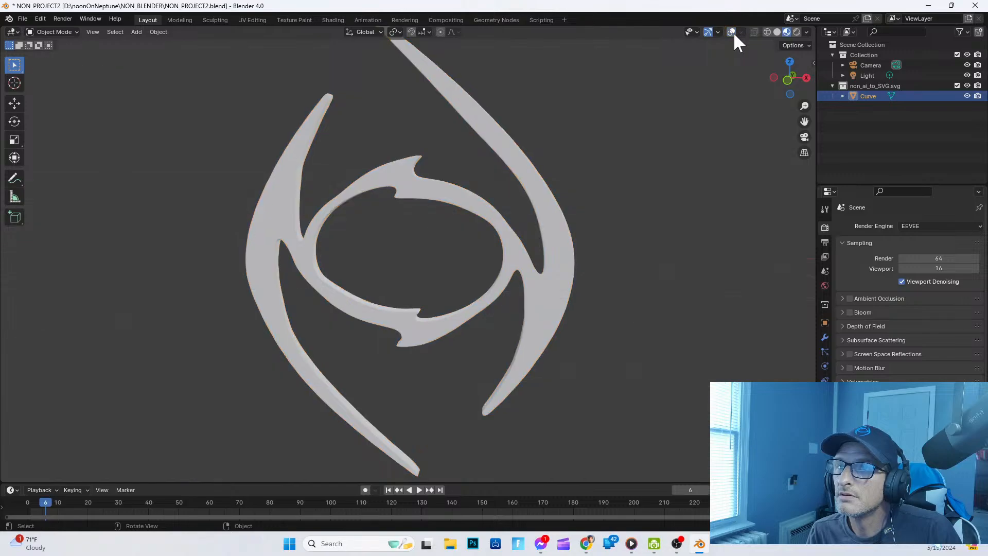
{"action": "left_click", "coordinate": [732, 32]}
{"action": "left_click", "coordinate": [740, 32]}
{"action": "left_click", "coordinate": [731, 31]}
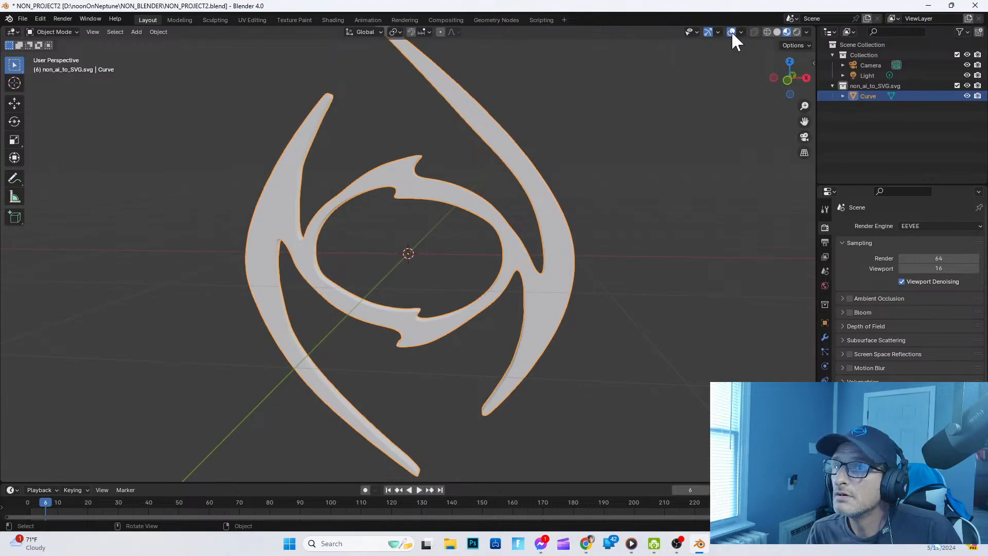
{"action": "left_click", "coordinate": [731, 32]}
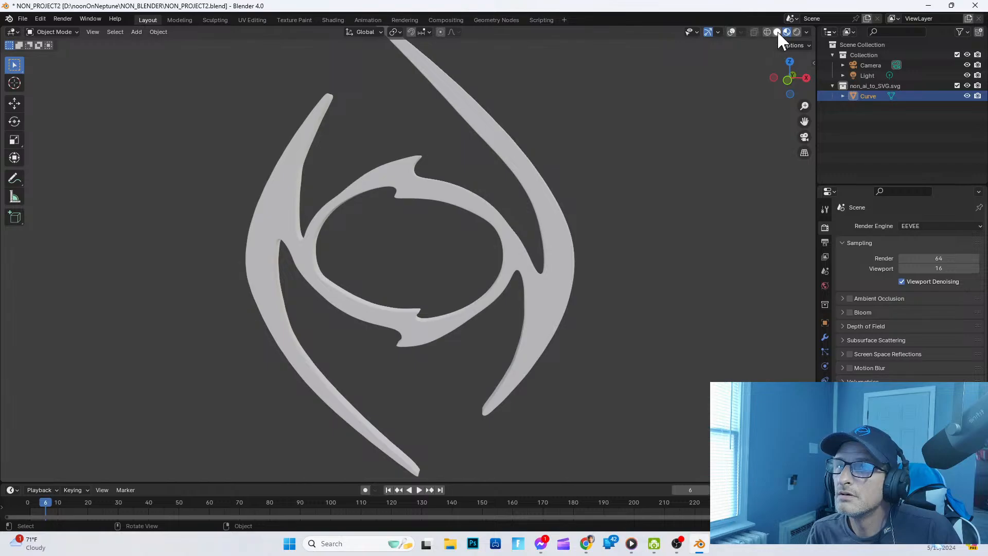
{"action": "left_click", "coordinate": [796, 32]}
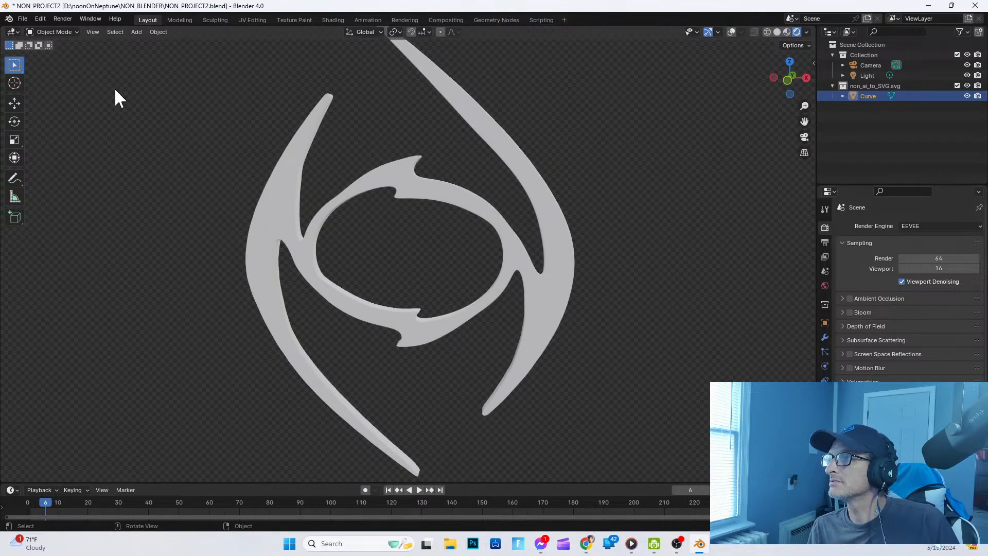
Step: Reopen NON_PROJECT2.blend from the recent files, discarding the unsaved changes
{"action": "left_click_drag", "start_coordinate": [14, 37], "coordinate": [17, 67]}
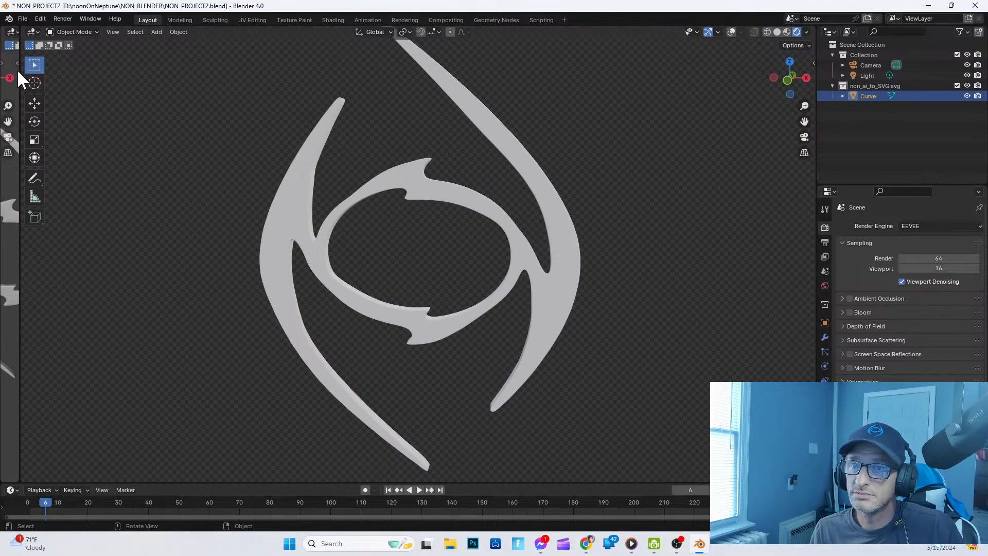
{"action": "left_click", "coordinate": [21, 18]}
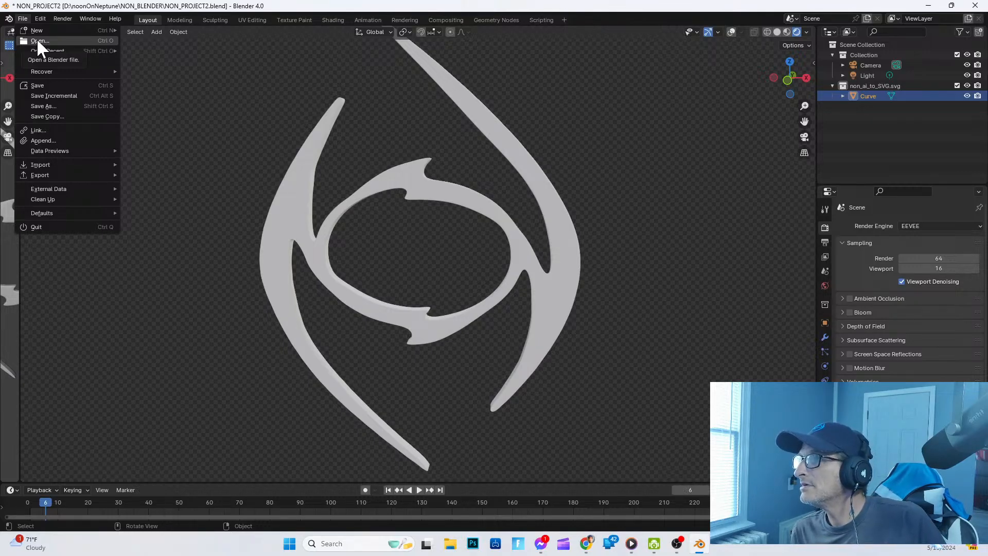
{"action": "mouse_move", "coordinate": [64, 48]}
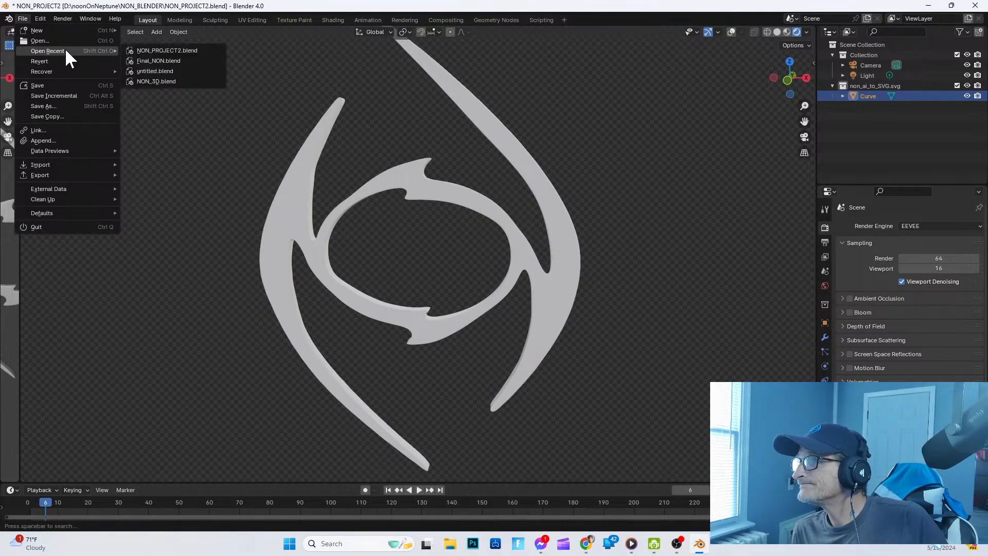
{"action": "left_click", "coordinate": [146, 50]}
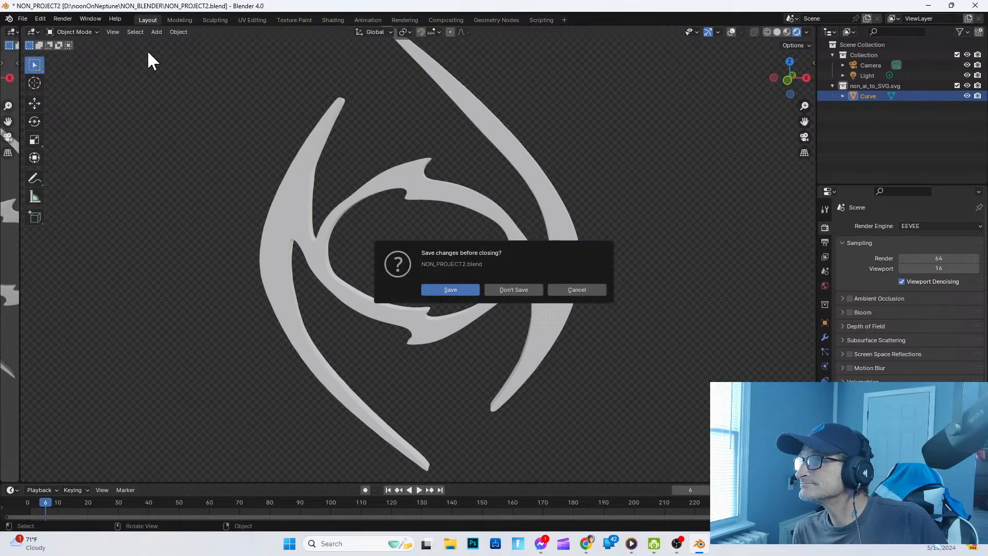
{"action": "left_click", "coordinate": [513, 290]}
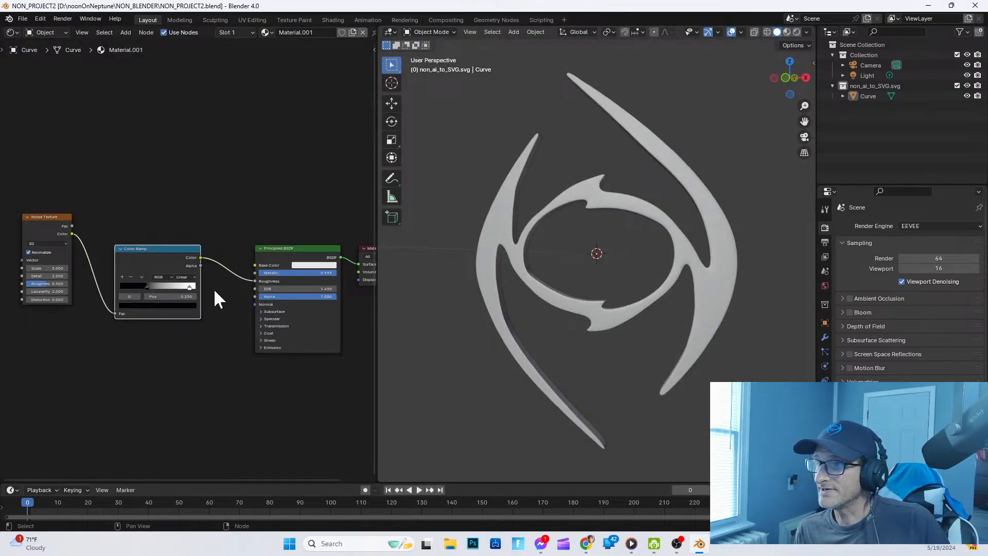
Step: Move the Color Ramp's black stop to about 0.273 and display the logo in Material Preview shading
{"action": "mouse_move", "coordinate": [145, 287]}
{"action": "left_mouse_down"}
{"action": "mouse_move", "coordinate": [165, 288]}
{"action": "mouse_move", "coordinate": [146, 287]}
{"action": "left_mouse_up"}
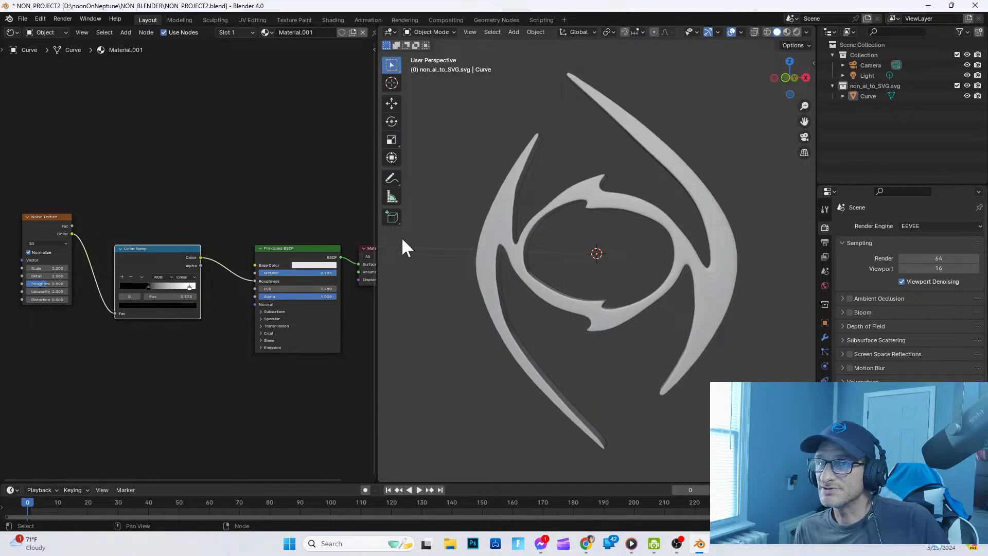
{"action": "left_click", "coordinate": [786, 32]}
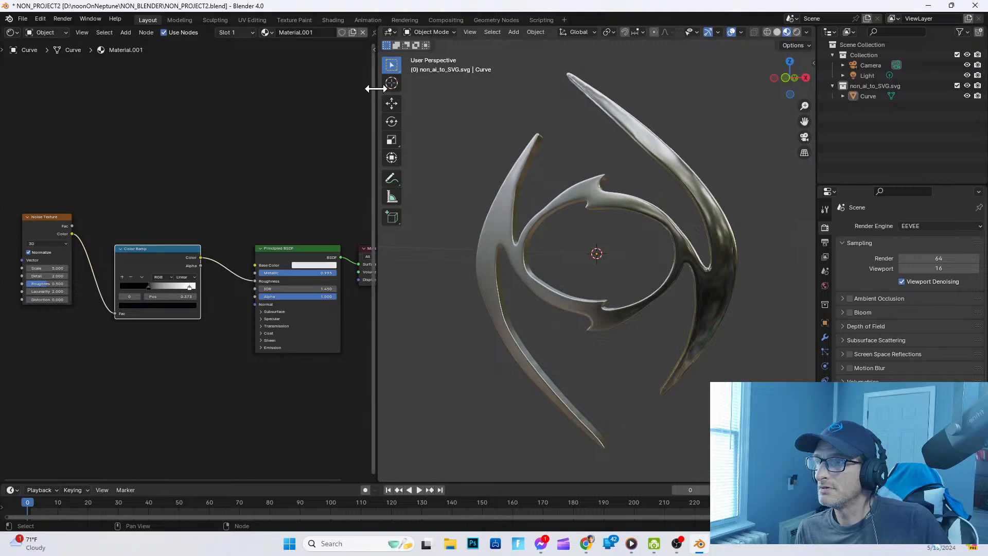
Step: Shrink the shader editor so the 3D viewport takes its space, and view the chrome logo near and far
{"action": "left_click_drag", "start_coordinate": [375, 88], "coordinate": [6, 140]}
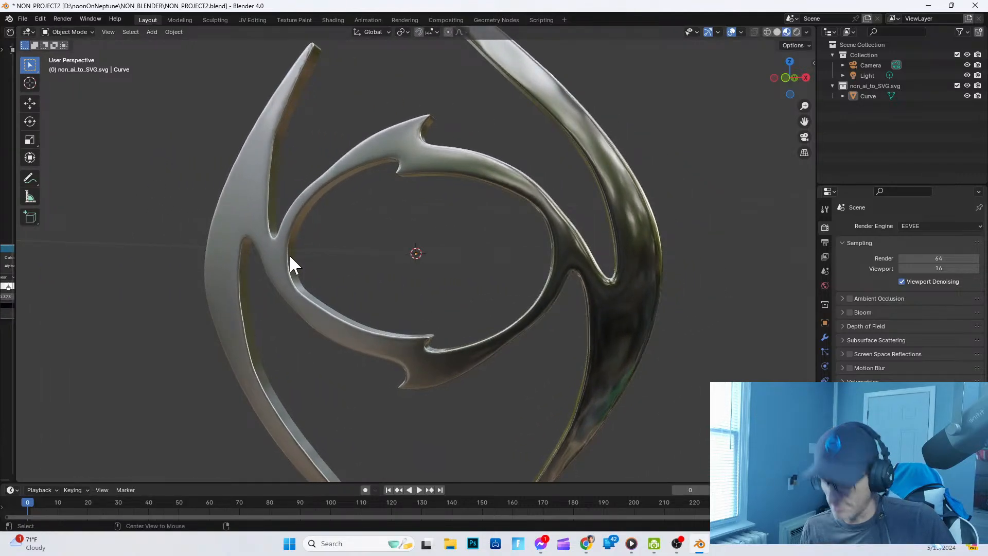
{"action": "scroll", "coordinate": [329, 252], "scroll_direction": "down", "scroll_amount": 7, "text": "alt"}
{"action": "scroll", "coordinate": [415, 251], "scroll_direction": "up", "scroll_amount": 7, "text": "alt"}
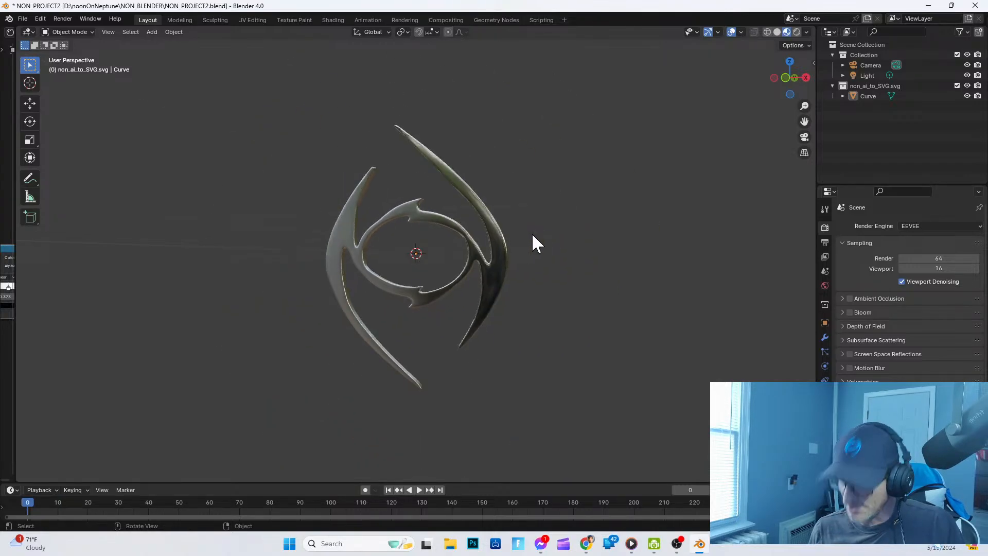
Step: Select the logo curve and scale it along the global X axis to about 0.84
{"action": "middle_click_drag", "start_coordinate": [532, 232], "coordinate": [195, 129]}
{"action": "left_click_drag", "start_coordinate": [202, 103], "coordinate": [580, 397]}
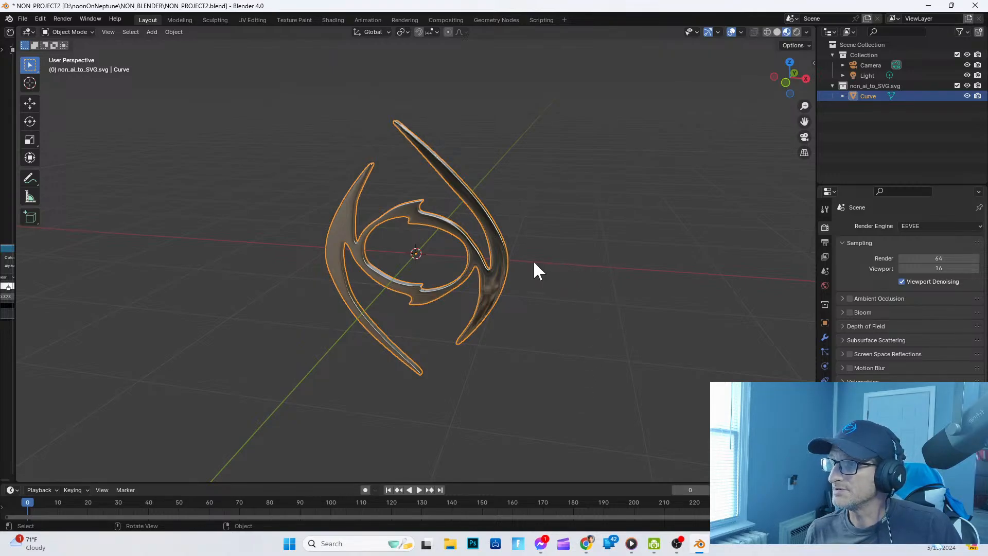
{"action": "key", "text": "s"}
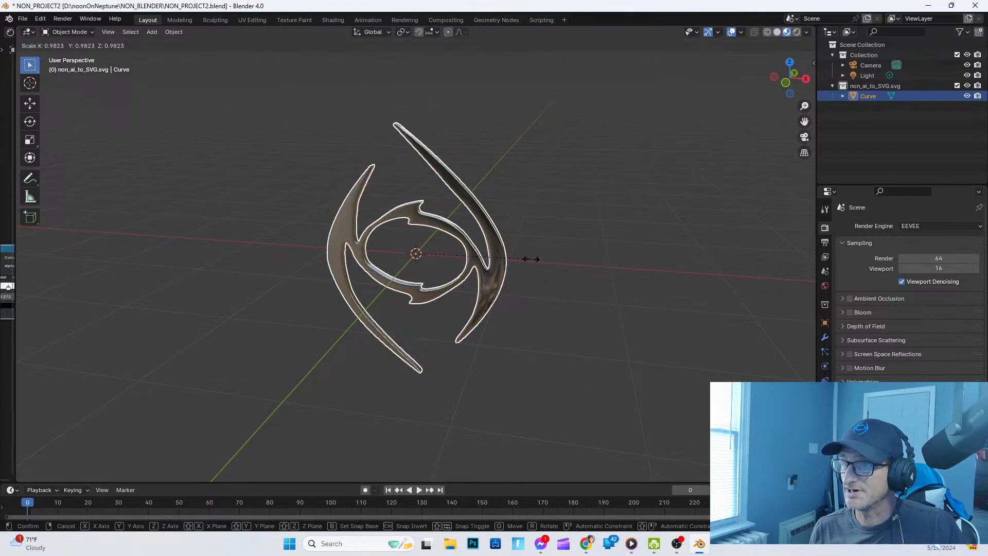
{"action": "key", "text": "x"}
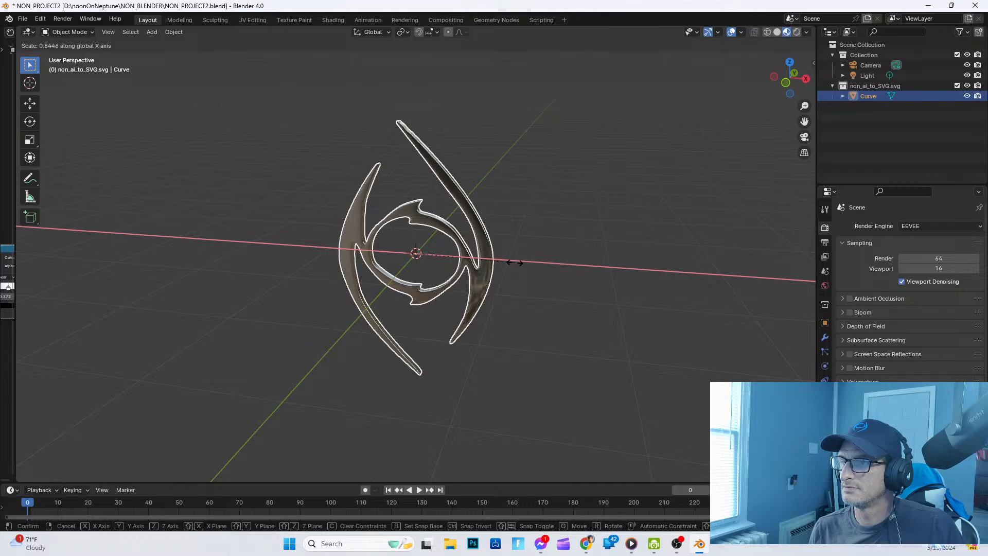
{"action": "left_click", "coordinate": [514, 263]}
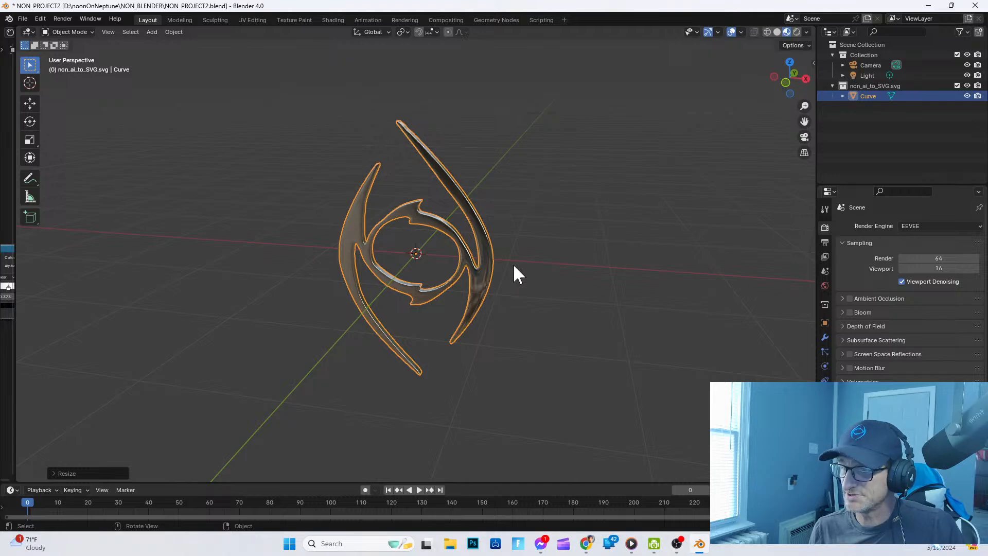
Step: Play the timeline, stop it and return to the start frame with auto keying off
{"action": "key", "text": "shift"}
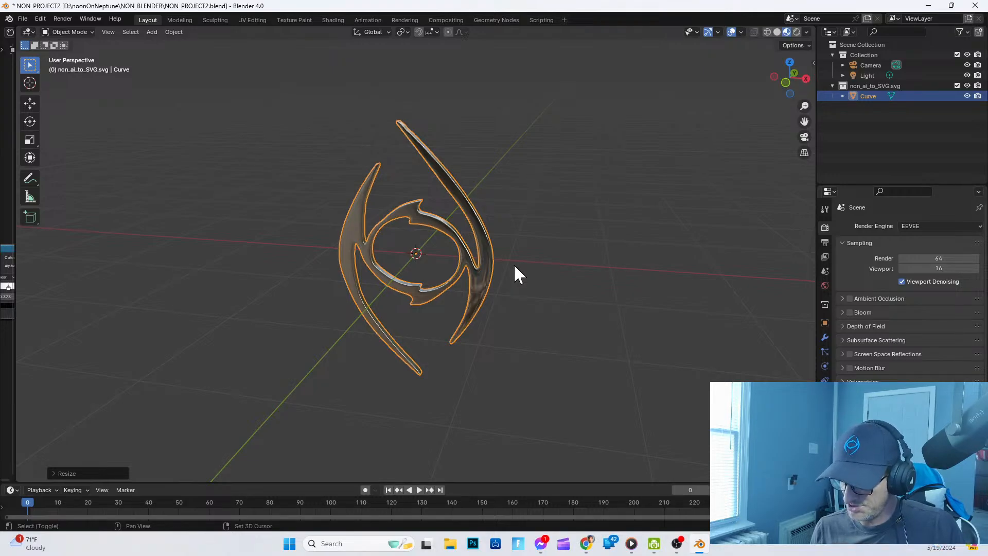
{"action": "key", "text": "space"}
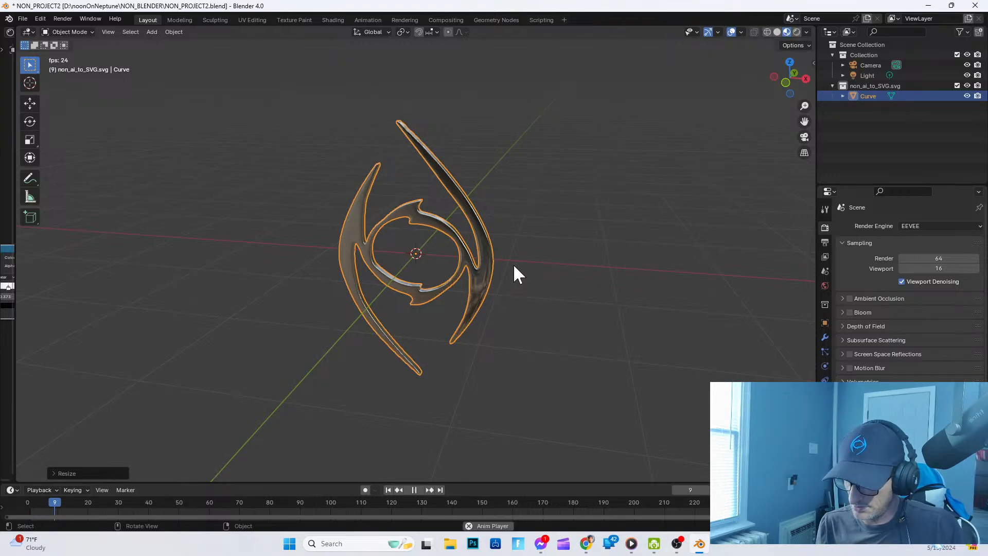
{"action": "left_click", "coordinate": [274, 434]}
{"action": "left_click", "coordinate": [367, 488]}
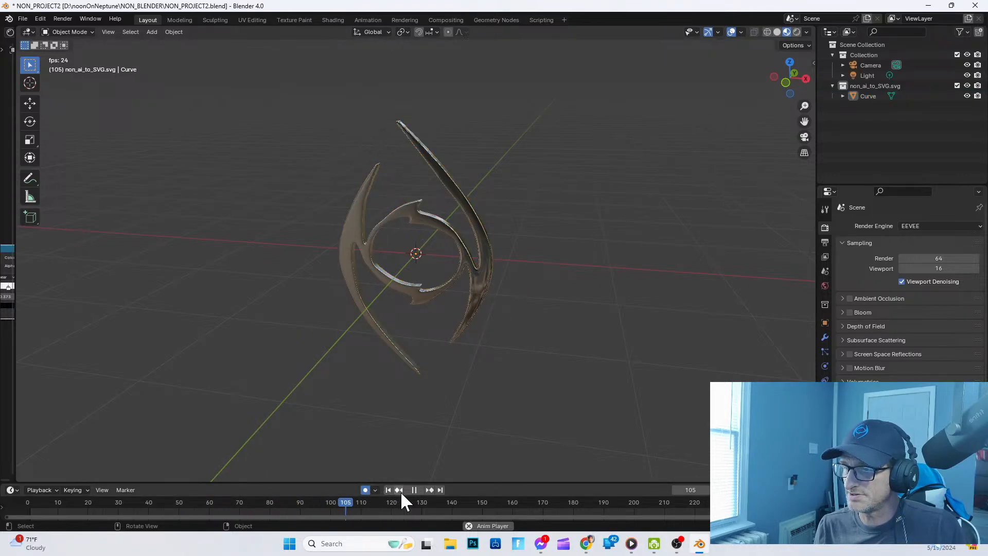
{"action": "left_click", "coordinate": [414, 489]}
{"action": "left_click", "coordinate": [365, 489]}
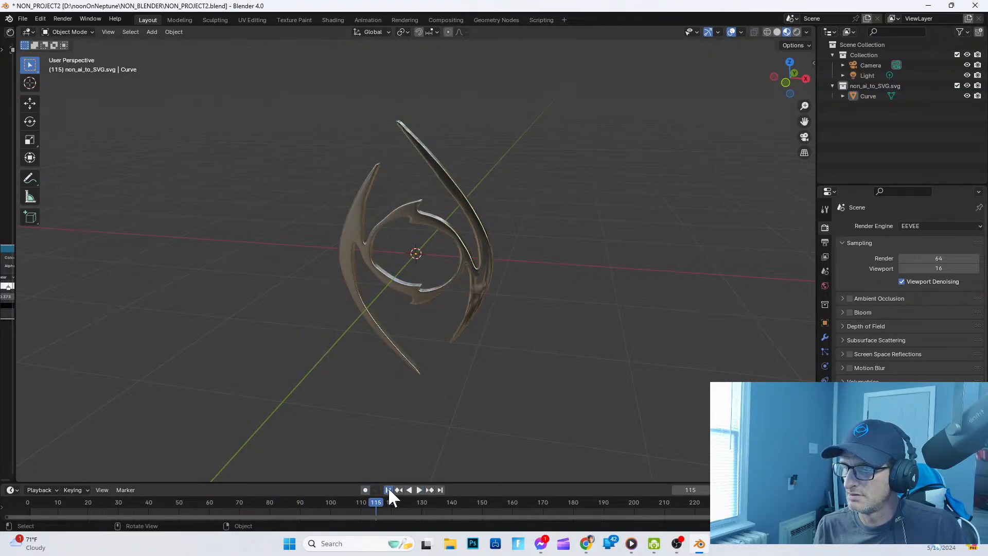
{"action": "left_click", "coordinate": [388, 490]}
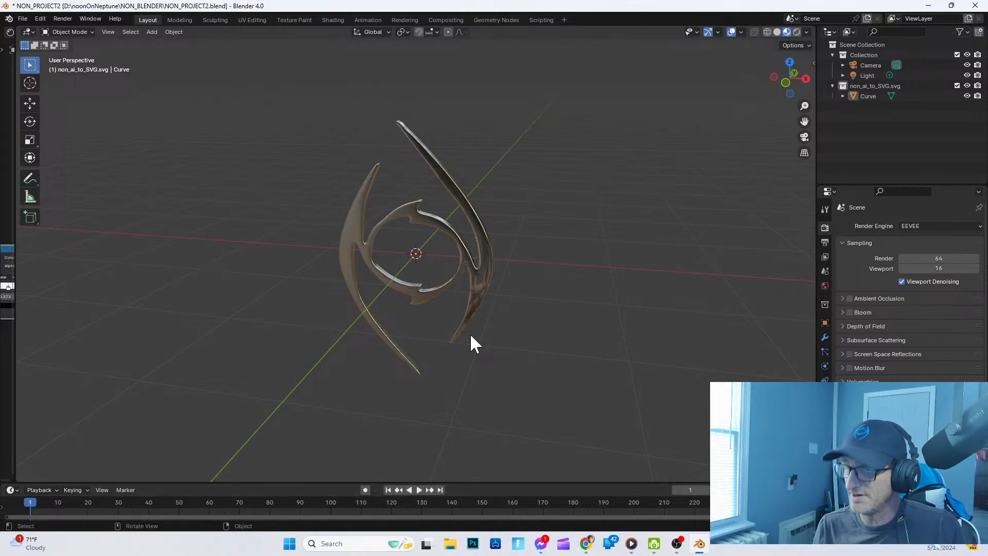
Step: Select the logo curve and scale it up uniformly in several passes until it fills most of the viewport's height
{"action": "left_click_drag", "start_coordinate": [437, 269], "coordinate": [528, 284]}
{"action": "key", "text": "s"}
{"action": "left_click", "coordinate": [516, 269]}
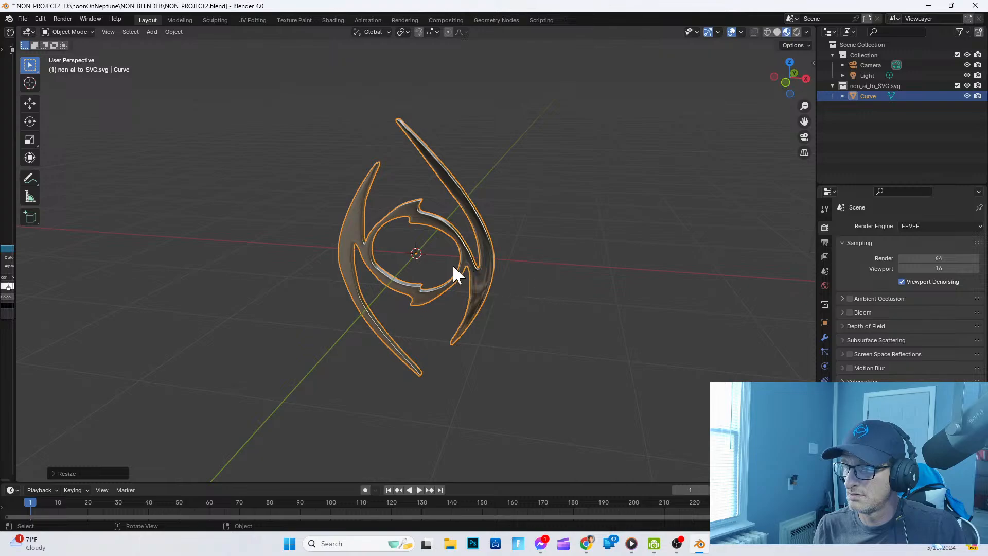
{"action": "key", "text": "s"}
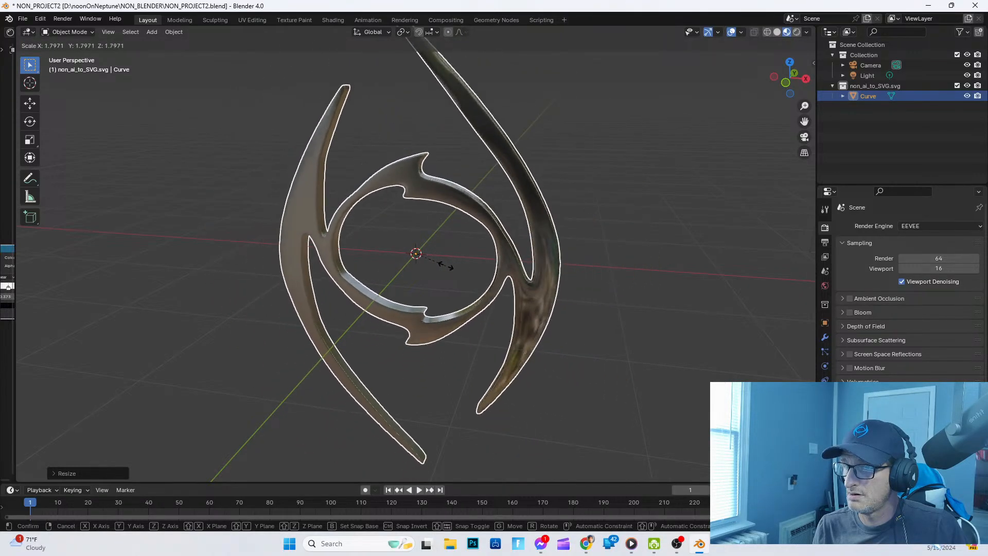
{"action": "left_click", "coordinate": [437, 266]}
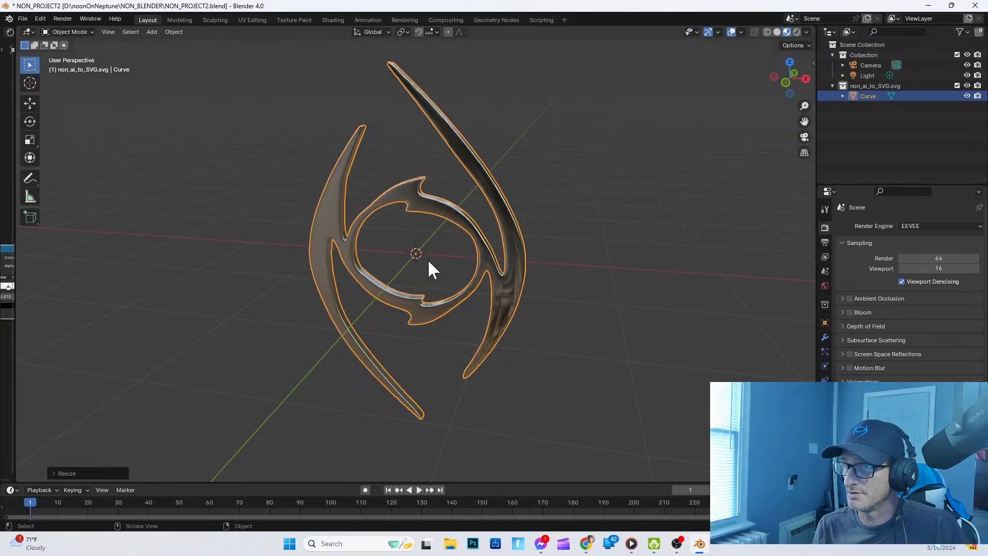
{"action": "key", "text": "s"}
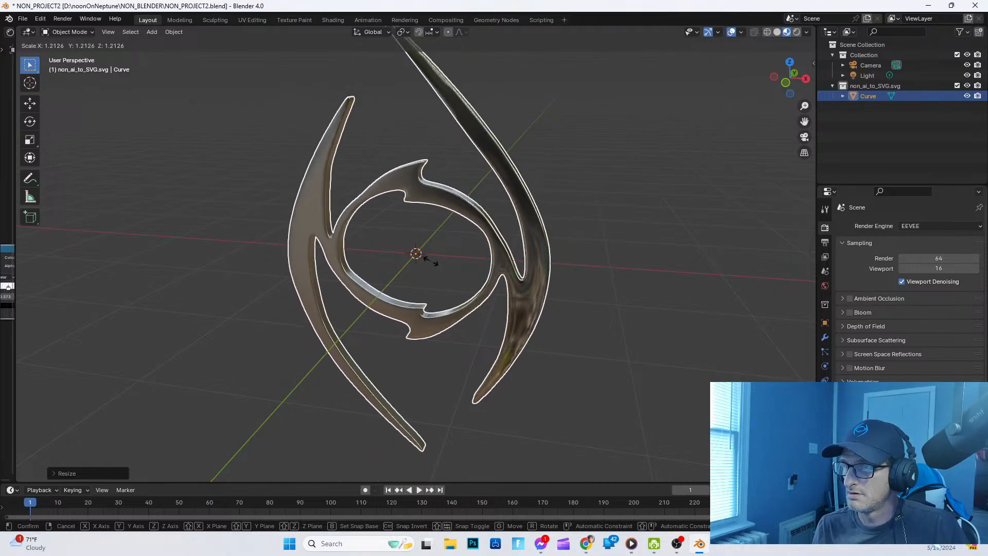
{"action": "left_click", "coordinate": [430, 261]}
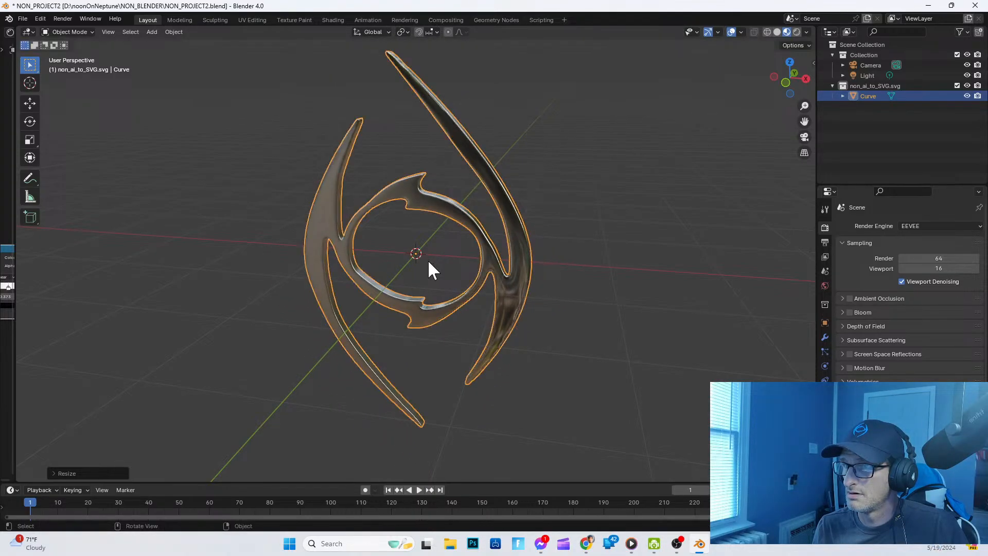
{"action": "middle_click_drag", "start_coordinate": [557, 275], "coordinate": [568, 262]}
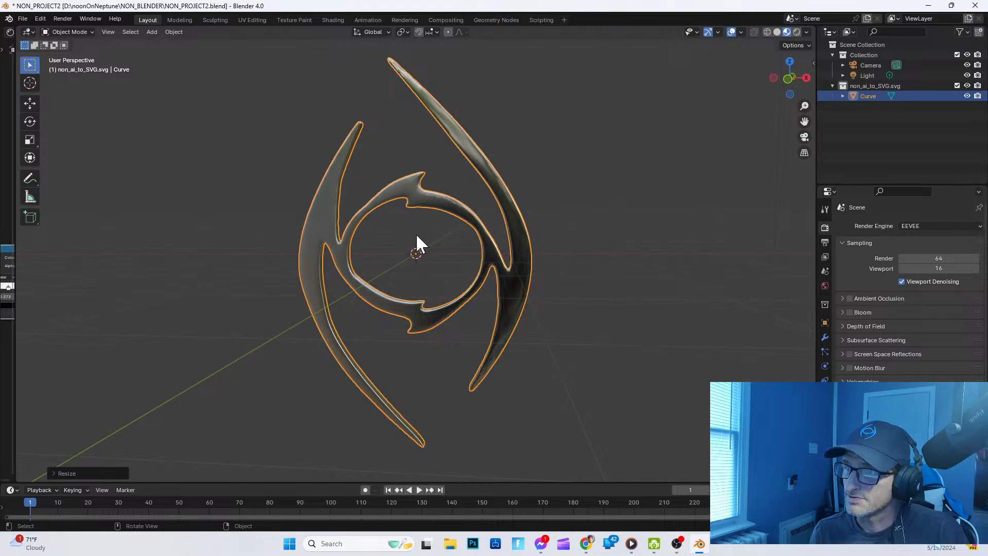
{"action": "right_click", "coordinate": [580, 261]}
{"action": "mouse_move", "coordinate": [572, 383]}
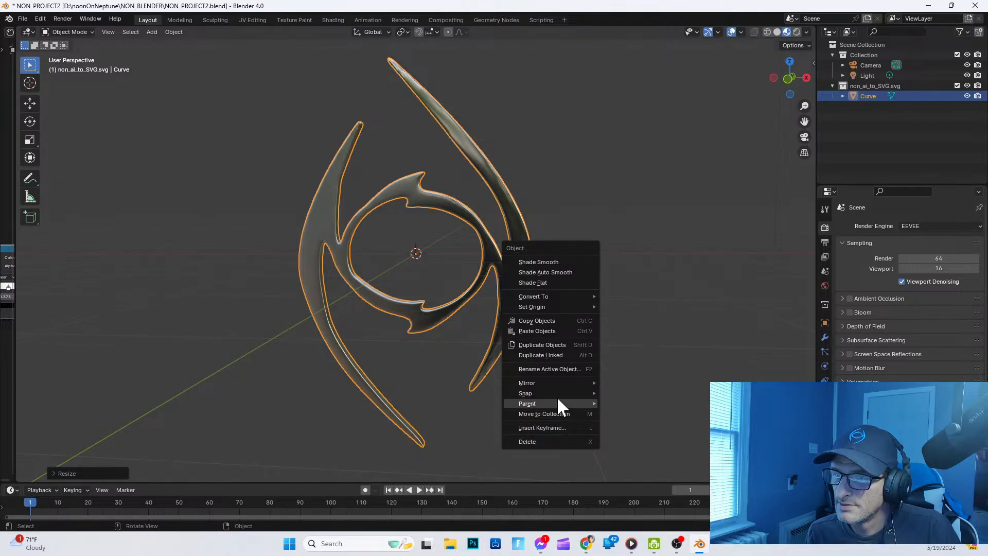
{"action": "right_click", "coordinate": [590, 207]}
{"action": "left_click", "coordinate": [685, 193]}
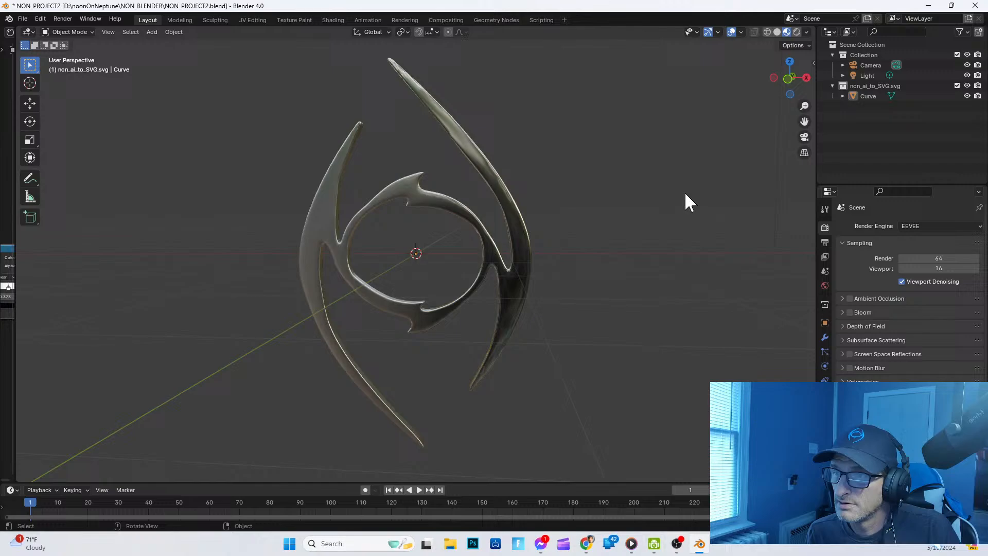
{"action": "right_click", "coordinate": [620, 231]}
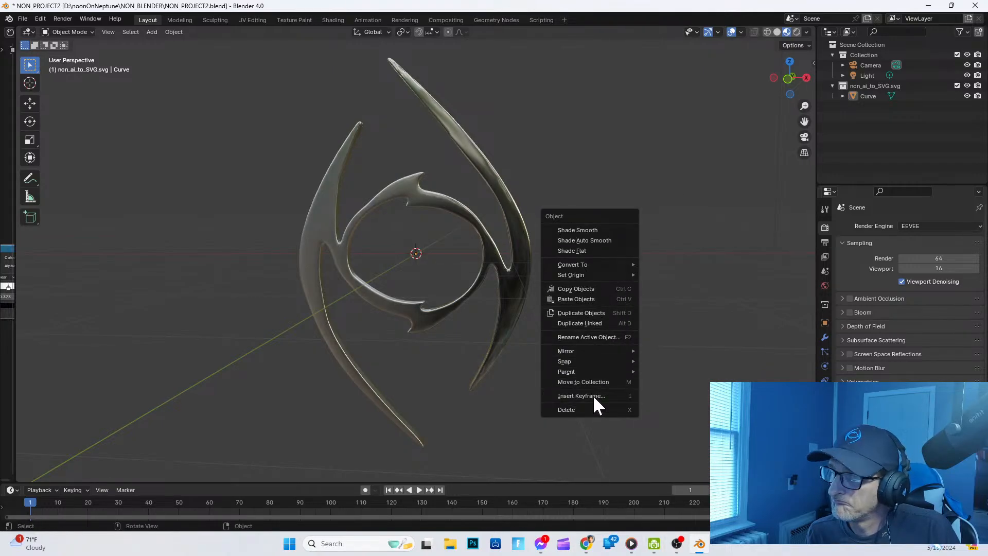
{"action": "mouse_move", "coordinate": [603, 272]}
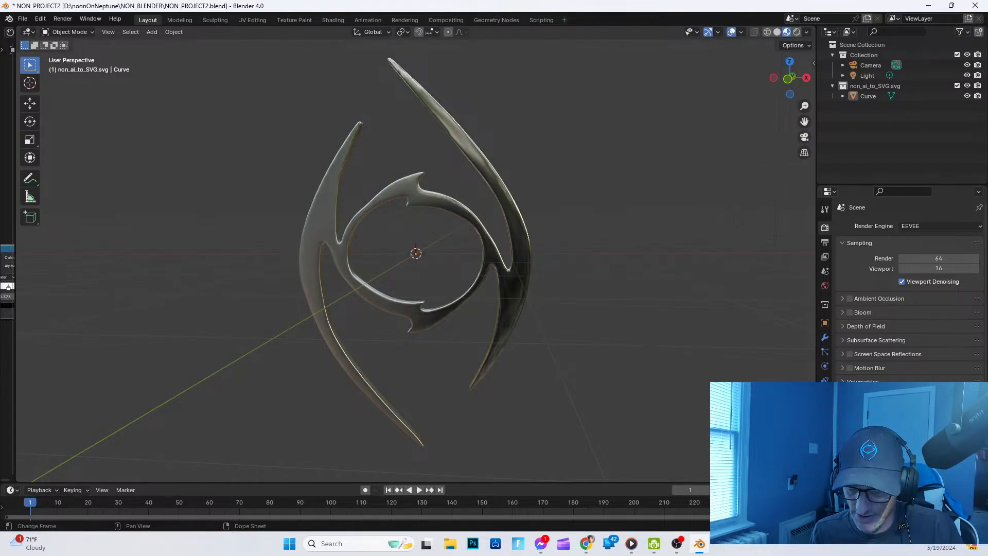
Step: Switch to the YouTube logo animation tutorial in Chrome and replay it from 1:22
{"action": "key", "text": "alt+Tab"}
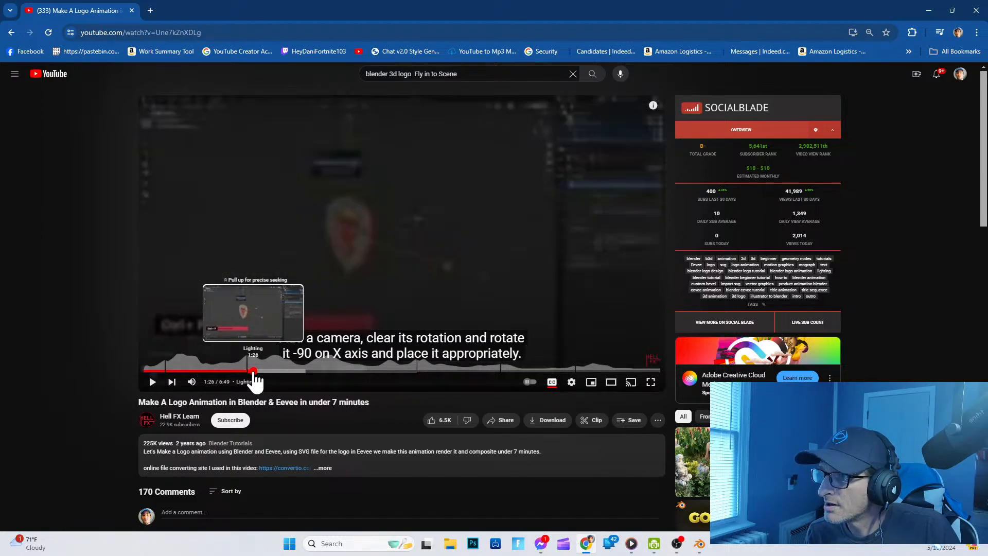
{"action": "left_click", "coordinate": [252, 374]}
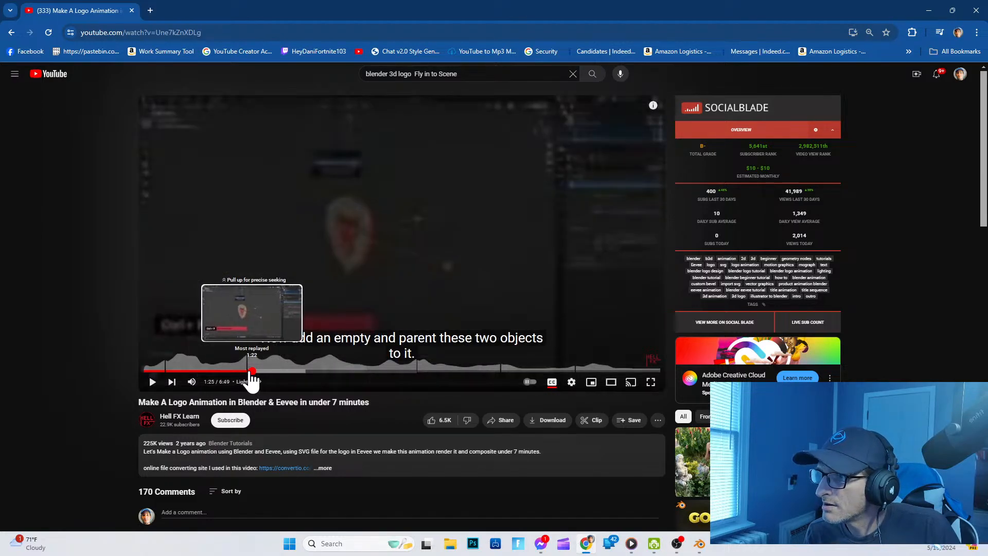
{"action": "left_click", "coordinate": [247, 372]}
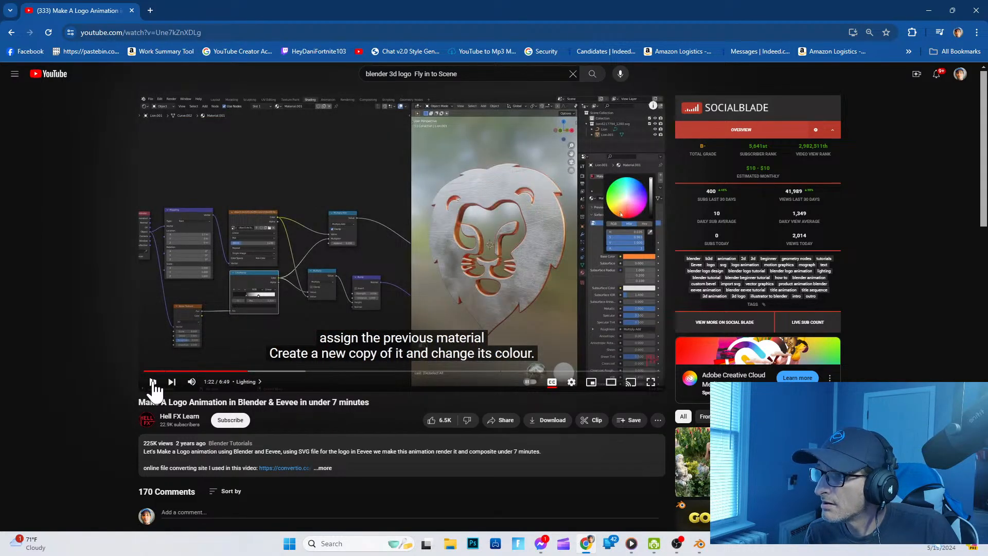
{"action": "left_click", "coordinate": [153, 383]}
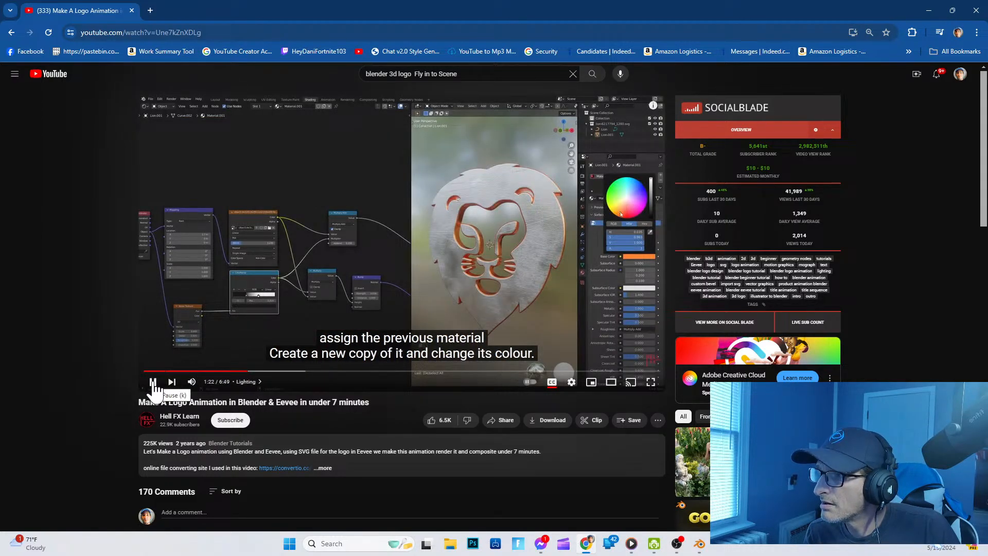
Step: Set the tutorial video's playback speed to Normal
{"action": "left_click", "coordinate": [570, 383]}
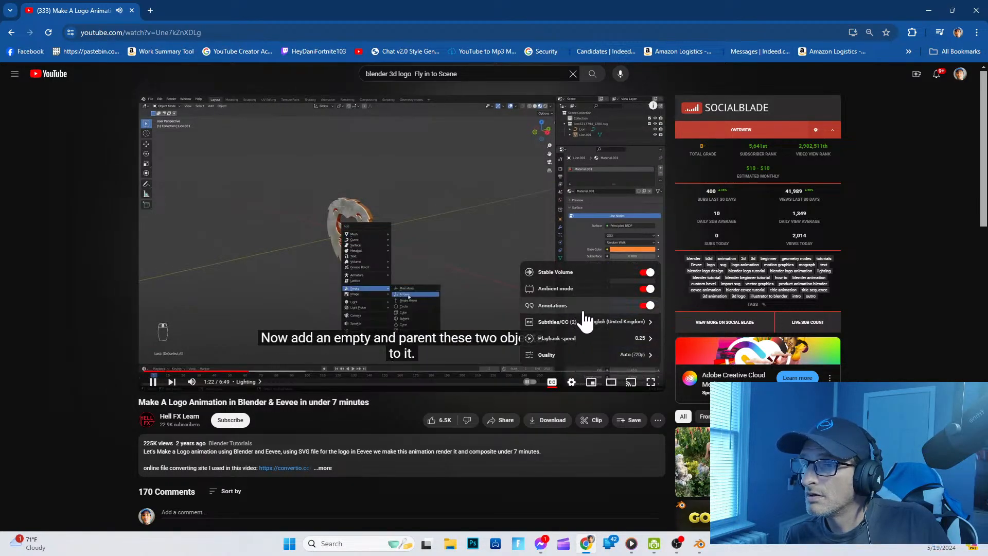
{"action": "left_click", "coordinate": [586, 338]}
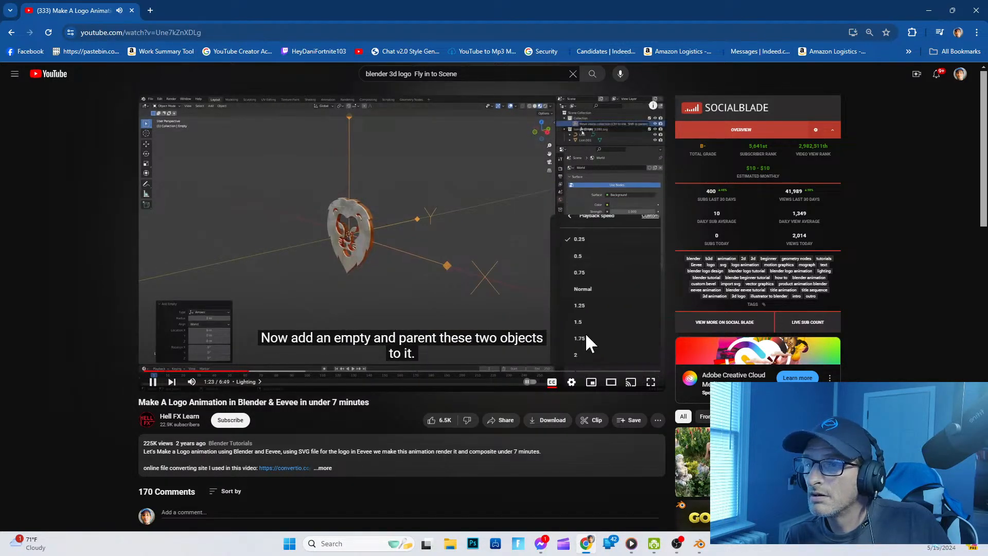
{"action": "left_click", "coordinate": [587, 289]}
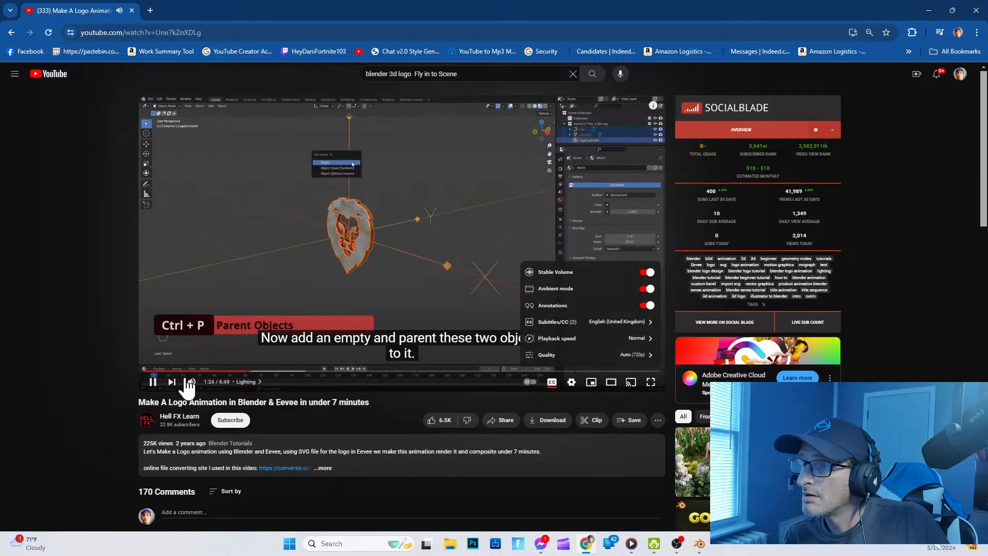
Step: Replay the tutorial passage from 1:22 repeatedly, pausing at 1:26, to study adding an empty and parenting the two logo objects to it
{"action": "left_click", "coordinate": [154, 382]}
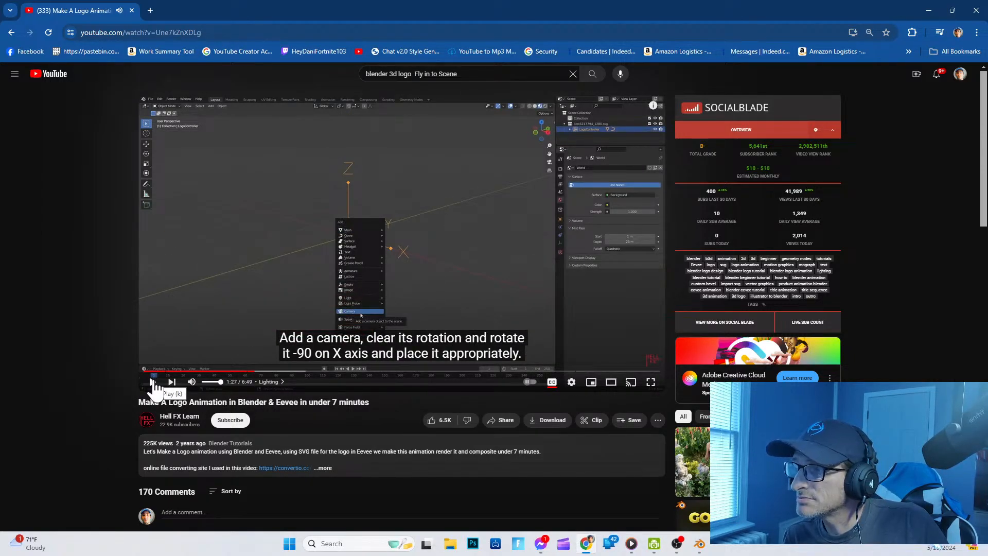
{"action": "left_click_drag", "start_coordinate": [253, 379], "coordinate": [247, 377]}
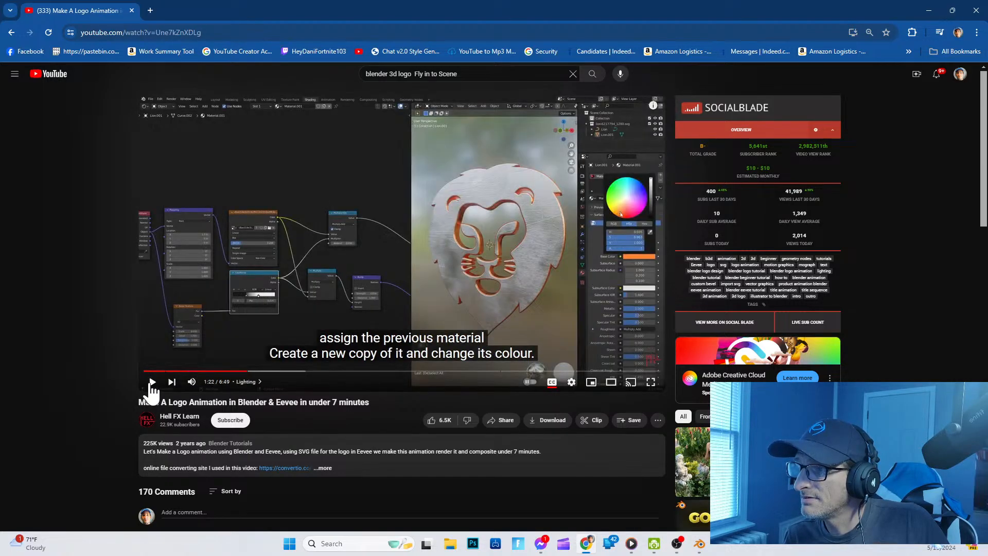
{"action": "left_click", "coordinate": [152, 383]}
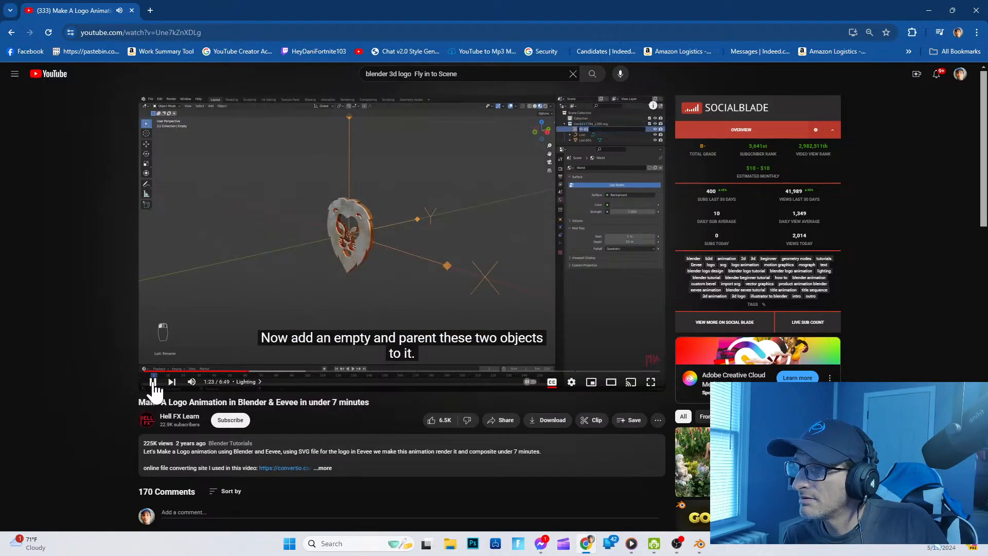
{"action": "left_click", "coordinate": [153, 384]}
{"action": "left_click_drag", "start_coordinate": [266, 379], "coordinate": [237, 379]}
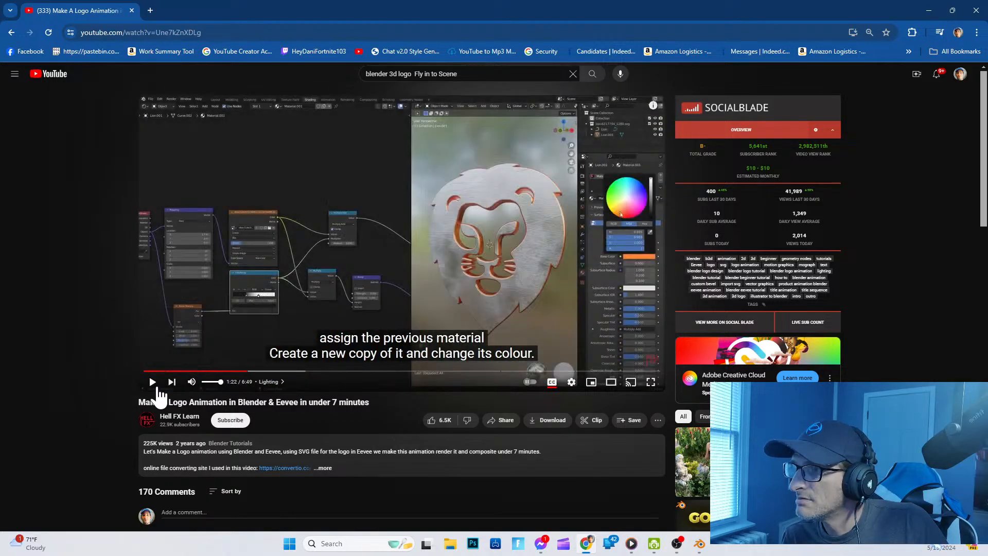
{"action": "left_click", "coordinate": [153, 384]}
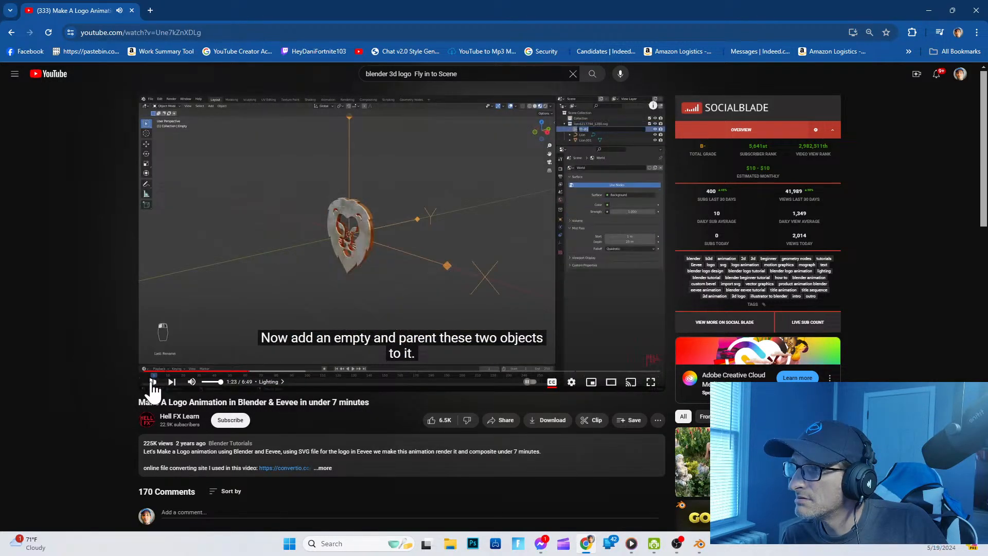
{"action": "left_click", "coordinate": [153, 383]}
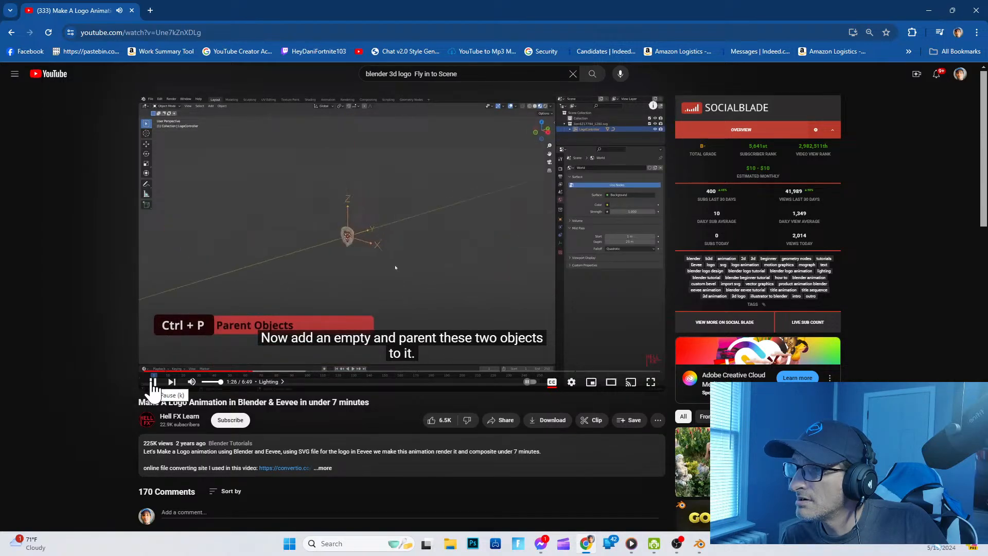
{"action": "left_click", "coordinate": [153, 383]}
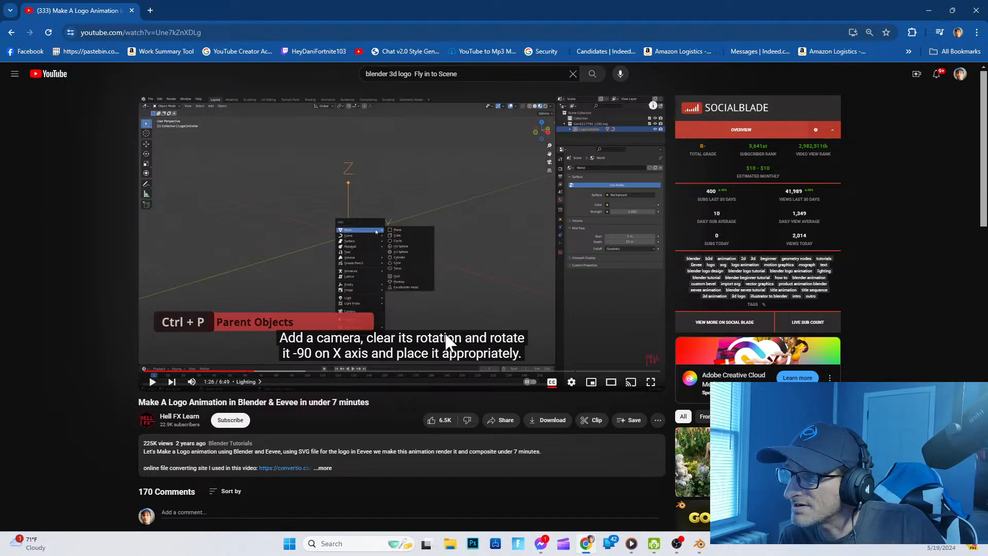
Step: Set the tutorial video's playback speed to 0.25
{"action": "left_click", "coordinate": [572, 384]}
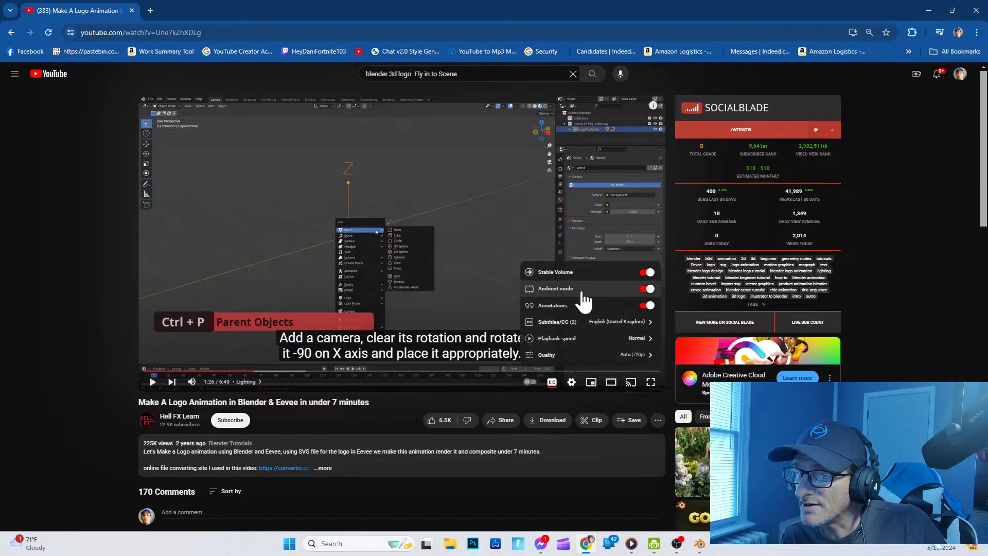
{"action": "left_click", "coordinate": [587, 342]}
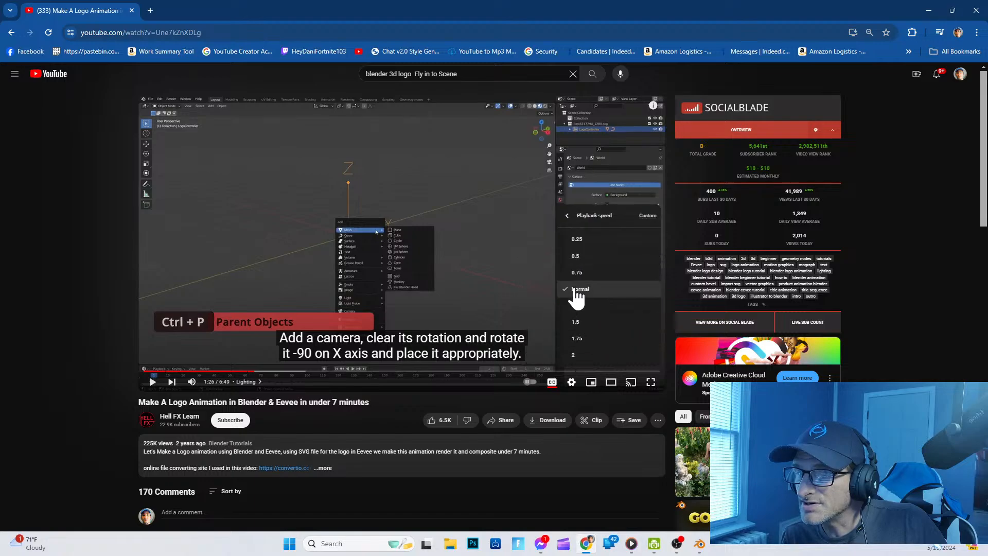
{"action": "scroll", "coordinate": [577, 288], "scroll_direction": "up", "scroll_amount": 2}
{"action": "left_click", "coordinate": [579, 246]}
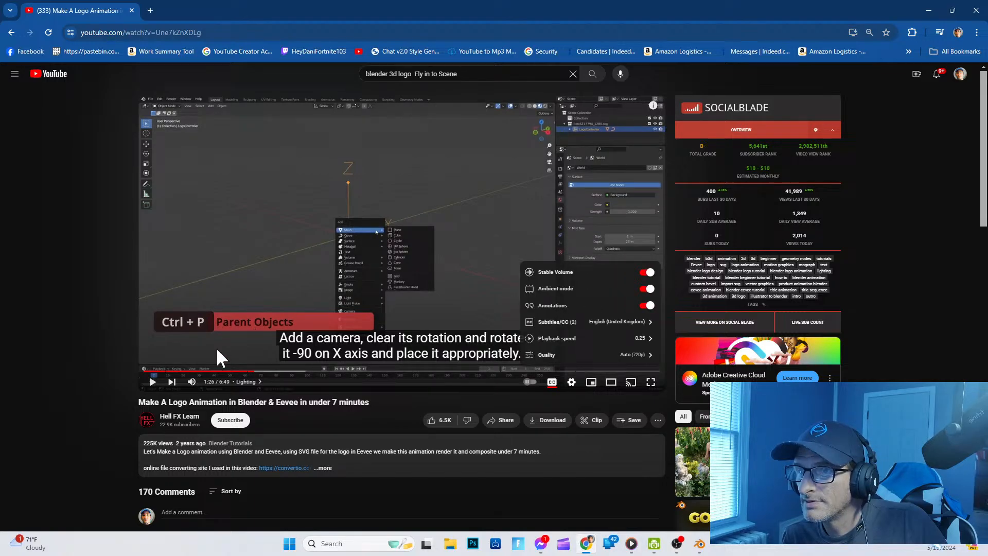
Step: Play the logo animation tutorial a moment further and pause it where the camera is added
{"action": "left_click", "coordinate": [152, 383]}
{"action": "left_click", "coordinate": [153, 383]}
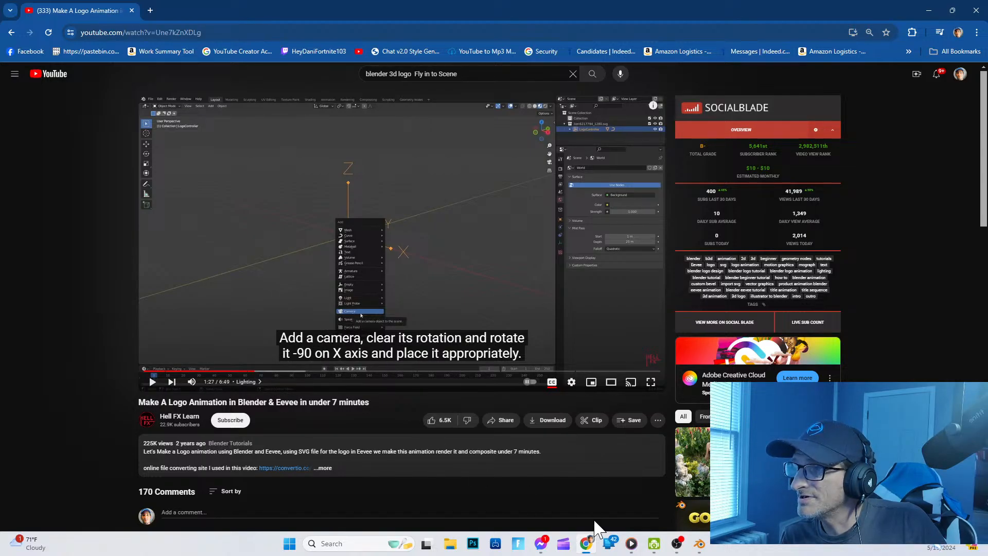
{"action": "left_click", "coordinate": [700, 543]}
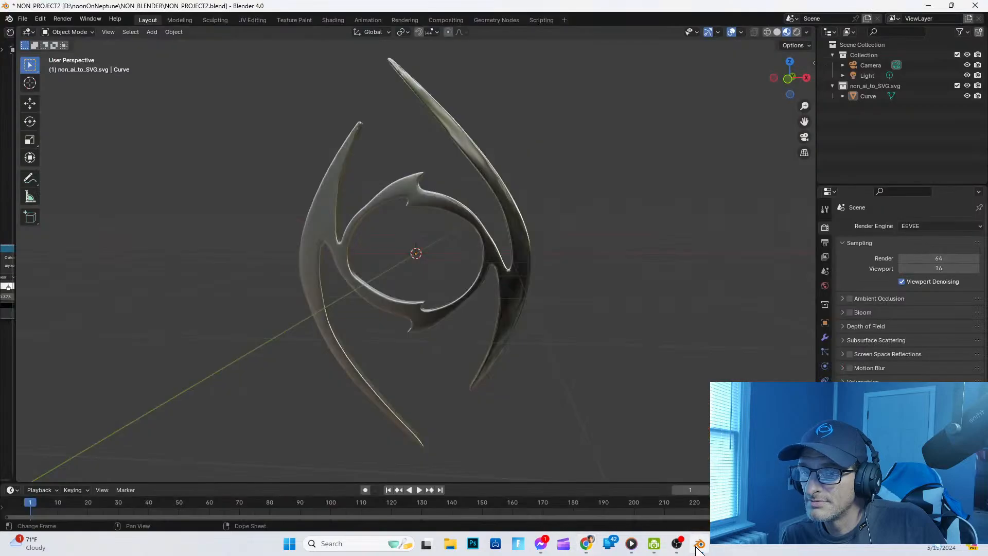
{"action": "right_click", "coordinate": [610, 236]}
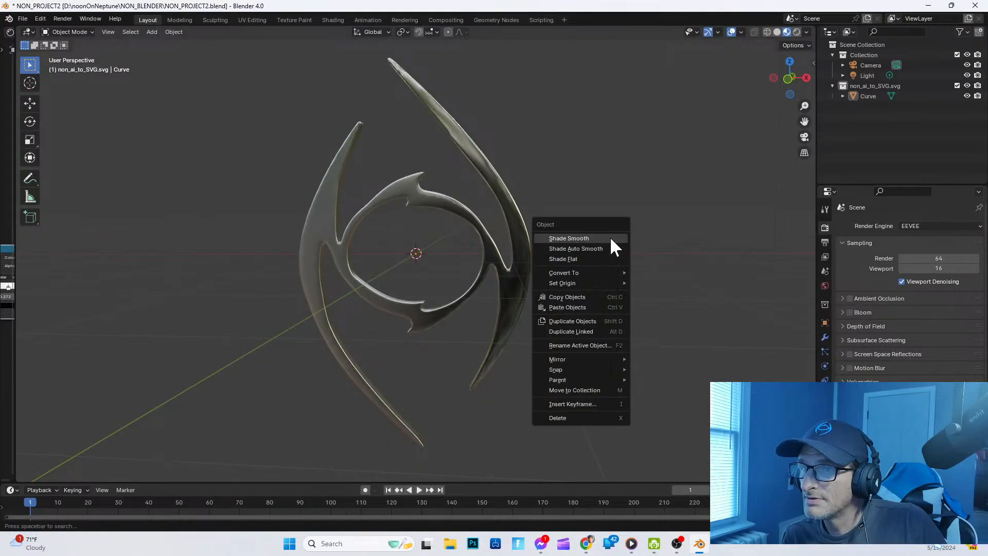
{"action": "right_click", "coordinate": [595, 171]}
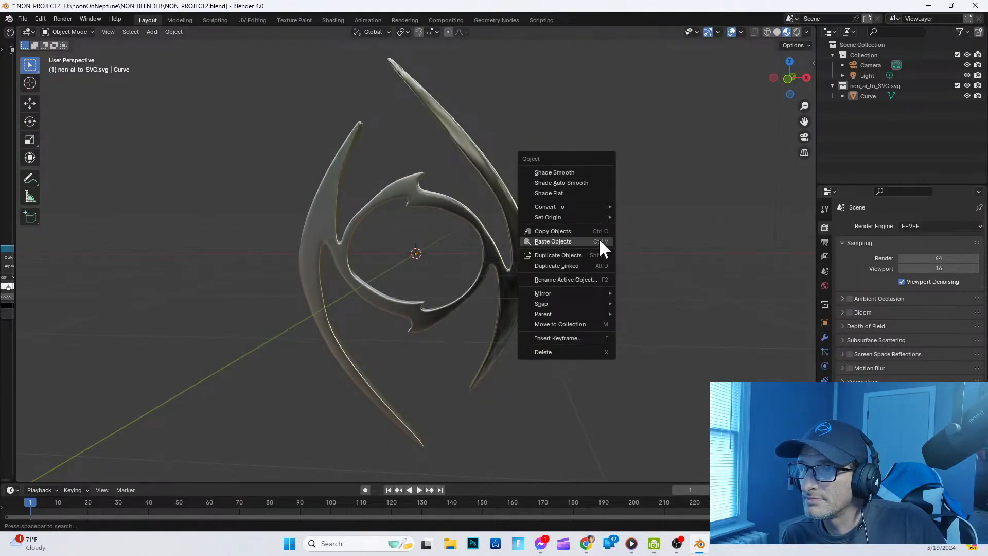
{"action": "mouse_move", "coordinate": [589, 215]}
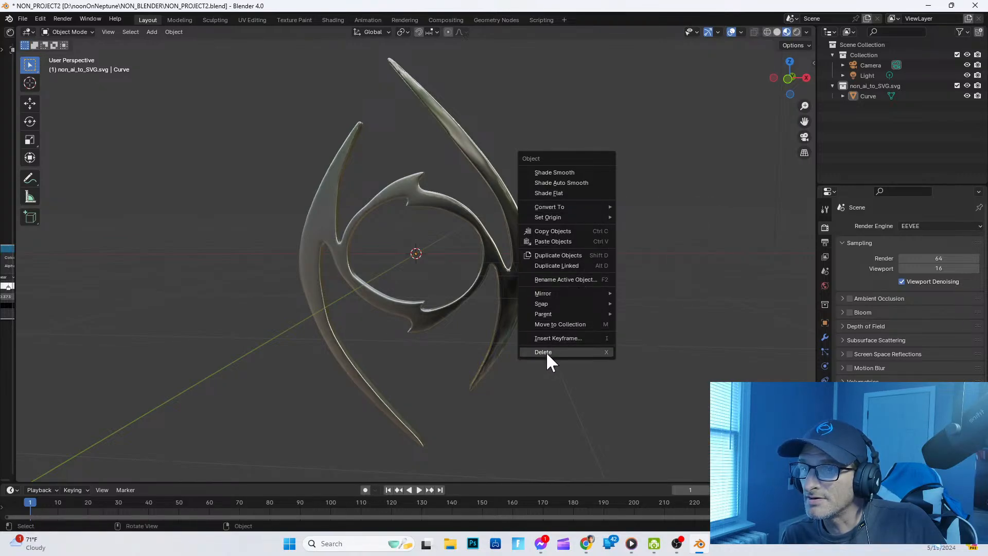
{"action": "right_click", "coordinate": [540, 403]}
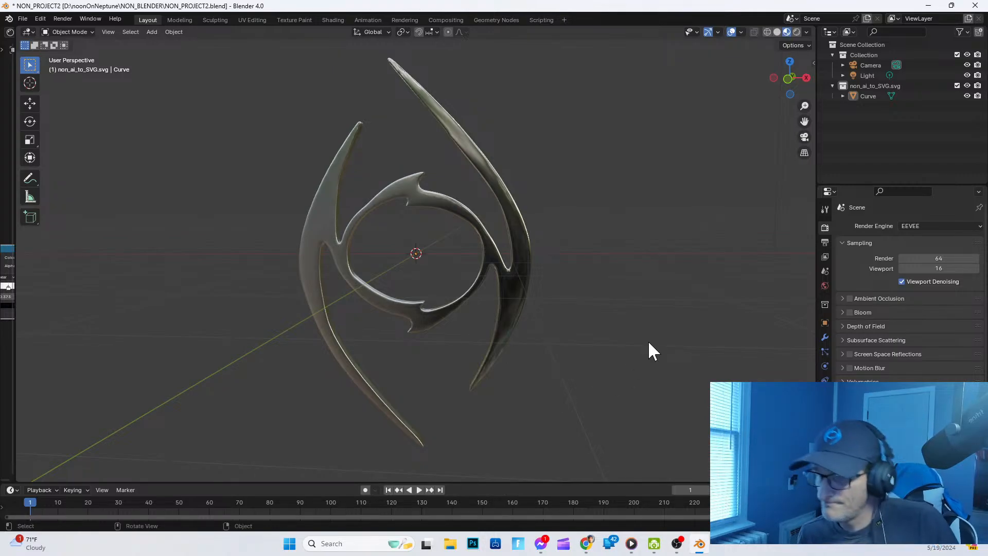
Step: Switch to the browser and replay the tutorial from 1:22, pausing at the camera's Clear/Reset Rotation instruction
{"action": "left_click", "coordinate": [586, 543]}
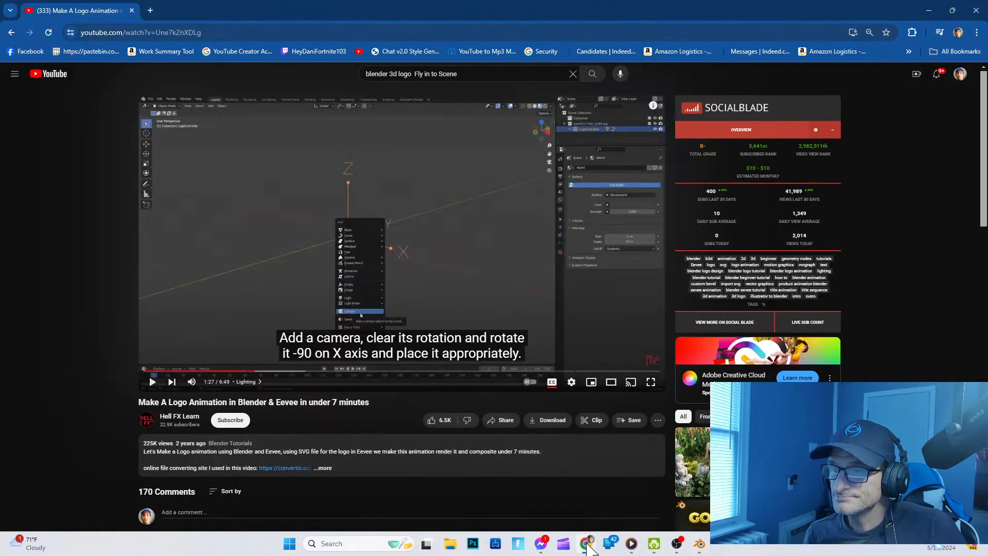
{"action": "left_click", "coordinate": [251, 371]}
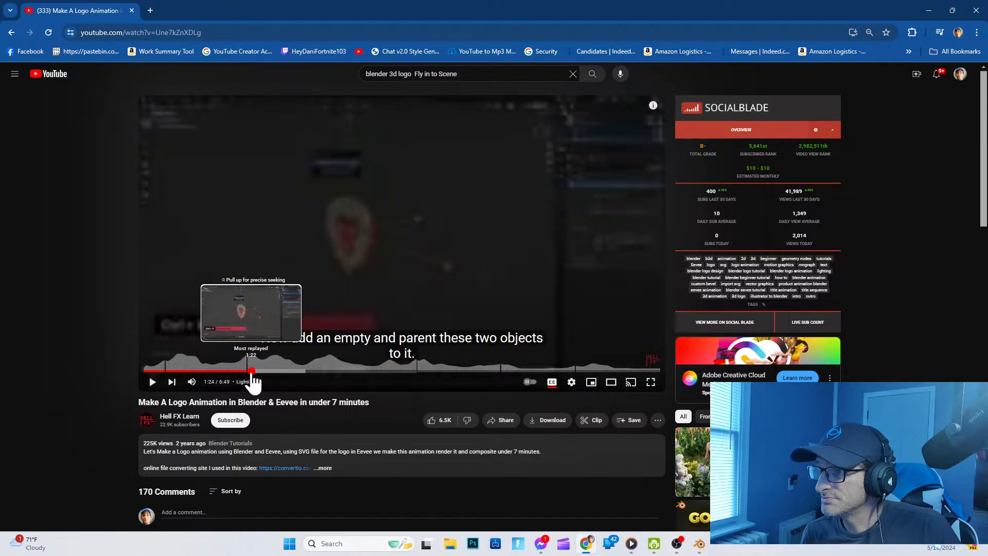
{"action": "left_click", "coordinate": [250, 371]}
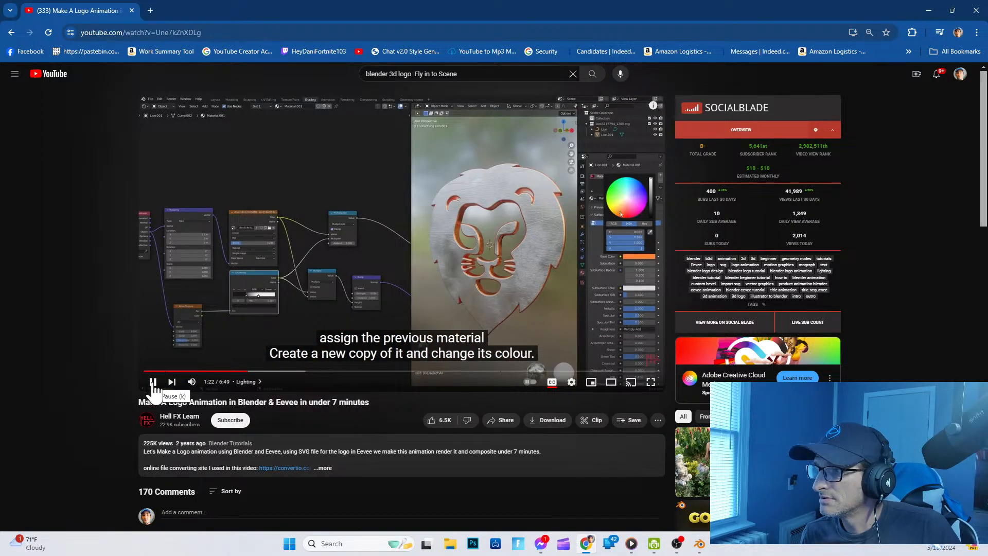
{"action": "left_click", "coordinate": [153, 387]}
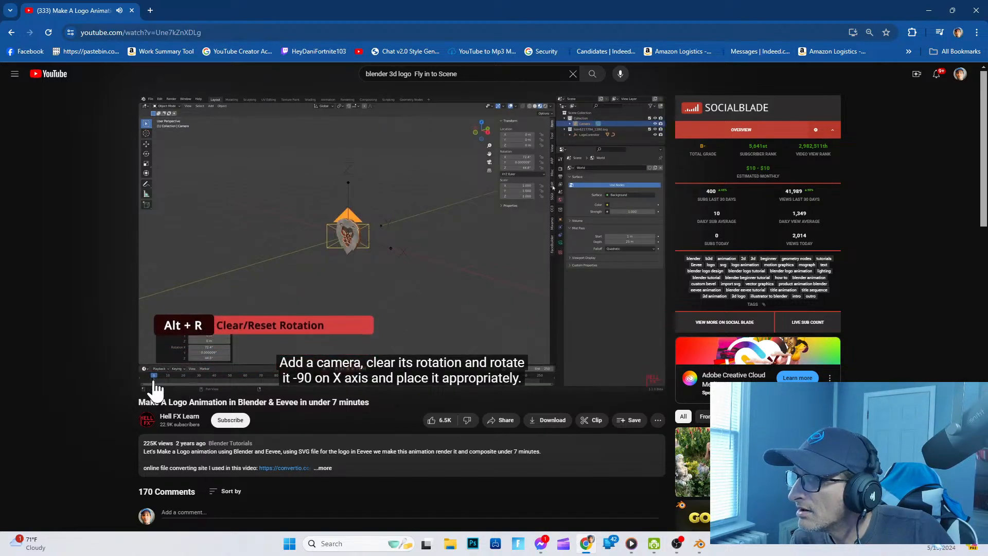
{"action": "left_click", "coordinate": [153, 382]}
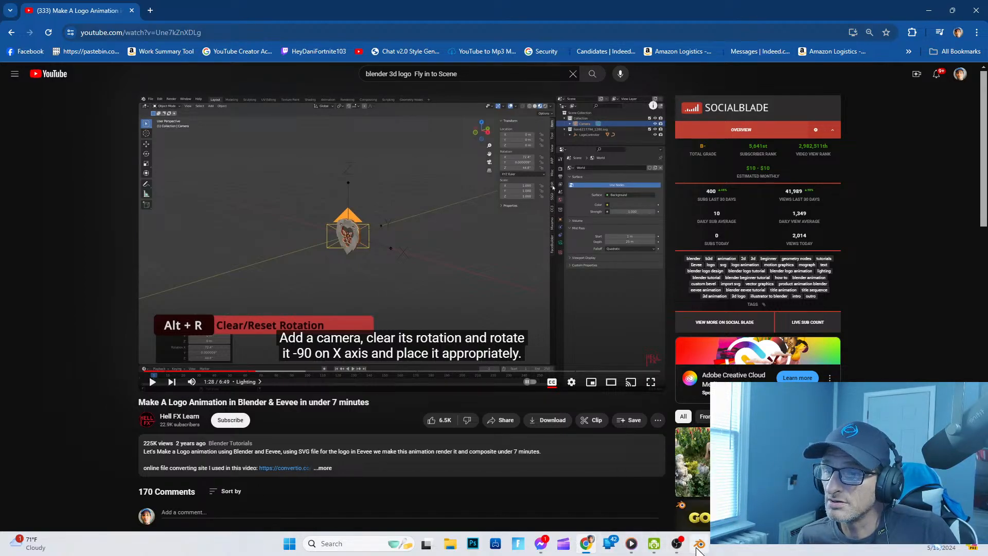
Step: Switch to Blender and select the existing Camera object in the scene collection
{"action": "left_click", "coordinate": [699, 543]}
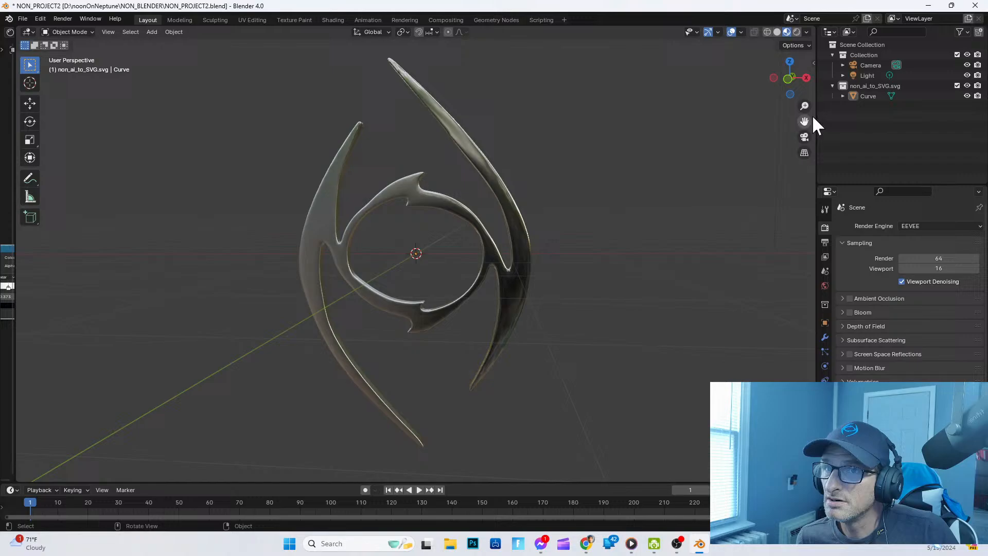
{"action": "left_click", "coordinate": [854, 63]}
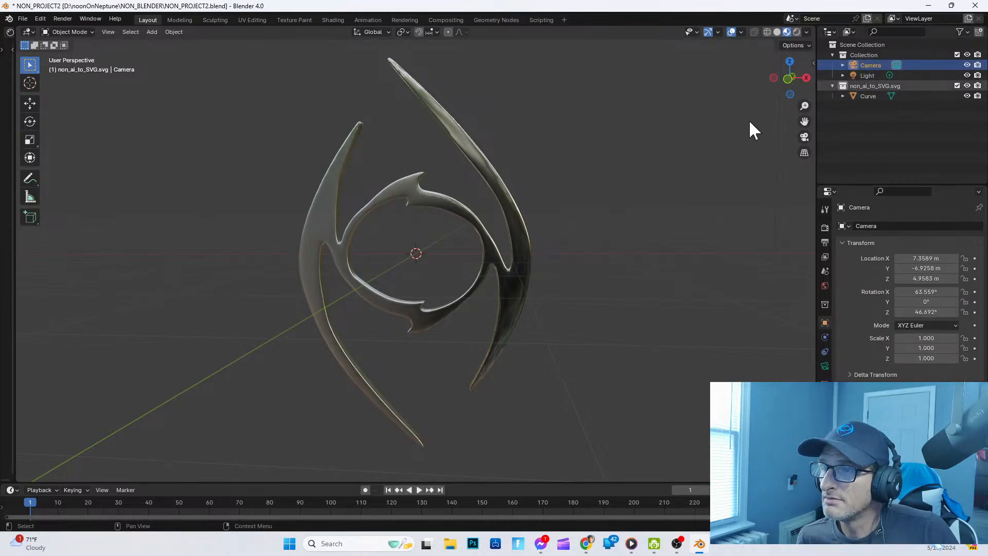
{"action": "key", "text": "Left"}
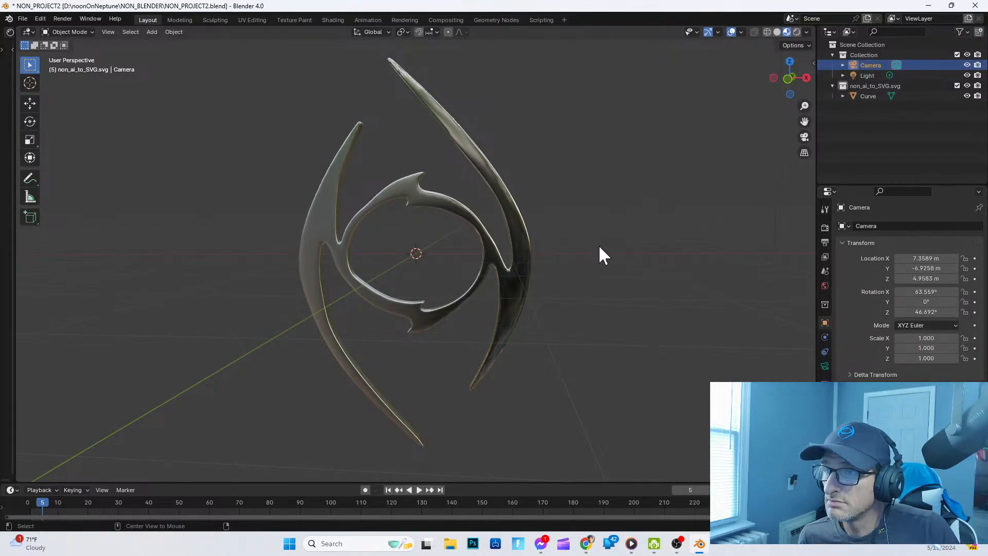
{"action": "scroll", "coordinate": [607, 228], "scroll_direction": "down", "scroll_amount": 8}
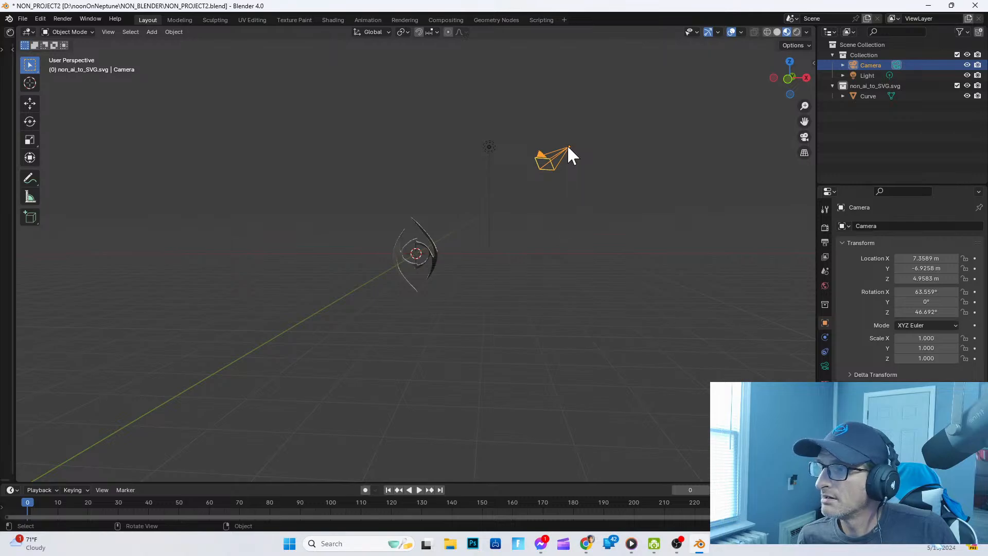
{"action": "left_click", "coordinate": [842, 64]}
{"action": "left_click", "coordinate": [871, 75]}
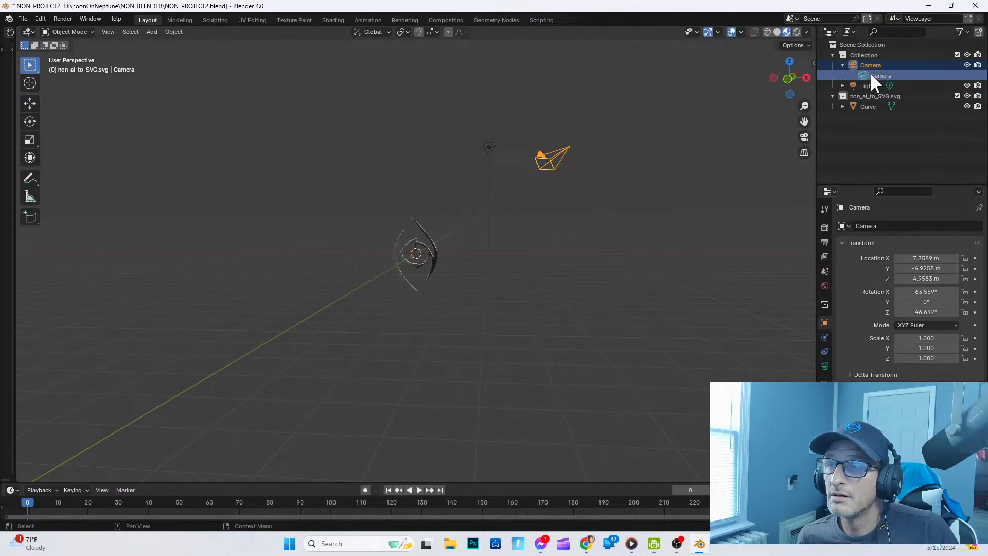
{"action": "left_click", "coordinate": [870, 66]}
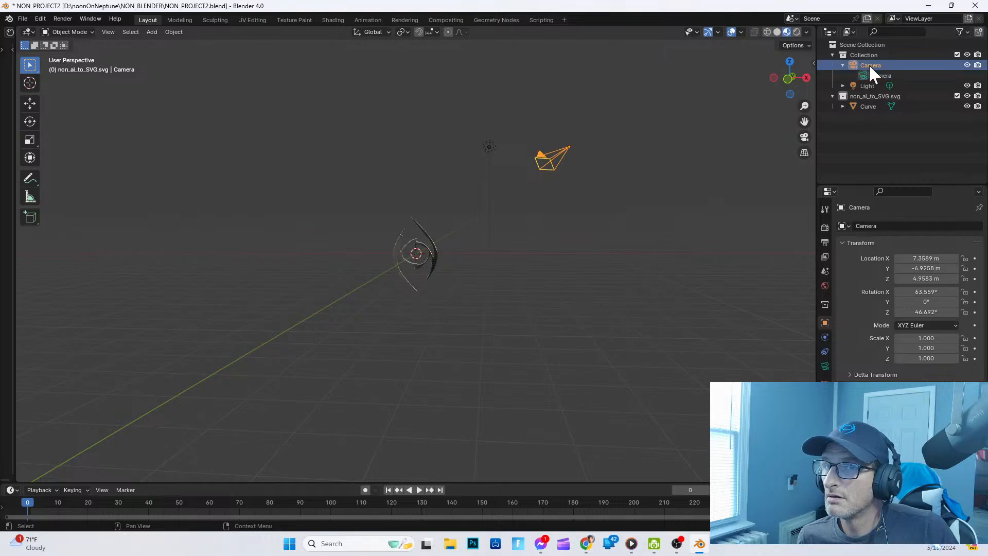
Step: Set the selected camera as the active camera and view the logo through it
{"action": "right_click", "coordinate": [549, 153]}
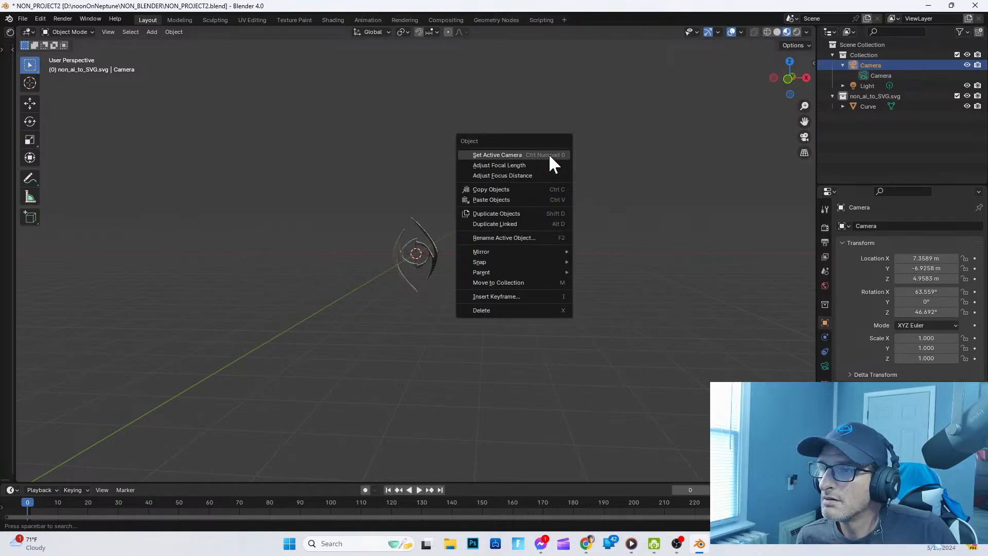
{"action": "left_click", "coordinate": [542, 155]}
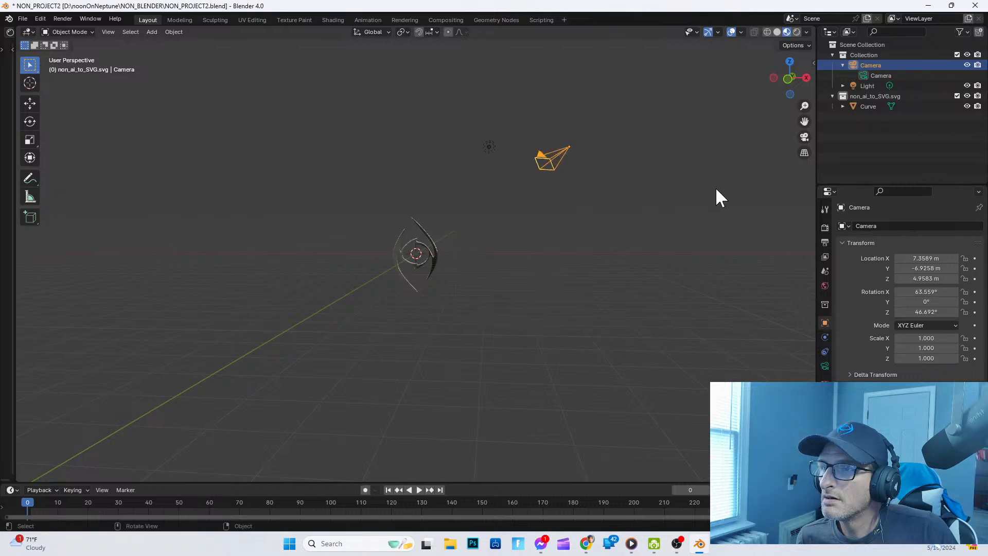
{"action": "left_click", "coordinate": [804, 137]}
{"action": "left_click", "coordinate": [805, 137]}
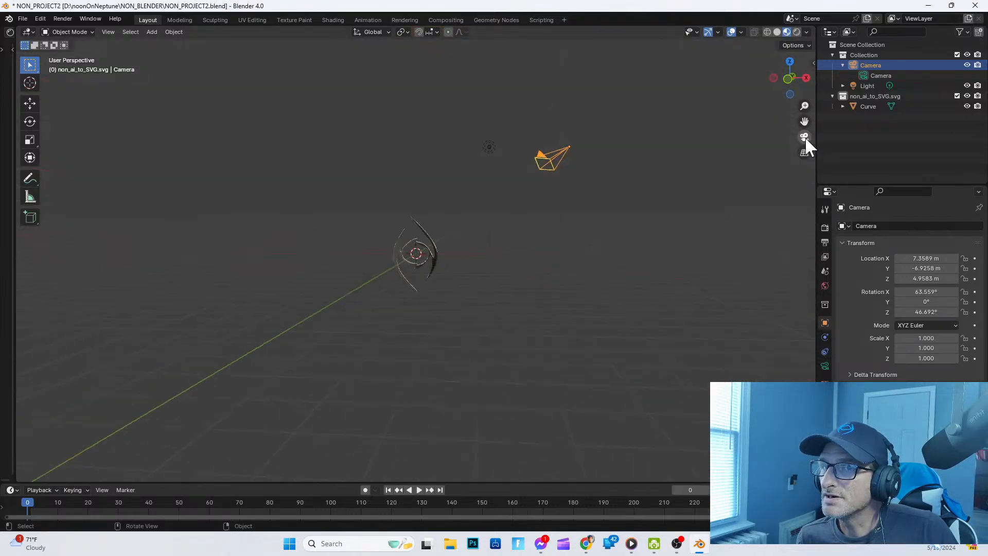
{"action": "right_click", "coordinate": [527, 329]}
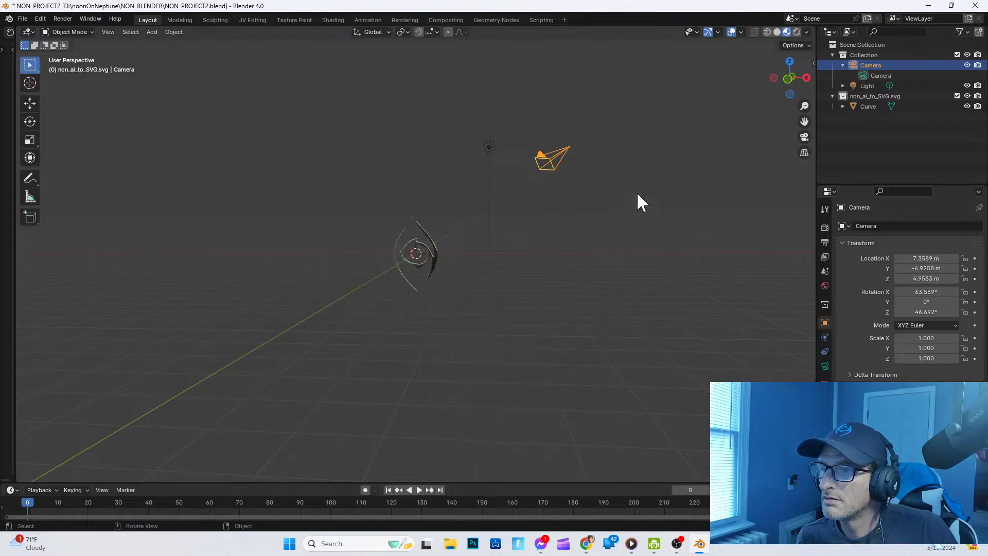
{"action": "right_click", "coordinate": [548, 157]}
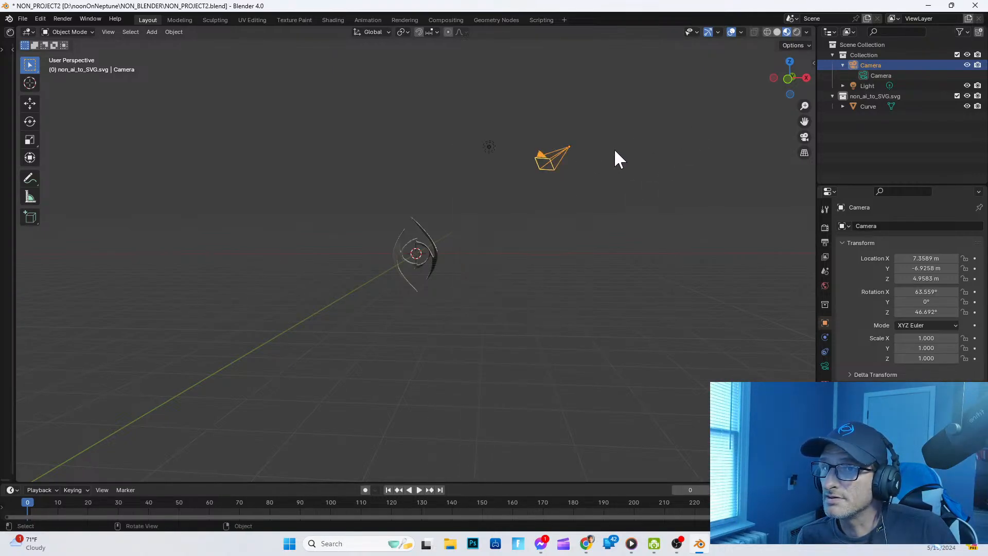
{"action": "right_click", "coordinate": [550, 237]}
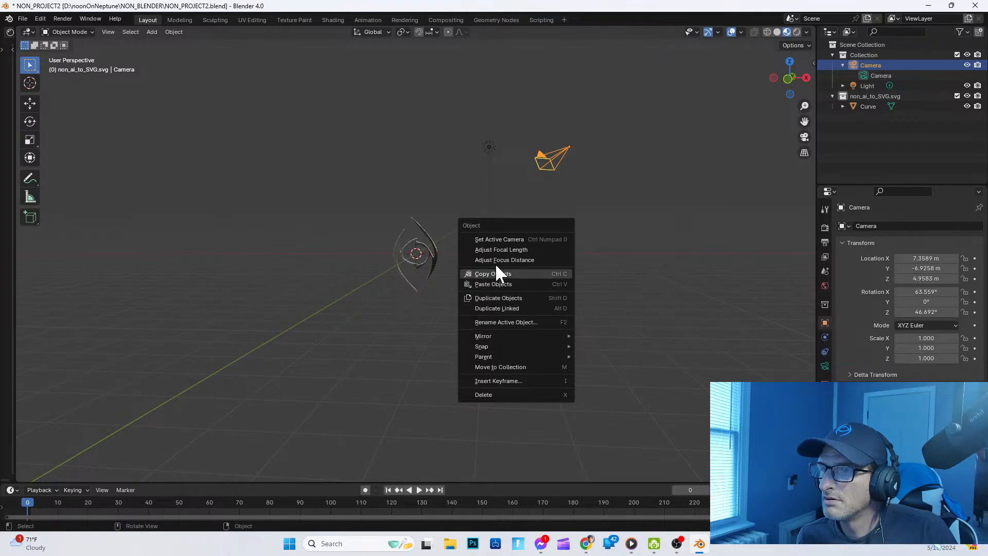
{"action": "left_click", "coordinate": [500, 237]}
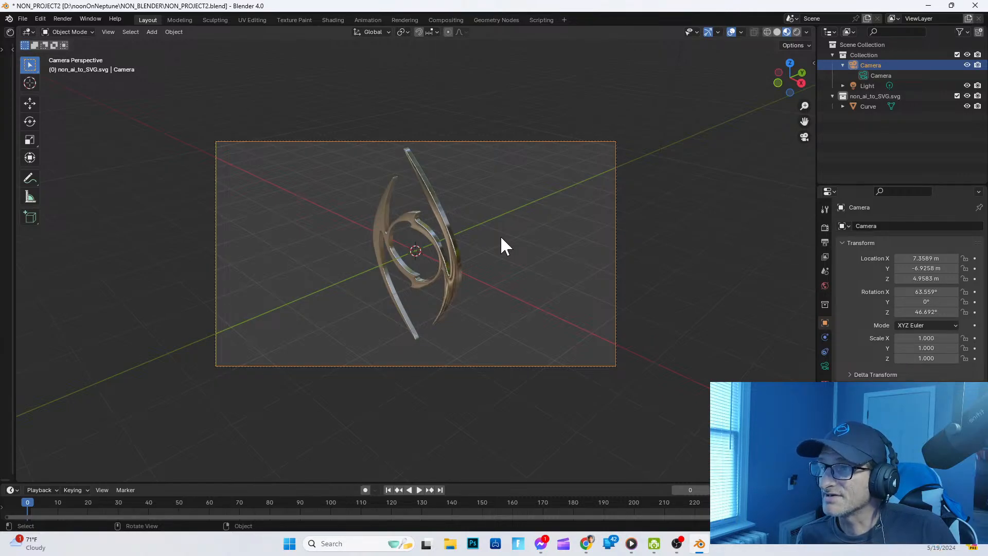
Step: Set the camera's X location to 0 m, checking the paused tutorial's camera instruction in between
{"action": "left_click", "coordinate": [890, 75]}
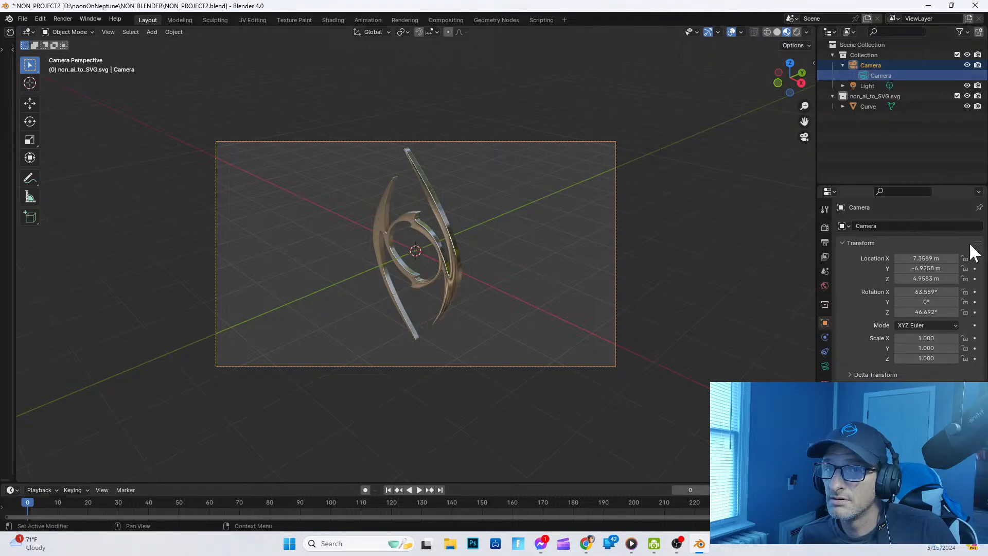
{"action": "left_click", "coordinate": [927, 258]}
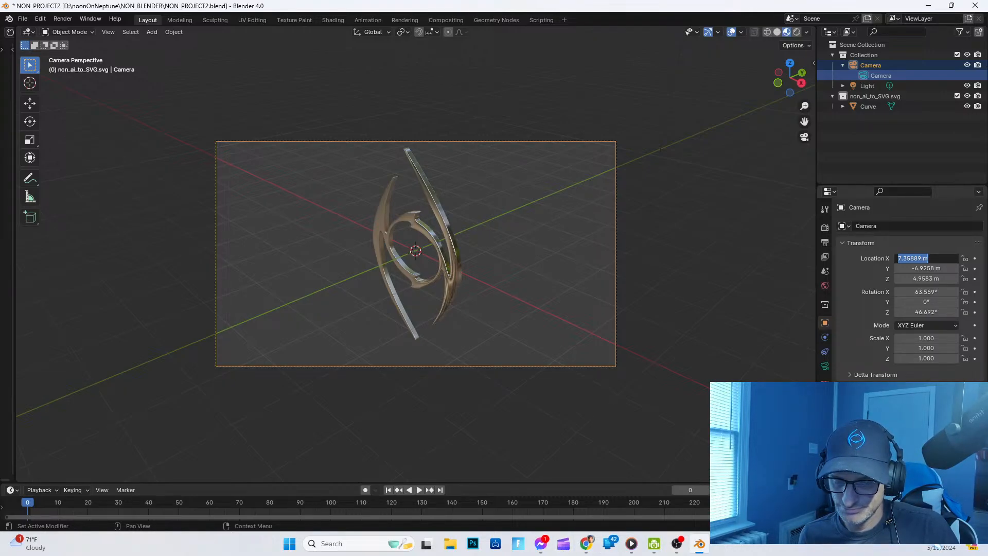
{"action": "key", "text": "alt+Tab"}
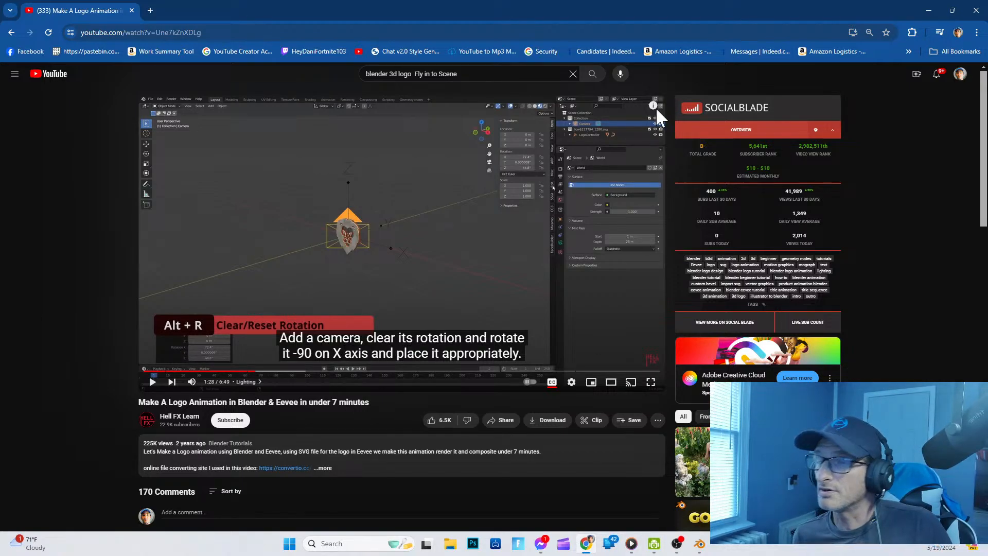
{"action": "left_click", "coordinate": [699, 543]}
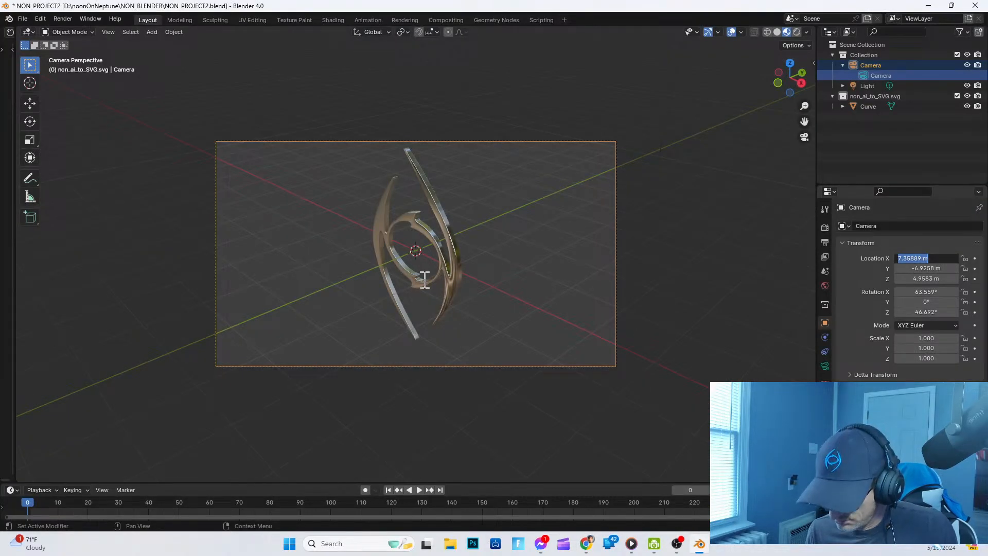
{"action": "type", "text": "r"}
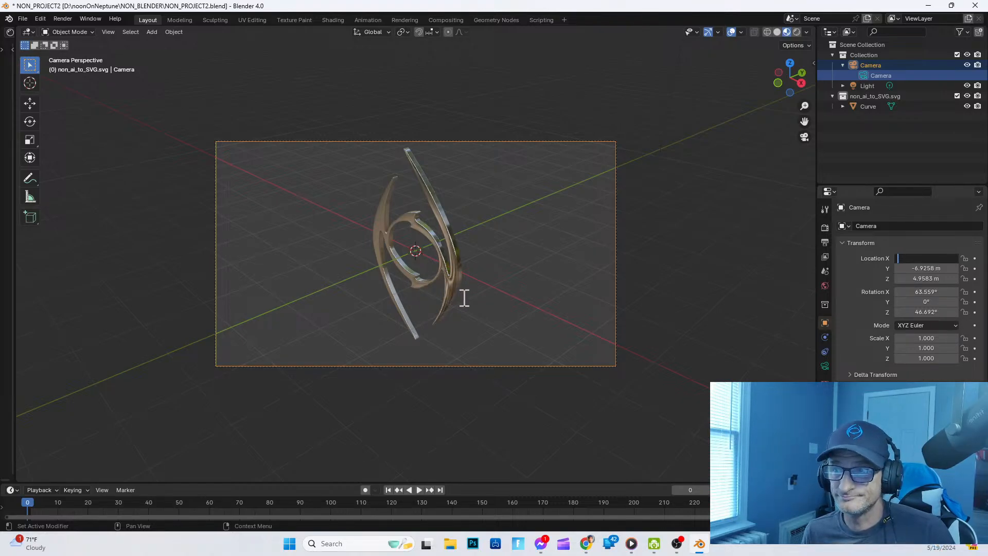
{"action": "key", "text": "Return"}
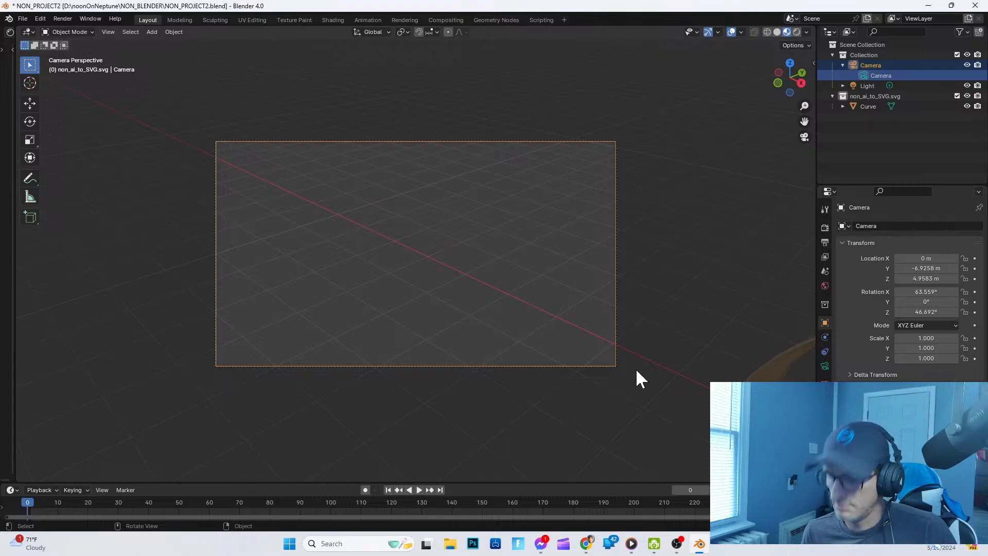
Step: Clear the camera's rotation on all axes and inspect its new orientation from outside the camera view
{"action": "key", "text": "alt+r"}
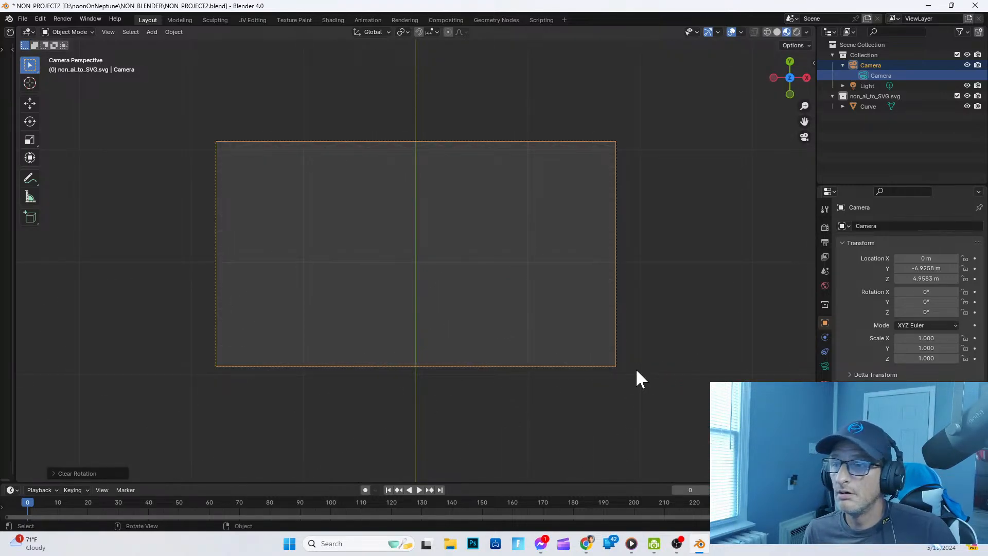
{"action": "scroll", "coordinate": [647, 288], "scroll_direction": "down", "scroll_amount": 5}
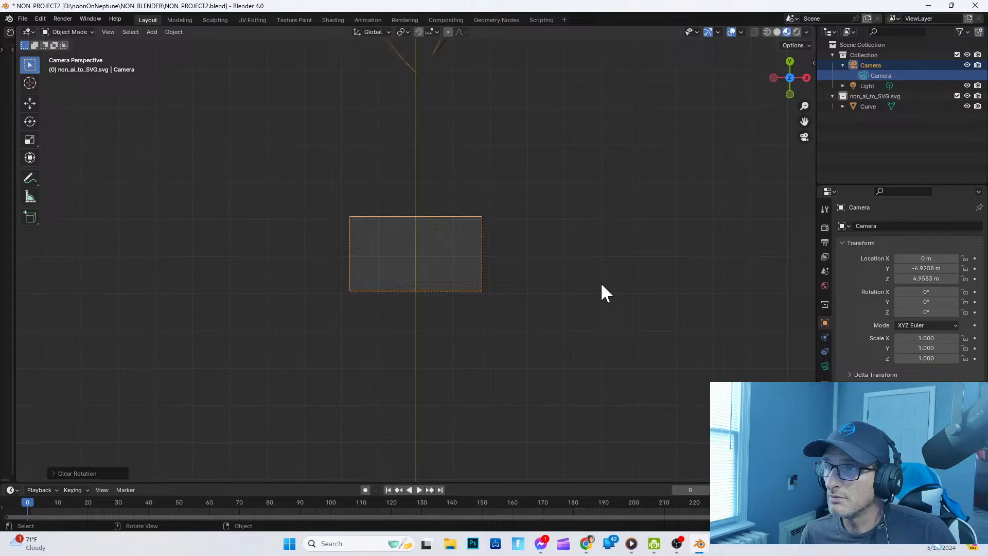
{"action": "middle_click_drag", "start_coordinate": [602, 285], "coordinate": [591, 268]}
{"action": "scroll", "coordinate": [592, 267], "scroll_direction": "down", "scroll_amount": 4, "text": "alt"}
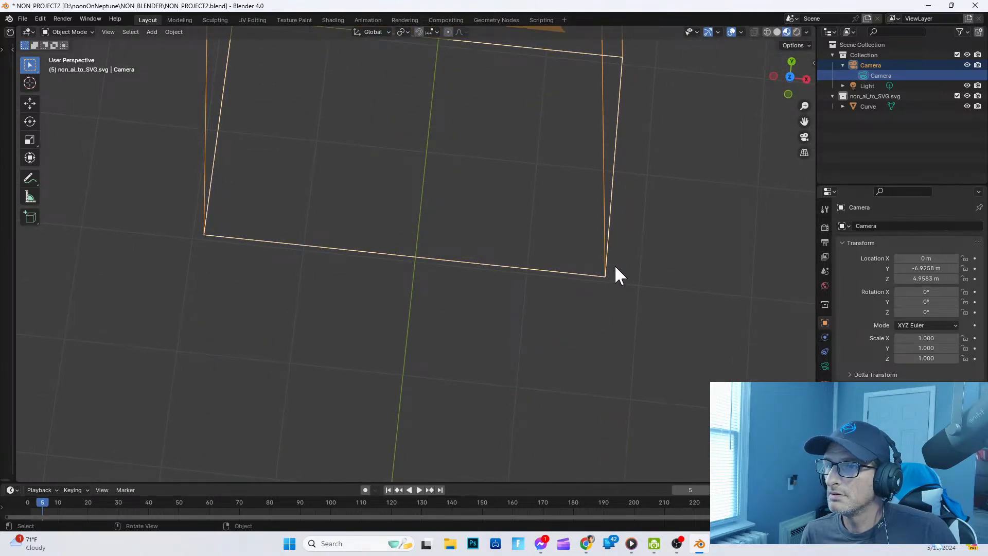
{"action": "scroll", "coordinate": [646, 236], "scroll_direction": "up", "scroll_amount": 5}
{"action": "scroll", "coordinate": [646, 235], "scroll_direction": "down", "scroll_amount": 5}
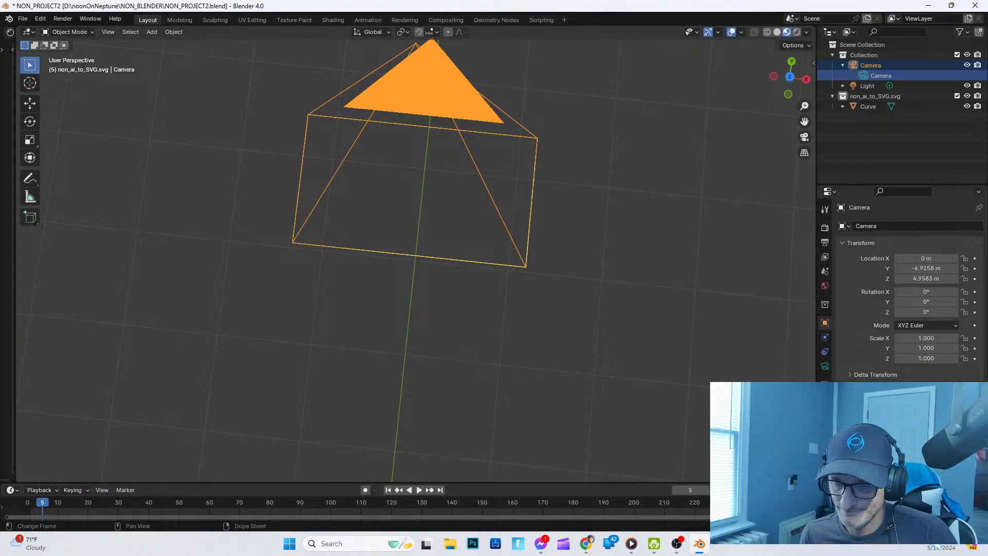
Step: Check the paused tutorial's camera instruction and set the camera's X rotation to -90° in Blender
{"action": "key", "text": "alt+Tab"}
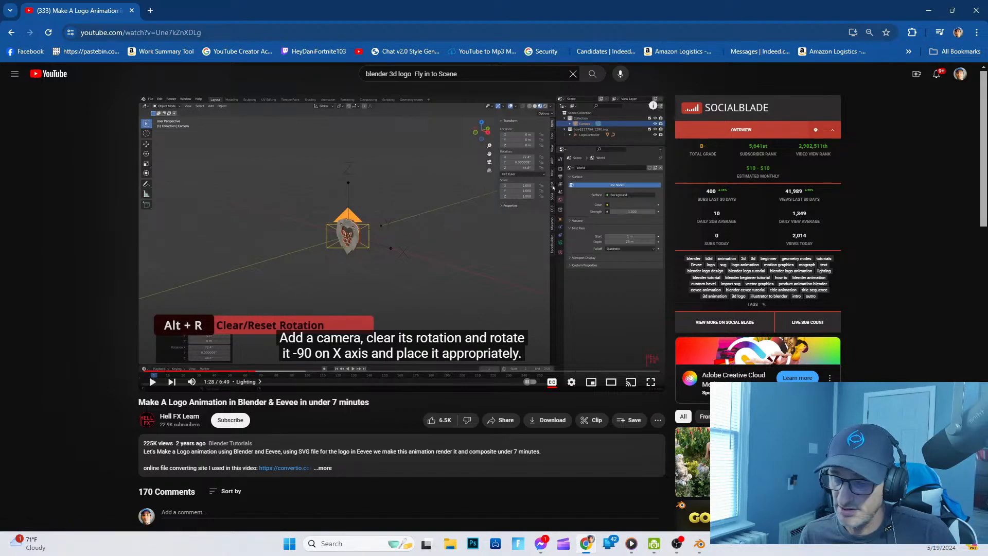
{"action": "key", "text": "alt+Tab"}
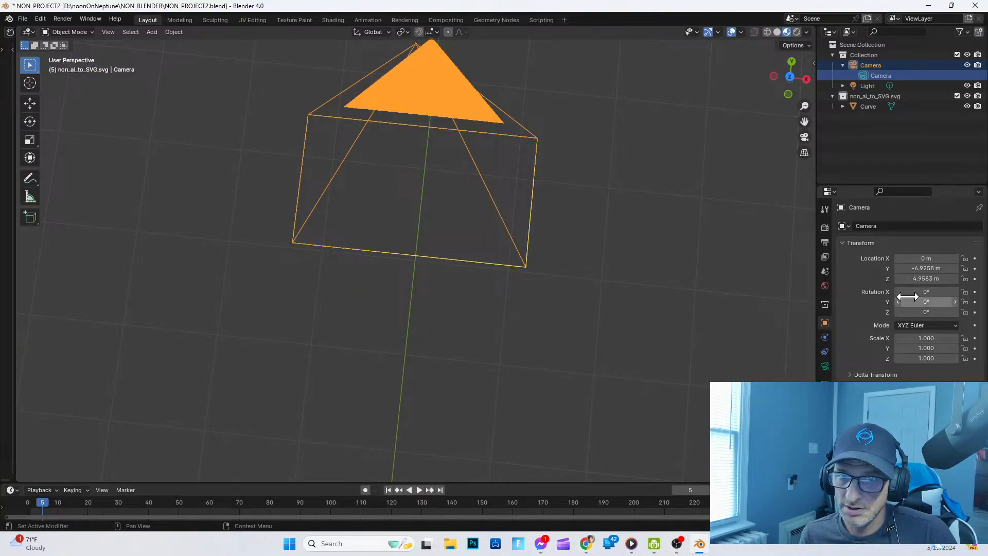
{"action": "left_click", "coordinate": [926, 291]}
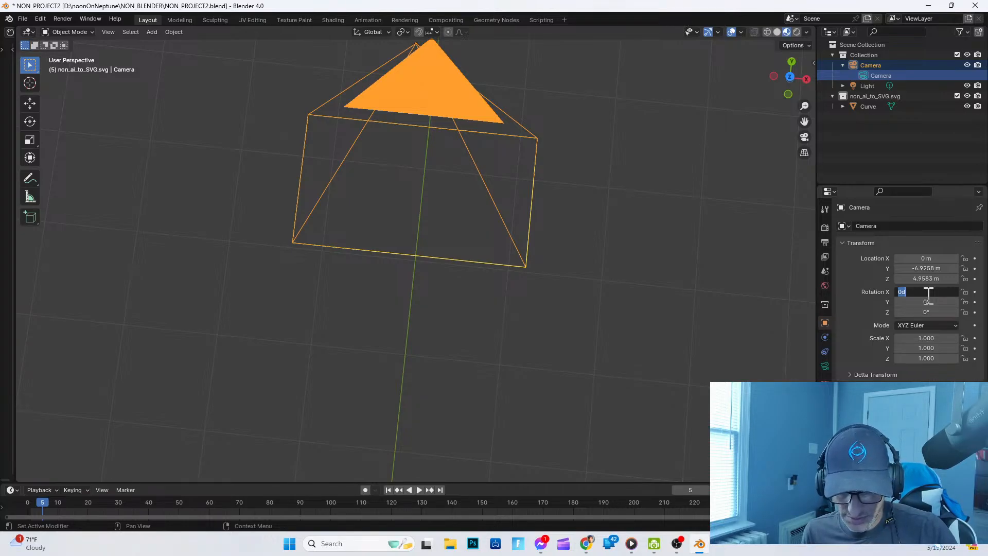
{"action": "type", "text": "-90"}
{"action": "key", "text": "Return"}
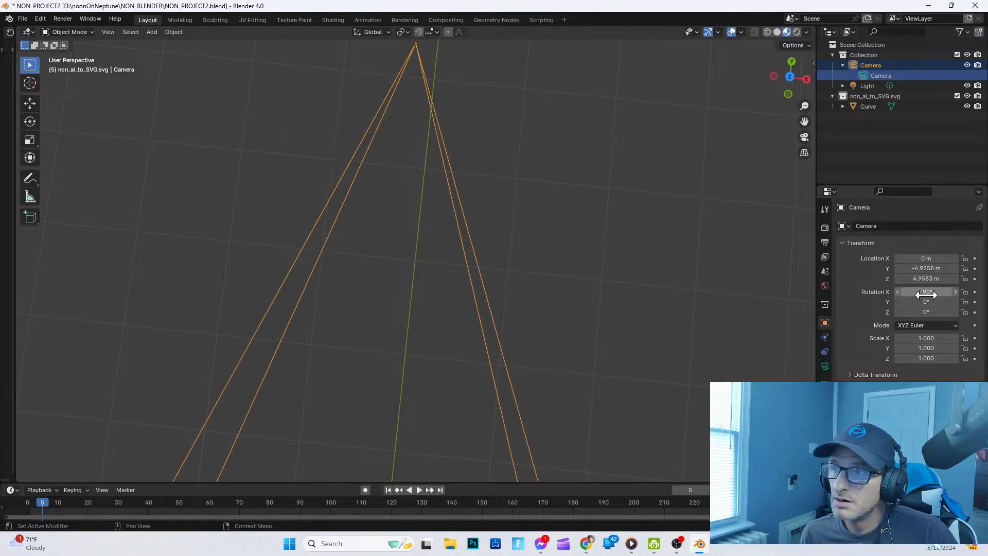
Step: Examine the rotated camera's orientation and position relative to the logo from several angles
{"action": "scroll", "coordinate": [540, 252], "scroll_direction": "down", "scroll_amount": 4}
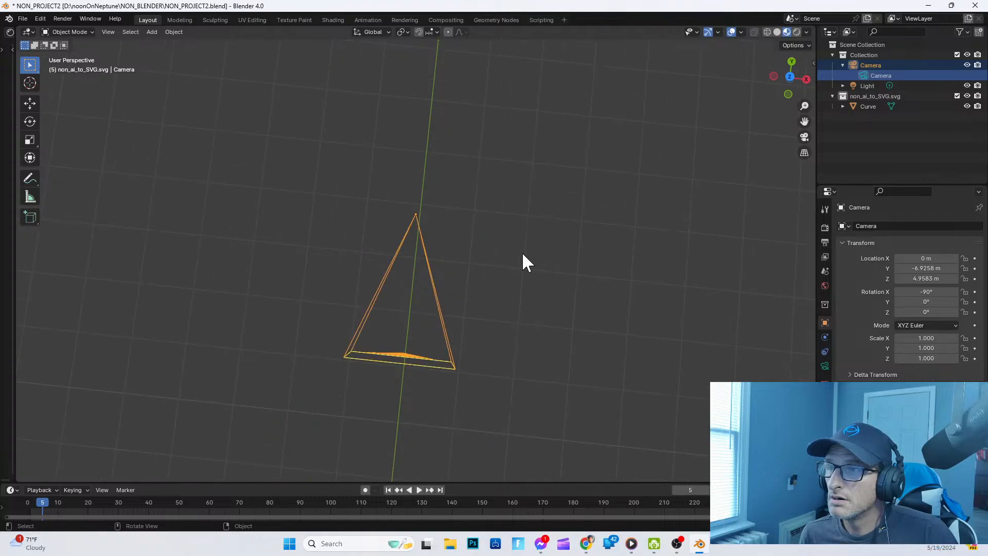
{"action": "middle_click_drag", "start_coordinate": [522, 251], "coordinate": [535, 218]}
{"action": "middle_click_drag", "start_coordinate": [538, 194], "coordinate": [575, 194]}
{"action": "scroll", "coordinate": [537, 193], "scroll_direction": "down", "scroll_amount": 3}
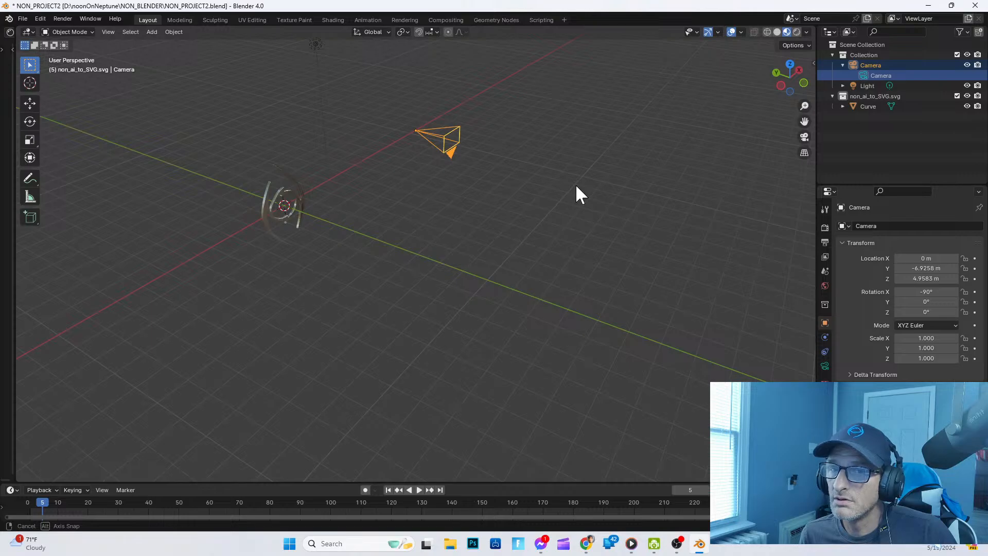
{"action": "scroll", "coordinate": [524, 206], "scroll_direction": "up", "scroll_amount": 2}
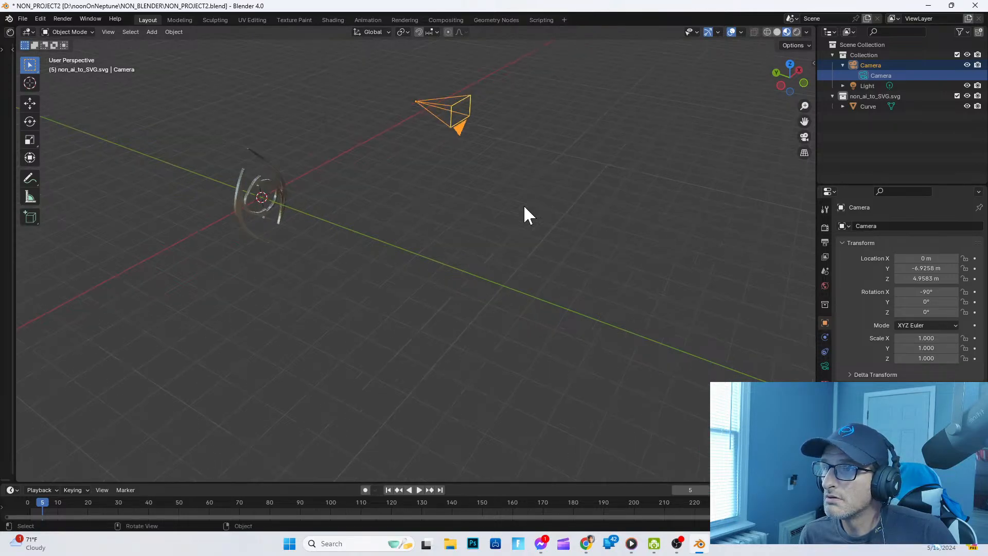
{"action": "scroll", "coordinate": [524, 206], "scroll_direction": "down", "scroll_amount": 1}
{"action": "scroll", "coordinate": [524, 205], "scroll_direction": "down", "scroll_amount": 2}
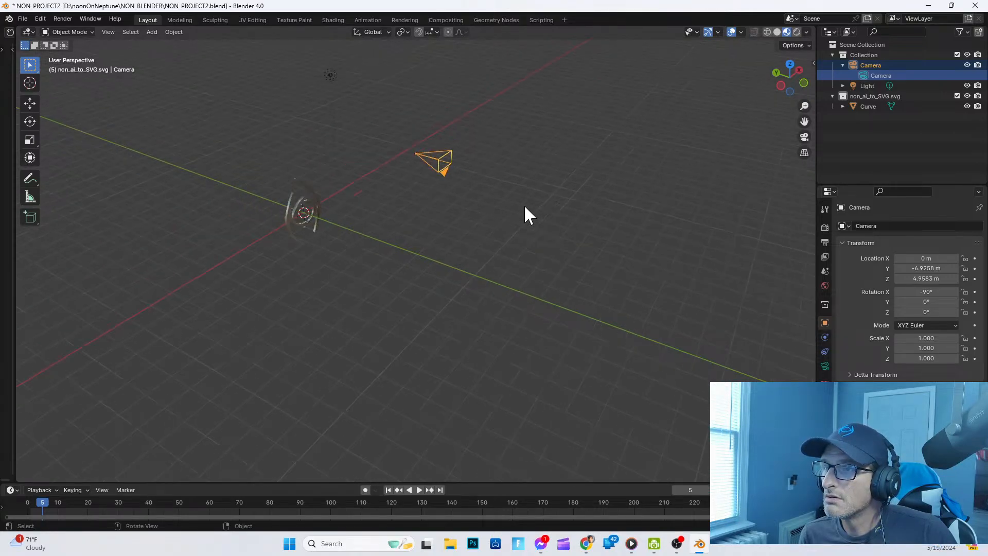
{"action": "scroll", "coordinate": [476, 213], "scroll_direction": "up", "scroll_amount": 2}
{"action": "middle_click_drag", "start_coordinate": [474, 214], "coordinate": [414, 152]}
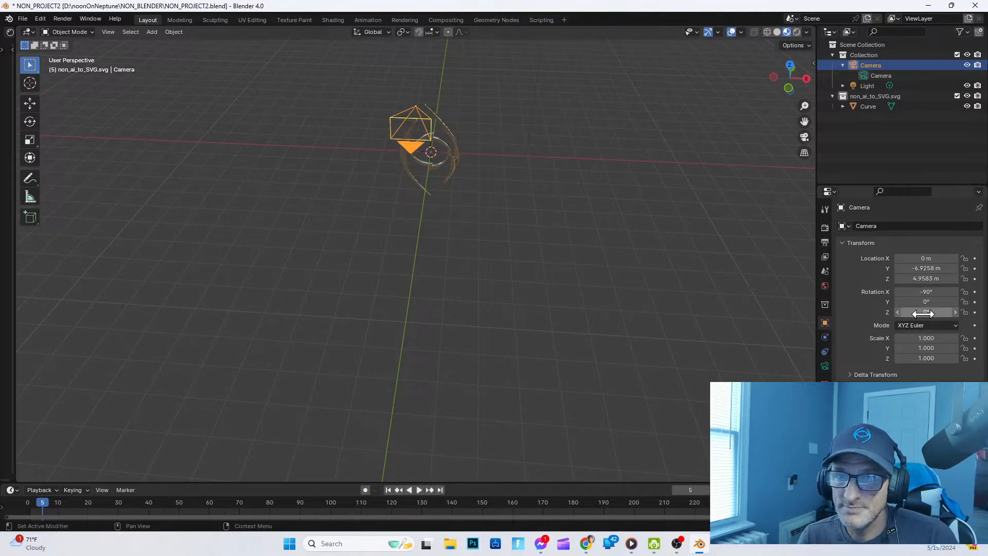
Step: Set the camera's Y and Z location to 0 m and inspect its placement at the logo
{"action": "left_click", "coordinate": [932, 269]}
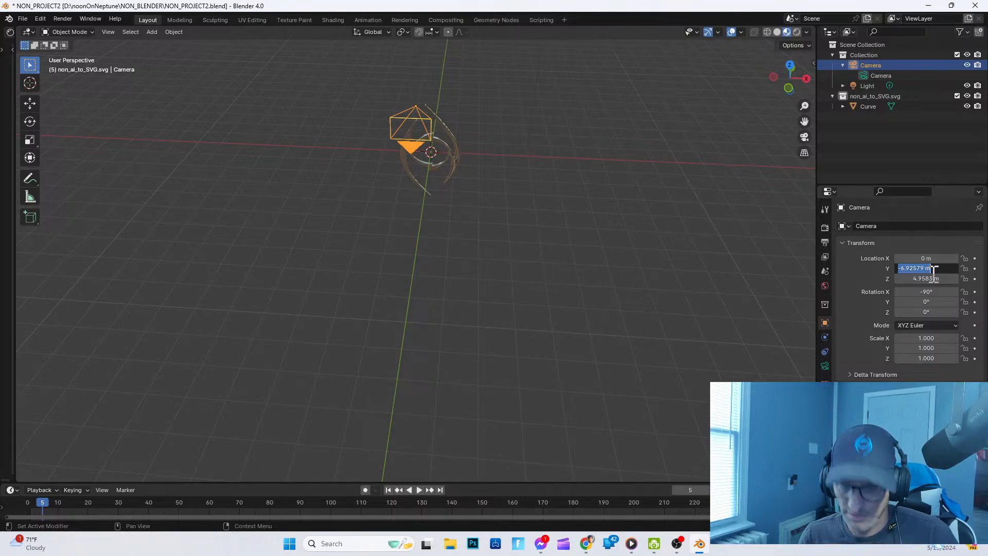
{"action": "type", "text": "0"}
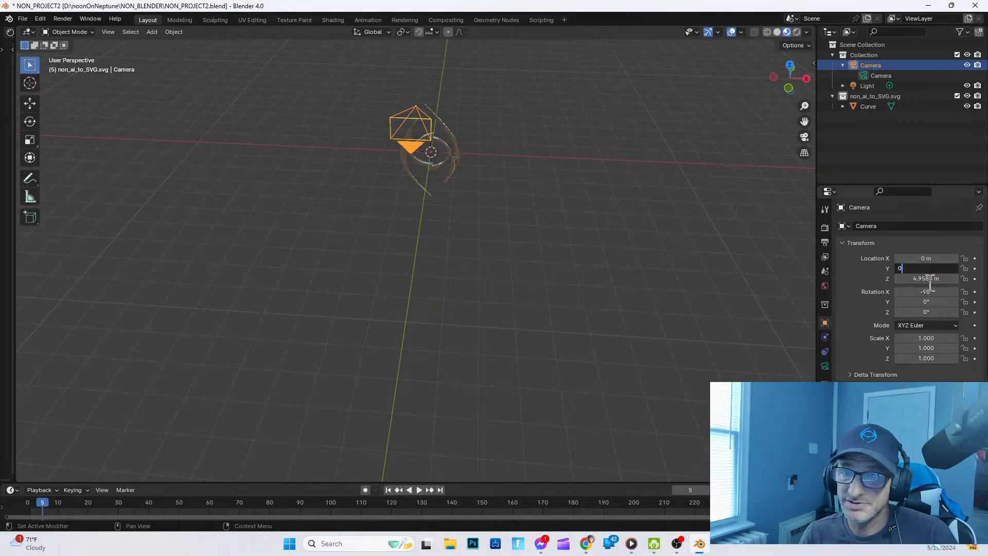
{"action": "key", "text": "Return"}
{"action": "left_click", "coordinate": [929, 279]}
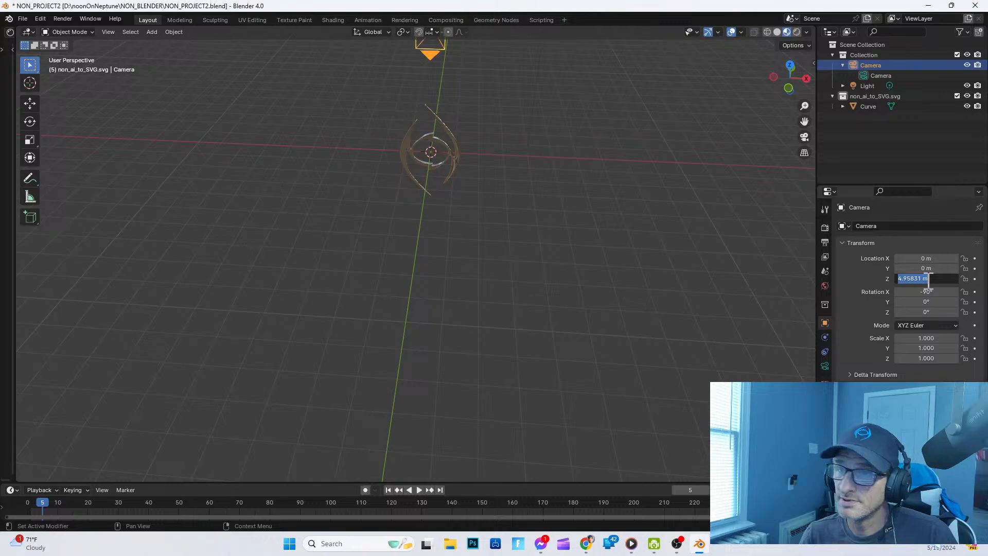
{"action": "type", "text": "0"}
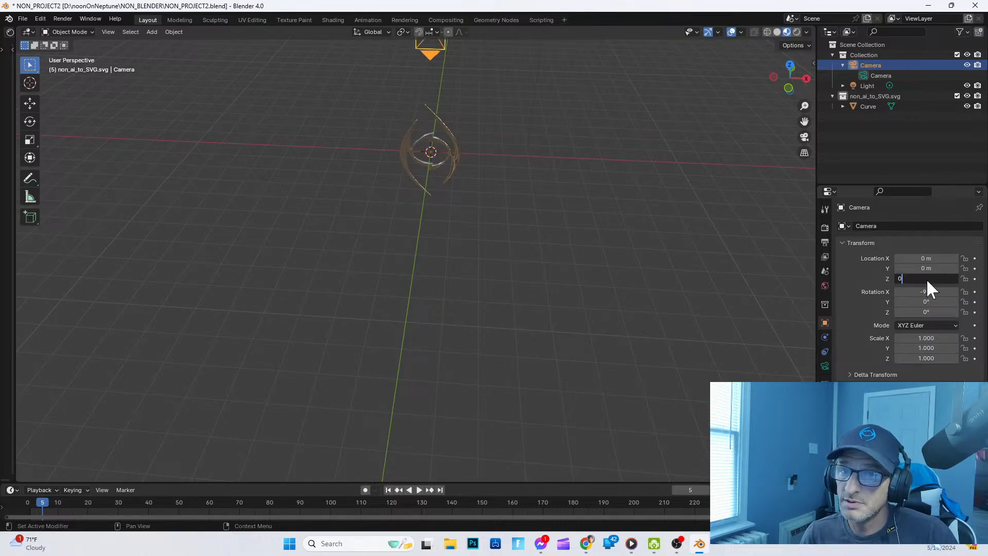
{"action": "key", "text": "Return"}
{"action": "scroll", "coordinate": [415, 159], "scroll_direction": "up", "scroll_amount": 3}
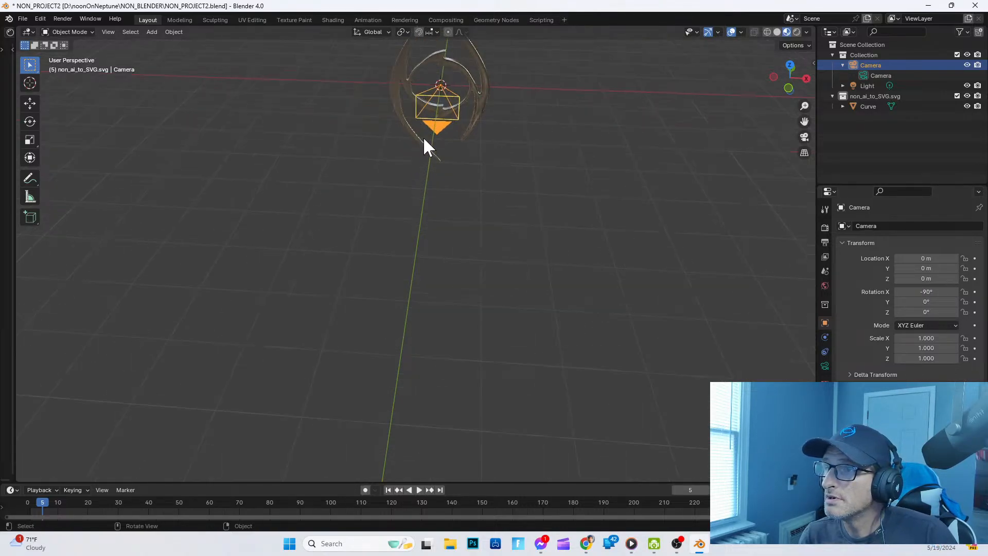
{"action": "middle_click_drag", "start_coordinate": [424, 139], "coordinate": [522, 198]}
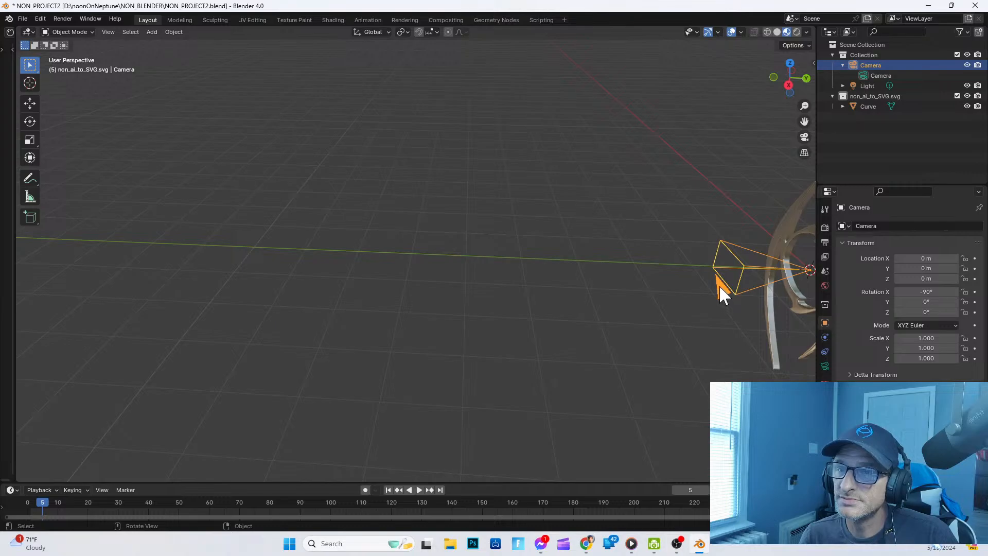
{"action": "middle_click_drag", "start_coordinate": [649, 289], "coordinate": [777, 293]}
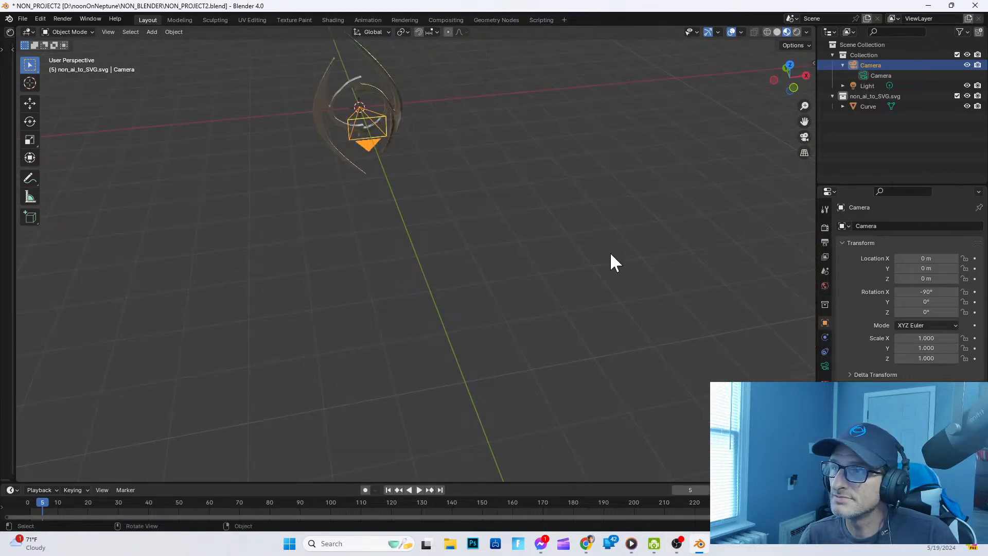
{"action": "middle_click_drag", "start_coordinate": [415, 178], "coordinate": [396, 153]}
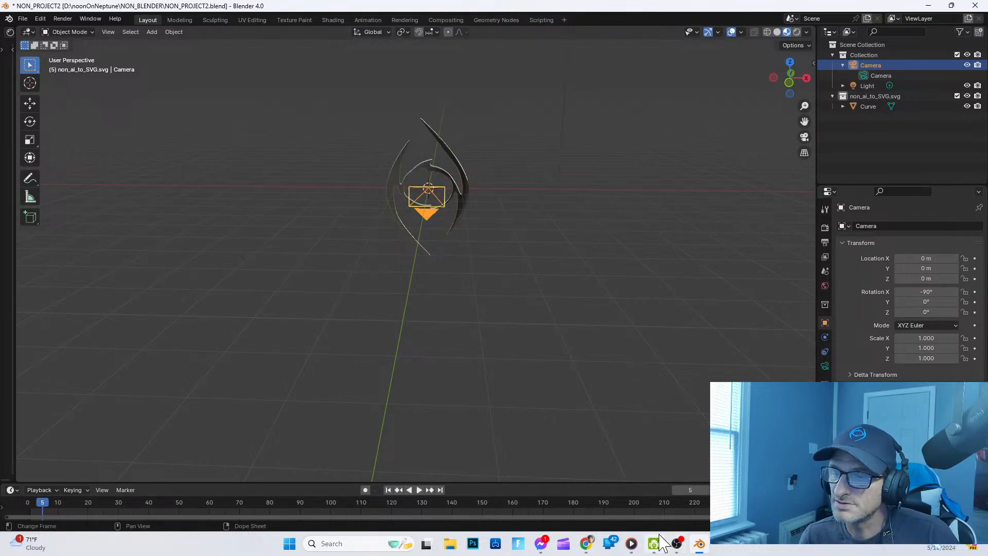
Step: Switch to the YouTube tutorial in Chrome, rewind it to 1:24 and replay the part leading up to the camera instruction
{"action": "left_click", "coordinate": [586, 543]}
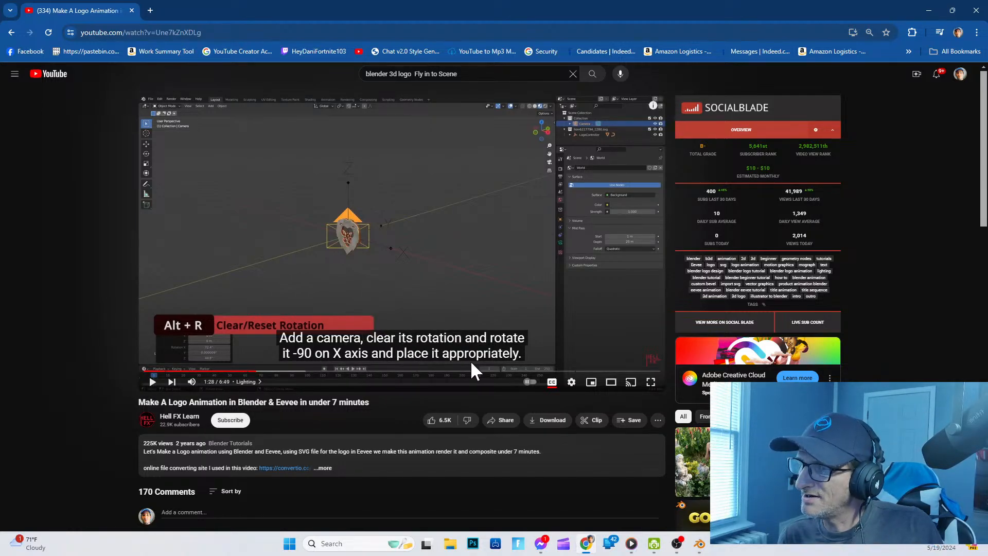
{"action": "left_click", "coordinate": [251, 371]}
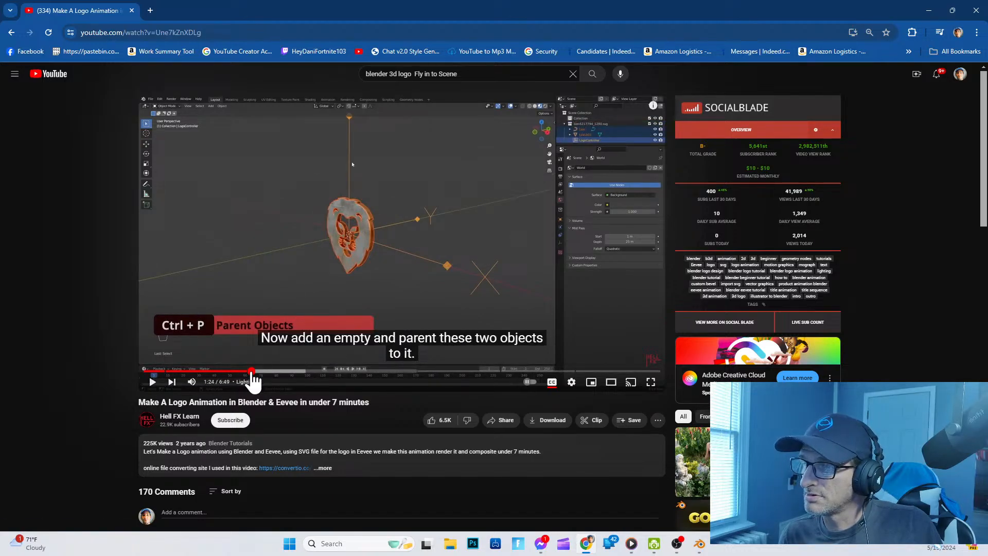
{"action": "left_click", "coordinate": [153, 383]}
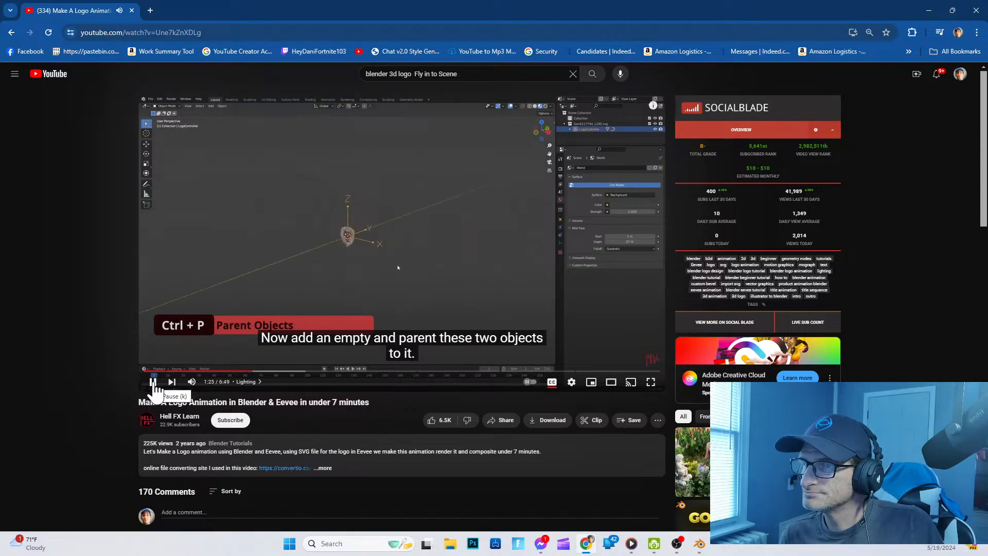
{"action": "left_click", "coordinate": [153, 383]}
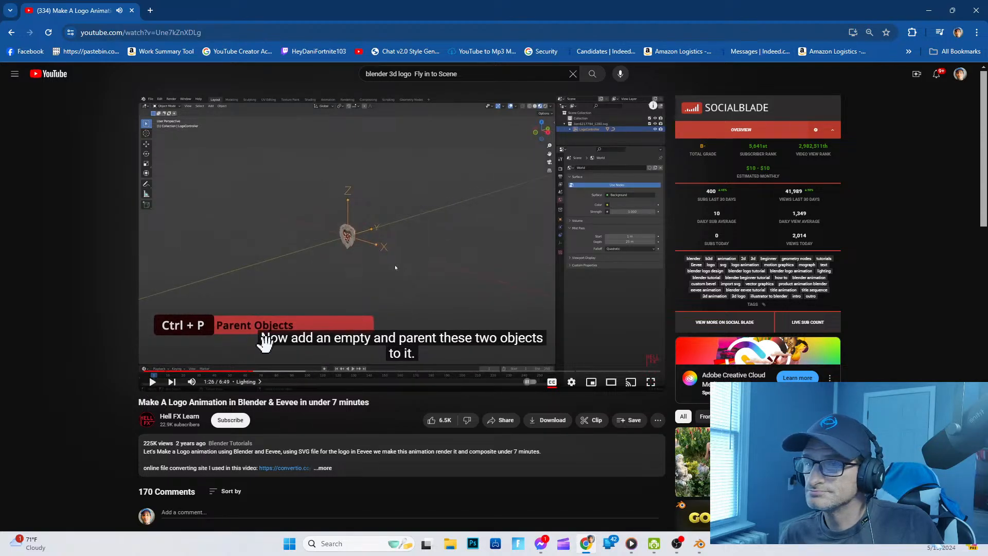
Step: Set the tutorial's playback speed to 0.75 and play through adding the camera and resetting its rotation
{"action": "left_click", "coordinate": [571, 383]}
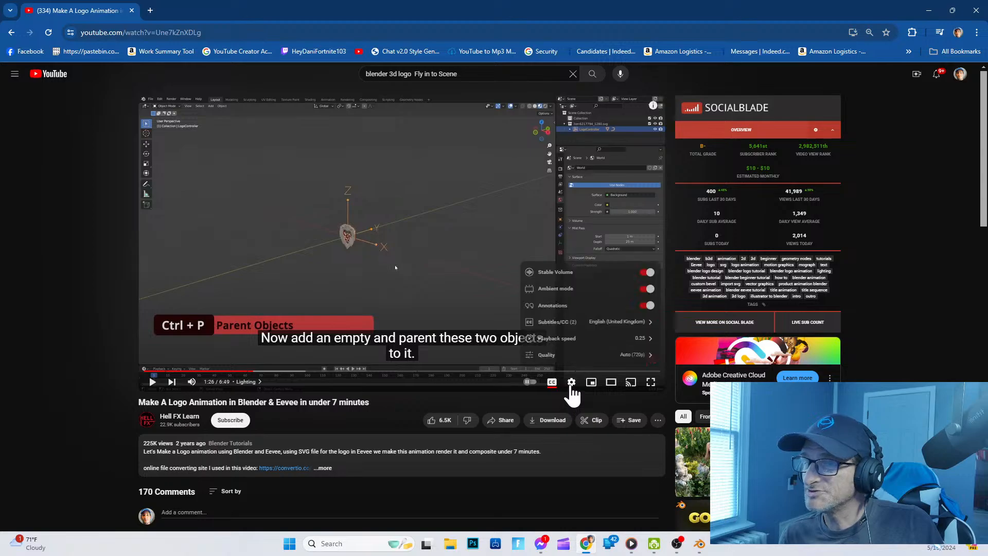
{"action": "left_click", "coordinate": [607, 337]}
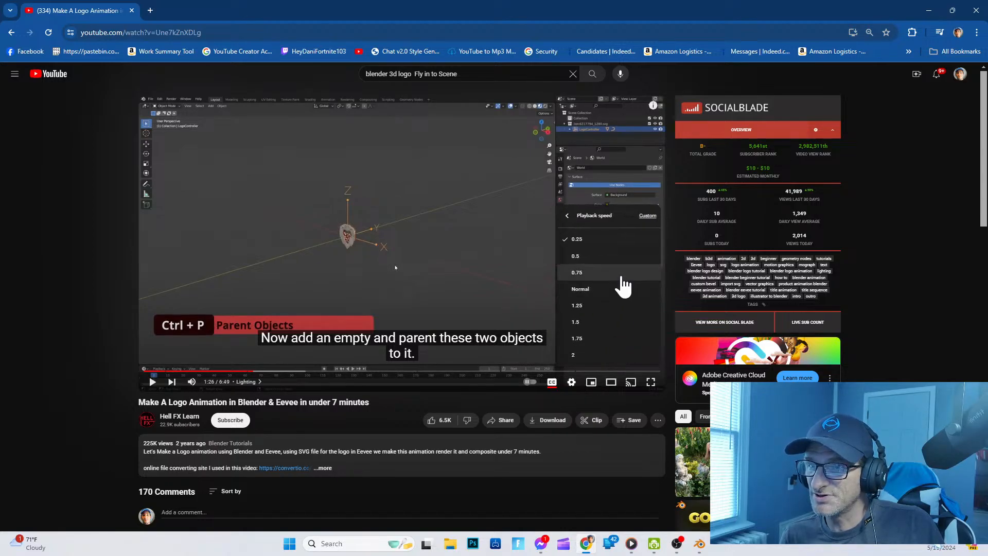
{"action": "left_click", "coordinate": [620, 276]}
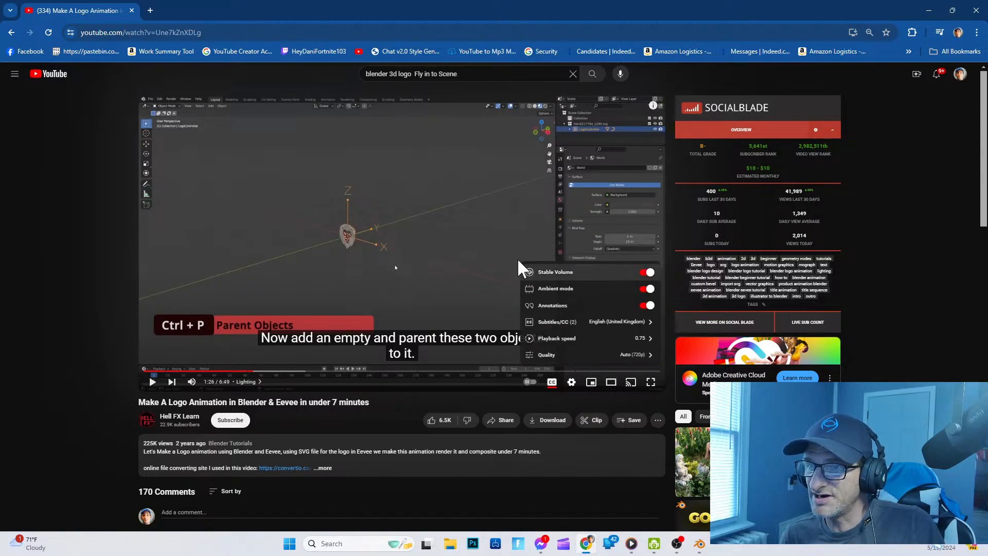
{"action": "left_click", "coordinate": [152, 382]}
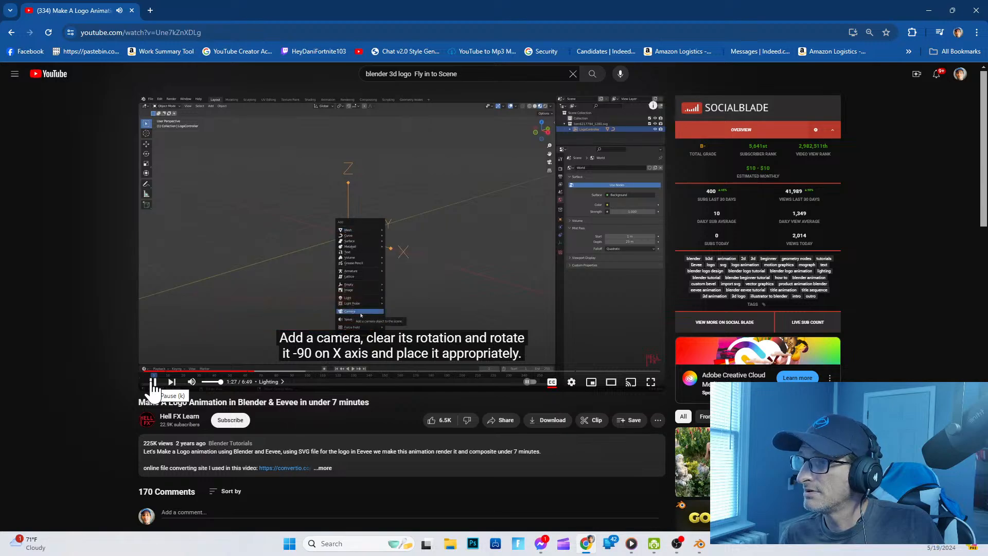
{"action": "left_click", "coordinate": [153, 382]}
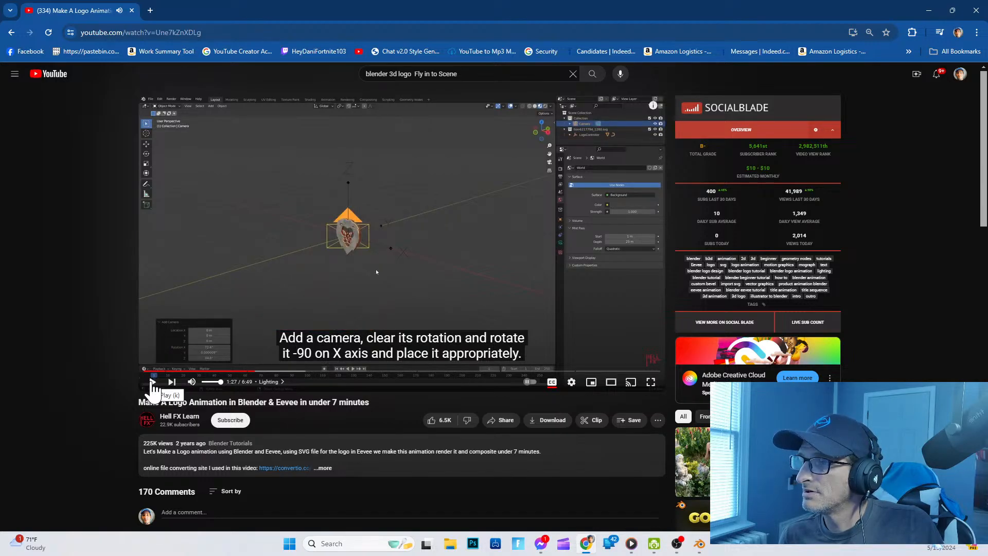
{"action": "left_click", "coordinate": [153, 384]}
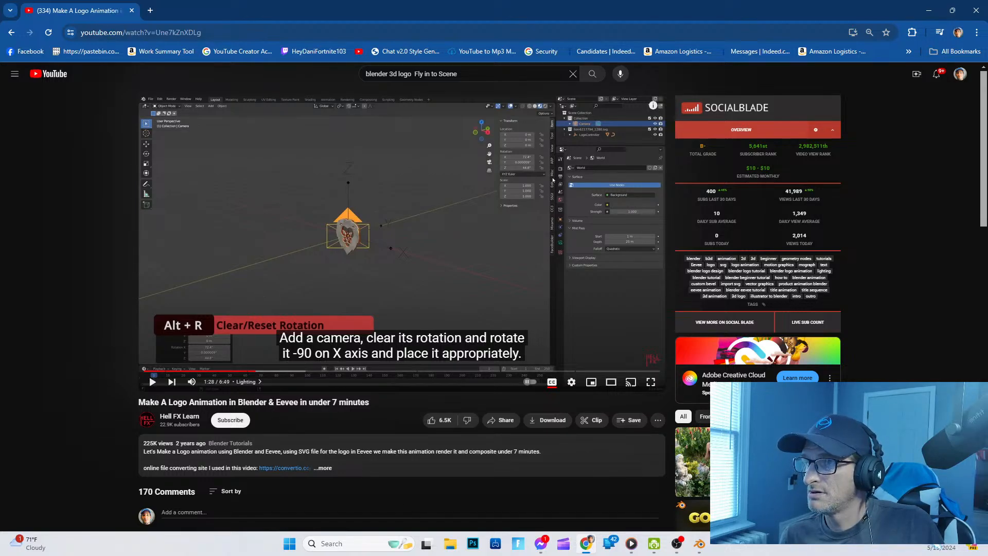
Step: Switch to Blender and check the options available for the scene, the Collection and the Camera object
{"action": "left_click", "coordinate": [700, 543]}
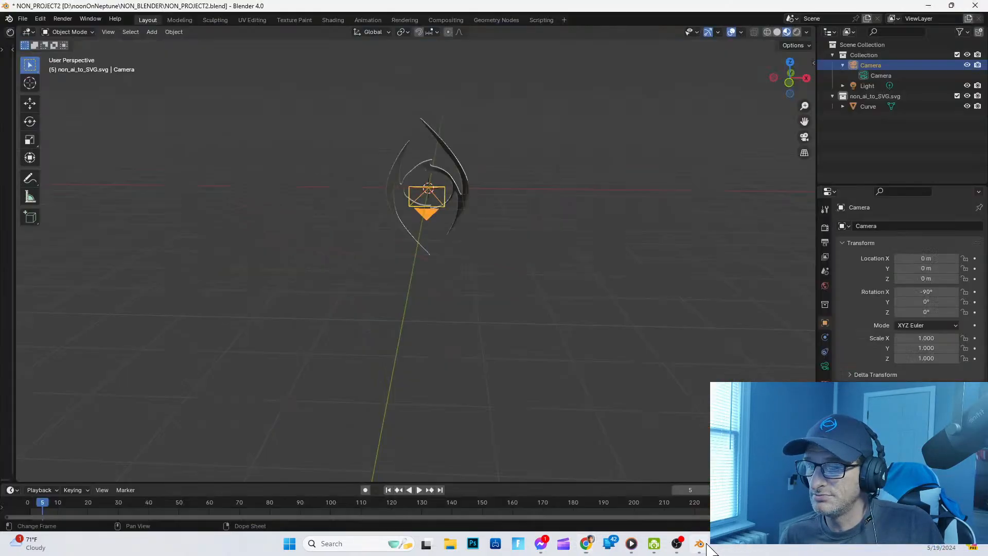
{"action": "right_click", "coordinate": [508, 198]}
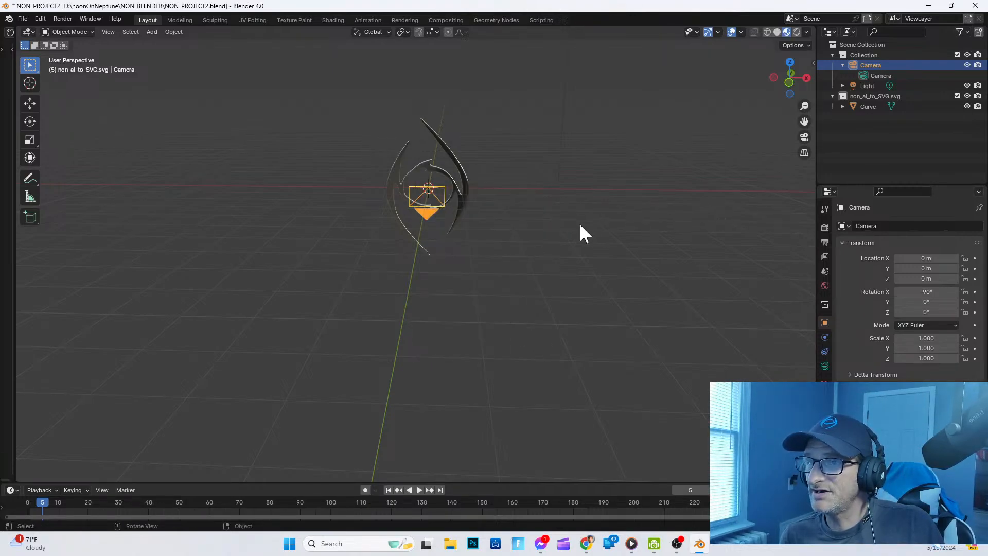
{"action": "left_click", "coordinate": [865, 55]}
{"action": "right_click", "coordinate": [577, 179]}
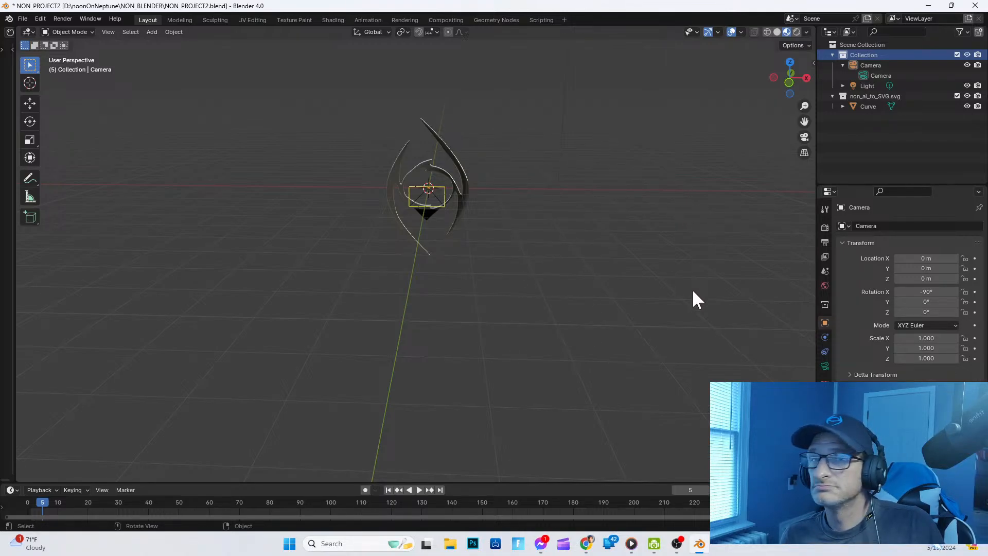
{"action": "left_click", "coordinate": [872, 64]}
{"action": "right_click", "coordinate": [871, 65]}
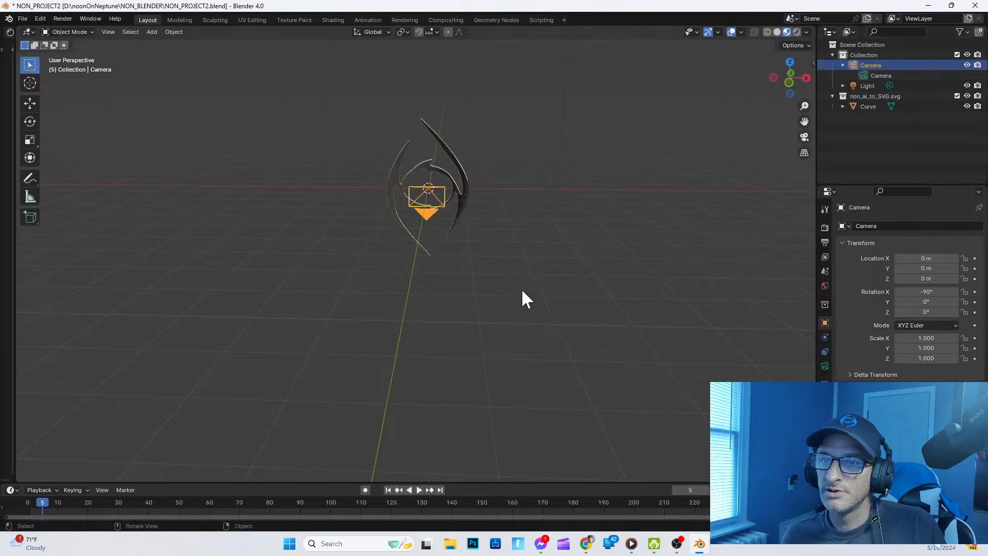
Step: Select the logo curve, look through the object operations available for it, and deselect it
{"action": "left_click", "coordinate": [457, 201]}
{"action": "right_click", "coordinate": [461, 202]}
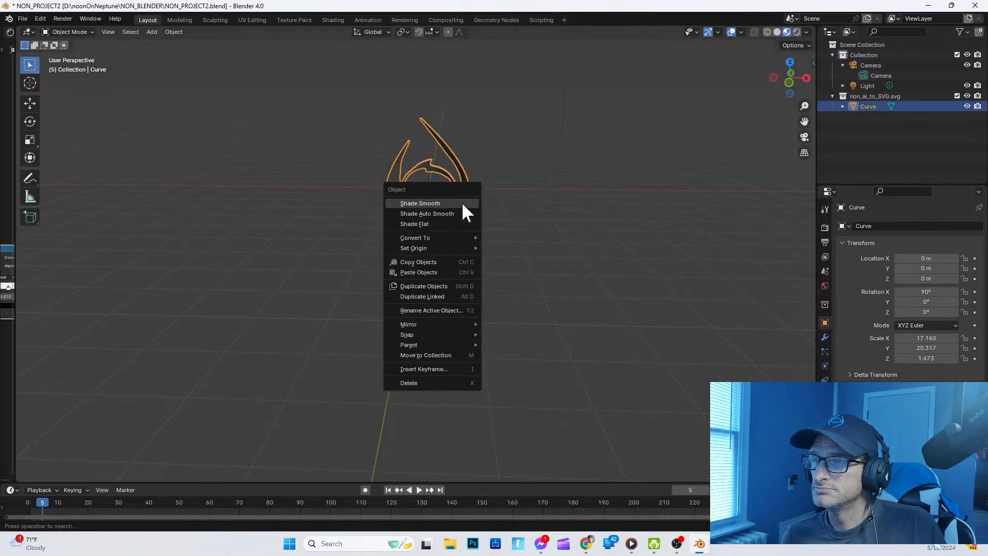
{"action": "mouse_move", "coordinate": [466, 235]}
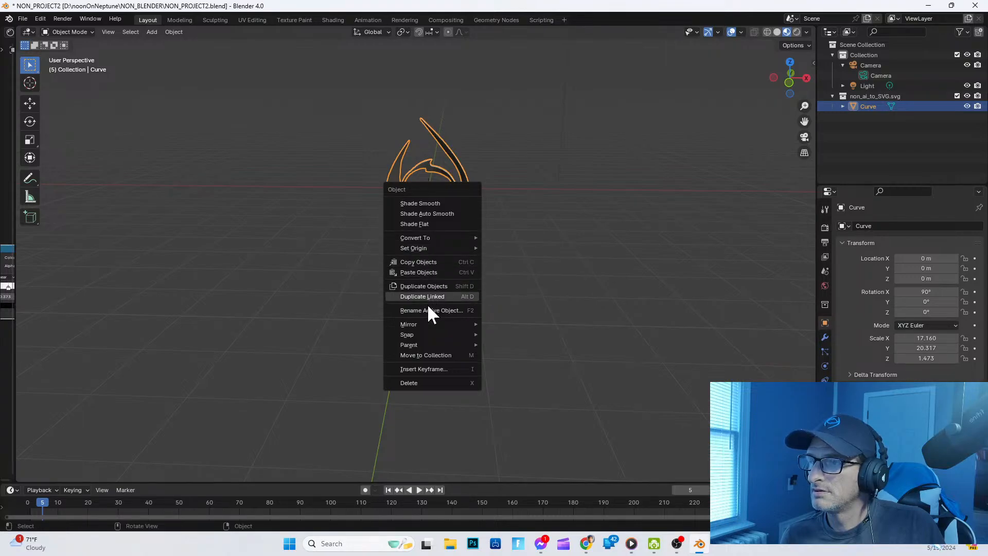
{"action": "mouse_move", "coordinate": [424, 334]}
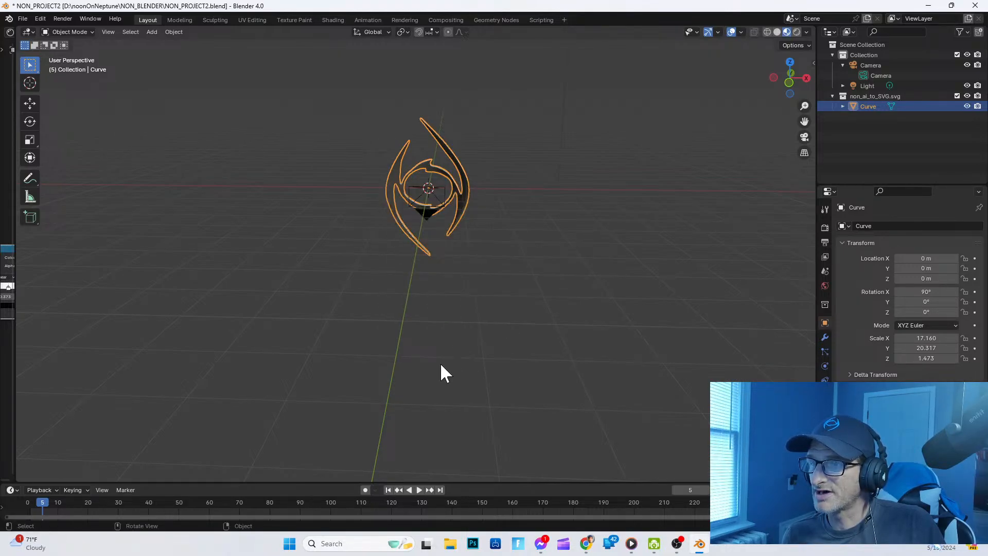
{"action": "left_click", "coordinate": [345, 192]}
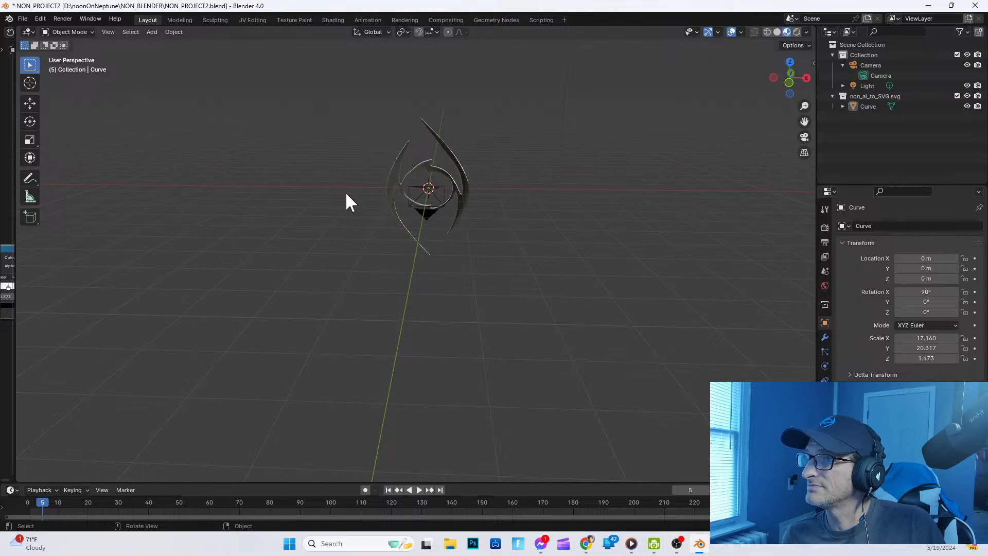
Step: Look through the object operations available in the viewport, and select the camera in front of the logo
{"action": "right_click", "coordinate": [358, 193]}
{"action": "right_click", "coordinate": [564, 251]}
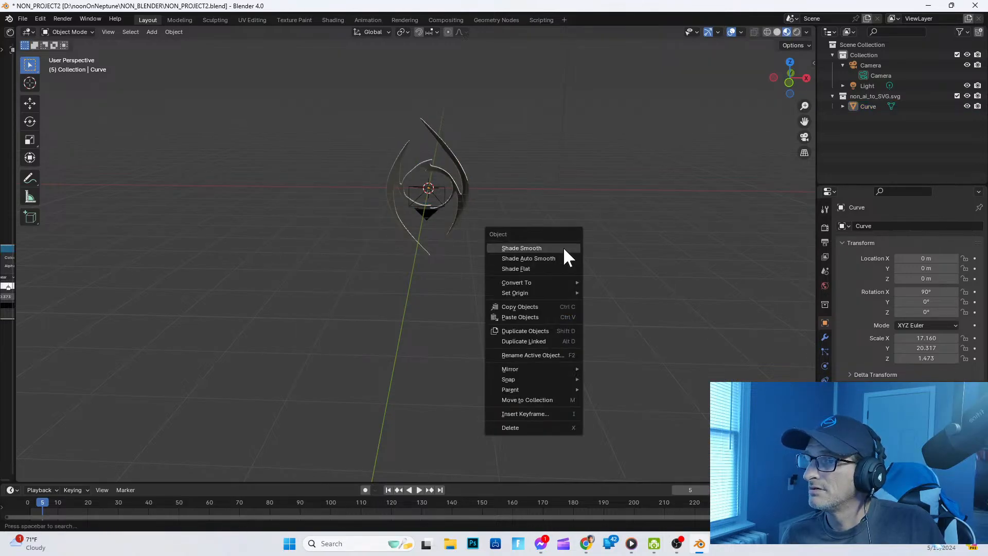
{"action": "scroll", "coordinate": [559, 195], "scroll_direction": "down", "scroll_amount": 3}
{"action": "left_click", "coordinate": [421, 224]}
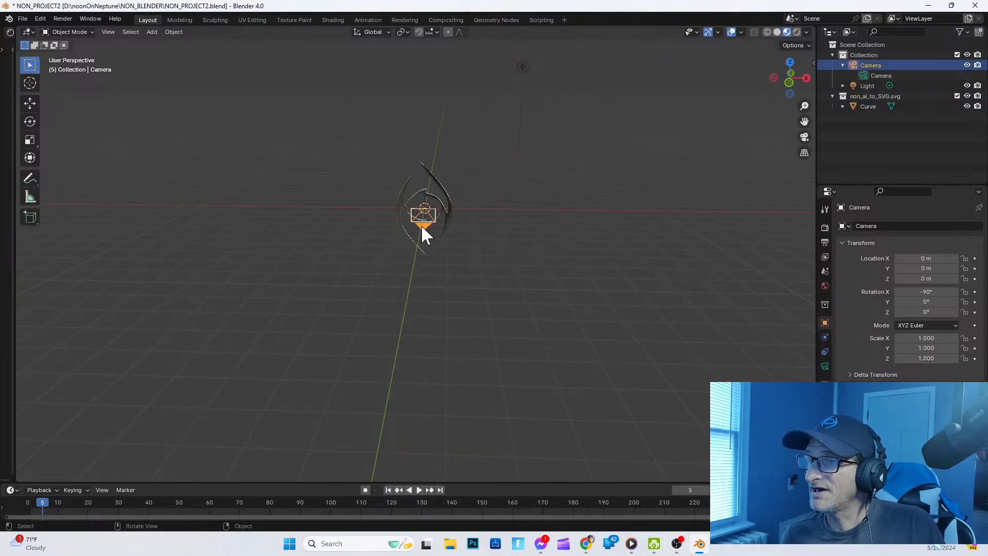
{"action": "right_click", "coordinate": [421, 224]}
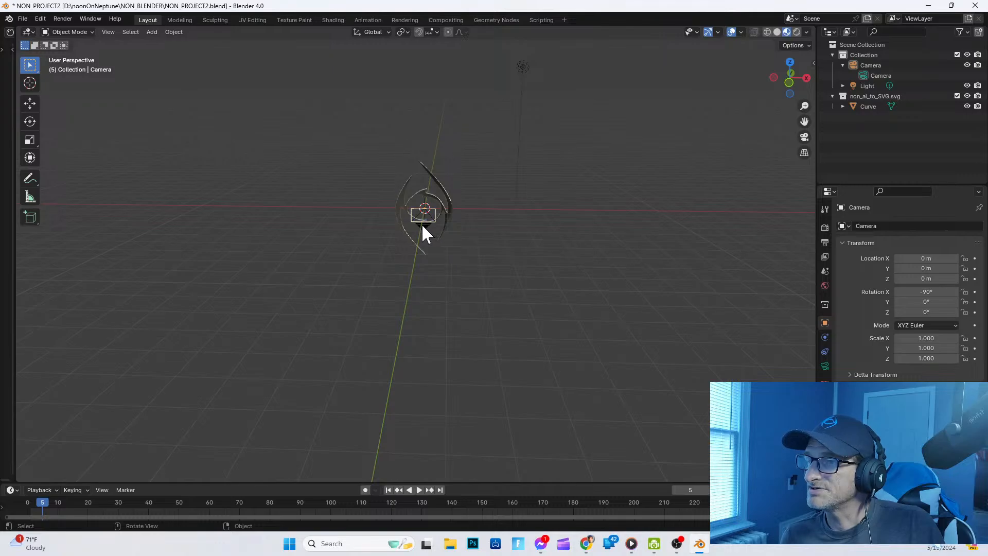
{"action": "left_click", "coordinate": [422, 224]}
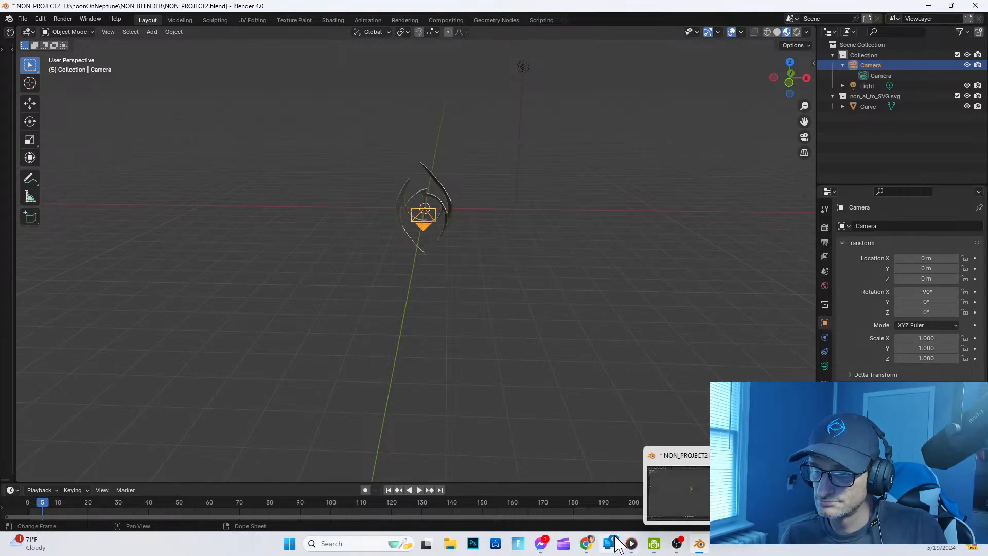
Step: Switch to the YouTube tutorial in Chrome, rewind it to 1:17 and replay the camera setup and logo animation parts
{"action": "left_click", "coordinate": [585, 543]}
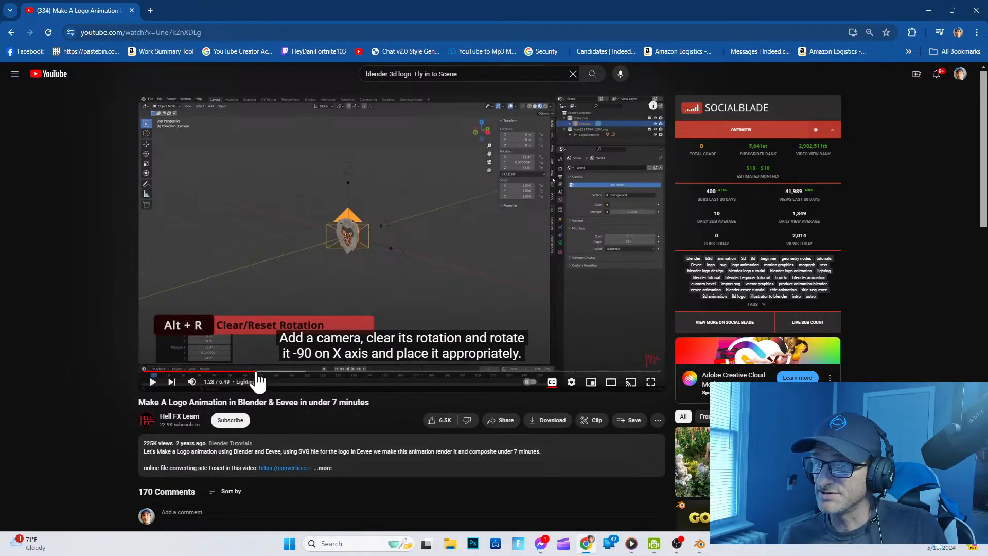
{"action": "left_click_drag", "start_coordinate": [254, 371], "coordinate": [185, 416]}
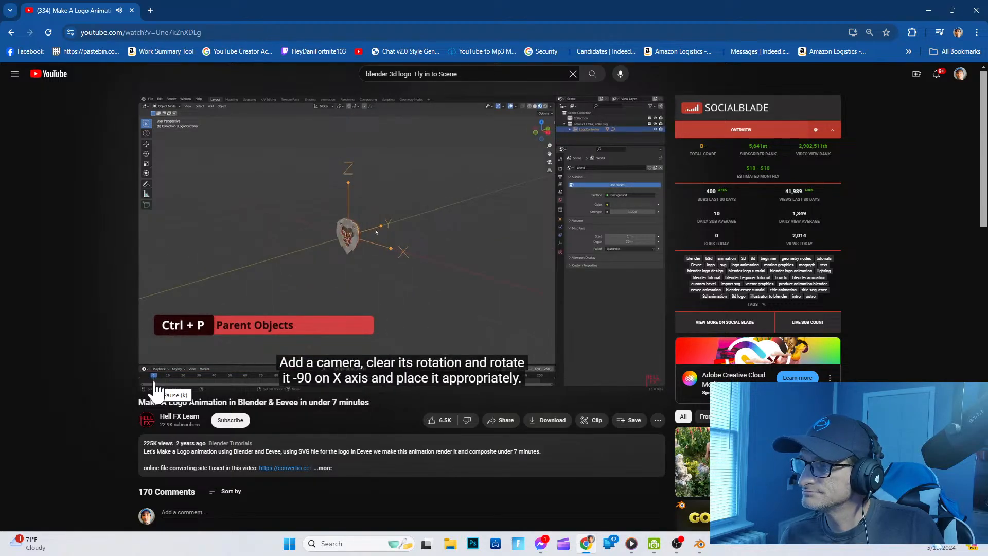
{"action": "left_click", "coordinate": [154, 383]}
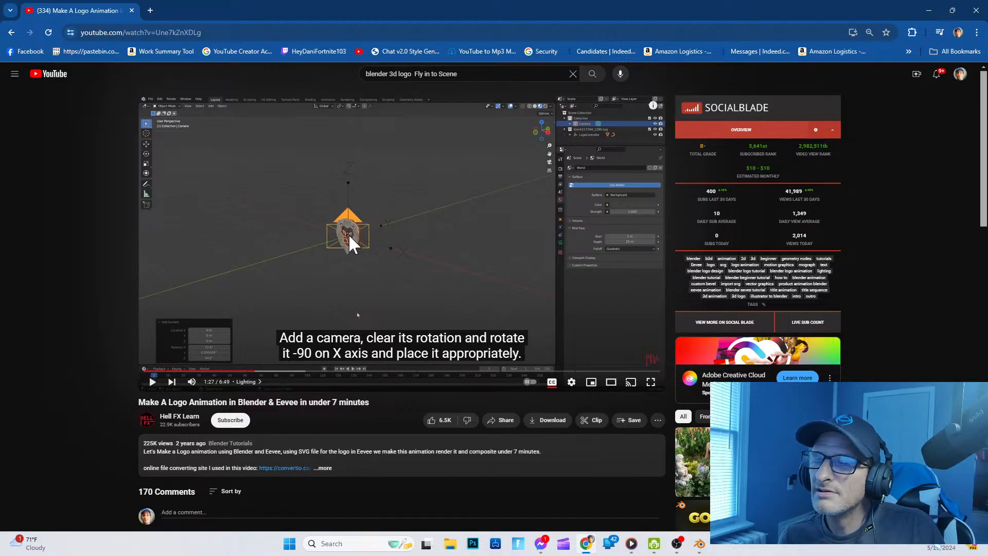
{"action": "left_click_drag", "start_coordinate": [261, 371], "coordinate": [241, 371]}
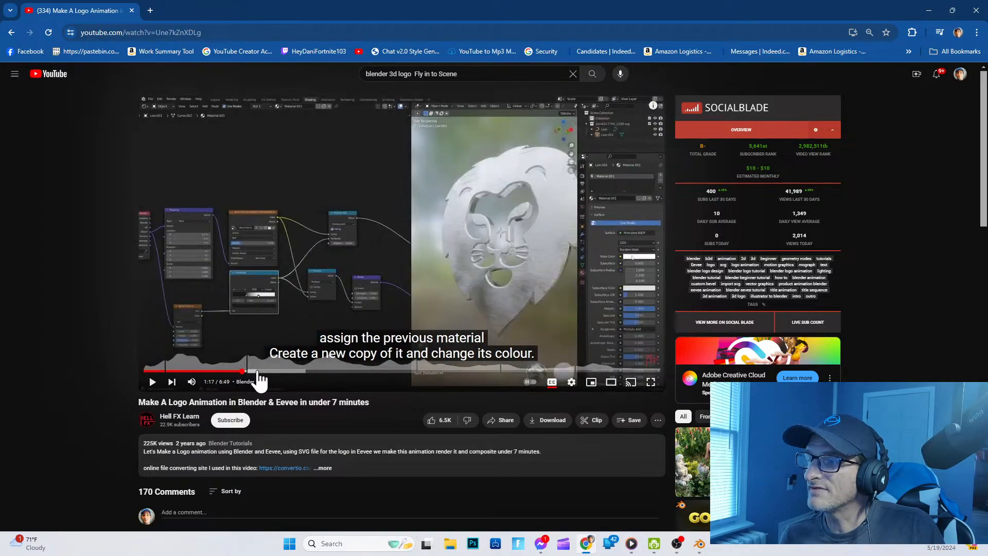
{"action": "left_click_drag", "start_coordinate": [258, 374], "coordinate": [241, 372]}
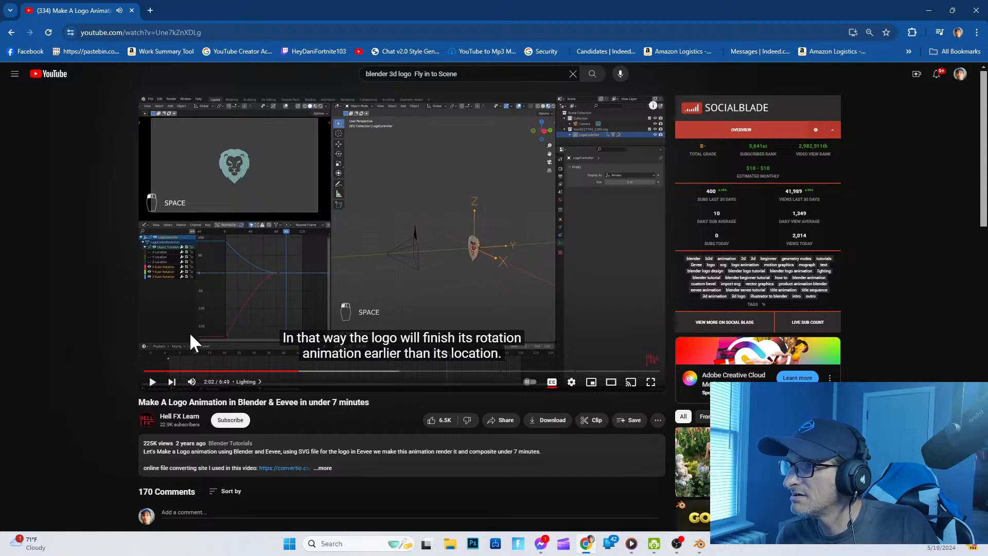
Step: Rewind the tutorial to 1:50 and to about 1:41 to rewatch how the logo is animated from behind the camera
{"action": "left_click_drag", "start_coordinate": [293, 380], "coordinate": [283, 380]}
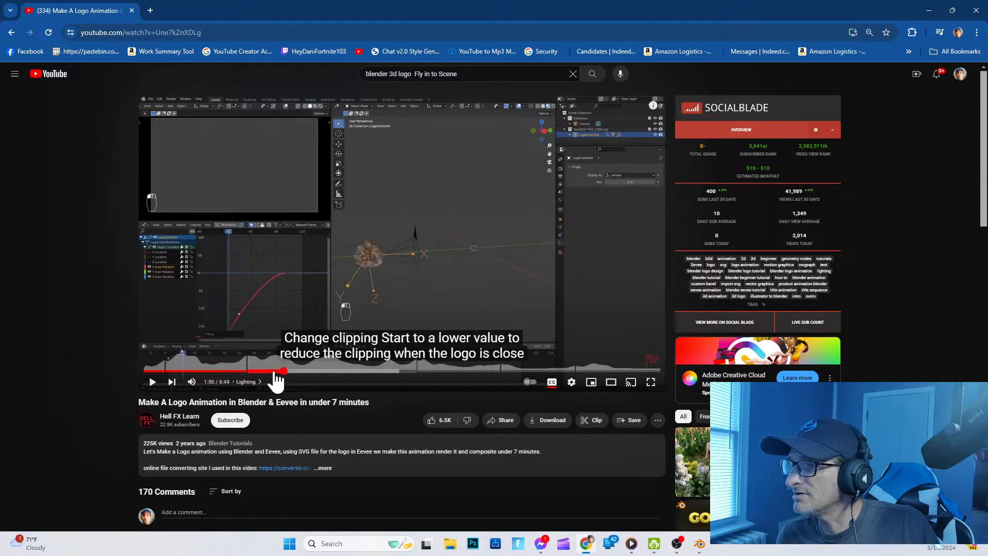
{"action": "left_click", "coordinate": [152, 383]}
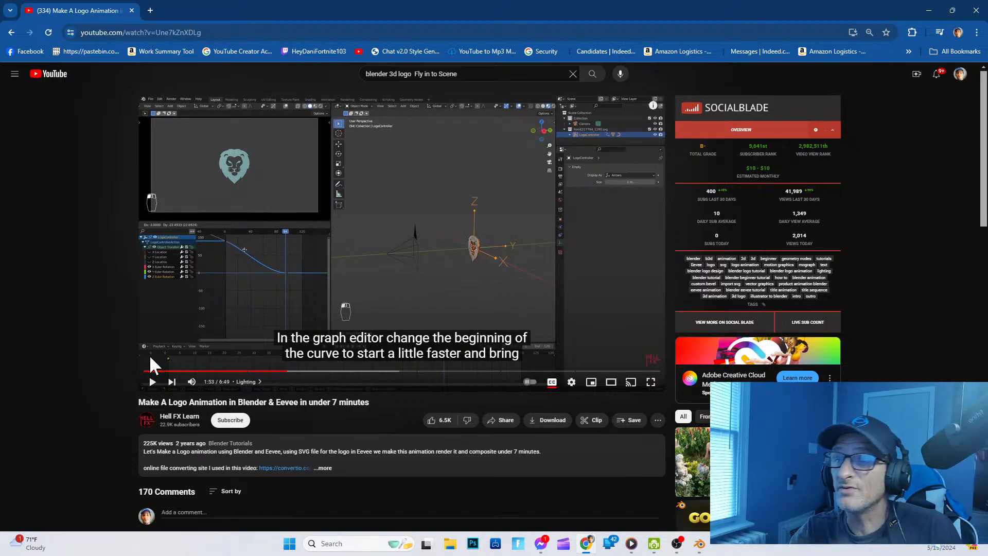
{"action": "left_click_drag", "start_coordinate": [277, 372], "coordinate": [274, 371]}
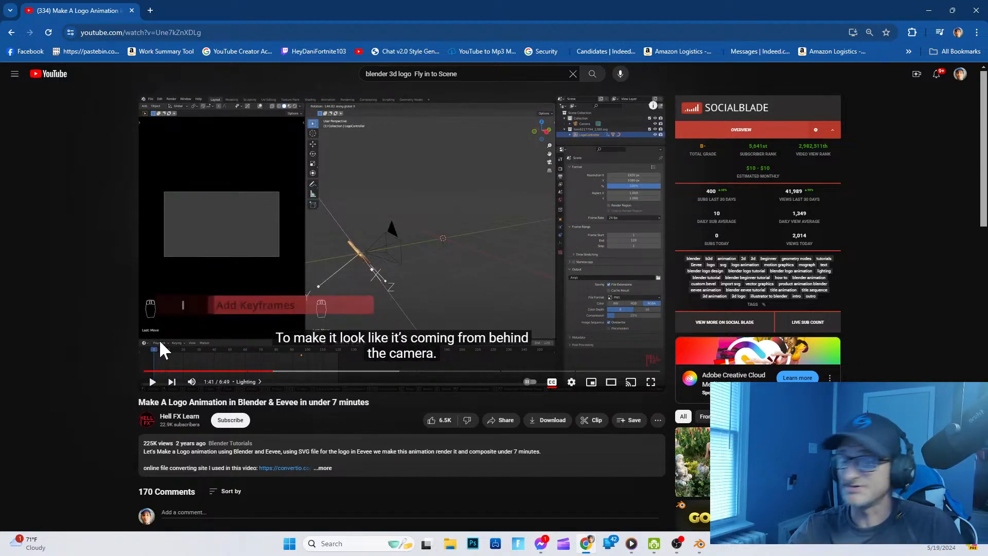
{"action": "left_click", "coordinate": [153, 383]}
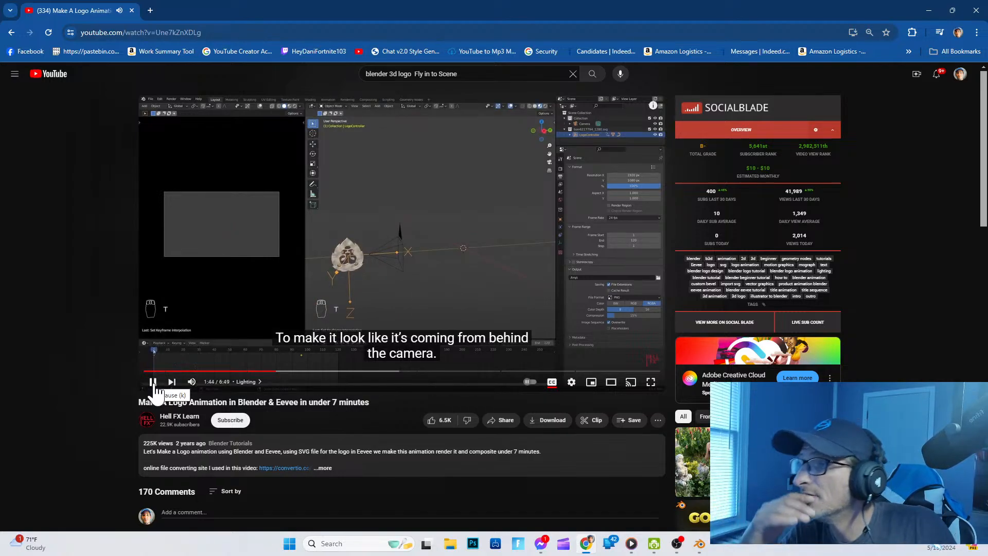
Step: Step the tutorial back to the camera instruction, replay the rotation and placement, and pause it at 1:29
{"action": "left_click", "coordinate": [260, 371]}
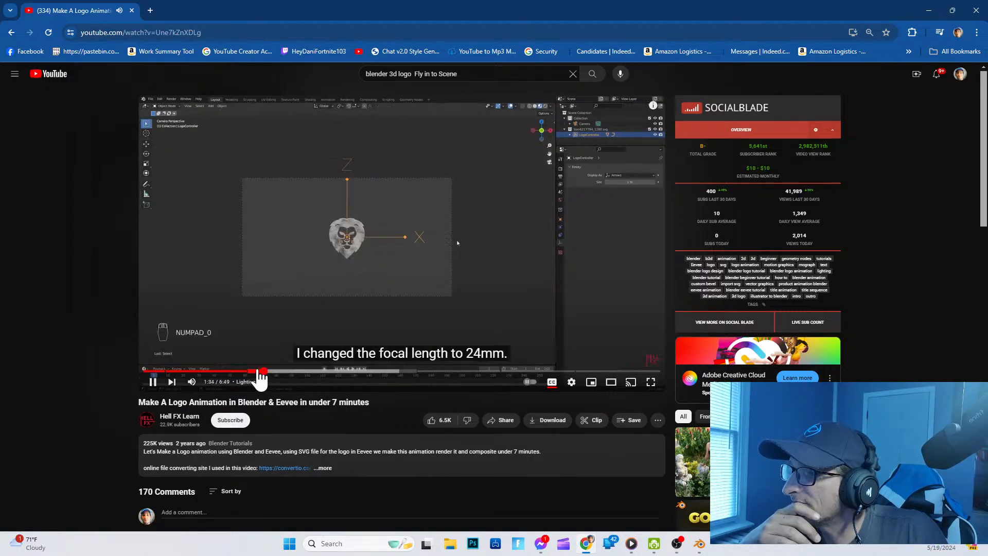
{"action": "left_click", "coordinate": [257, 371]}
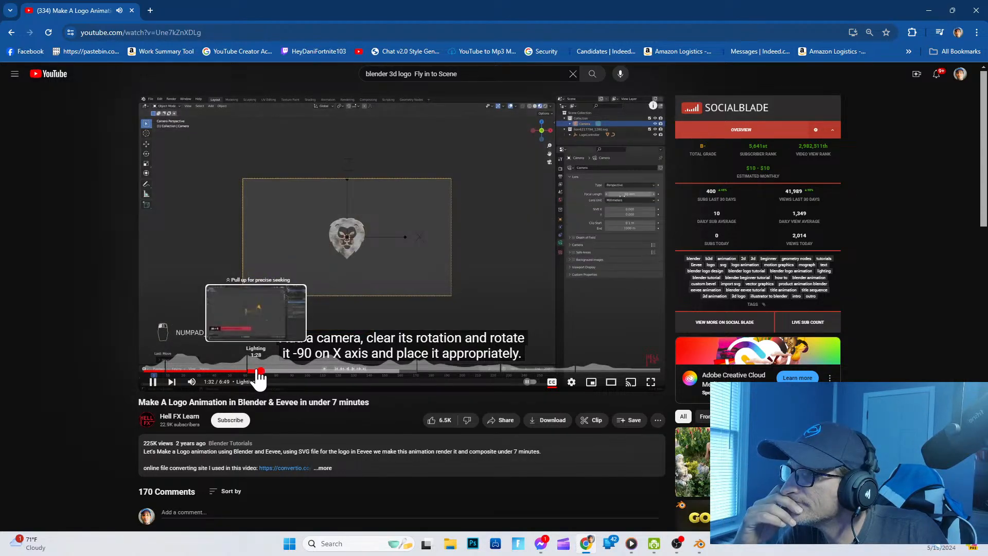
{"action": "left_click", "coordinate": [259, 371]}
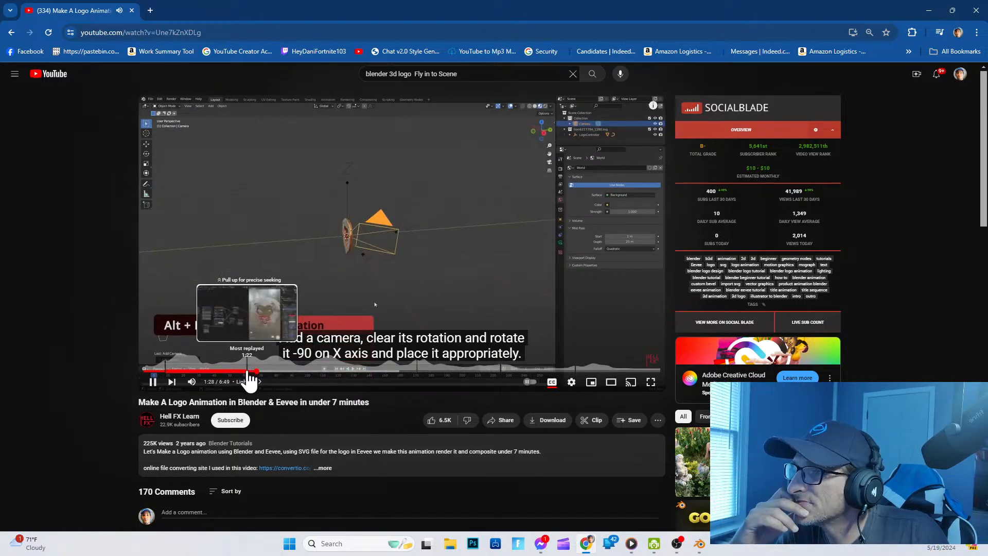
{"action": "left_click", "coordinate": [250, 371]}
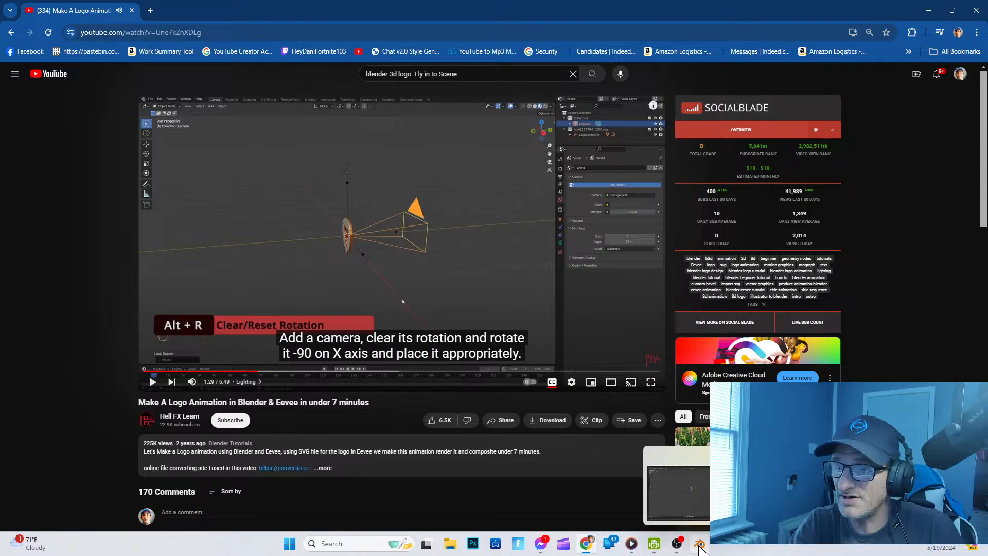
Step: Switch to Blender, display the camera's lens settings and select the camera object in the viewport
{"action": "left_click", "coordinate": [699, 543]}
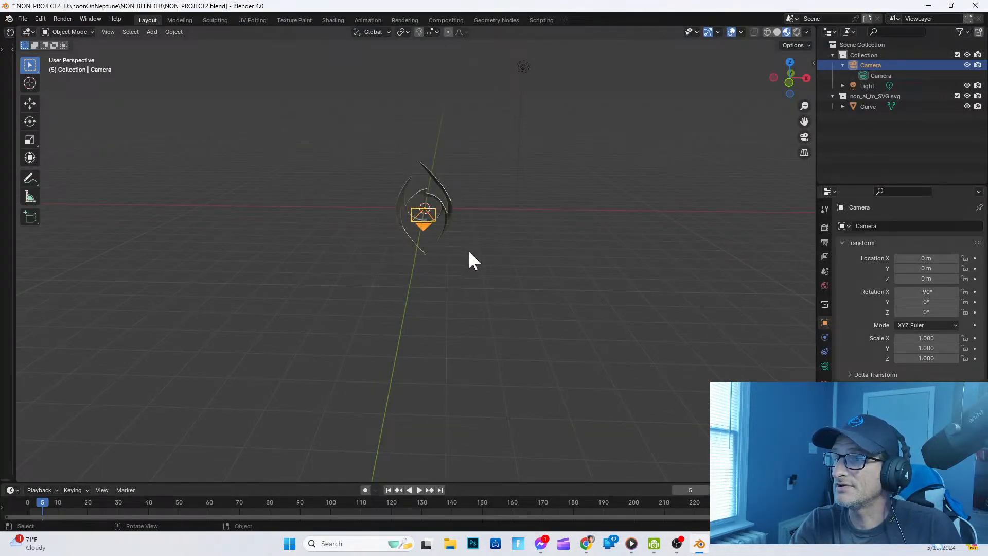
{"action": "mouse_move", "coordinate": [468, 250]}
{"action": "middle_mouse_down"}
{"action": "mouse_move", "coordinate": [355, 241]}
{"action": "mouse_move", "coordinate": [425, 266]}
{"action": "mouse_move", "coordinate": [471, 252]}
{"action": "middle_mouse_up"}
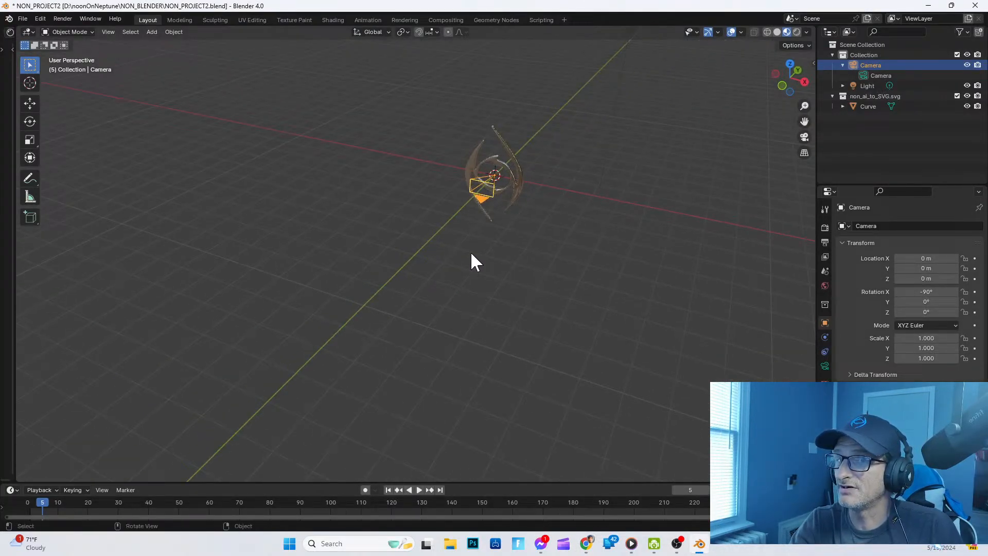
{"action": "left_click", "coordinate": [860, 75]}
{"action": "left_click", "coordinate": [481, 194]}
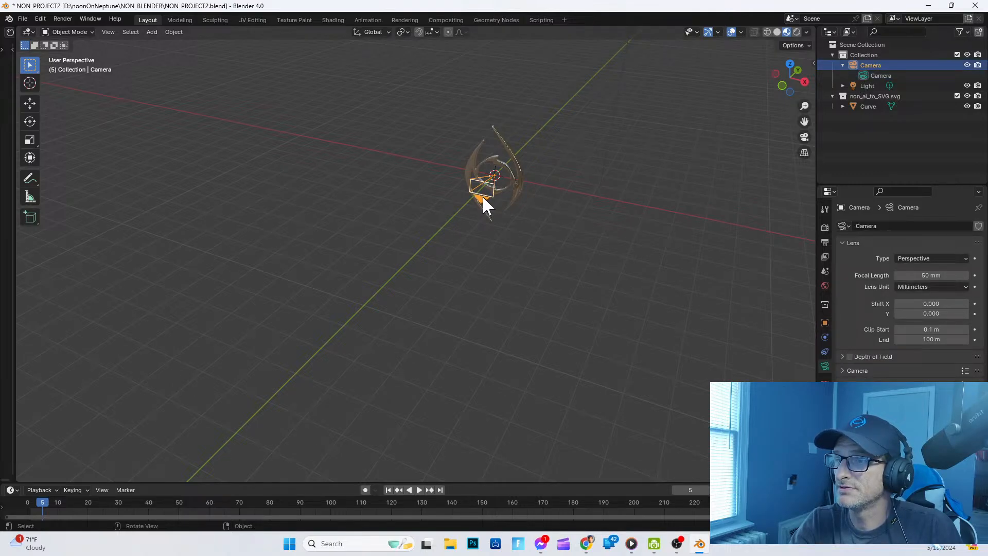
Step: Switch to Chrome and recheck the camera placement in the paused tutorial frame
{"action": "left_click", "coordinate": [586, 545]}
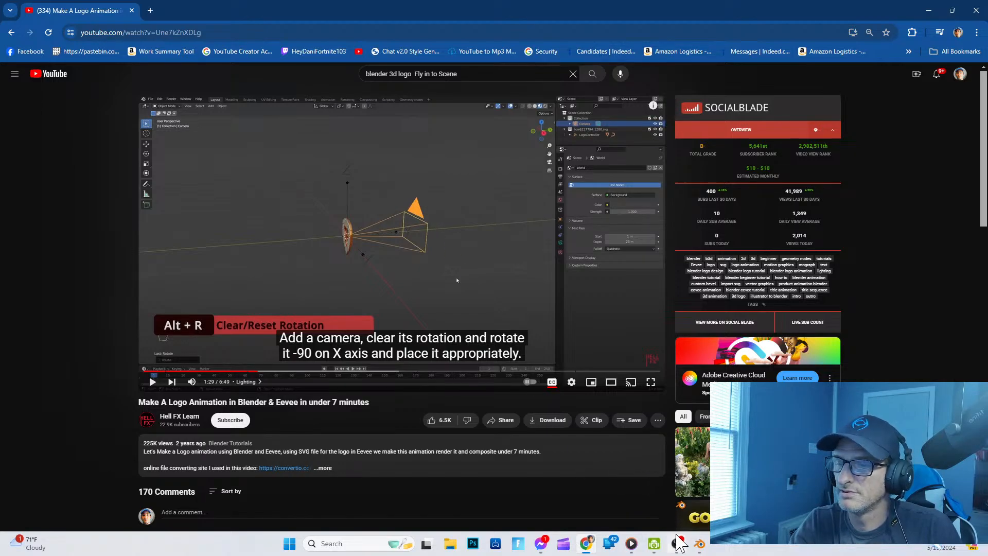
{"action": "mouse_move", "coordinate": [632, 545]}
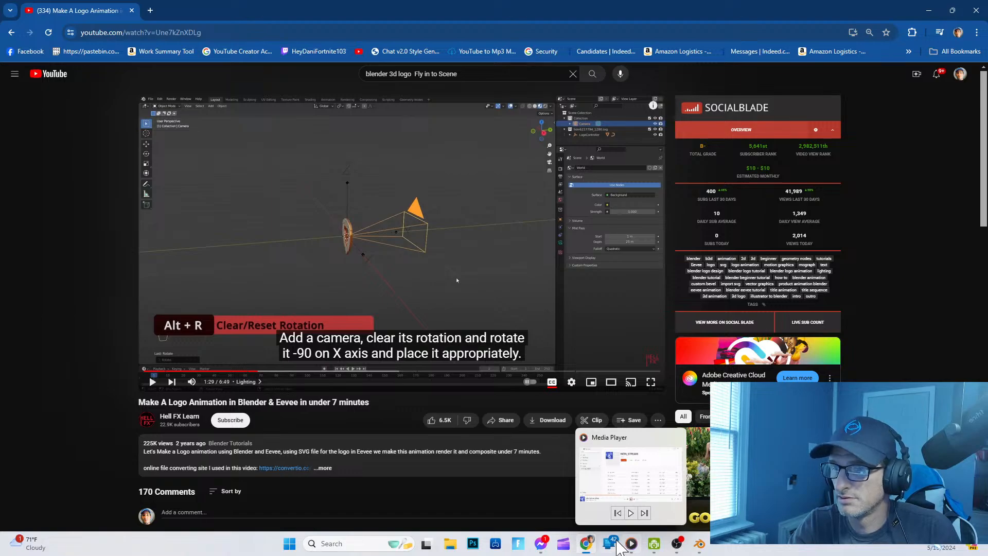
{"action": "mouse_move", "coordinate": [698, 549]}
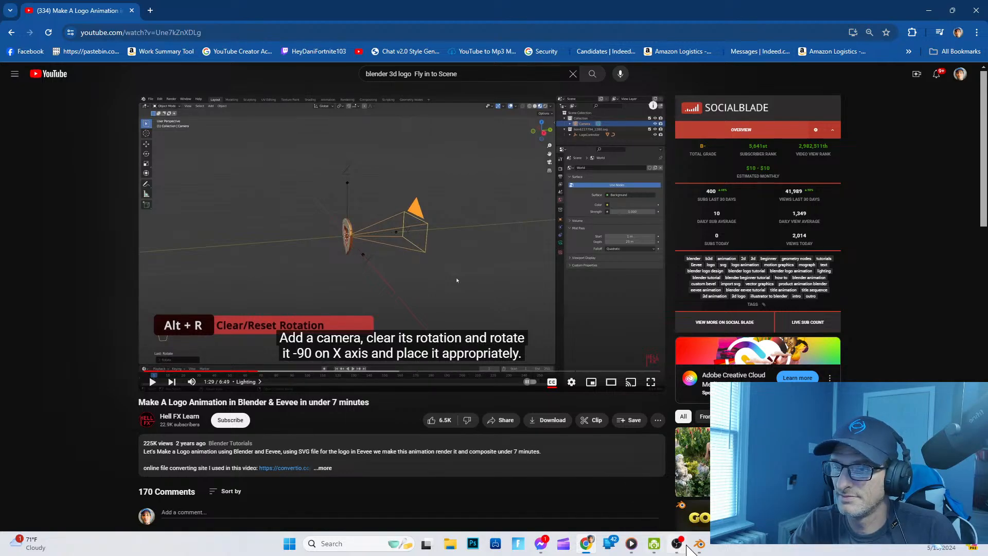
Step: Switch to Blender and move the logo curve slightly along the Y axis with the Move tool
{"action": "left_click", "coordinate": [698, 545]}
{"action": "left_click", "coordinate": [512, 180]}
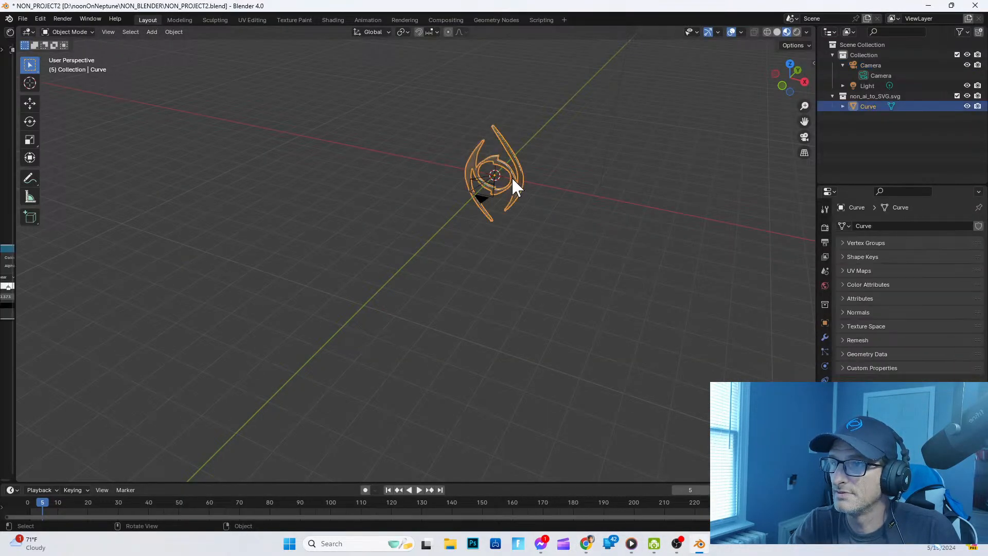
{"action": "middle_click_drag", "start_coordinate": [542, 199], "coordinate": [481, 175]}
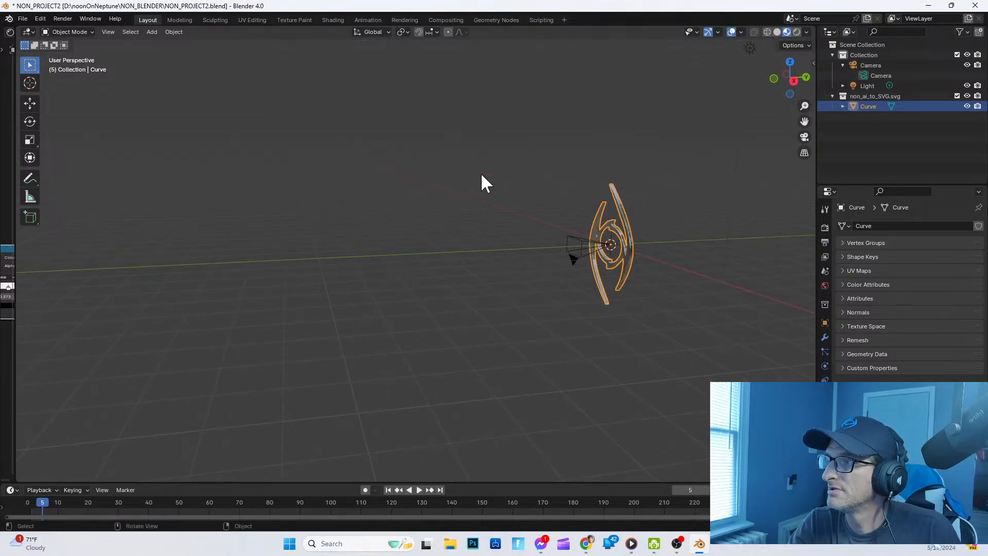
{"action": "left_click", "coordinate": [30, 103]}
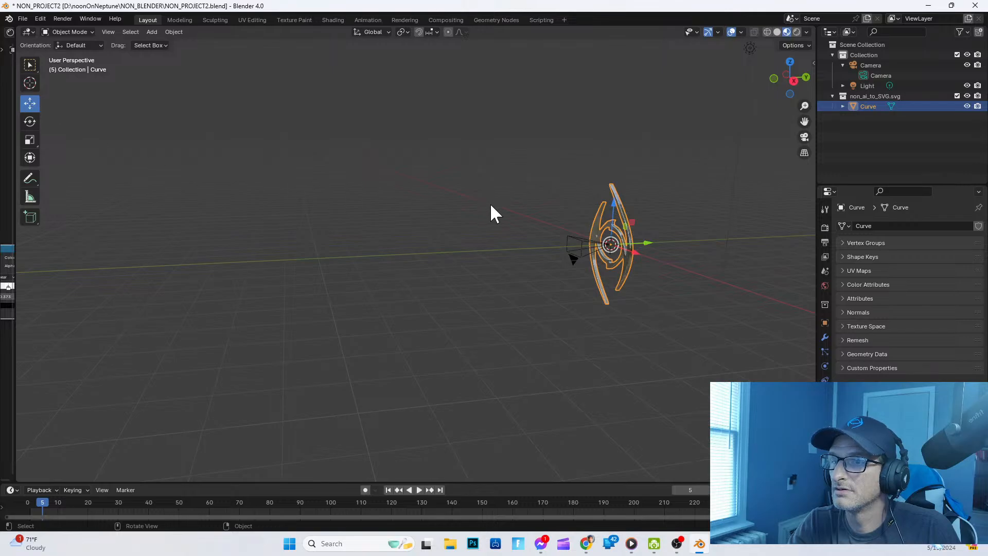
{"action": "mouse_move", "coordinate": [644, 242]}
{"action": "left_mouse_down"}
{"action": "mouse_move", "coordinate": [662, 238]}
{"action": "mouse_move", "coordinate": [652, 242]}
{"action": "left_mouse_up"}
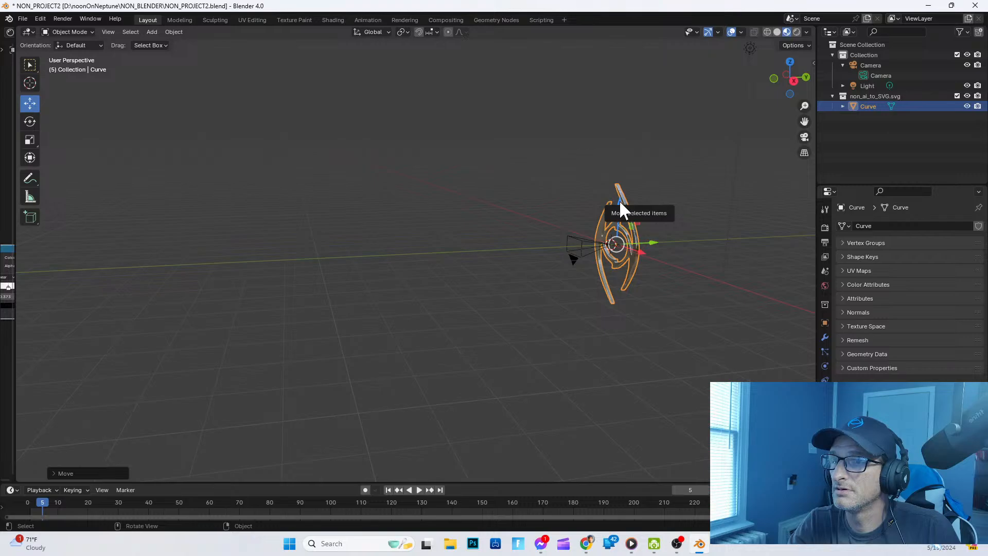
Step: Move the camera along the Y axis so that it sits farther away from the logo curve
{"action": "middle_click_drag", "start_coordinate": [600, 273], "coordinate": [563, 269]}
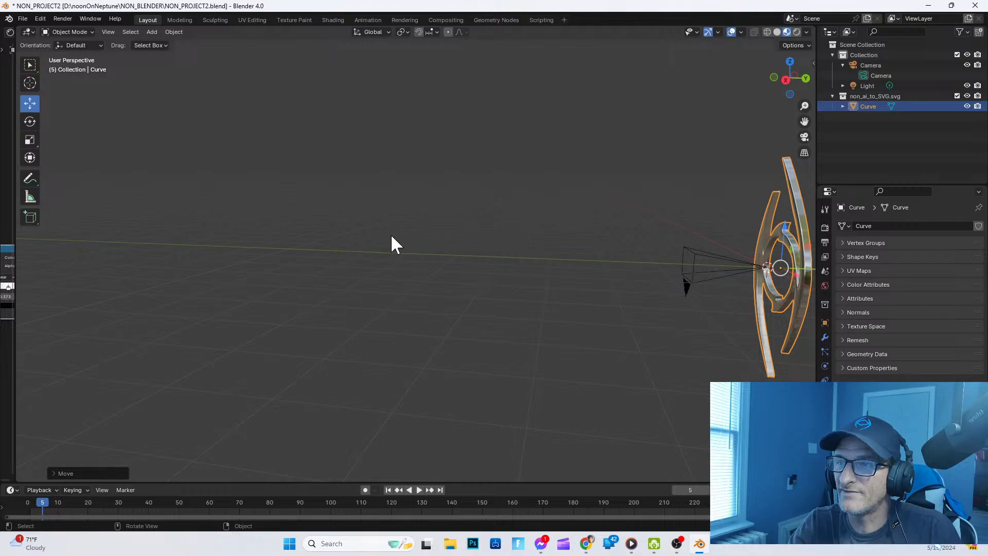
{"action": "left_click", "coordinate": [686, 284]}
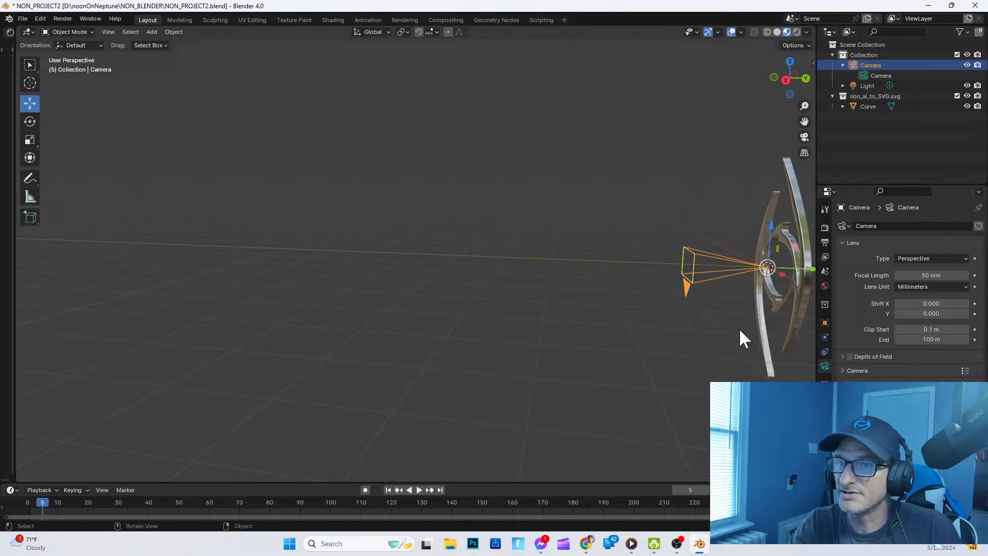
{"action": "mouse_move", "coordinate": [739, 329]}
{"action": "middle_mouse_down"}
{"action": "mouse_move", "coordinate": [708, 333]}
{"action": "mouse_move", "coordinate": [726, 334]}
{"action": "middle_mouse_up"}
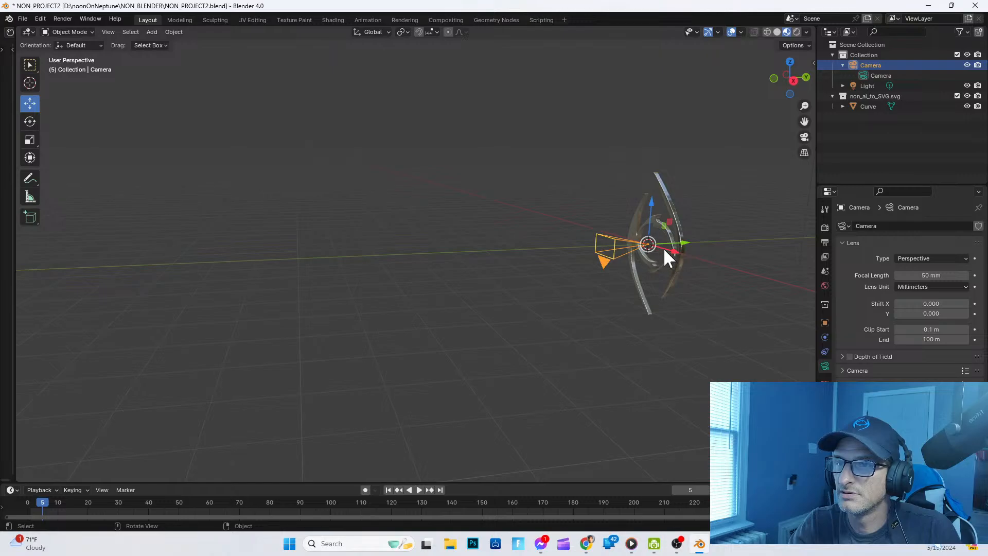
{"action": "left_click_drag", "start_coordinate": [681, 244], "coordinate": [741, 248]}
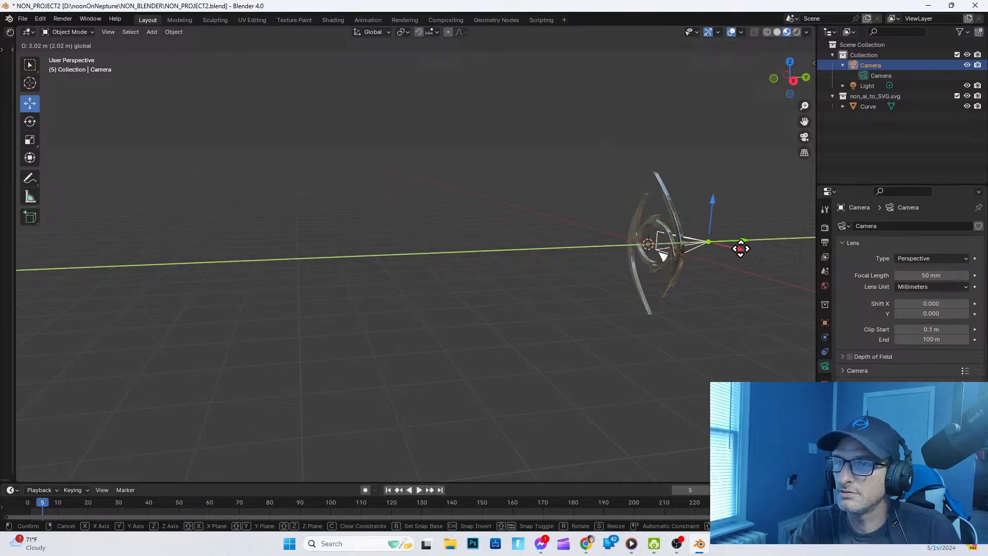
{"action": "left_click", "coordinate": [655, 267]}
Step: Select the logo curve and nudge it slightly along the Y axis toward the camera
{"action": "middle_click_drag", "start_coordinate": [686, 351], "coordinate": [556, 345]}
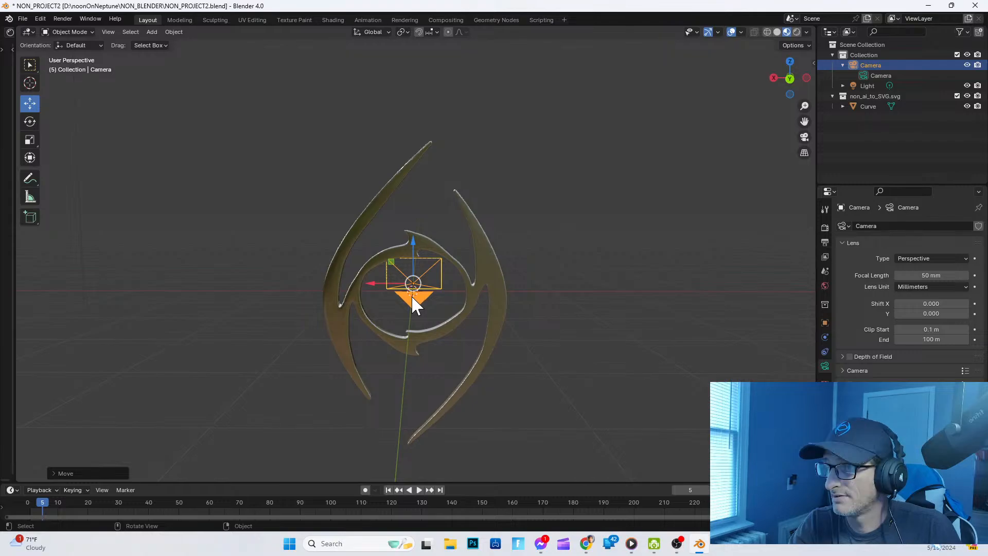
{"action": "middle_click_drag", "start_coordinate": [470, 315], "coordinate": [530, 326]}
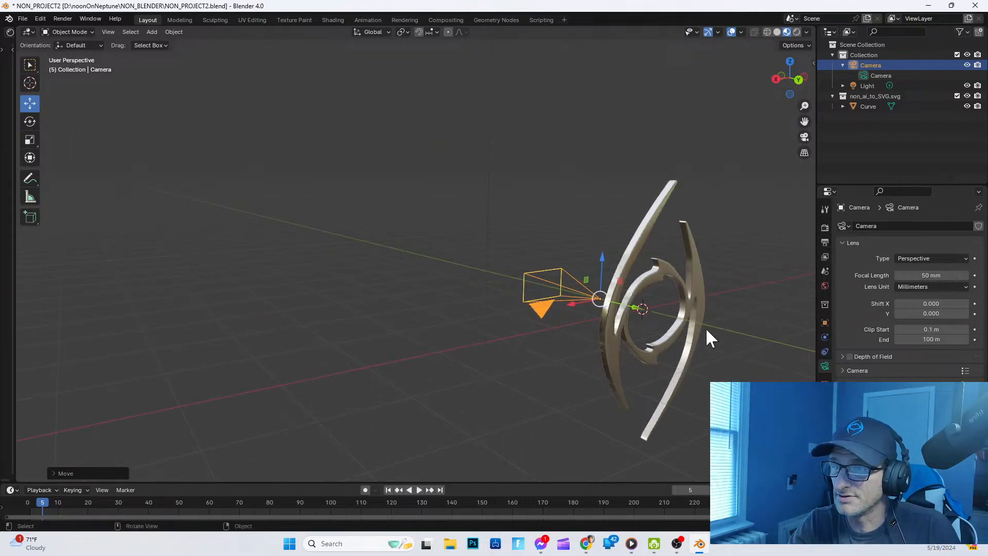
{"action": "middle_click_drag", "start_coordinate": [706, 330], "coordinate": [605, 355]}
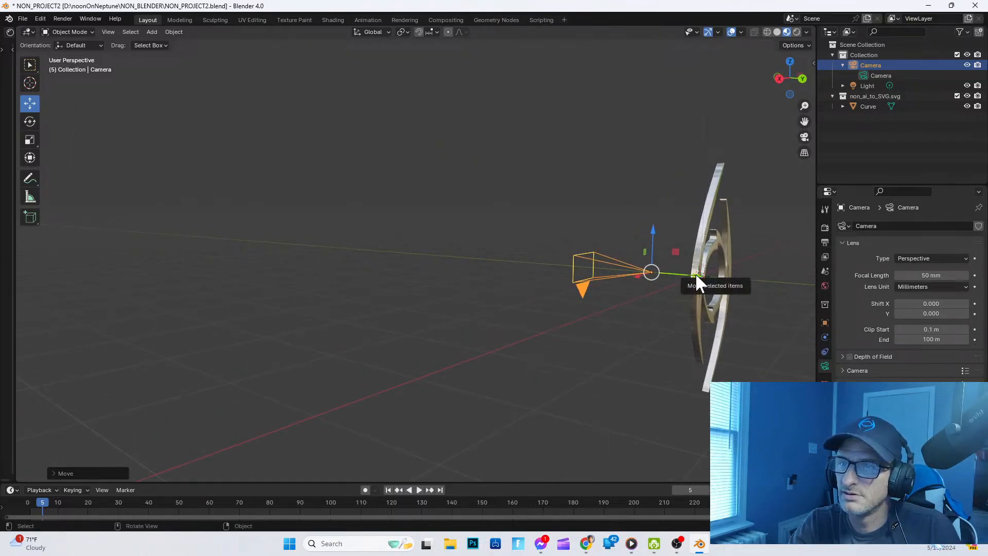
{"action": "left_click", "coordinate": [706, 246]}
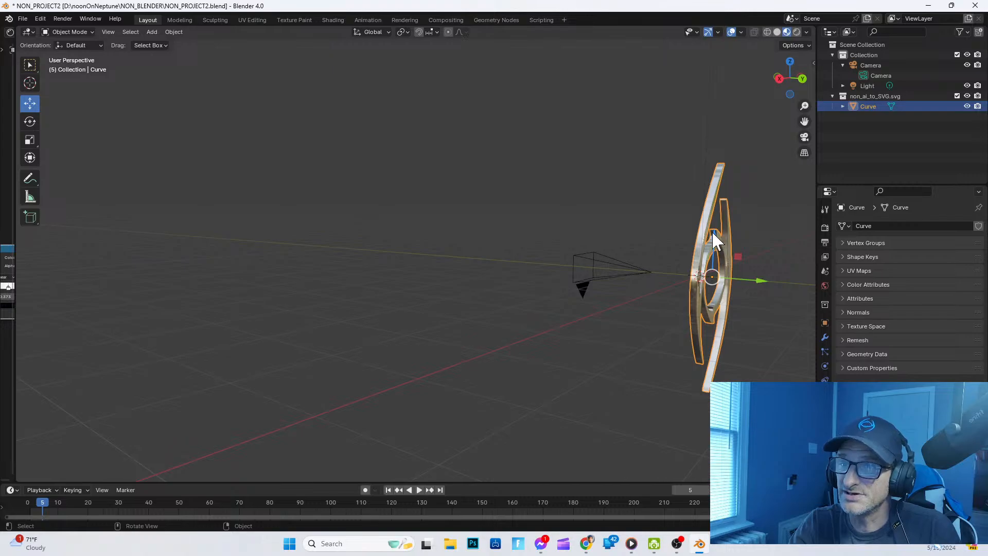
{"action": "left_click_drag", "start_coordinate": [712, 230], "coordinate": [684, 230]}
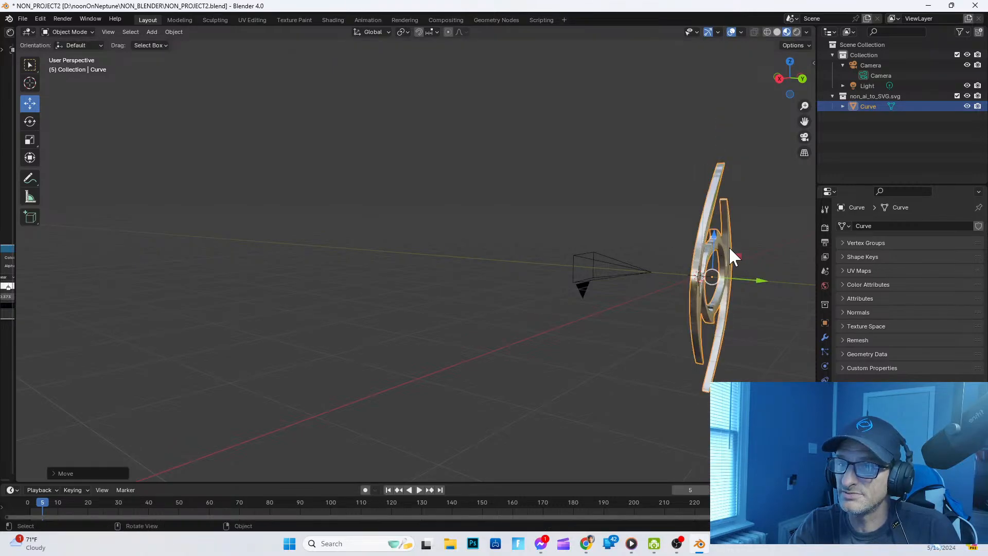
{"action": "mouse_move", "coordinate": [736, 252]}
{"action": "left_mouse_down"}
{"action": "mouse_move", "coordinate": [720, 237]}
{"action": "mouse_move", "coordinate": [729, 210]}
{"action": "mouse_move", "coordinate": [725, 251]}
{"action": "left_mouse_up"}
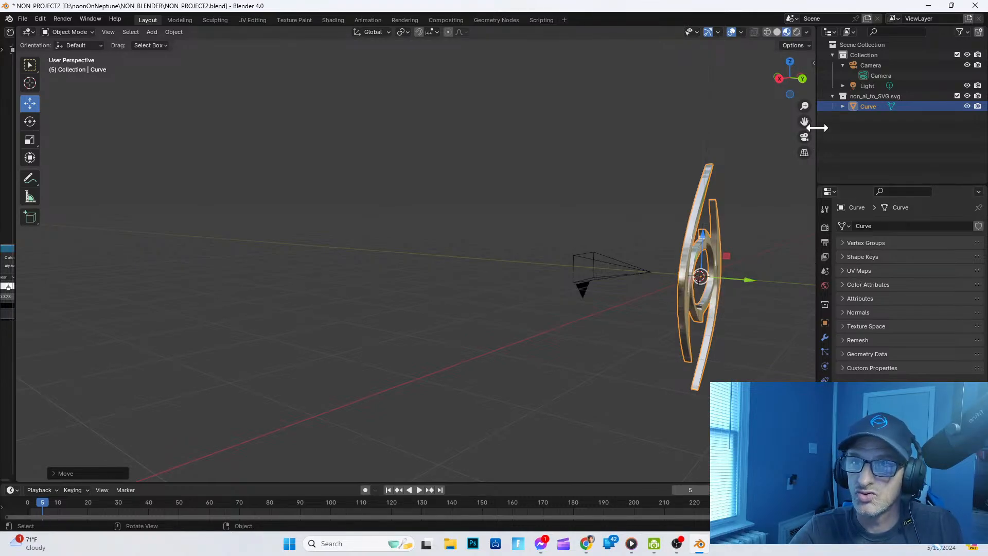
Step: Move the logo curve along the Y axis past the camera, so that it sits in front of the lens
{"action": "left_click", "coordinate": [843, 106]}
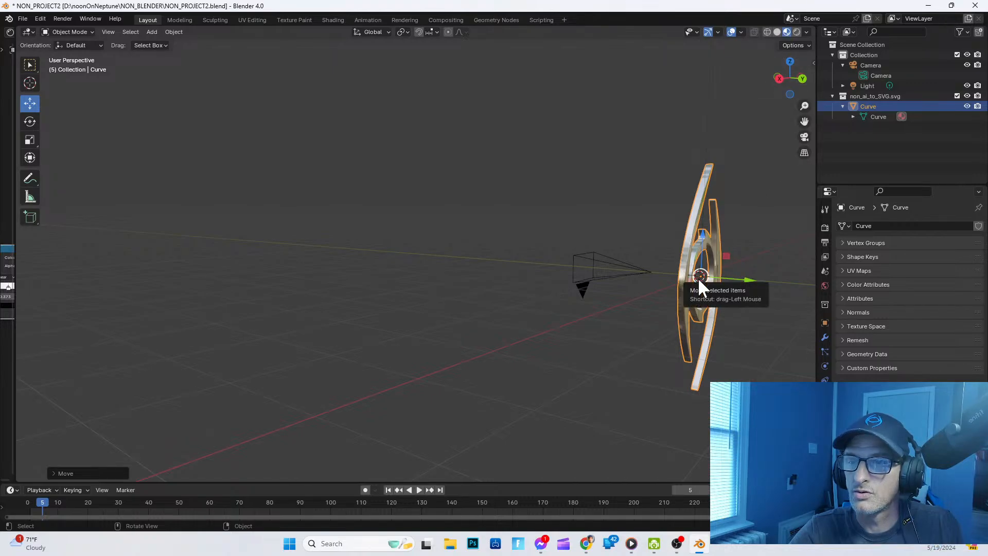
{"action": "middle_click_drag", "start_coordinate": [647, 315], "coordinate": [664, 327]}
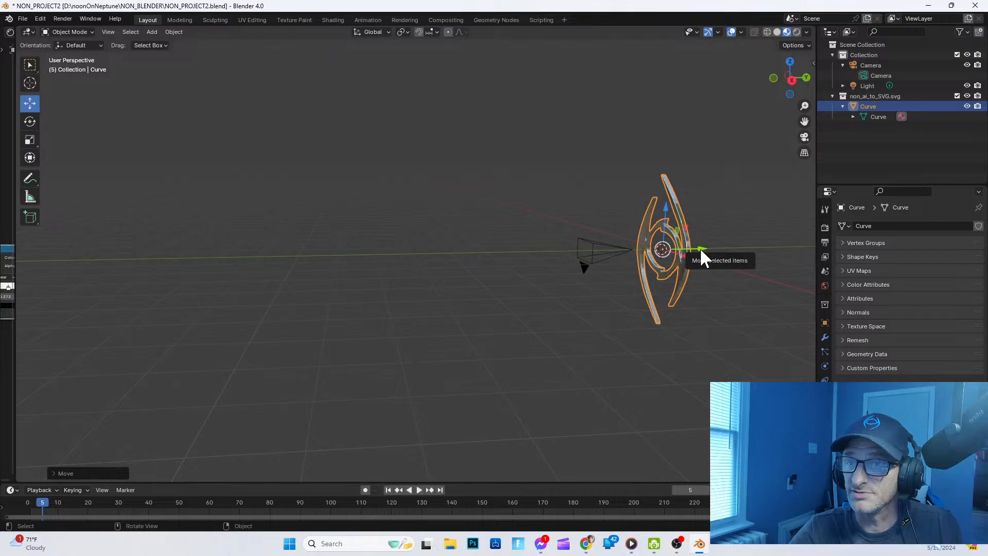
{"action": "left_click_drag", "start_coordinate": [701, 249], "coordinate": [471, 277]}
{"action": "middle_click_drag", "start_coordinate": [631, 324], "coordinate": [782, 177]}
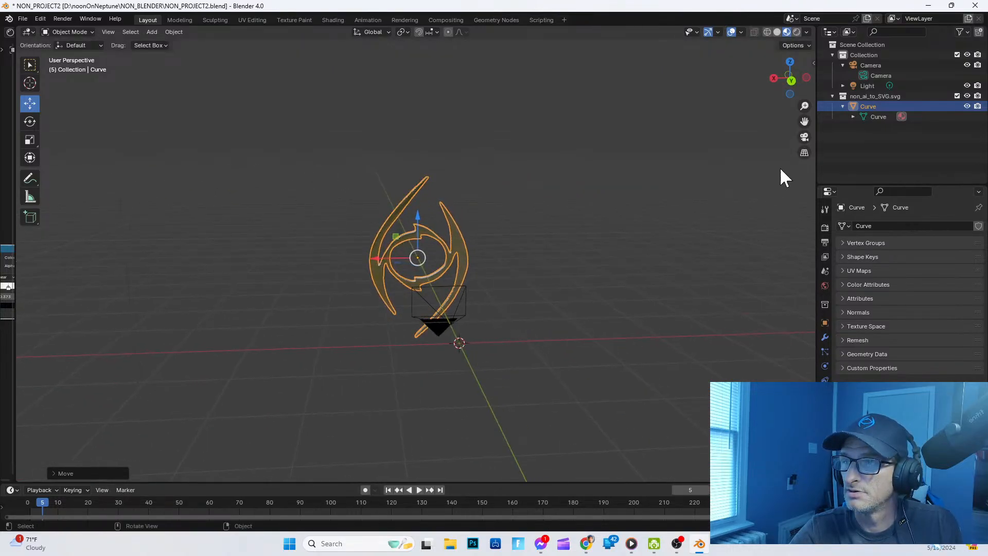
Step: Examine how the logo curve is framed through the camera, comparing the camera view with the perspective view
{"action": "left_click", "coordinate": [806, 146]}
{"action": "left_click", "coordinate": [804, 137]}
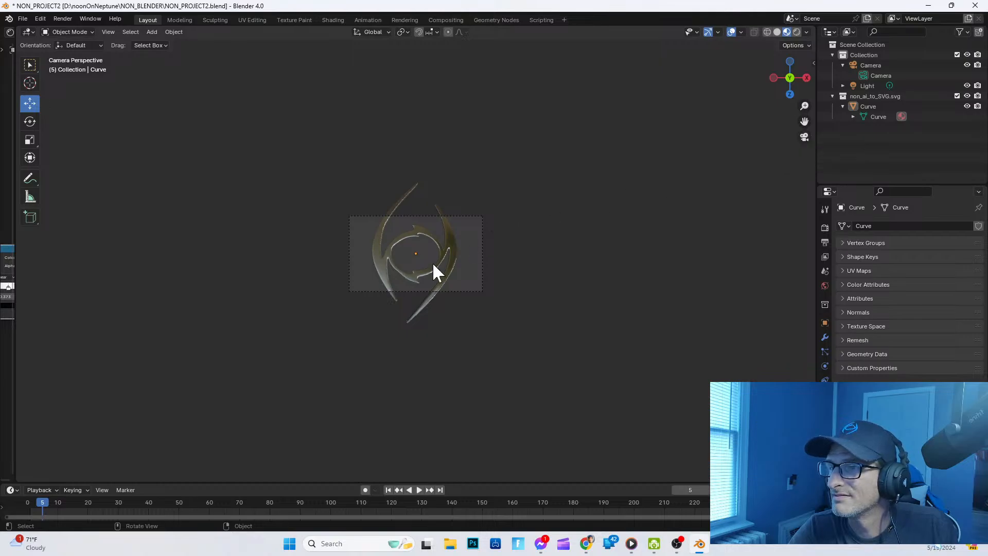
{"action": "left_click", "coordinate": [804, 137]}
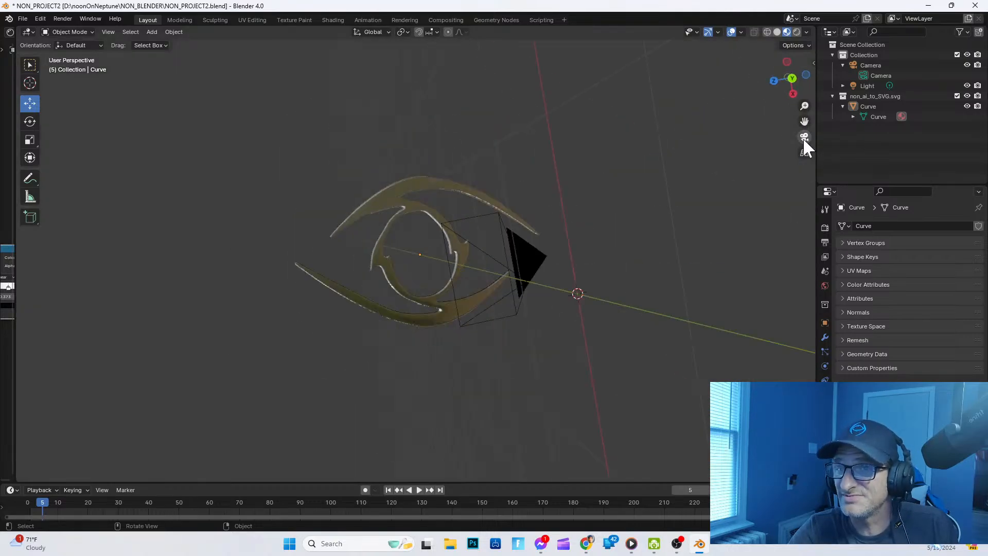
{"action": "left_click", "coordinate": [804, 137]}
{"action": "left_click", "coordinate": [804, 137]}
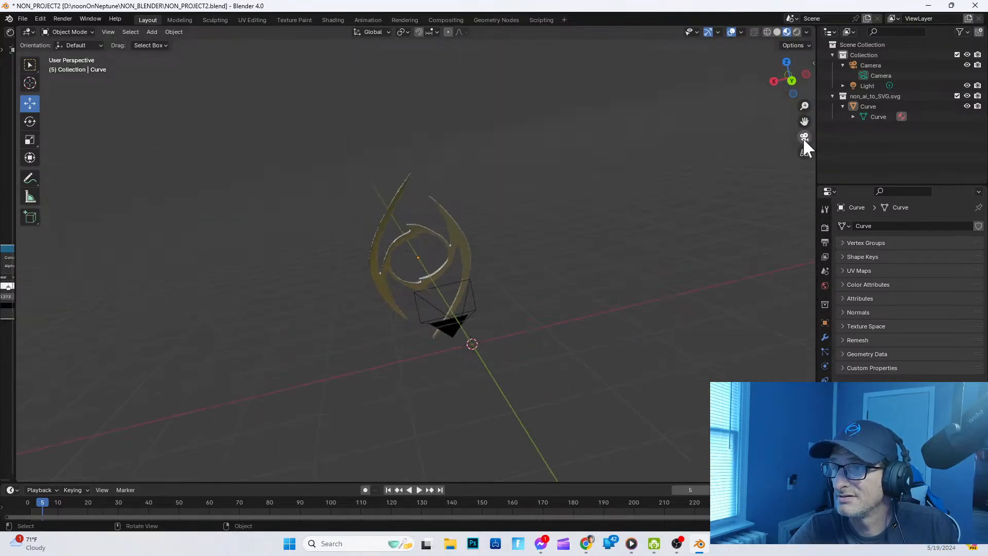
{"action": "left_click", "coordinate": [804, 137]}
{"action": "left_click", "coordinate": [804, 136]}
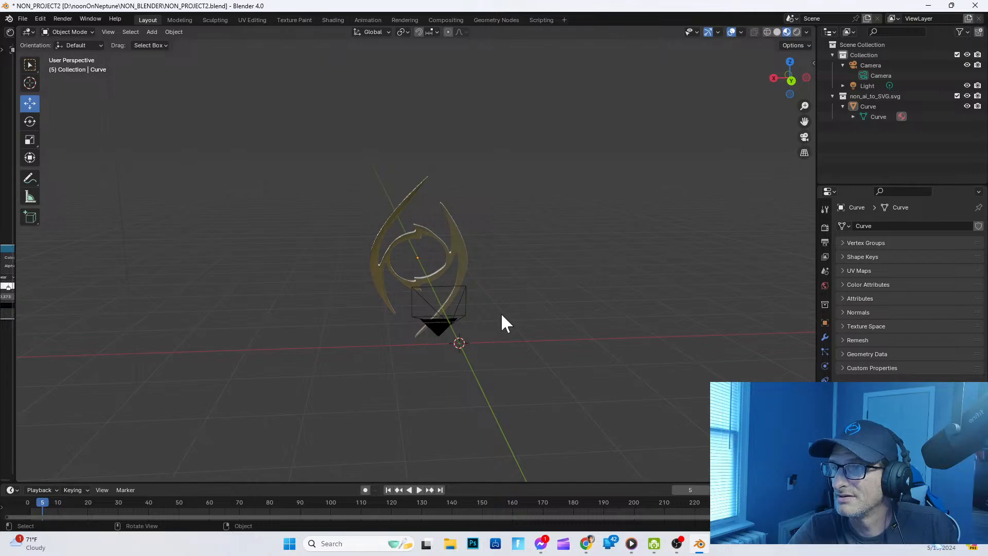
Step: Select the camera and shift it down and sideways in the XZ plane, toward the world origin
{"action": "left_click", "coordinate": [438, 326]}
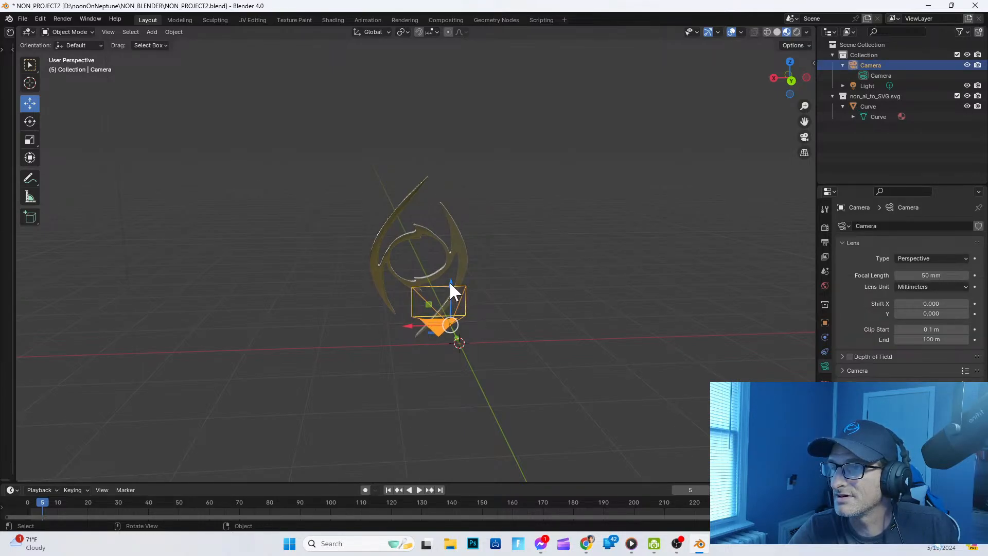
{"action": "left_click_drag", "start_coordinate": [429, 303], "coordinate": [459, 304]}
{"action": "key", "text": "z"}
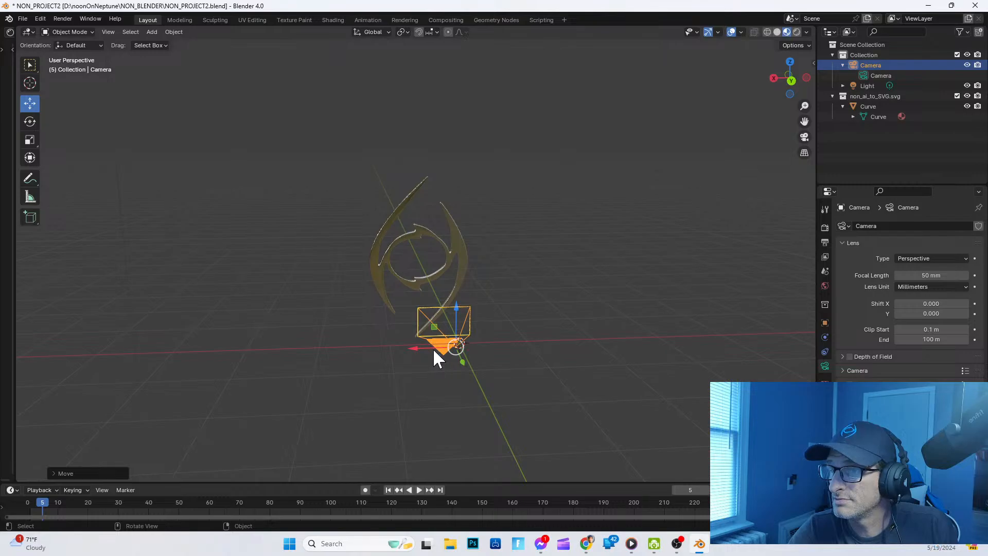
{"action": "left_click_drag", "start_coordinate": [433, 348], "coordinate": [459, 361]}
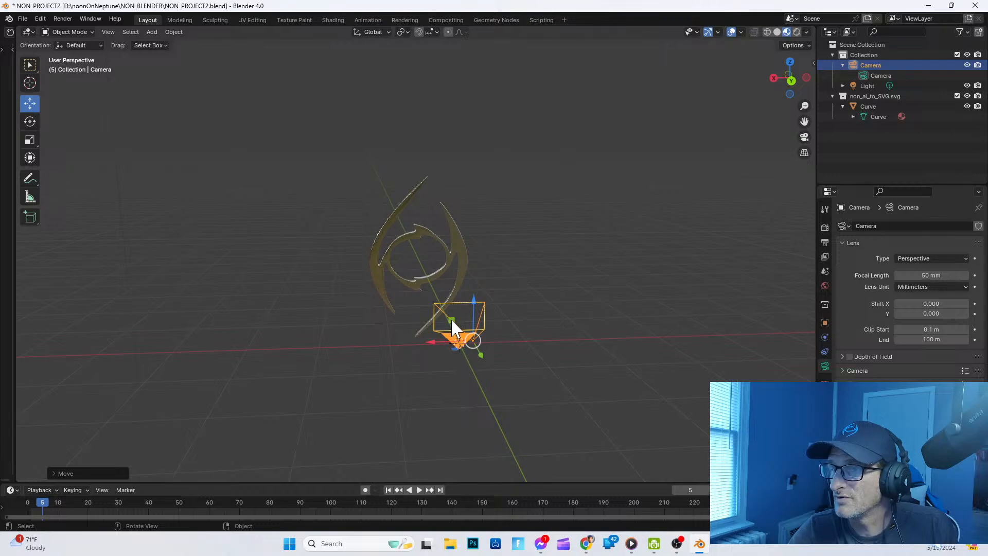
{"action": "left_click_drag", "start_coordinate": [452, 321], "coordinate": [457, 340]}
Step: Rotate the camera about the Y axis to turn it upright, with its up marker above the frame
{"action": "left_click", "coordinate": [30, 122]}
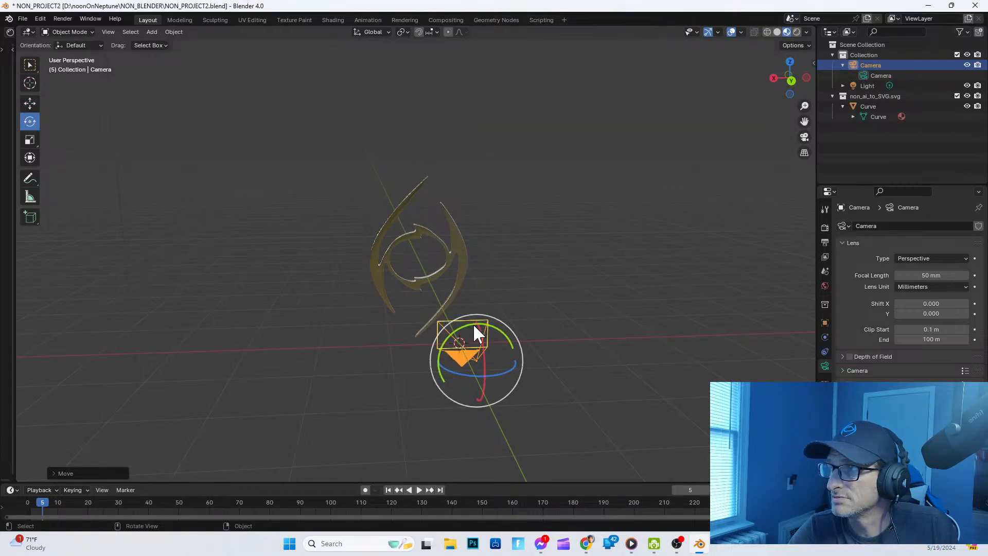
{"action": "left_click_drag", "start_coordinate": [474, 326], "coordinate": [479, 420]}
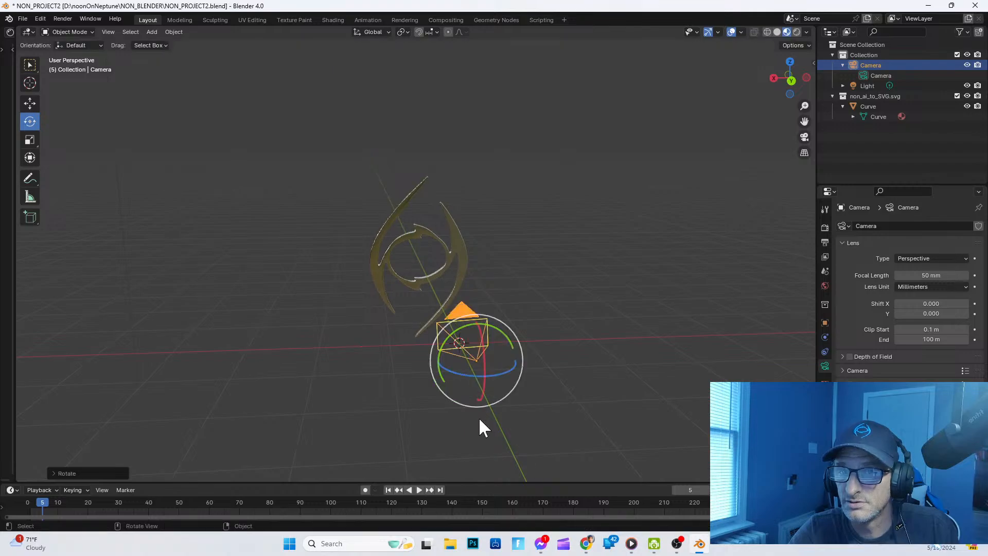
{"action": "middle_click_drag", "start_coordinate": [566, 381], "coordinate": [547, 359]}
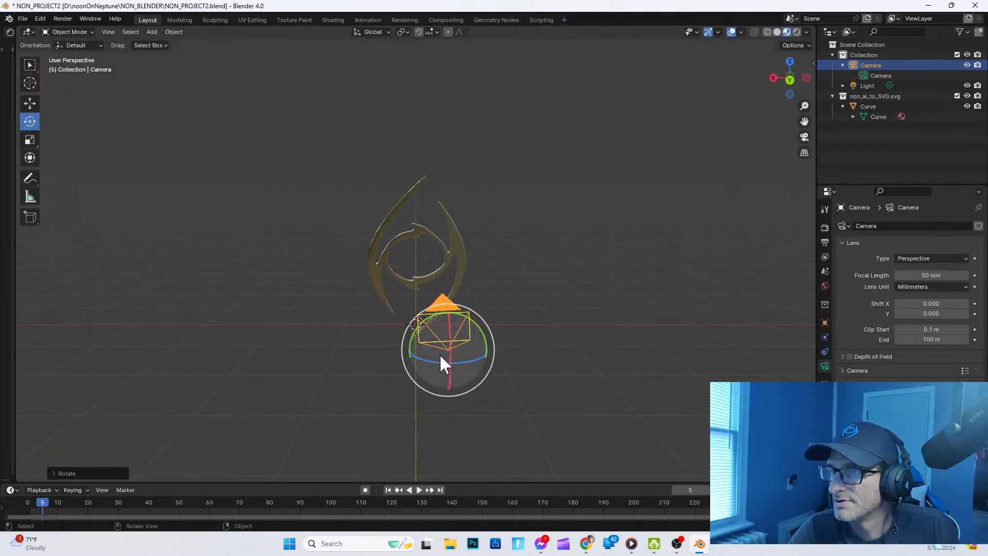
Step: Move the camera in the XZ plane onto the world origin and look through it to check the framing
{"action": "left_click", "coordinate": [29, 105]}
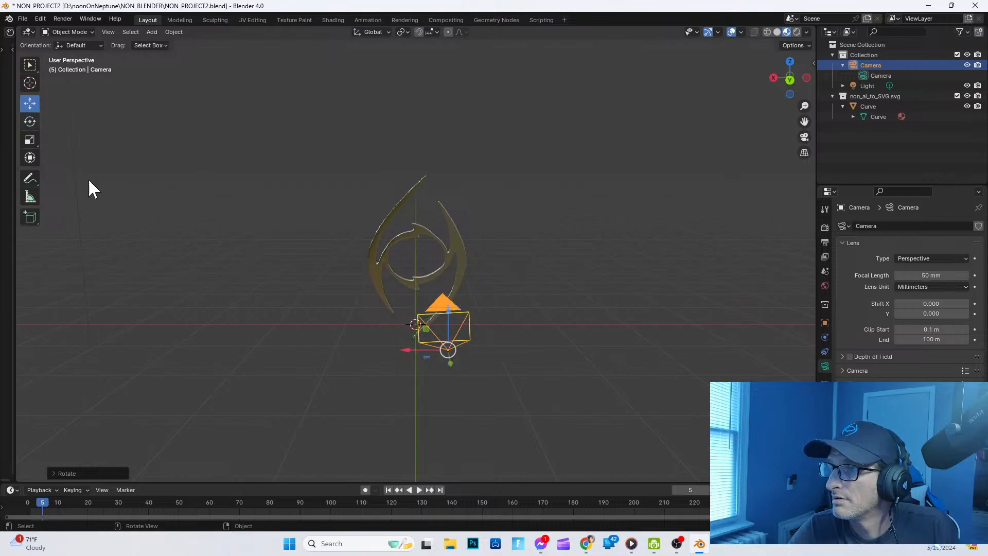
{"action": "left_click_drag", "start_coordinate": [447, 326], "coordinate": [416, 298]}
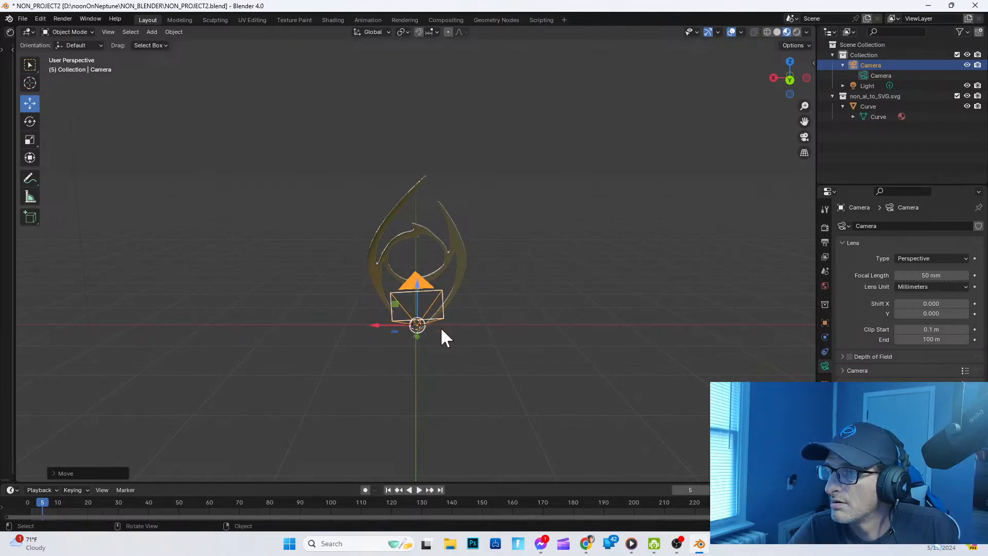
{"action": "left_click", "coordinate": [805, 137]}
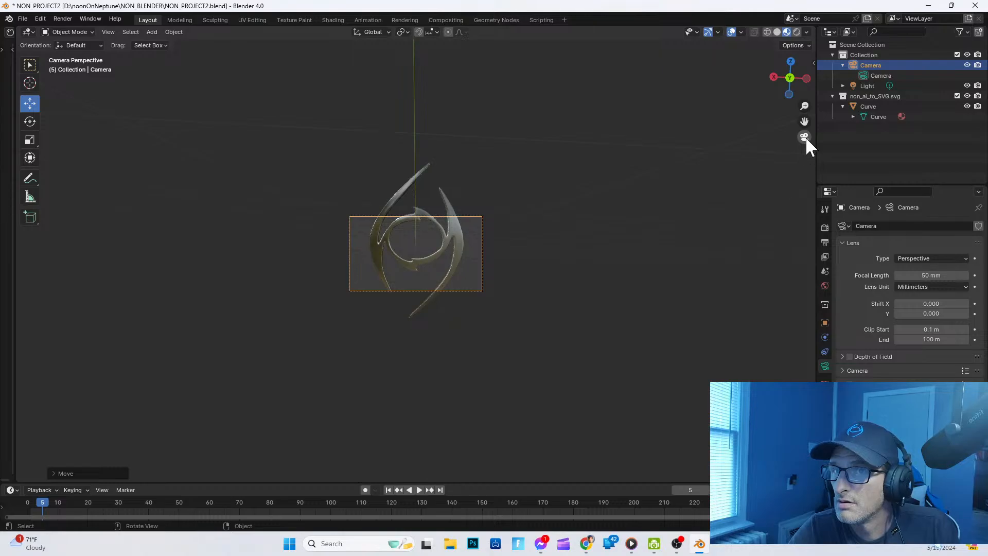
{"action": "right_click", "coordinate": [554, 224]}
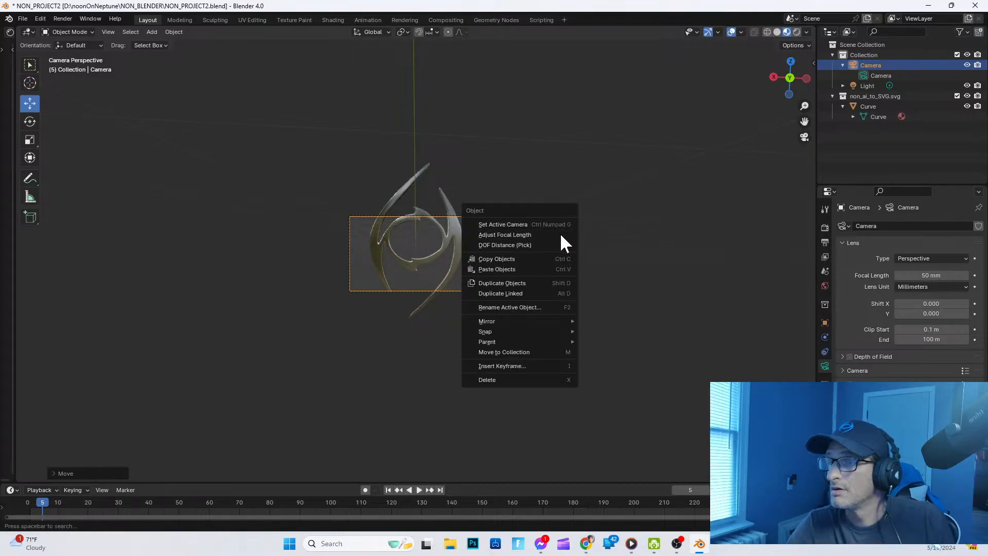
{"action": "scroll", "coordinate": [662, 221], "scroll_direction": "up", "scroll_amount": 5}
{"action": "scroll", "coordinate": [529, 165], "scroll_direction": "down", "scroll_amount": 3}
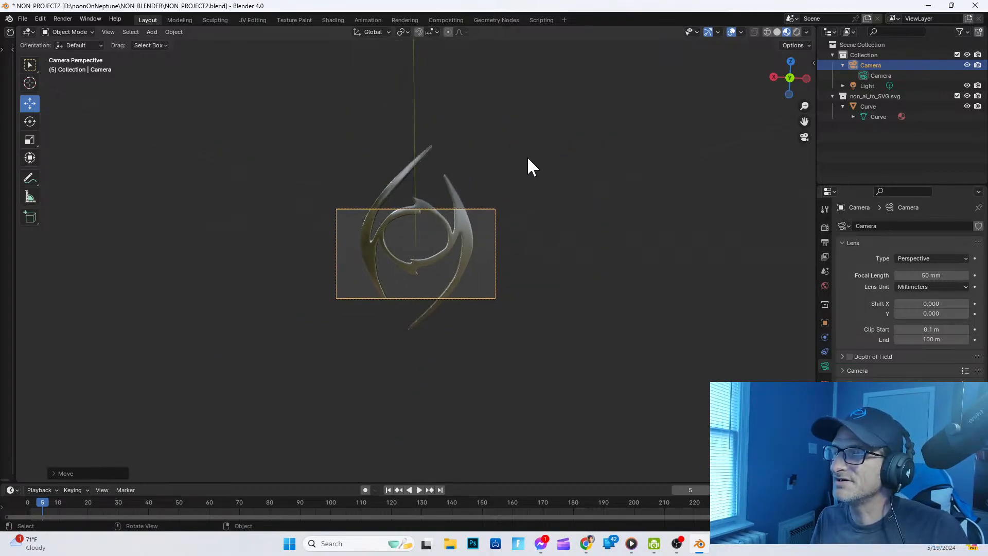
{"action": "middle_click_drag", "start_coordinate": [529, 165], "coordinate": [600, 198]}
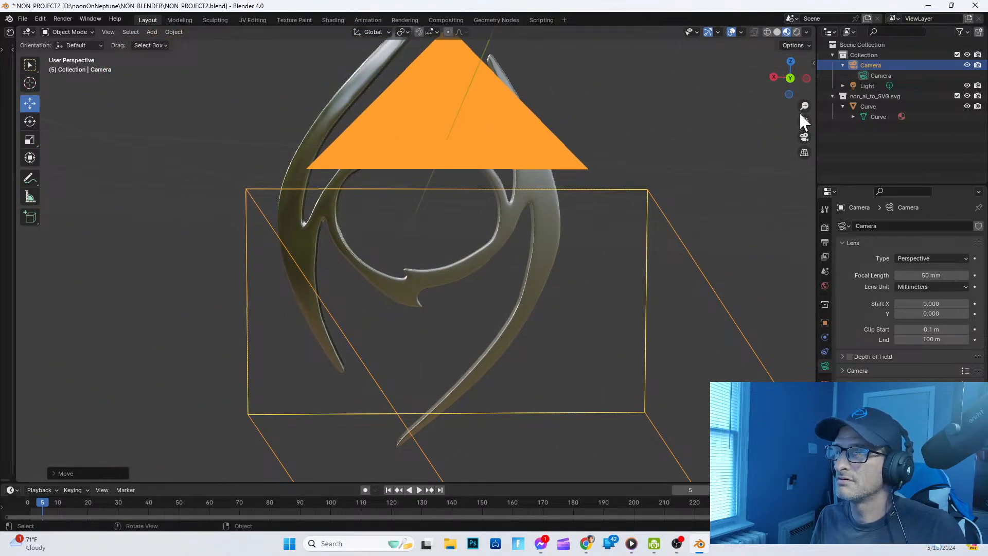
Step: In camera view, lower the logo curve slightly along the Z axis and adjust its position along the X axis
{"action": "left_click", "coordinate": [804, 137]}
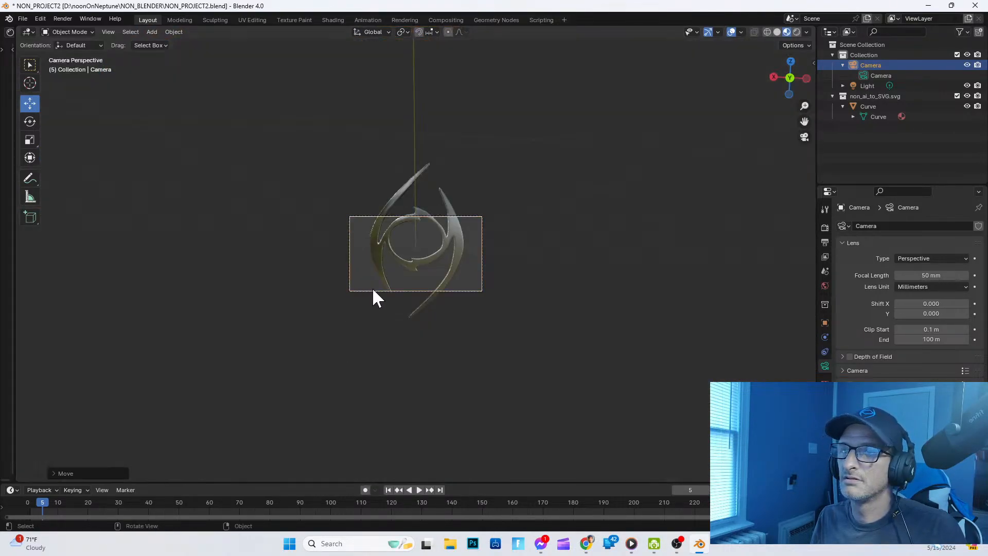
{"action": "left_click", "coordinate": [417, 278]}
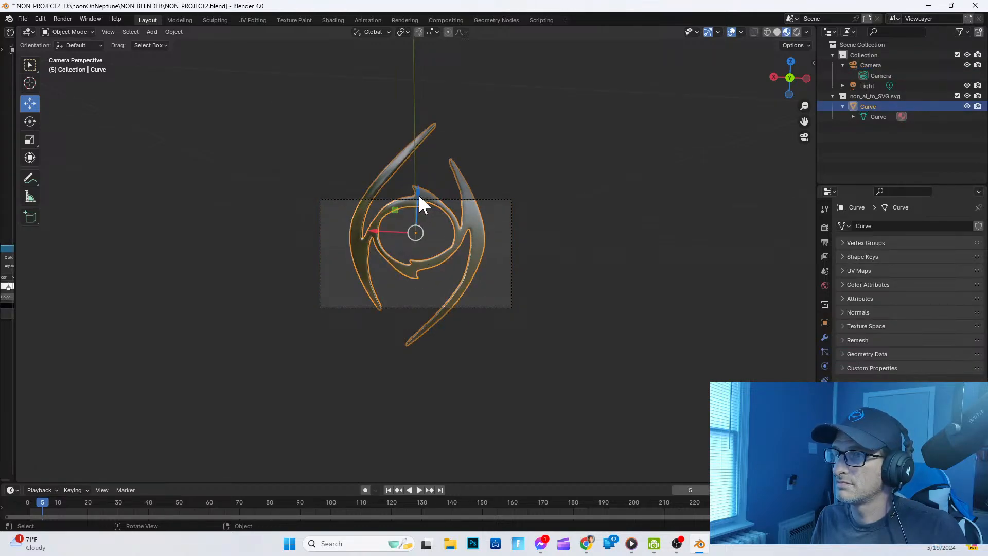
{"action": "left_click_drag", "start_coordinate": [418, 193], "coordinate": [425, 197]}
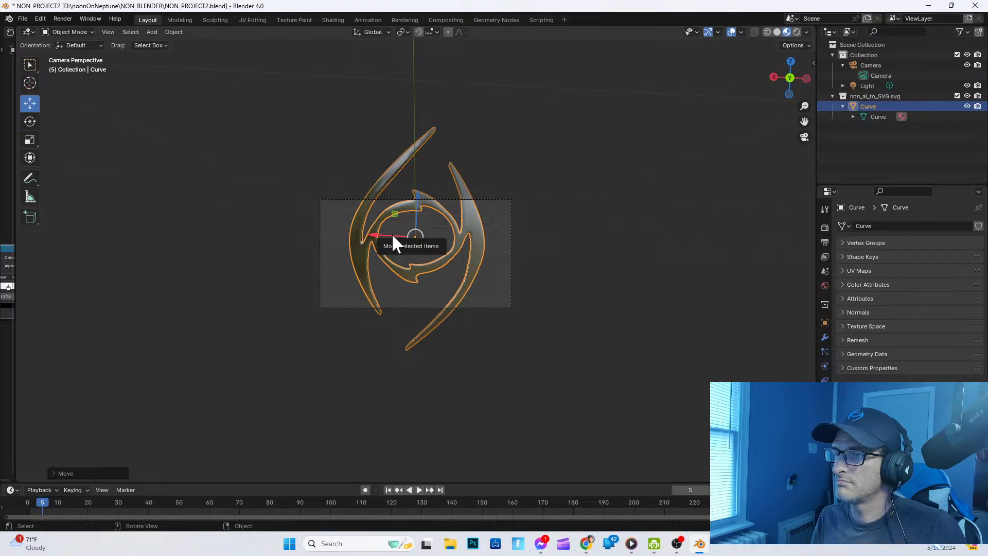
{"action": "left_click_drag", "start_coordinate": [391, 233], "coordinate": [403, 247]}
Step: Move the logo curve farther from the camera along the Y axis and check its size in the camera frame
{"action": "middle_click_drag", "start_coordinate": [403, 247], "coordinate": [477, 323]}
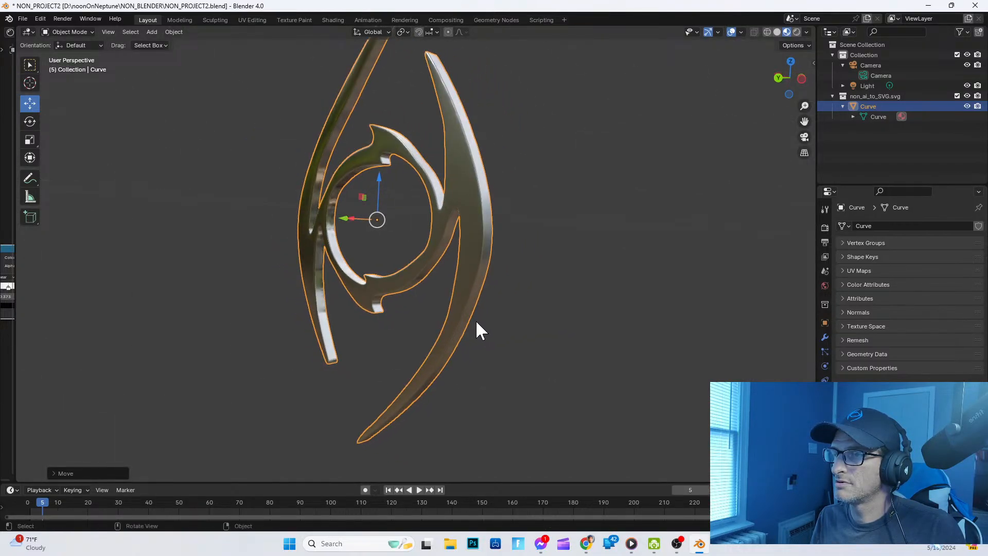
{"action": "left_click_drag", "start_coordinate": [342, 216], "coordinate": [476, 222]}
{"action": "middle_click_drag", "start_coordinate": [311, 335], "coordinate": [650, 221]}
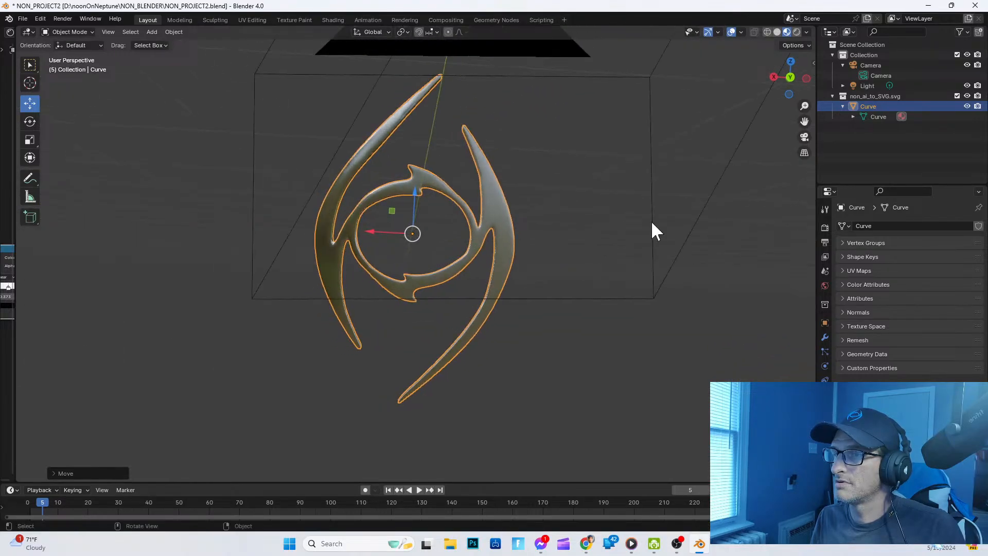
{"action": "left_click", "coordinate": [802, 151]}
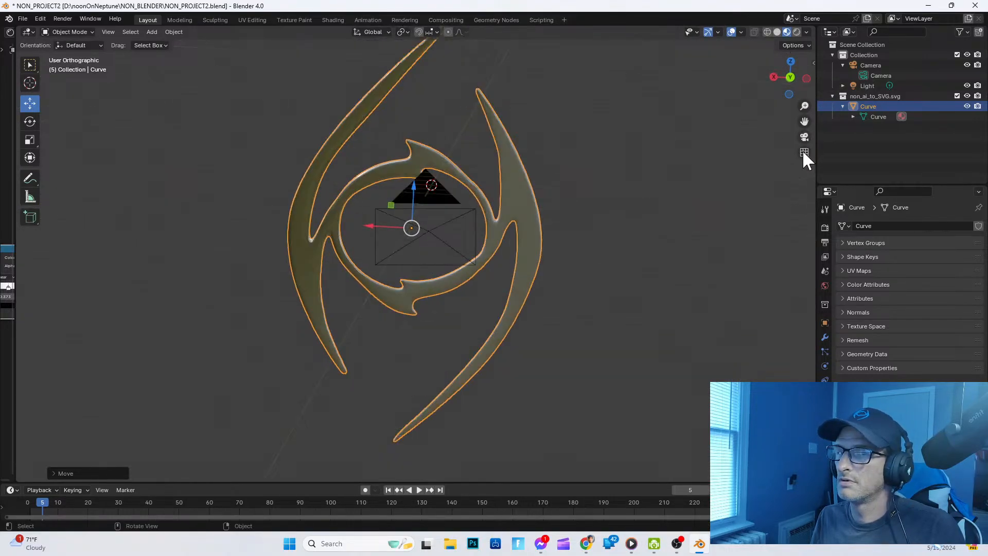
{"action": "left_click", "coordinate": [804, 137]}
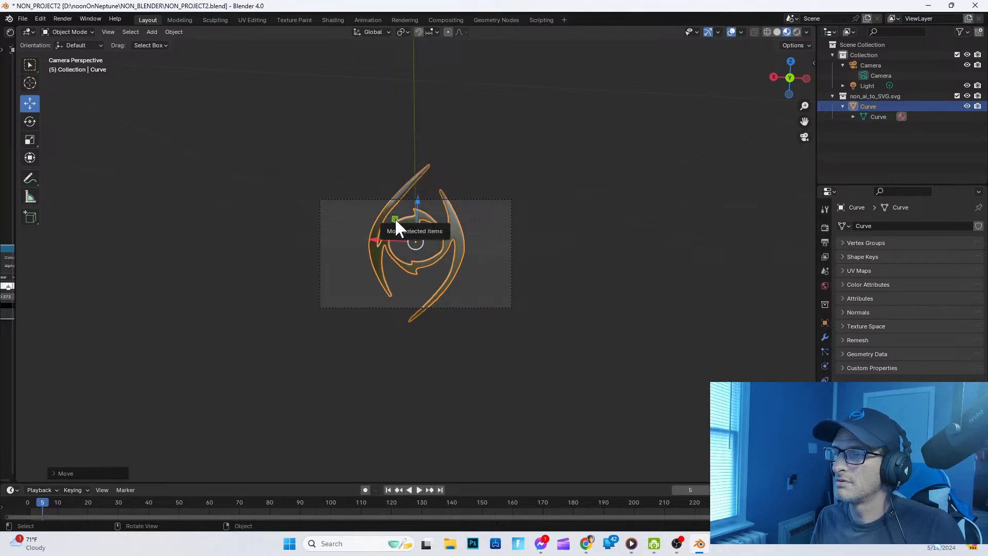
Step: Nudge the logo curve slightly in the XZ plane, first in camera view and again in the orthographic view
{"action": "mouse_move", "coordinate": [394, 219]}
{"action": "left_mouse_down"}
{"action": "mouse_move", "coordinate": [238, 186]}
{"action": "mouse_move", "coordinate": [299, 199]}
{"action": "mouse_move", "coordinate": [382, 239]}
{"action": "mouse_move", "coordinate": [393, 217]}
{"action": "left_mouse_up"}
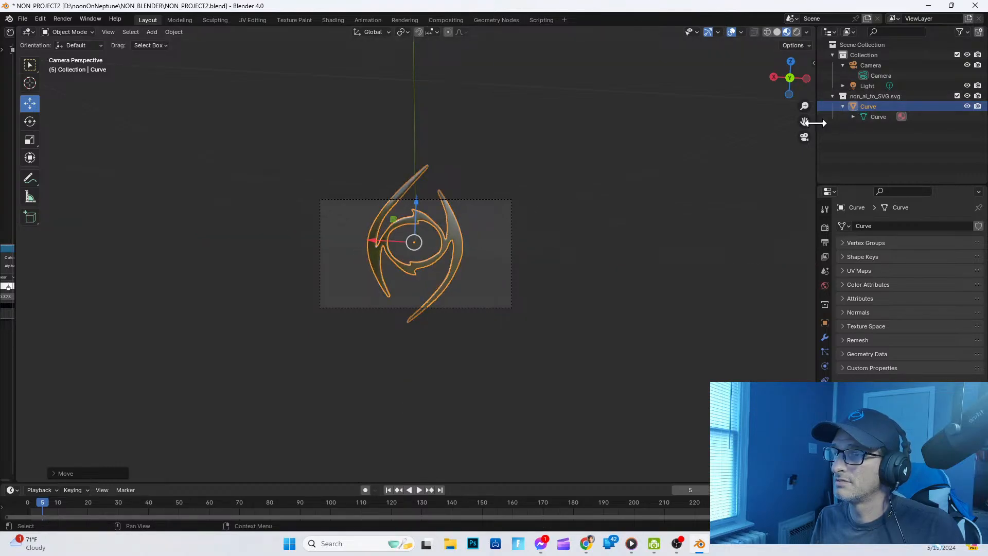
{"action": "left_click", "coordinate": [802, 137]}
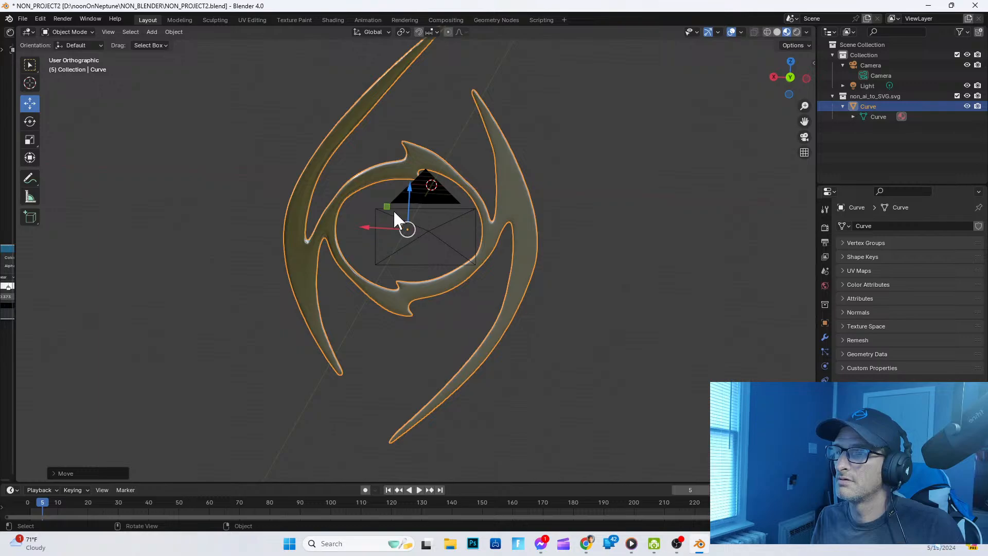
{"action": "mouse_move", "coordinate": [388, 205]}
{"action": "left_mouse_down"}
{"action": "mouse_move", "coordinate": [357, 196]}
{"action": "mouse_move", "coordinate": [386, 202]}
{"action": "left_mouse_up"}
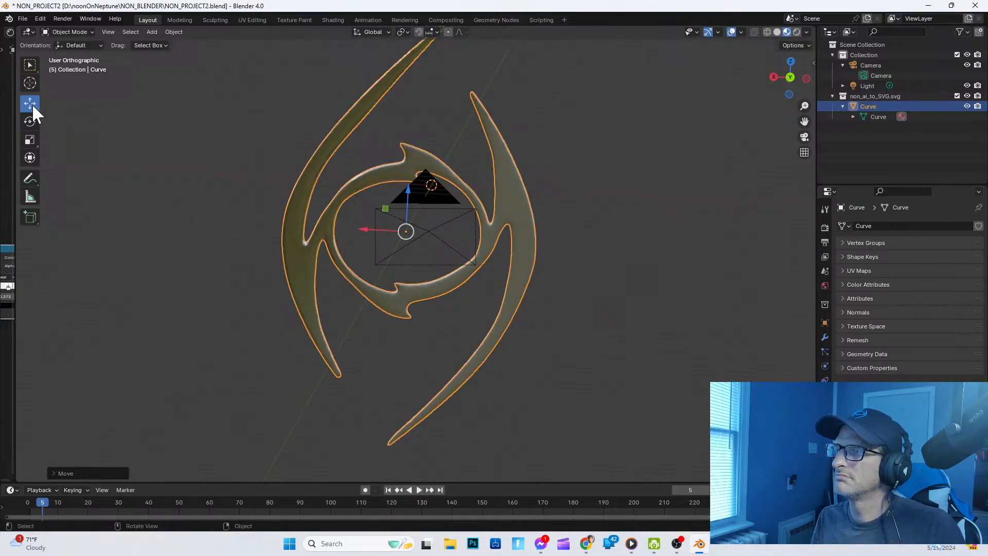
Step: Compare the logo curve's position relative to the camera in the orthographic and camera views
{"action": "middle_click_drag", "start_coordinate": [691, 249], "coordinate": [535, 436]}
{"action": "scroll", "coordinate": [516, 249], "scroll_direction": "down", "scroll_amount": 5}
{"action": "middle_click_drag", "start_coordinate": [583, 252], "coordinate": [564, 285]}
{"action": "left_click", "coordinate": [804, 137]}
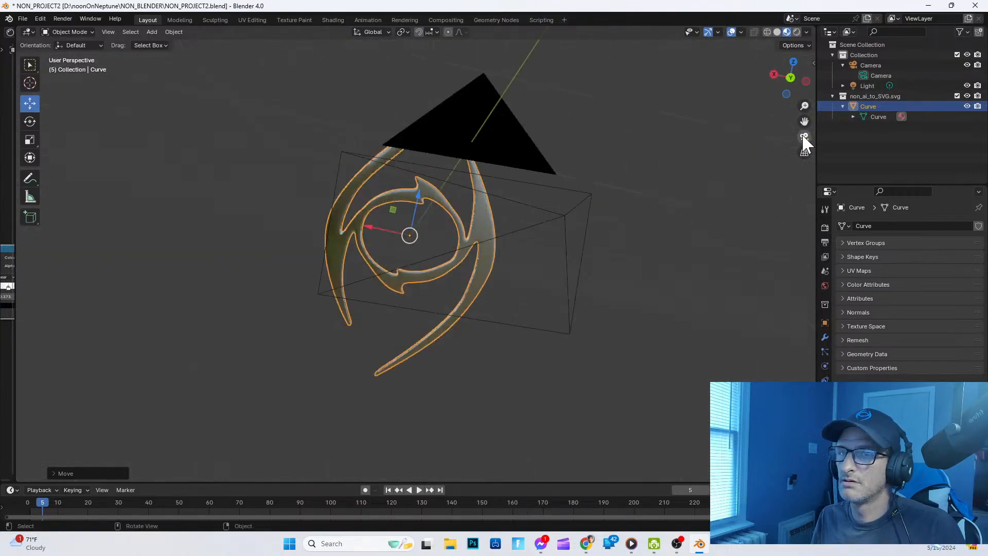
{"action": "left_click", "coordinate": [803, 135]}
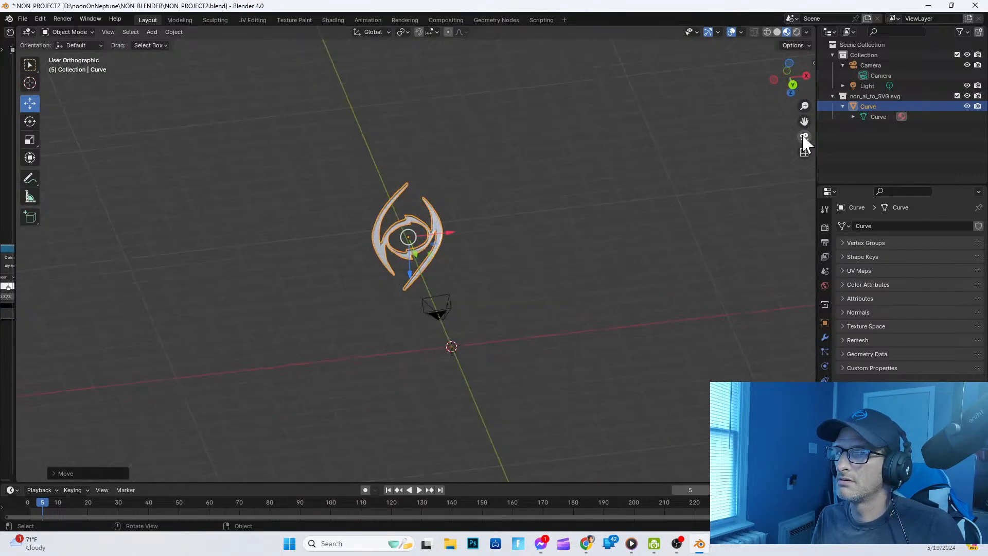
{"action": "left_click", "coordinate": [803, 135]}
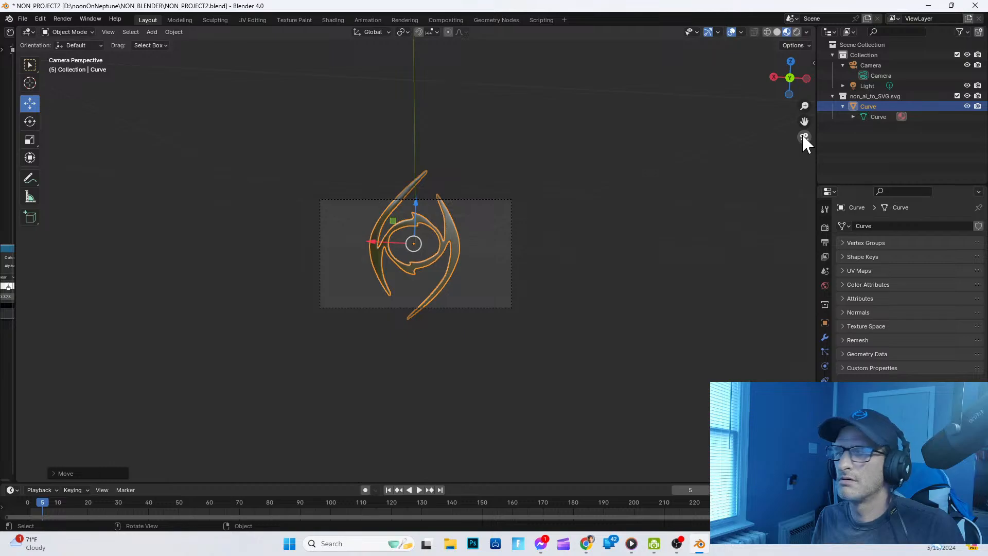
{"action": "left_click", "coordinate": [804, 136]}
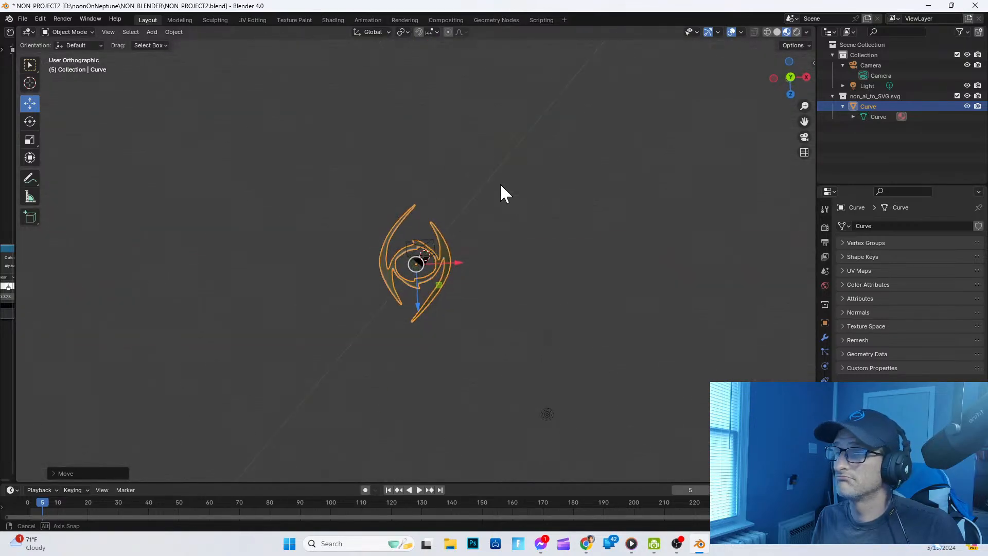
Step: Move the logo curve in the XZ plane, and raise it along the Z axis into the camera frame
{"action": "middle_click_drag", "start_coordinate": [500, 185], "coordinate": [492, 210]}
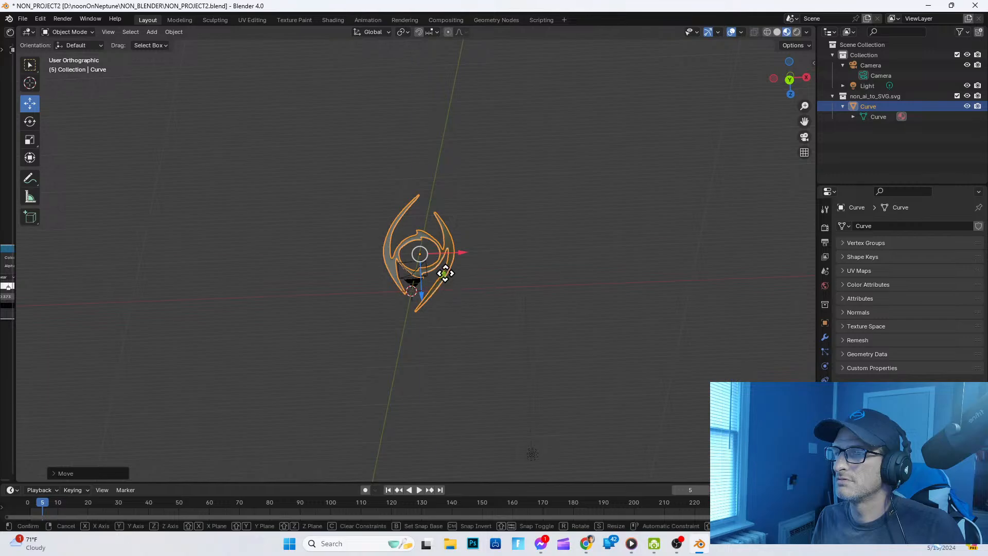
{"action": "left_click_drag", "start_coordinate": [442, 274], "coordinate": [463, 191]}
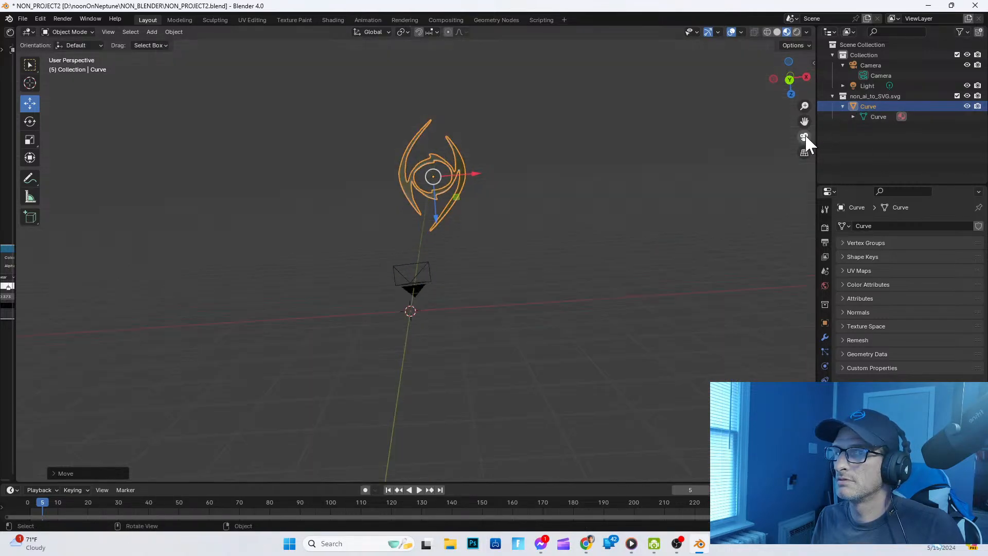
{"action": "left_click", "coordinate": [804, 137]}
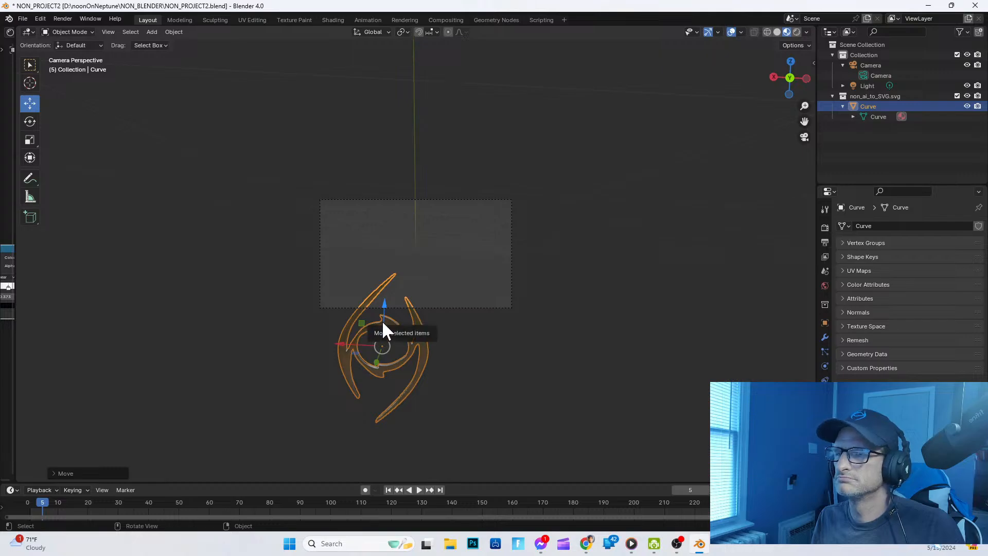
{"action": "left_click_drag", "start_coordinate": [382, 320], "coordinate": [421, 229]}
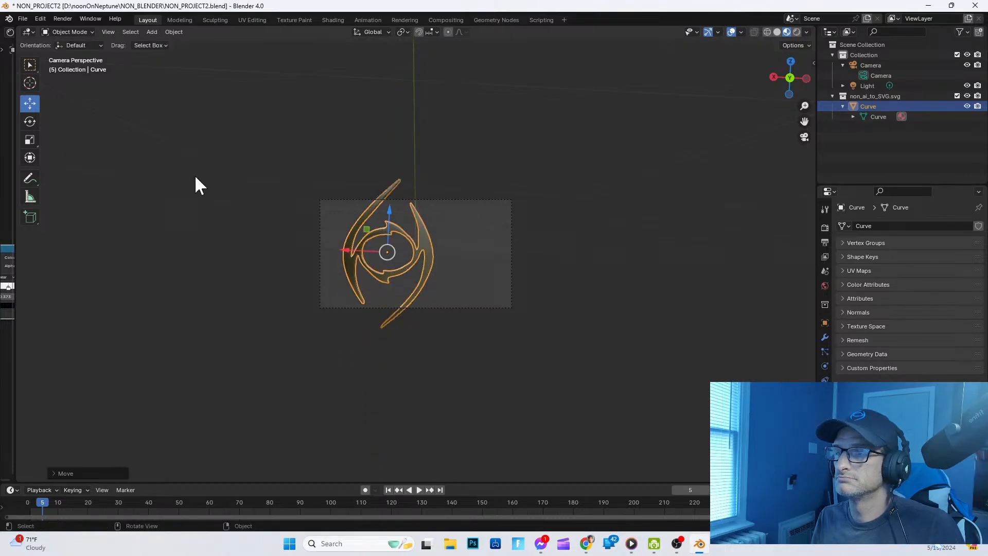
Step: With the Transform tool, move the logo curve freely in camera view to the centre of the frame
{"action": "left_click", "coordinate": [31, 157]}
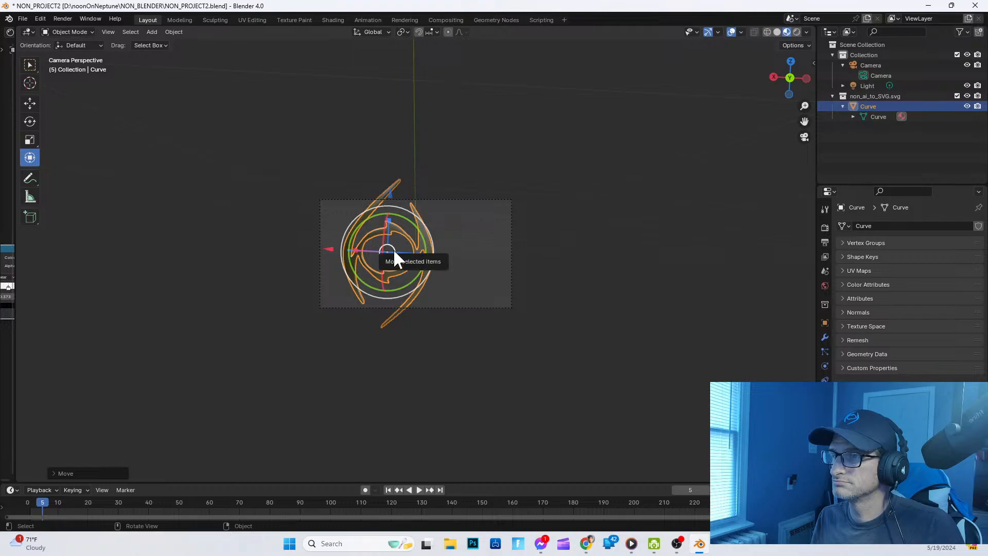
{"action": "left_click_drag", "start_coordinate": [393, 249], "coordinate": [430, 246]}
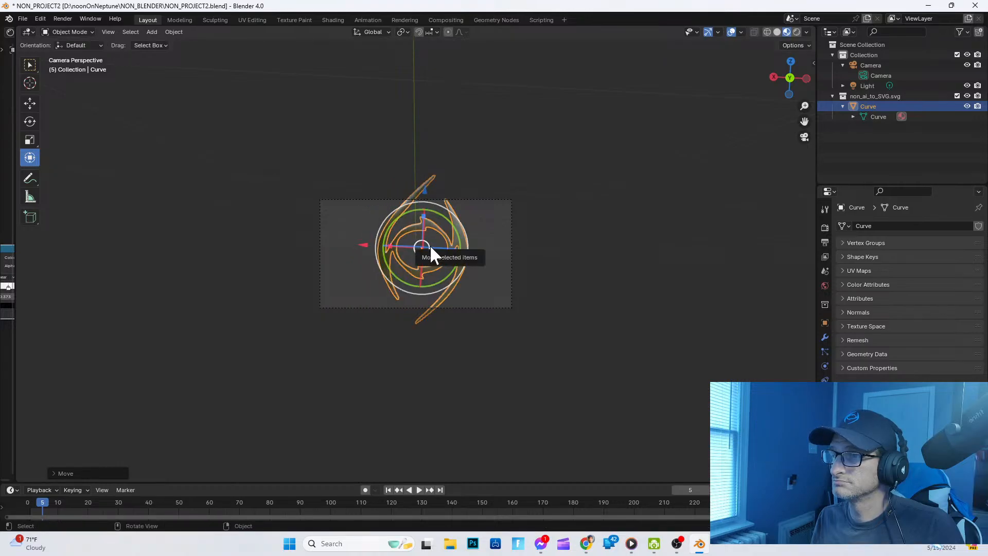
{"action": "left_click_drag", "start_coordinate": [430, 246], "coordinate": [428, 250]}
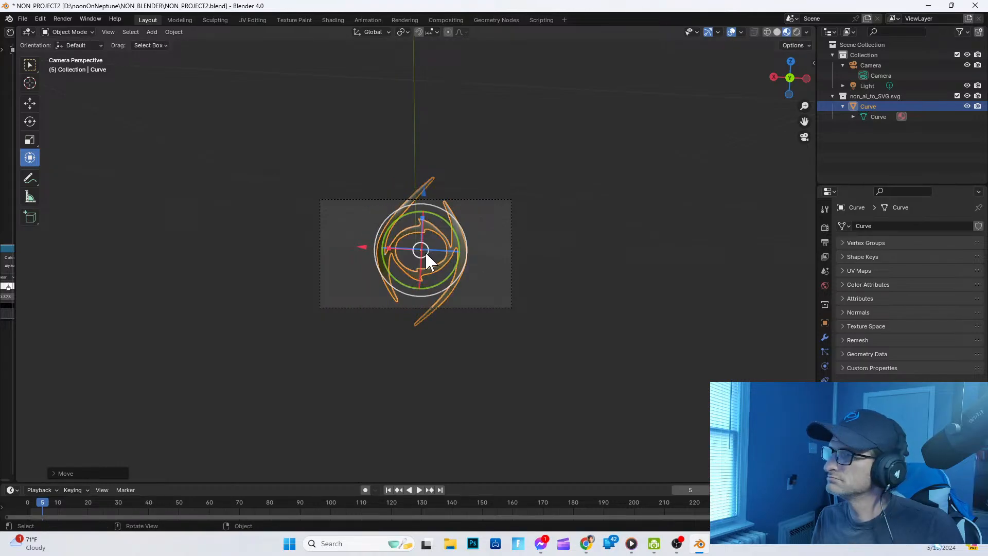
Step: Move the logo curve farther from the camera along the Y axis until it fits entirely within the camera frame
{"action": "middle_click_drag", "start_coordinate": [589, 338], "coordinate": [536, 335]}
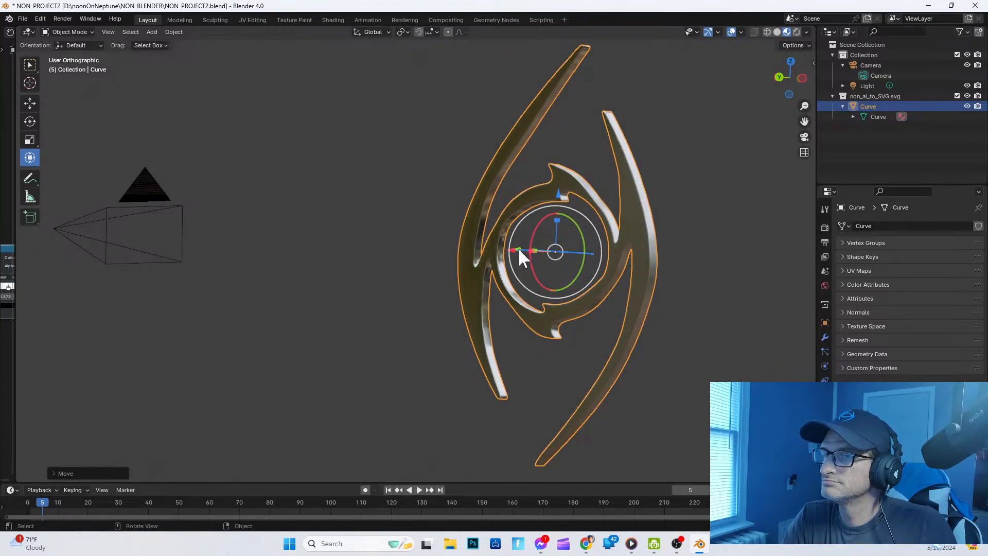
{"action": "left_click_drag", "start_coordinate": [518, 247], "coordinate": [700, 266]}
{"action": "left_click", "coordinate": [804, 137]}
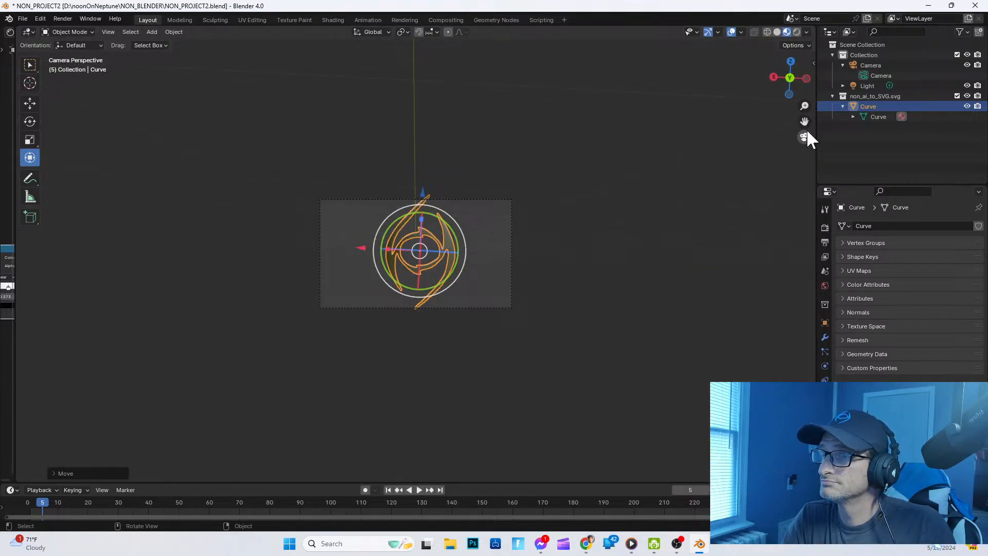
{"action": "left_click", "coordinate": [804, 138]}
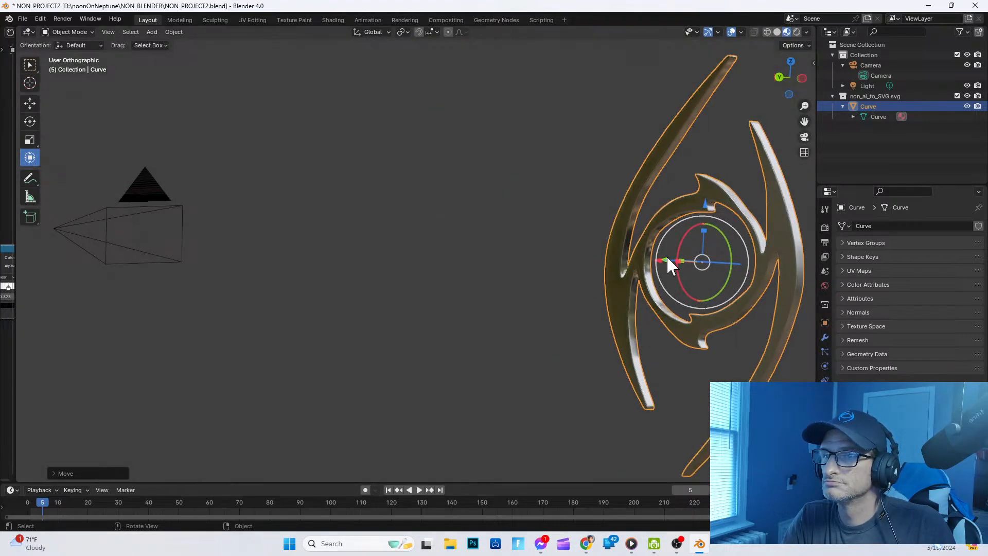
{"action": "left_click_drag", "start_coordinate": [664, 257], "coordinate": [797, 268]}
{"action": "left_click", "coordinate": [804, 138]}
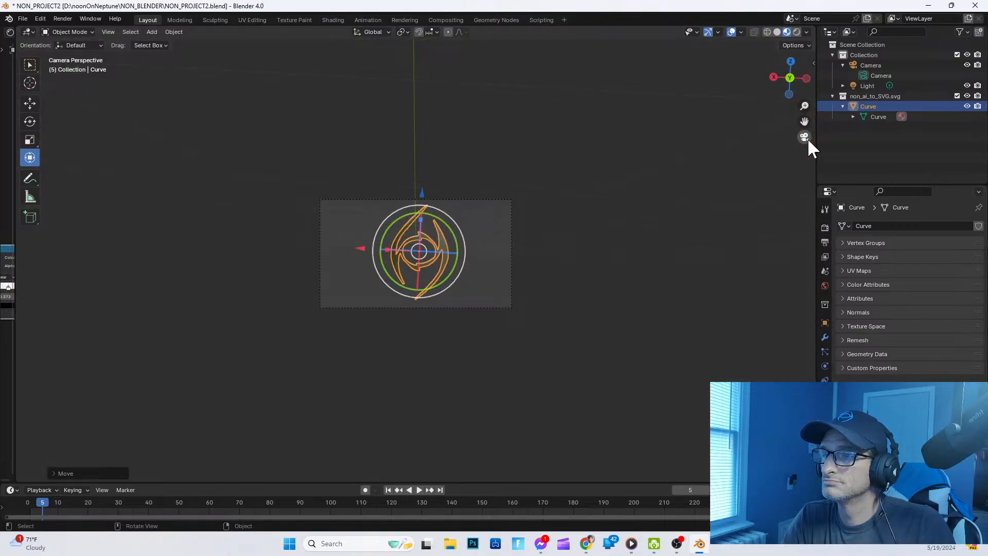
{"action": "scroll", "coordinate": [484, 282], "scroll_direction": "up", "scroll_amount": 5}
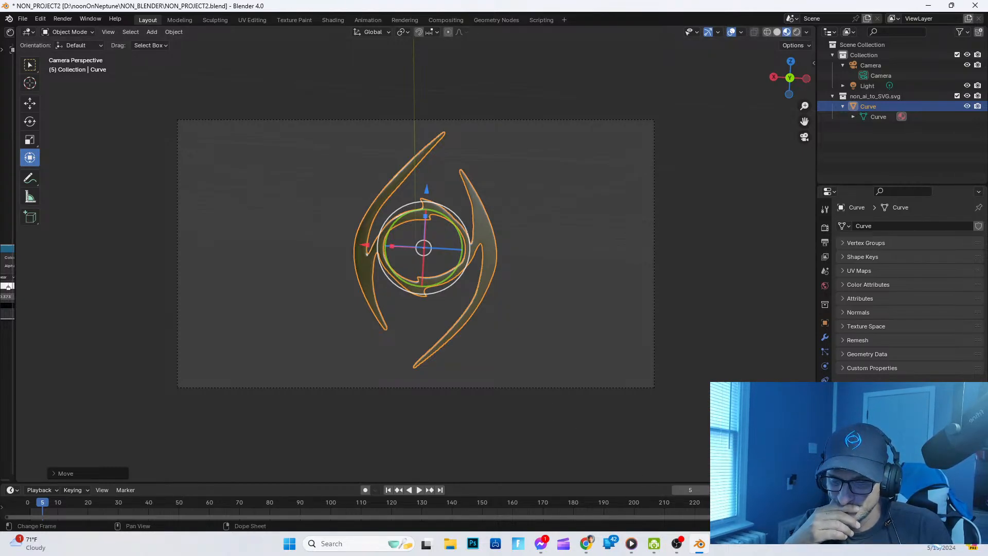
Step: Check the camera placement in the YouTube logo tutorial, and rotate the logo curve in Blender about the global Y axis
{"action": "key", "text": "alt+Tab"}
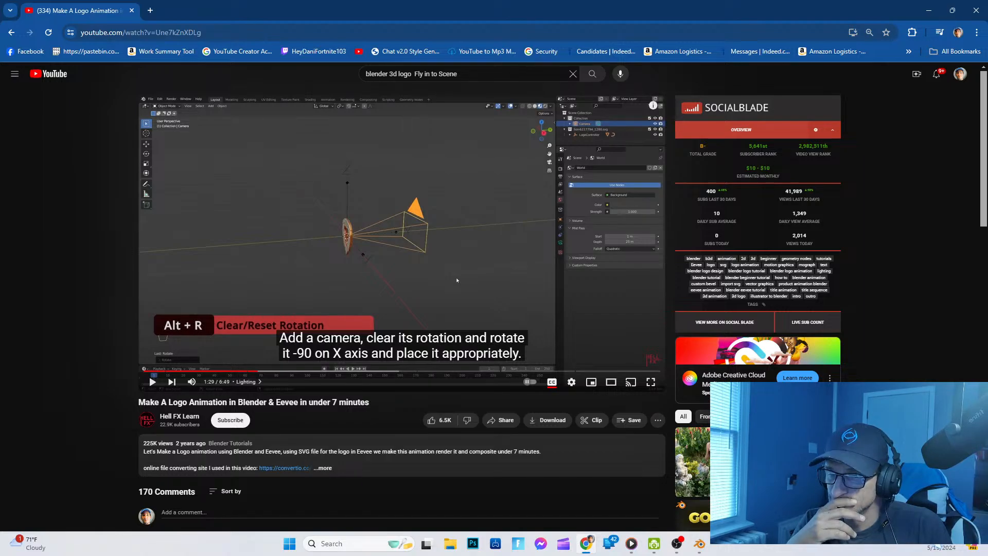
{"action": "left_click", "coordinate": [700, 544]}
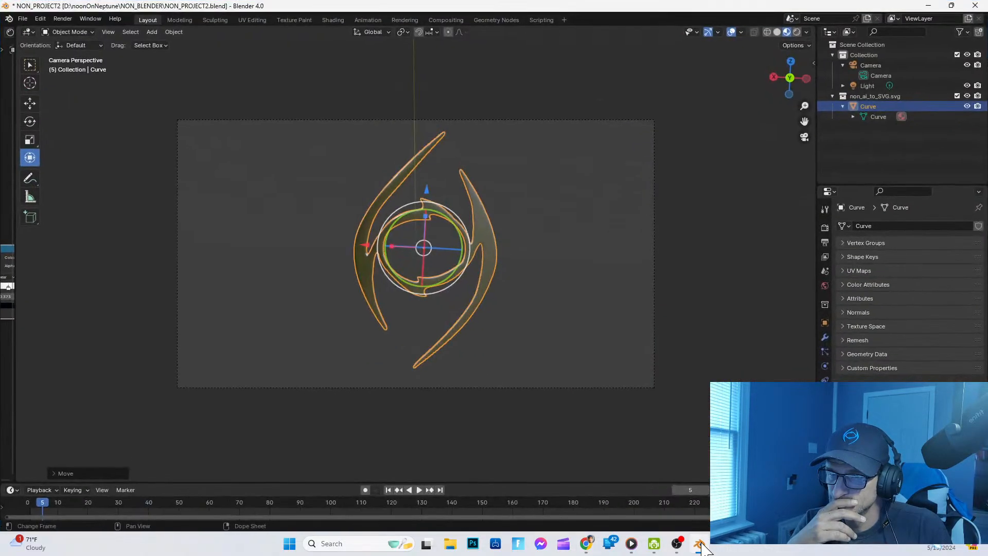
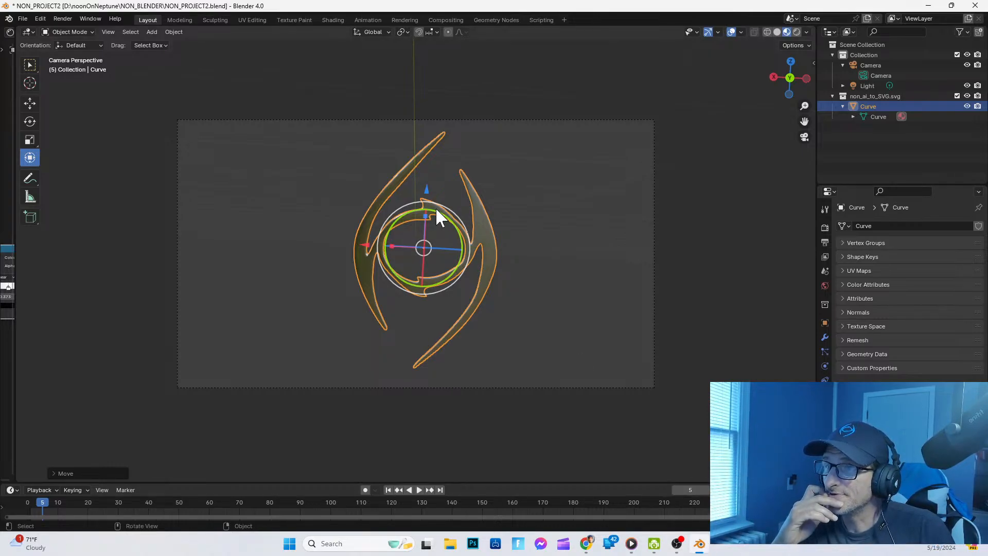
{"action": "left_click_drag", "start_coordinate": [434, 209], "coordinate": [404, 338]}
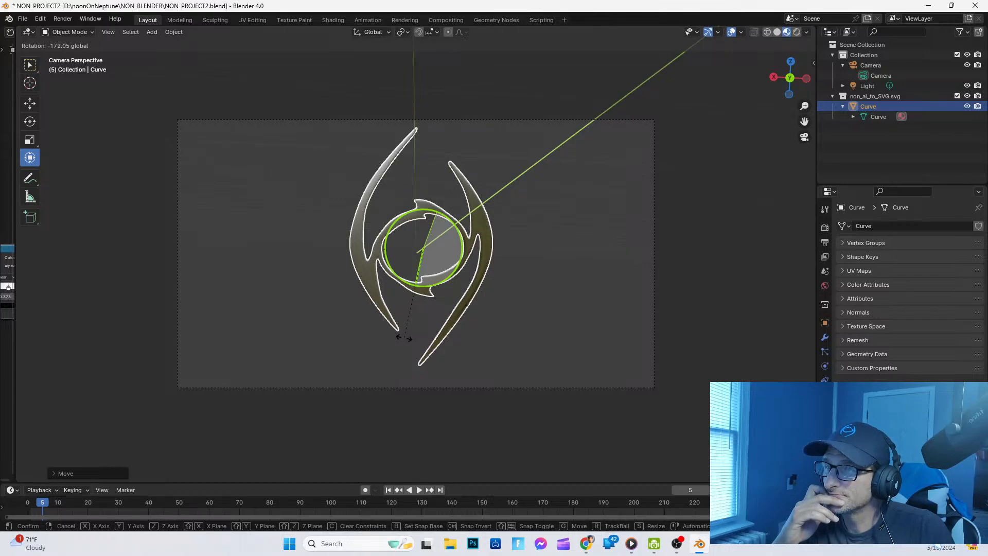
{"action": "mouse_move", "coordinate": [404, 337]}
{"action": "left_mouse_down"}
{"action": "mouse_move", "coordinate": [413, 337]}
{"action": "mouse_move", "coordinate": [400, 338]}
{"action": "left_mouse_up"}
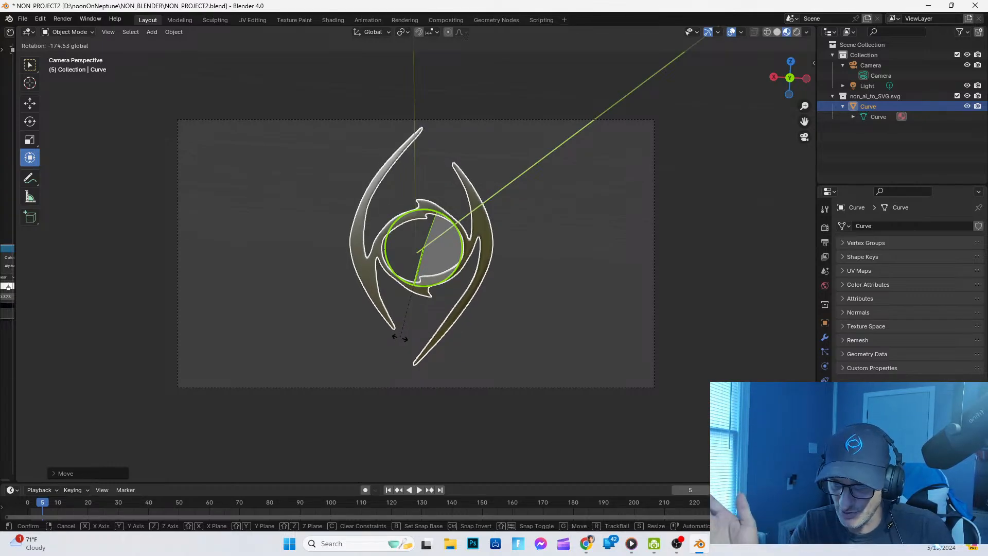
{"action": "left_click_drag", "start_coordinate": [399, 337], "coordinate": [438, 120]}
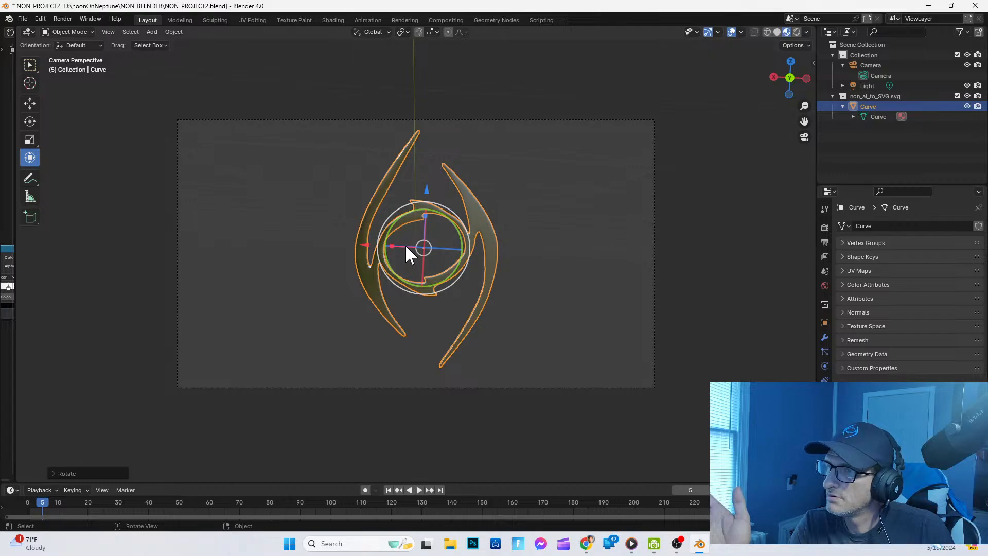
Step: Mirror the logo curve by scaling it along the X axis to a negative factor
{"action": "key", "text": "s"}
{"action": "key", "text": "x"}
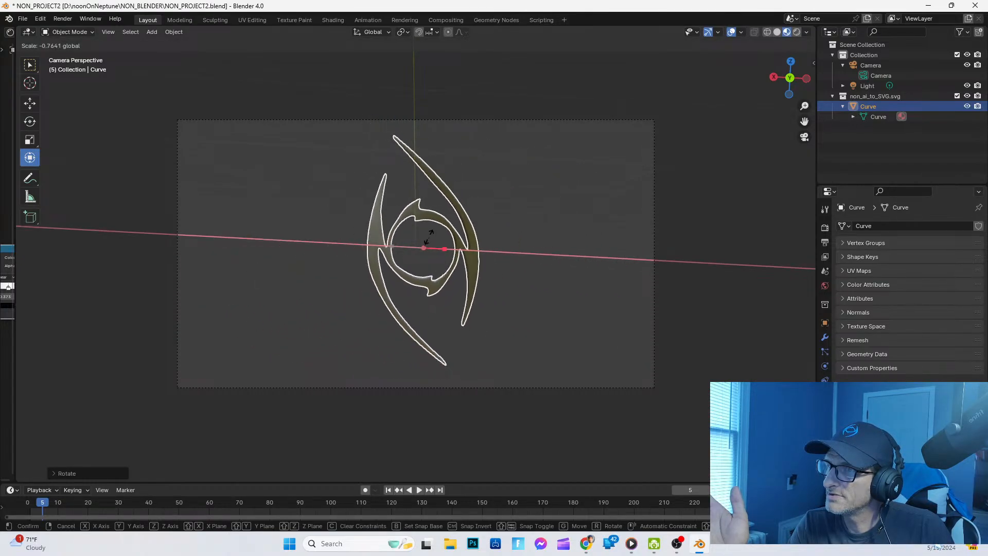
{"action": "left_click", "coordinate": [437, 239]}
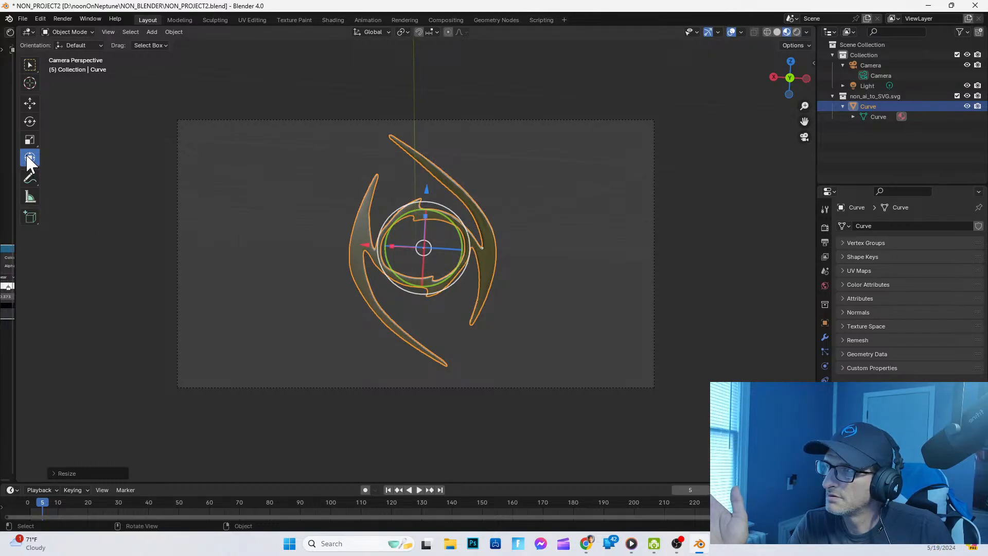
Step: With the Rotate tool, turn the mirrored logo curve about -11.7° around the global Y axis and deselect it
{"action": "left_click", "coordinate": [30, 121]}
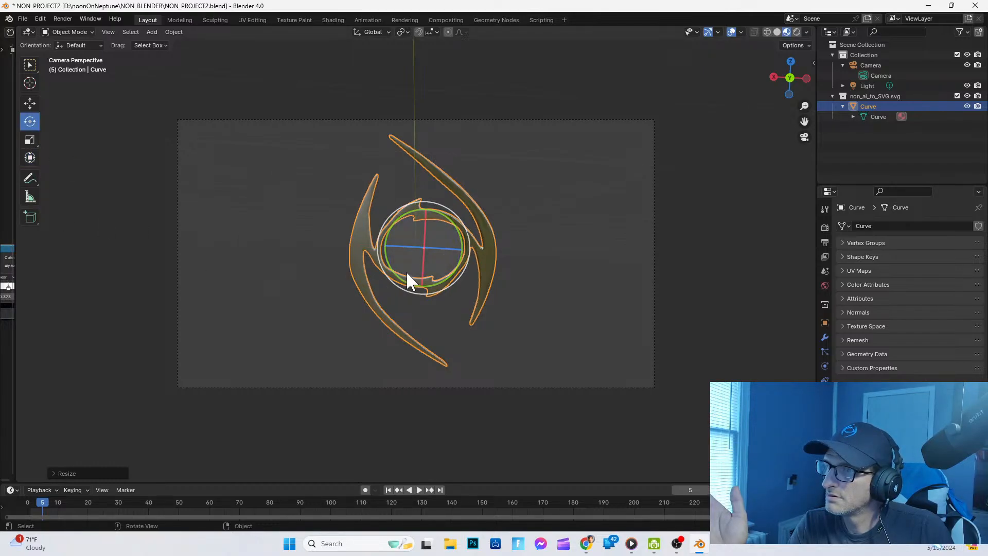
{"action": "mouse_move", "coordinate": [403, 245]}
{"action": "left_mouse_down"}
{"action": "mouse_move", "coordinate": [410, 249]}
{"action": "mouse_move", "coordinate": [391, 246]}
{"action": "left_mouse_up"}
{"action": "left_click_drag", "start_coordinate": [453, 220], "coordinate": [457, 228]}
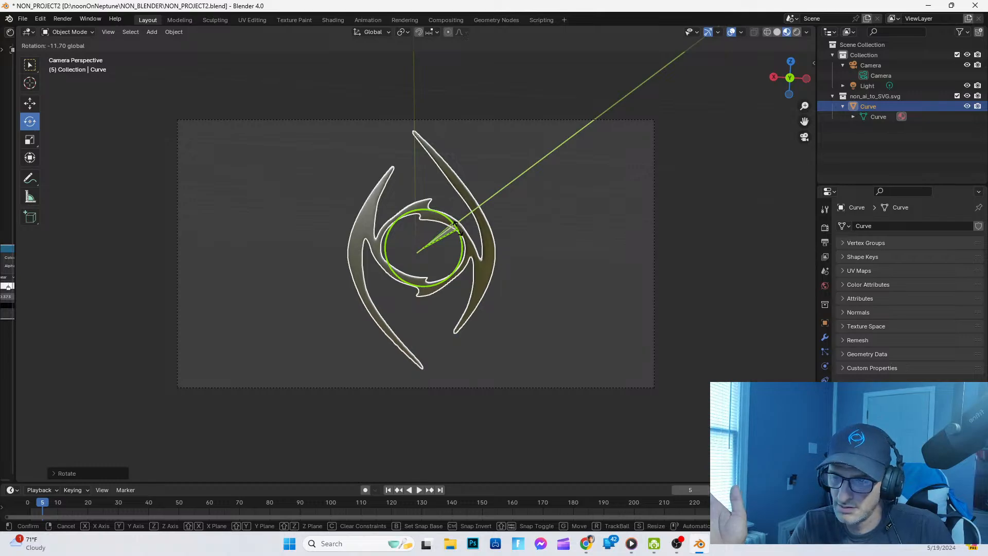
{"action": "left_click_drag", "start_coordinate": [457, 227], "coordinate": [459, 229]}
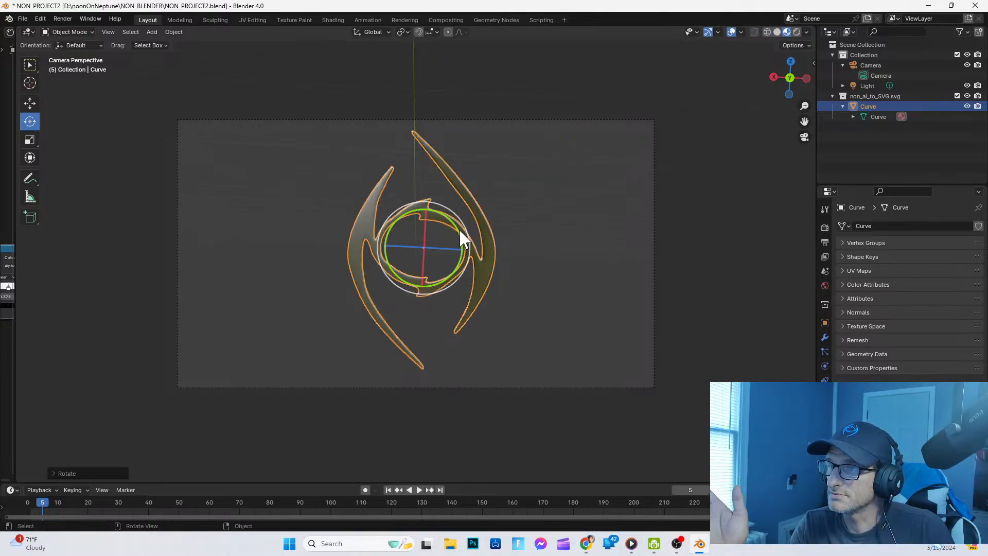
{"action": "left_click", "coordinate": [573, 257]}
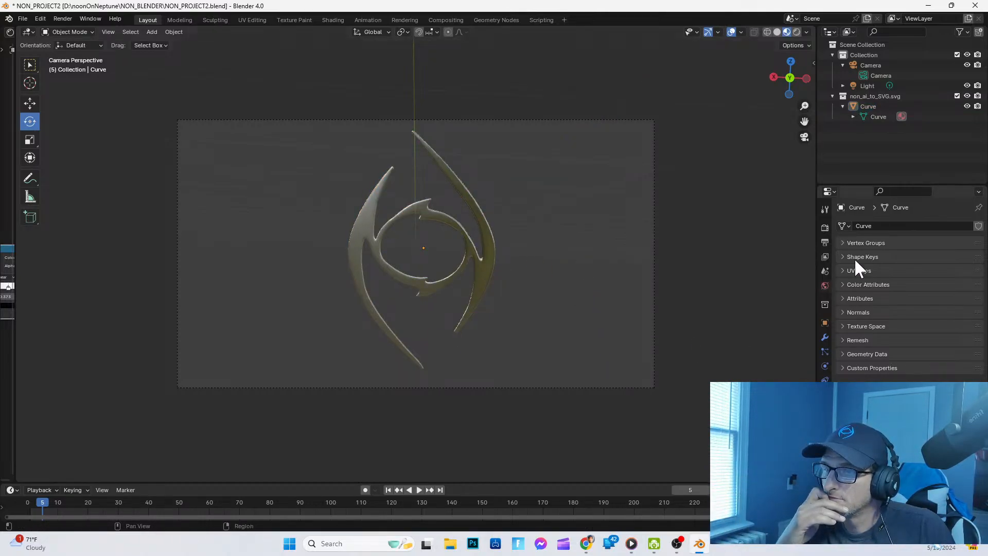
Step: Select the camera and examine its alignment with the logo curve through the camera and from the side
{"action": "left_click", "coordinate": [804, 137]}
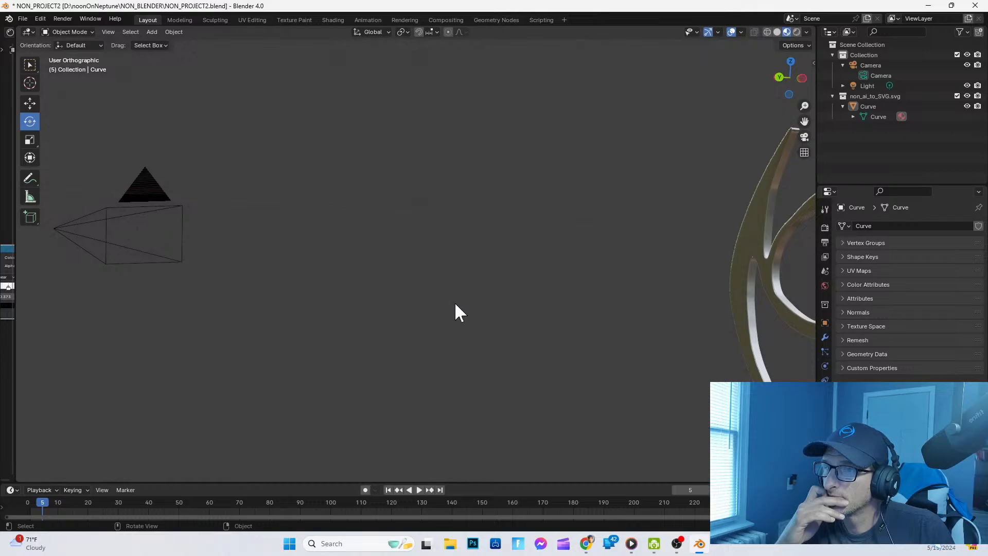
{"action": "scroll", "coordinate": [626, 237], "scroll_direction": "down", "scroll_amount": 3}
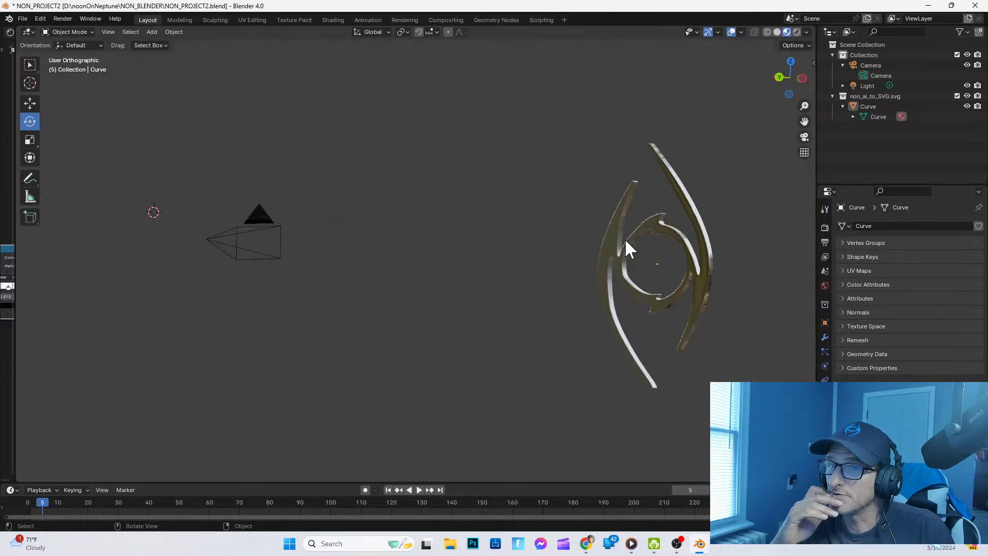
{"action": "middle_click_drag", "start_coordinate": [309, 318], "coordinate": [360, 317]}
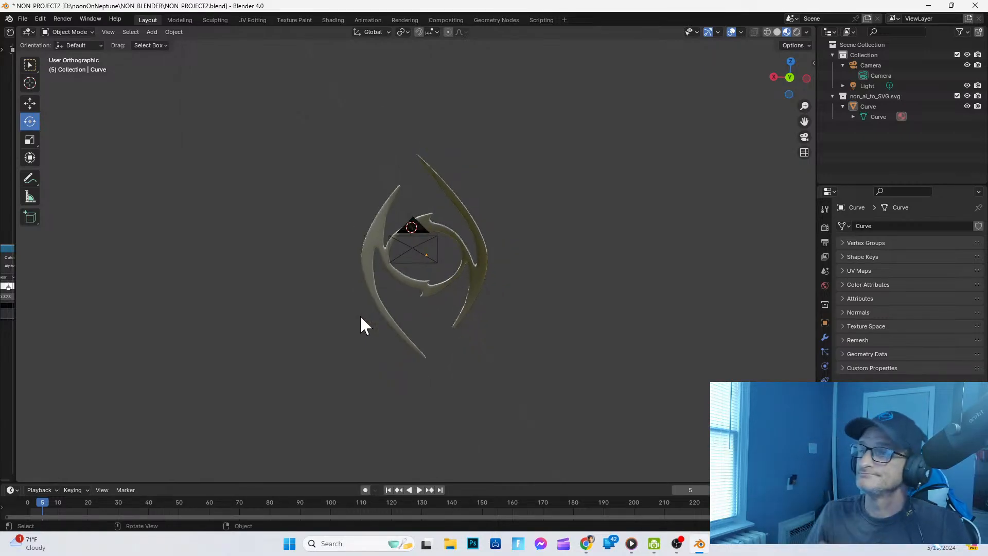
{"action": "left_click", "coordinate": [416, 224]}
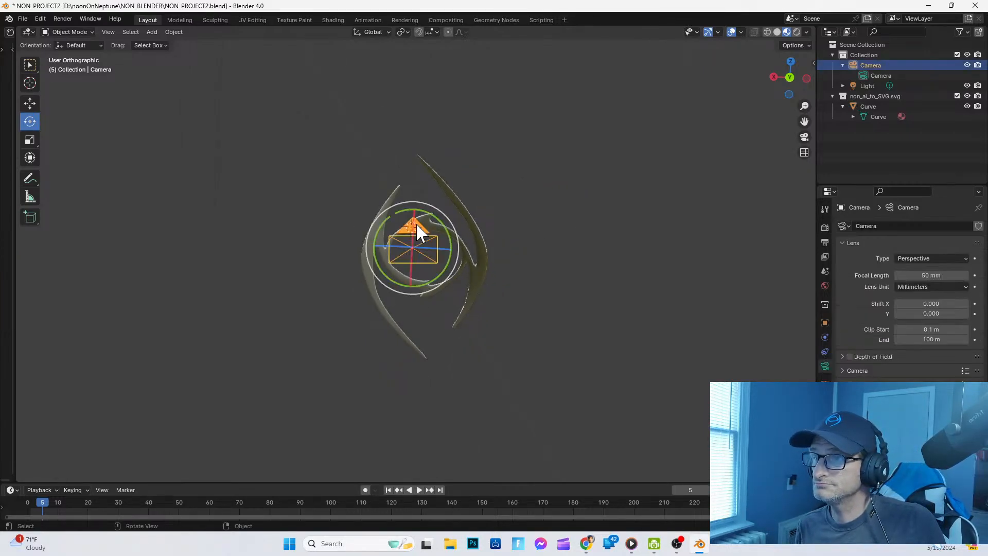
{"action": "left_click", "coordinate": [803, 138]}
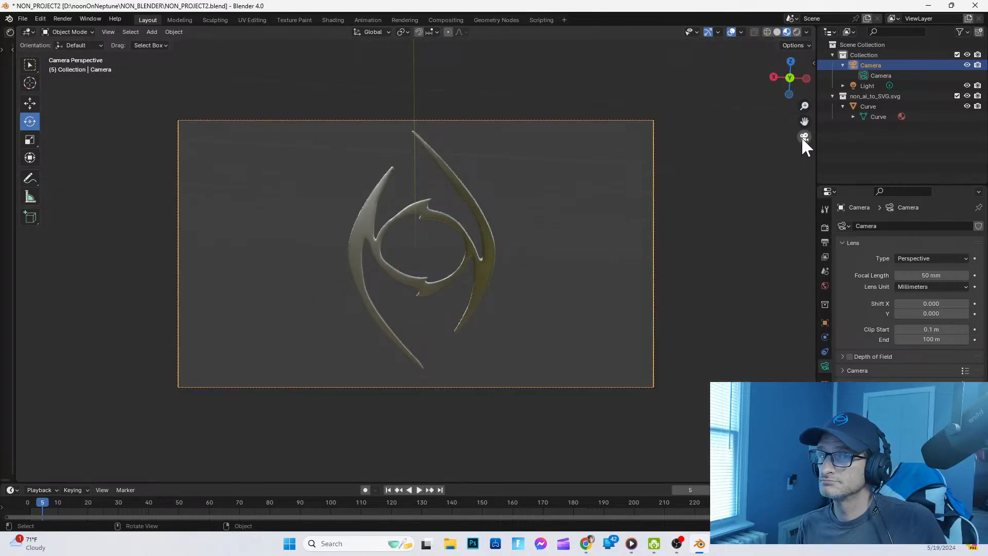
{"action": "left_click", "coordinate": [804, 137]}
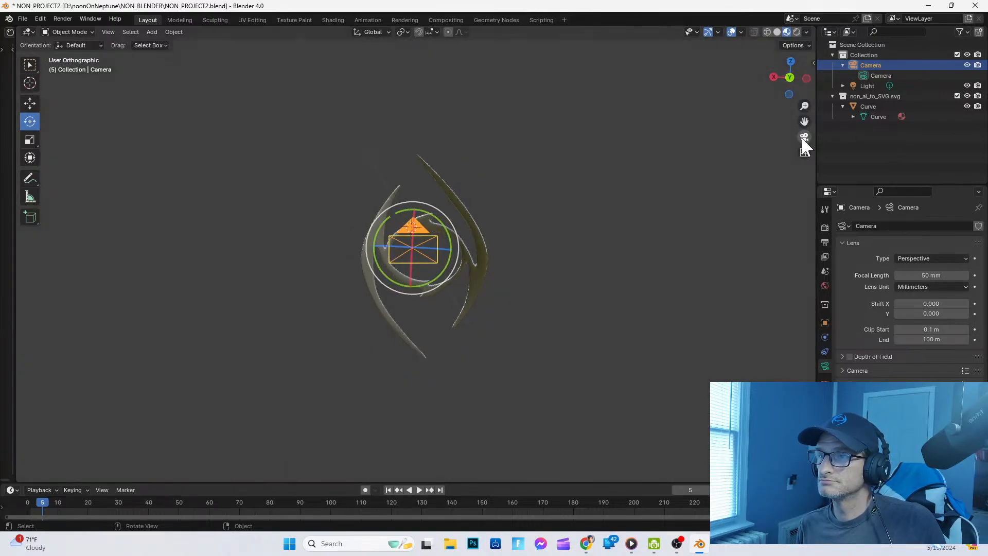
{"action": "middle_click_drag", "start_coordinate": [654, 219], "coordinate": [603, 229]}
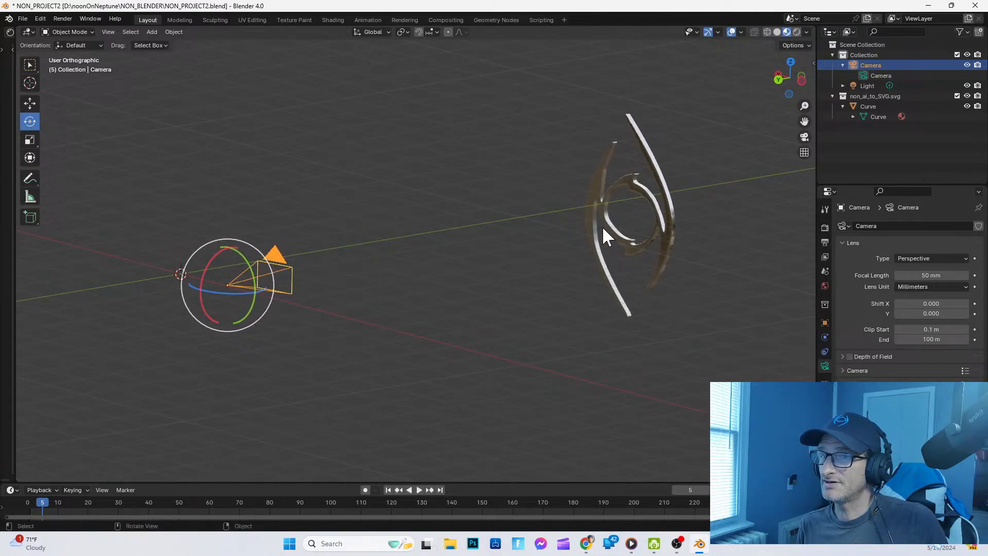
Step: Select the logo curve and examine its placement in front of the camera from an angled side view
{"action": "left_click", "coordinate": [628, 183]}
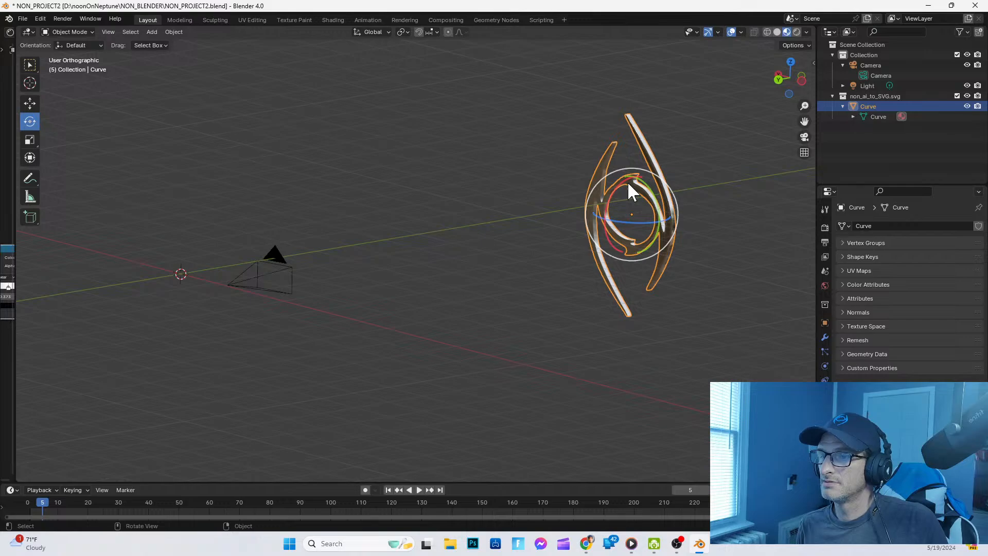
{"action": "scroll", "coordinate": [539, 311], "scroll_direction": "down", "scroll_amount": 4}
{"action": "scroll", "coordinate": [536, 326], "scroll_direction": "up", "scroll_amount": 3}
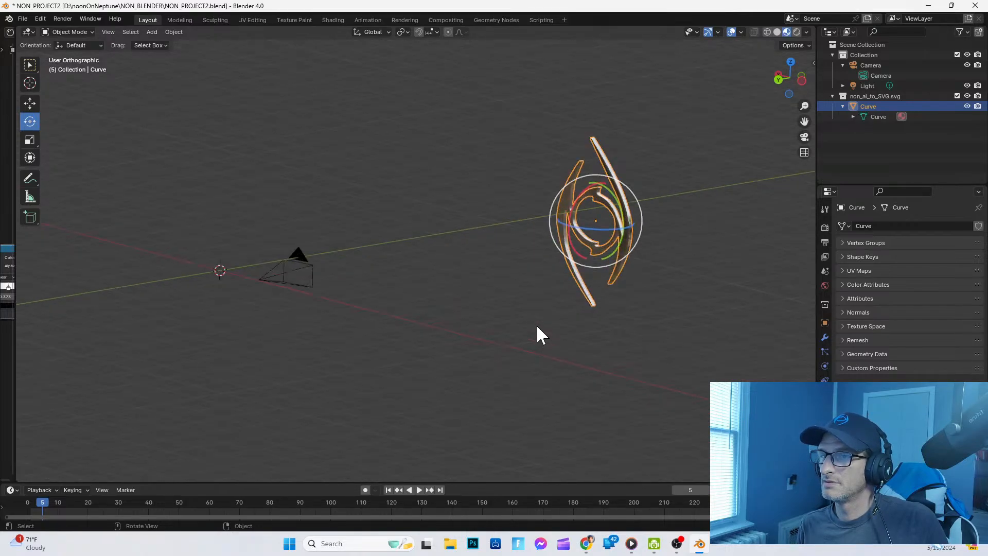
{"action": "mouse_move", "coordinate": [509, 234]}
{"action": "middle_mouse_down"}
{"action": "mouse_move", "coordinate": [490, 230]}
{"action": "mouse_move", "coordinate": [493, 241]}
{"action": "middle_mouse_up"}
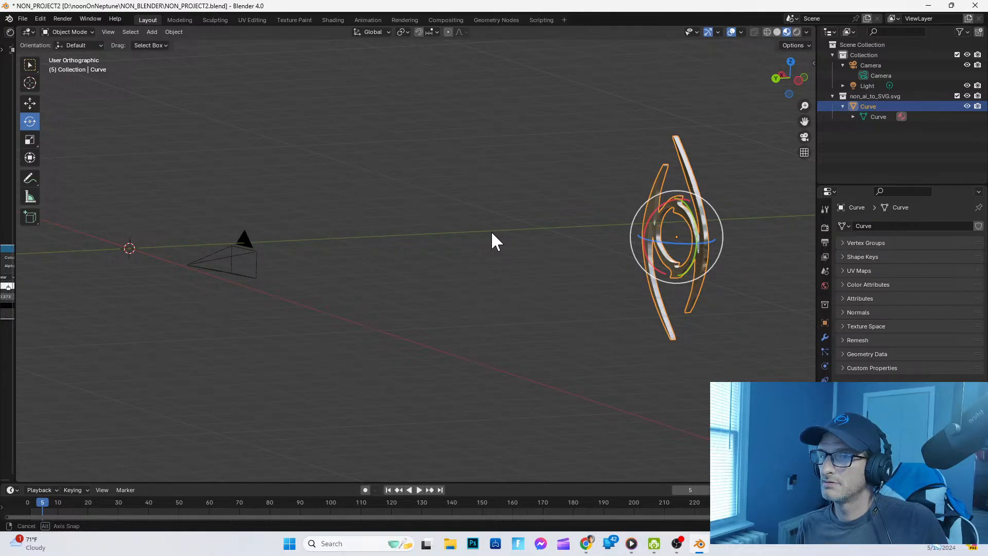
{"action": "middle_click_drag", "start_coordinate": [492, 234], "coordinate": [492, 234]}
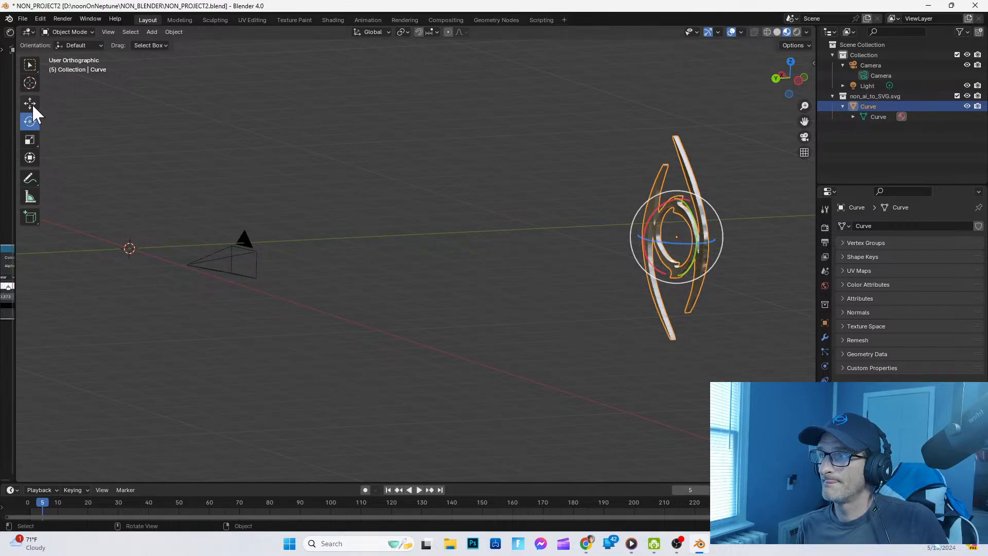
Step: Try to grab the logo curve and move it freely, and check its framing through the camera
{"action": "left_click", "coordinate": [32, 82]}
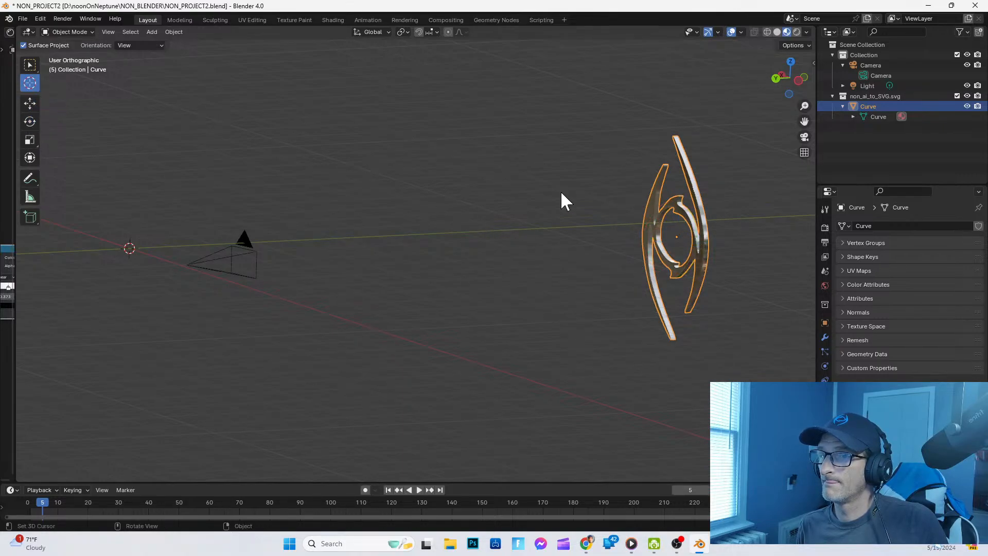
{"action": "left_click", "coordinate": [680, 238]}
{"action": "key", "text": "g"}
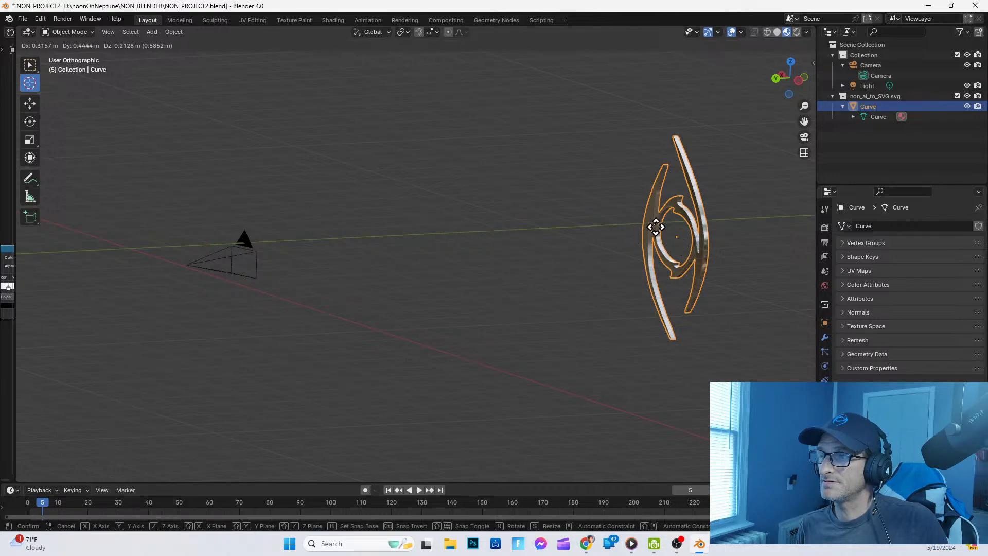
{"action": "left_click_drag", "start_coordinate": [677, 236], "coordinate": [129, 249]}
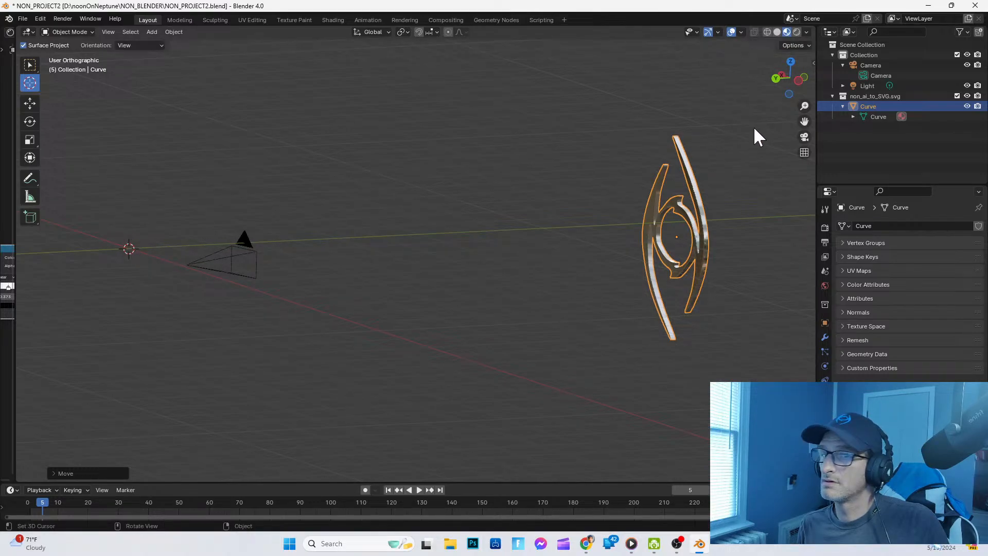
{"action": "left_click", "coordinate": [804, 137]}
{"action": "left_click", "coordinate": [805, 137]}
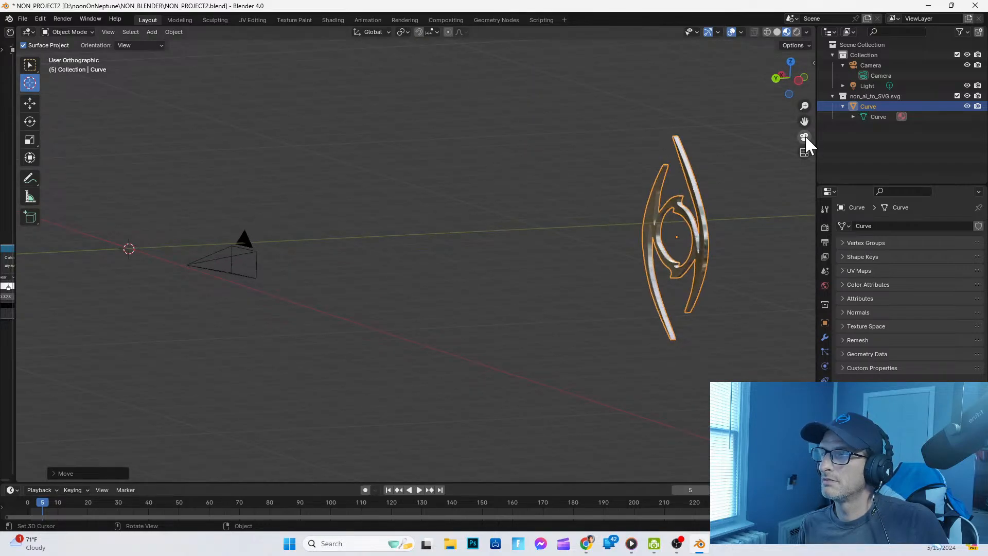
Step: Activate the Move tool for the logo curve and bring up its object transform values
{"action": "left_click", "coordinate": [31, 112]}
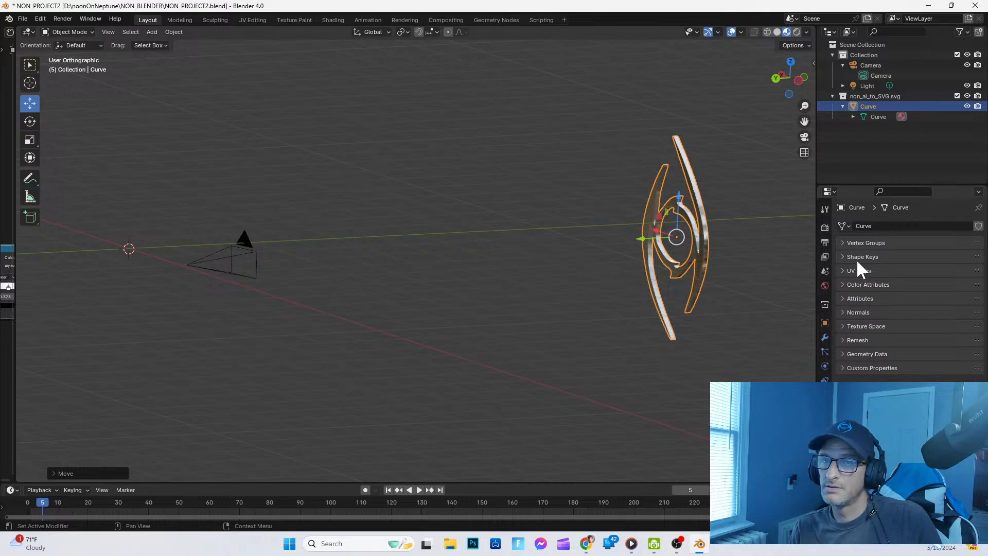
{"action": "left_click", "coordinate": [705, 252]}
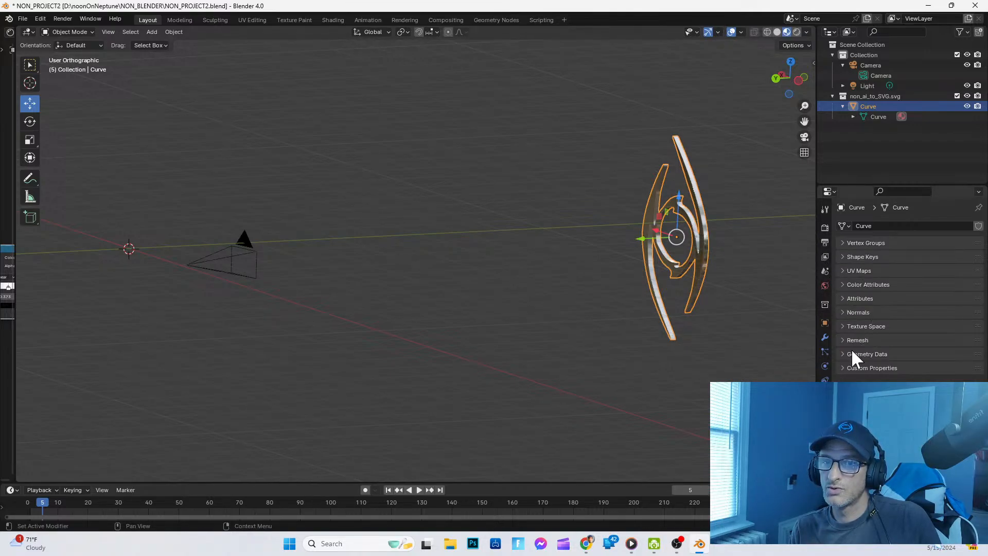
{"action": "left_click", "coordinate": [825, 380]}
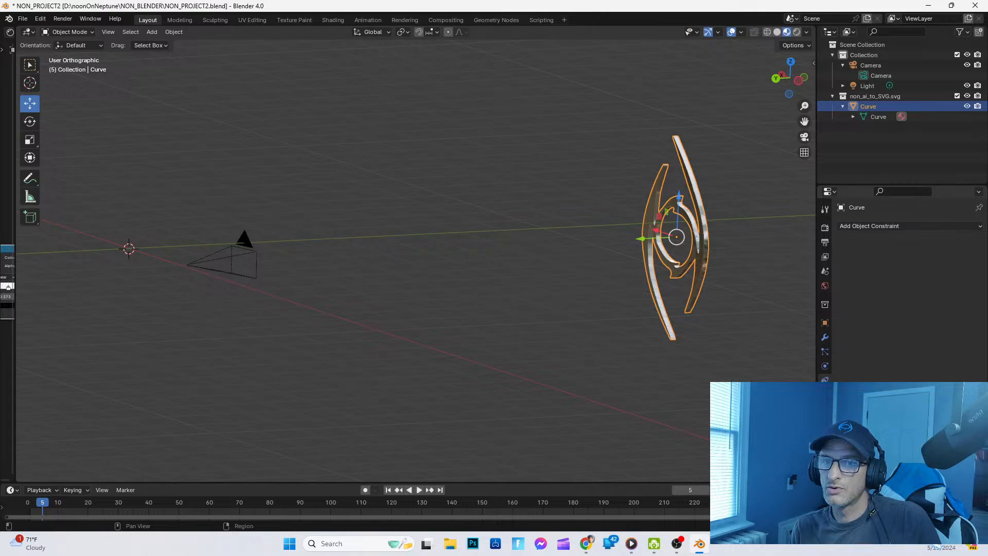
{"action": "left_click", "coordinate": [825, 395]}
{"action": "left_click", "coordinate": [824, 409]}
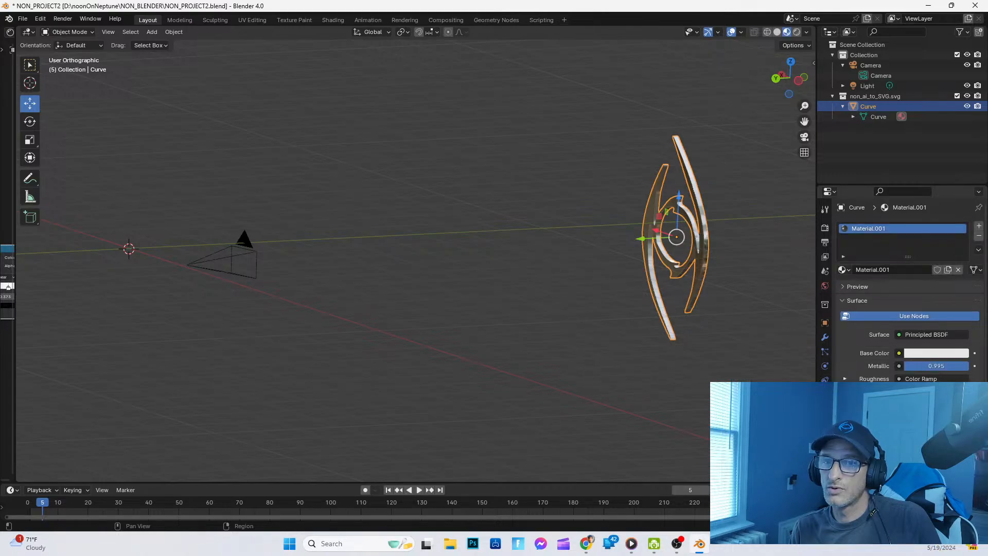
{"action": "left_click", "coordinate": [823, 363]}
{"action": "left_click", "coordinate": [824, 352]}
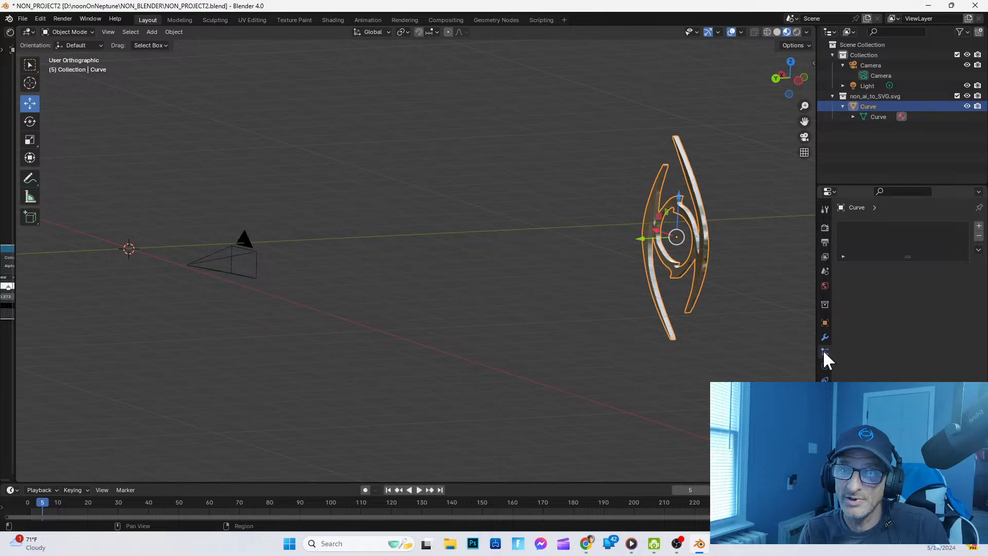
{"action": "left_click", "coordinate": [824, 338]}
{"action": "left_click", "coordinate": [824, 322]}
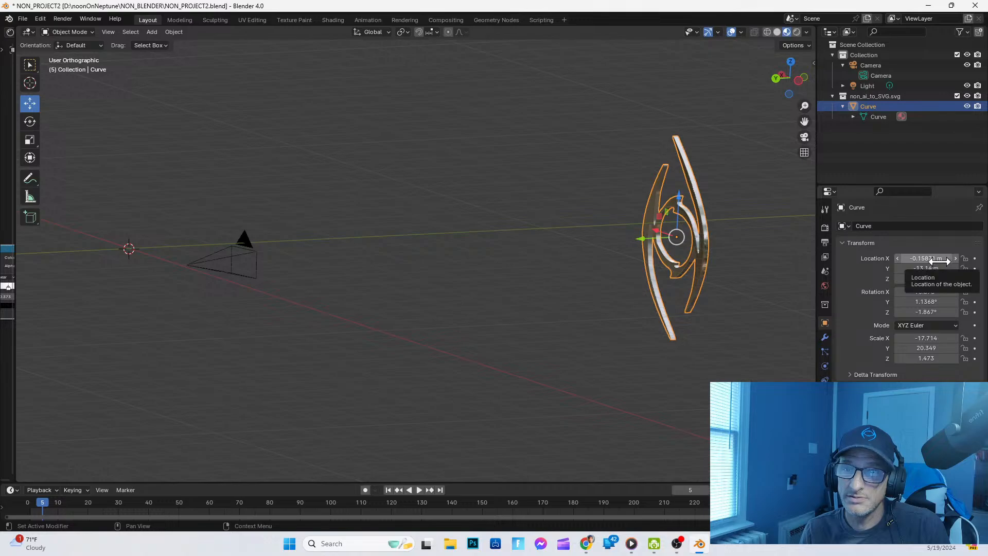
Step: Set the logo curve's location to X 0.021287 m and Z -0.2695 m, judging the position through the camera
{"action": "mouse_move", "coordinate": [944, 260]}
{"action": "left_mouse_down"}
{"action": "mouse_move", "coordinate": [915, 260]}
{"action": "mouse_move", "coordinate": [954, 259]}
{"action": "left_mouse_up"}
{"action": "left_click", "coordinate": [804, 137]}
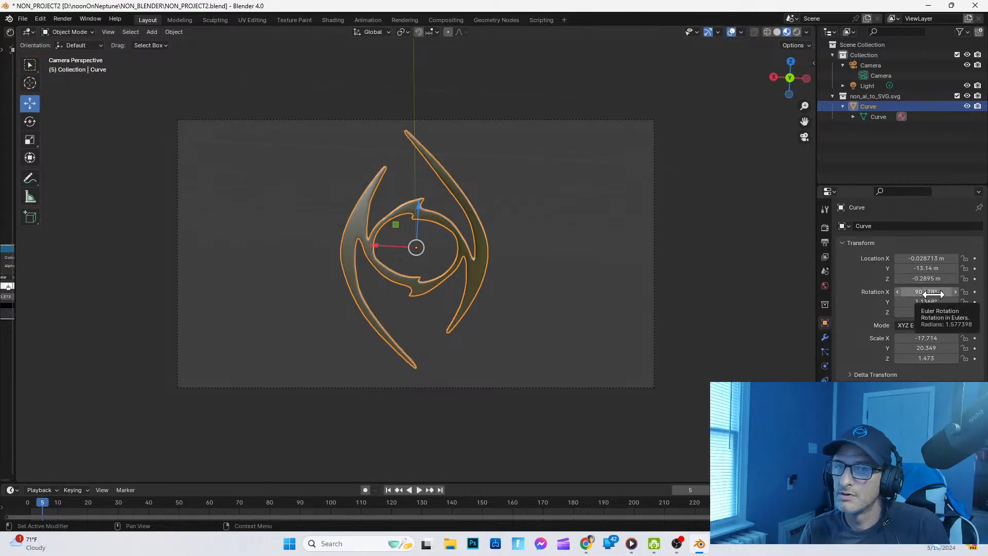
{"action": "left_click_drag", "start_coordinate": [934, 278], "coordinate": [921, 301]}
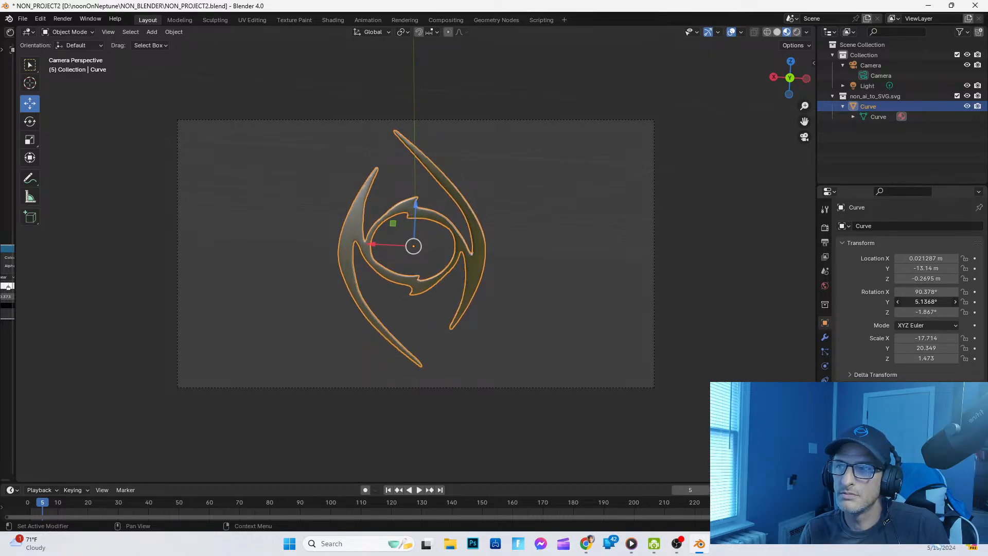
Step: Set the logo curve's rotation to 0.13677° on Y and 0.13302° on Z
{"action": "left_click", "coordinate": [898, 302]}
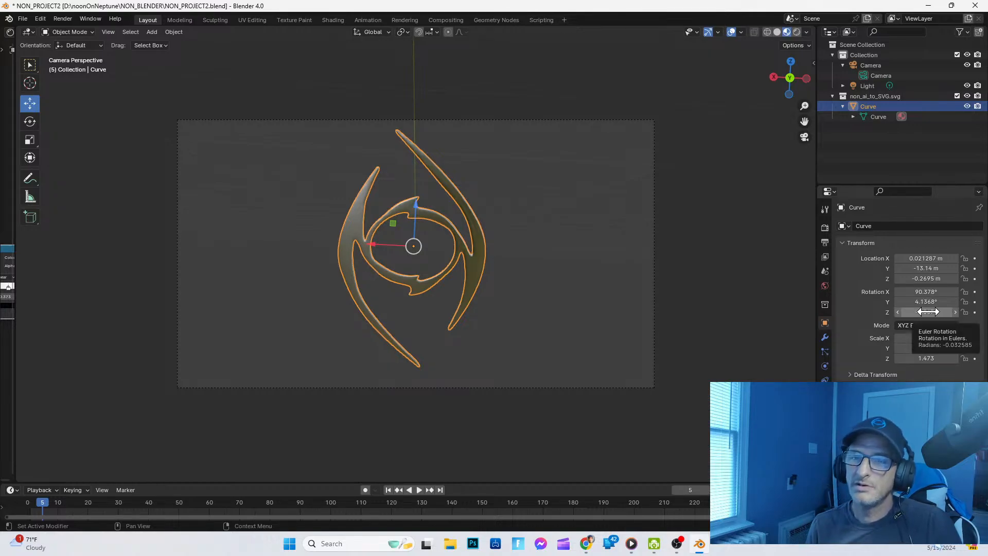
{"action": "left_click", "coordinate": [898, 302]}
{"action": "left_click", "coordinate": [898, 302]}
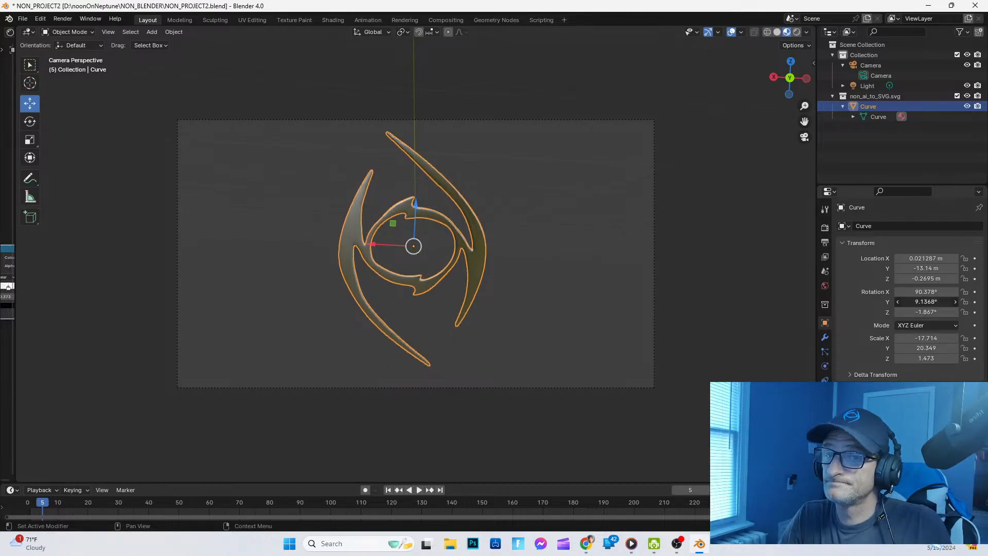
{"action": "left_click", "coordinate": [898, 302]}
{"action": "left_click", "coordinate": [897, 302]}
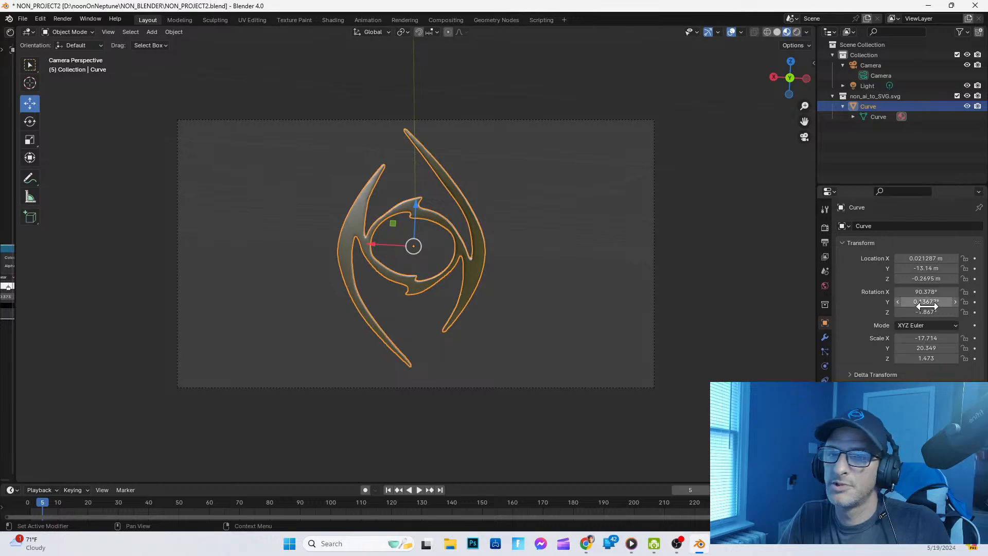
{"action": "left_click", "coordinate": [956, 312]}
{"action": "left_click", "coordinate": [956, 311]}
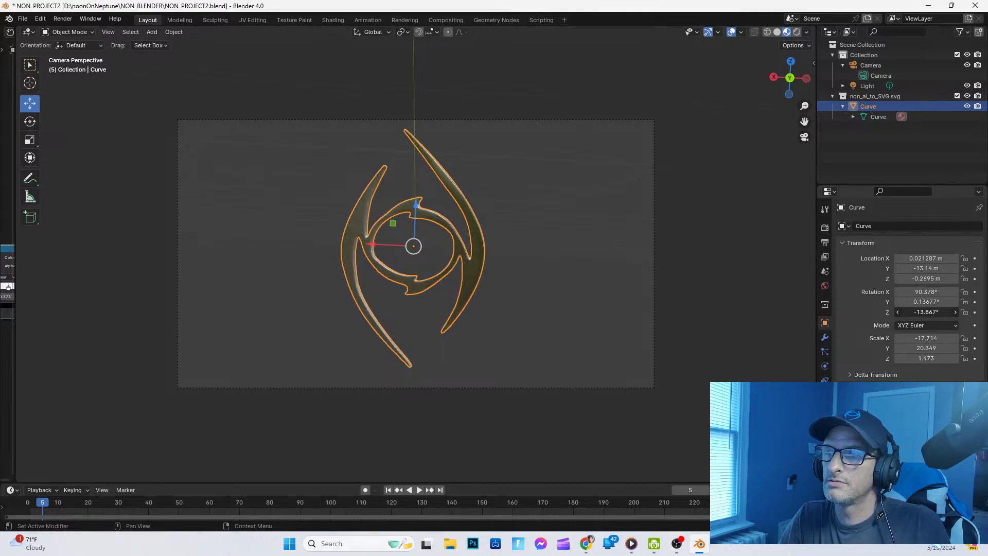
Step: Set the logo curve's X rotation to 89.378°
{"action": "mouse_move", "coordinate": [922, 292]}
{"action": "left_mouse_down"}
{"action": "mouse_move", "coordinate": [936, 292]}
{"action": "mouse_move", "coordinate": [924, 292]}
{"action": "left_mouse_up"}
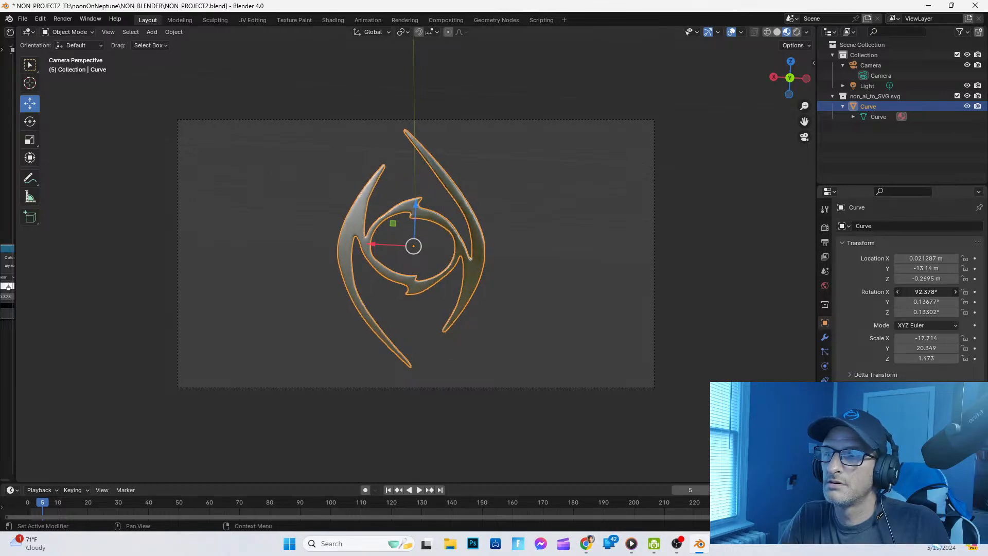
{"action": "left_click", "coordinate": [928, 291]}
{"action": "left_click", "coordinate": [931, 292]}
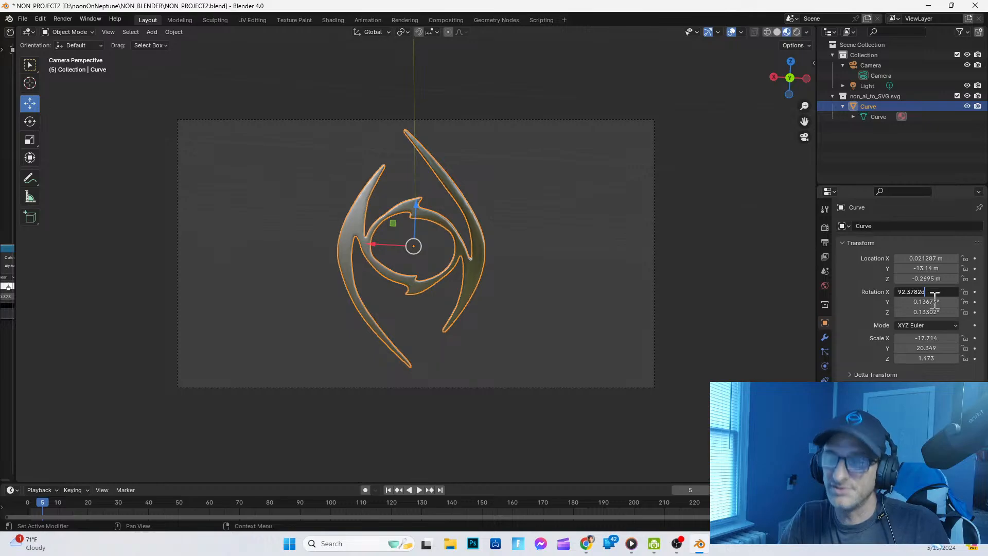
{"action": "key", "text": "BackSpace"}
{"action": "key", "text": "Return"}
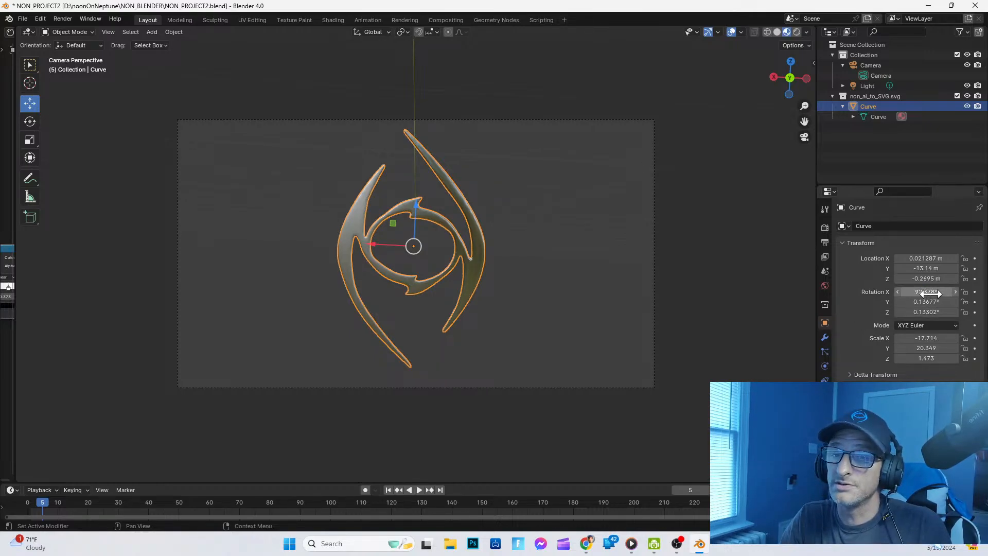
{"action": "mouse_move", "coordinate": [926, 292]}
{"action": "left_mouse_down"}
{"action": "mouse_move", "coordinate": [879, 292]}
{"action": "mouse_move", "coordinate": [925, 292]}
{"action": "left_mouse_up"}
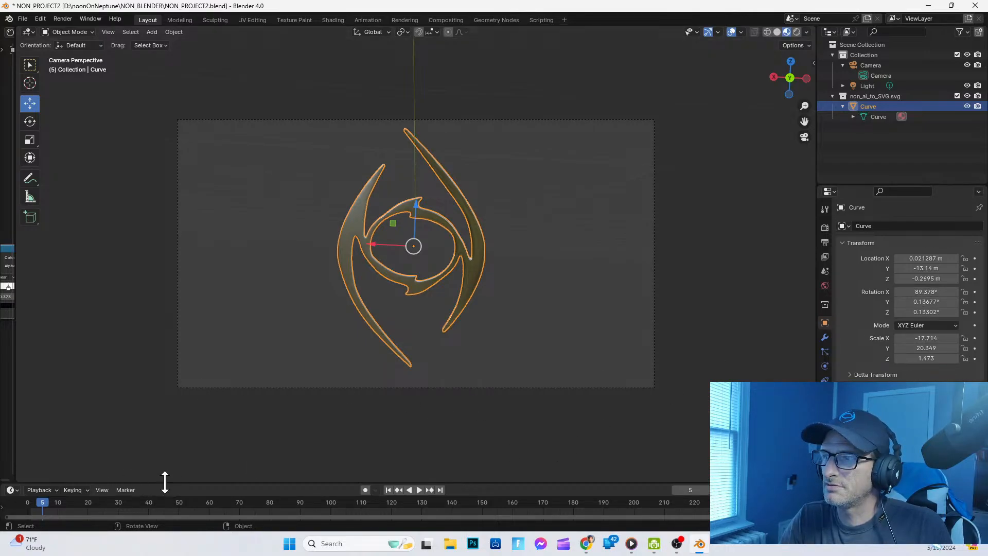
Step: Enlarge the timeline area and set the current frame to 250
{"action": "left_click_drag", "start_coordinate": [163, 482], "coordinate": [180, 436]}
{"action": "key", "text": "space"}
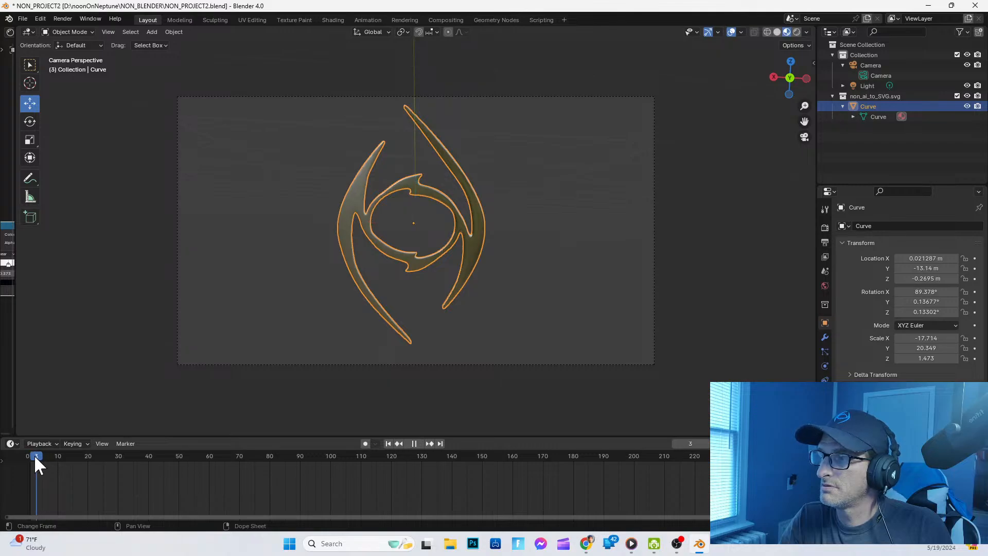
{"action": "left_click_drag", "start_coordinate": [407, 485], "coordinate": [788, 456]}
Step: Try to insert a keyframe for the logo curve at frame 250
{"action": "key", "text": "space"}
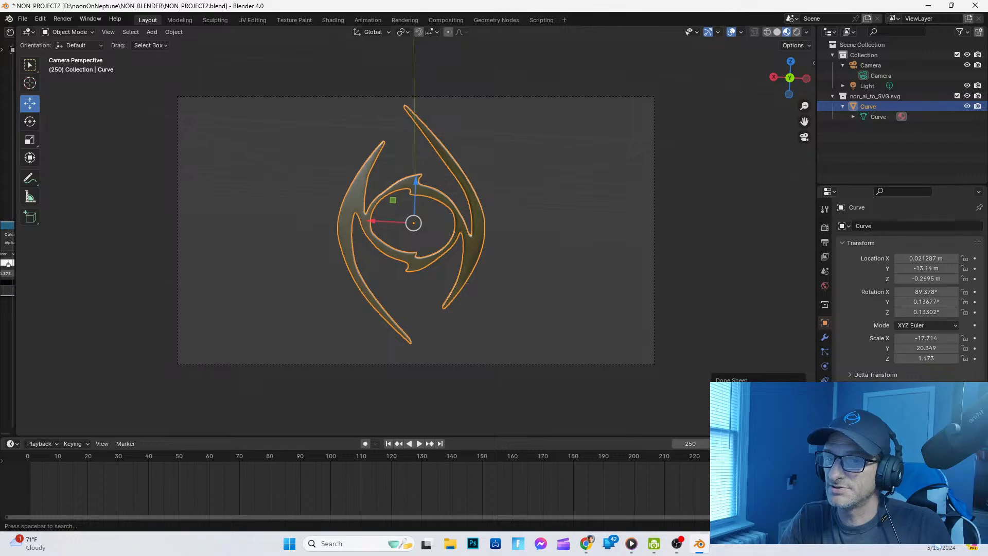
{"action": "key", "text": "i"}
{"action": "scroll", "coordinate": [398, 479], "scroll_direction": "down", "scroll_amount": 1}
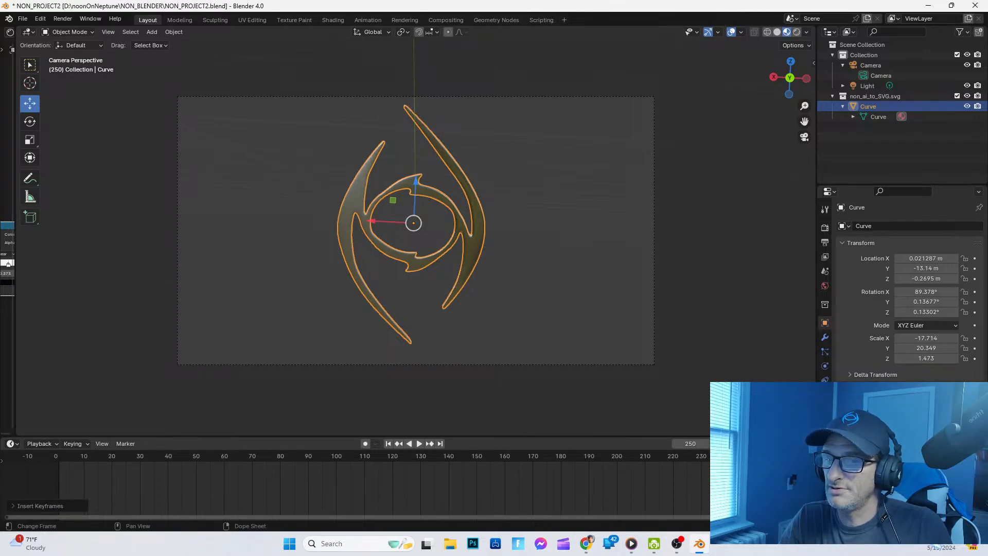
{"action": "mouse_move", "coordinate": [757, 456]}
{"action": "left_mouse_down"}
{"action": "mouse_move", "coordinate": [706, 455]}
{"action": "mouse_move", "coordinate": [757, 456]}
{"action": "left_mouse_up"}
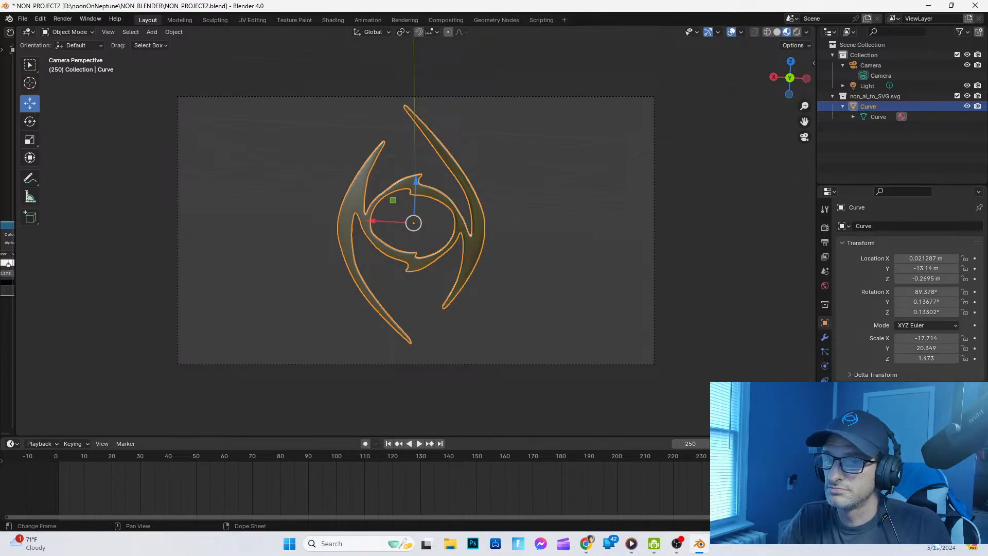
{"action": "key", "text": "shift+ctrl+space"}
{"action": "key", "text": "Escape"}
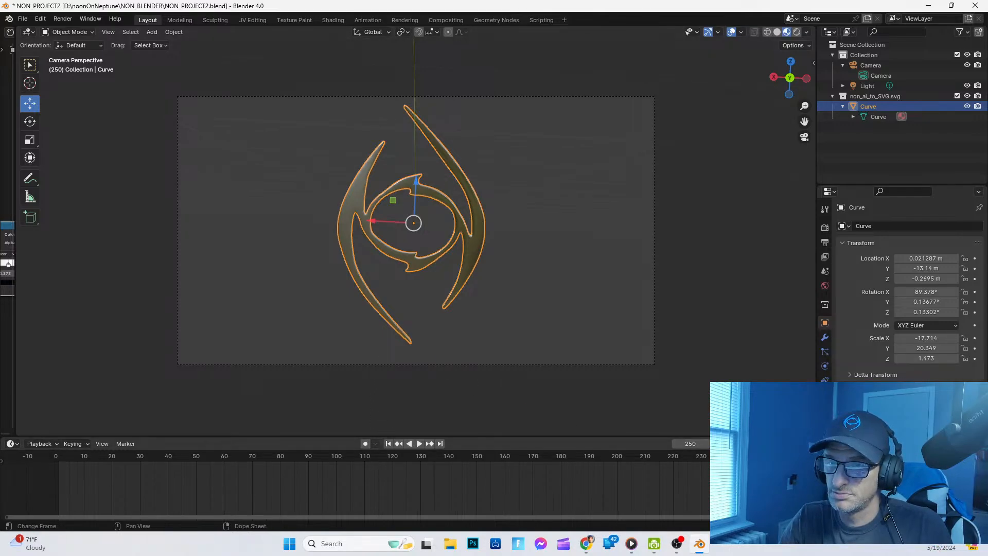
Step: Delete the timeline keyframes and try inserting one again at frame 250
{"action": "right_click", "coordinate": [705, 473]}
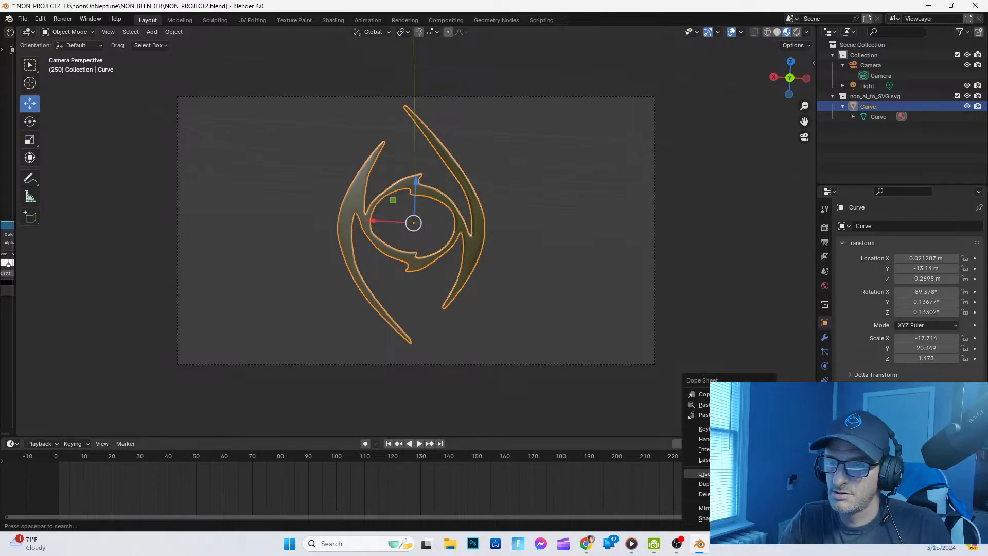
{"action": "left_click", "coordinate": [756, 494]}
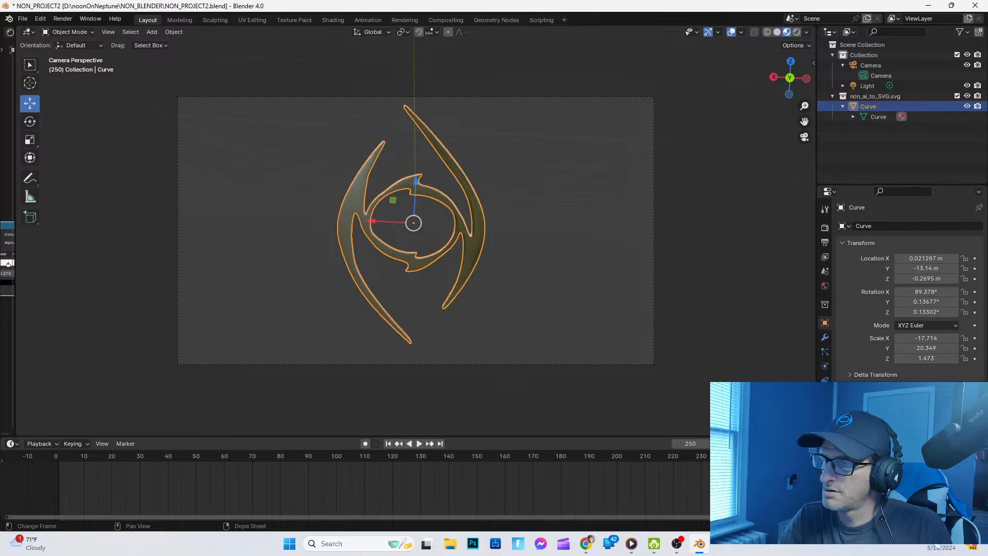
{"action": "right_click", "coordinate": [756, 494]}
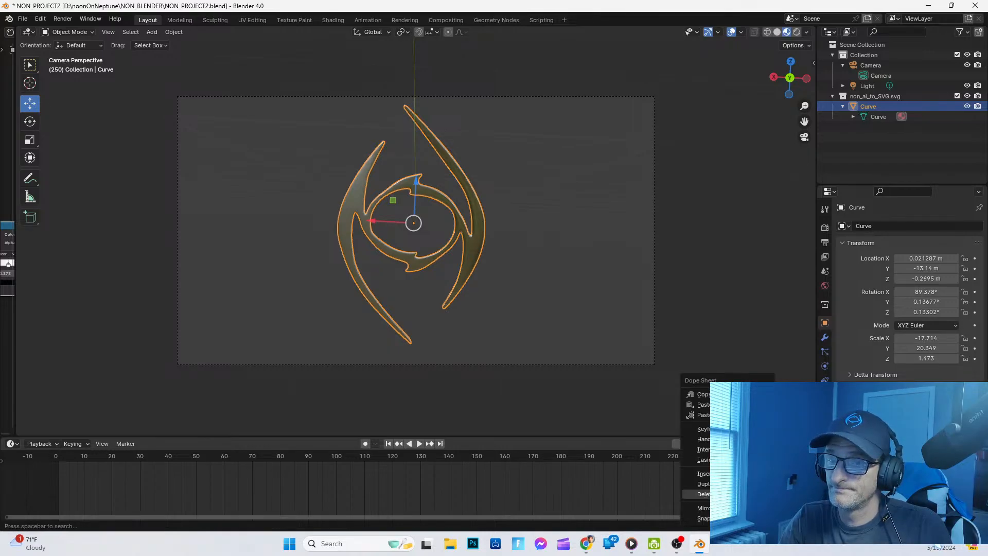
{"action": "left_click", "coordinate": [756, 474]}
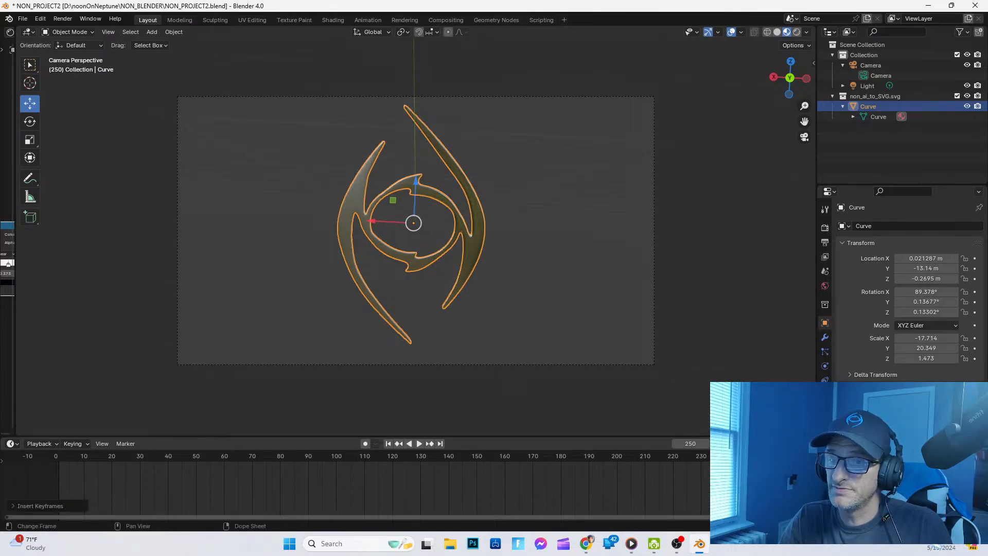
Step: Make the timeline area taller beneath the 3D viewport
{"action": "scroll", "coordinate": [755, 473], "scroll_direction": "down", "scroll_amount": 1}
{"action": "left_click_drag", "start_coordinate": [718, 436], "coordinate": [688, 366]}
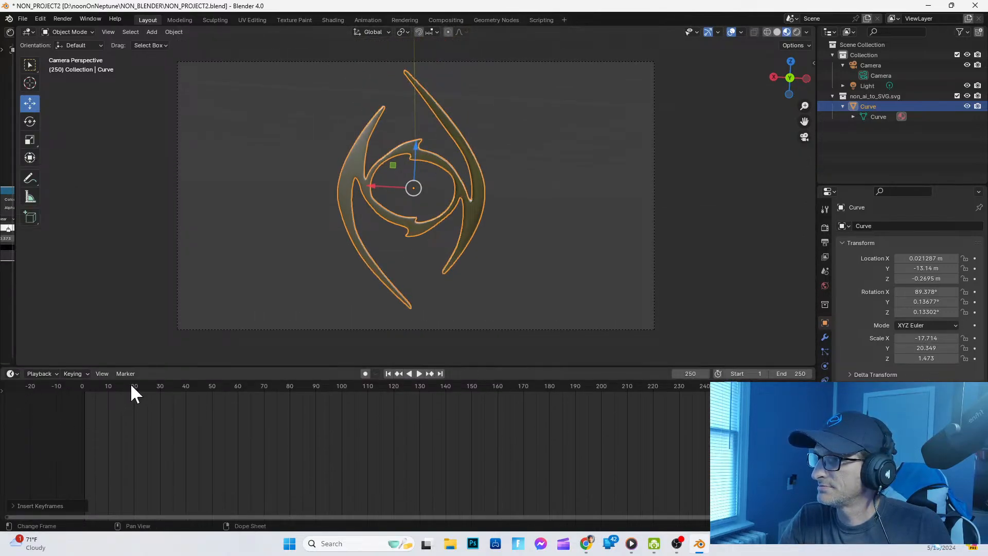
{"action": "left_click", "coordinate": [102, 374]}
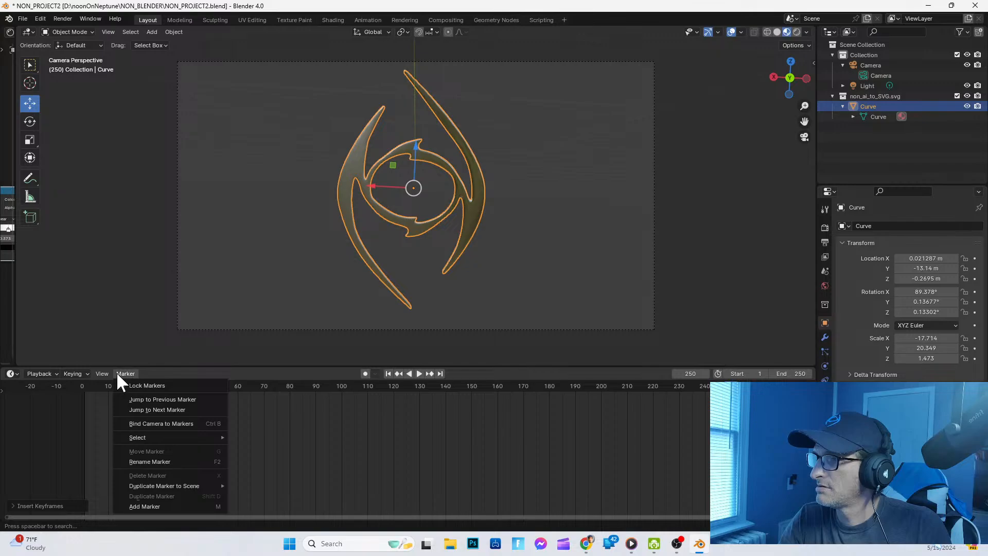
{"action": "left_click", "coordinate": [116, 372]}
{"action": "left_click", "coordinate": [120, 373]}
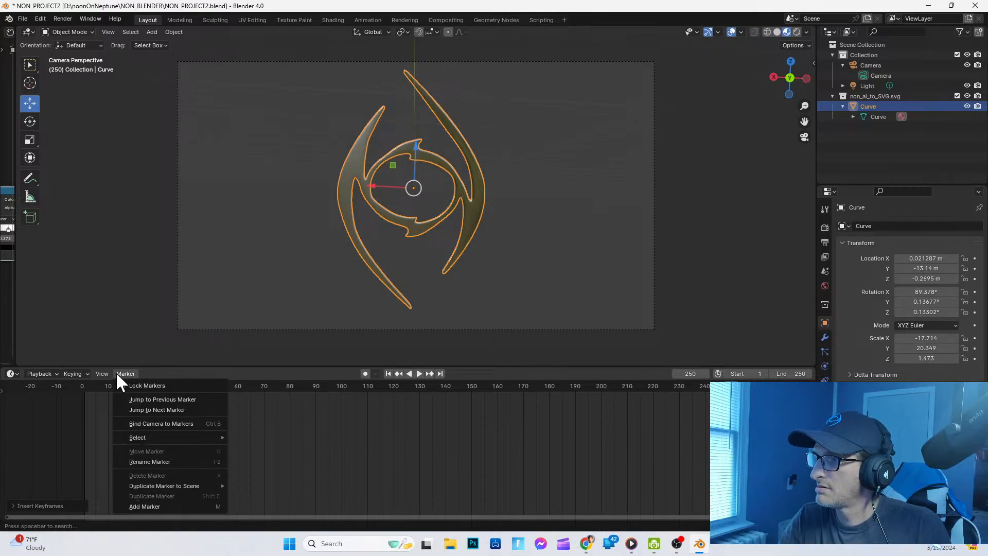
{"action": "left_click", "coordinate": [107, 371]}
{"action": "left_click", "coordinate": [72, 373]}
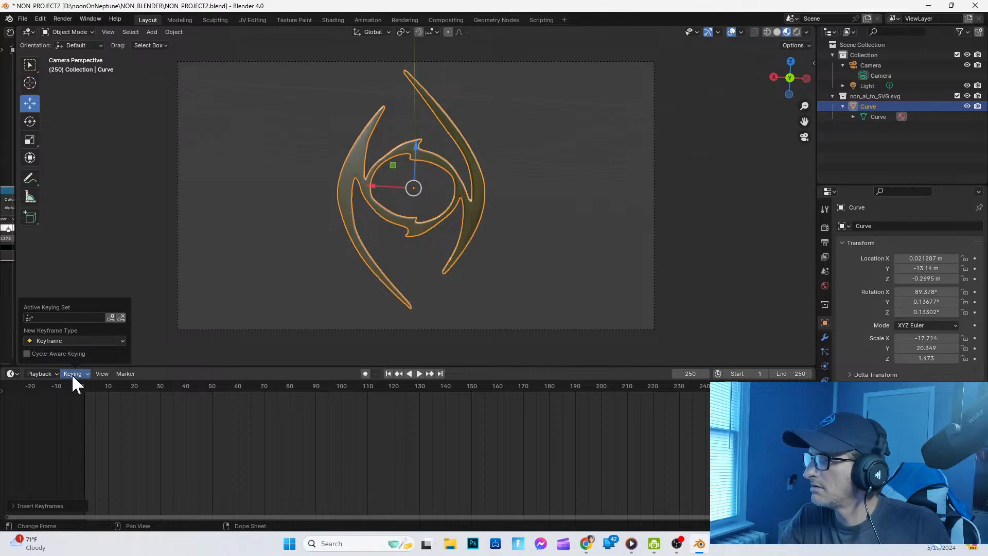
{"action": "left_click", "coordinate": [72, 373]}
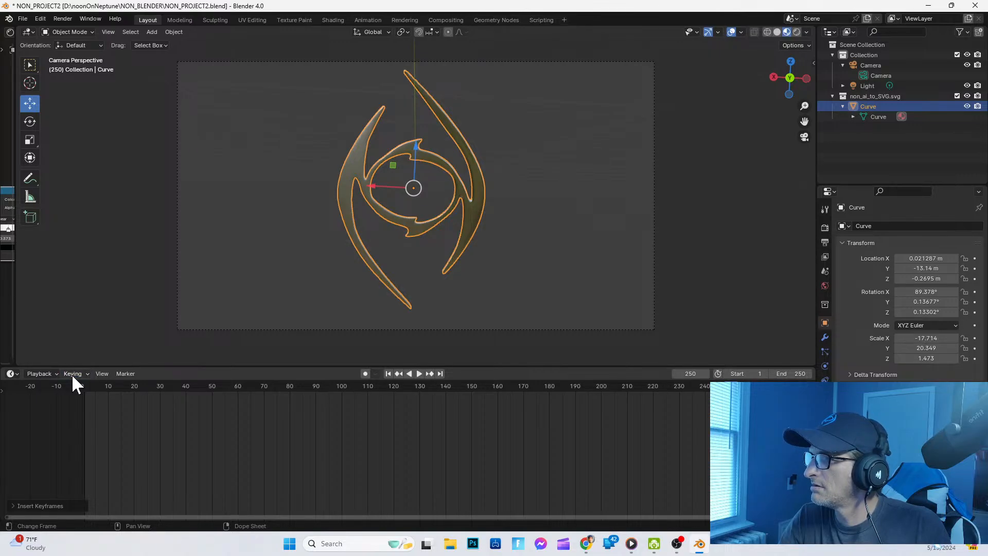
{"action": "left_click", "coordinate": [72, 373]}
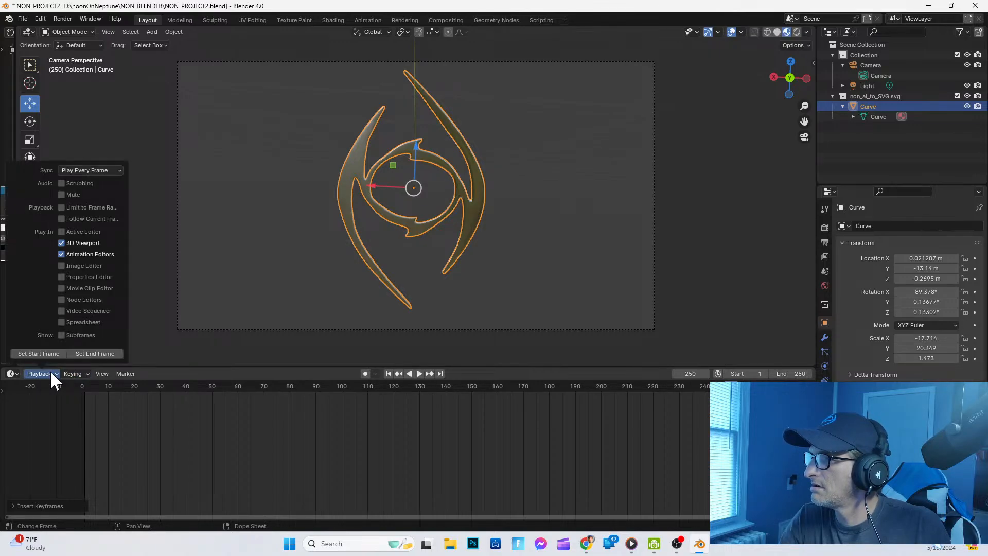
{"action": "left_click", "coordinate": [51, 372]}
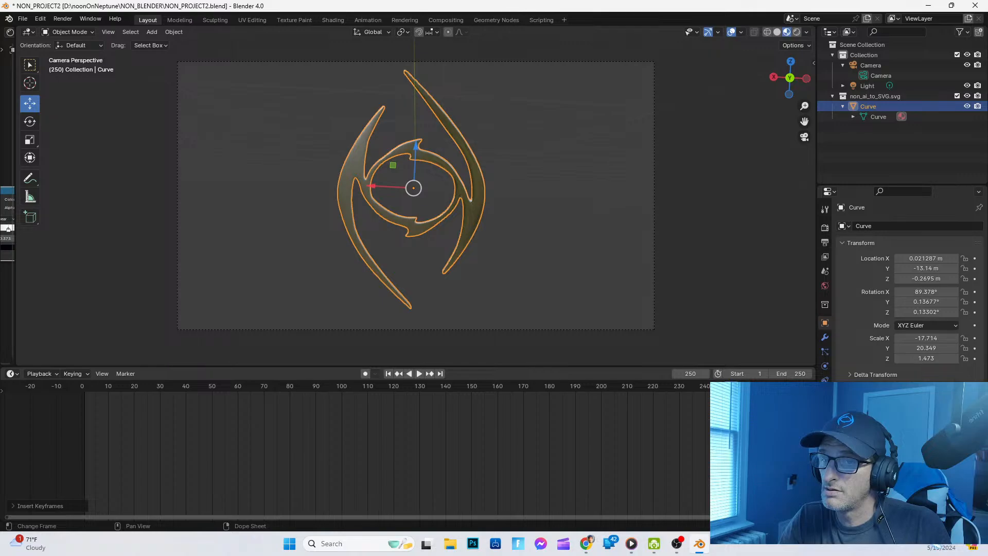
Step: Set the current frame to 1 and switch from the camera view to the user view with nothing selected
{"action": "left_click_drag", "start_coordinate": [702, 391], "coordinate": [84, 400]}
{"action": "scroll", "coordinate": [288, 313], "scroll_direction": "down", "scroll_amount": 1}
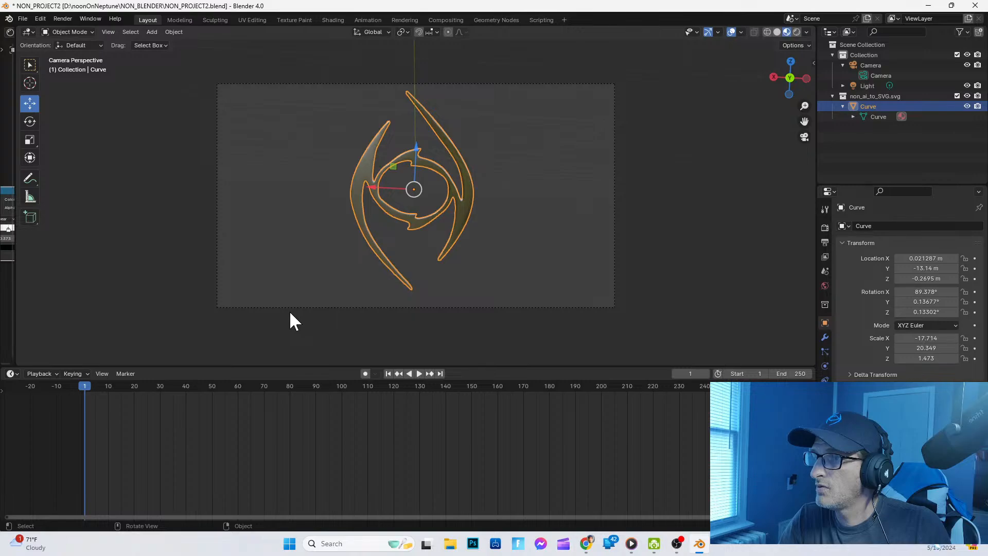
{"action": "scroll", "coordinate": [291, 313], "scroll_direction": "down", "scroll_amount": 2}
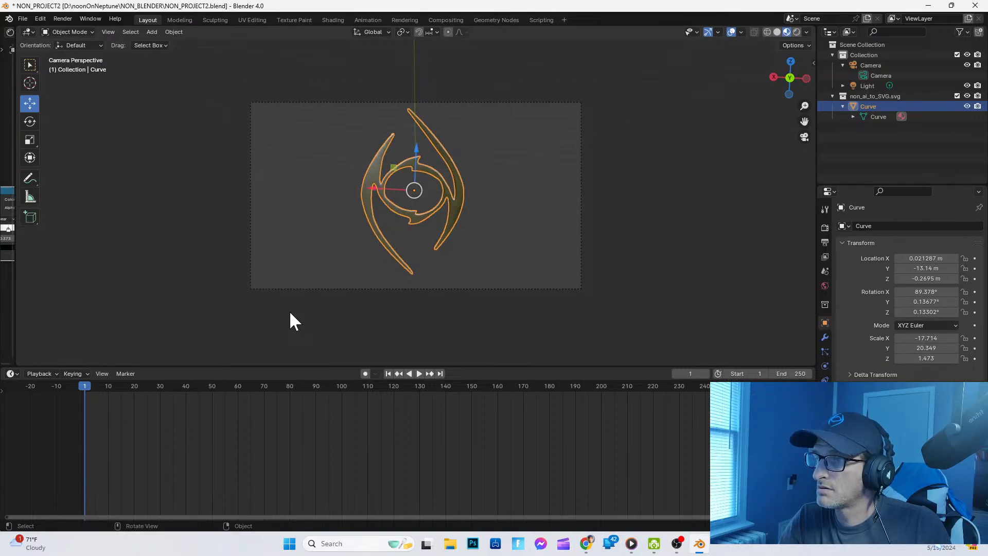
{"action": "left_click", "coordinate": [384, 318]}
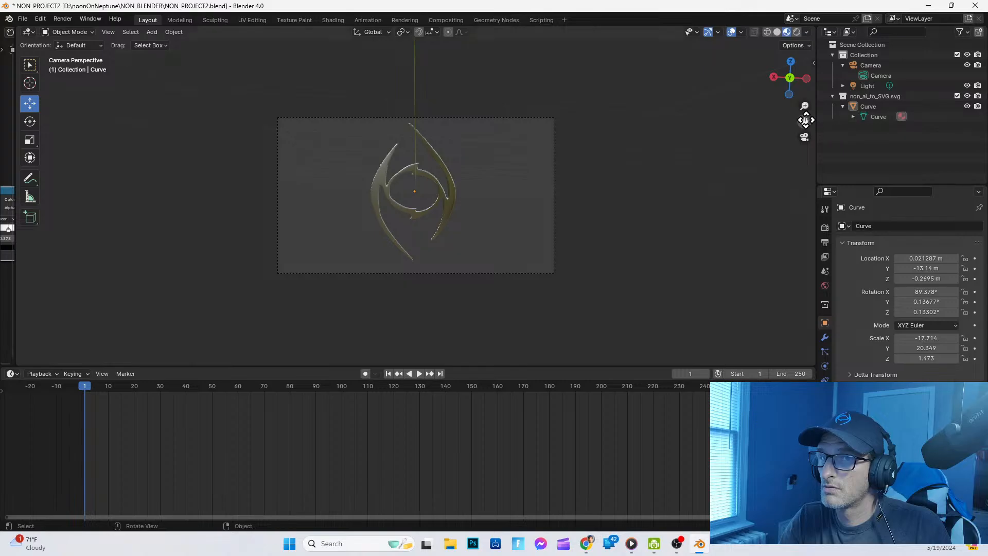
{"action": "left_click", "coordinate": [804, 137]}
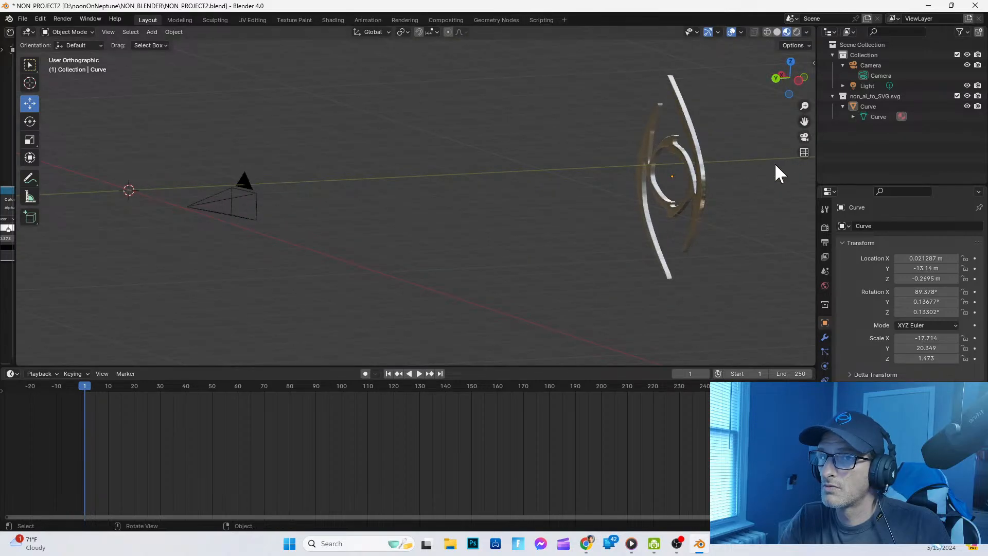
{"action": "left_click", "coordinate": [804, 137]}
{"action": "left_click", "coordinate": [804, 137]}
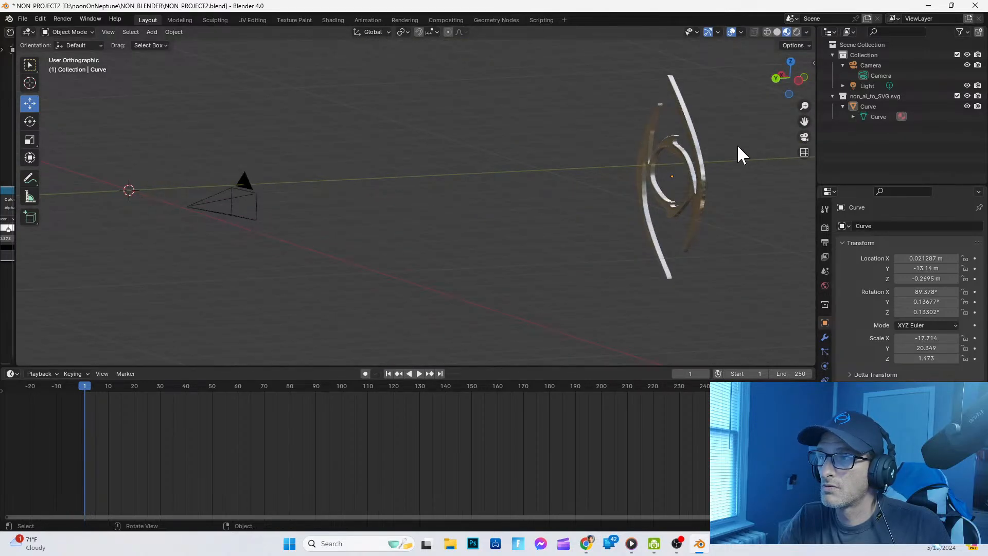
Step: Set the logo curve's X rotation to about -3.62° and move it along Y to about 2.59 m, past the camera
{"action": "left_click", "coordinate": [692, 180]}
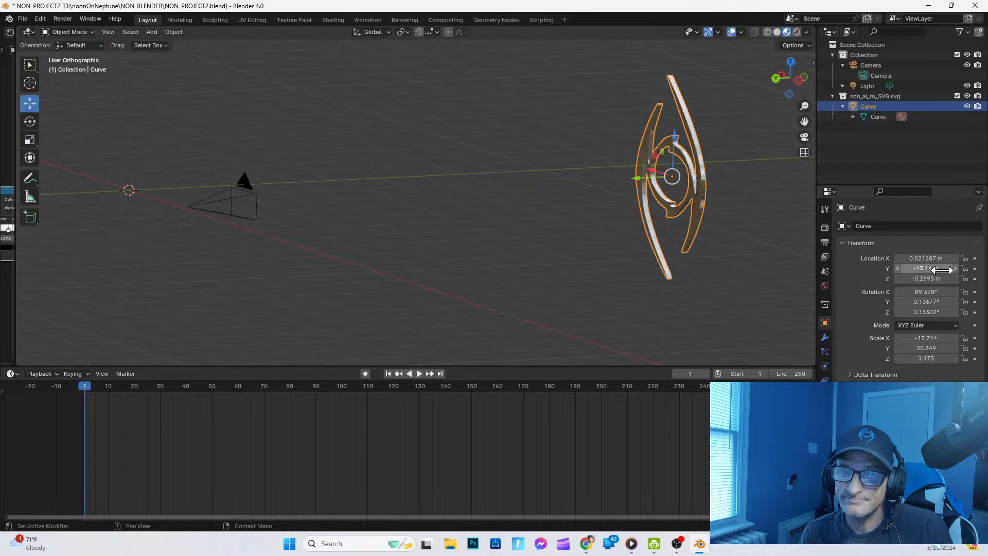
{"action": "left_click_drag", "start_coordinate": [926, 268], "coordinate": [873, 292]}
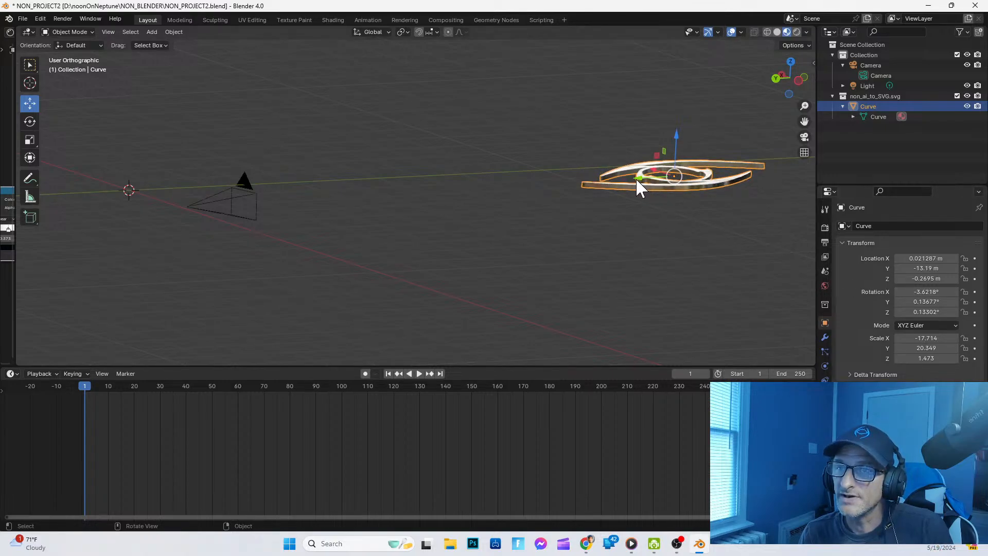
{"action": "key", "text": "g"}
{"action": "key", "text": "y"}
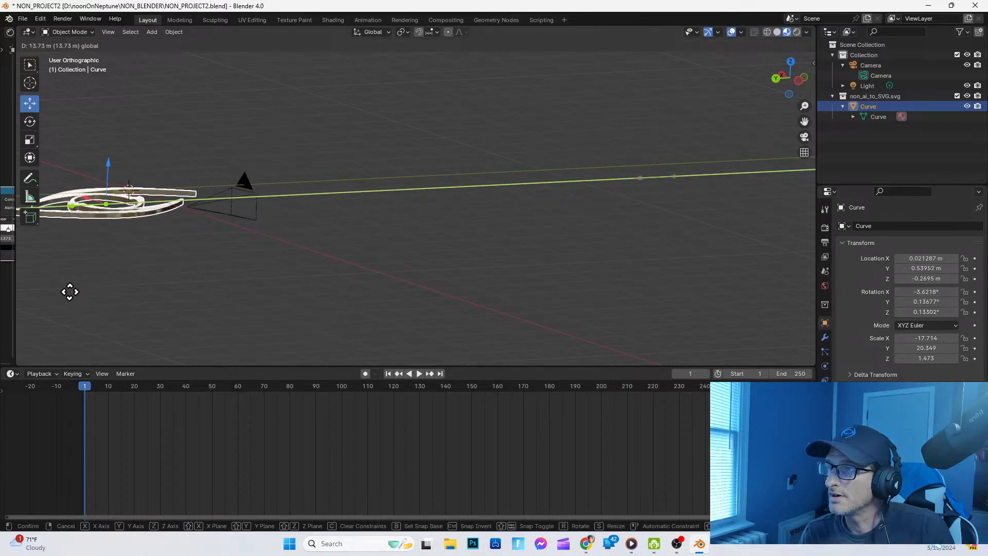
{"action": "left_click", "coordinate": [785, 319]}
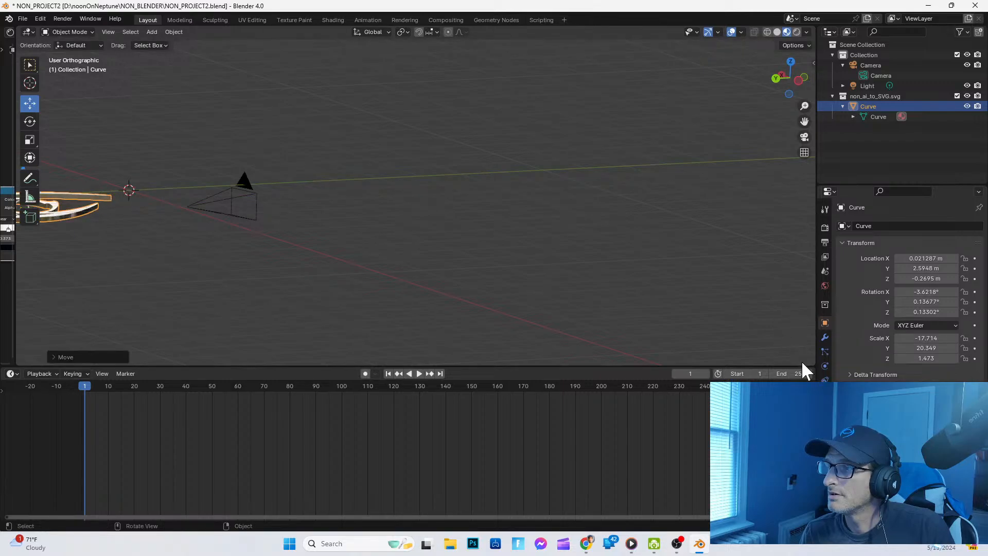
Step: Try to insert a keyframe for the logo curve at frame 1 and play the animation back to check it
{"action": "right_click", "coordinate": [86, 437]}
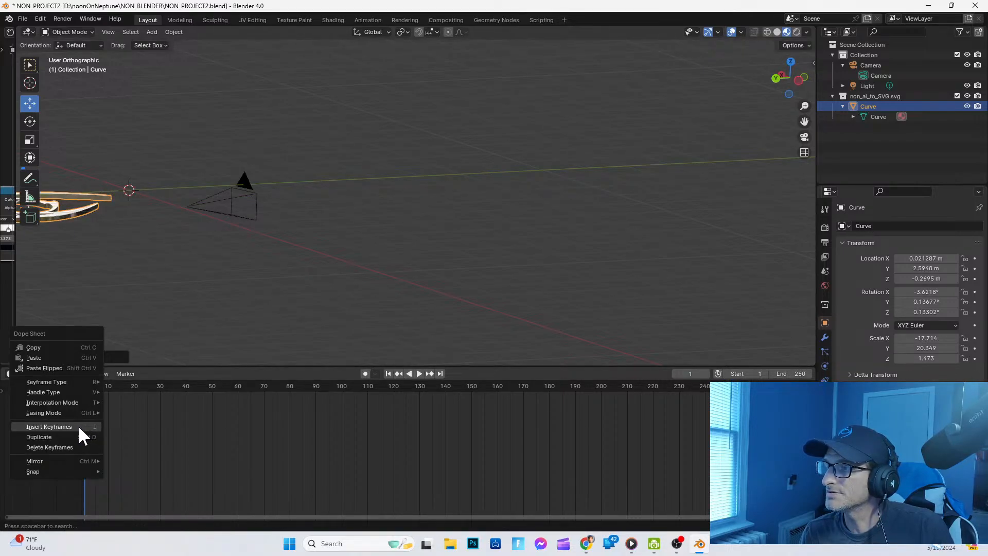
{"action": "left_click", "coordinate": [79, 427]}
{"action": "key", "text": "space"}
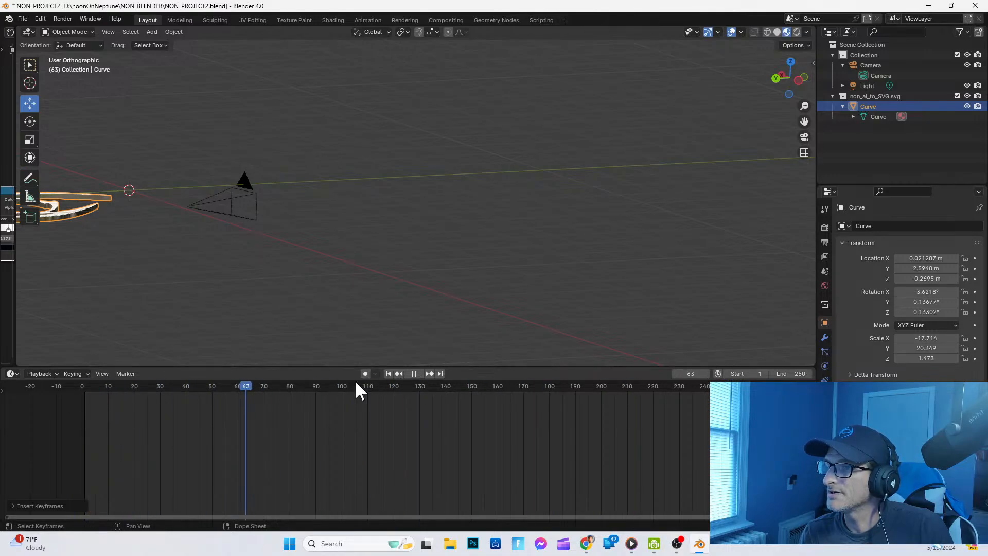
{"action": "left_click_drag", "start_coordinate": [360, 392], "coordinate": [89, 405]}
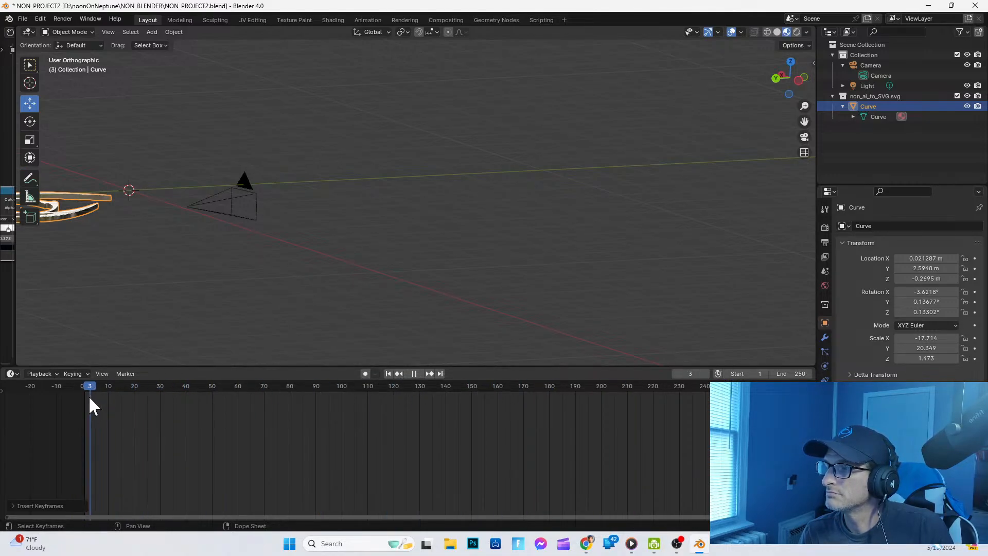
{"action": "key", "text": "Escape"}
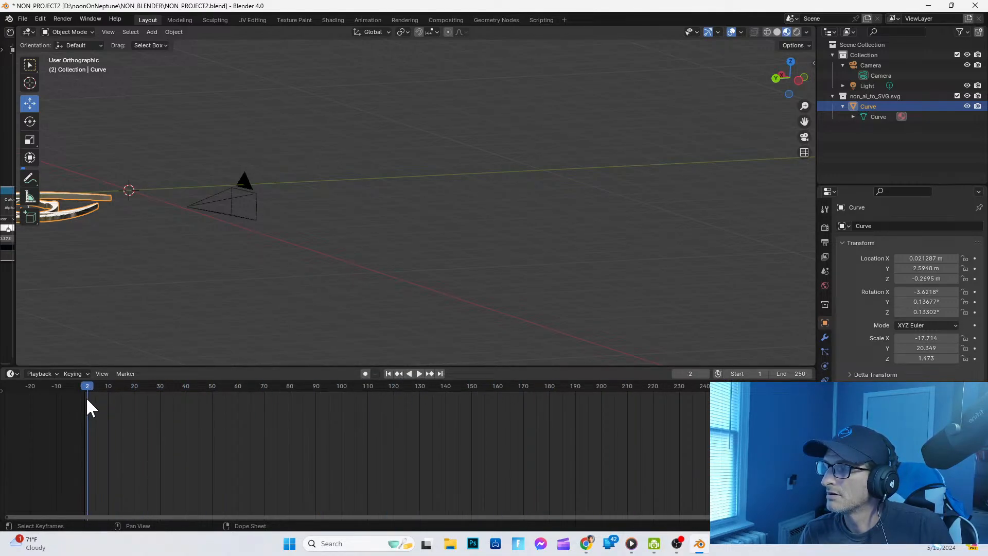
Step: Switch the timeline area to the Dope Sheet editor
{"action": "left_click", "coordinate": [11, 373]}
{"action": "left_click", "coordinate": [133, 412]}
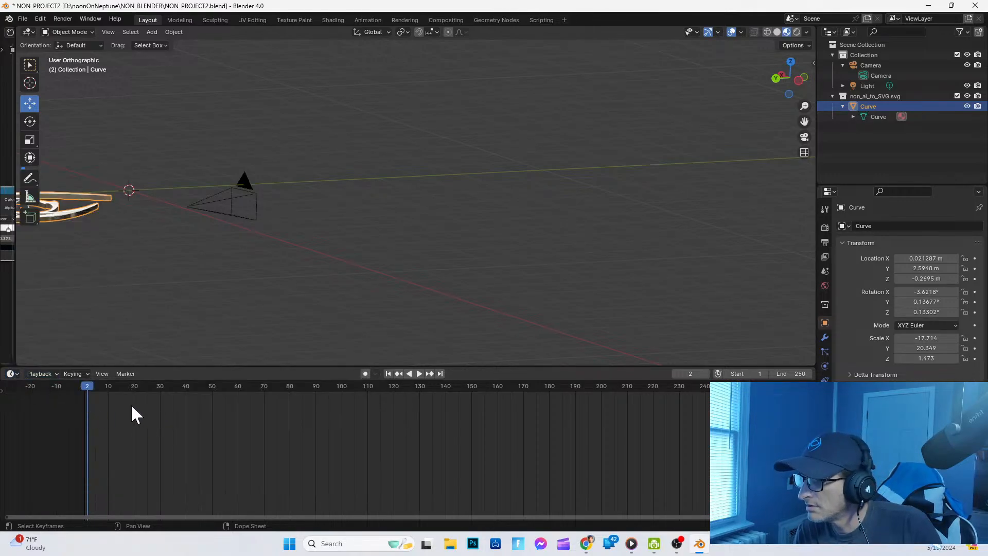
{"action": "left_click", "coordinate": [12, 374]}
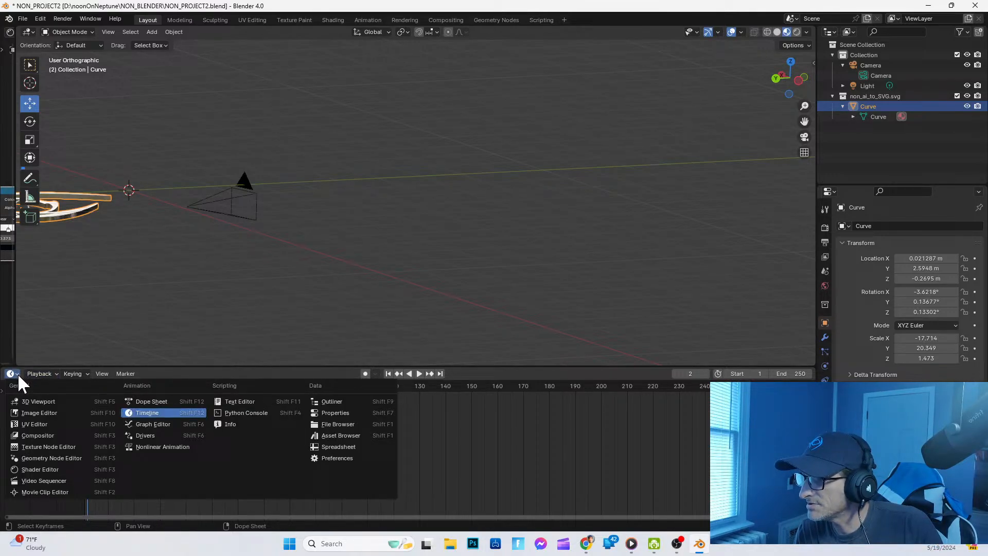
{"action": "left_click", "coordinate": [152, 401]}
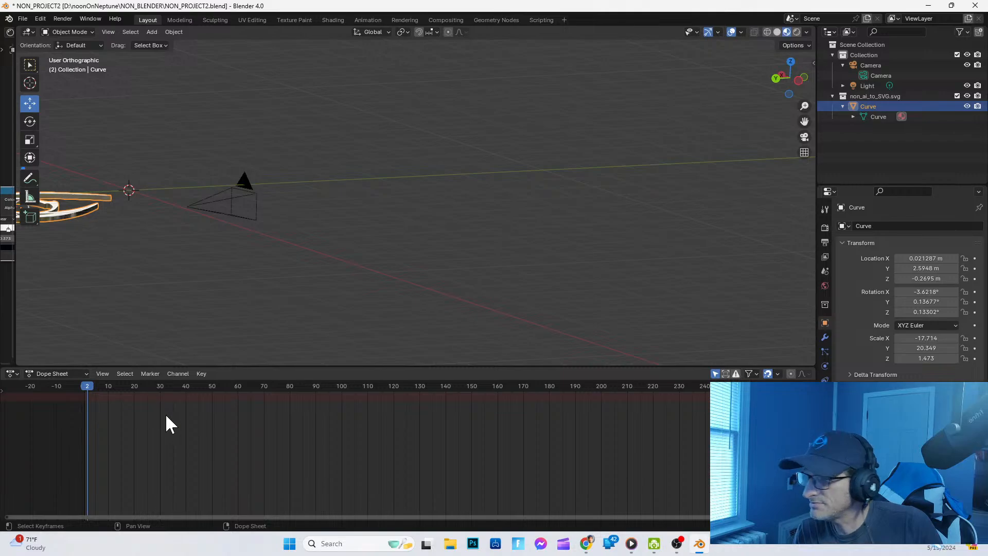
{"action": "scroll", "coordinate": [165, 412], "scroll_direction": "down", "scroll_amount": 2}
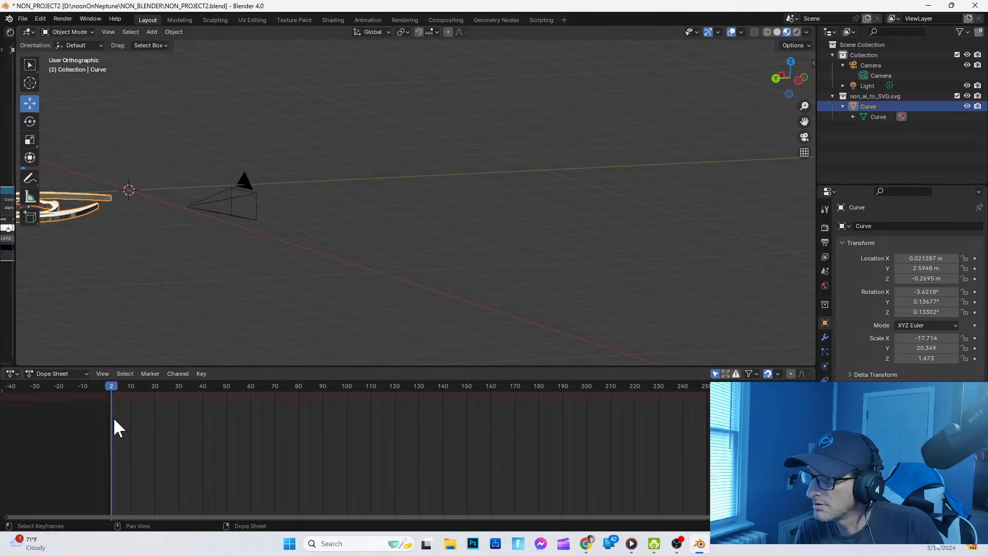
Step: Scrub the current frame to 251 and back to frame 1 in the Dope Sheet
{"action": "left_click_drag", "start_coordinate": [110, 388], "coordinate": [711, 377]}
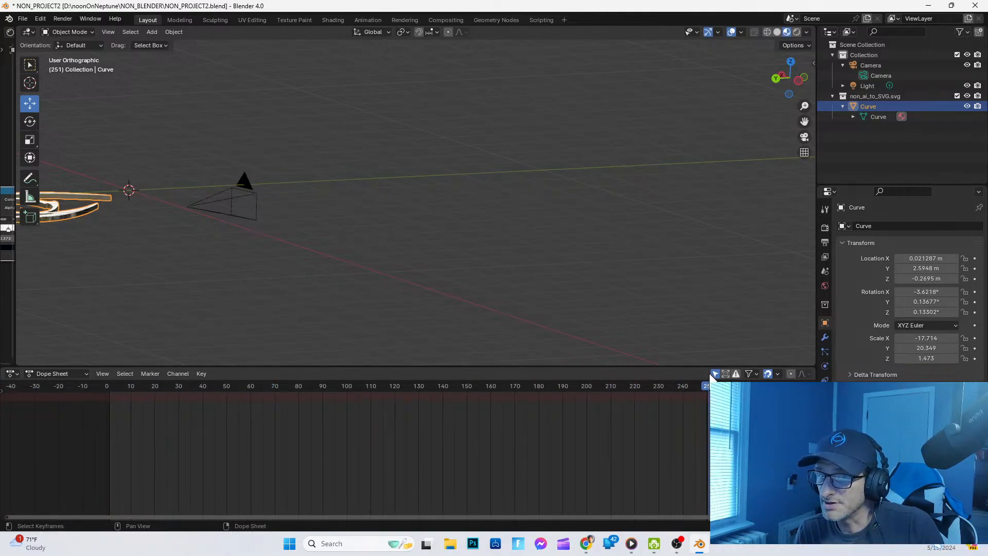
{"action": "right_click", "coordinate": [706, 422]}
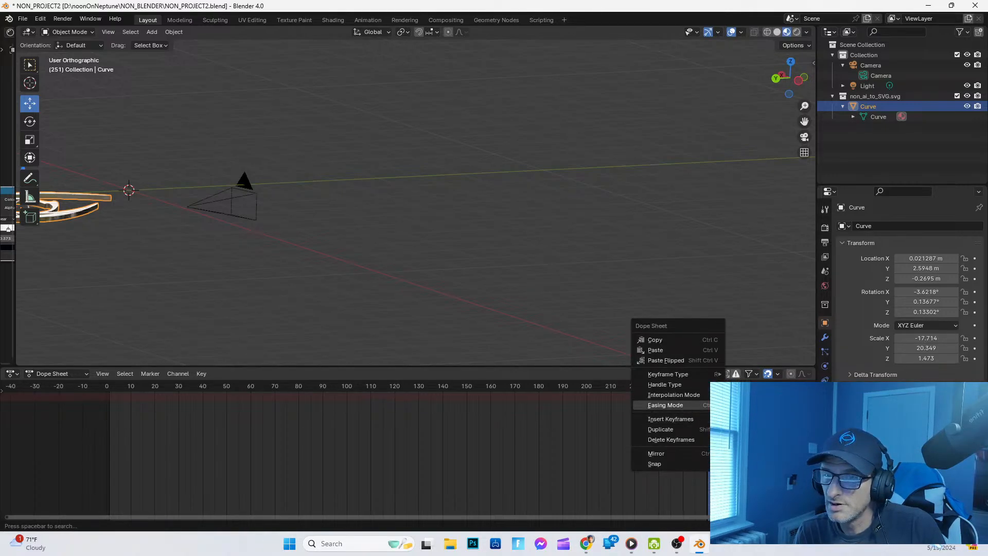
{"action": "left_click", "coordinate": [746, 416]}
{"action": "left_click_drag", "start_coordinate": [708, 387], "coordinate": [109, 384]}
{"action": "left_click", "coordinate": [162, 390]}
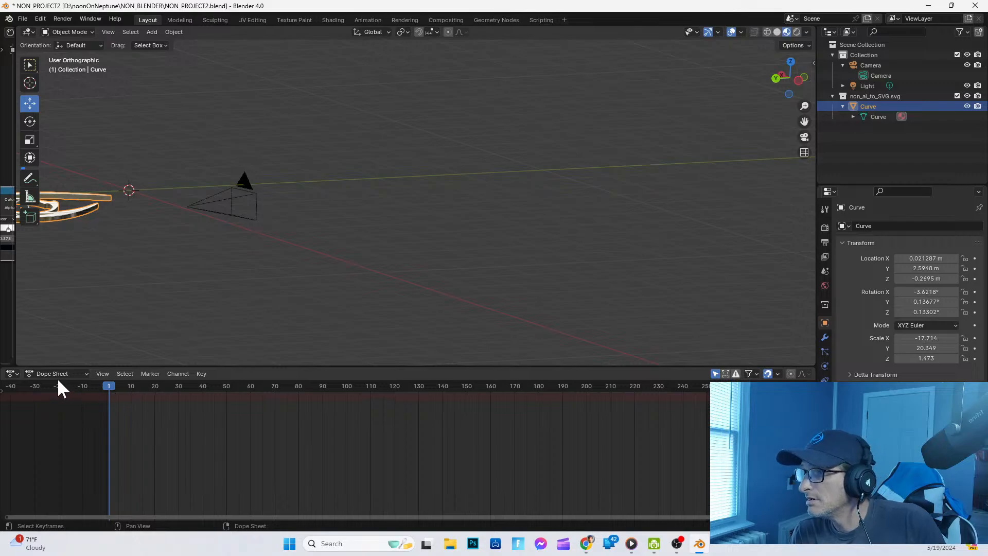
Step: Switch the Dope Sheet area to the Graph Editor and set the current frame to 131
{"action": "left_click", "coordinate": [17, 372]}
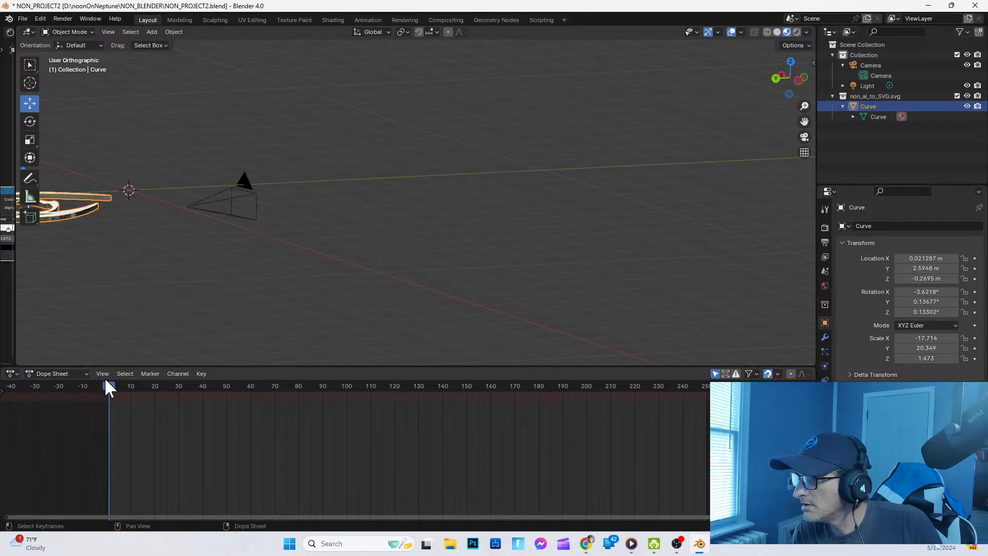
{"action": "left_click", "coordinate": [17, 372]}
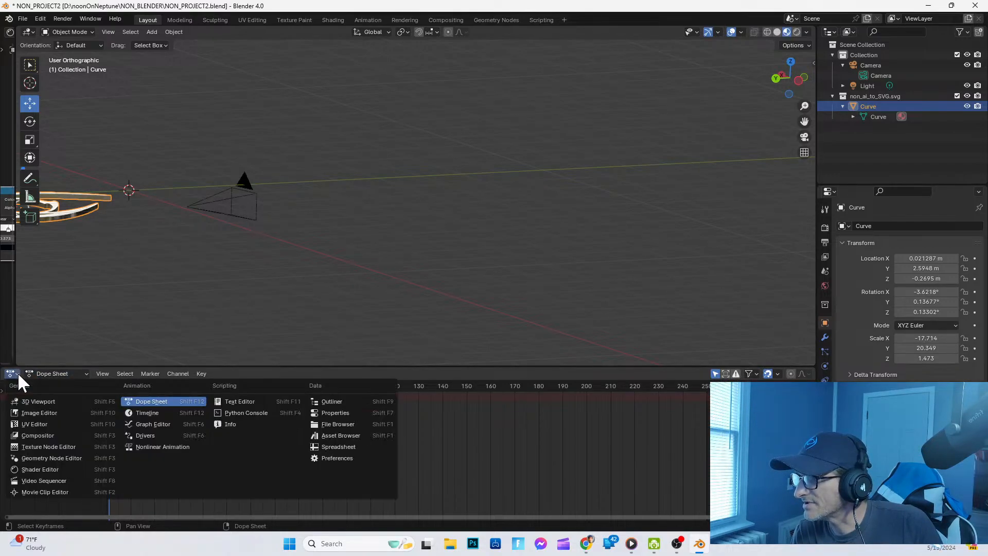
{"action": "left_click", "coordinate": [147, 418]}
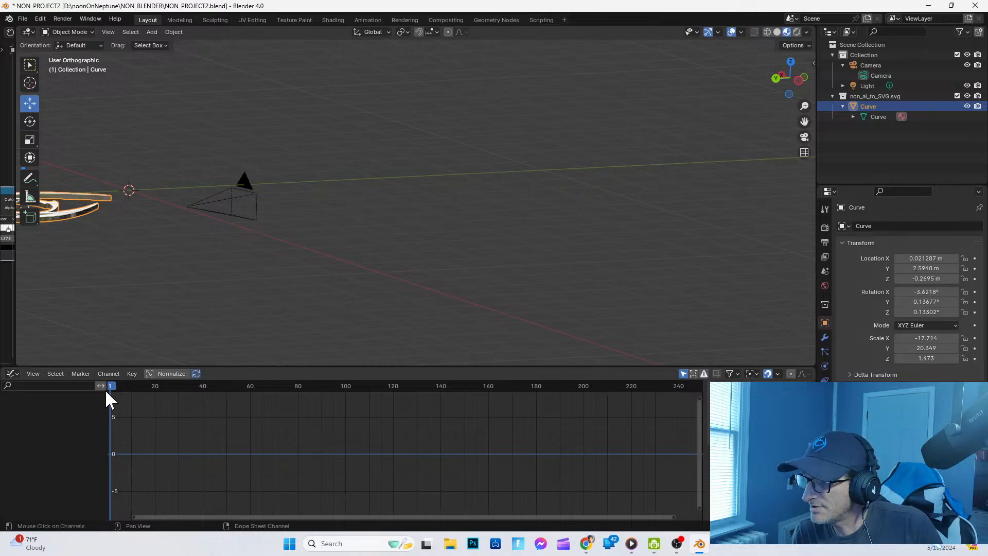
{"action": "left_click_drag", "start_coordinate": [116, 386], "coordinate": [416, 447]}
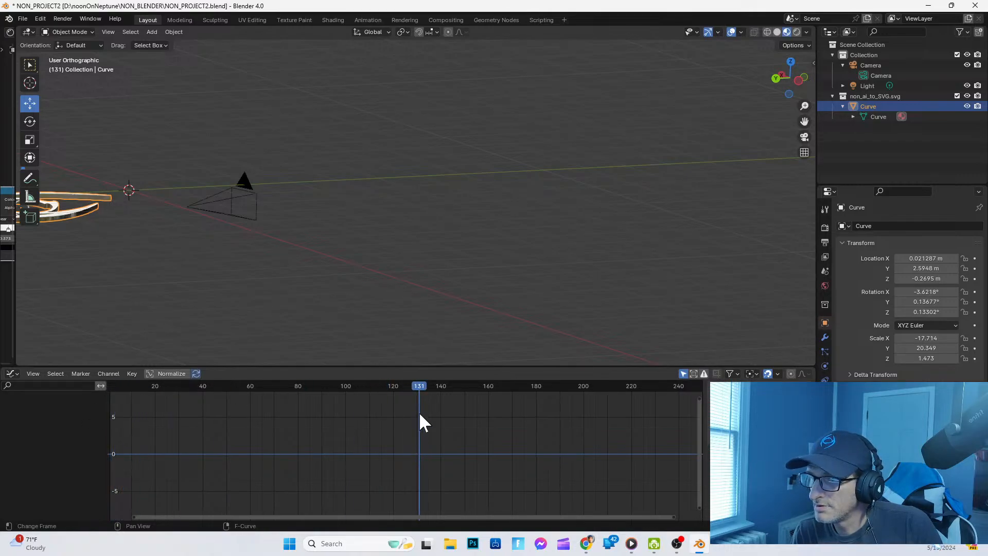
{"action": "right_click", "coordinate": [24, 452]}
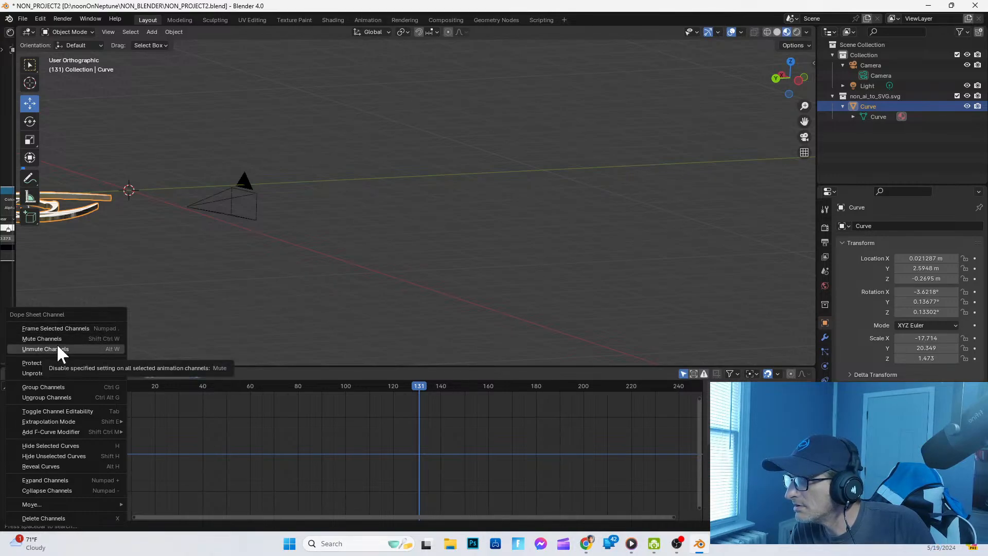
{"action": "left_click", "coordinate": [62, 395]}
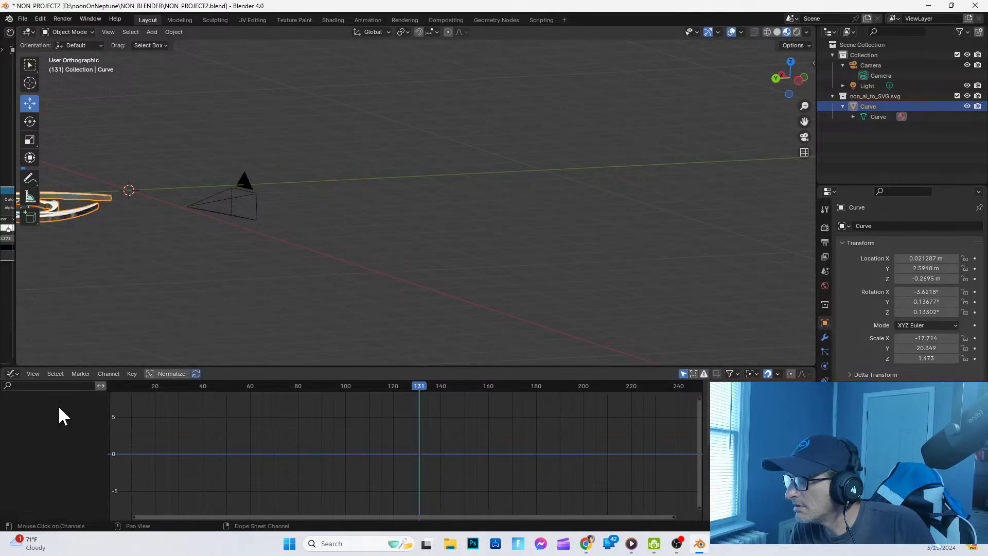
{"action": "right_click", "coordinate": [59, 418]}
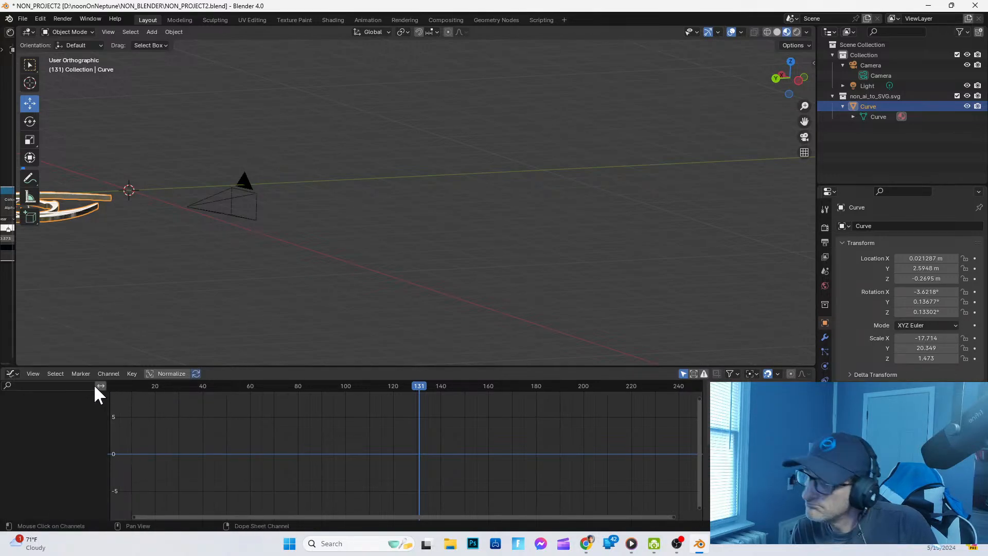
{"action": "left_click", "coordinate": [33, 373]}
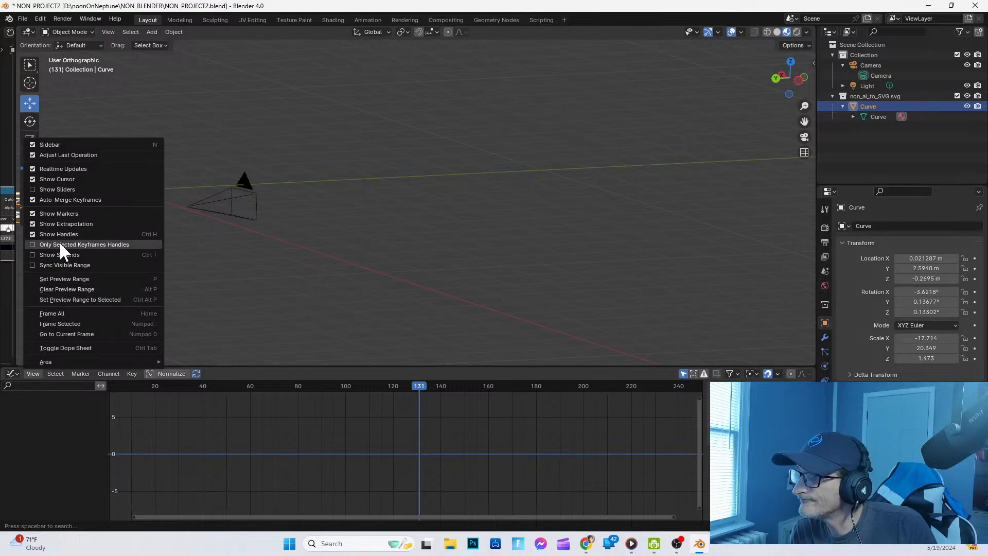
{"action": "left_click", "coordinate": [14, 374]}
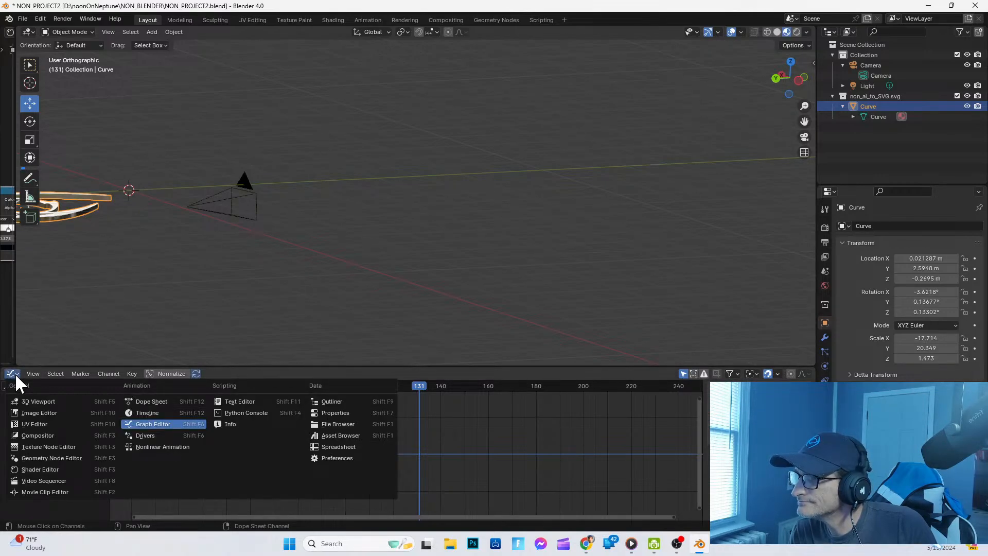
{"action": "left_click", "coordinate": [152, 424]}
{"action": "key", "text": "b"}
{"action": "left_click_drag", "start_coordinate": [91, 454], "coordinate": [149, 446]}
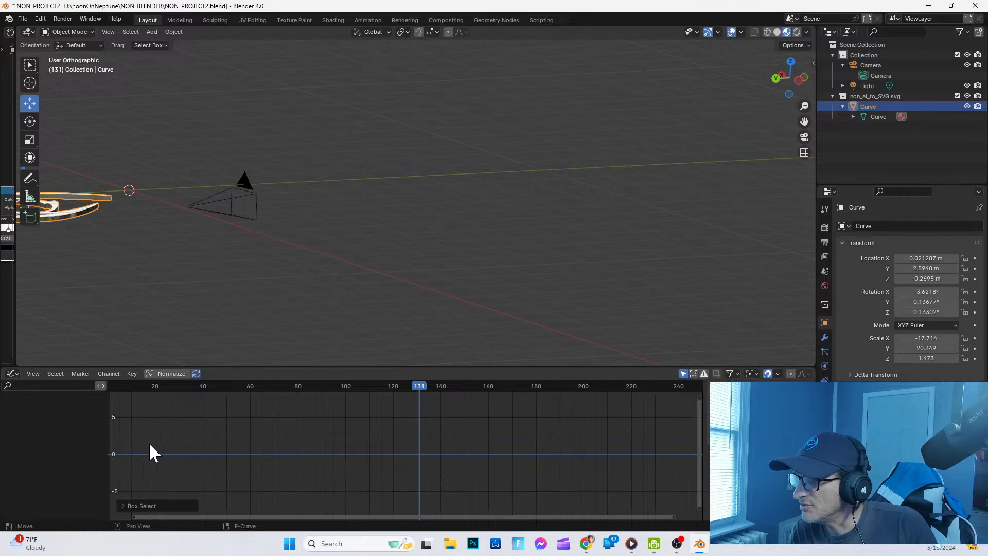
{"action": "scroll", "coordinate": [214, 468], "scroll_direction": "down", "scroll_amount": 3}
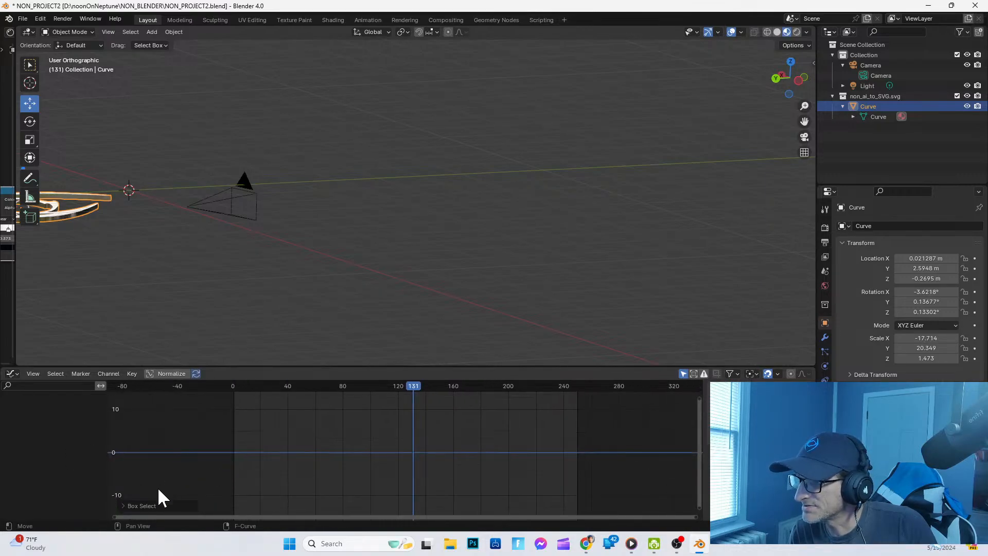
{"action": "left_click", "coordinate": [123, 504]}
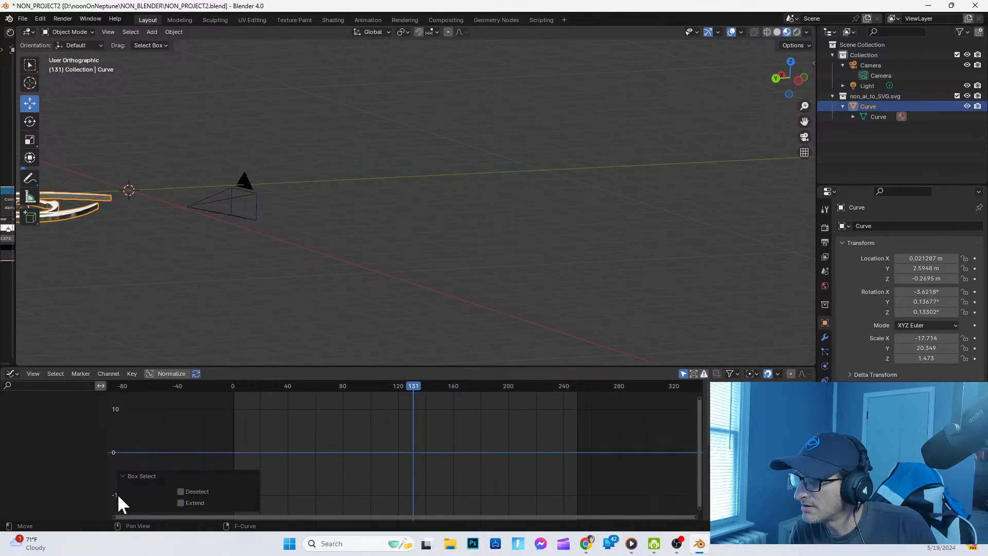
{"action": "left_click", "coordinate": [121, 476]}
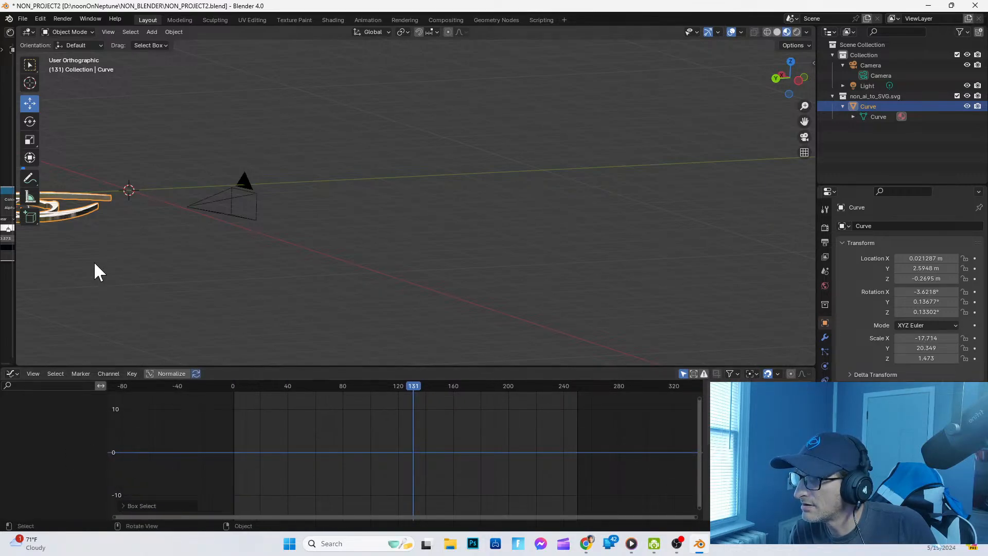
{"action": "left_click", "coordinate": [72, 225]}
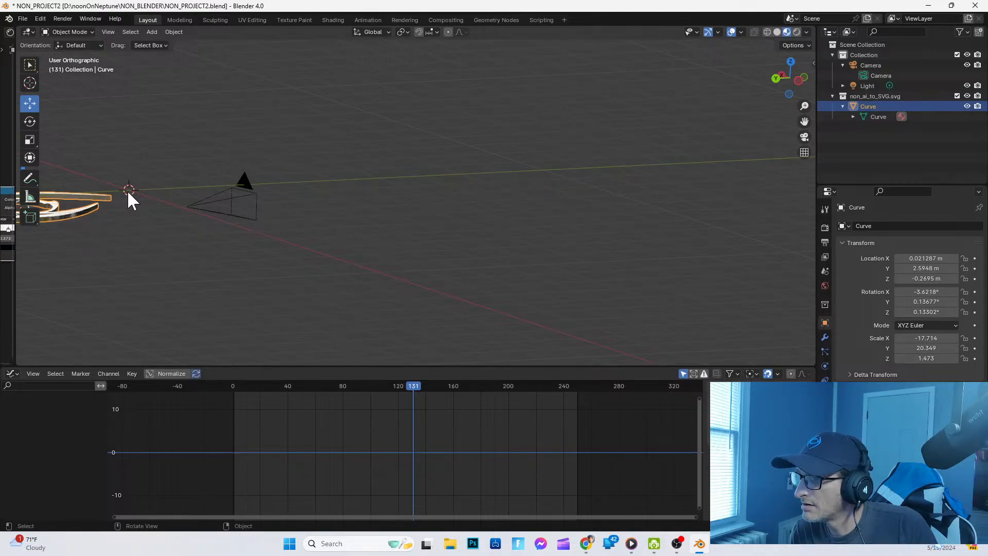
{"action": "right_click", "coordinate": [472, 436]}
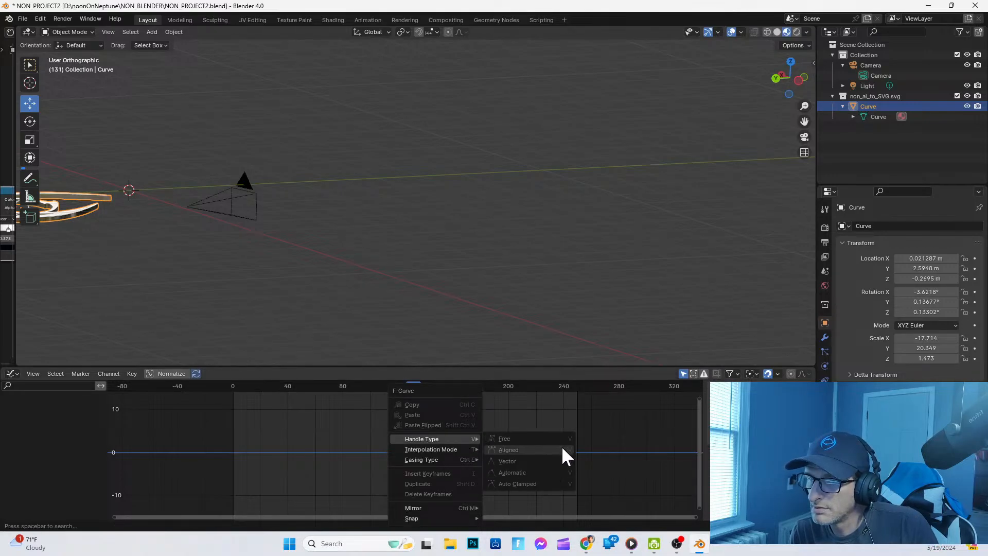
Step: Watch the logo animation tutorial's passage on keyframing the empty's location and rotation in Chrome, and return to Blender
{"action": "left_click", "coordinate": [587, 543]}
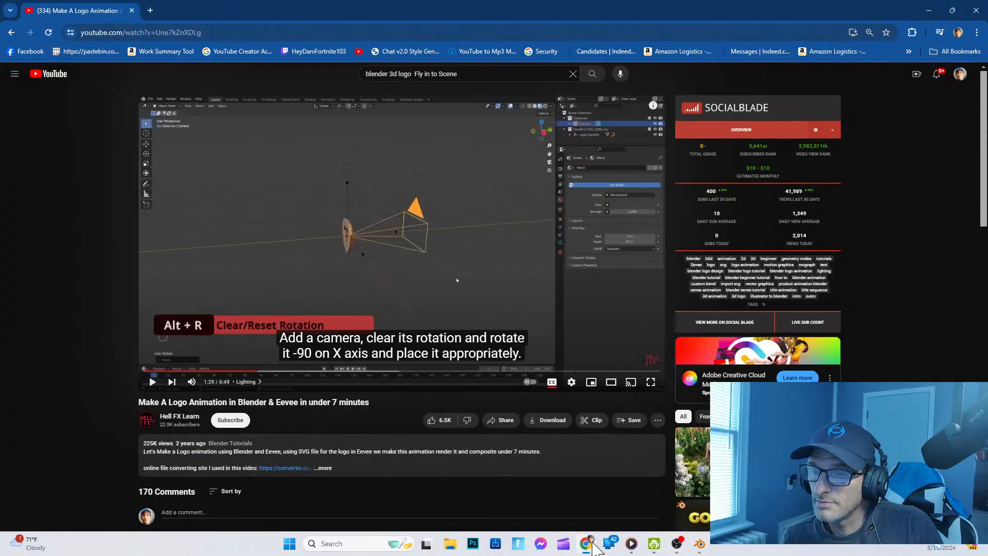
{"action": "left_click", "coordinate": [152, 381]}
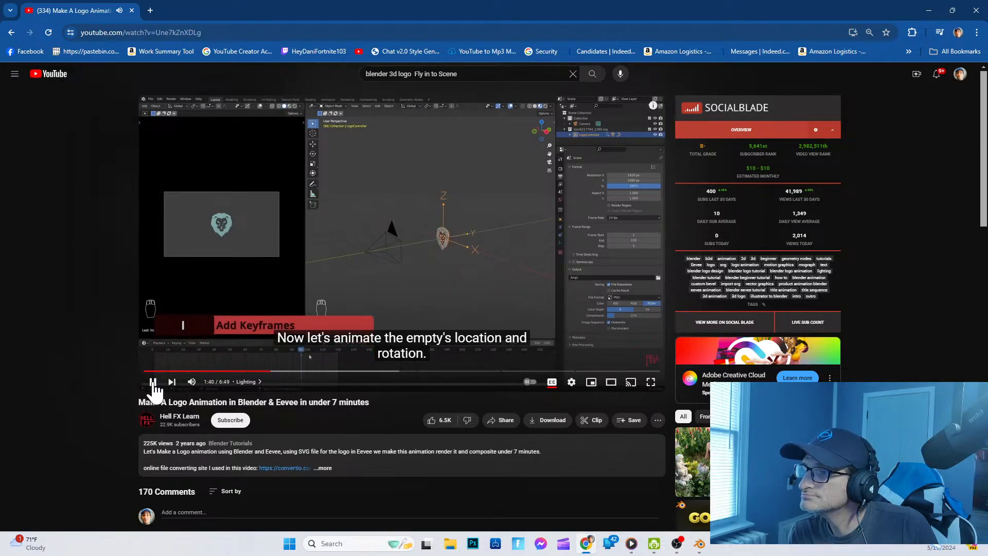
{"action": "left_click", "coordinate": [153, 383]}
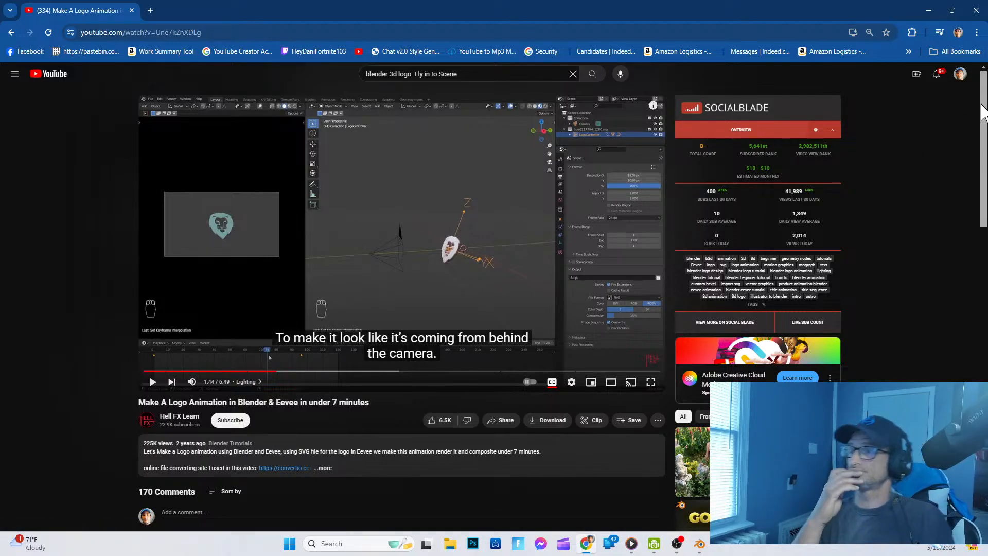
{"action": "mouse_move", "coordinate": [700, 545]}
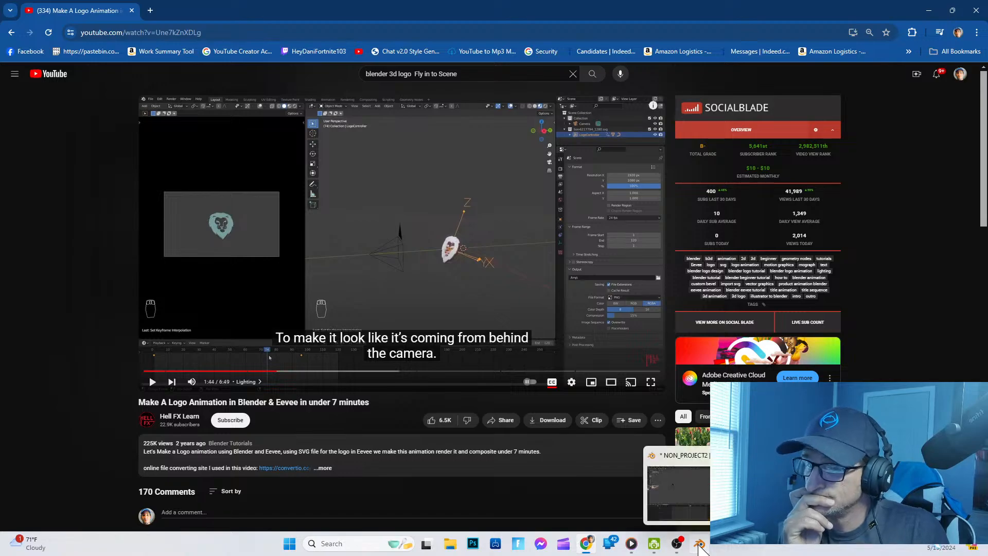
{"action": "left_click", "coordinate": [699, 545]}
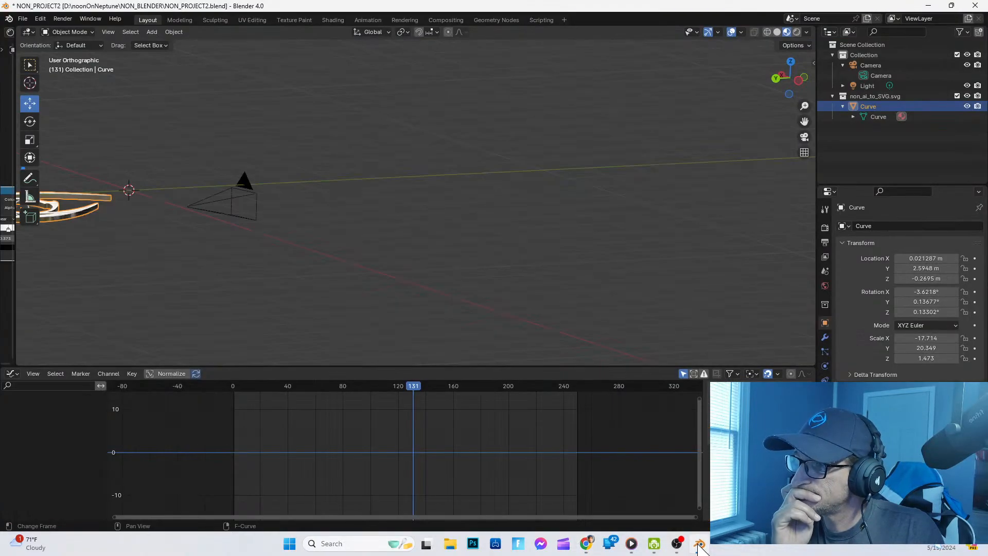
{"action": "middle_click_drag", "start_coordinate": [266, 258], "coordinate": [238, 278]}
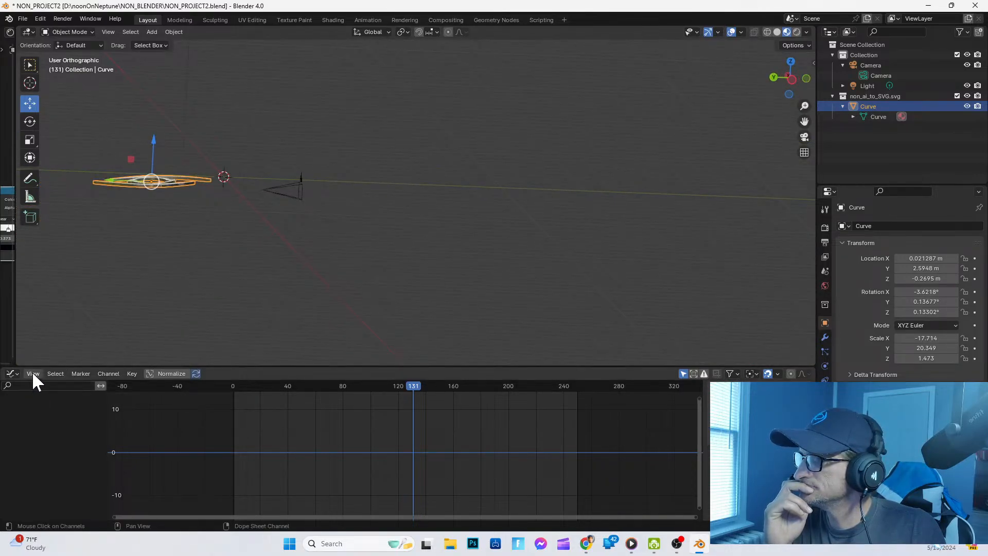
{"action": "left_click", "coordinate": [62, 384]}
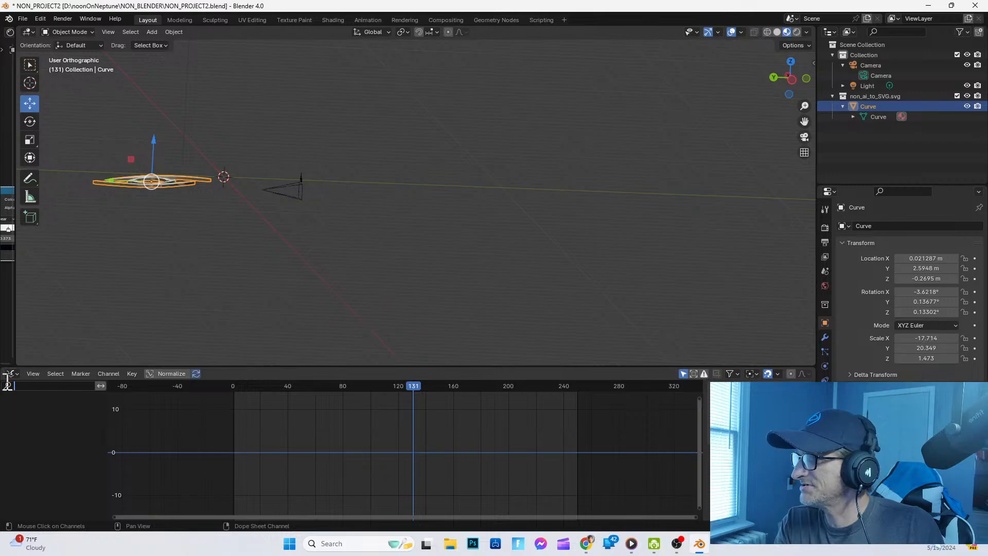
{"action": "left_click", "coordinate": [14, 373]}
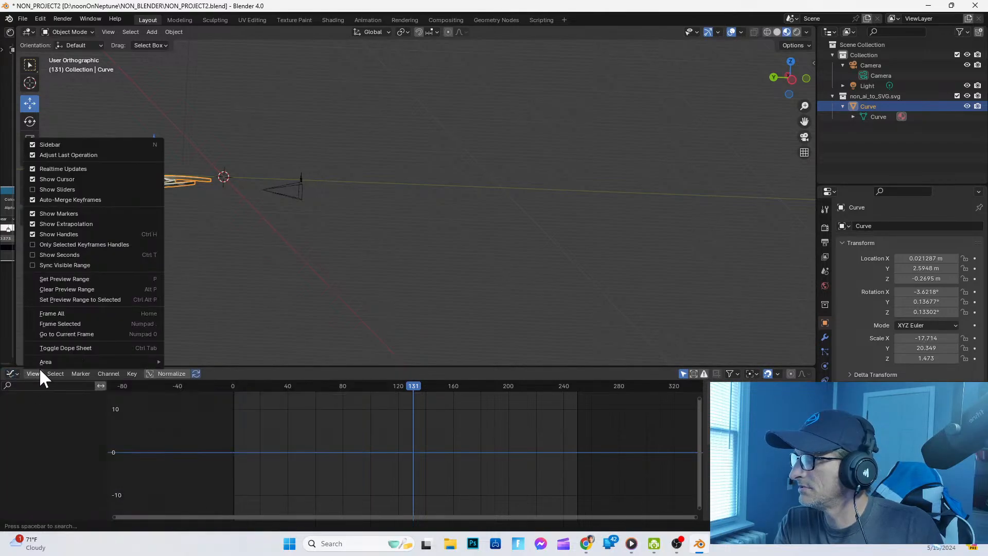
{"action": "left_click", "coordinate": [34, 374]}
{"action": "left_click", "coordinate": [33, 373]}
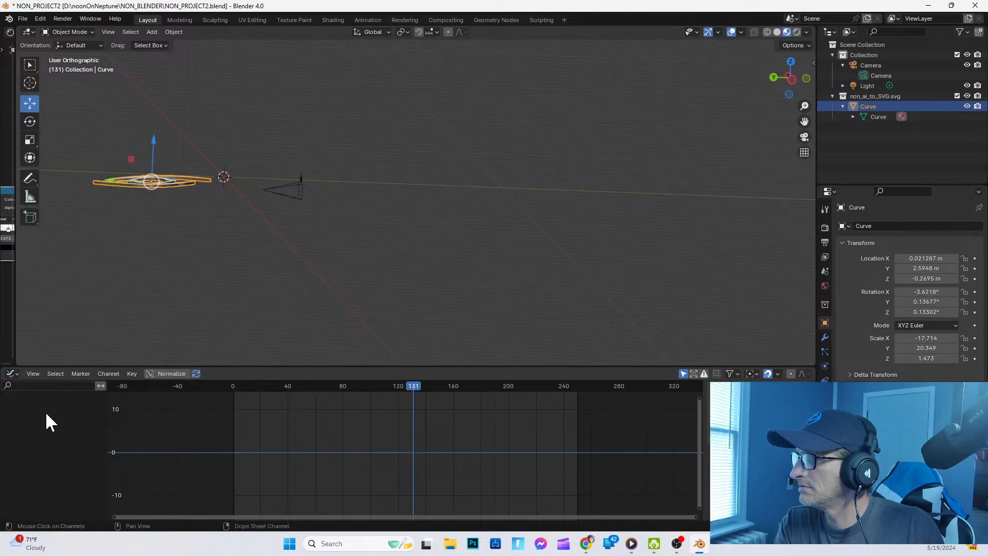
{"action": "left_click", "coordinate": [32, 373]}
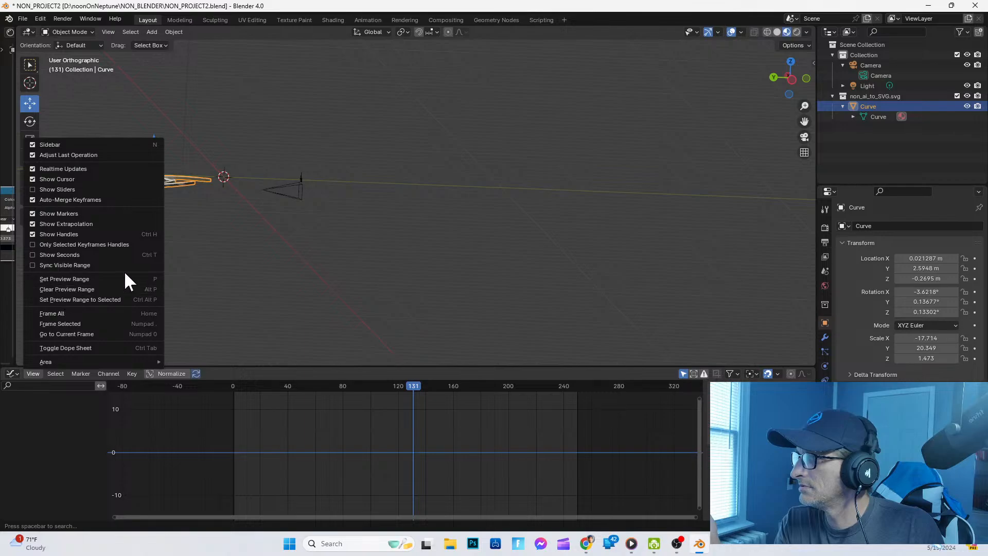
Step: Set the current frame to 0 in the Graph Editor and turn on Normalize
{"action": "key", "text": "shift+Left"}
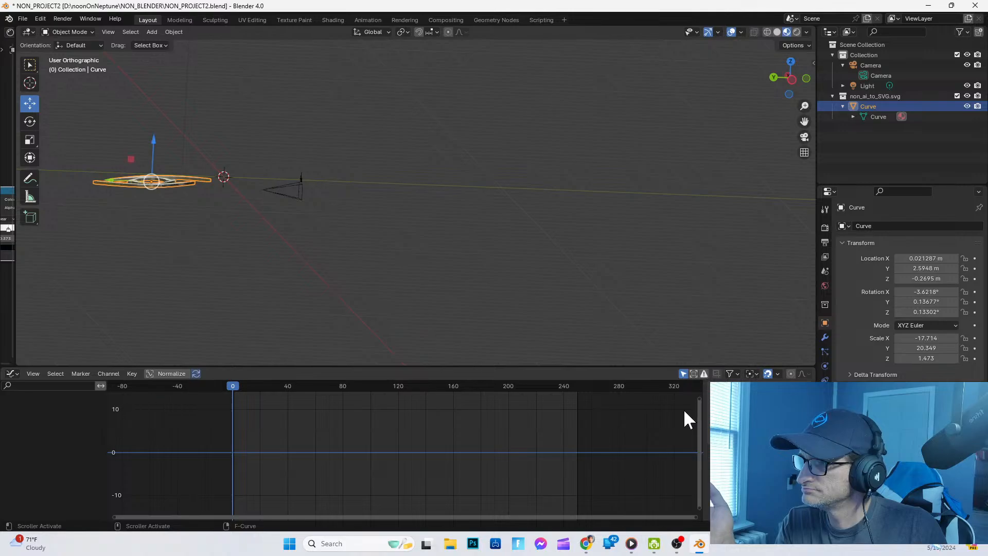
{"action": "left_click", "coordinate": [237, 387]}
{"action": "left_click", "coordinate": [230, 390]}
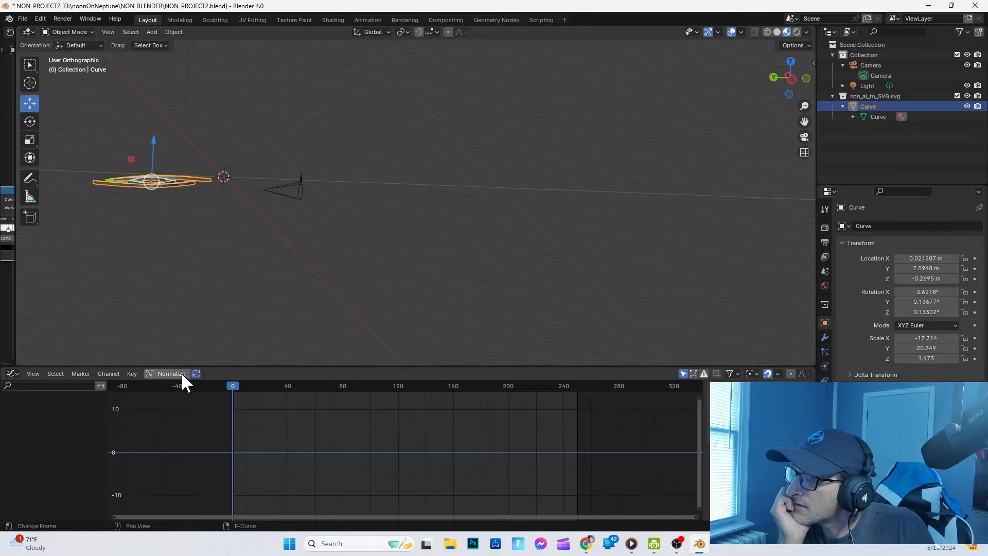
{"action": "right_click", "coordinate": [228, 403]}
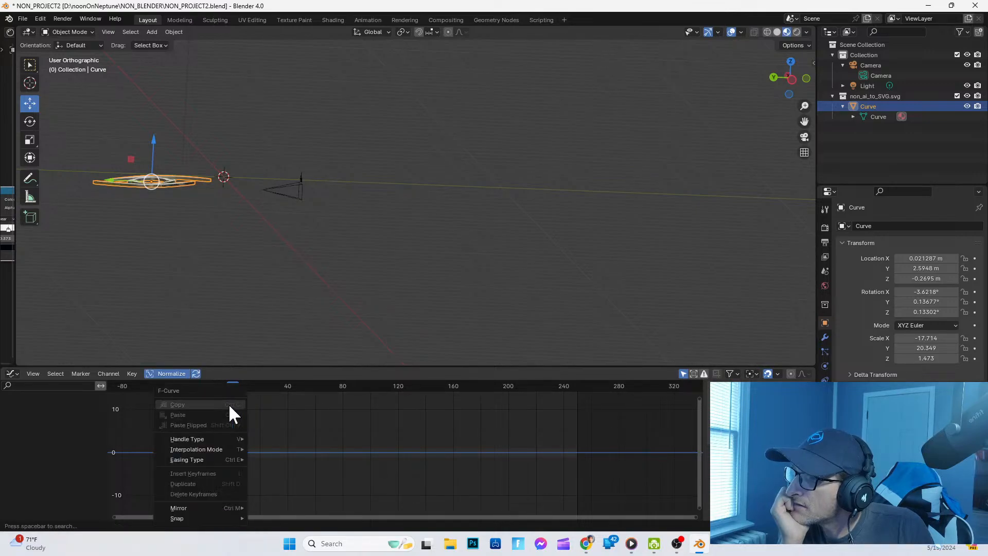
{"action": "left_click", "coordinate": [245, 406]}
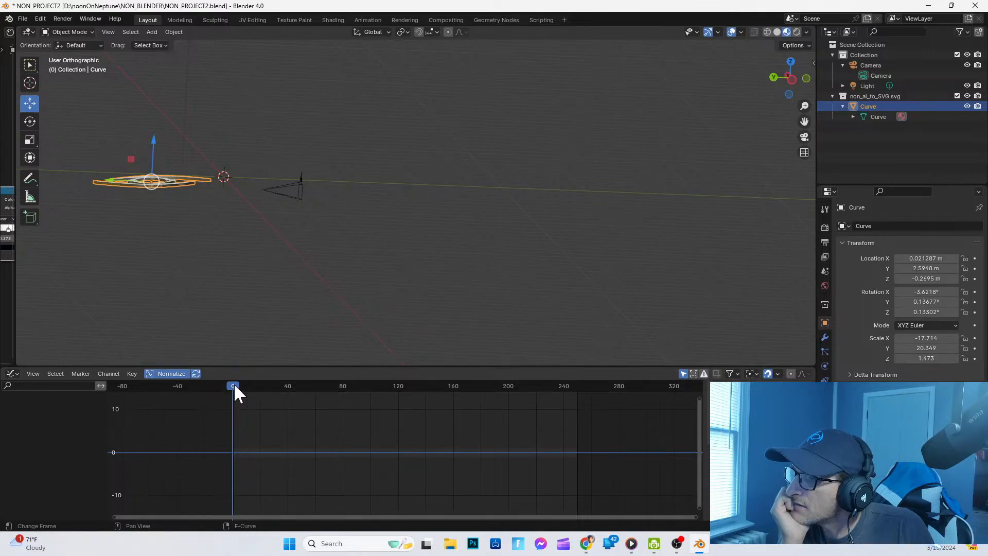
{"action": "left_click_drag", "start_coordinate": [234, 387], "coordinate": [235, 387]}
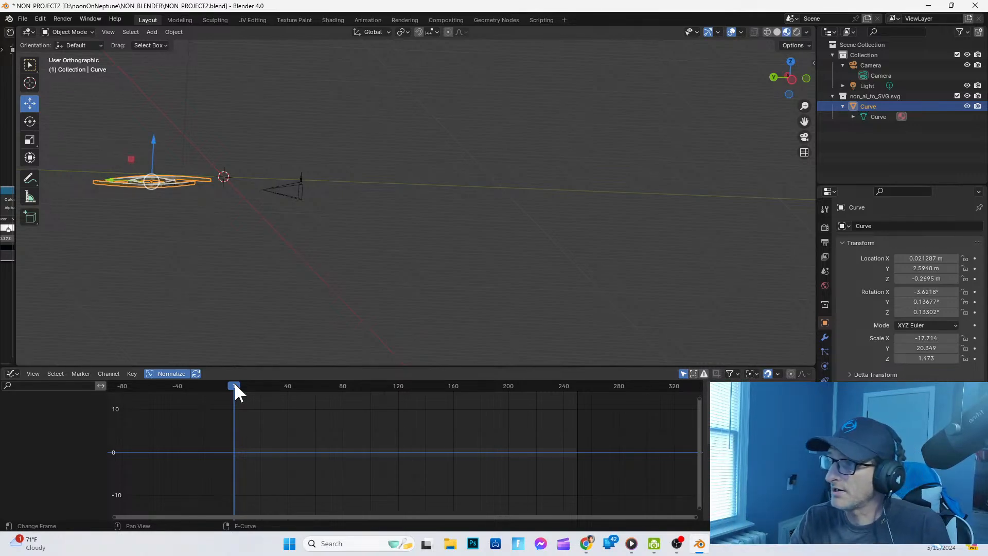
{"action": "left_click_drag", "start_coordinate": [234, 383], "coordinate": [233, 385]}
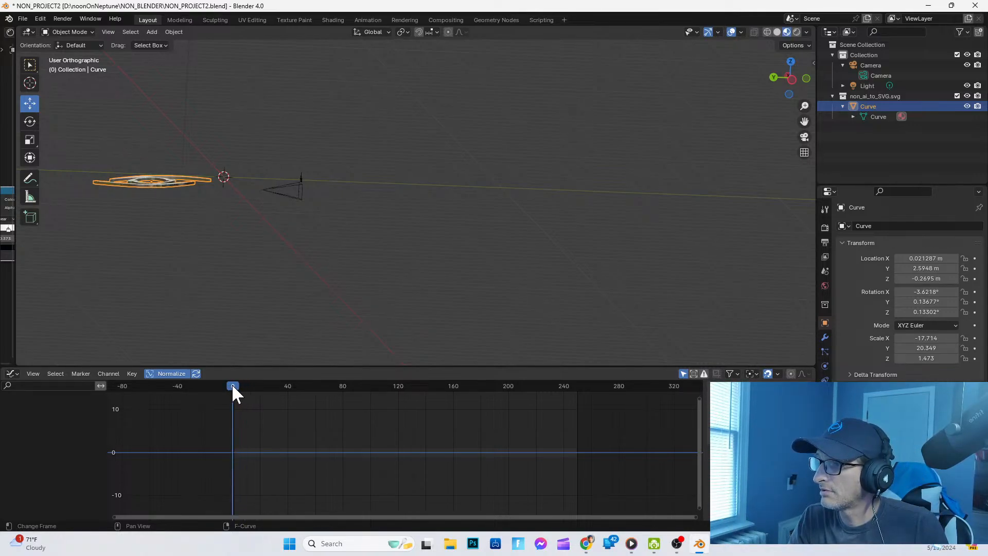
{"action": "right_click", "coordinate": [235, 410]}
{"action": "mouse_move", "coordinate": [217, 459]}
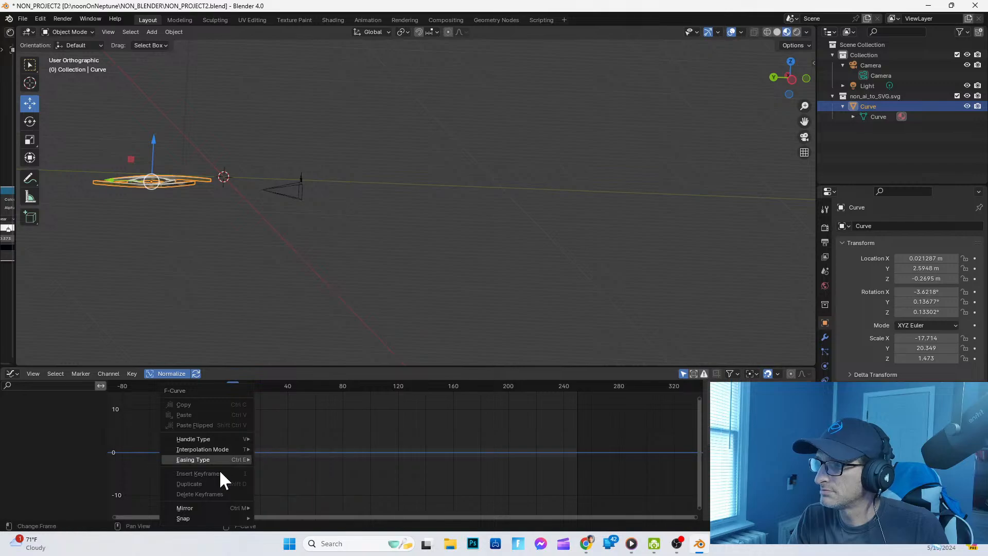
{"action": "mouse_move", "coordinate": [186, 509]}
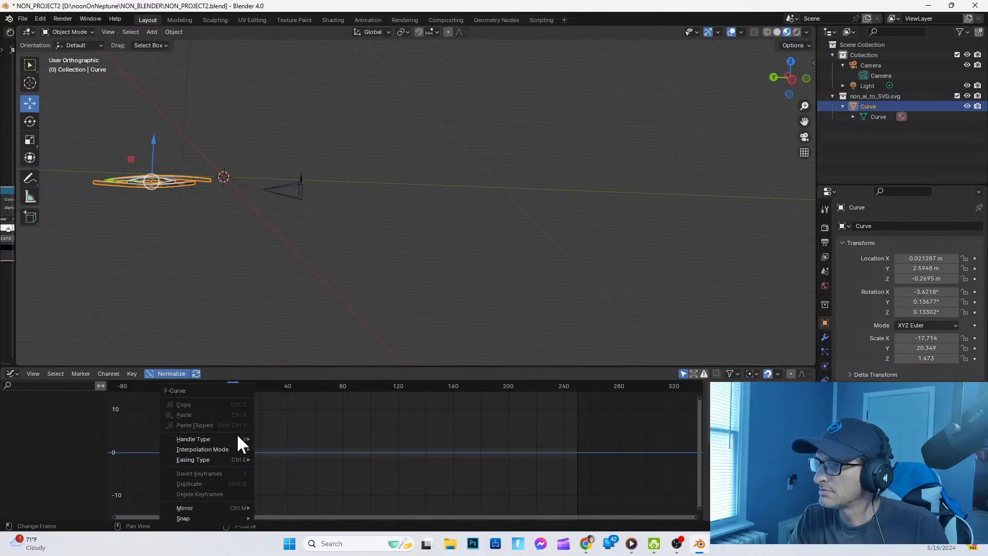
{"action": "right_click", "coordinate": [118, 187]}
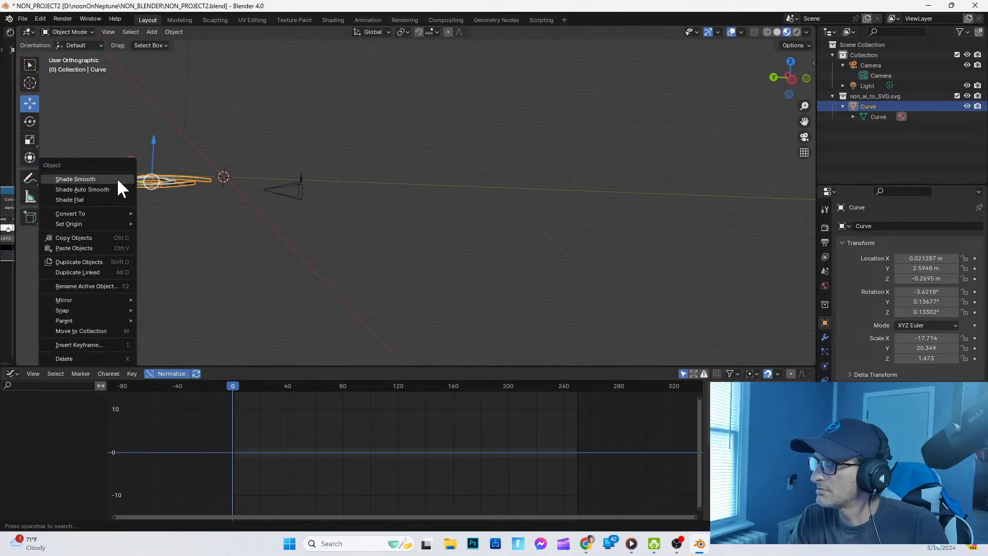
{"action": "left_click", "coordinate": [118, 180]}
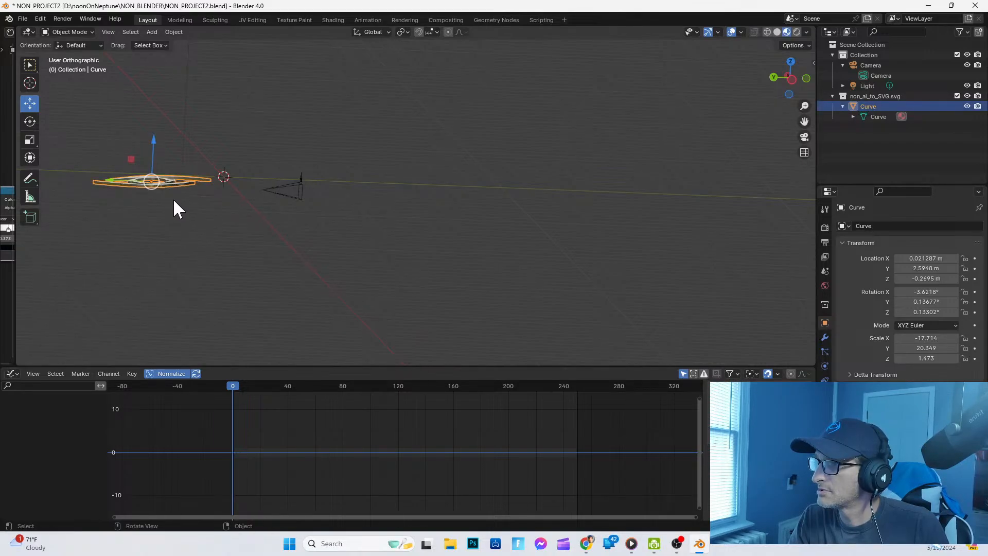
Step: Set the current frame to 42 and move the logo curve along the Y axis to about -1.6 m, beside the camera
{"action": "left_click_drag", "start_coordinate": [231, 385], "coordinate": [235, 384]}
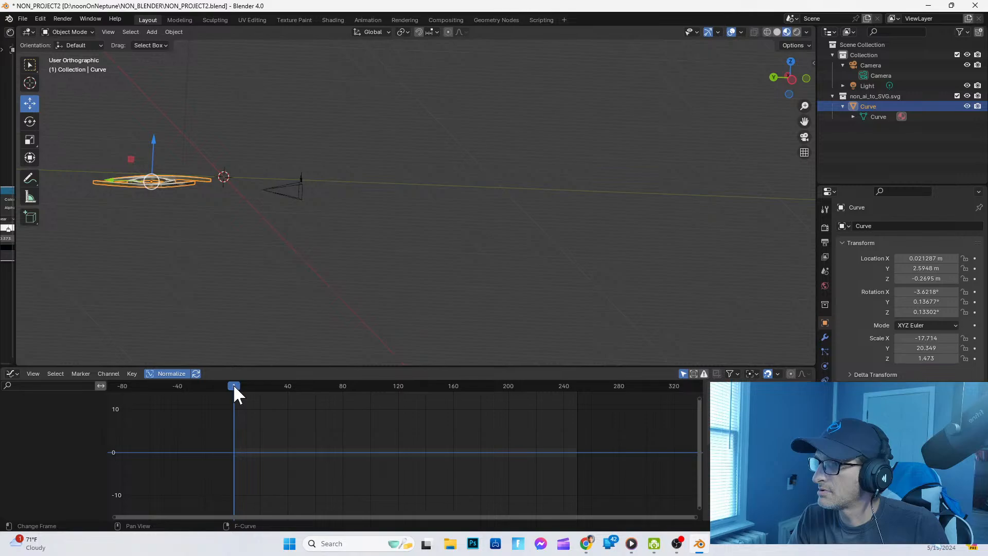
{"action": "left_click_drag", "start_coordinate": [233, 384], "coordinate": [286, 399]}
{"action": "right_click", "coordinate": [290, 407]}
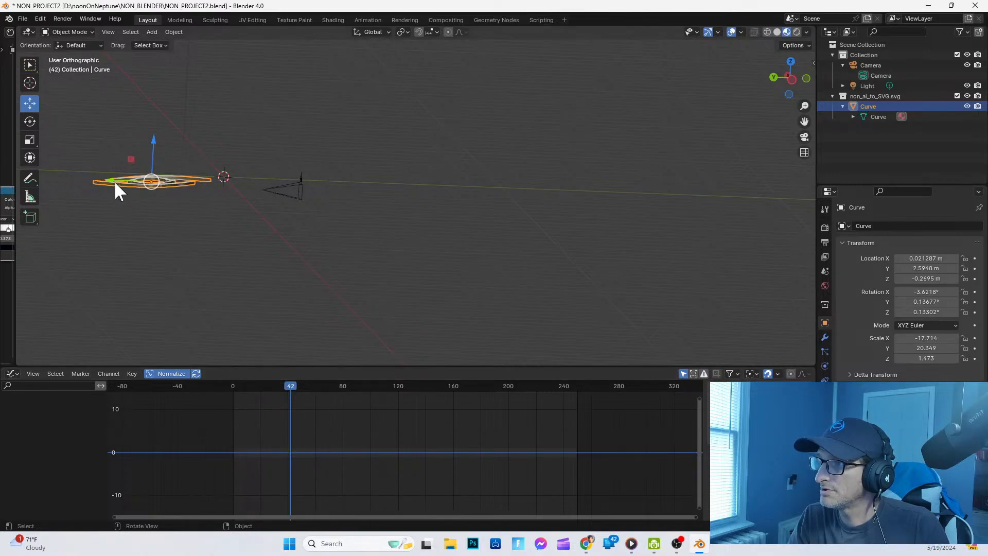
{"action": "left_click_drag", "start_coordinate": [116, 178], "coordinate": [237, 196]}
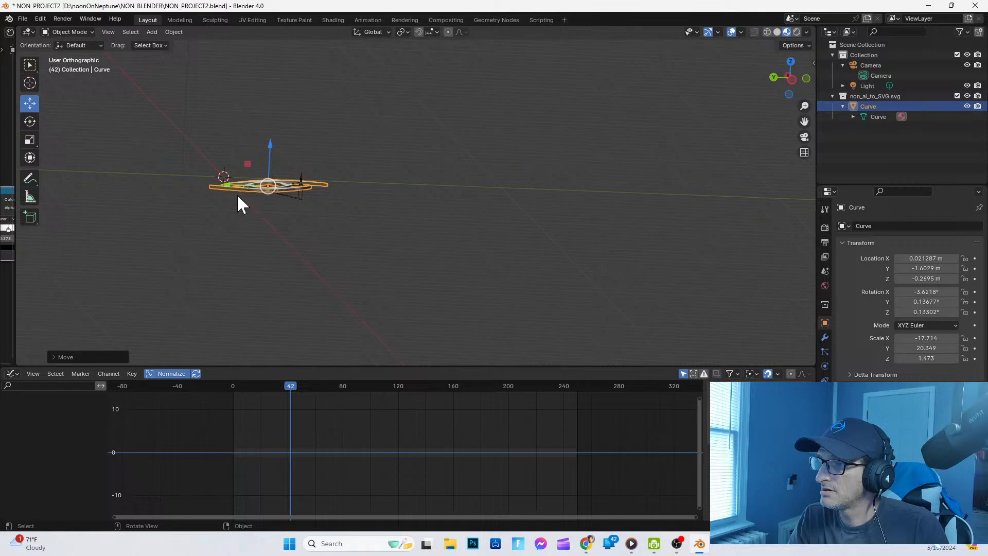
Step: Look through the Graph Editor's key and channel commands for a way to insert keyframes
{"action": "right_click", "coordinate": [282, 431]}
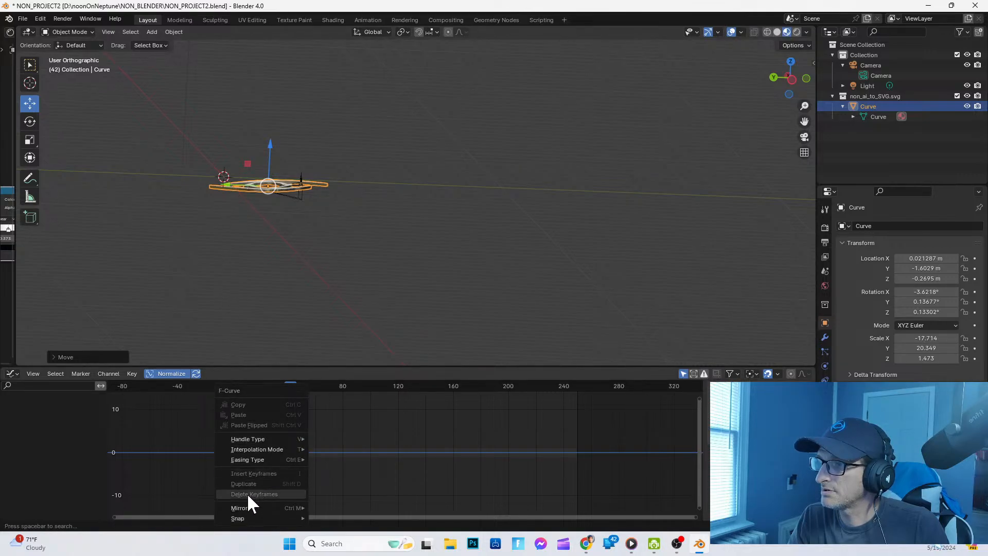
{"action": "left_click", "coordinate": [134, 374]}
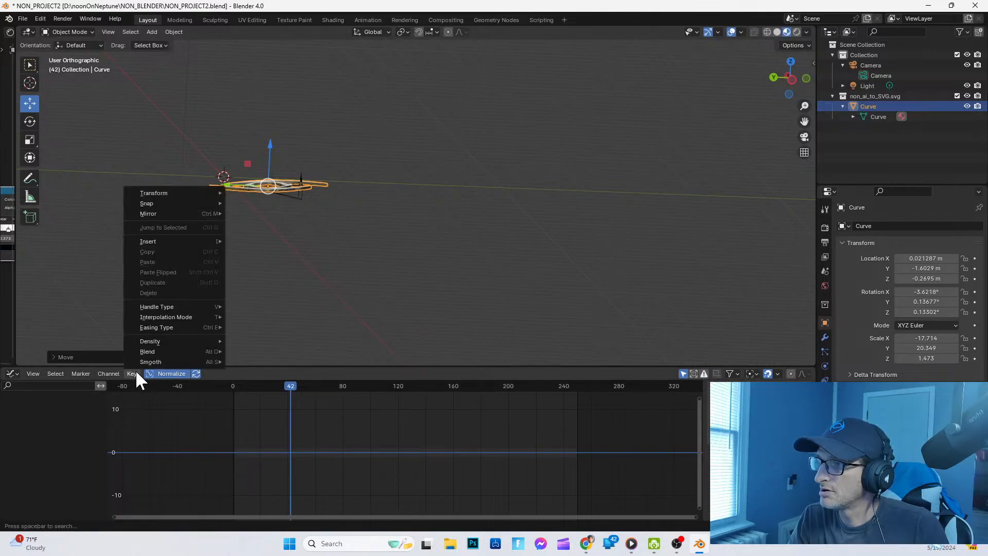
{"action": "left_click", "coordinate": [130, 371]}
{"action": "left_click", "coordinate": [130, 372]}
{"action": "left_click", "coordinate": [131, 372]}
{"action": "left_click", "coordinate": [131, 372]}
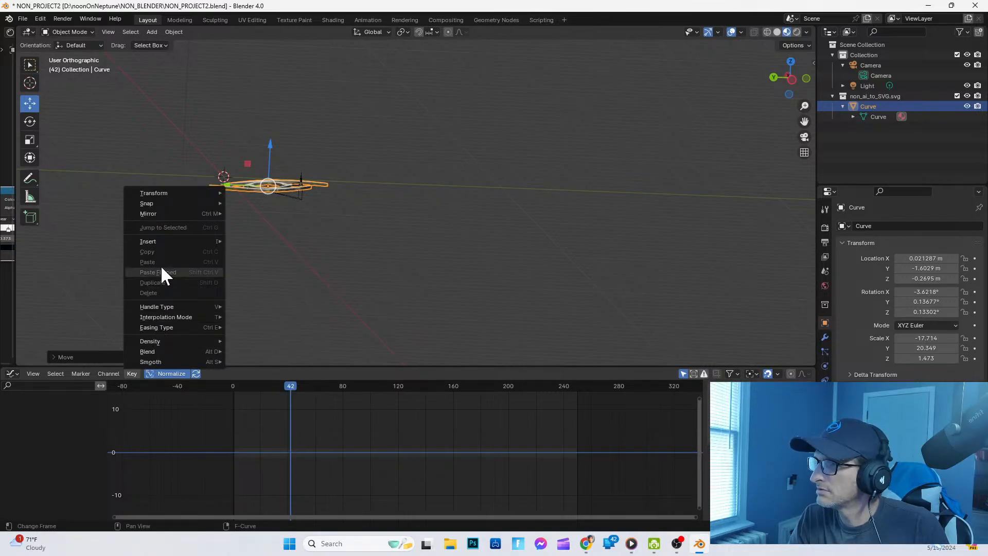
{"action": "mouse_move", "coordinate": [162, 237]}
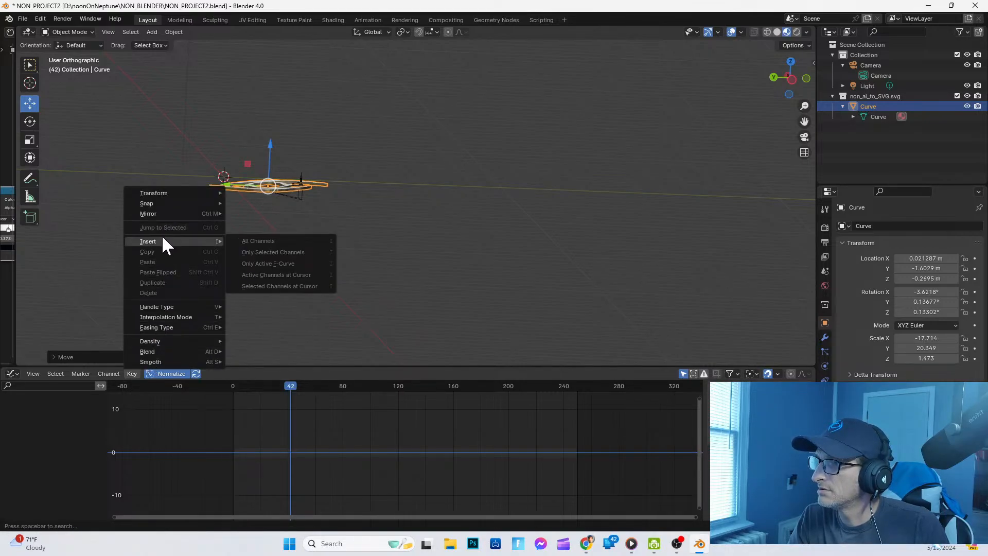
{"action": "left_click", "coordinate": [109, 374]}
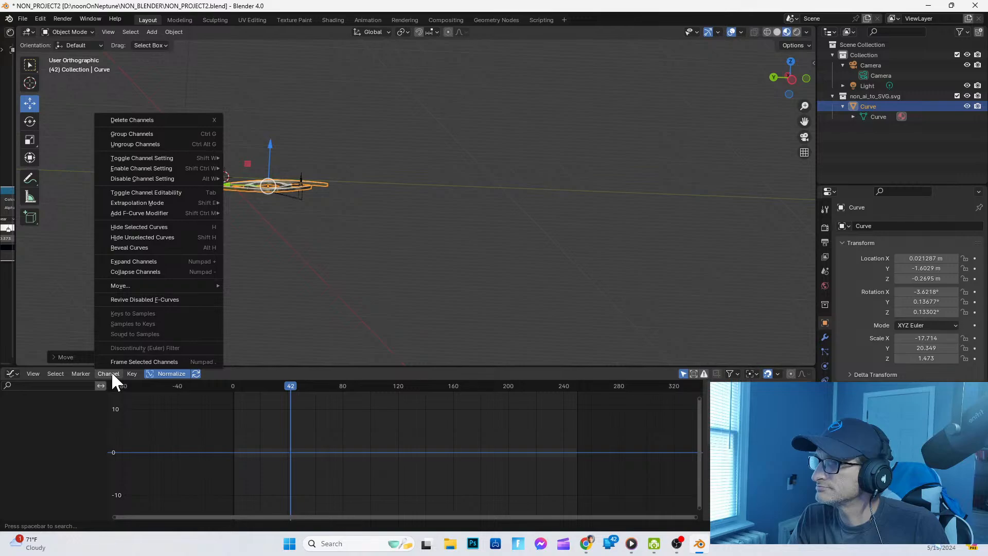
Step: Switch to Chrome and watch the logo tutorial's passage on lowering the camera's Clip Start from 1:44
{"action": "left_click", "coordinate": [586, 543]}
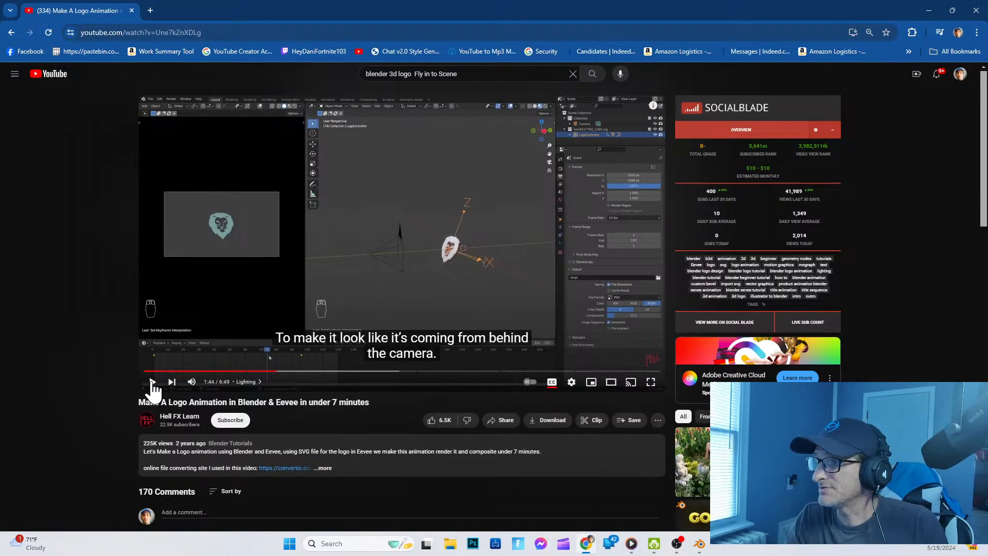
{"action": "left_click", "coordinate": [152, 384]}
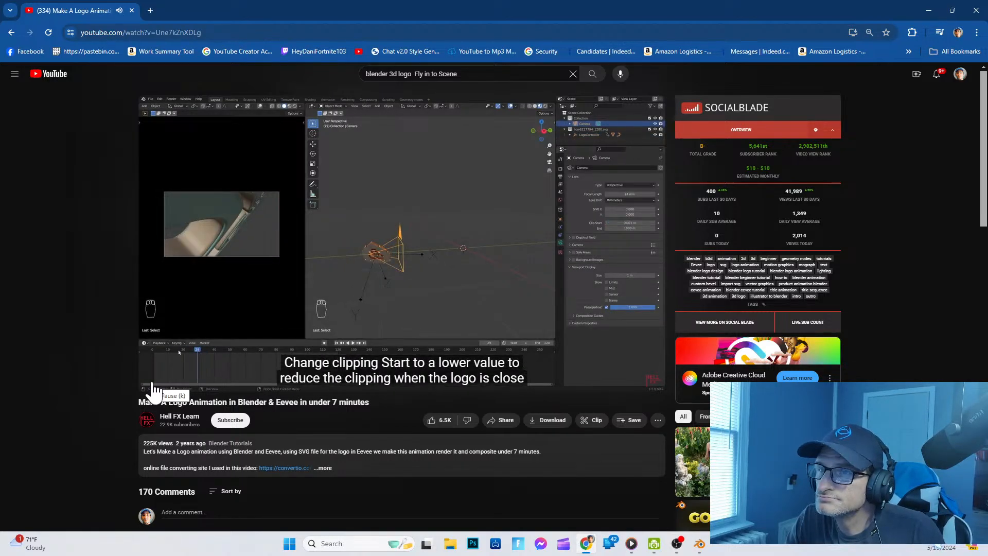
{"action": "left_click", "coordinate": [153, 386]}
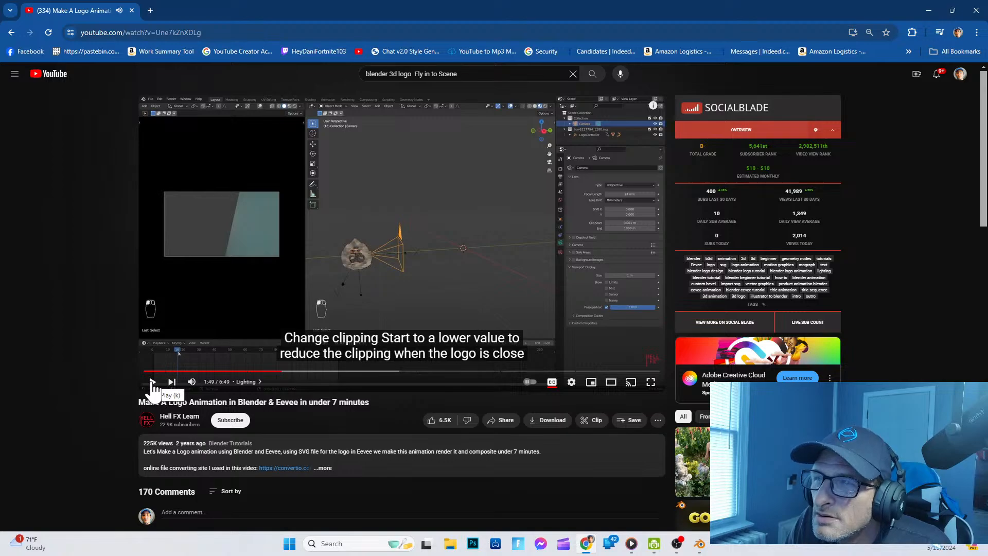
{"action": "left_click", "coordinate": [154, 385]}
{"action": "left_click", "coordinate": [153, 385]}
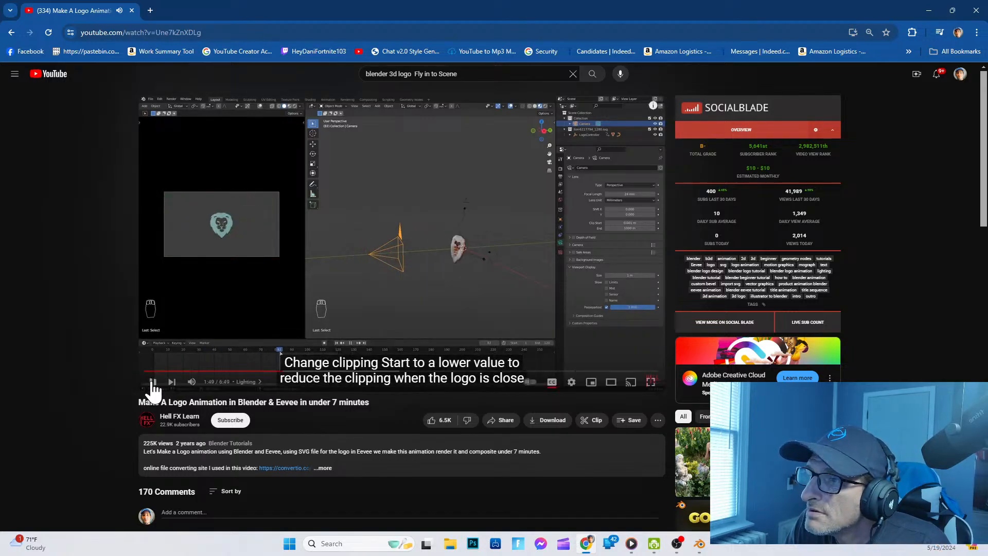
{"action": "left_click", "coordinate": [153, 385]}
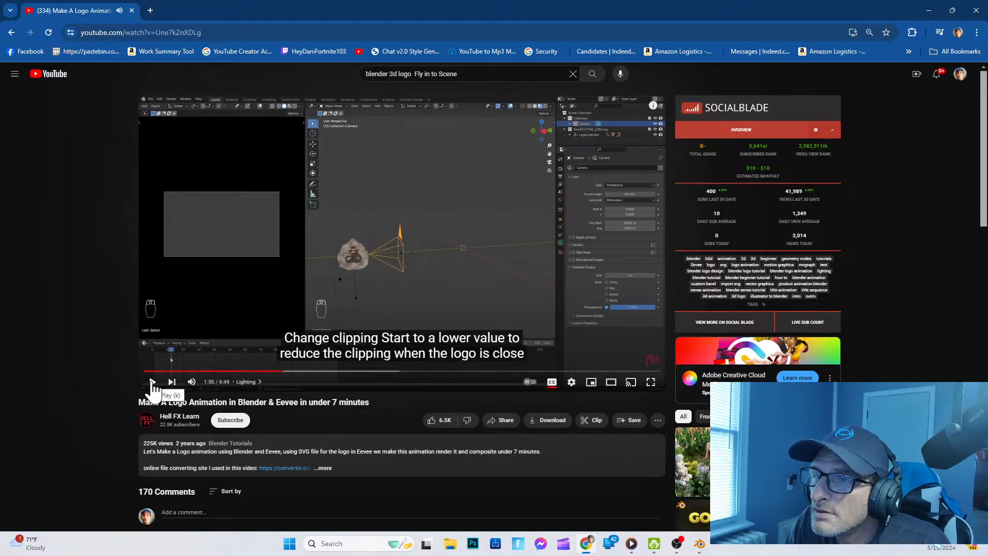
{"action": "left_click", "coordinate": [153, 384]}
{"action": "left_click", "coordinate": [153, 385]}
{"action": "left_click", "coordinate": [153, 385]}
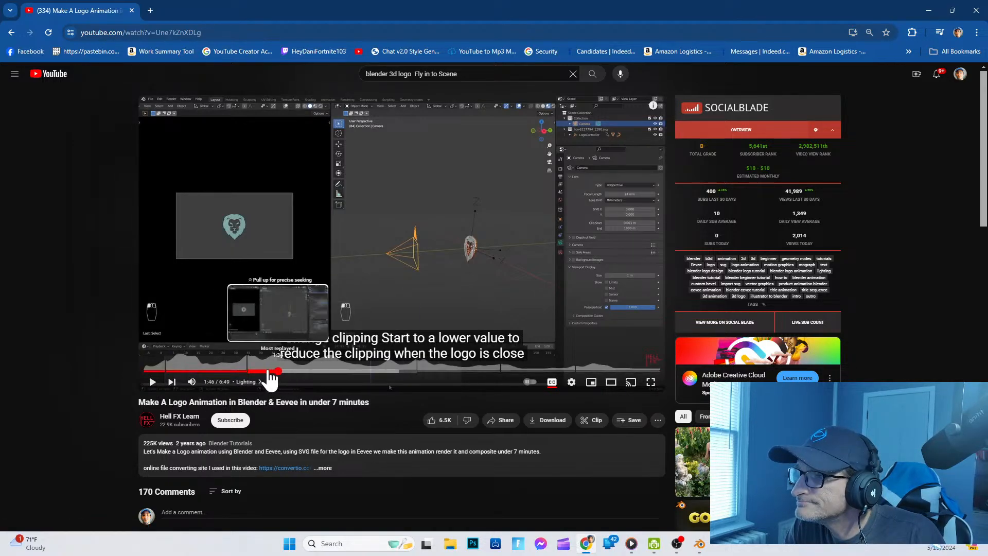
Step: Rewind the tutorial to 1:18 and watch the camera placement through the start of the empty's animation
{"action": "left_click", "coordinate": [245, 371]}
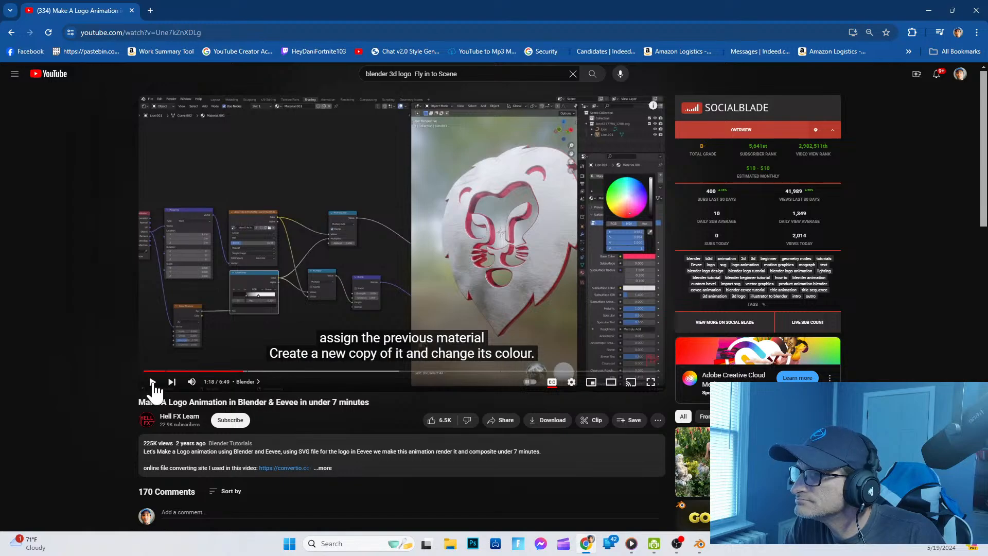
{"action": "left_click", "coordinate": [153, 384]}
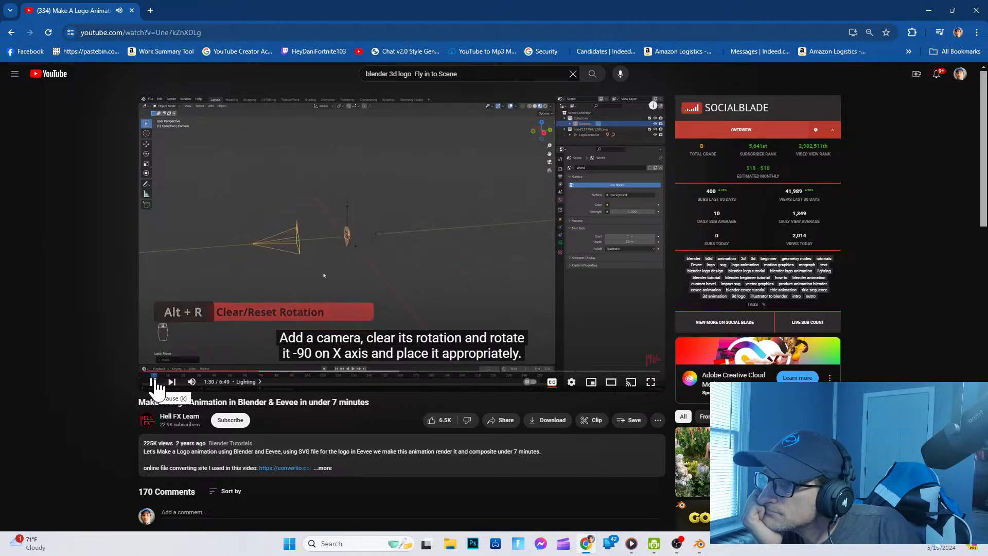
{"action": "left_click", "coordinate": [153, 382]}
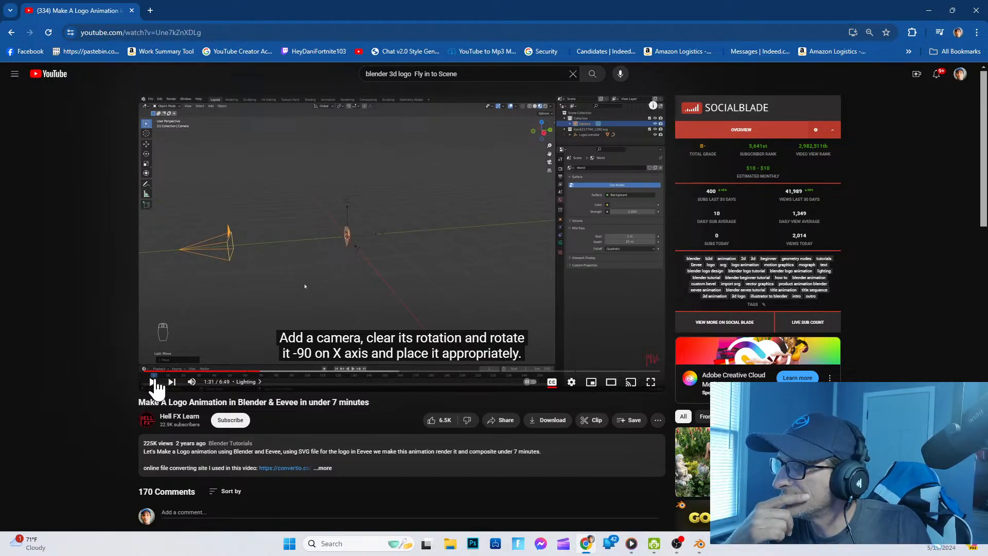
{"action": "left_click", "coordinate": [153, 381]}
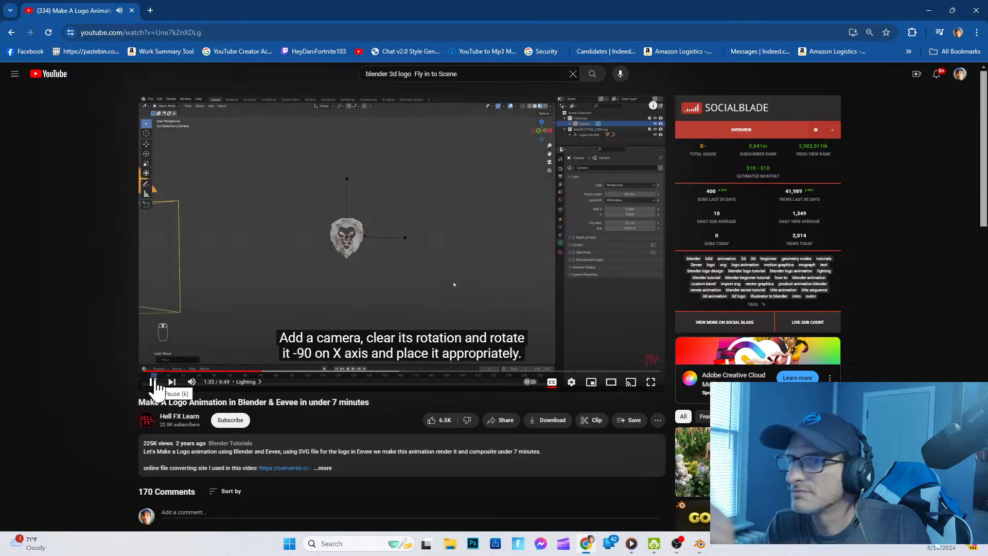
{"action": "left_click", "coordinate": [154, 382]}
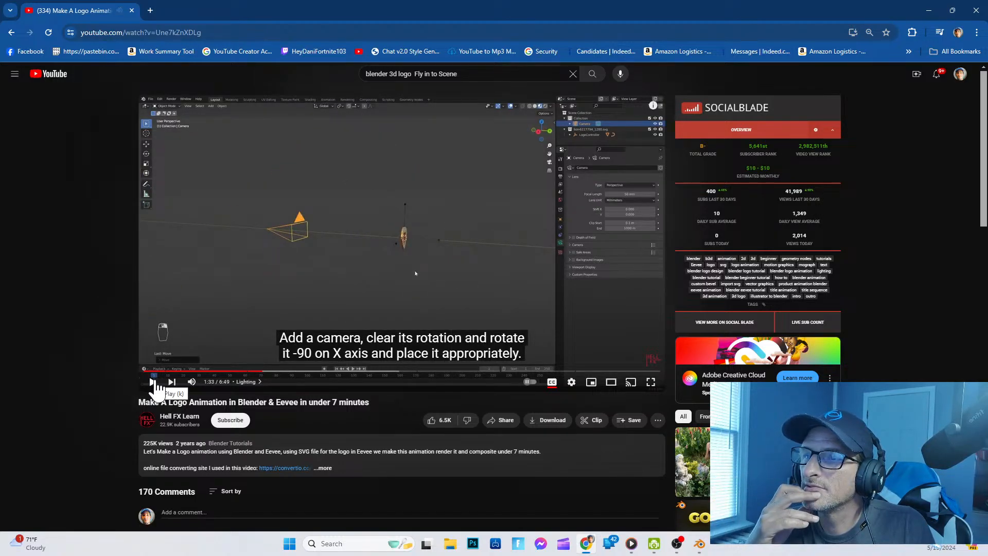
{"action": "left_click", "coordinate": [153, 382]}
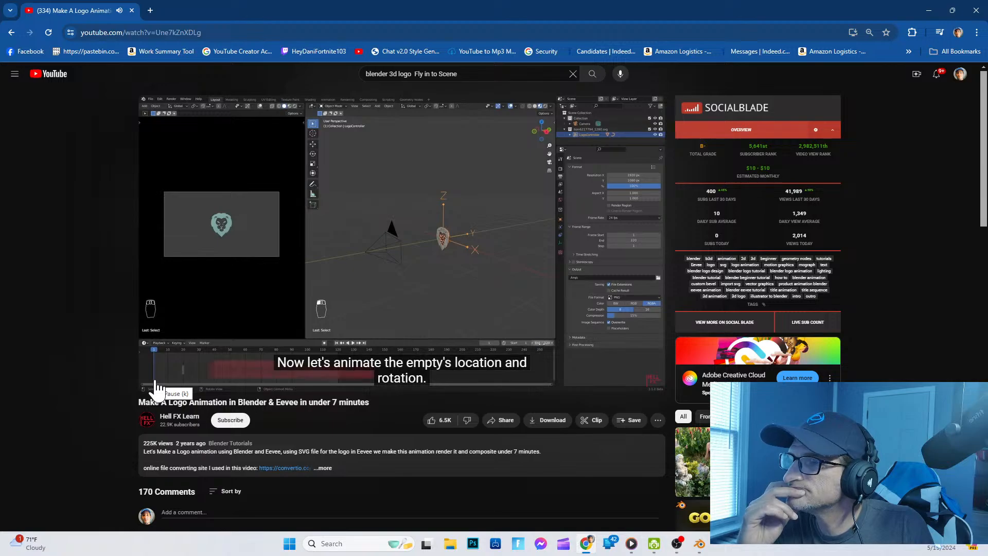
{"action": "left_click", "coordinate": [153, 383]}
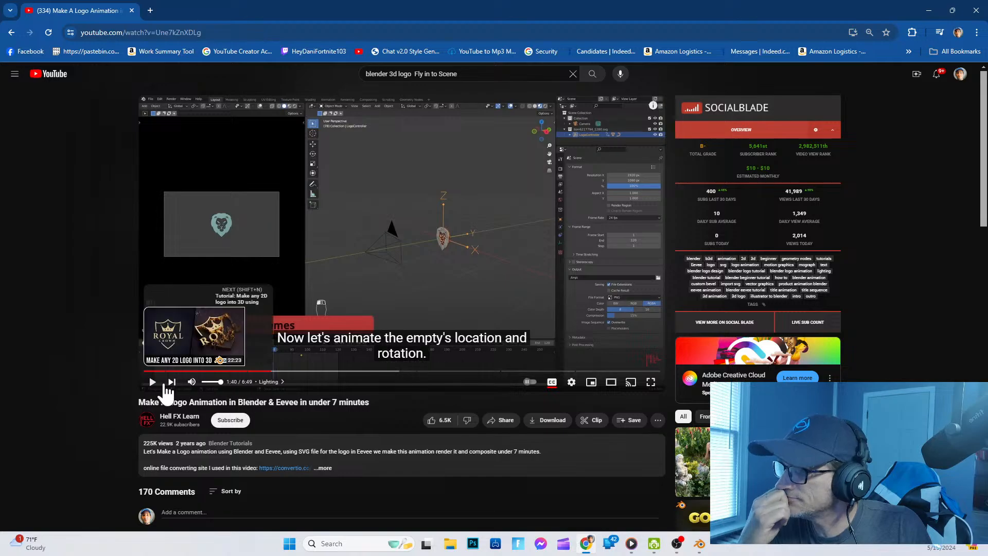
Step: Replay the passage on keyframing the empty and moving it behind the camera, and return to Blender
{"action": "left_click", "coordinate": [264, 371]}
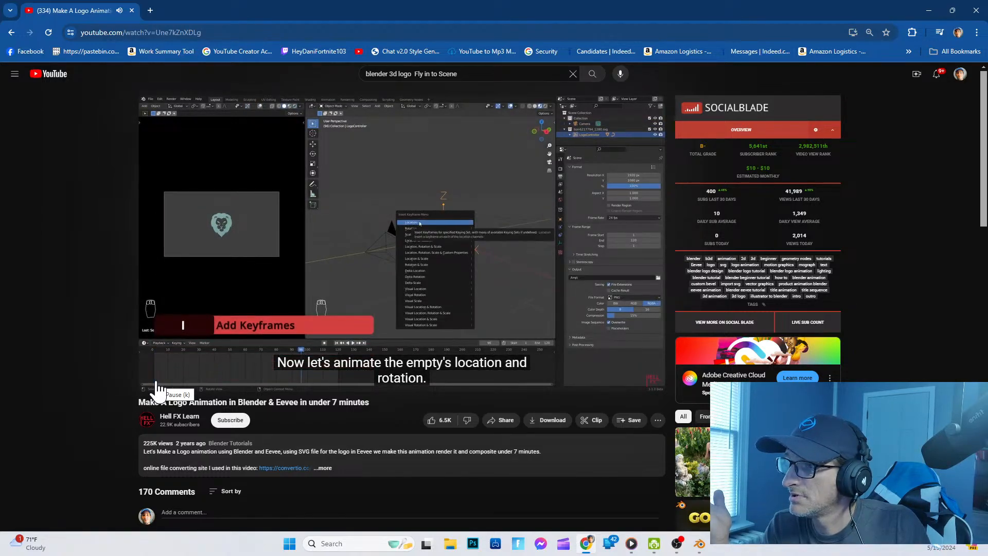
{"action": "left_click", "coordinate": [154, 381]}
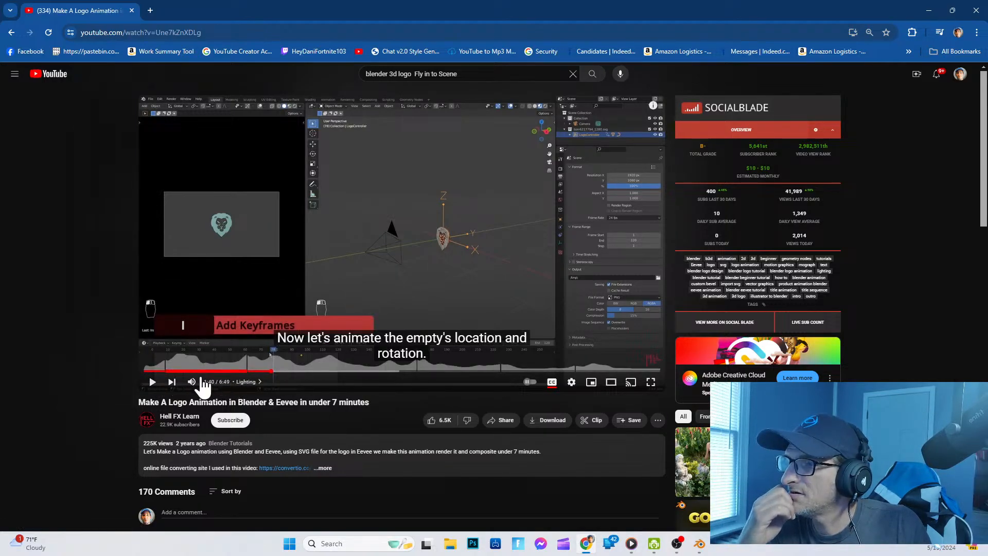
{"action": "left_click", "coordinate": [274, 352]}
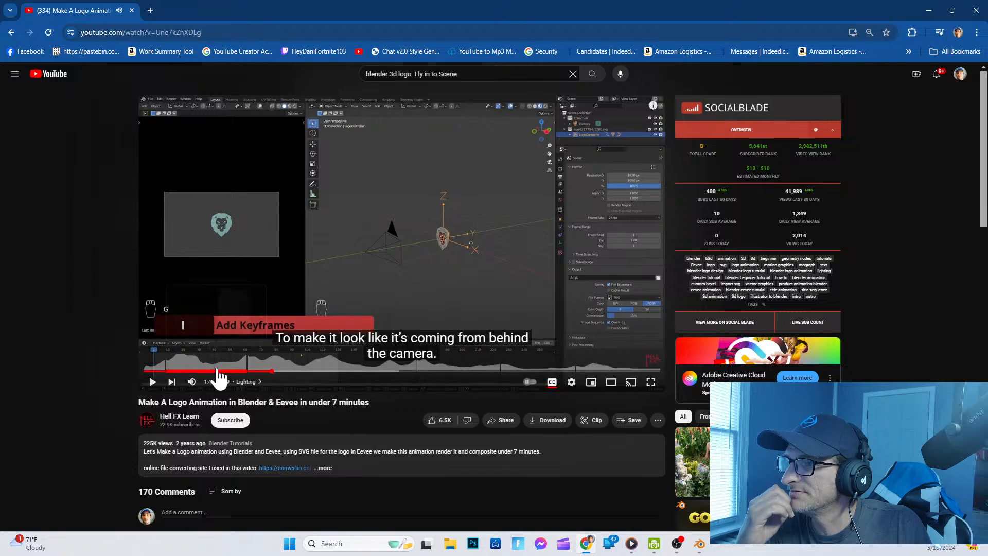
{"action": "left_click", "coordinate": [153, 381]}
{"action": "left_click", "coordinate": [268, 371]}
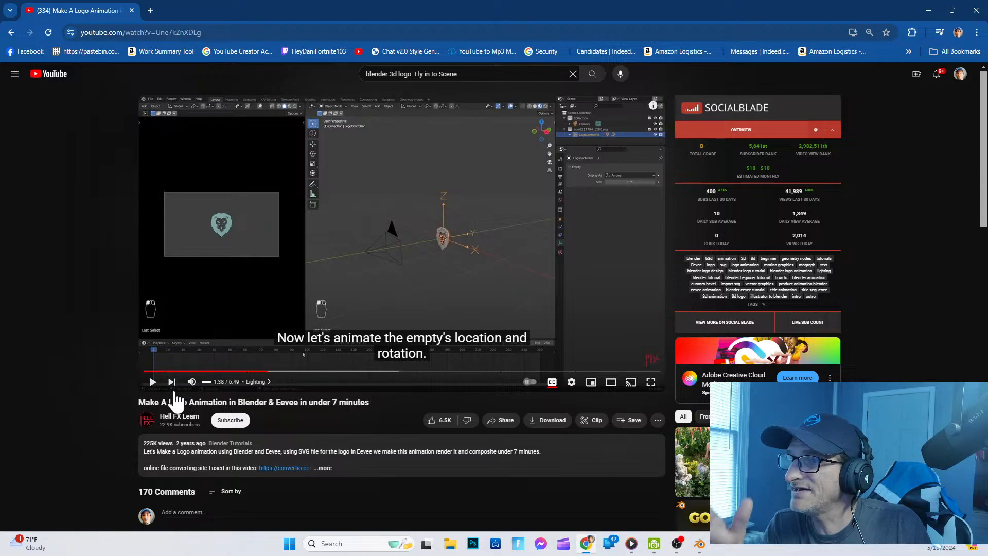
{"action": "left_click", "coordinate": [153, 382]}
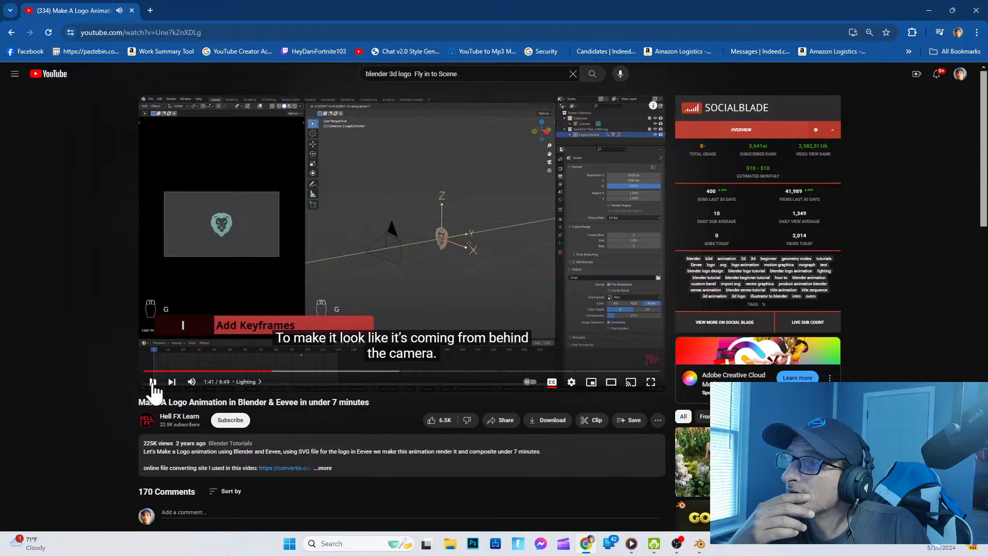
{"action": "left_click", "coordinate": [153, 384]}
{"action": "left_click", "coordinate": [153, 381]}
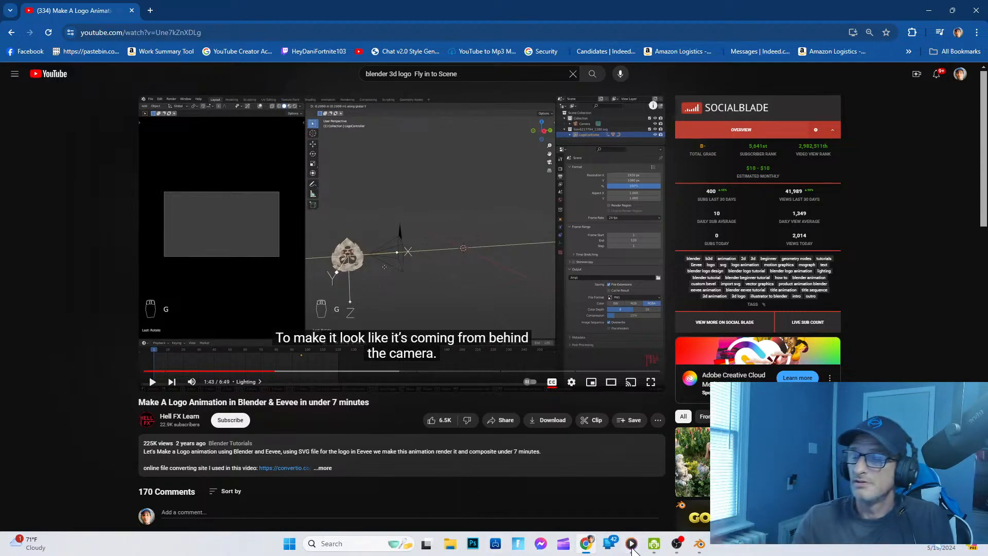
{"action": "left_click", "coordinate": [699, 544]}
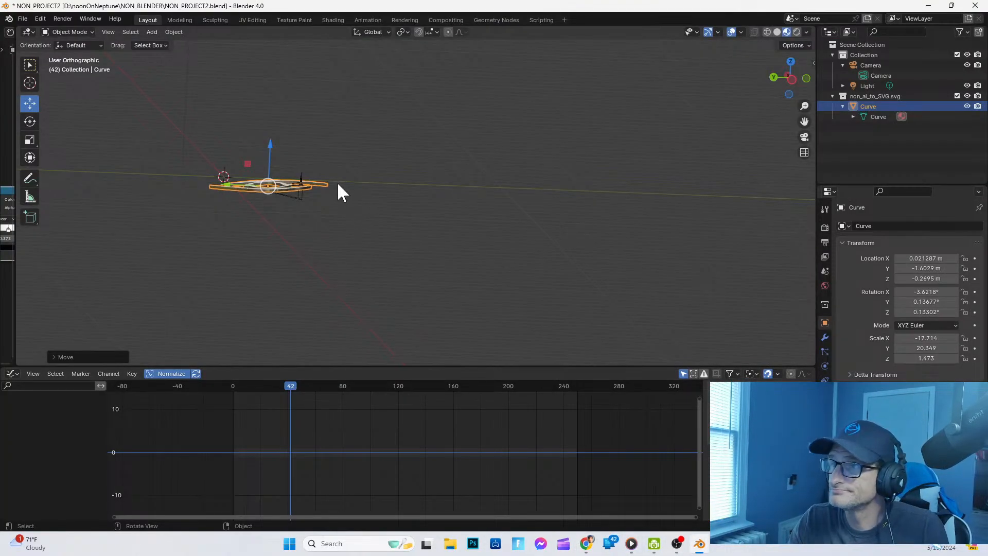
Step: Move the logo curve along the Y axis to about -21 m, far in front of the camera
{"action": "middle_click_drag", "start_coordinate": [383, 190], "coordinate": [540, 152]}
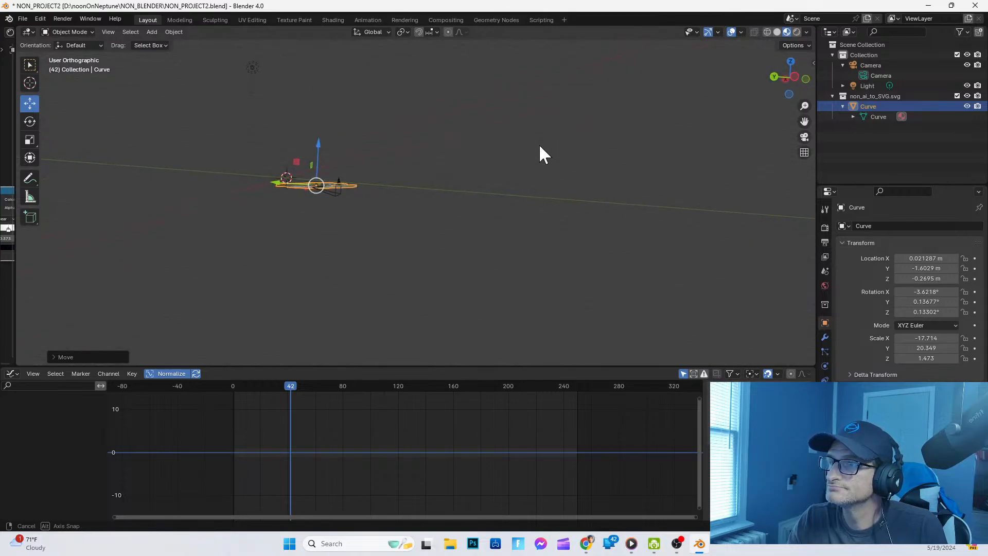
{"action": "middle_click_drag", "start_coordinate": [436, 204], "coordinate": [390, 192]}
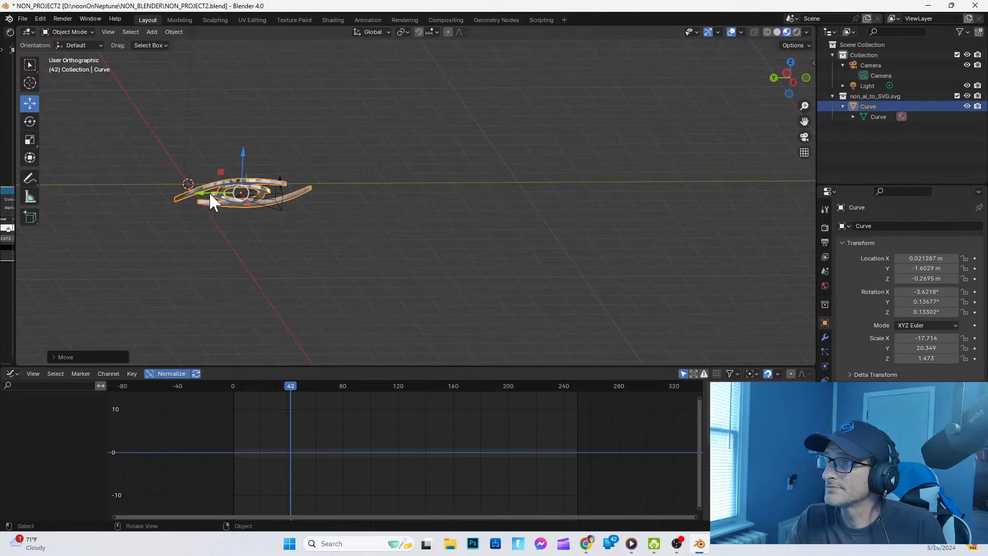
{"action": "left_click_drag", "start_coordinate": [206, 191], "coordinate": [751, 230]}
{"action": "scroll", "coordinate": [663, 220], "scroll_direction": "down", "scroll_amount": 3}
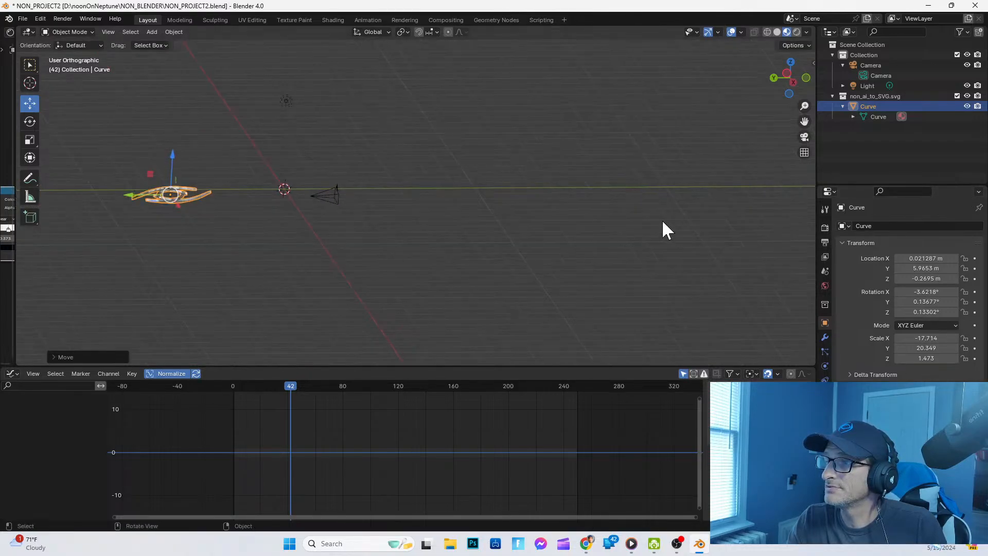
{"action": "left_click", "coordinate": [320, 194]}
{"action": "left_click", "coordinate": [174, 203]}
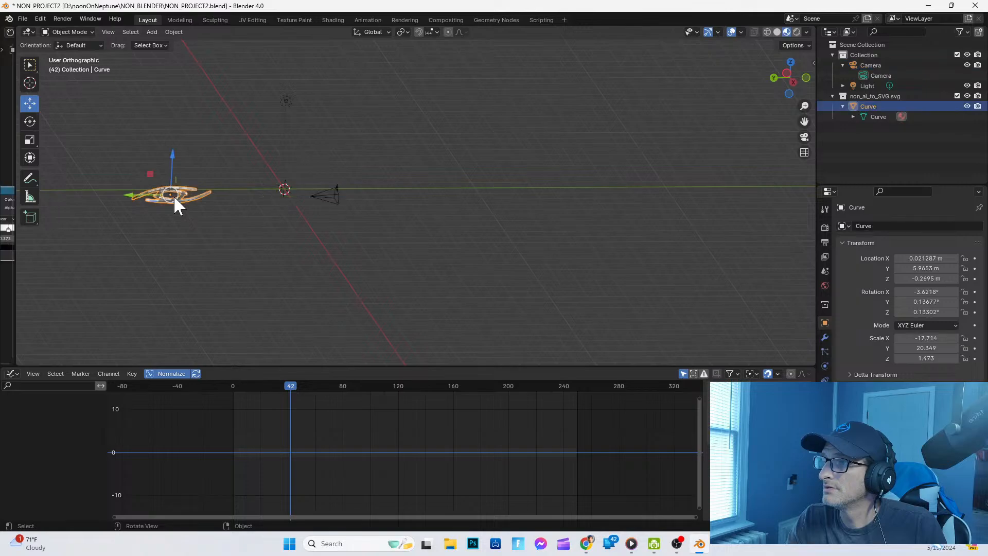
{"action": "left_click_drag", "start_coordinate": [139, 193], "coordinate": [661, 173]}
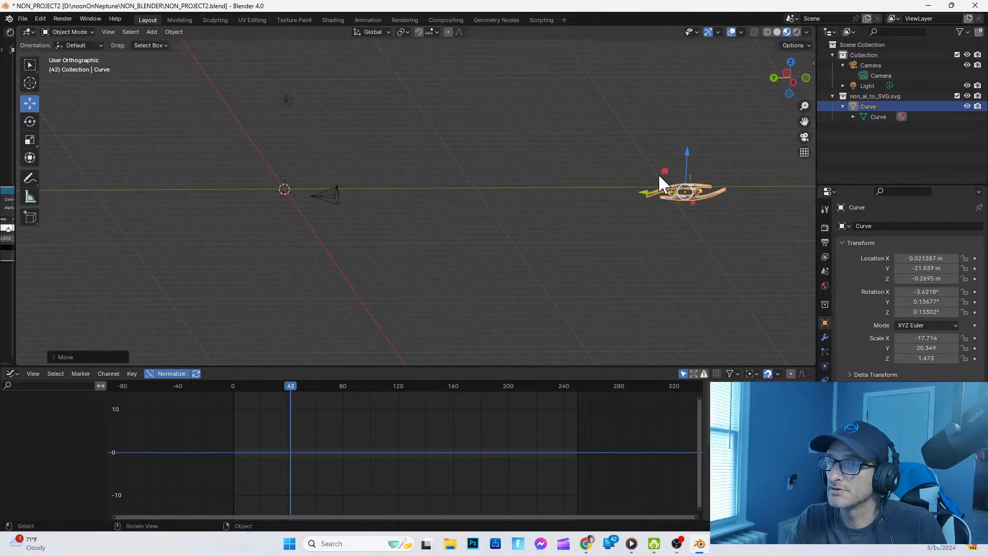
{"action": "left_click", "coordinate": [704, 176]}
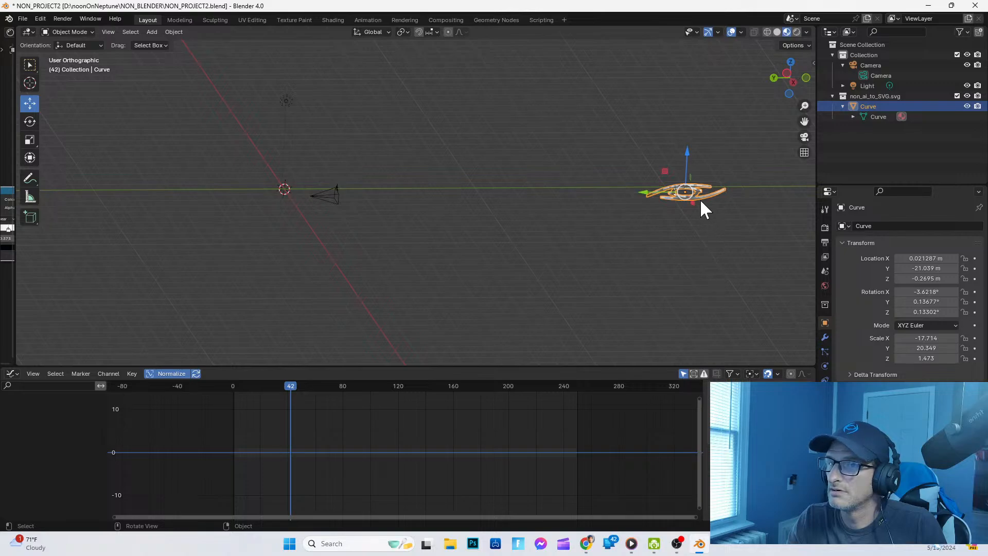
Step: Rotate the logo curve about the X axis to about -97.7° so it faces the camera, and check it in camera view
{"action": "left_click", "coordinate": [30, 121]}
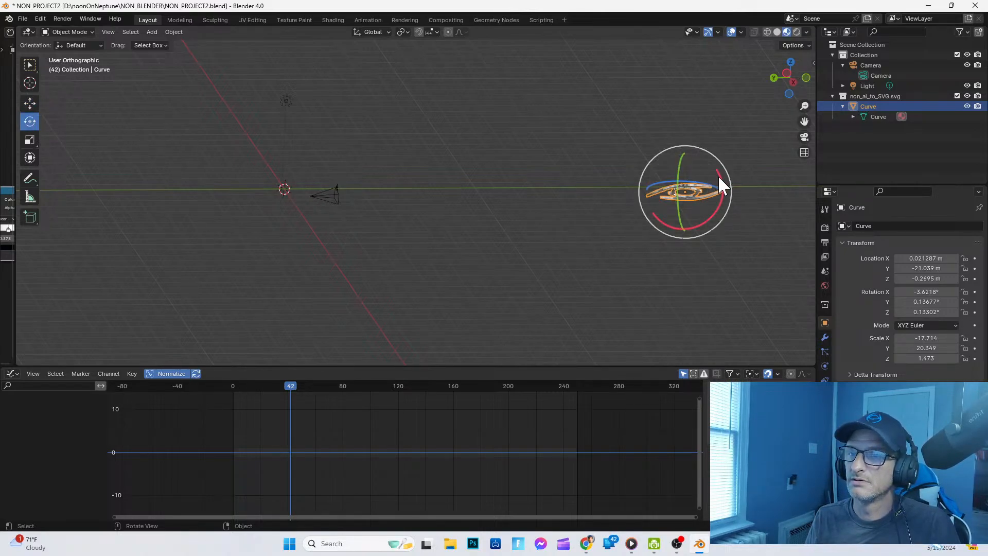
{"action": "left_click_drag", "start_coordinate": [720, 171], "coordinate": [658, 153]}
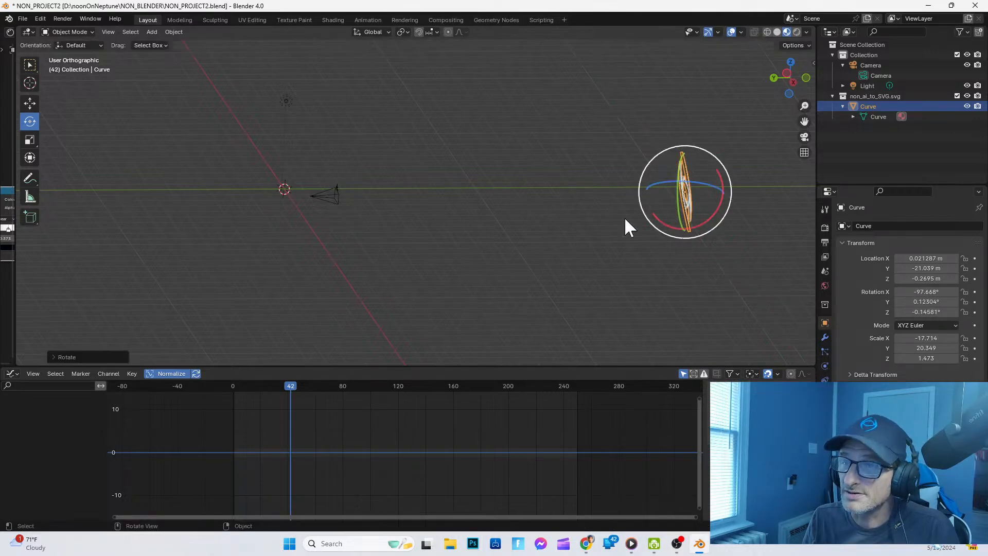
{"action": "left_click", "coordinate": [803, 138]}
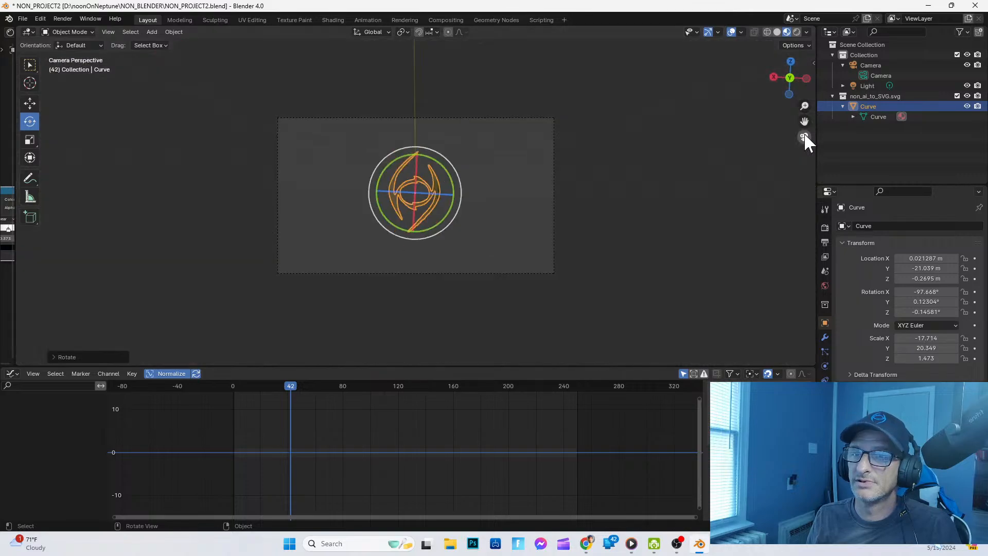
{"action": "key", "text": "Home"}
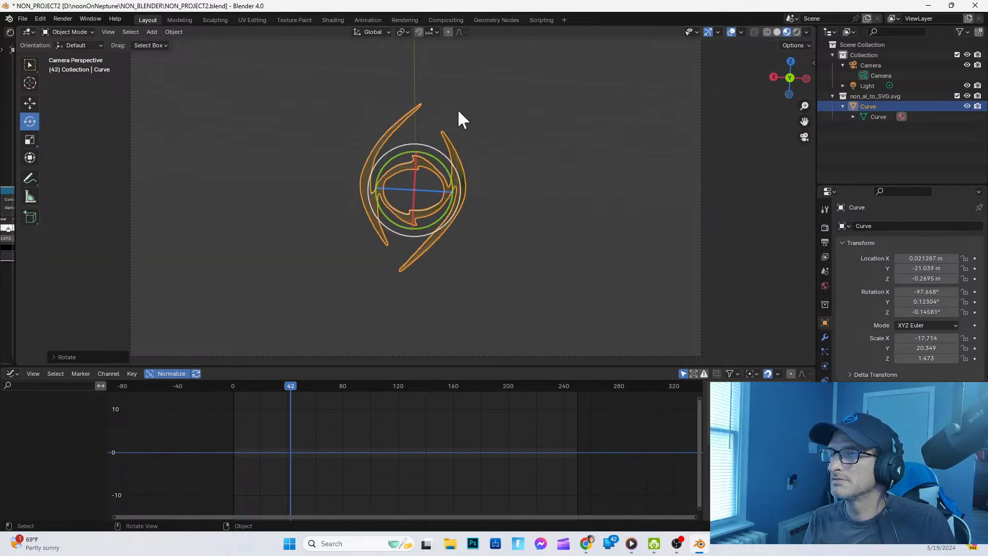
Step: Rotate the logo curve about the X axis to about -251° and set the current frame to 246
{"action": "left_click_drag", "start_coordinate": [416, 156], "coordinate": [402, 213]}
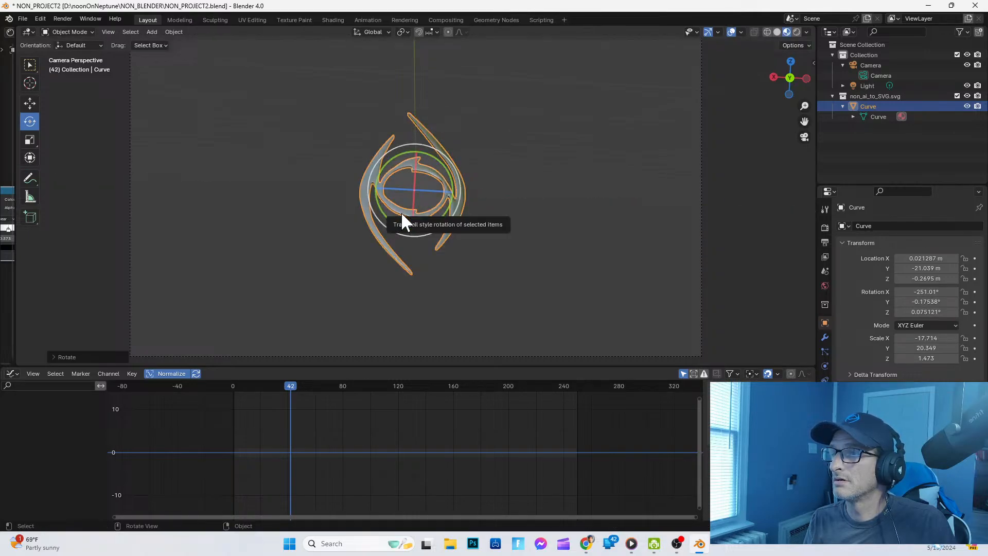
{"action": "left_click", "coordinate": [292, 384]}
{"action": "left_click_drag", "start_coordinate": [291, 384], "coordinate": [570, 383]}
Step: Turn off curve normalization in the Graph Editor and switch that editor area to the Timeline
{"action": "right_click", "coordinate": [571, 408]}
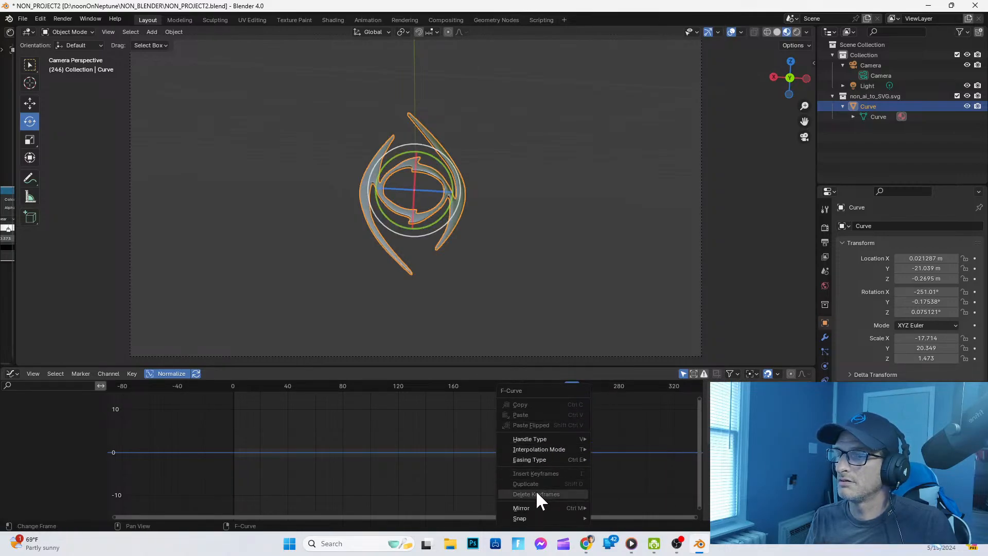
{"action": "left_click", "coordinate": [181, 373]}
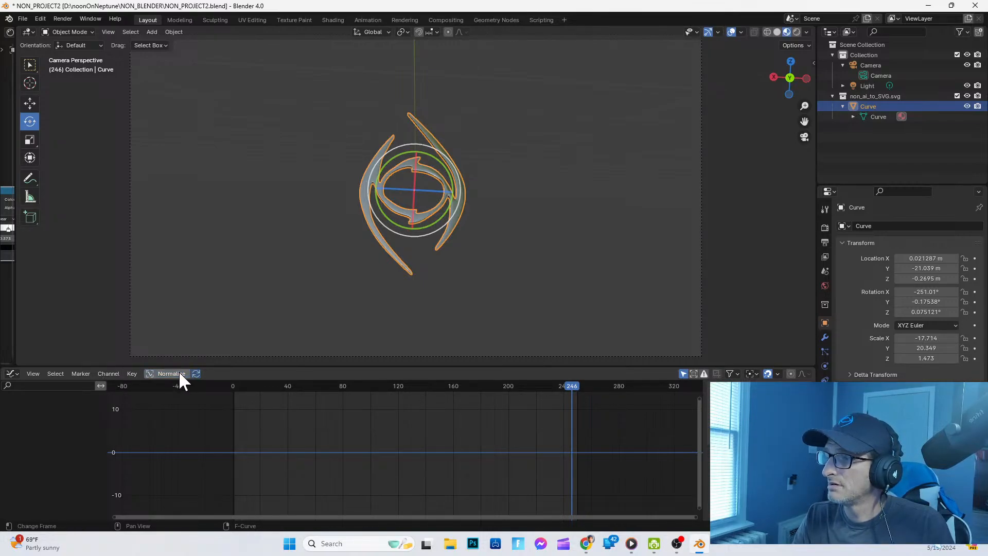
{"action": "left_click", "coordinate": [134, 374]}
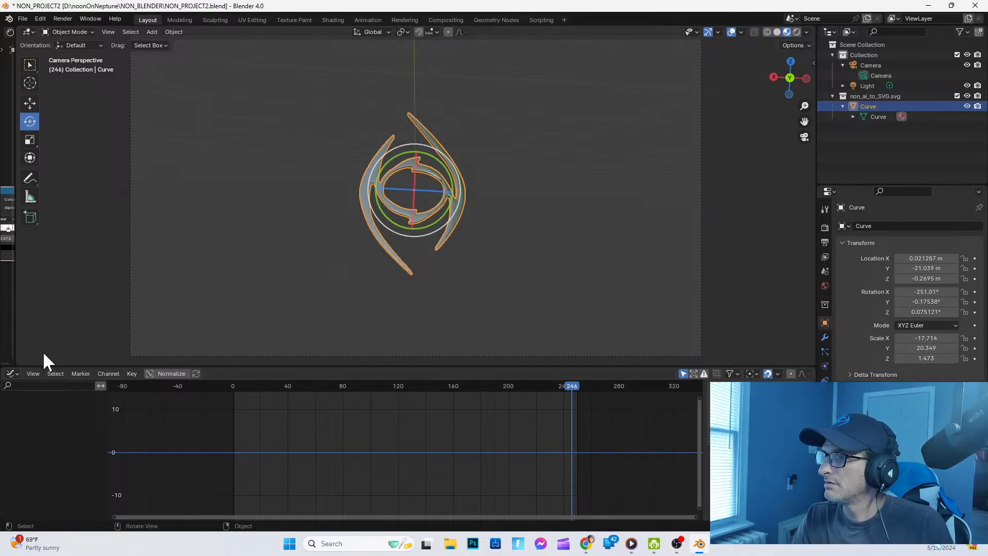
{"action": "left_click", "coordinate": [37, 373]}
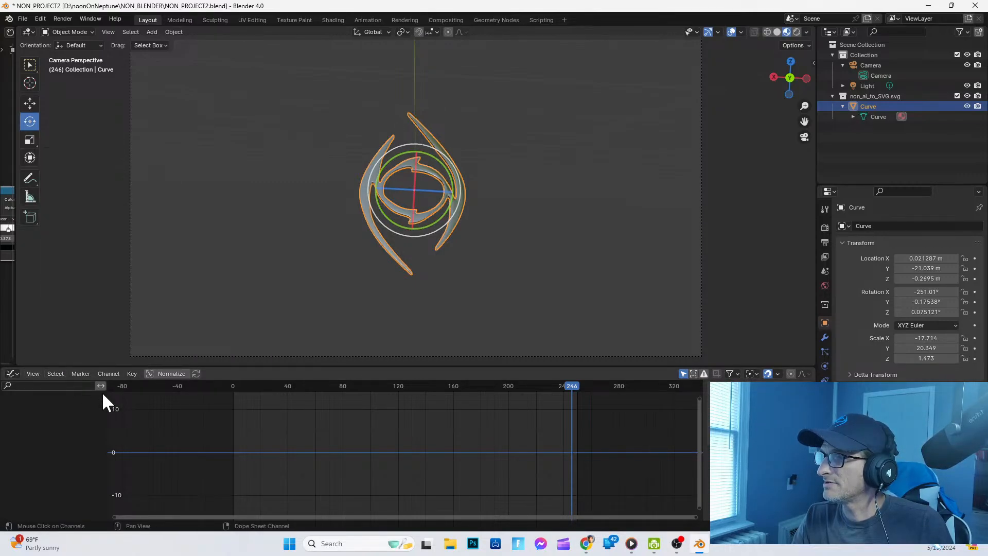
{"action": "right_click", "coordinate": [565, 453]}
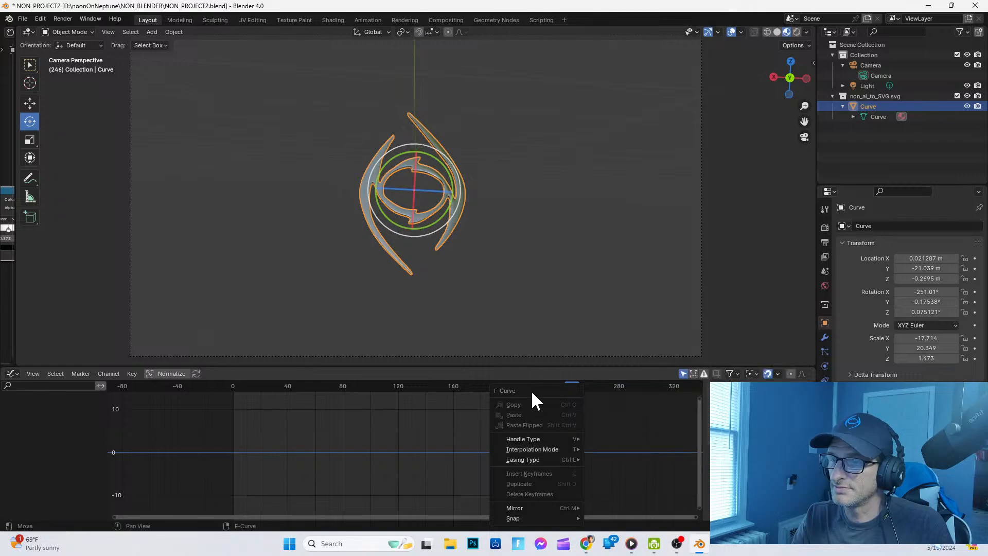
{"action": "left_click", "coordinate": [459, 453]}
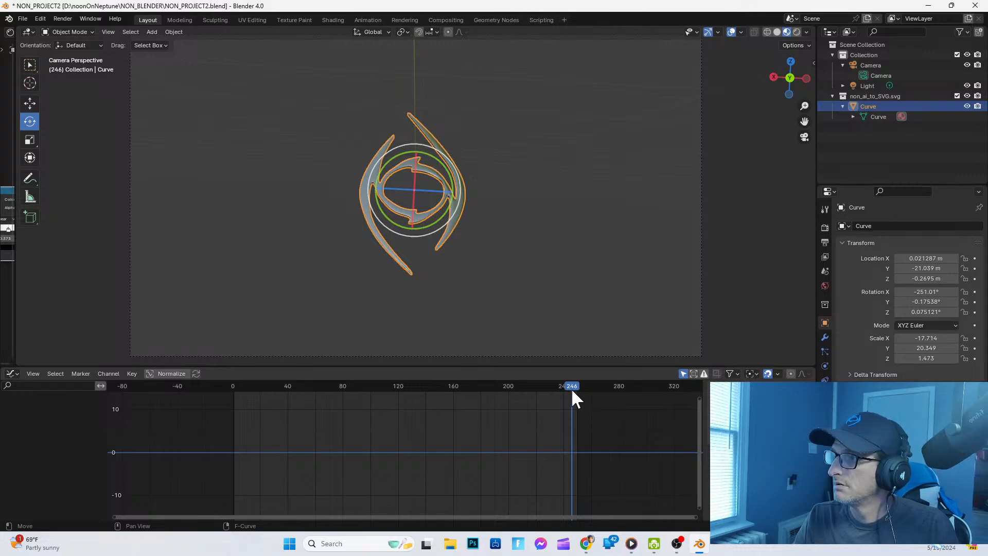
{"action": "left_click", "coordinate": [16, 374]}
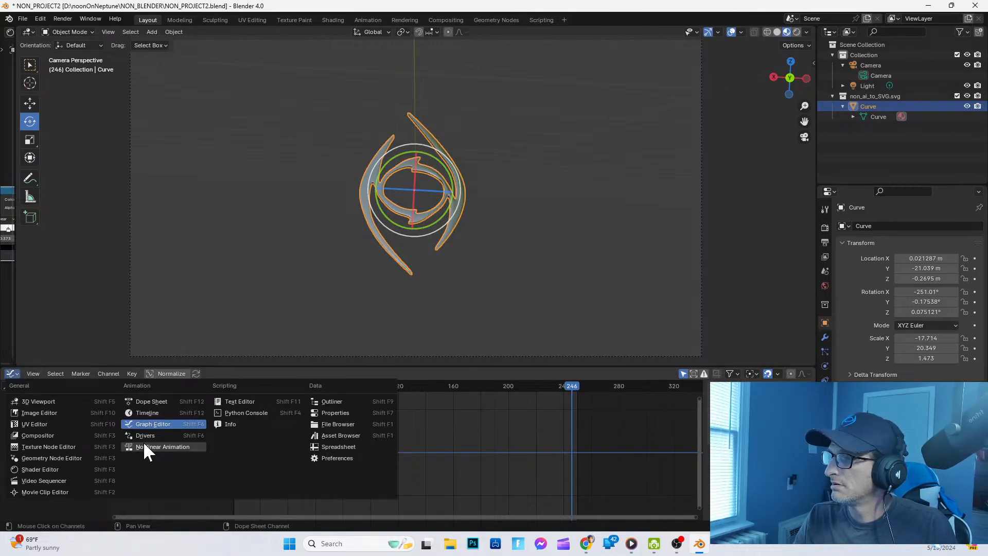
{"action": "left_click", "coordinate": [142, 411]}
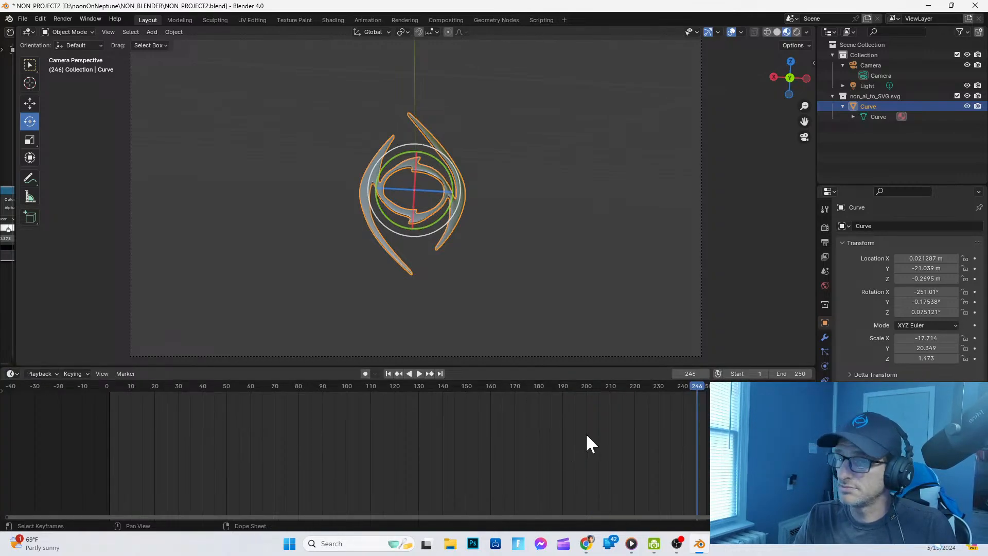
Step: Try to keyframe the logo curve at frames 246 and 230 by setting the keyframe type to Keyframe
{"action": "key", "text": "i"}
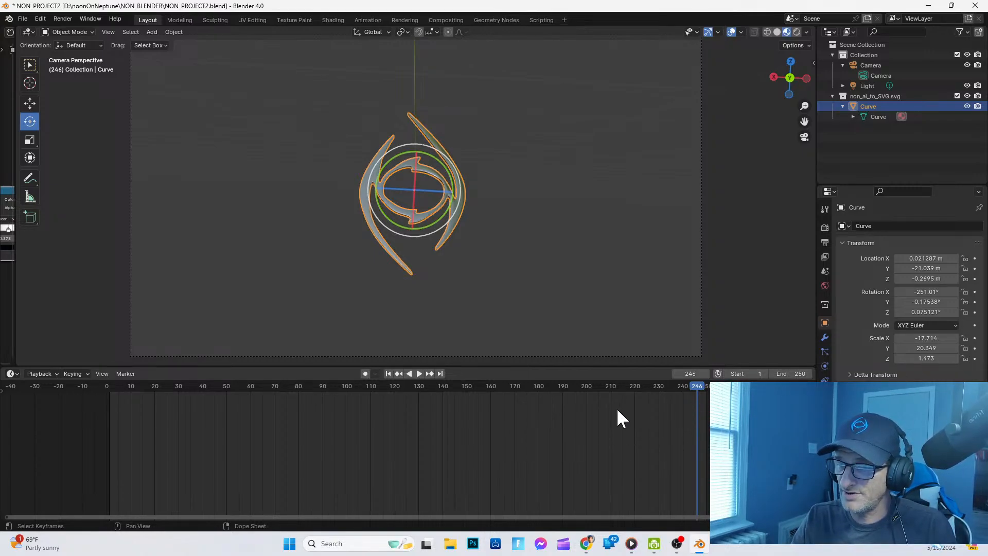
{"action": "right_click", "coordinate": [693, 400]}
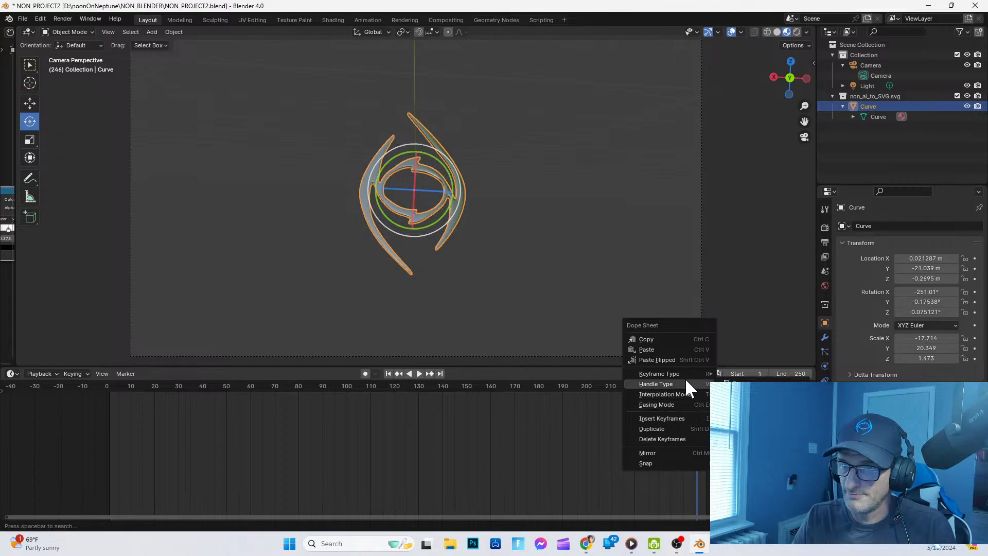
{"action": "mouse_move", "coordinate": [678, 373]}
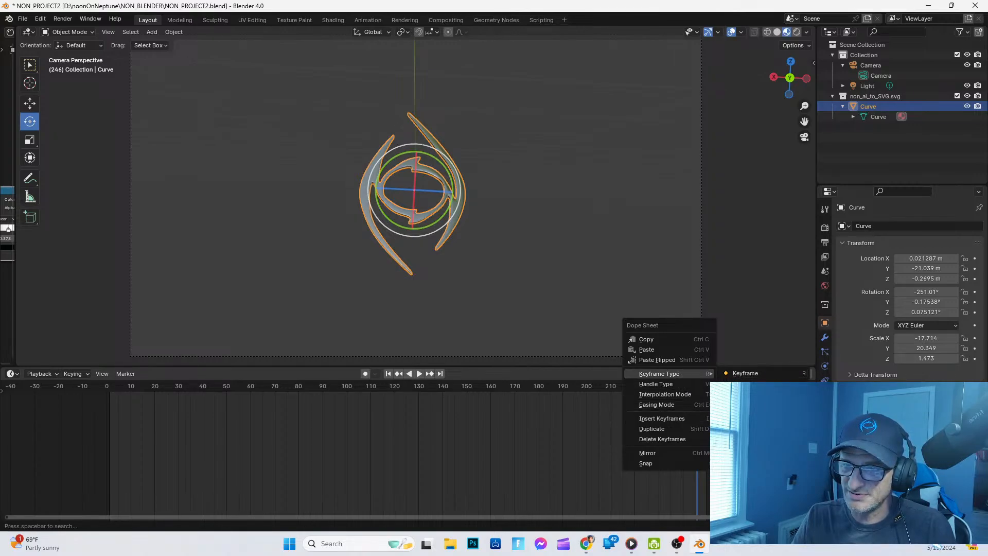
{"action": "left_click", "coordinate": [744, 373]}
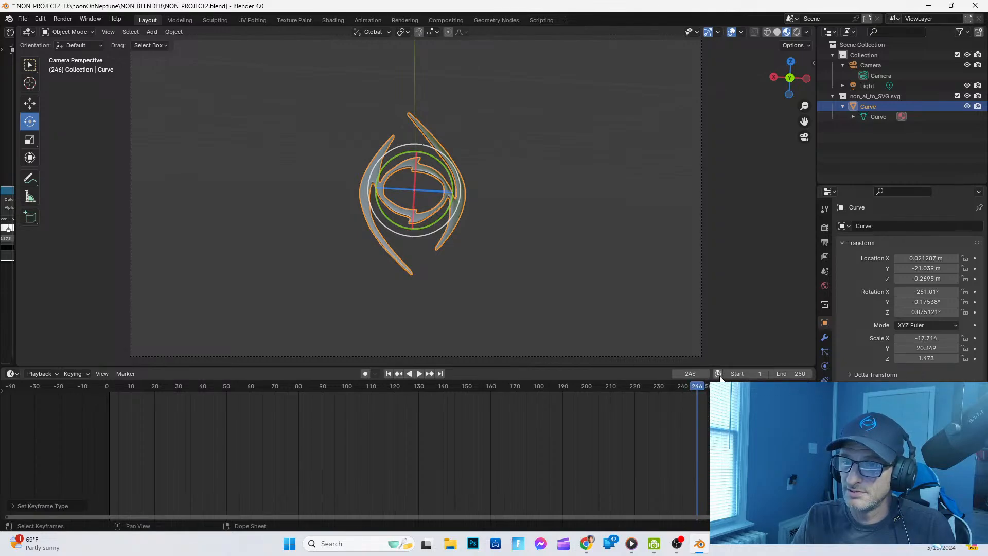
{"action": "left_click_drag", "start_coordinate": [696, 386], "coordinate": [659, 387]}
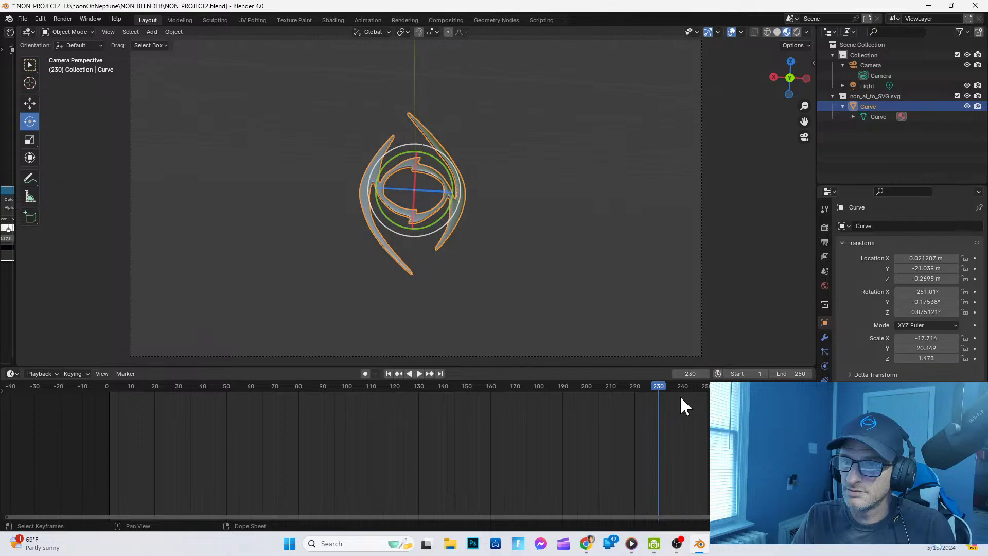
{"action": "right_click", "coordinate": [681, 398]}
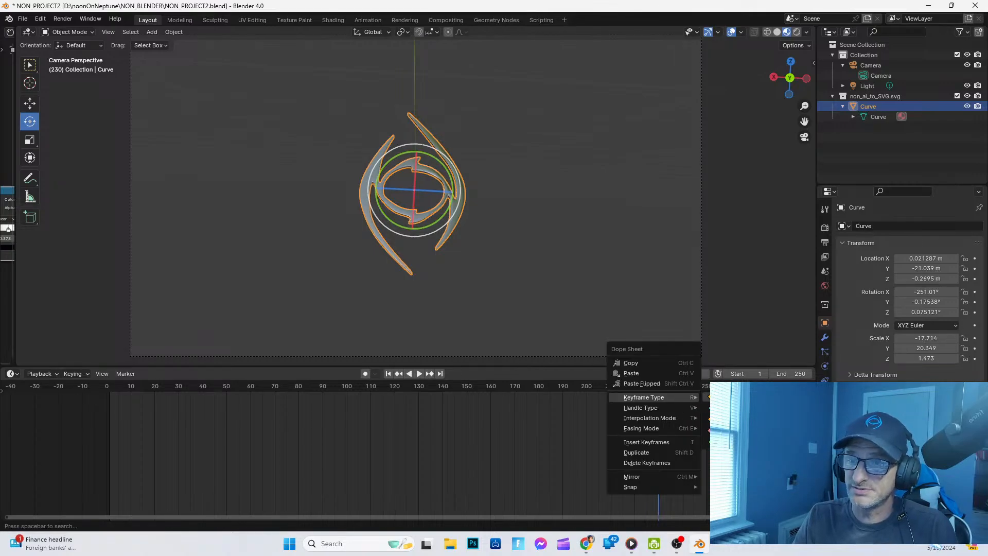
{"action": "left_click", "coordinate": [726, 397]}
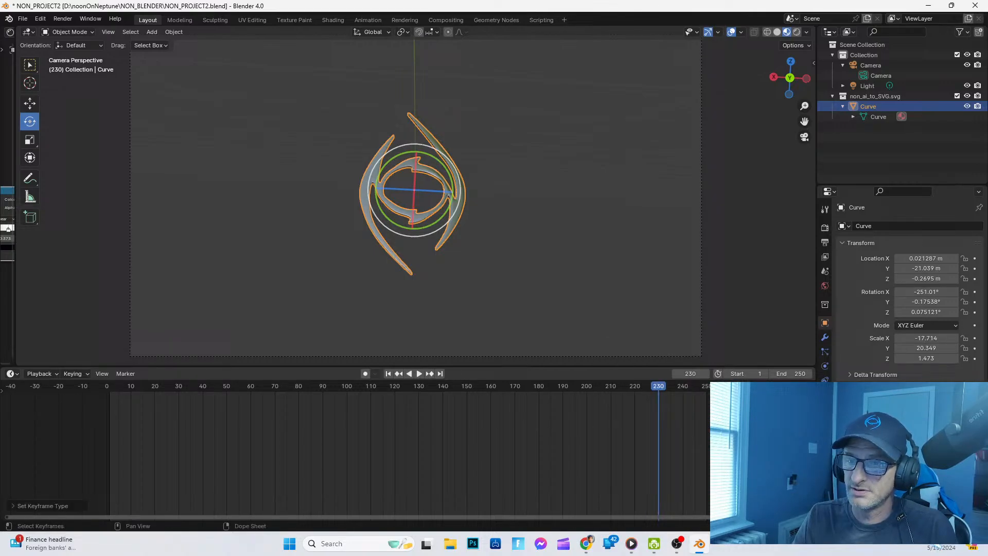
{"action": "key", "text": "r"}
{"action": "left_click", "coordinate": [666, 387]}
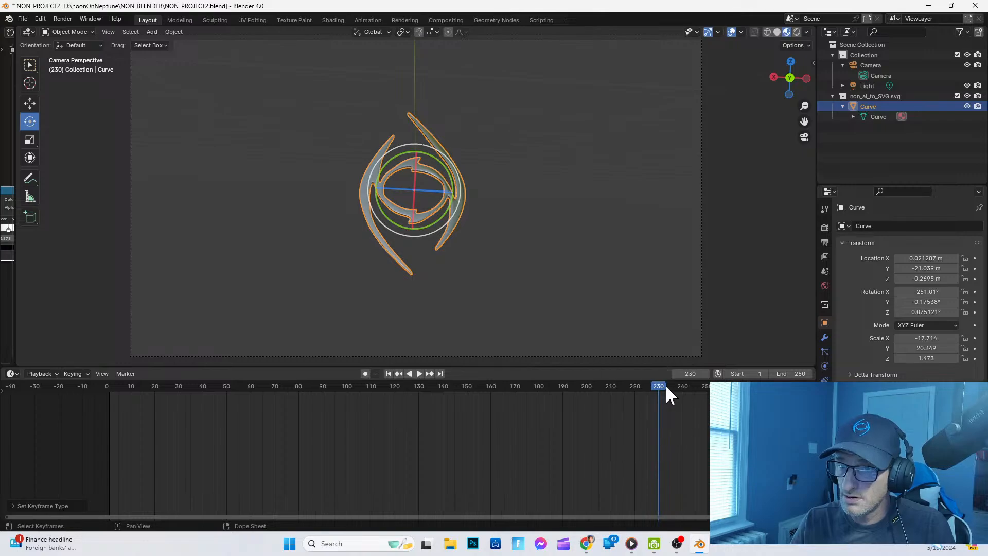
Step: Return to frame 2, stand the logo curve upright at about X -272.8°, Y 3.4°, Z 8.8°, and check it in camera view
{"action": "left_click_drag", "start_coordinate": [663, 387], "coordinate": [110, 350]}
{"action": "scroll", "coordinate": [600, 406], "scroll_direction": "up", "scroll_amount": 3}
{"action": "scroll", "coordinate": [600, 406], "scroll_direction": "down", "scroll_amount": 3}
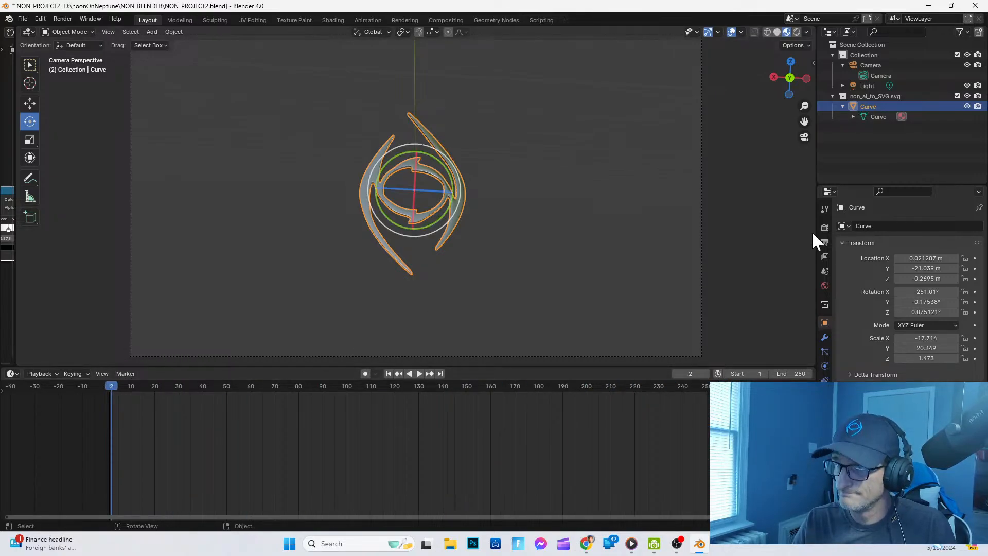
{"action": "left_click", "coordinate": [804, 137]}
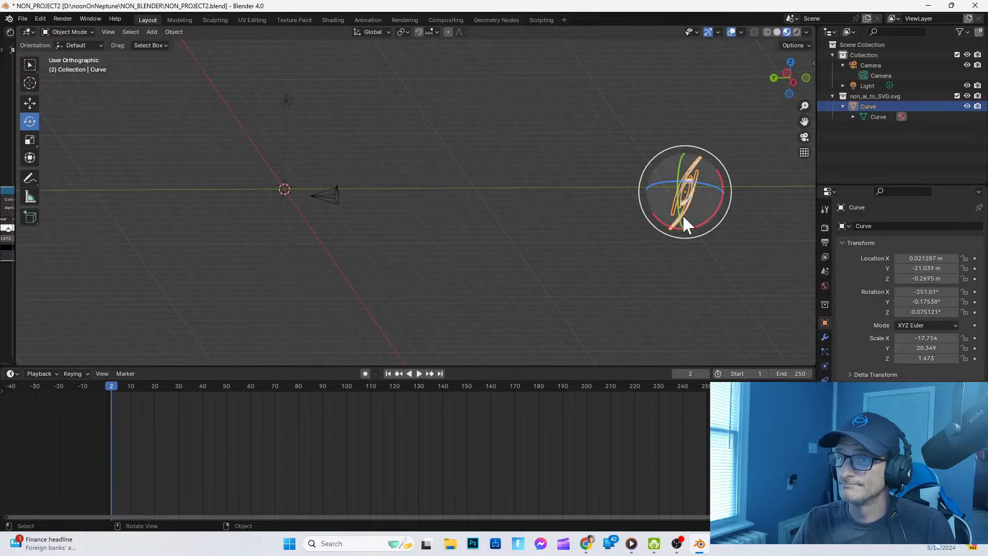
{"action": "left_click_drag", "start_coordinate": [720, 184], "coordinate": [776, 186]}
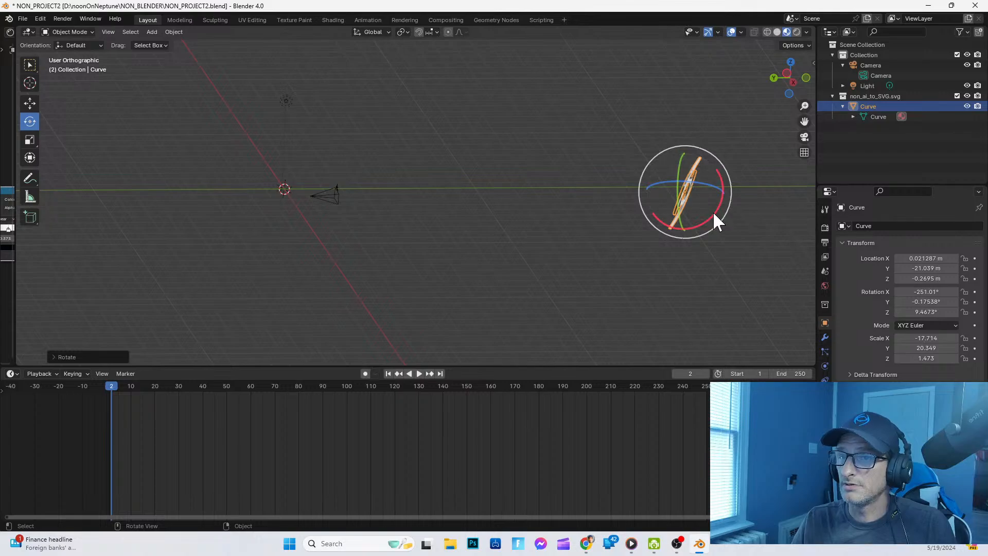
{"action": "left_click_drag", "start_coordinate": [713, 214], "coordinate": [772, 189]}
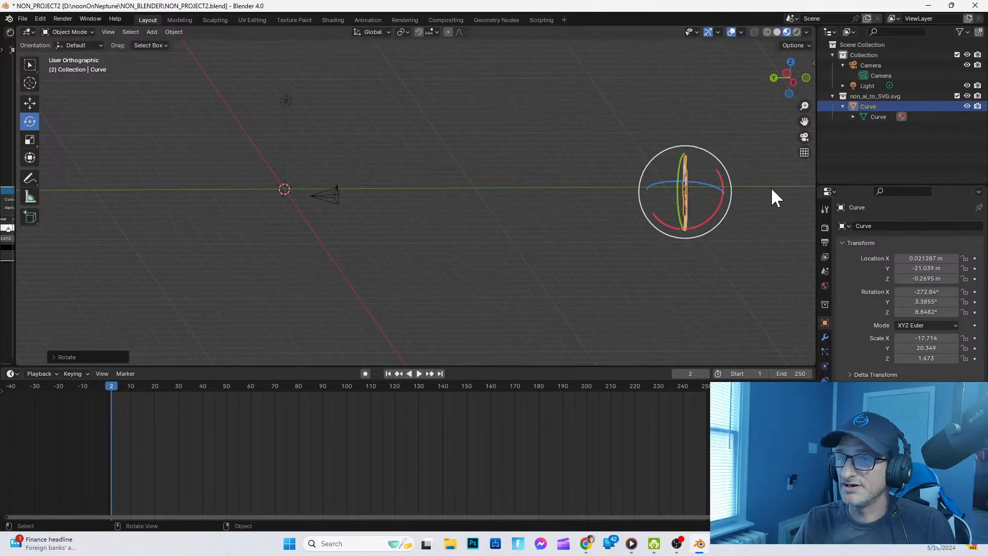
{"action": "left_click", "coordinate": [803, 137]}
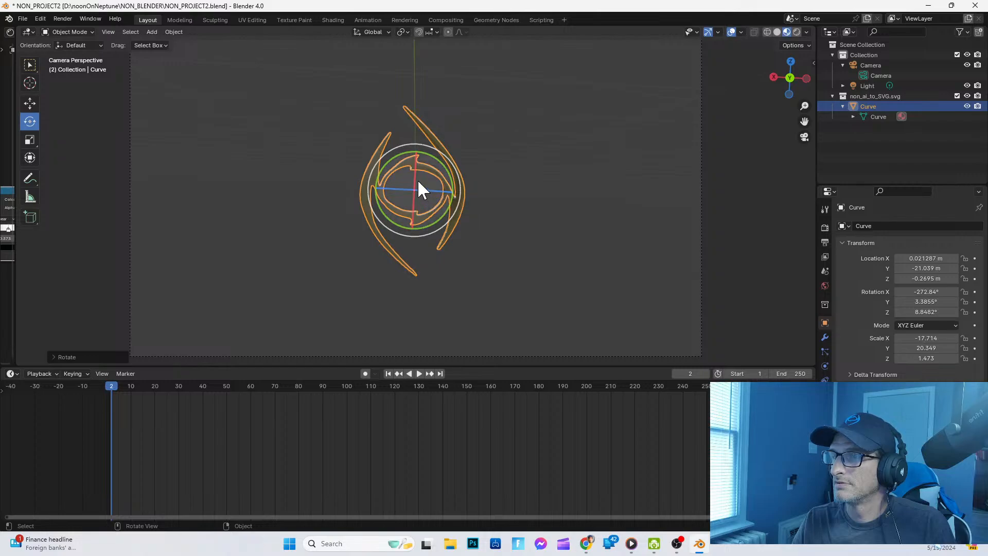
Step: Move the logo curve along the Y axis to about 10.2 m, behind the camera
{"action": "left_click", "coordinate": [803, 137]}
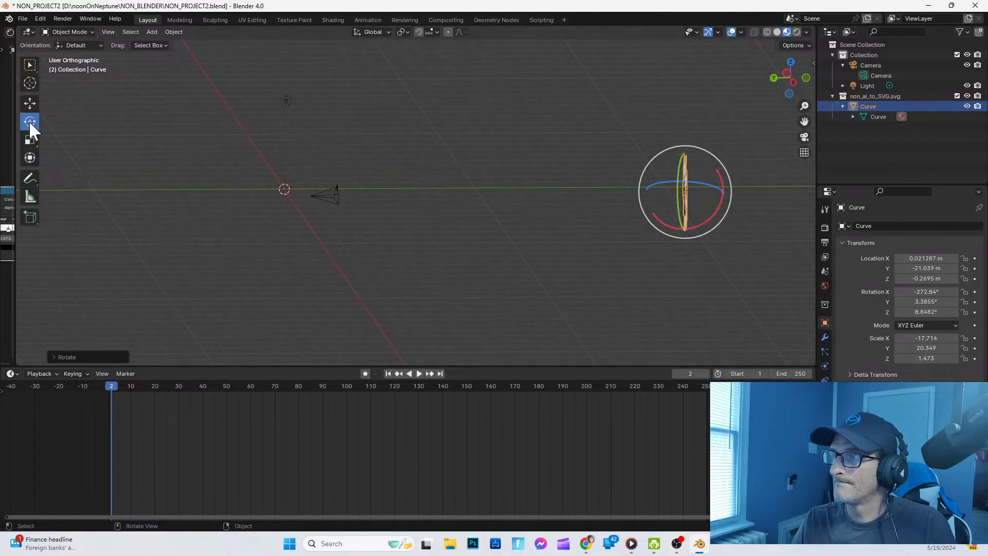
{"action": "left_click", "coordinate": [30, 106]}
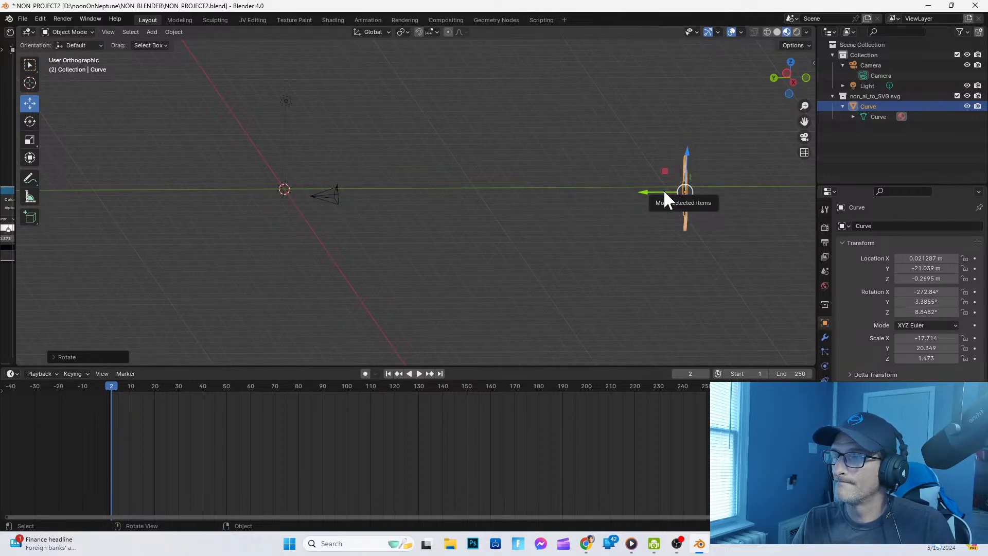
{"action": "left_click_drag", "start_coordinate": [664, 193], "coordinate": [64, 236]}
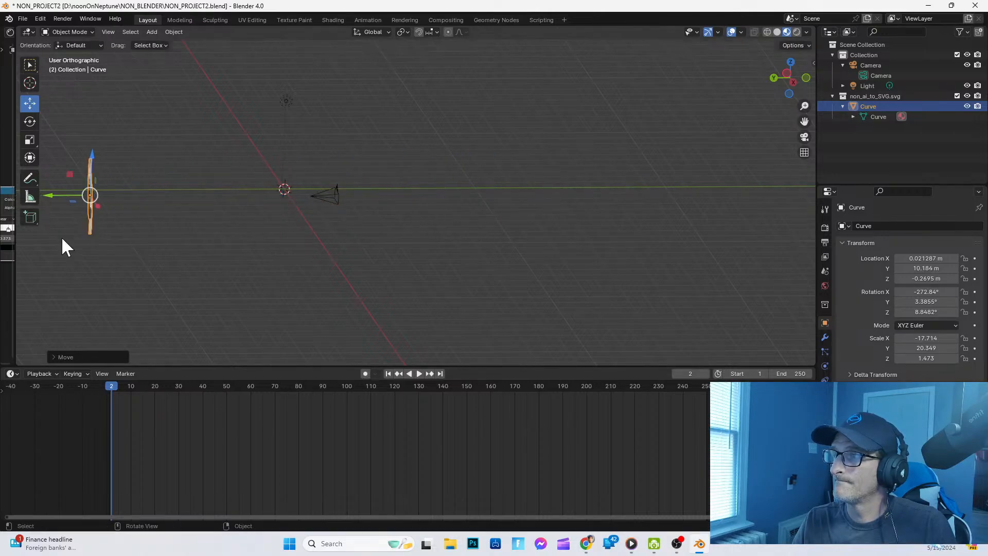
Step: Tilt the logo curve behind the camera to a rotation of about X -361.3°, Y 25.3°, Z 20.6°
{"action": "left_click", "coordinate": [30, 157]}
{"action": "left_click_drag", "start_coordinate": [125, 197], "coordinate": [141, 214]}
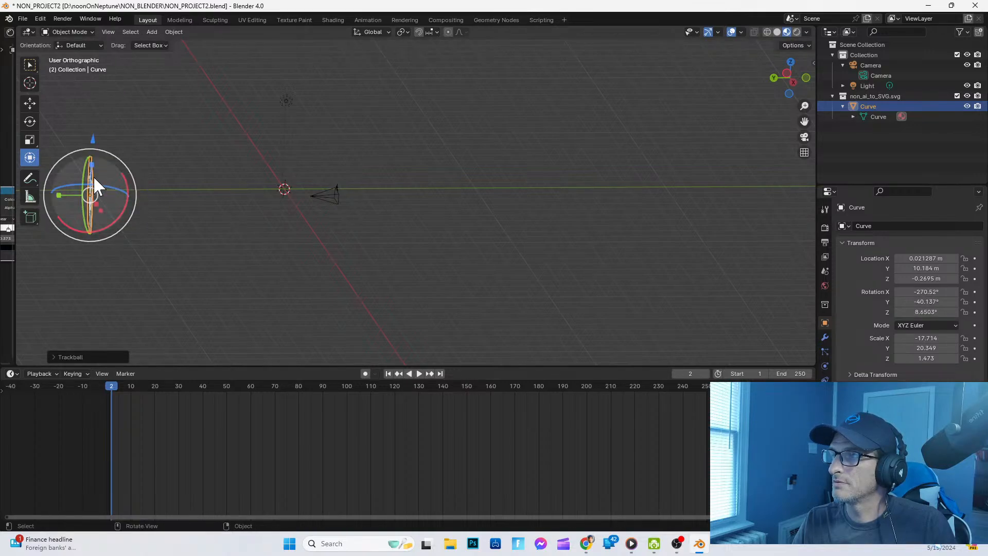
{"action": "middle_click_drag", "start_coordinate": [184, 240], "coordinate": [120, 241]}
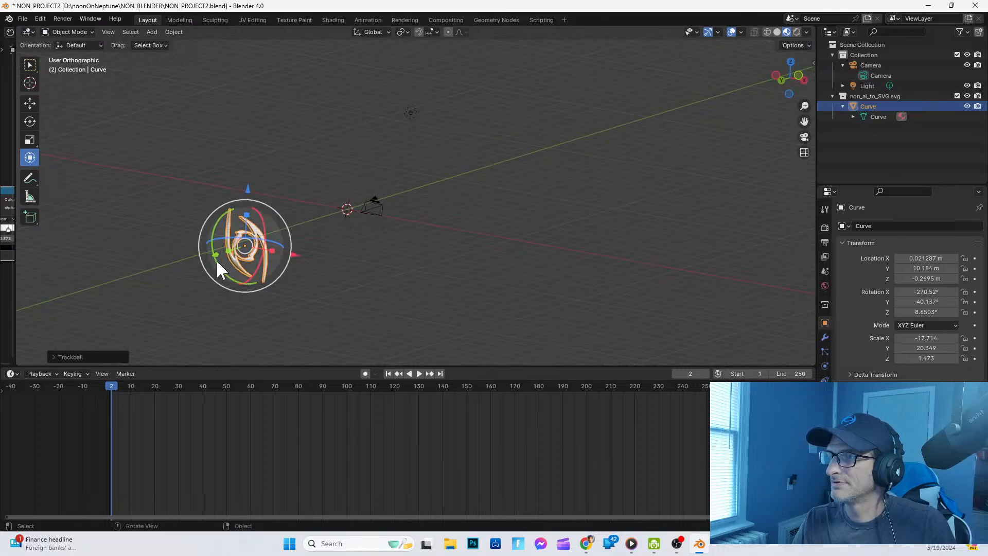
{"action": "mouse_move", "coordinate": [218, 218]}
{"action": "left_mouse_down"}
{"action": "mouse_move", "coordinate": [212, 232]}
{"action": "mouse_move", "coordinate": [222, 212]}
{"action": "left_mouse_up"}
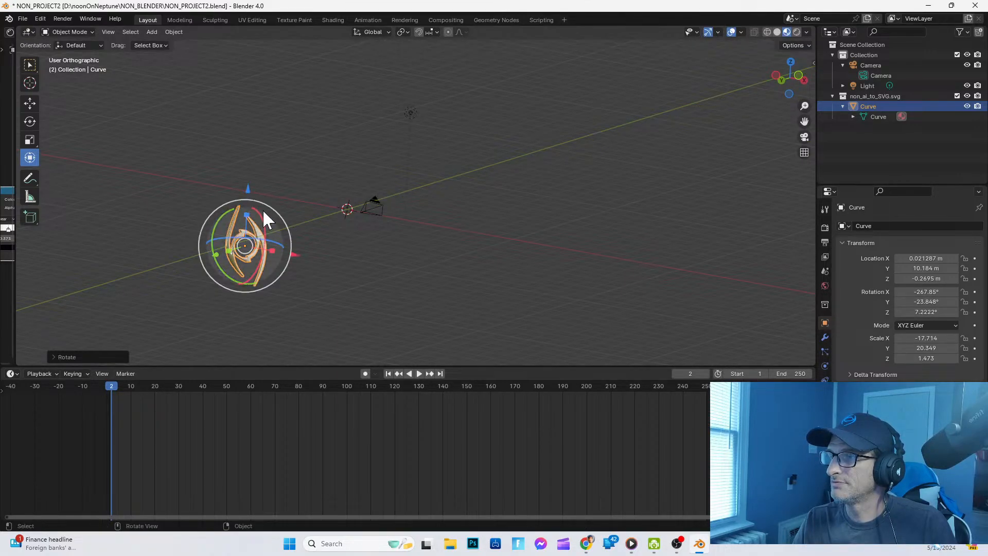
{"action": "left_click_drag", "start_coordinate": [252, 245], "coordinate": [263, 169]}
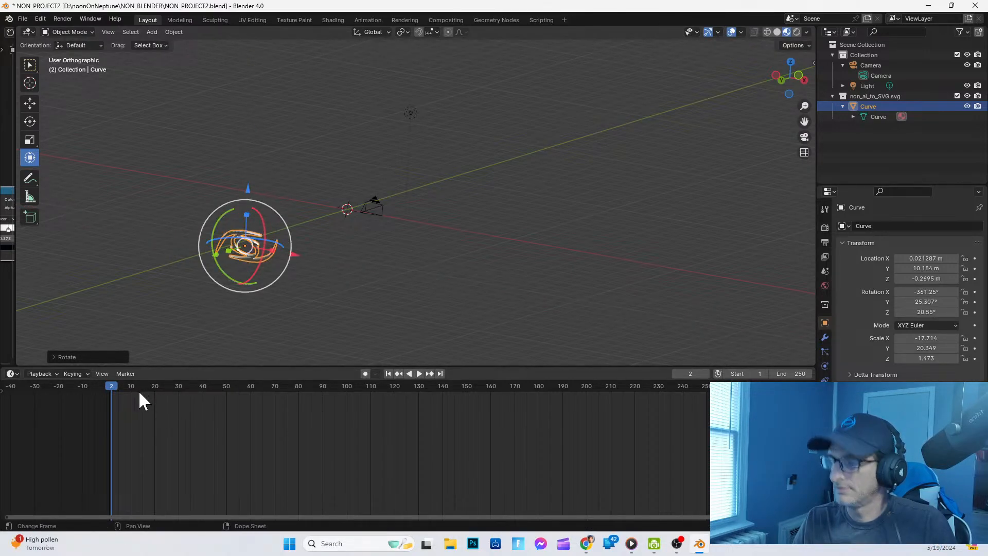
Step: Try to insert keyframes in the Timeline at frame 2 for All Channels, testing In Active Group before returning to All Channels
{"action": "key", "text": "i"}
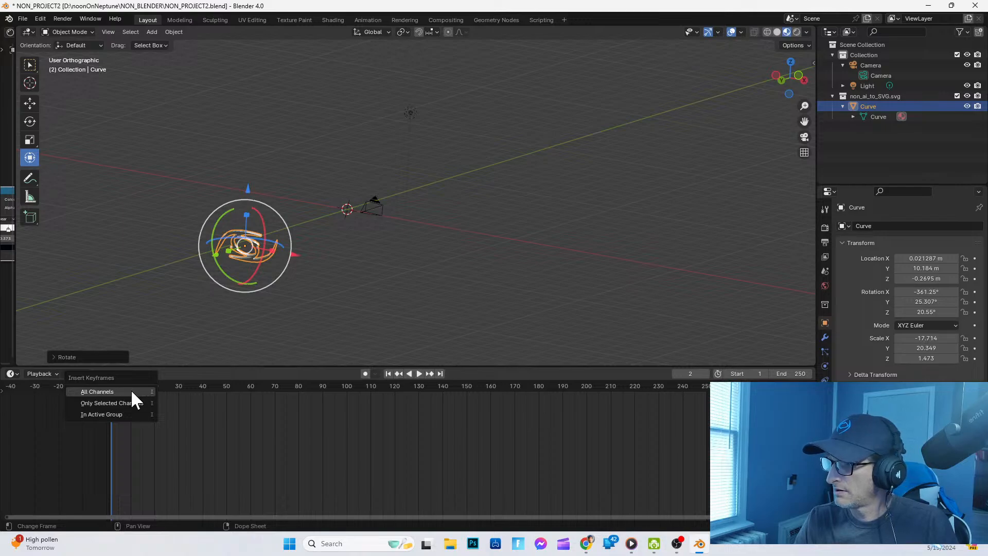
{"action": "left_click", "coordinate": [131, 390]}
{"action": "left_click", "coordinate": [16, 505]}
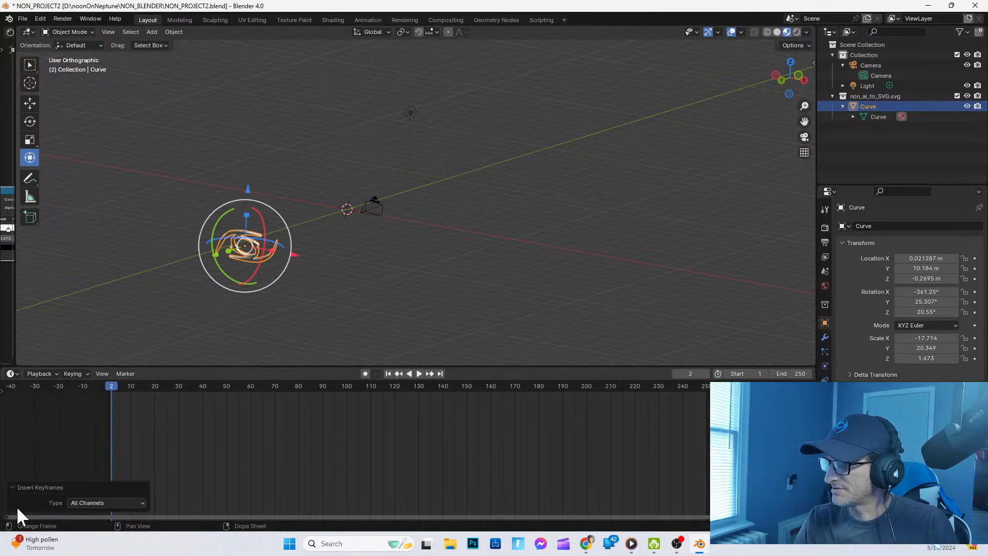
{"action": "left_click", "coordinate": [88, 504]}
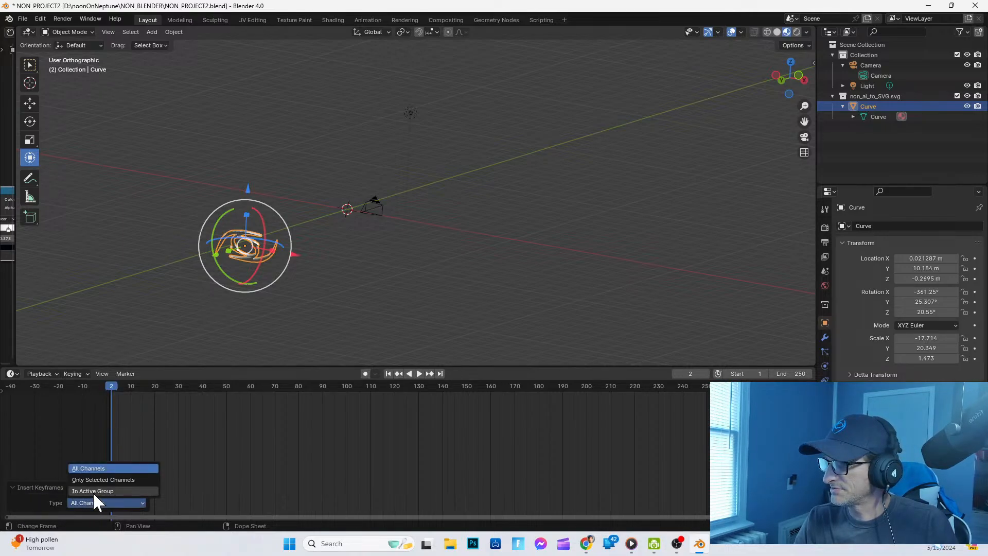
{"action": "left_click", "coordinate": [91, 490]}
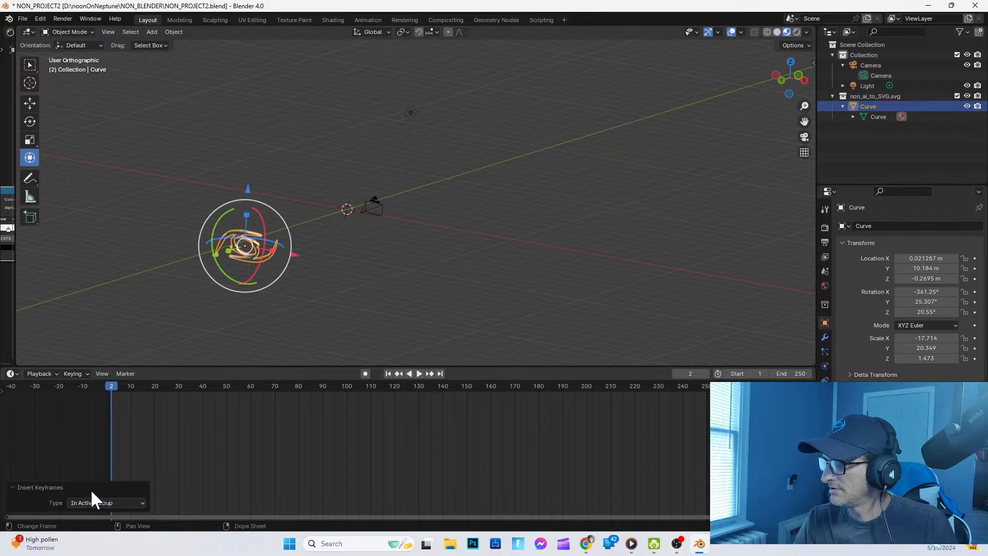
{"action": "left_click", "coordinate": [93, 499]}
{"action": "left_click", "coordinate": [88, 472]}
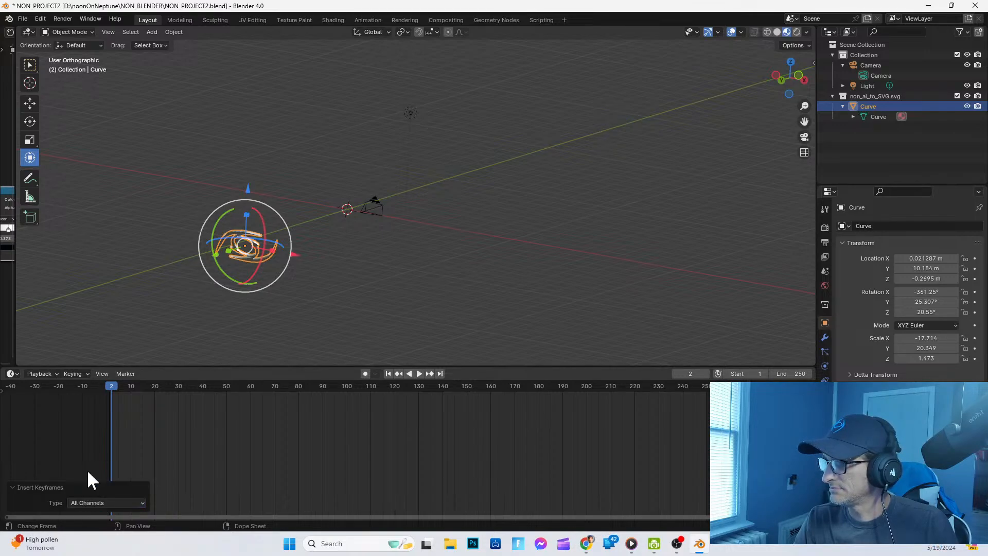
Step: Scrub the Timeline to frame 155 and back to frame 0 to check the logo curve's motion, and look over the playback options
{"action": "left_click_drag", "start_coordinate": [114, 385], "coordinate": [479, 407]}
{"action": "scroll", "coordinate": [448, 436], "scroll_direction": "down", "scroll_amount": 2}
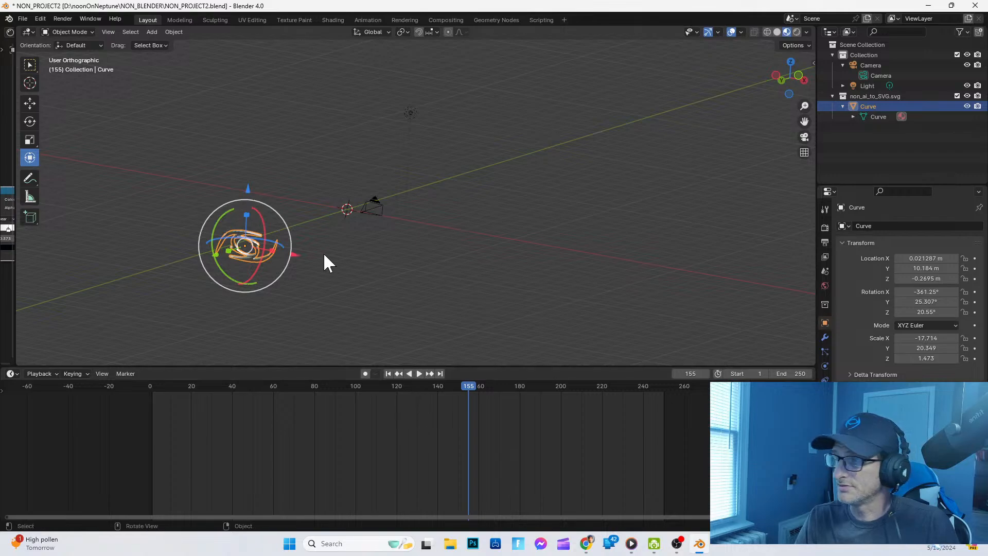
{"action": "left_click", "coordinate": [37, 373]}
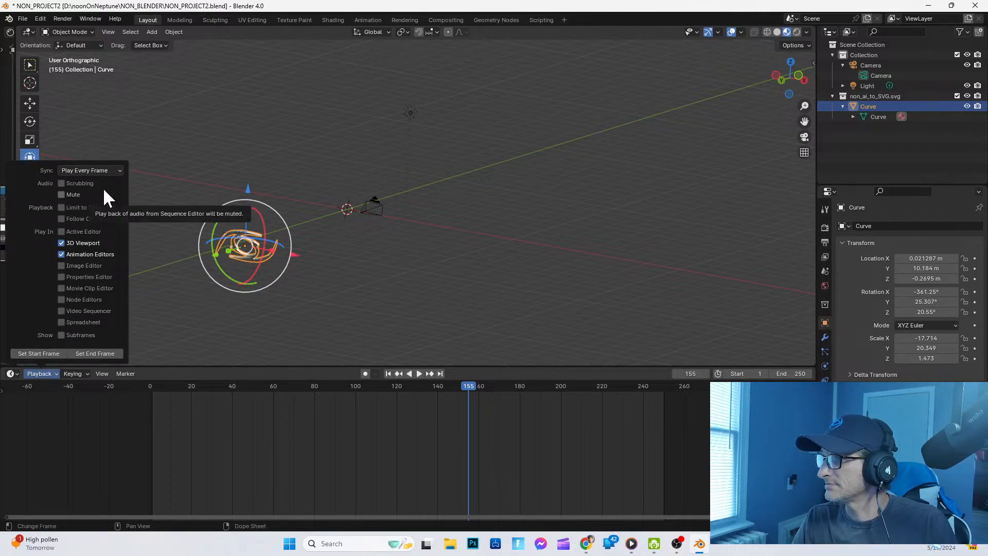
{"action": "left_click", "coordinate": [464, 151]}
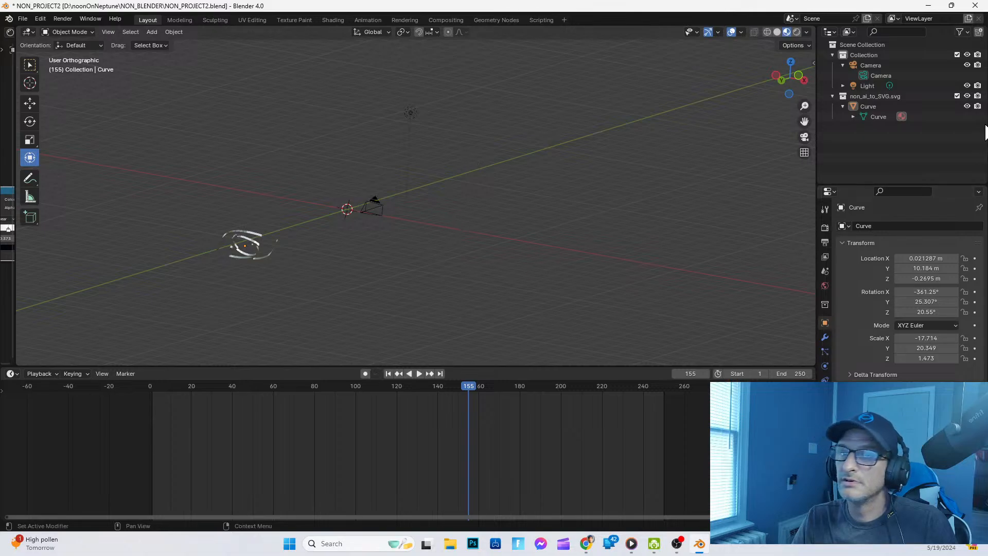
{"action": "left_click_drag", "start_coordinate": [467, 384], "coordinate": [109, 390]}
{"action": "scroll", "coordinate": [535, 418], "scroll_direction": "up", "scroll_amount": 5}
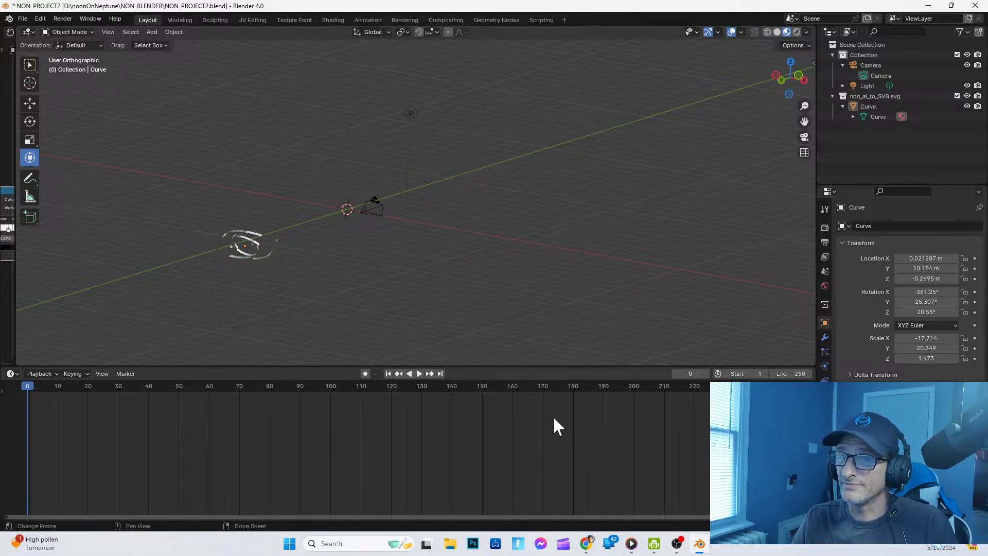
Step: Scrub the Timeline from frame 0 to frame 148 and check the animation through the camera view
{"action": "scroll", "coordinate": [552, 415], "scroll_direction": "down", "scroll_amount": 8}
{"action": "scroll", "coordinate": [432, 255], "scroll_direction": "down", "scroll_amount": 1}
{"action": "scroll", "coordinate": [346, 275], "scroll_direction": "up", "scroll_amount": 3}
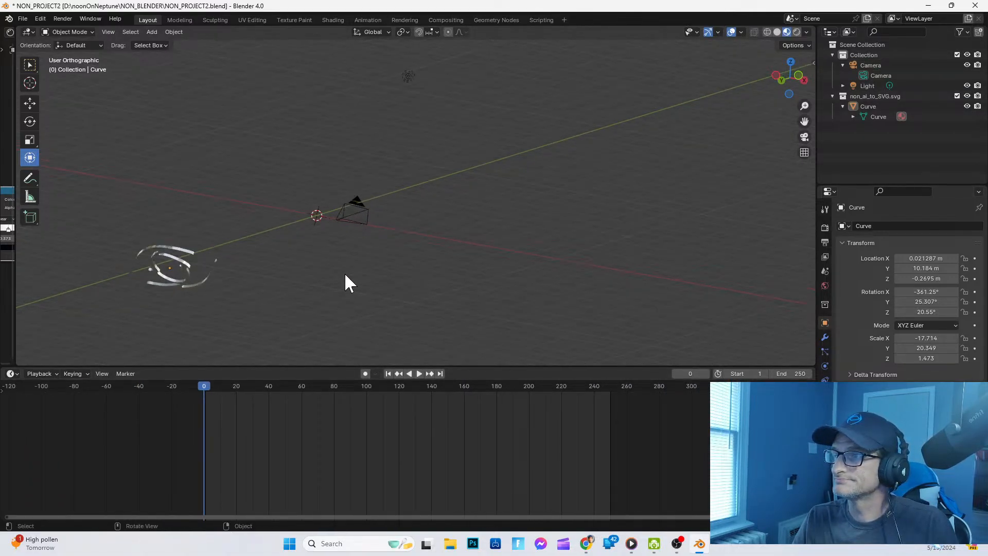
{"action": "left_click_drag", "start_coordinate": [205, 385], "coordinate": [444, 367]}
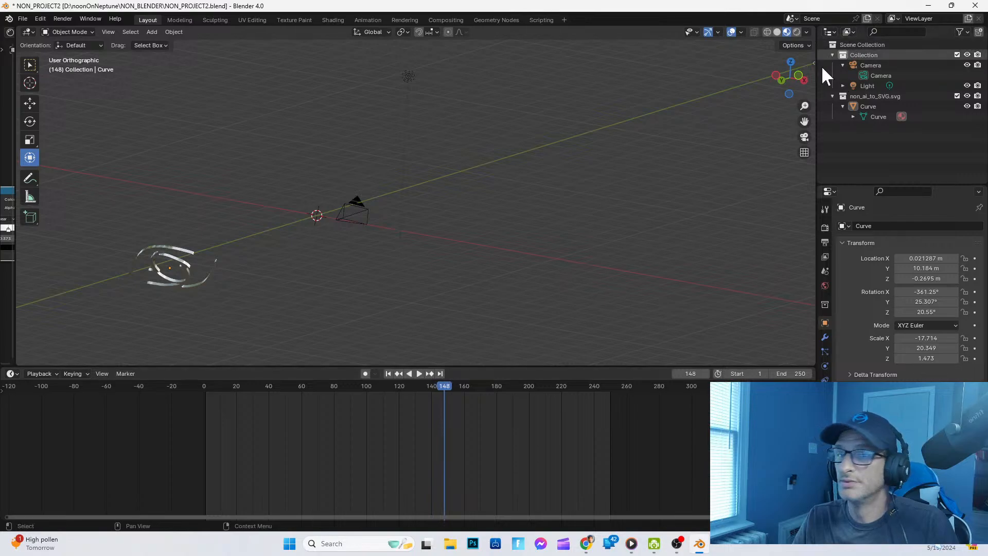
{"action": "left_click", "coordinate": [803, 139]}
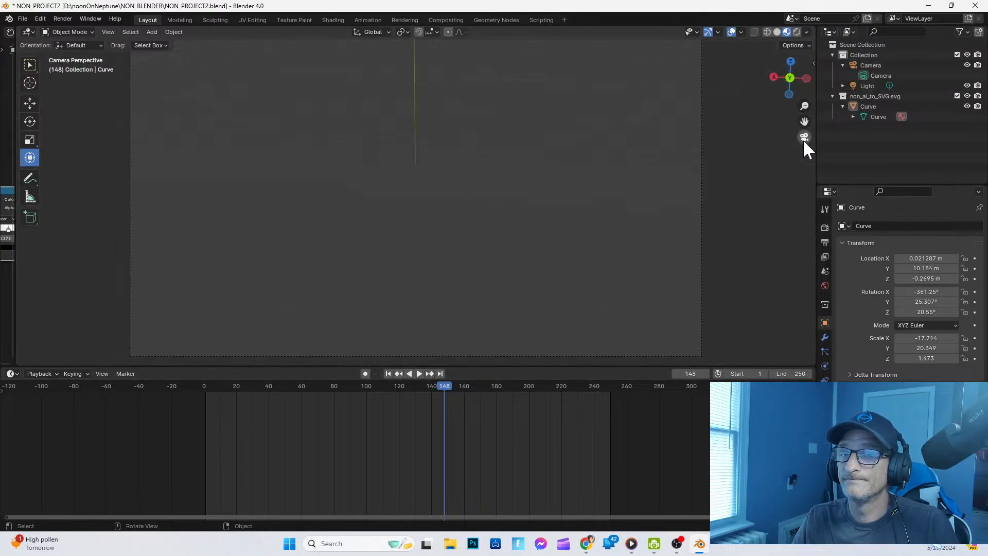
{"action": "scroll", "coordinate": [437, 237], "scroll_direction": "down", "scroll_amount": 5}
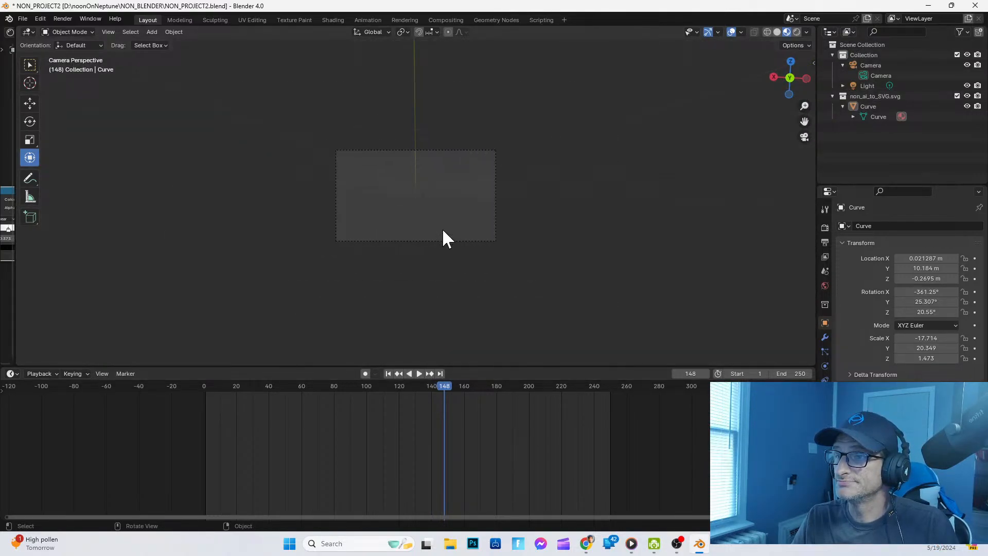
Step: Return to frame 2 and try to set the Timeline's keyframe type to Keyframe
{"action": "left_click_drag", "start_coordinate": [443, 387], "coordinate": [207, 390]}
{"action": "right_click", "coordinate": [215, 399]}
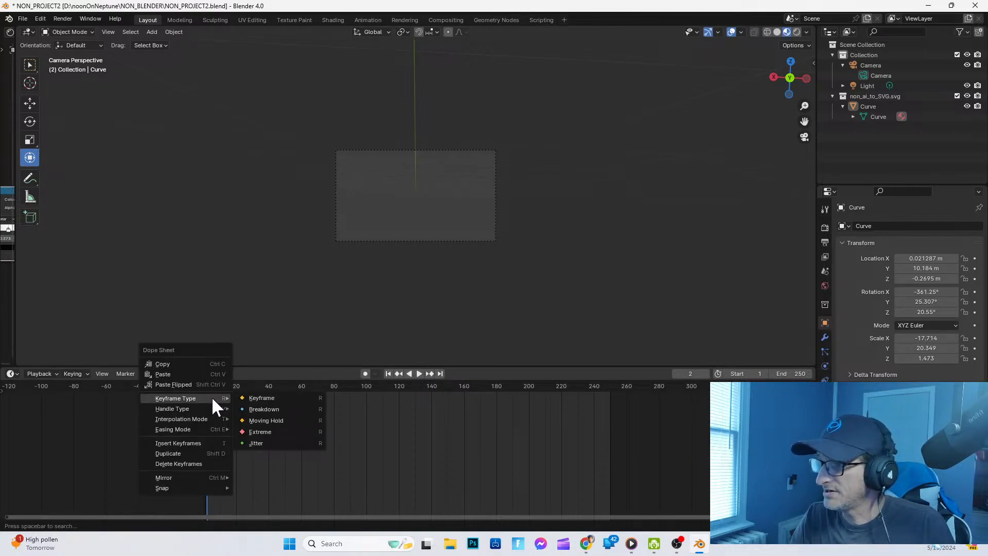
{"action": "left_click", "coordinate": [271, 397]}
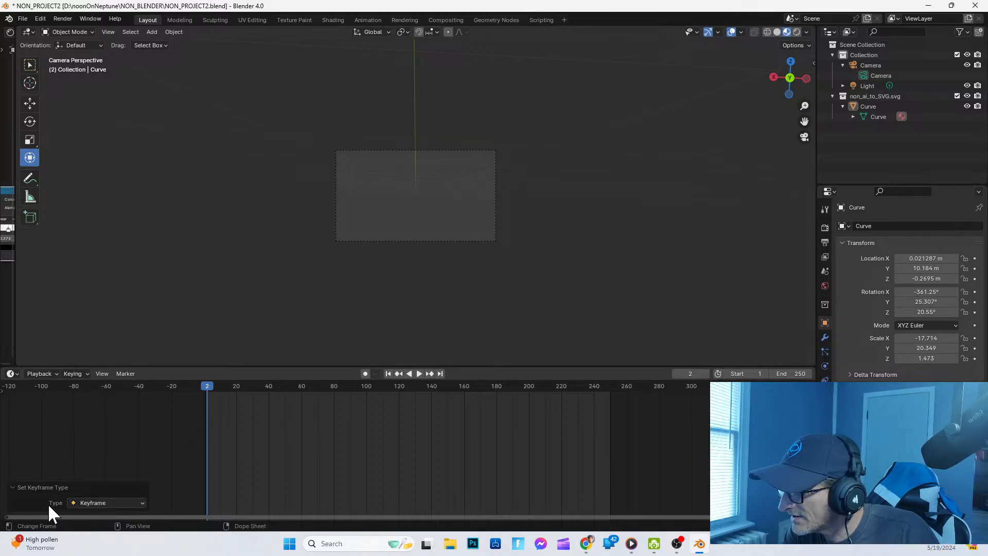
{"action": "right_click", "coordinate": [271, 214]}
{"action": "left_click_drag", "start_coordinate": [391, 193], "coordinate": [535, 209]}
{"action": "right_click", "coordinate": [609, 309]}
{"action": "right_click", "coordinate": [322, 193]}
{"action": "right_click", "coordinate": [530, 198]}
Step: Close the NON_PROJECT2.blend project without saving its changes
{"action": "left_click", "coordinate": [975, 5]}
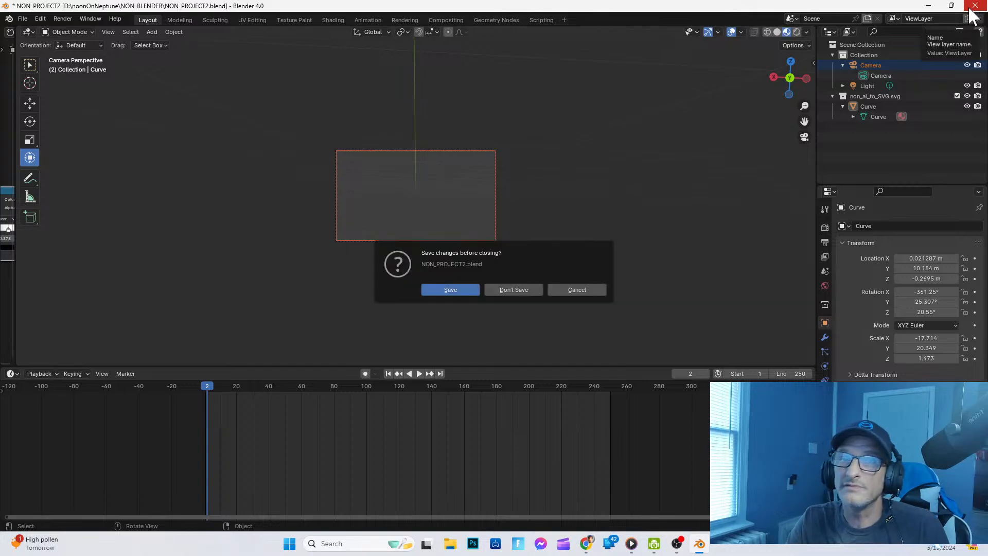
{"action": "left_click", "coordinate": [518, 290]}
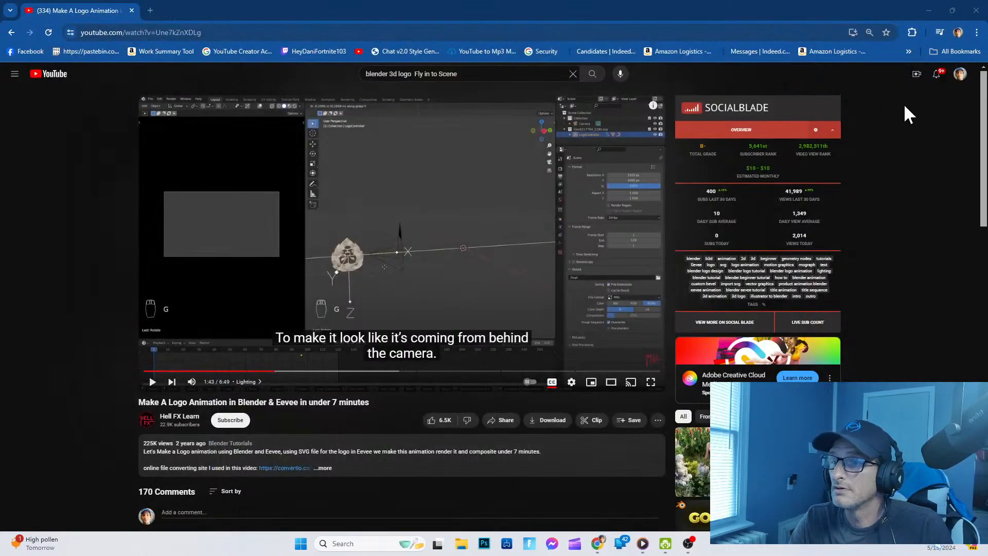
Step: Watch more of the YouTube tutorial on making a logo animation in Blender and Eevee, and close the browser
{"action": "left_click", "coordinate": [154, 382]}
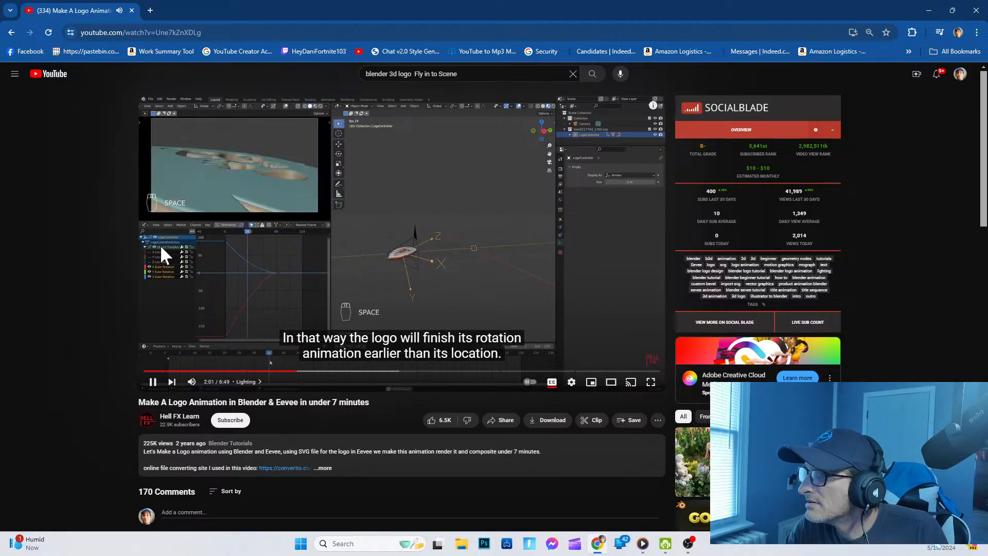
{"action": "left_click", "coordinate": [976, 12]}
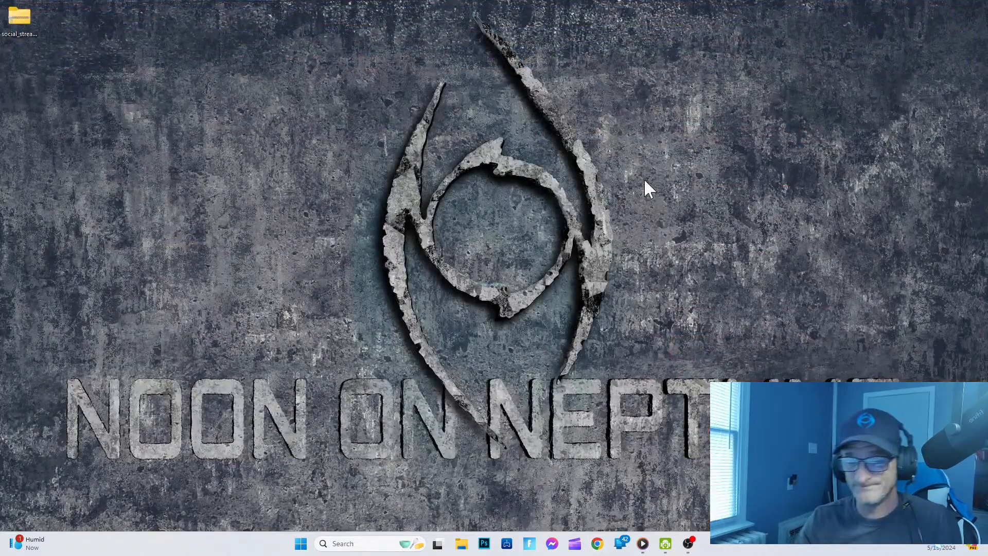